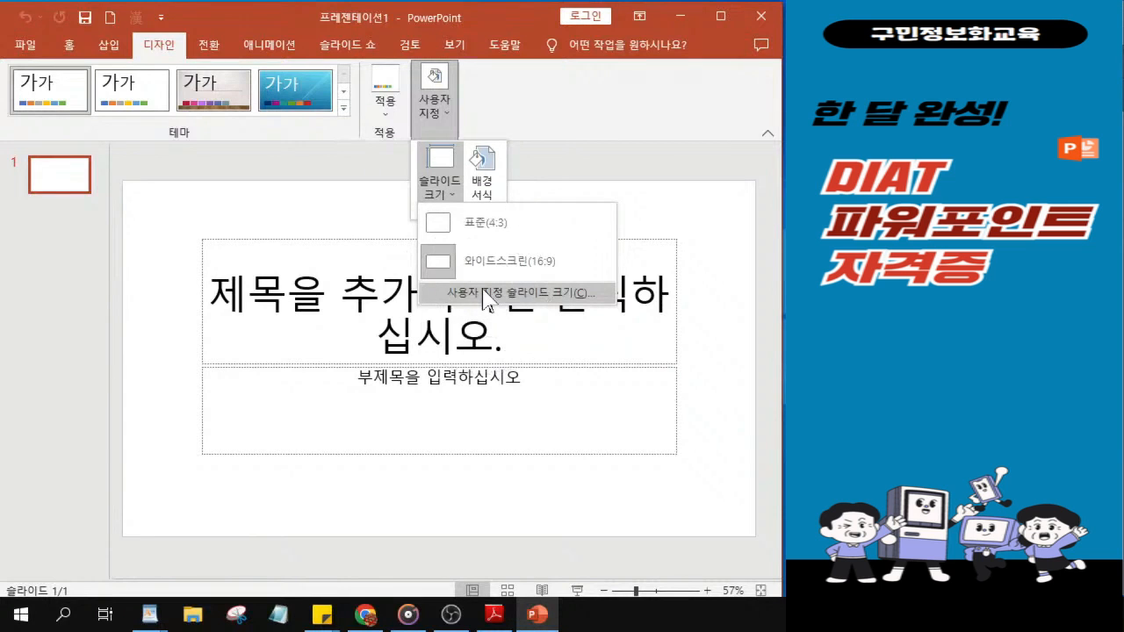
- Set a custom slide size of A4 용지(210x297mm) in landscape orientation and scale the content with 맞춤 확인
{"action": "left_click", "coordinate": [488, 295]}
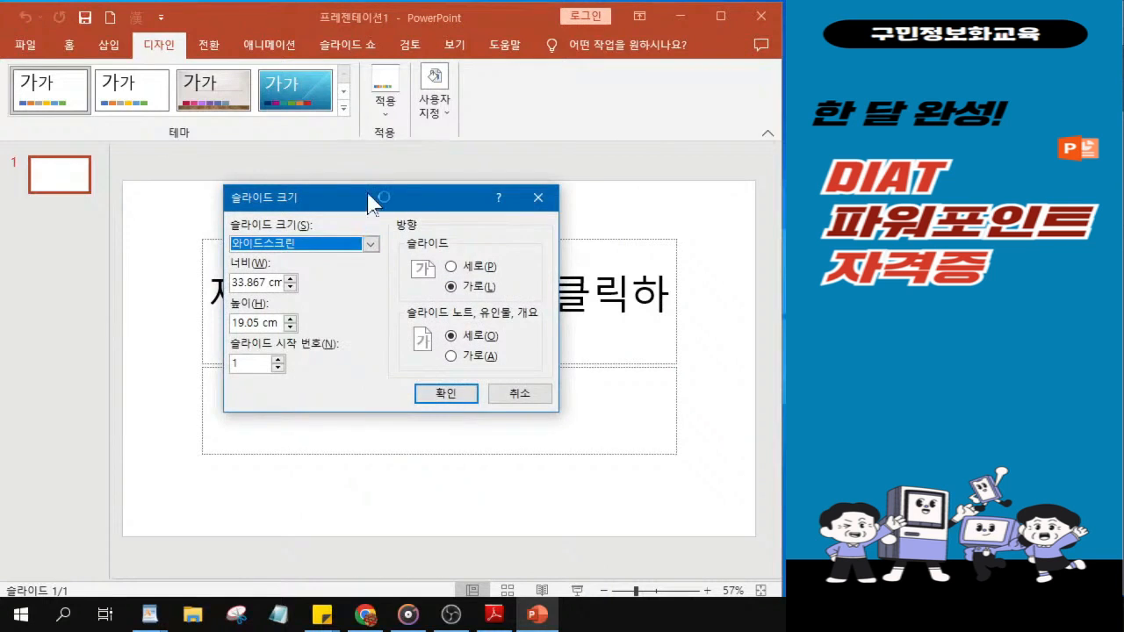
{"action": "left_click_drag", "start_coordinate": [369, 202], "coordinate": [380, 141]}
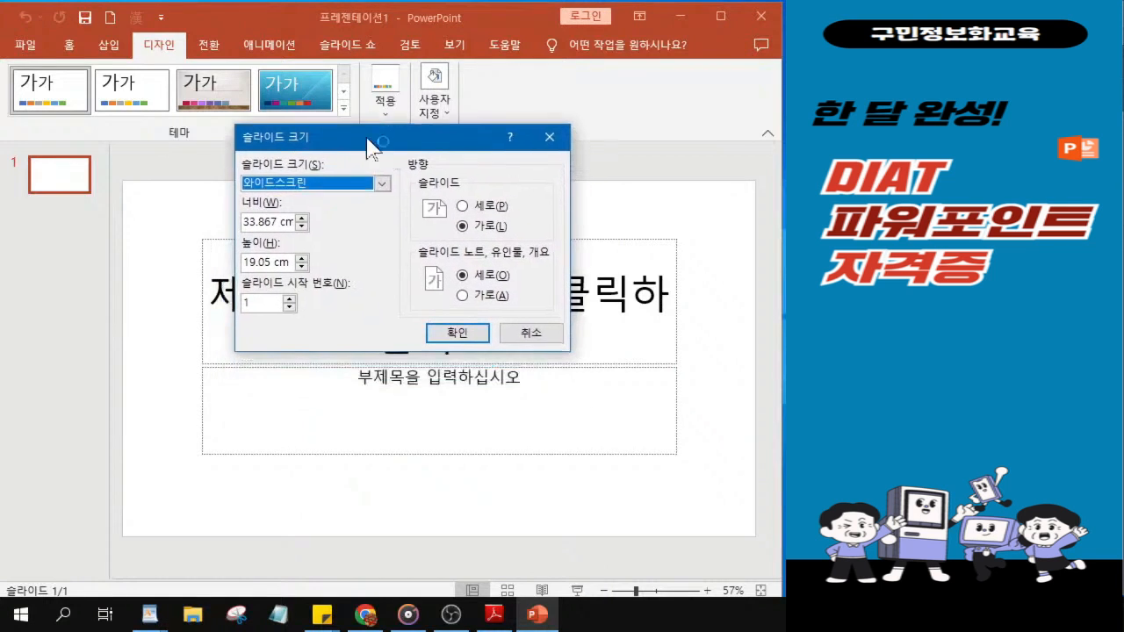
{"action": "left_click", "coordinate": [382, 184]}
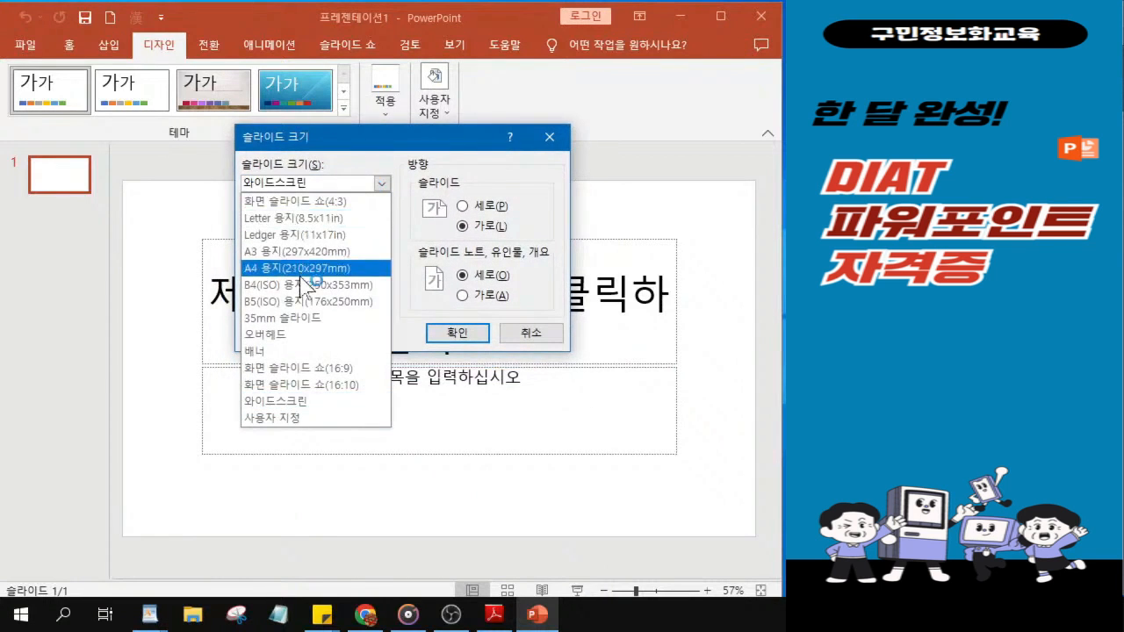
{"action": "left_click", "coordinate": [299, 274]}
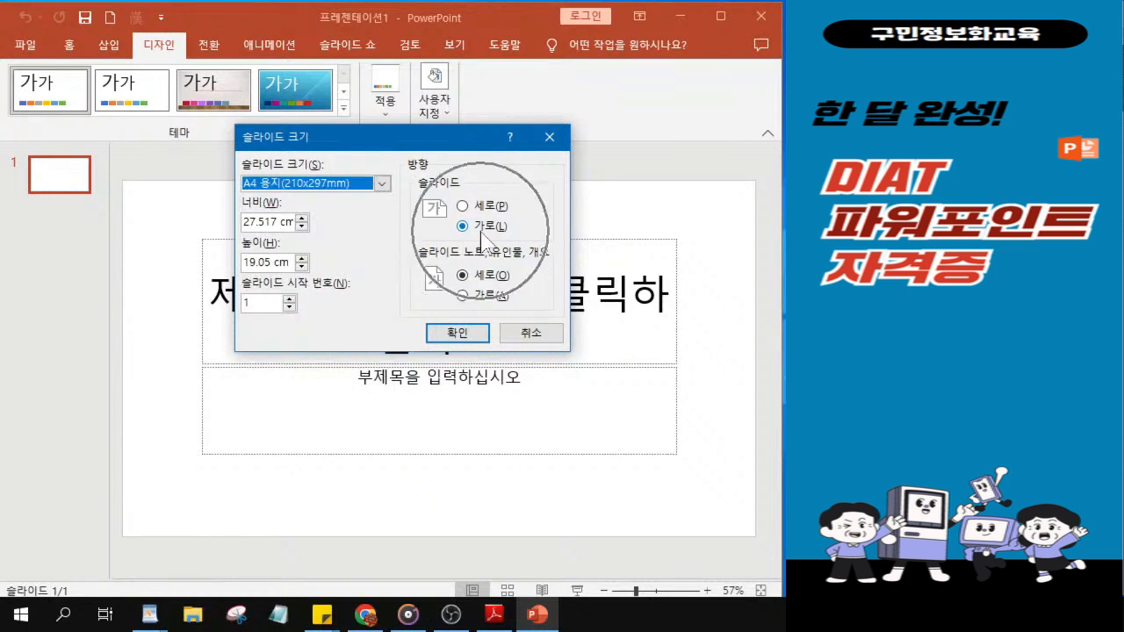
{"action": "left_click", "coordinate": [456, 334]}
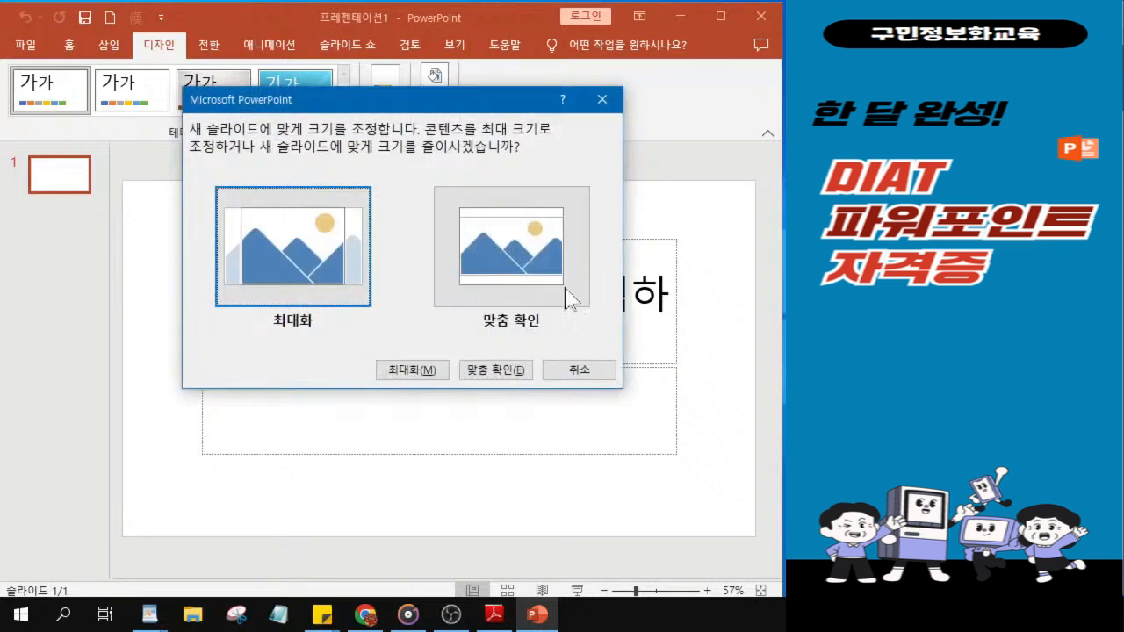
{"action": "left_click", "coordinate": [511, 252]}
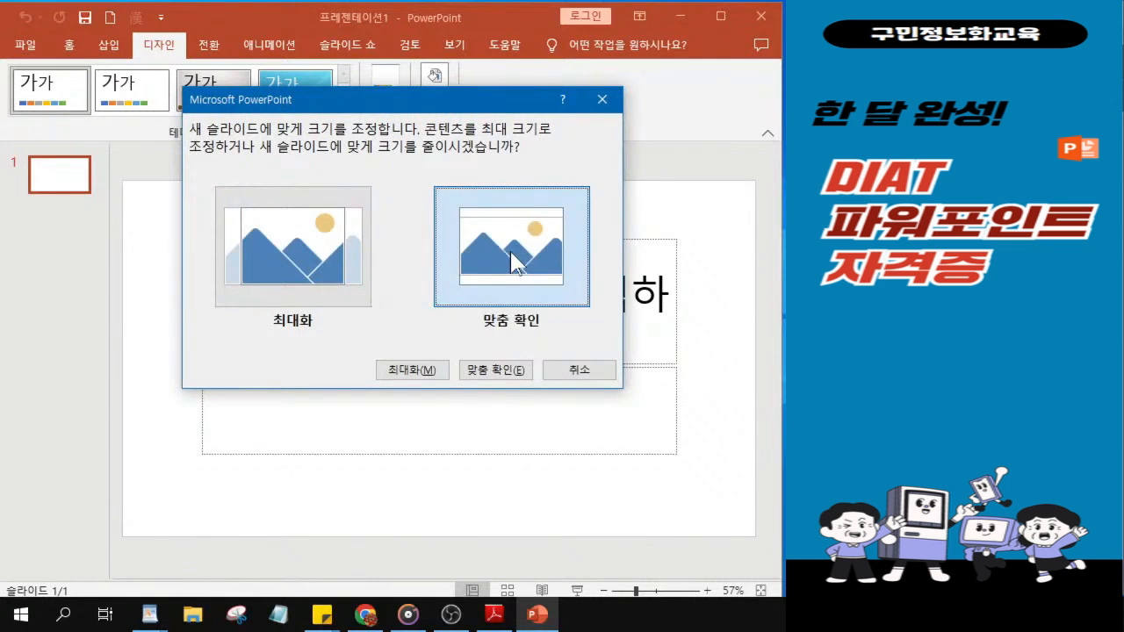
{"action": "left_click", "coordinate": [511, 251]}
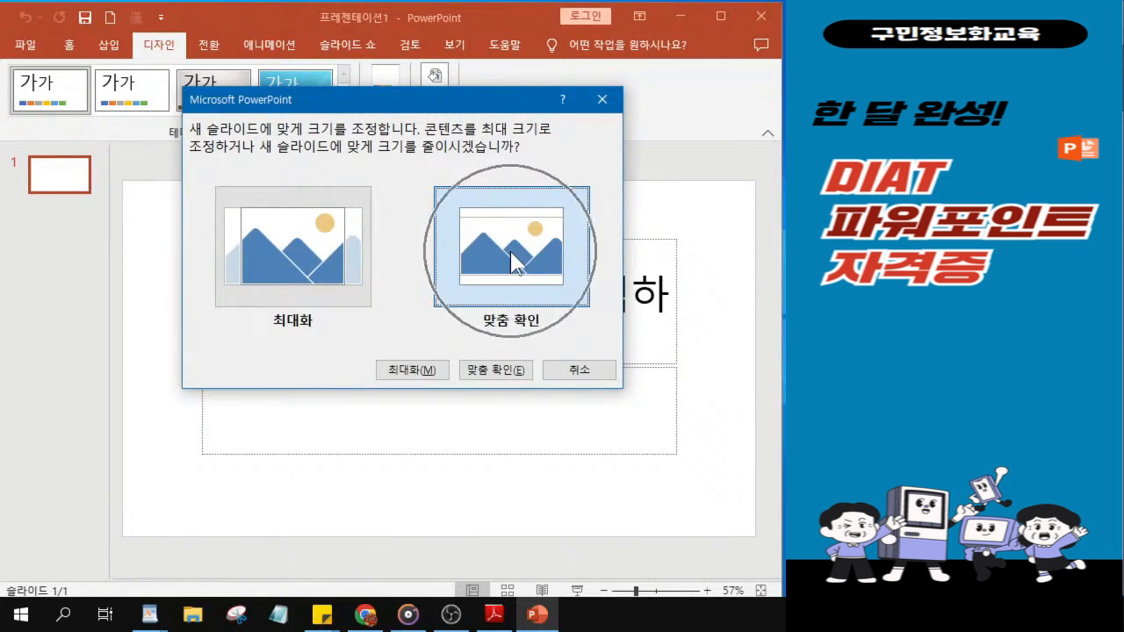
{"action": "left_click", "coordinate": [511, 254]}
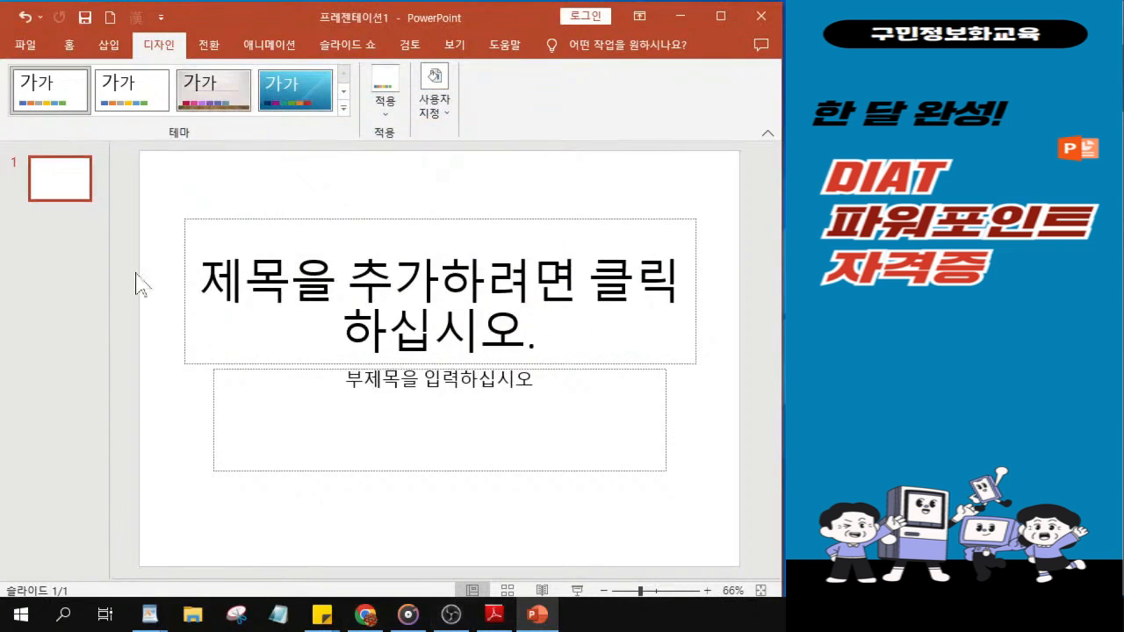
- Apply the plain white Office theme beside the current theme to the presentation
{"action": "left_click", "coordinate": [128, 104]}
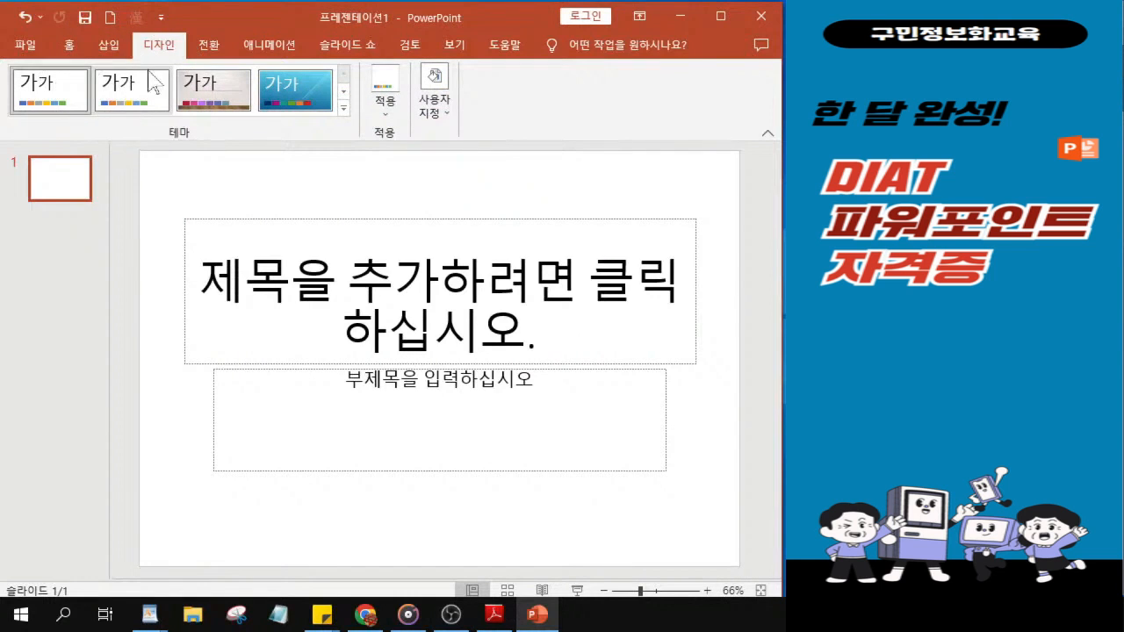
{"action": "left_click", "coordinate": [111, 90]}
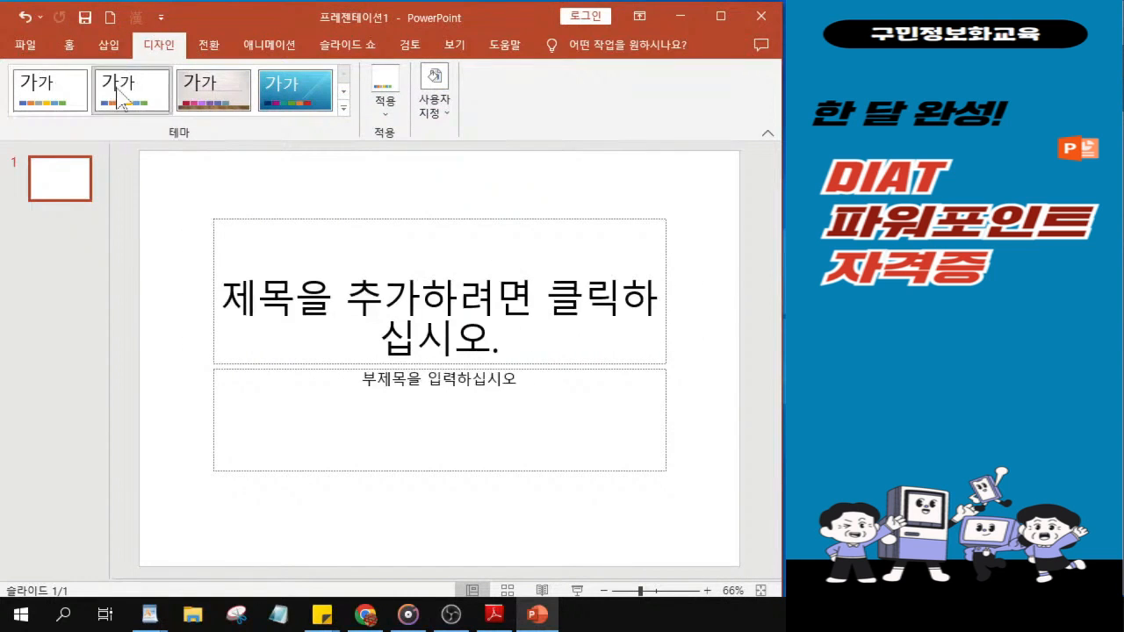
{"action": "left_click", "coordinate": [119, 97]}
{"action": "left_click", "coordinate": [122, 98]}
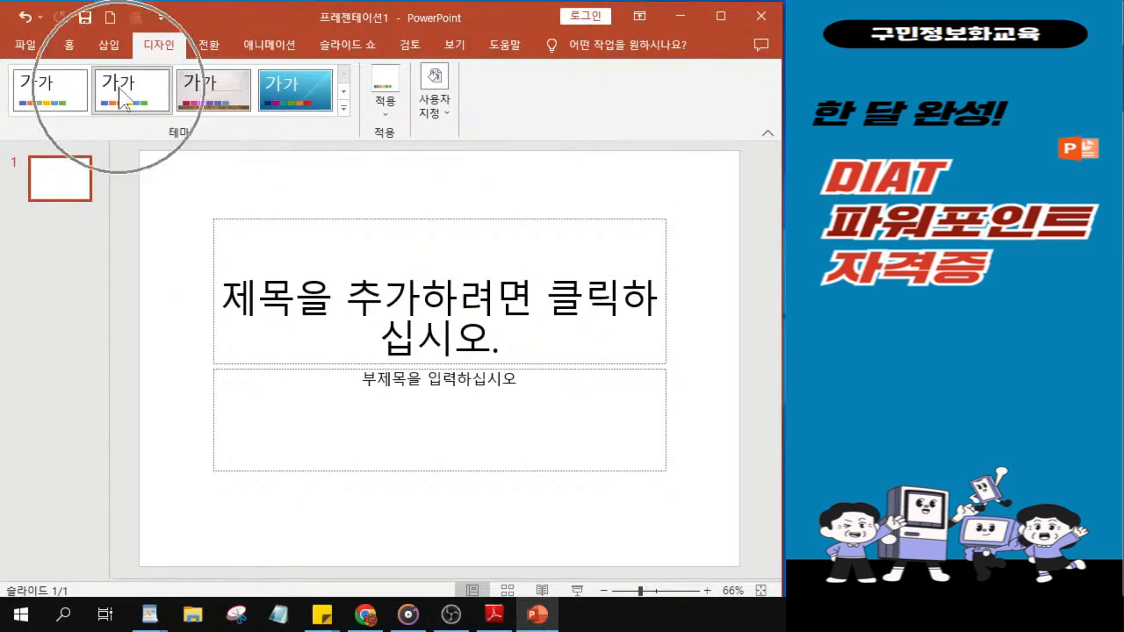
{"action": "left_click", "coordinate": [121, 92]}
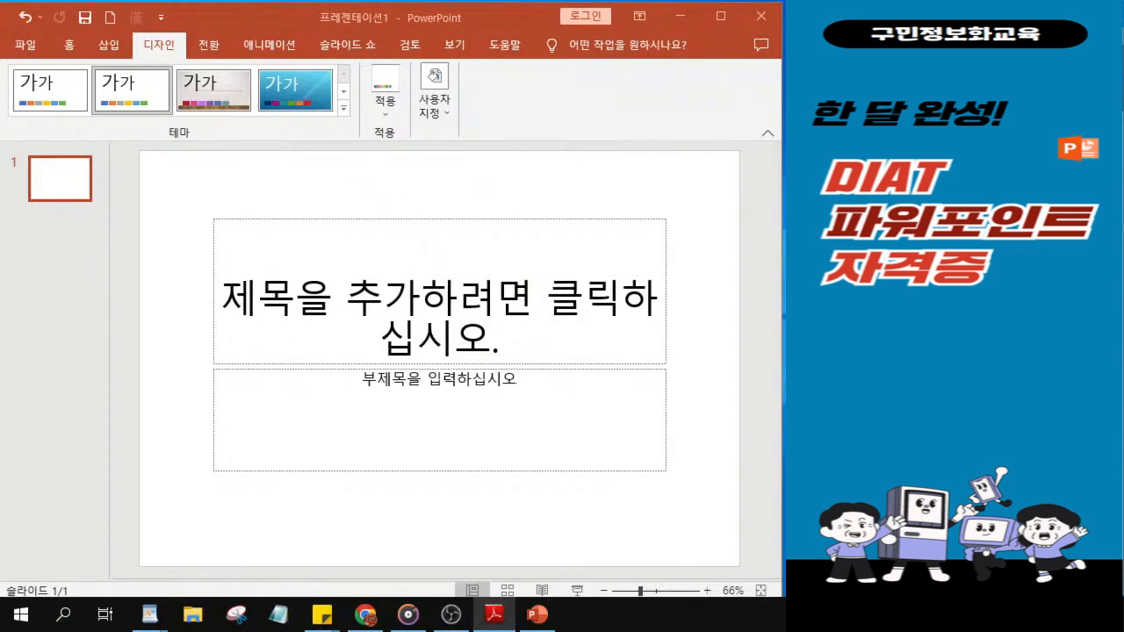
- Switch to the exam PDF in Adobe Reader and review the slide master requirements and the slide 1 sample output
{"action": "left_click", "coordinate": [493, 615]}
{"action": "scroll", "coordinate": [531, 345], "scroll_direction": "down", "scroll_amount": 5}
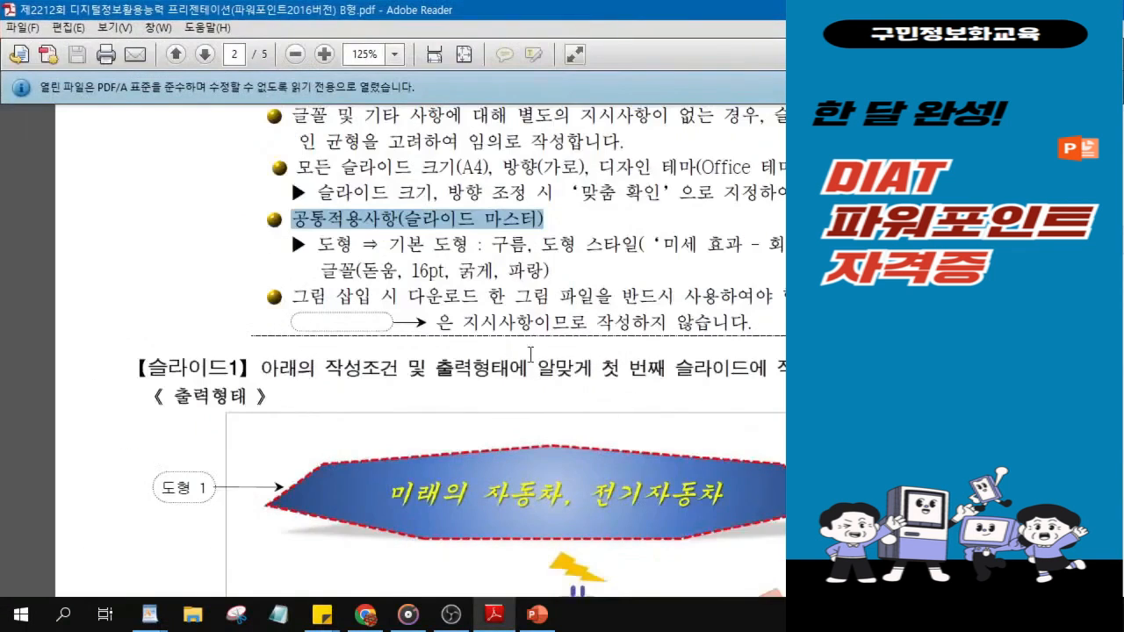
{"action": "scroll", "coordinate": [530, 345], "scroll_direction": "down", "scroll_amount": 5}
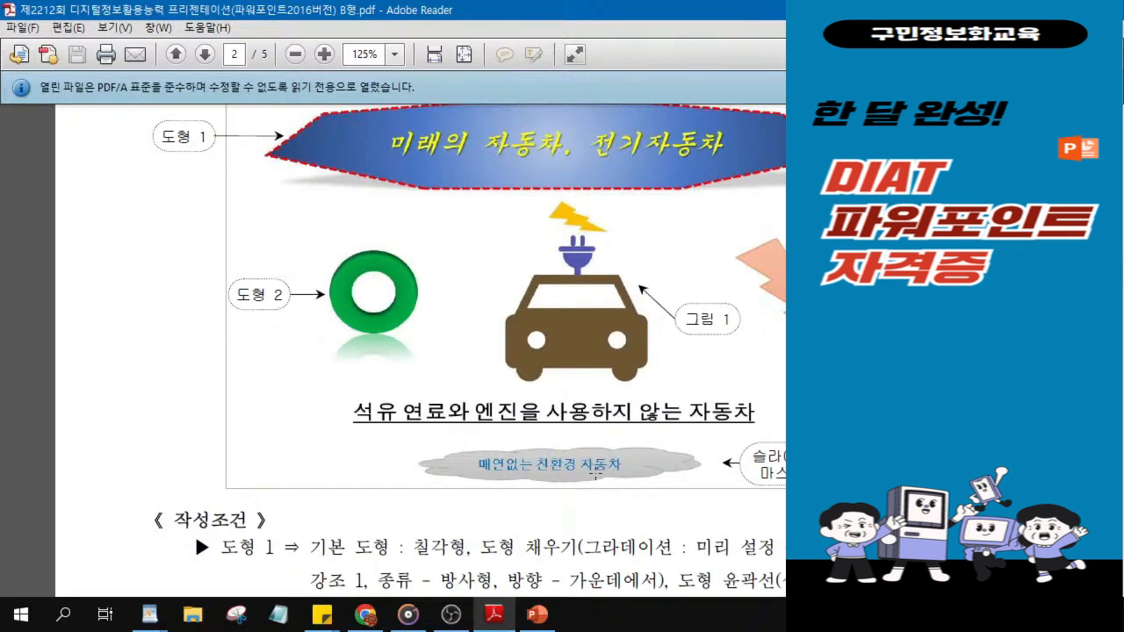
{"action": "left_click", "coordinate": [736, 10]}
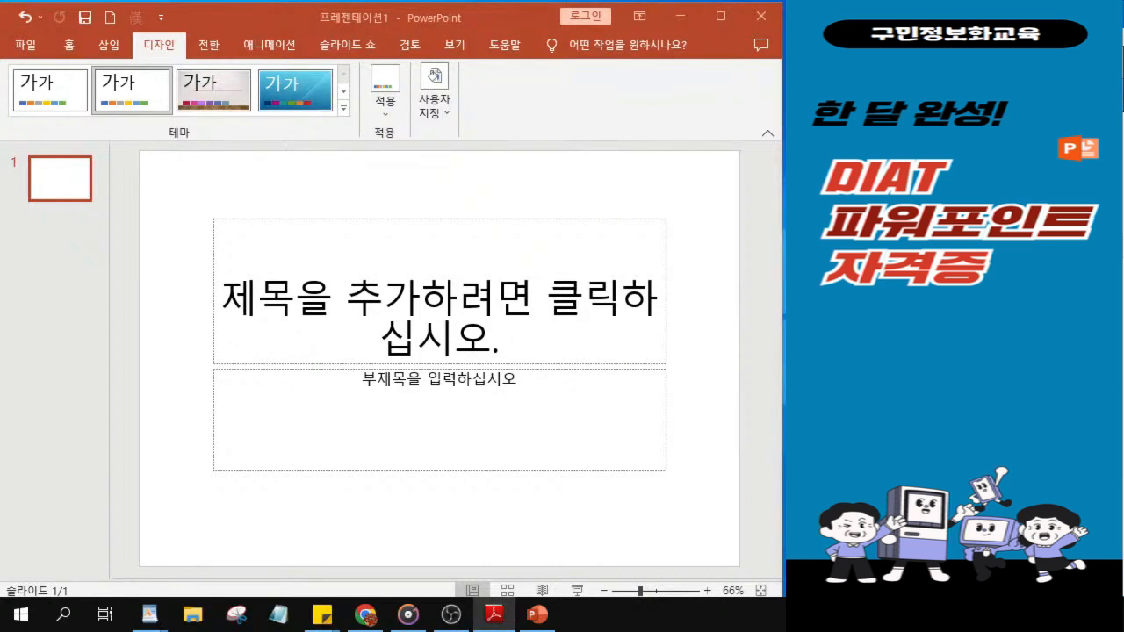
- Switch PowerPoint to the slide master view
{"action": "left_click", "coordinate": [455, 46]}
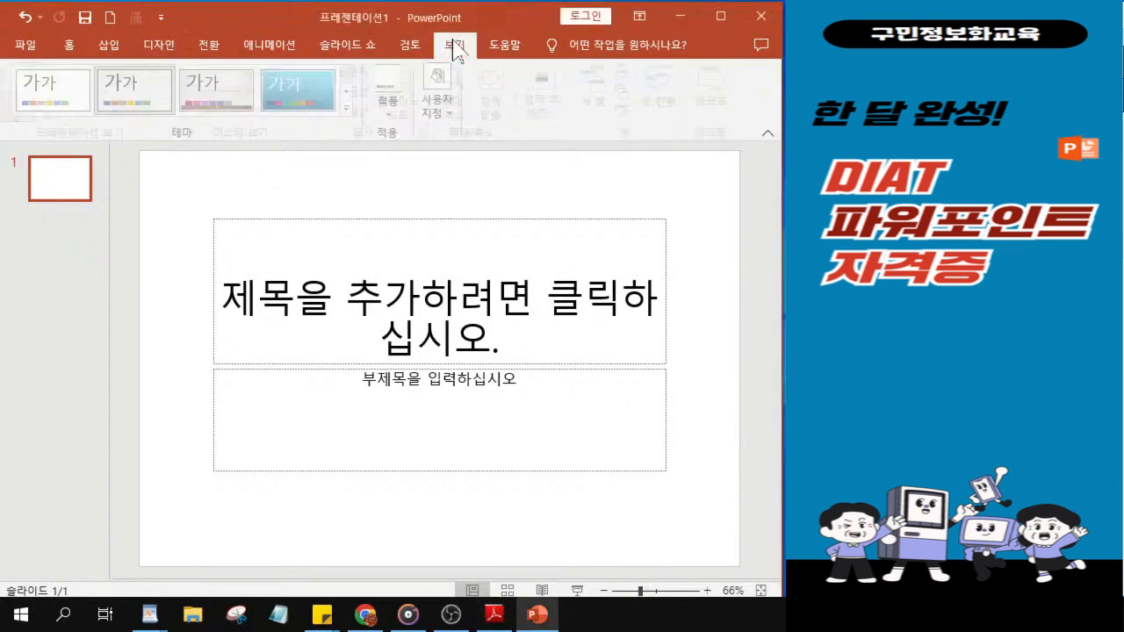
{"action": "left_click", "coordinate": [455, 46]}
{"action": "left_click", "coordinate": [455, 45]}
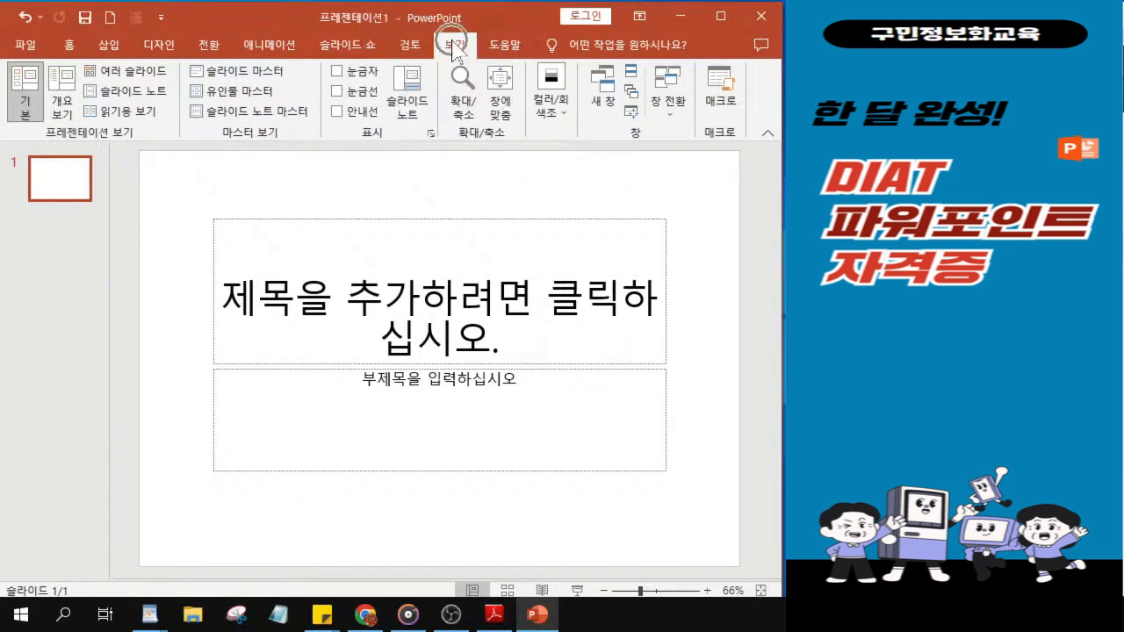
{"action": "left_click", "coordinate": [227, 77]}
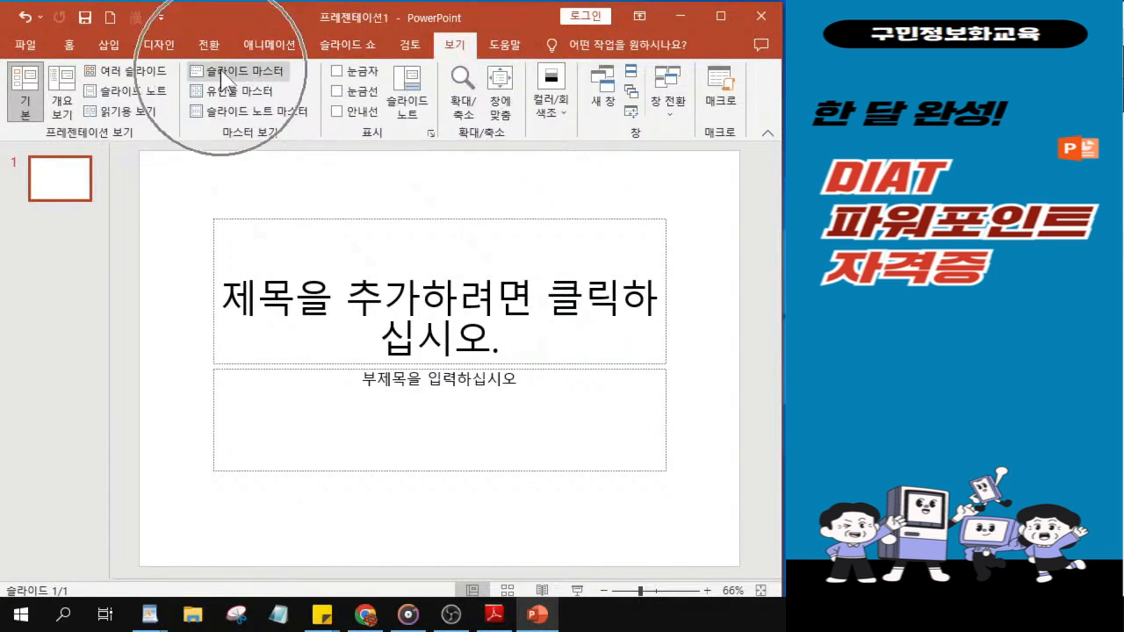
{"action": "left_click", "coordinate": [226, 77]}
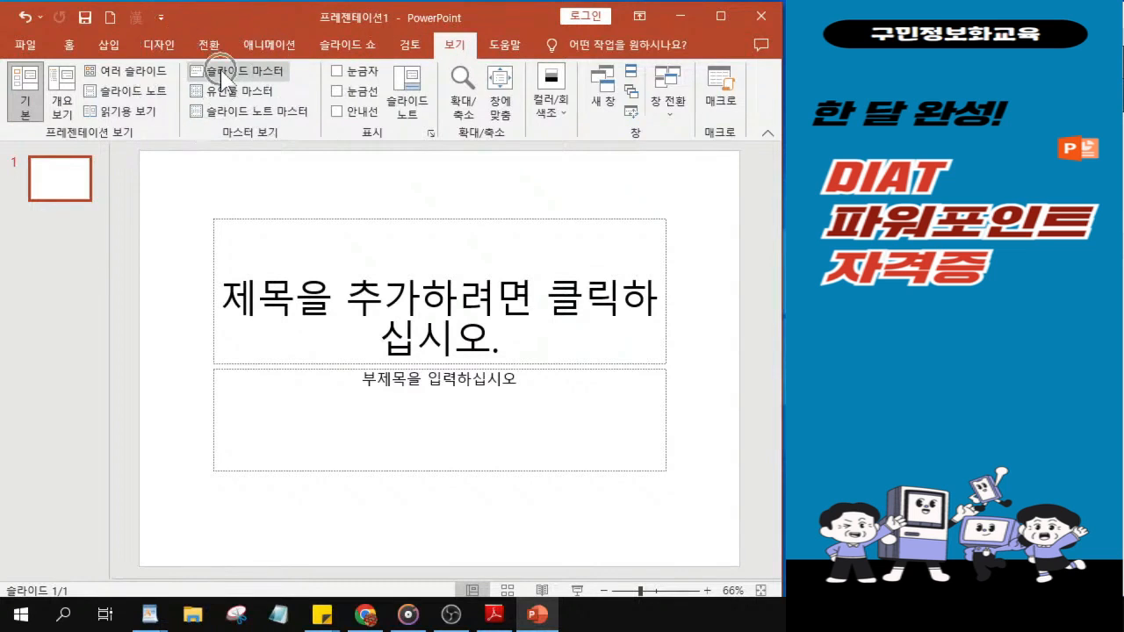
{"action": "left_click", "coordinate": [227, 77]}
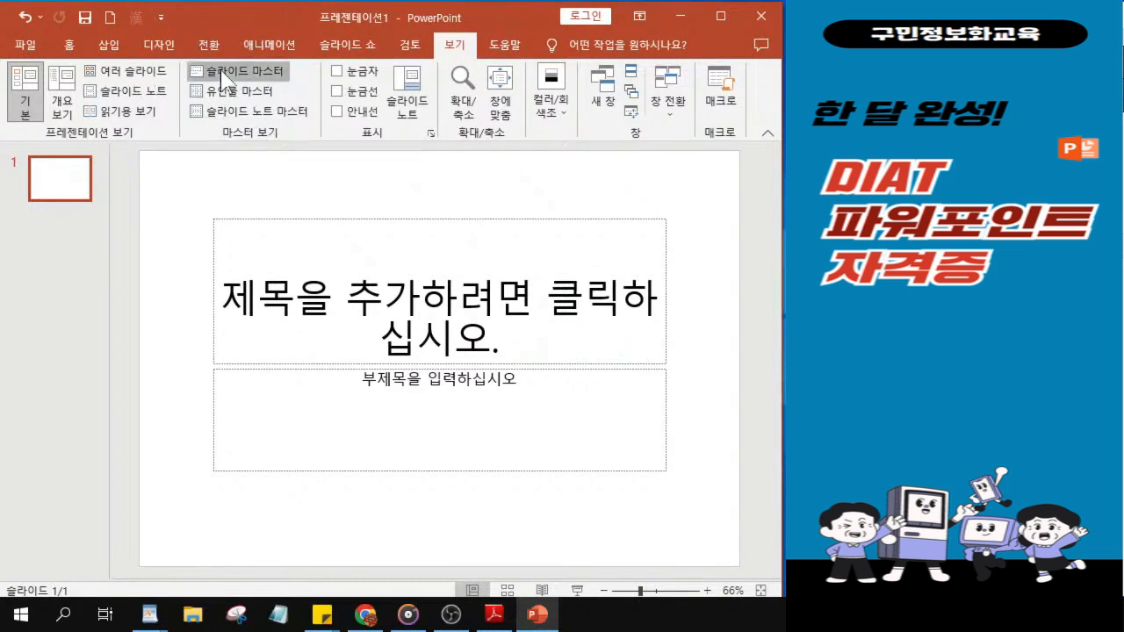
{"action": "left_click", "coordinate": [226, 77]}
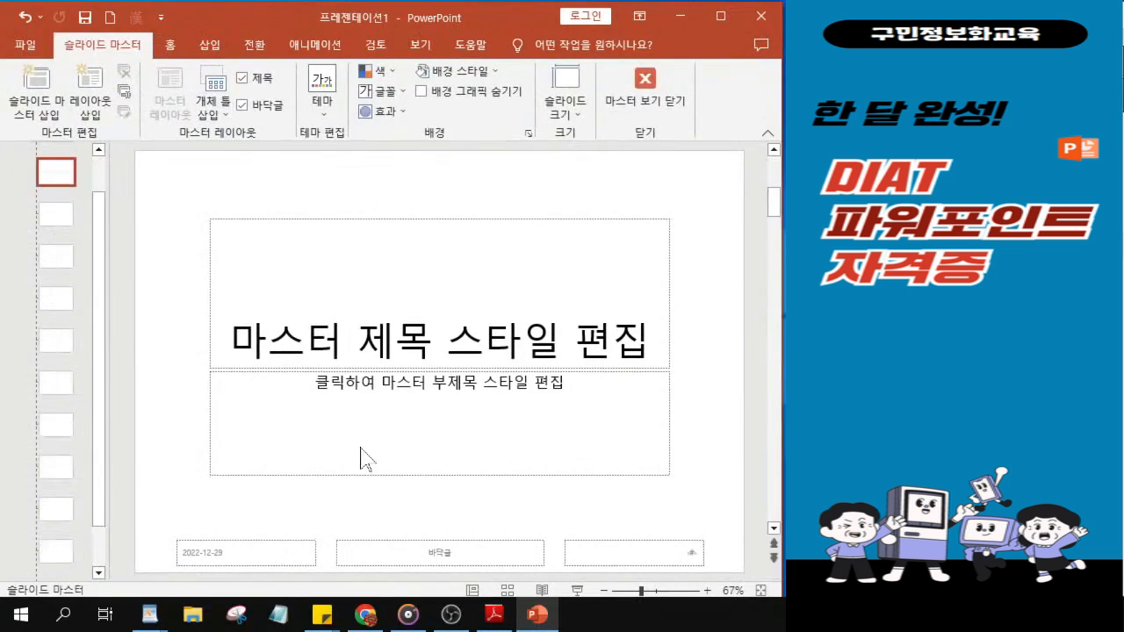
- Select the parent slide master above all the layouts
{"action": "left_click_drag", "start_coordinate": [98, 301], "coordinate": [101, 224]}
{"action": "left_click_drag", "start_coordinate": [111, 296], "coordinate": [187, 314]}
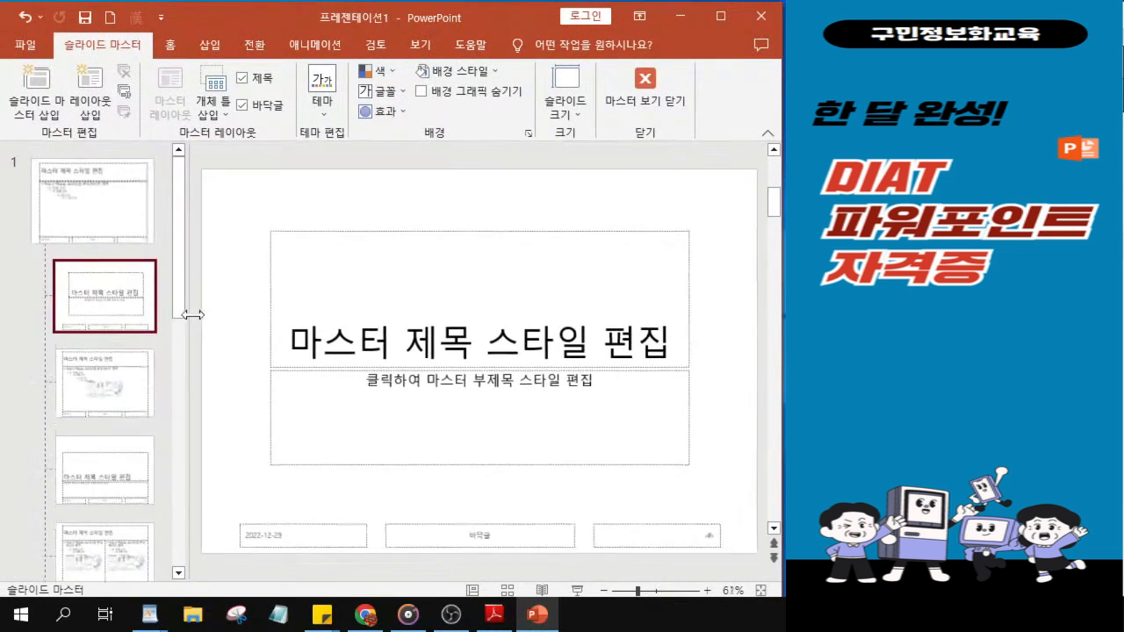
{"action": "left_click", "coordinate": [82, 205]}
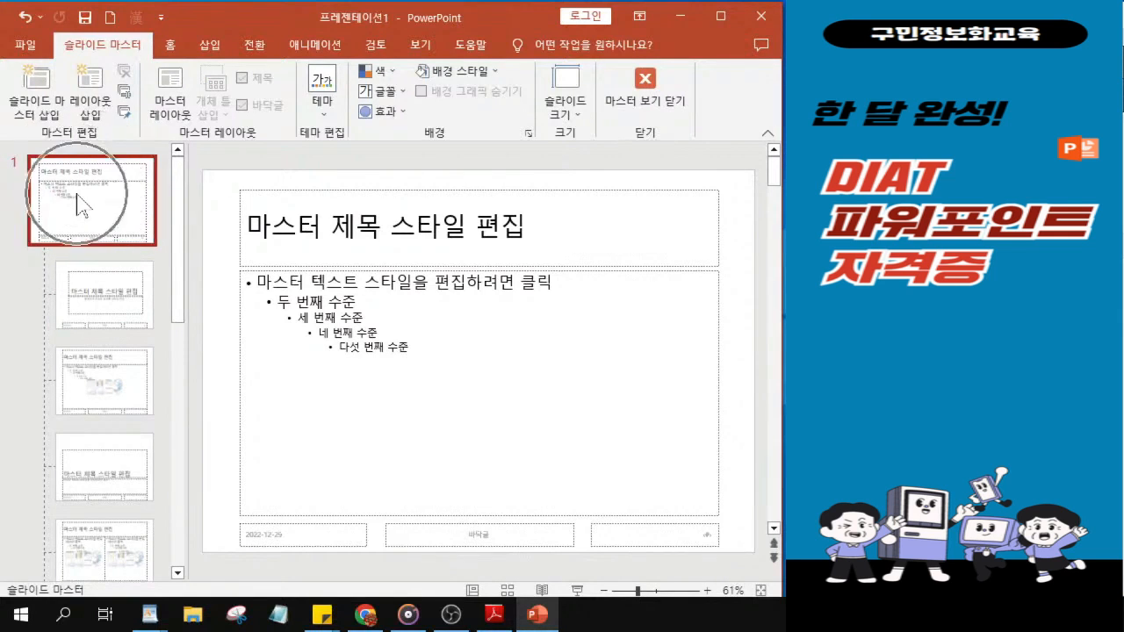
{"action": "left_click_drag", "start_coordinate": [186, 368], "coordinate": [131, 366]}
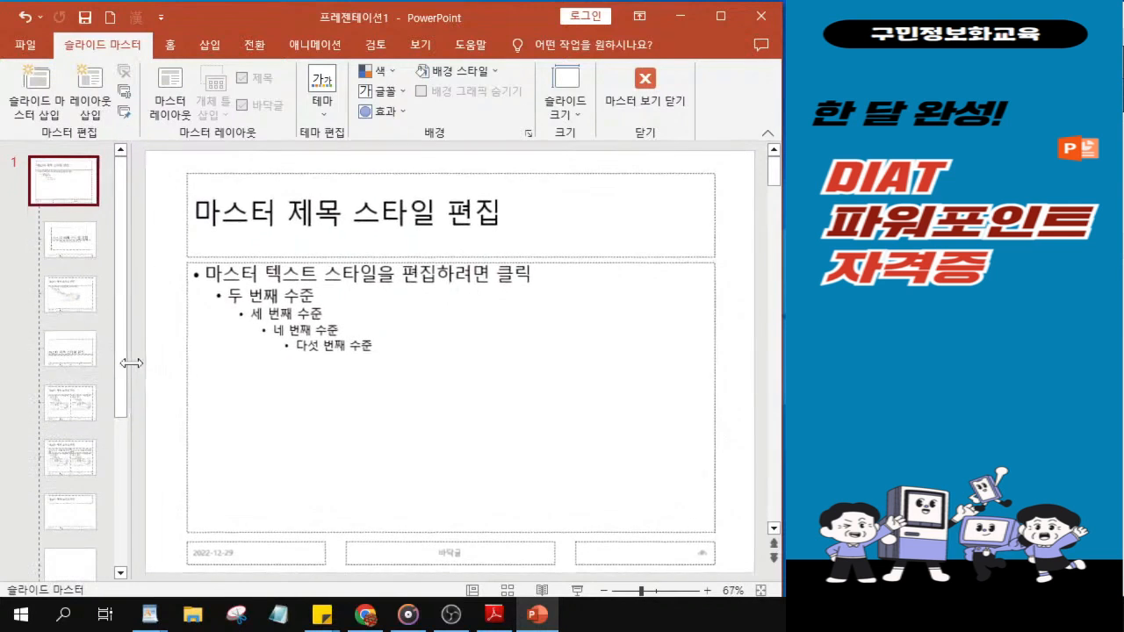
- Draw a wide, flat cloud shape (구름) over the centre footer placeholder of the slide master
{"action": "left_click", "coordinate": [173, 51]}
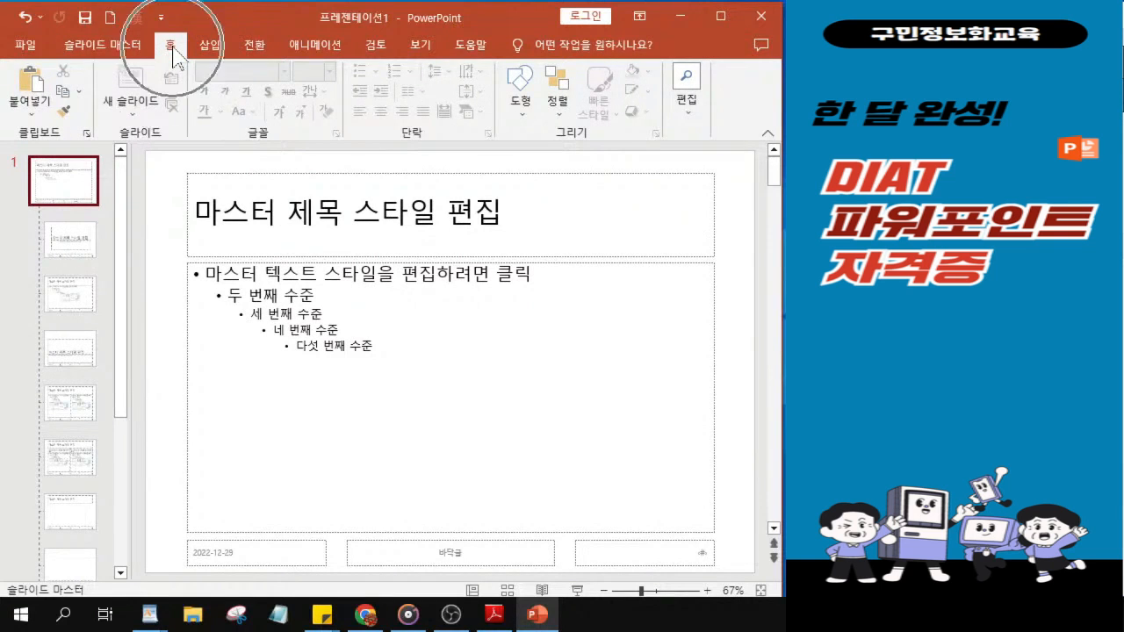
{"action": "left_click", "coordinate": [519, 123]}
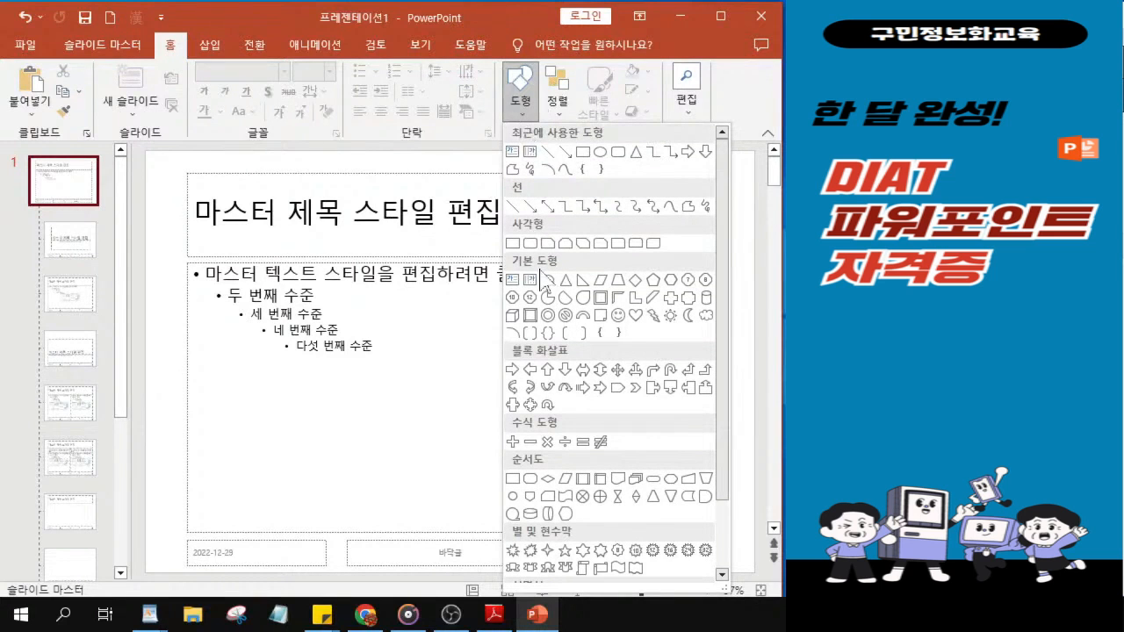
{"action": "key", "text": "ctrl"}
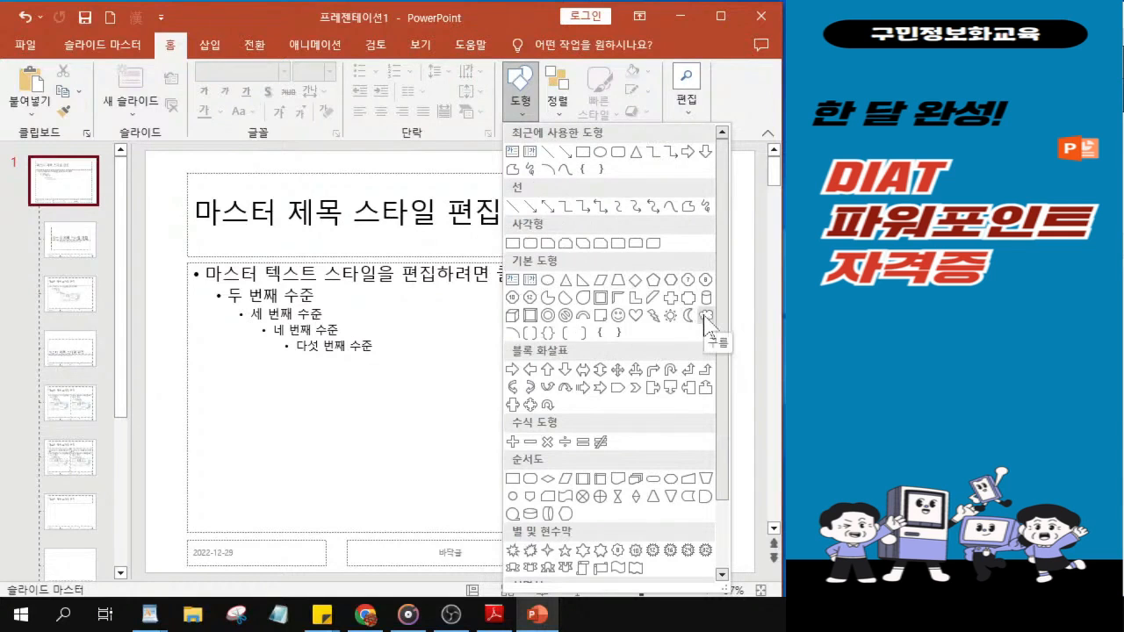
{"action": "key", "text": "ctrl"}
{"action": "key", "text": "ctrl"}
{"action": "key", "text": "ctrl"}
{"action": "key", "text": "ctrl"}
{"action": "key", "text": "ctrl"}
{"action": "key", "text": "ctrl"}
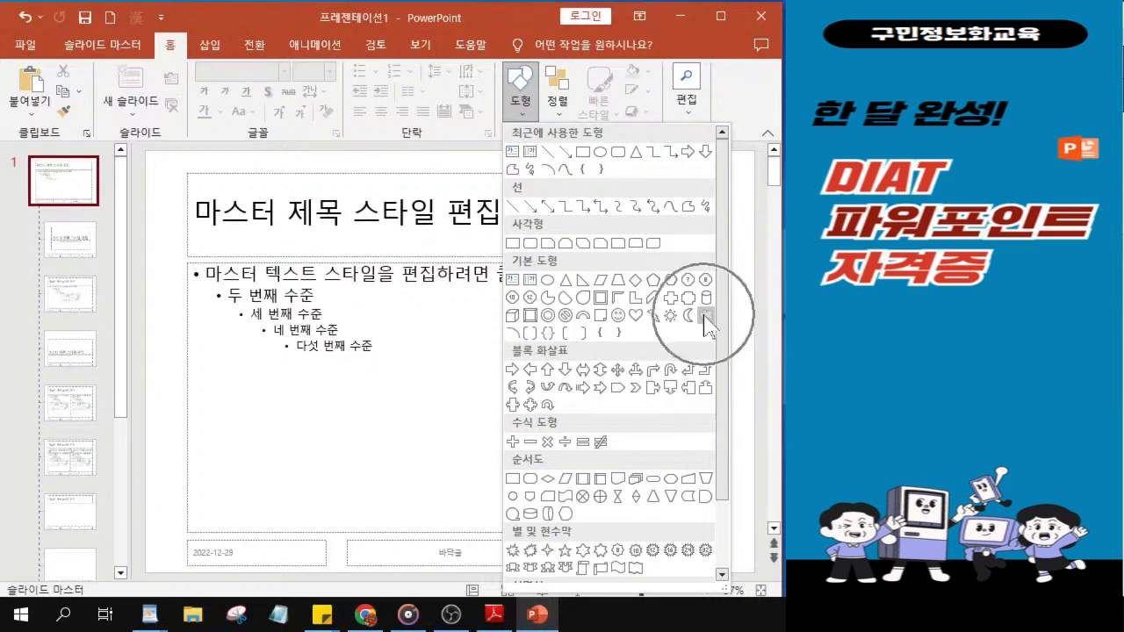
{"action": "key", "text": "ctrl"}
{"action": "key", "text": "ctrl"}
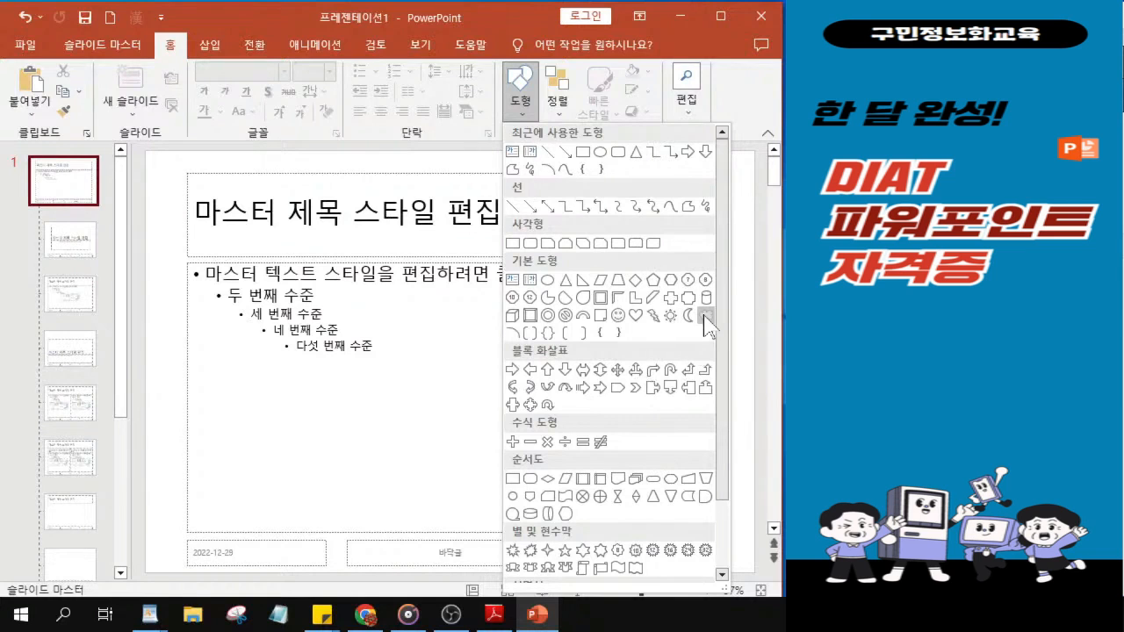
{"action": "left_click", "coordinate": [708, 317]}
{"action": "key", "text": "ctrl"}
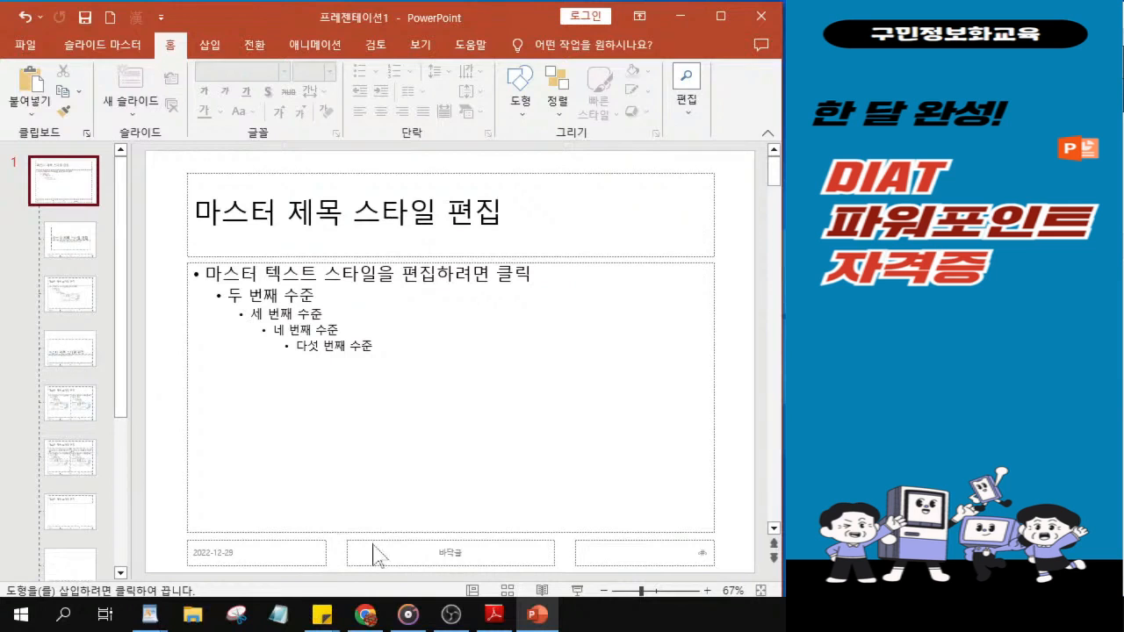
{"action": "left_click_drag", "start_coordinate": [355, 540], "coordinate": [541, 552]}
{"action": "left_click_drag", "start_coordinate": [459, 552], "coordinate": [469, 554]}
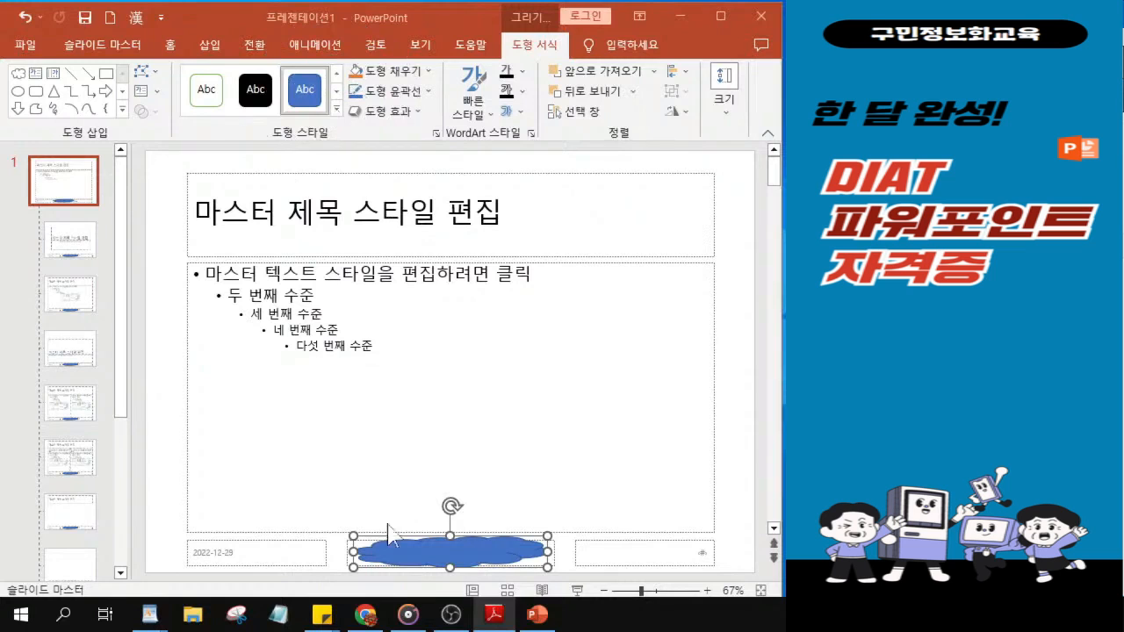
- Apply the light grey gradient theme style (회색, 강조 3) from the fourth row of shape styles to the cloud
{"action": "left_click", "coordinate": [336, 107]}
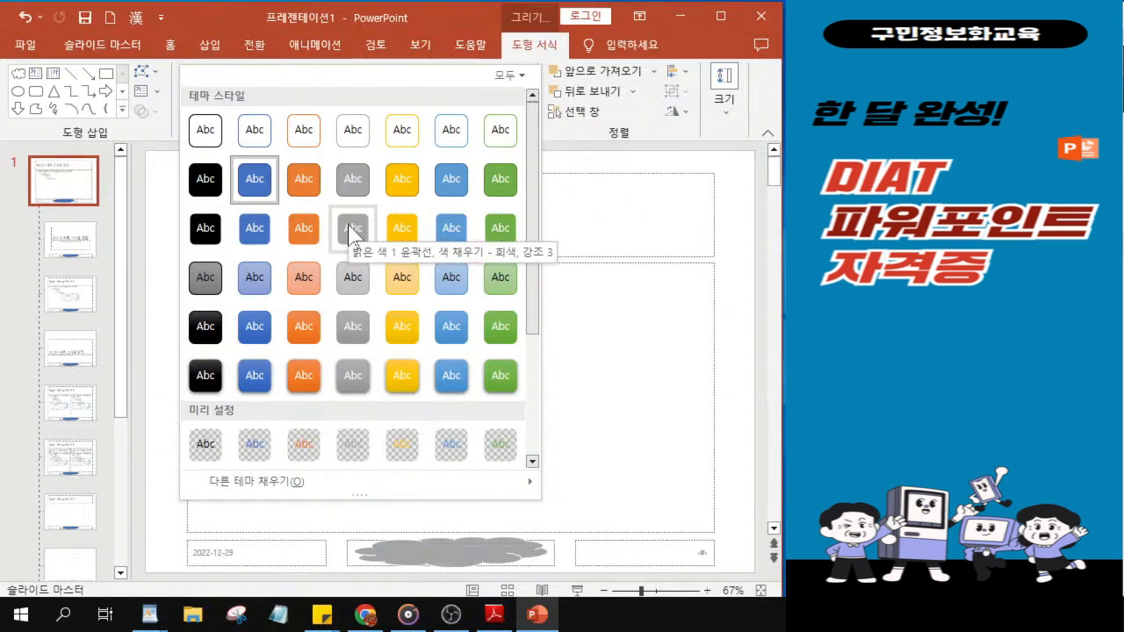
{"action": "scroll", "coordinate": [353, 391], "scroll_direction": "down", "scroll_amount": 3}
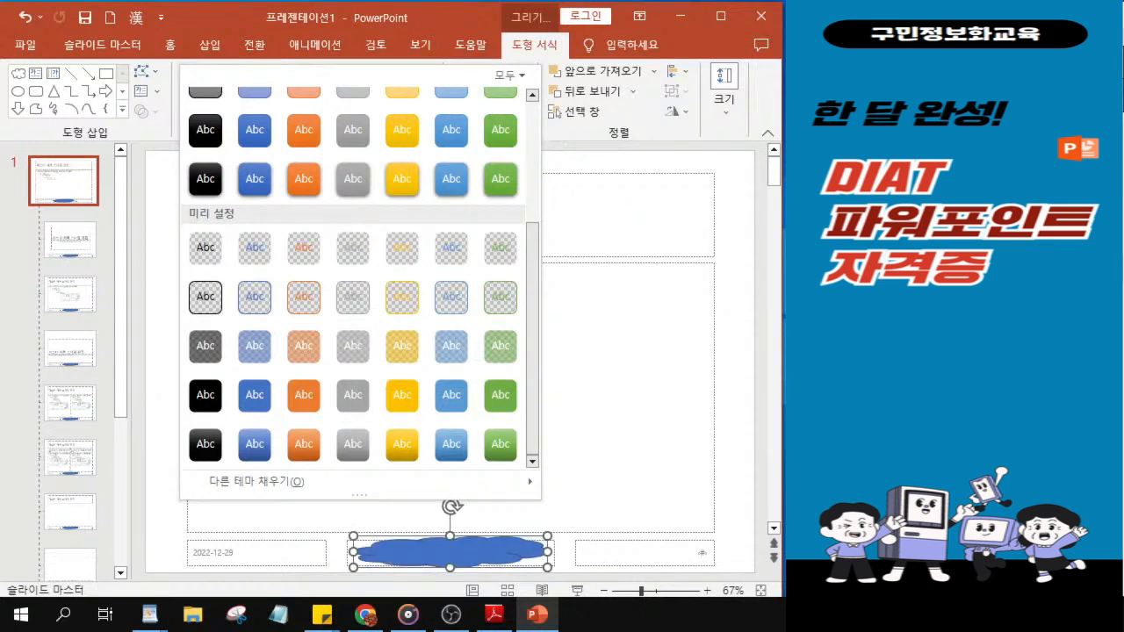
{"action": "key", "text": "Escape"}
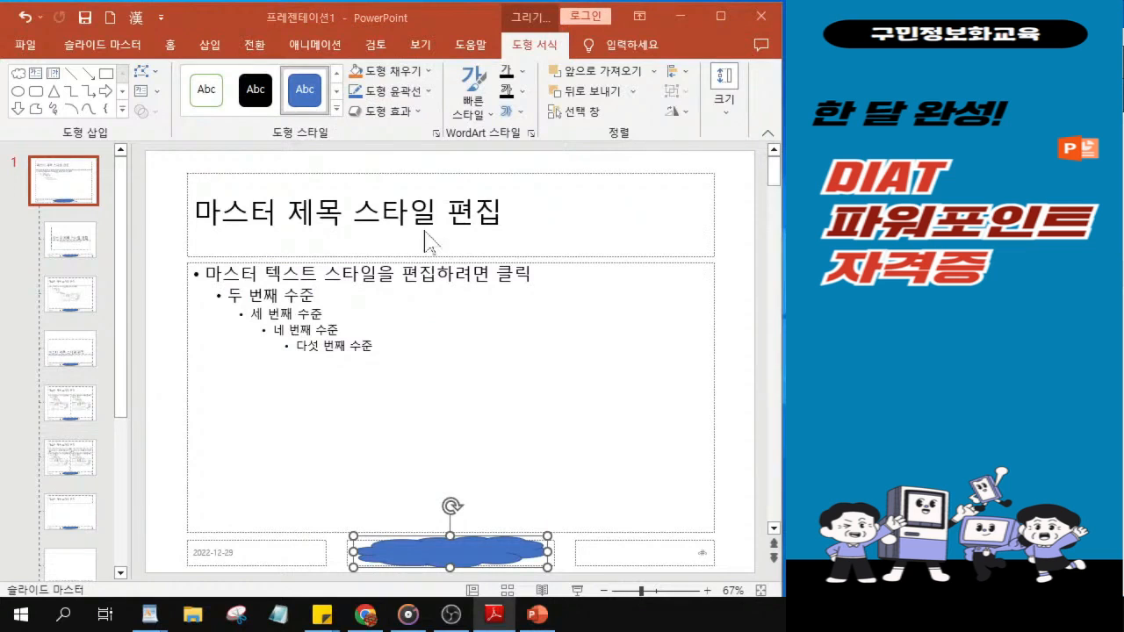
{"action": "left_click", "coordinate": [336, 108]}
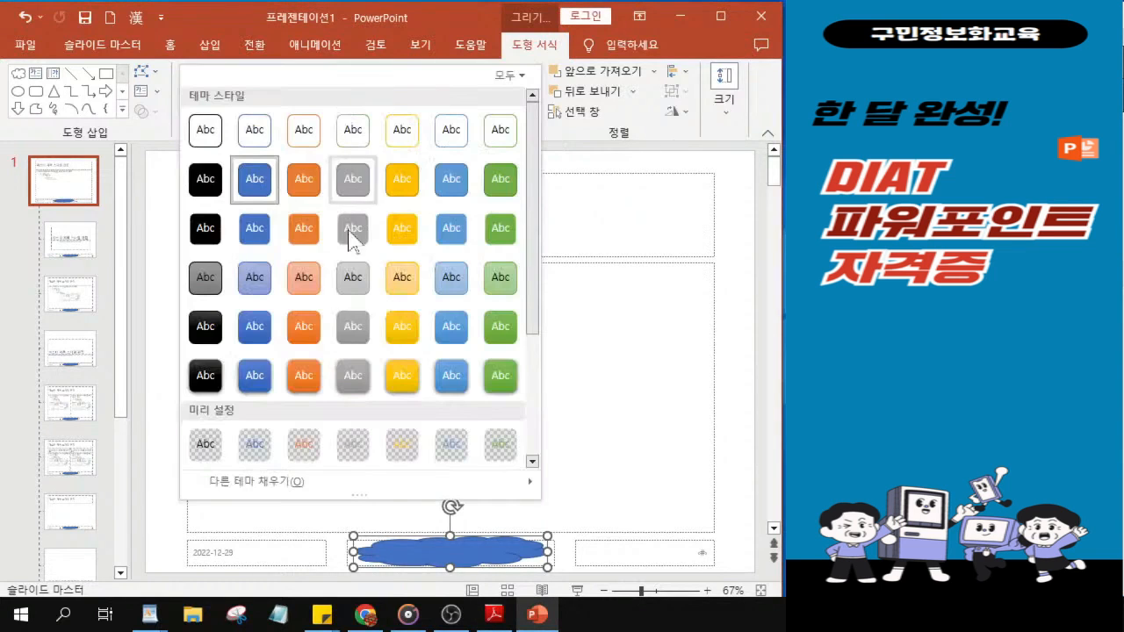
{"action": "left_click", "coordinate": [353, 278]}
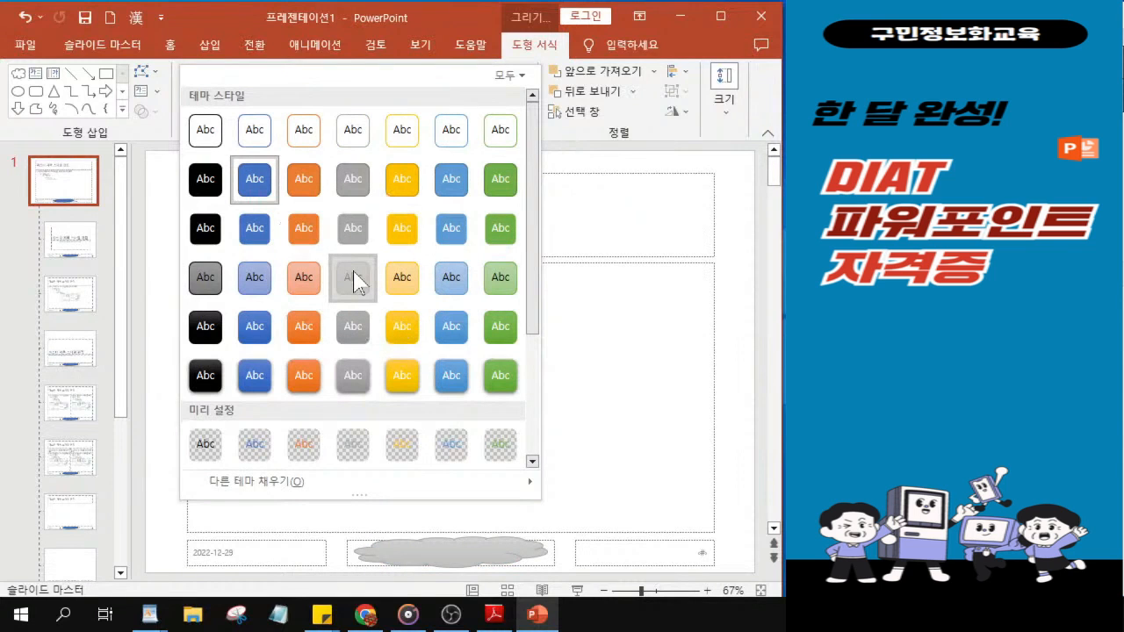
{"action": "left_click", "coordinate": [353, 278]}
{"action": "left_click", "coordinate": [353, 278]}
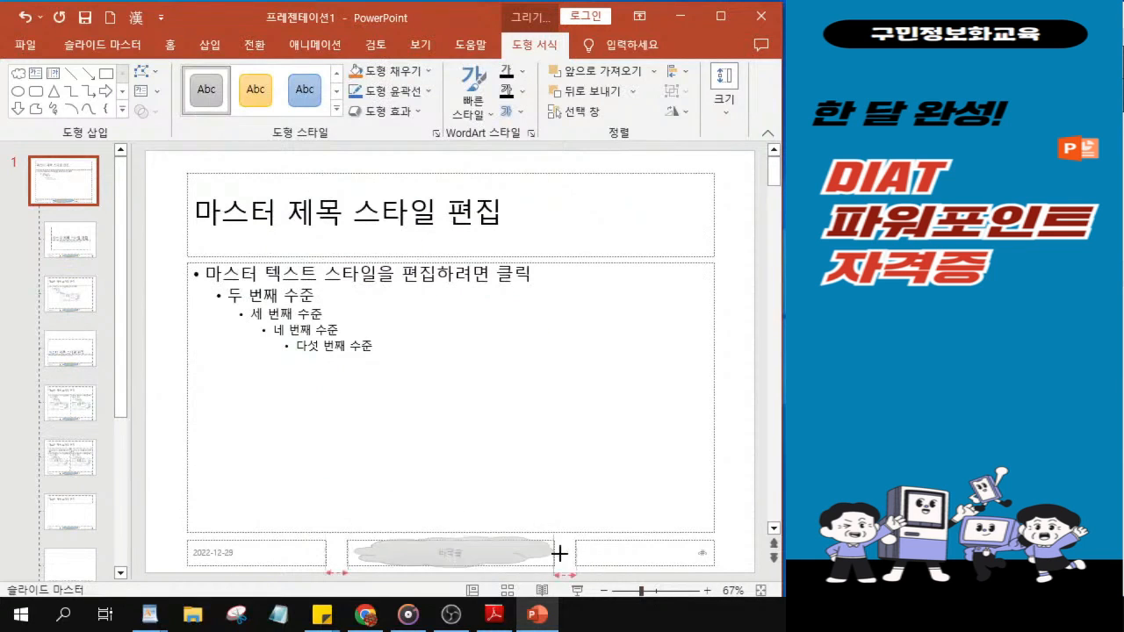
- Widen the cloud on both sides, starting at the footer placeholder's left edge and extending slightly past its right edge
{"action": "left_click", "coordinate": [356, 548]}
{"action": "left_click", "coordinate": [345, 554]}
{"action": "left_click", "coordinate": [479, 553]}
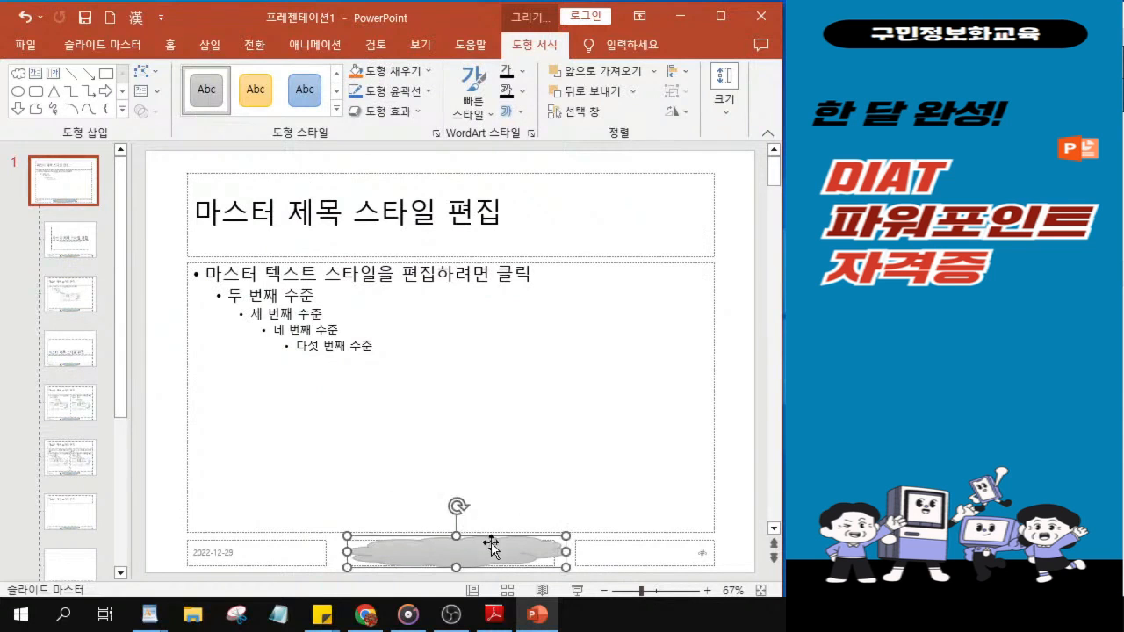
- Enter the text "매연없는 친환경 자동차" in the cloud shape
{"action": "scroll", "coordinate": [493, 544], "scroll_direction": "up", "scroll_amount": 10, "text": "ctrl"}
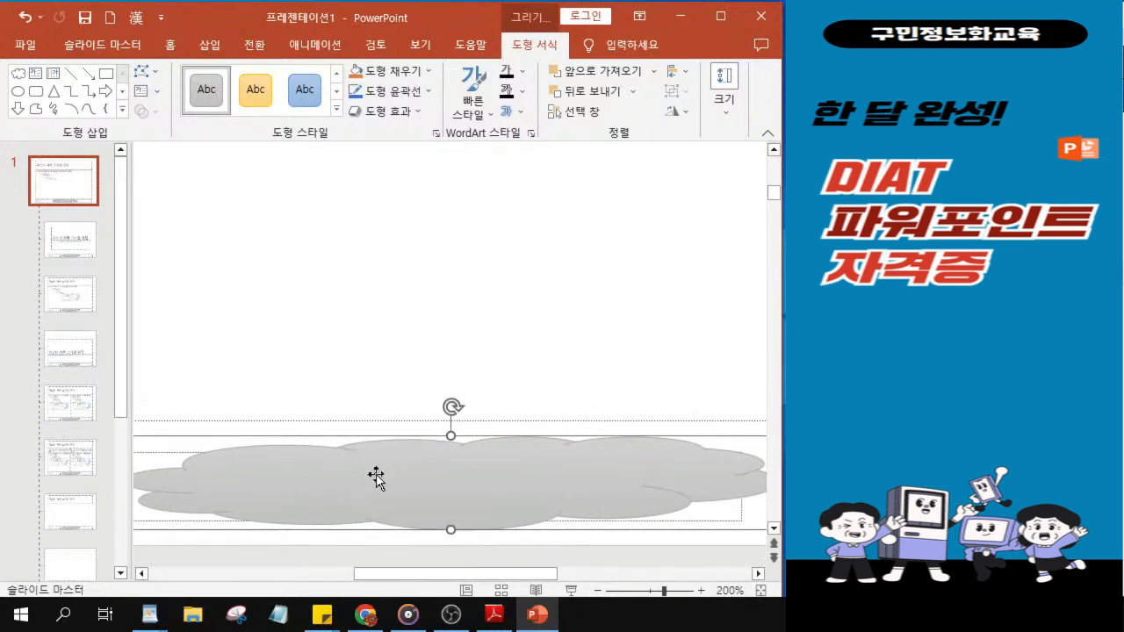
{"action": "type", "text": "매연ㅇ"}
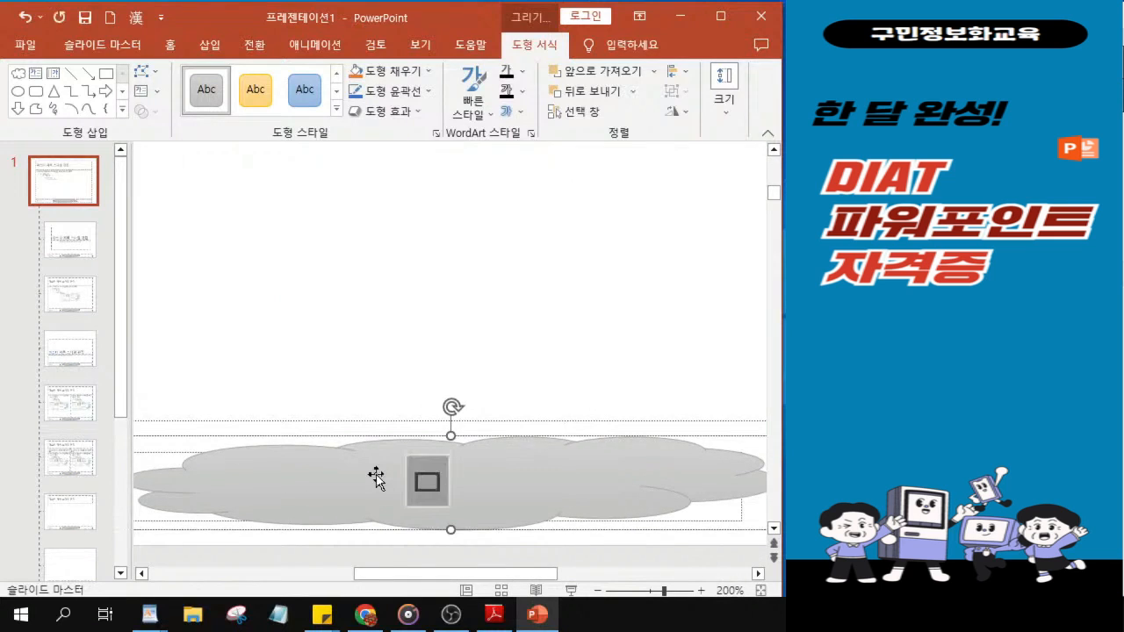
{"action": "type", "text": "ㅓㅁ"}
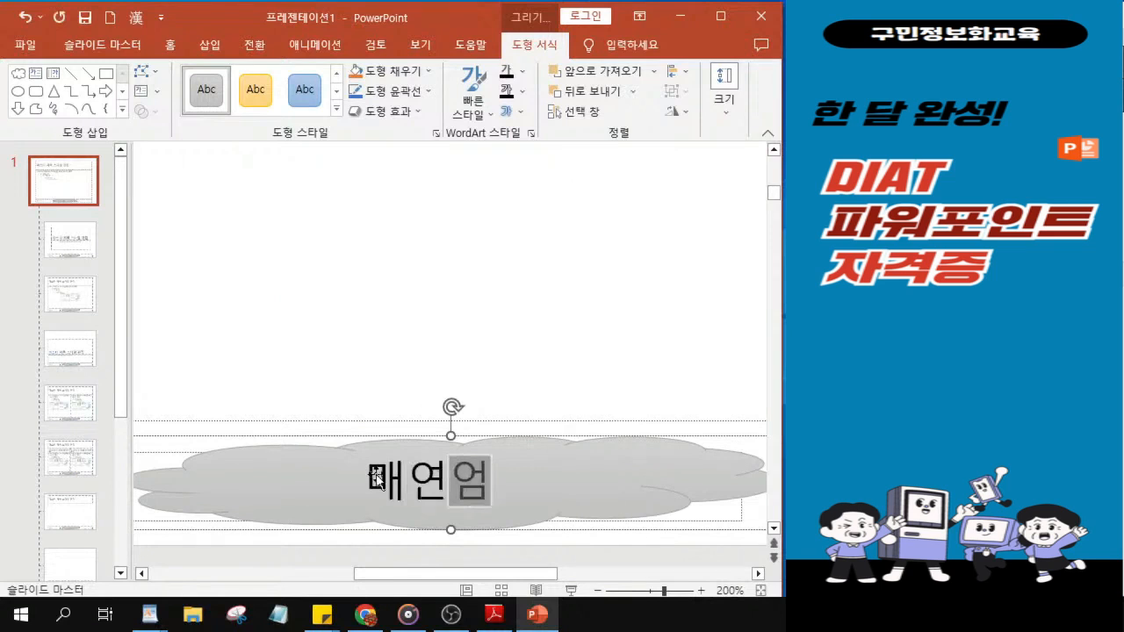
{"action": "key", "text": "BackSpace"}
{"action": "type", "text": "ㅂㅅㄴㅡㄴ"}
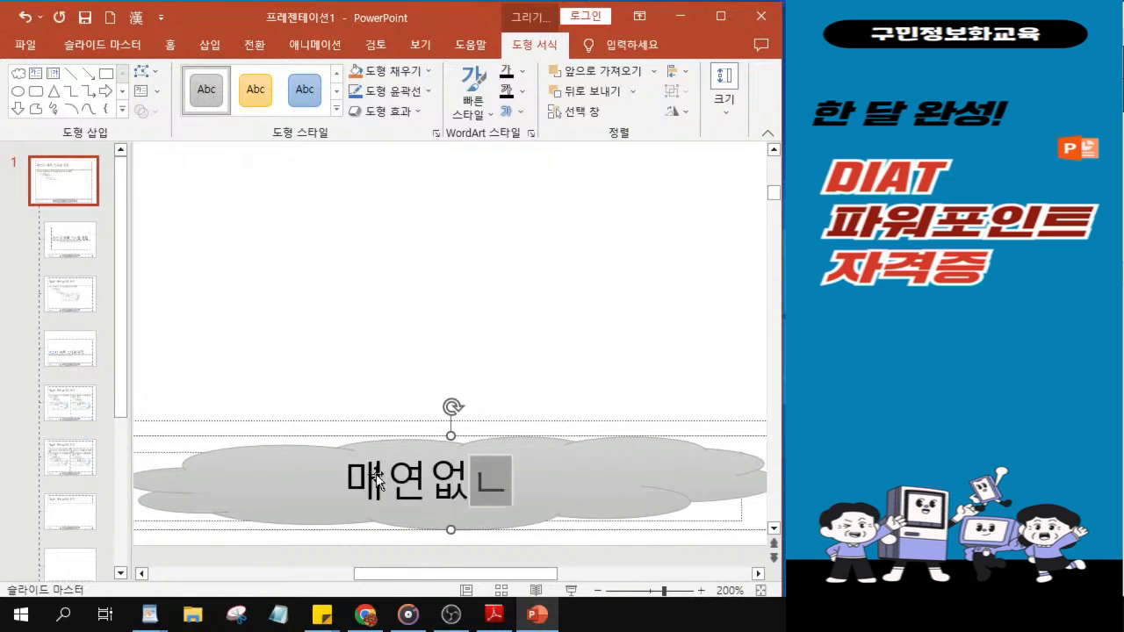
{"action": "type", "text": " 친"}
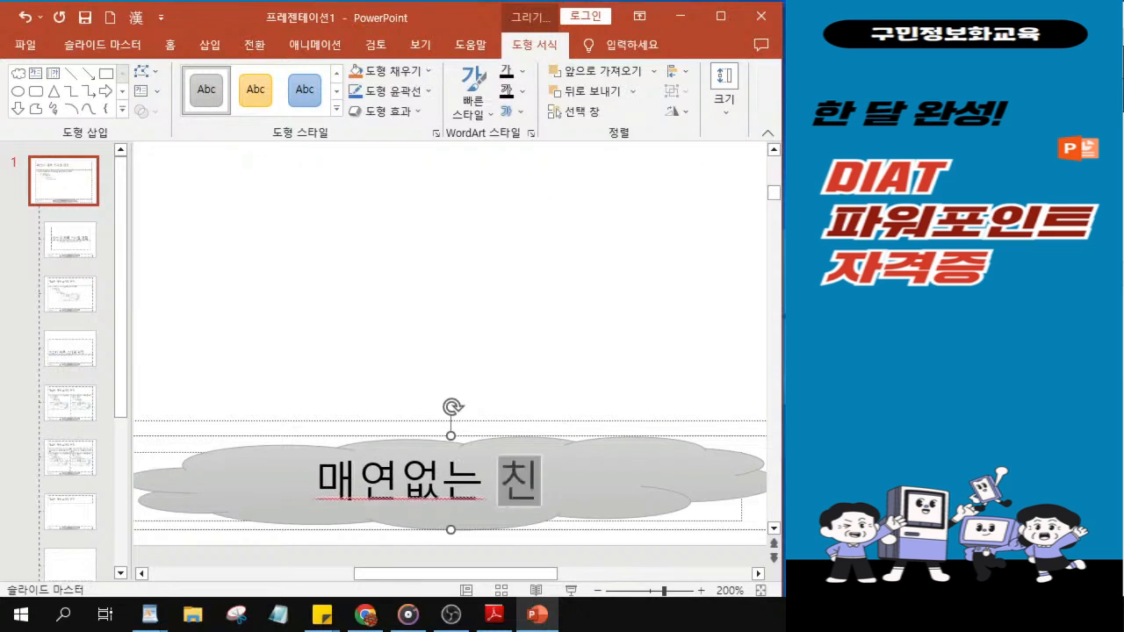
{"action": "type", "text": "화ㄴㄱㅕㅇ ㅈㅏㄴ"}
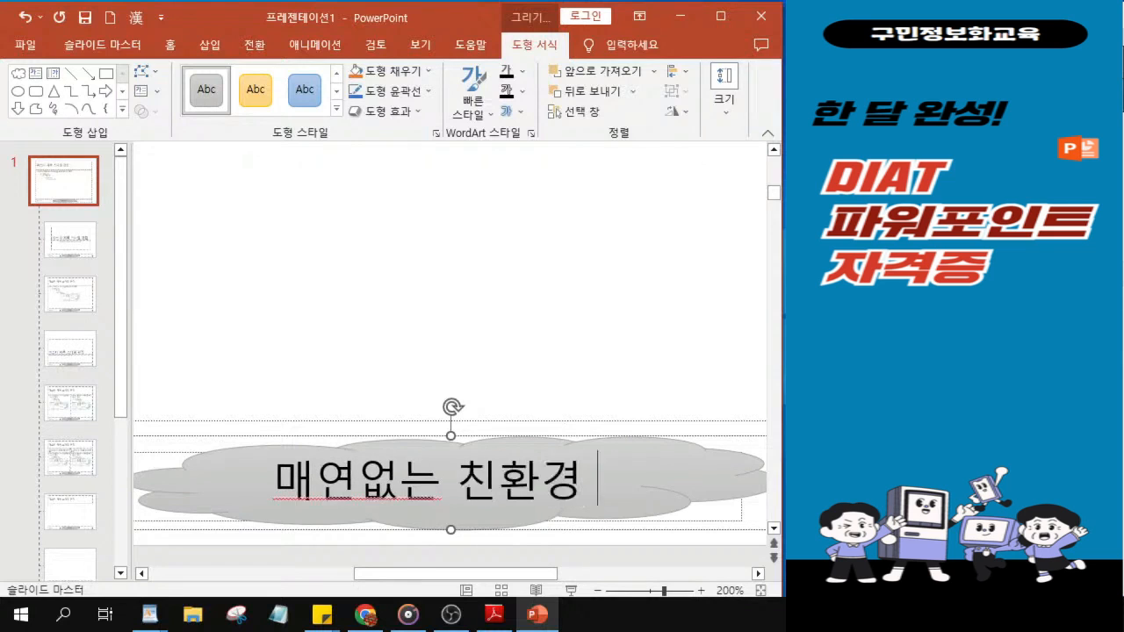
{"action": "type", "text": "ㅗㅇㅊㅏ"}
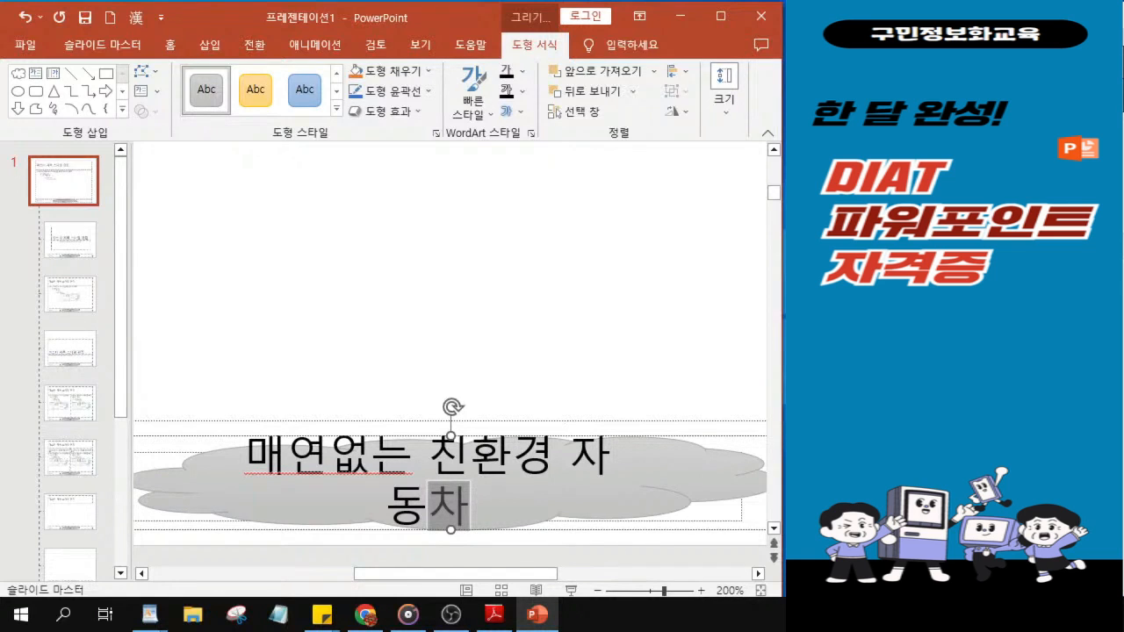
{"action": "key", "text": "Escape"}
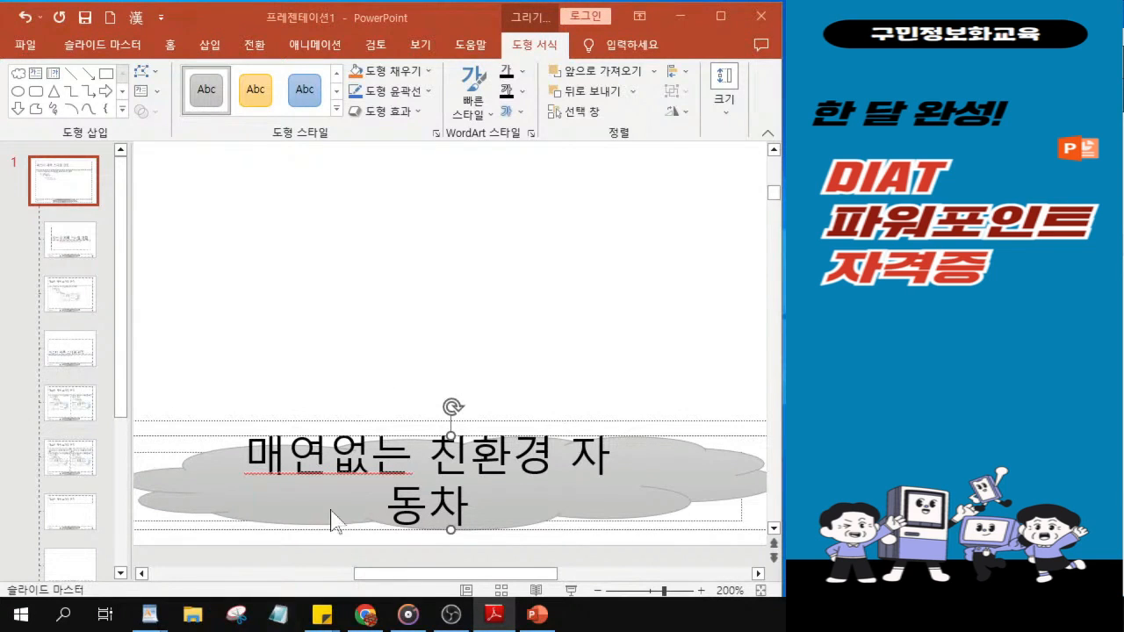
- Narrow the slide thumbnail pane to give the slide master more room
{"action": "left_click", "coordinate": [136, 391]}
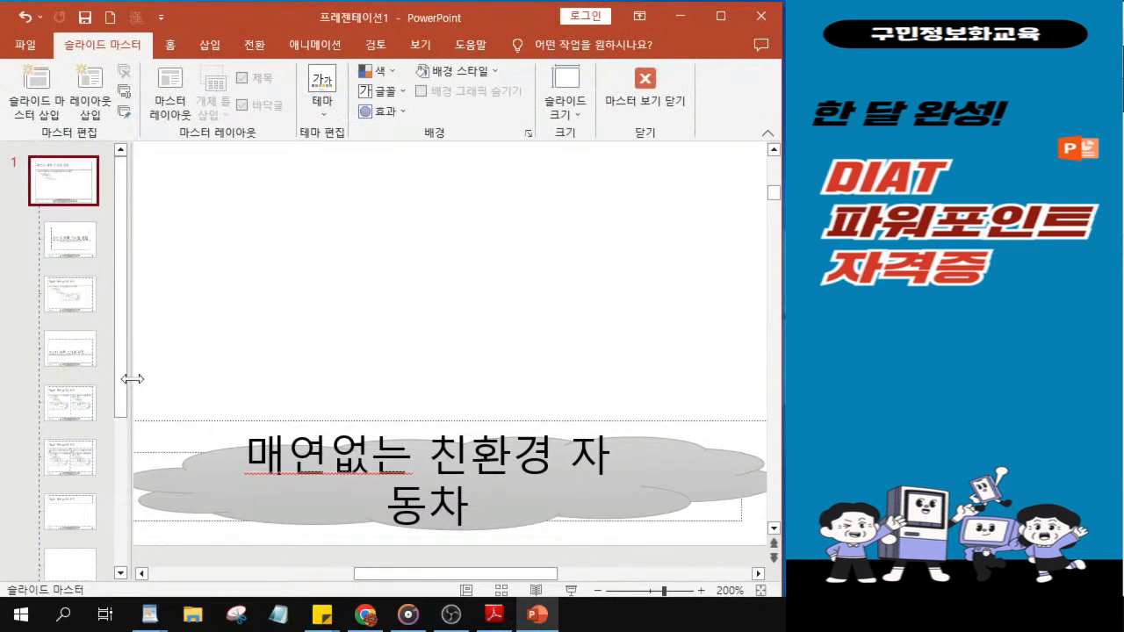
{"action": "left_click_drag", "start_coordinate": [131, 376], "coordinate": [105, 376]}
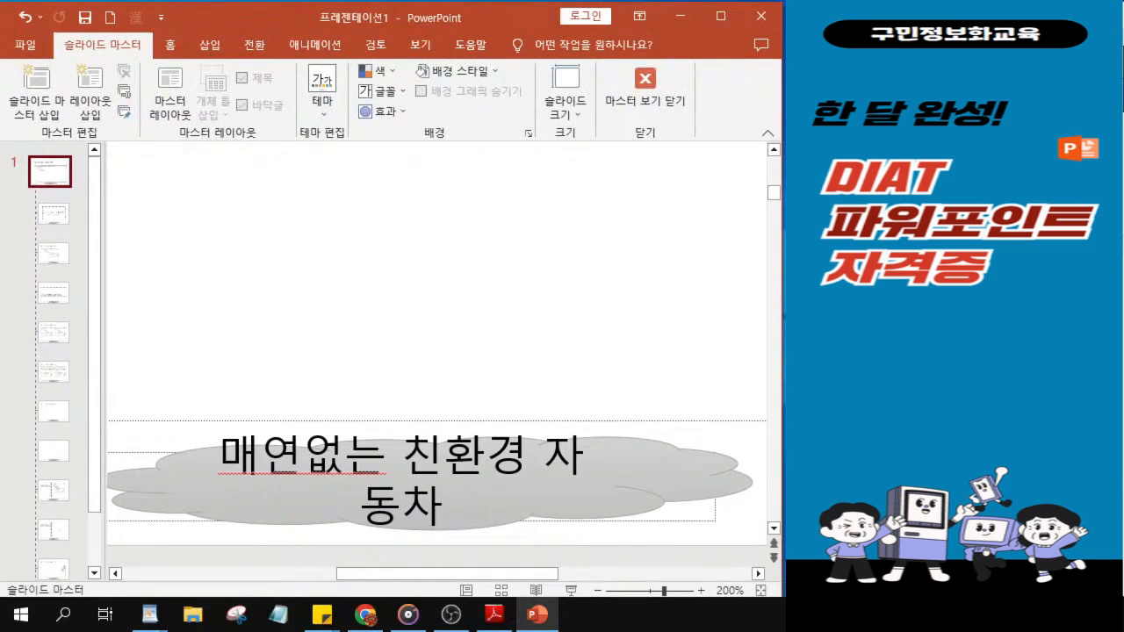
- Set the cloud text's font to 돋움 and its size to 16
{"action": "left_click", "coordinate": [449, 527]}
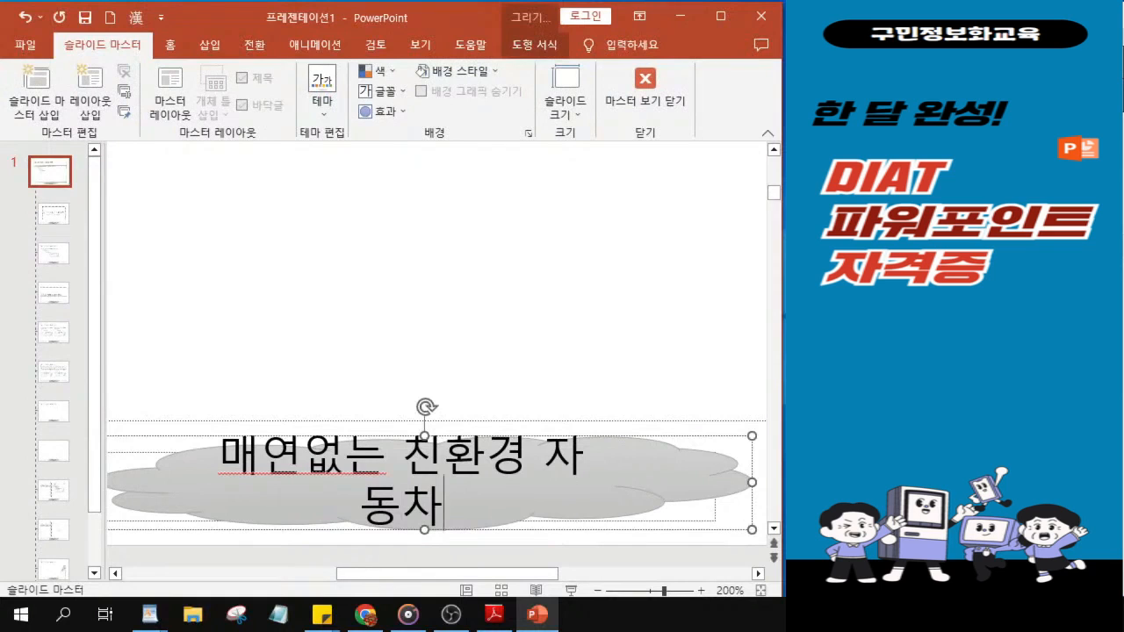
{"action": "left_click", "coordinate": [555, 525]}
{"action": "left_click", "coordinate": [470, 526]}
{"action": "left_click", "coordinate": [595, 434]}
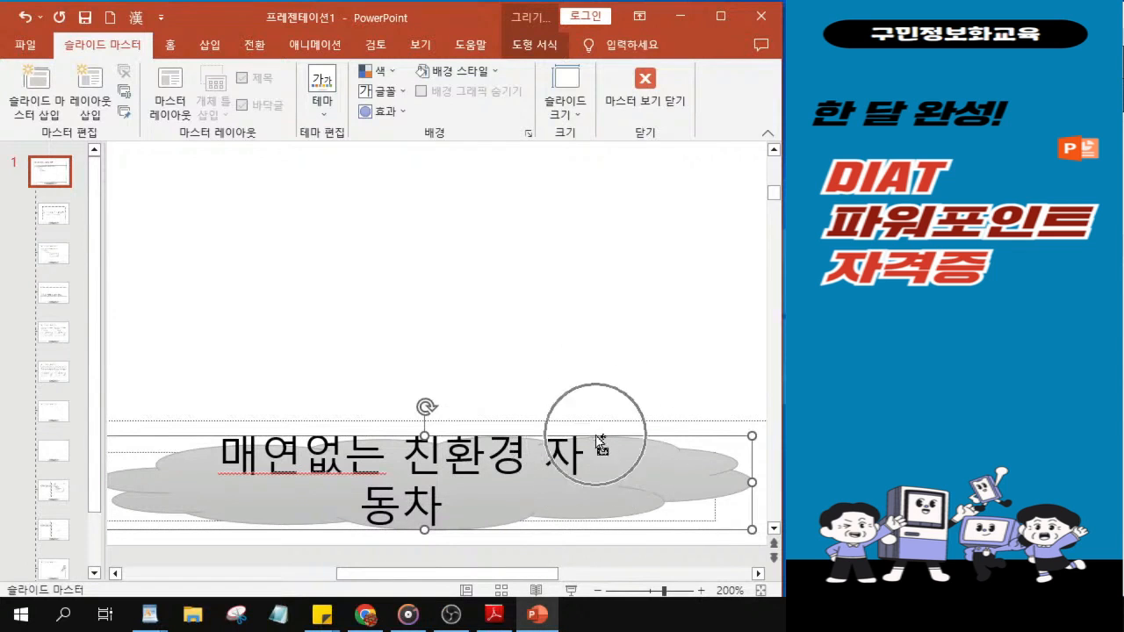
{"action": "left_click", "coordinate": [595, 437]}
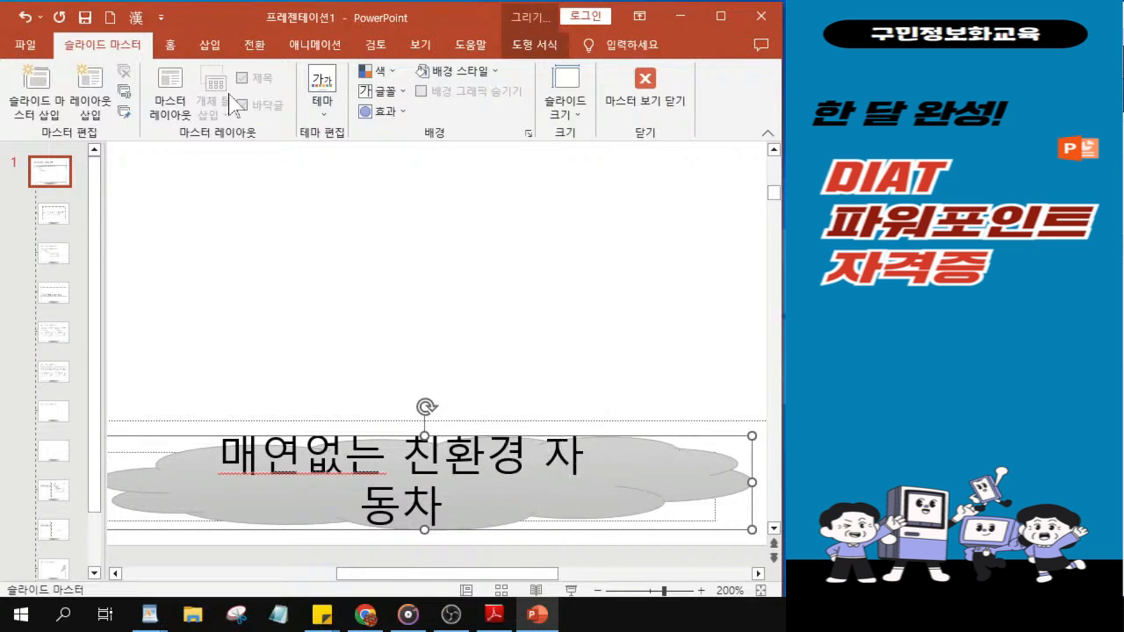
{"action": "left_click", "coordinate": [170, 48]}
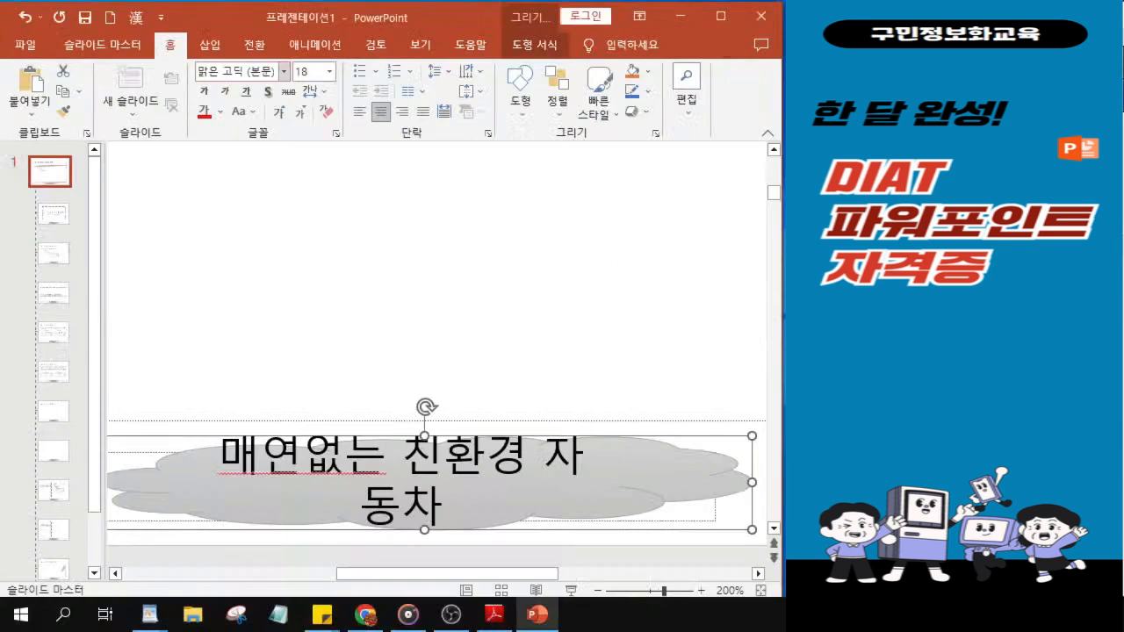
{"action": "left_click", "coordinate": [254, 143]}
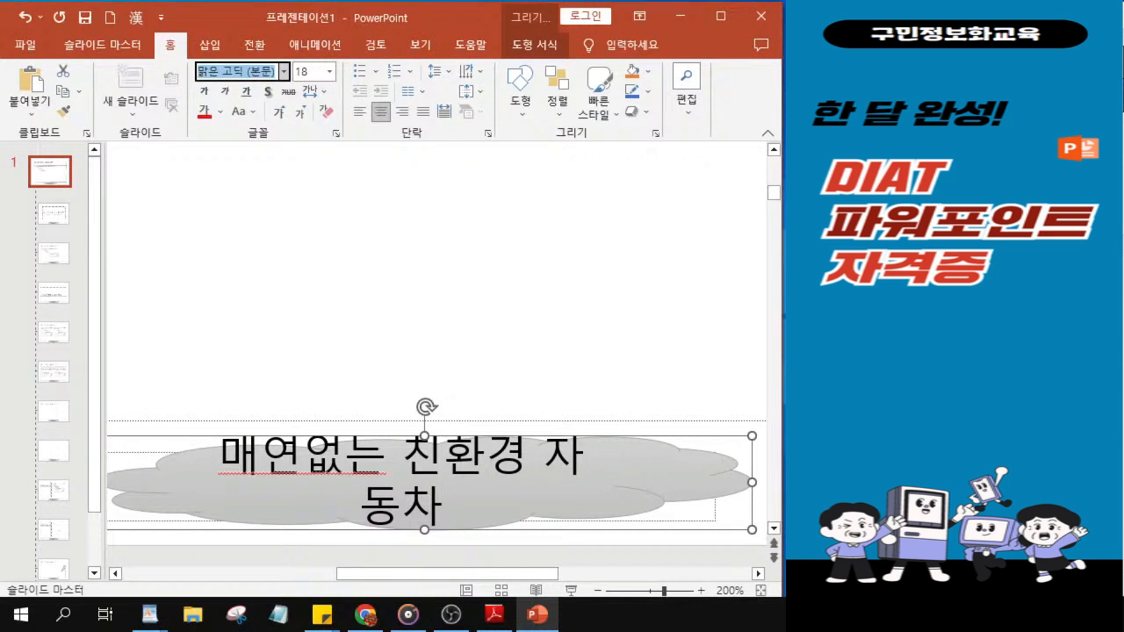
{"action": "key", "text": "BackSpace"}
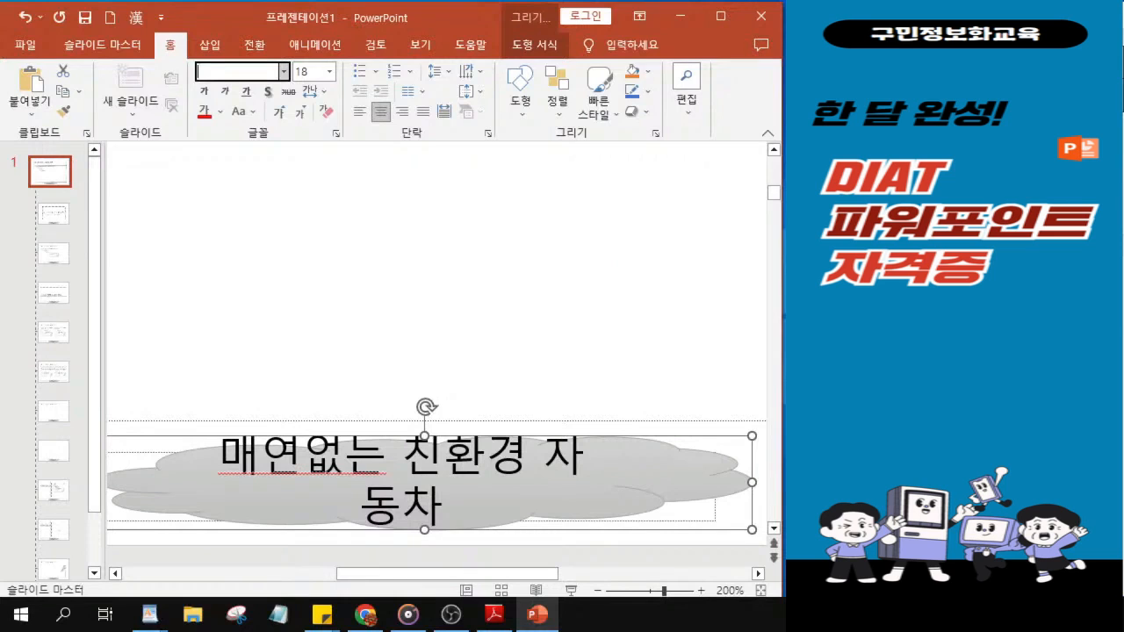
{"action": "type", "text": "돋ㅇㅜㅁ"}
{"action": "key", "text": "Return"}
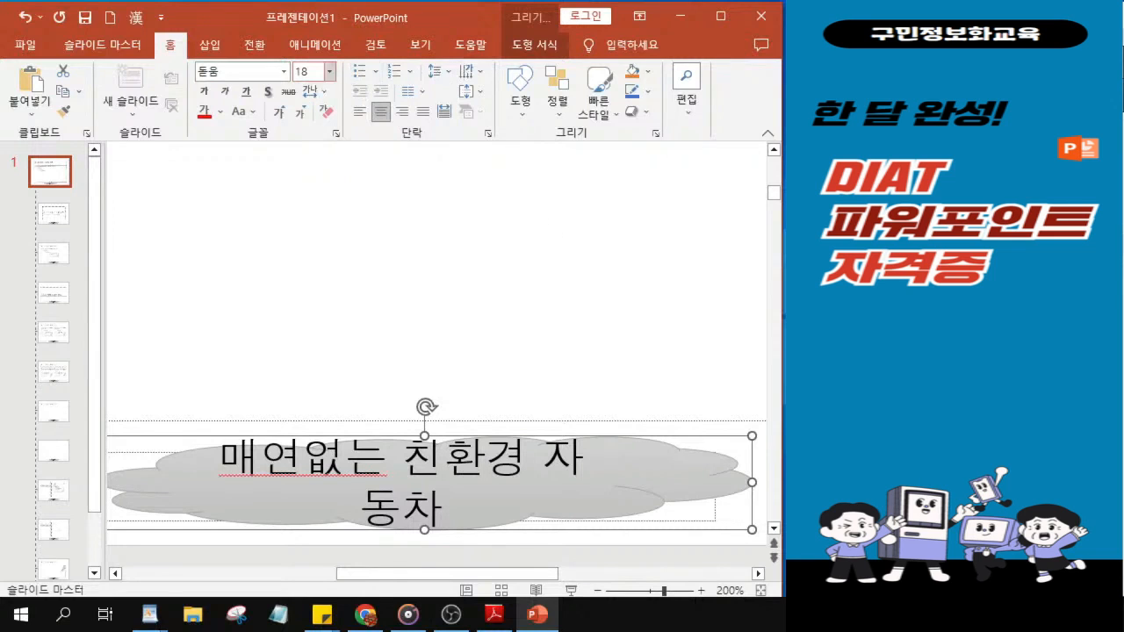
{"action": "left_click", "coordinate": [309, 71]}
{"action": "type", "text": "16"}
{"action": "key", "text": "Return"}
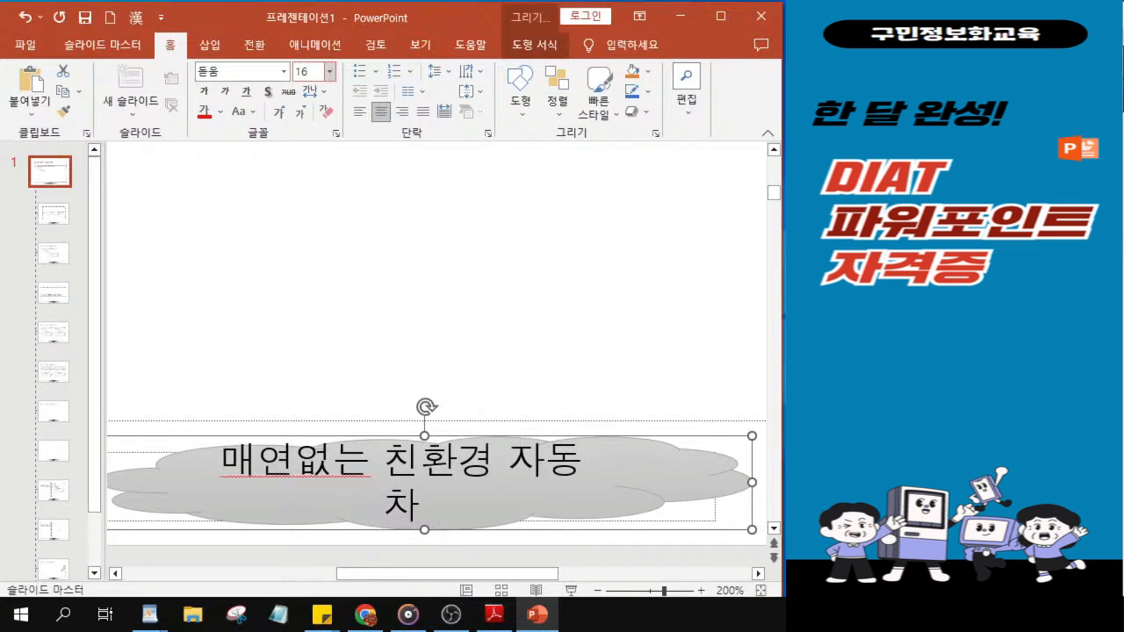
- Make the cloud text bold and colour it standard blue
{"action": "left_click", "coordinate": [206, 91]}
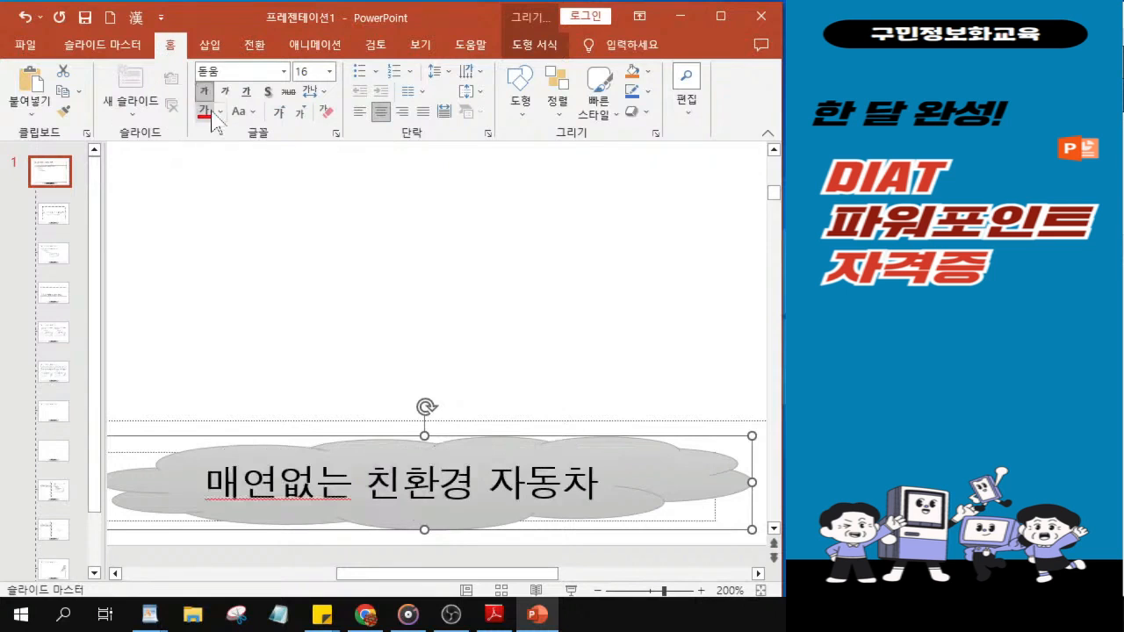
{"action": "left_click", "coordinate": [220, 113]}
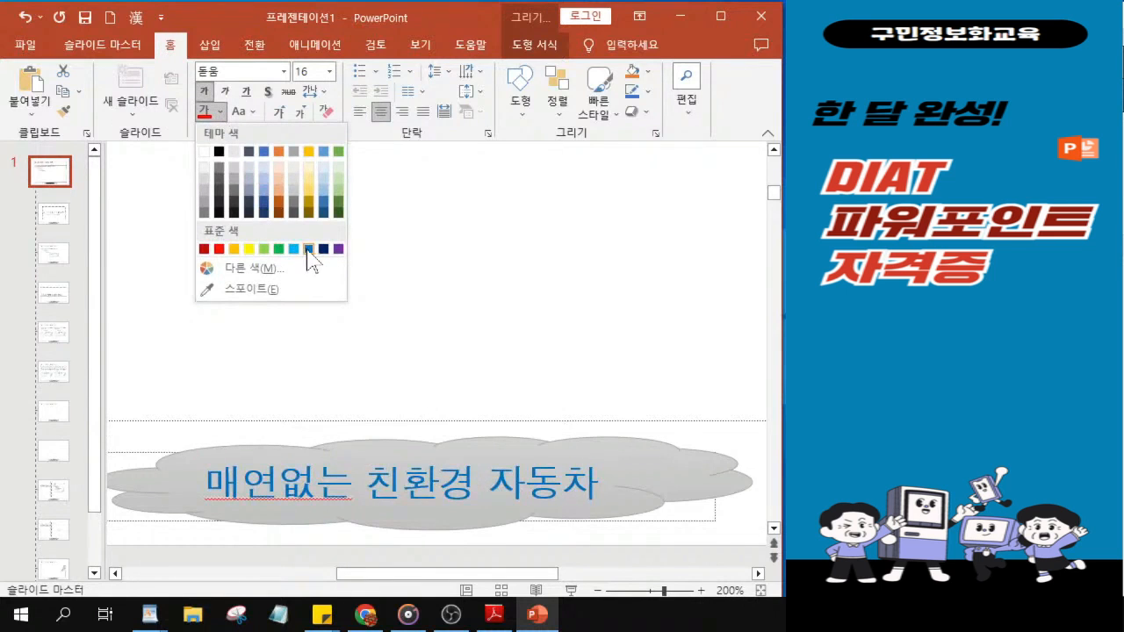
{"action": "key", "text": "ctrl"}
{"action": "left_click", "coordinate": [307, 250]}
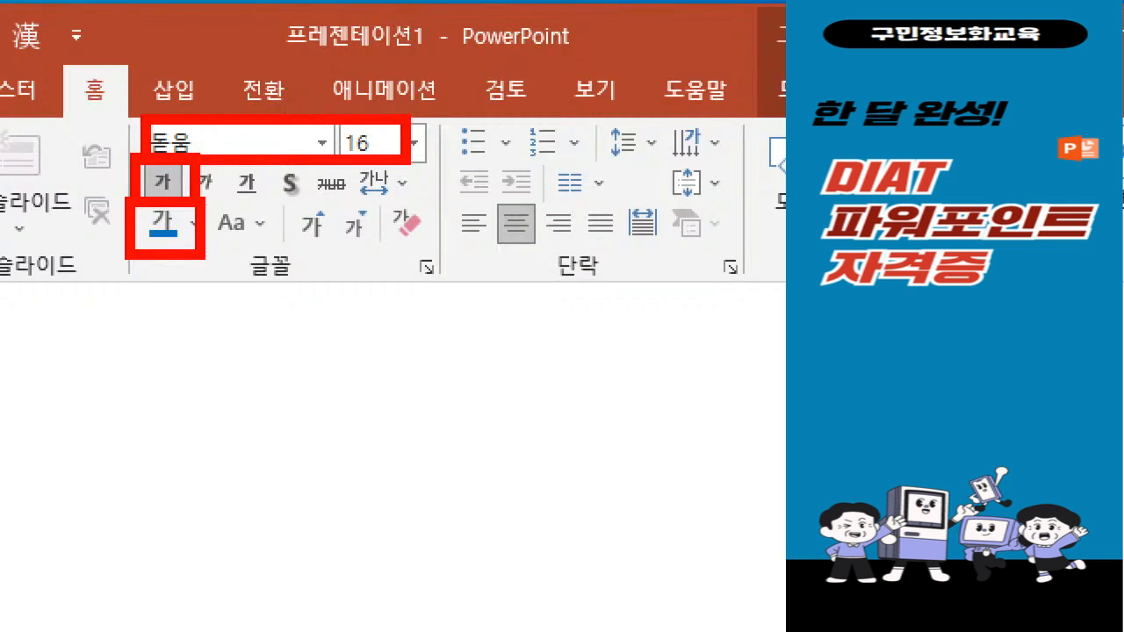
- Stretch the cloud's right edge slightly outward on the slide master and deselect the shape
{"action": "mouse_move", "coordinate": [465, 239]}
{"action": "left_mouse_down"}
{"action": "mouse_move", "coordinate": [376, 207]}
{"action": "mouse_move", "coordinate": [462, 236]}
{"action": "mouse_move", "coordinate": [428, 223]}
{"action": "left_mouse_up"}
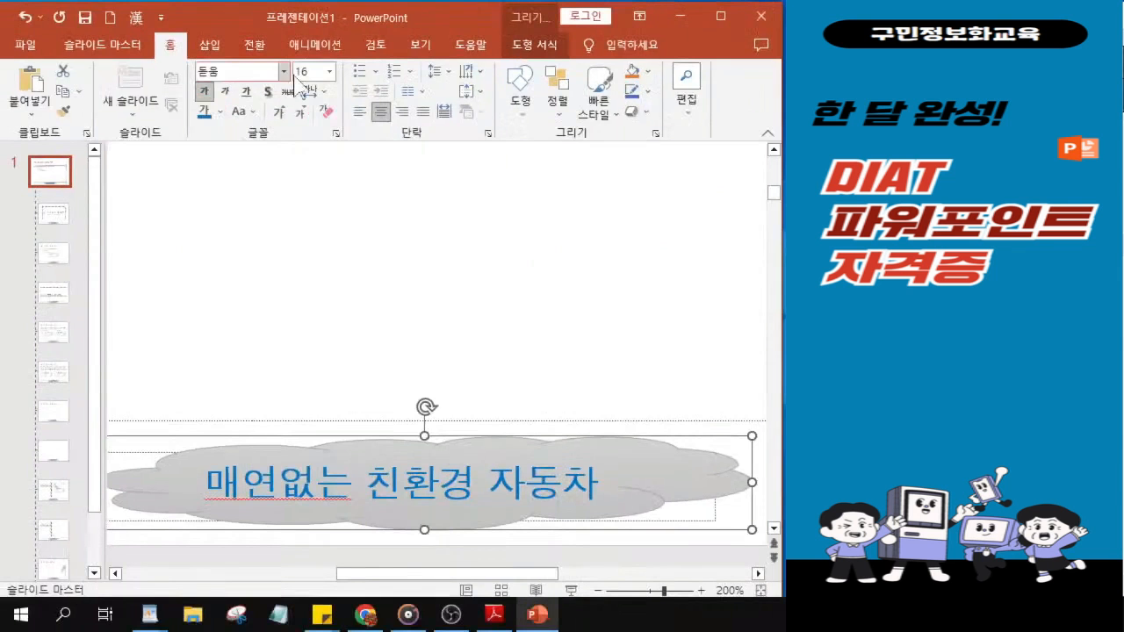
{"action": "key", "text": "ctrl"}
{"action": "key", "text": "ctrl"}
{"action": "scroll", "coordinate": [422, 349], "scroll_direction": "down", "scroll_amount": 5, "text": "ctrl"}
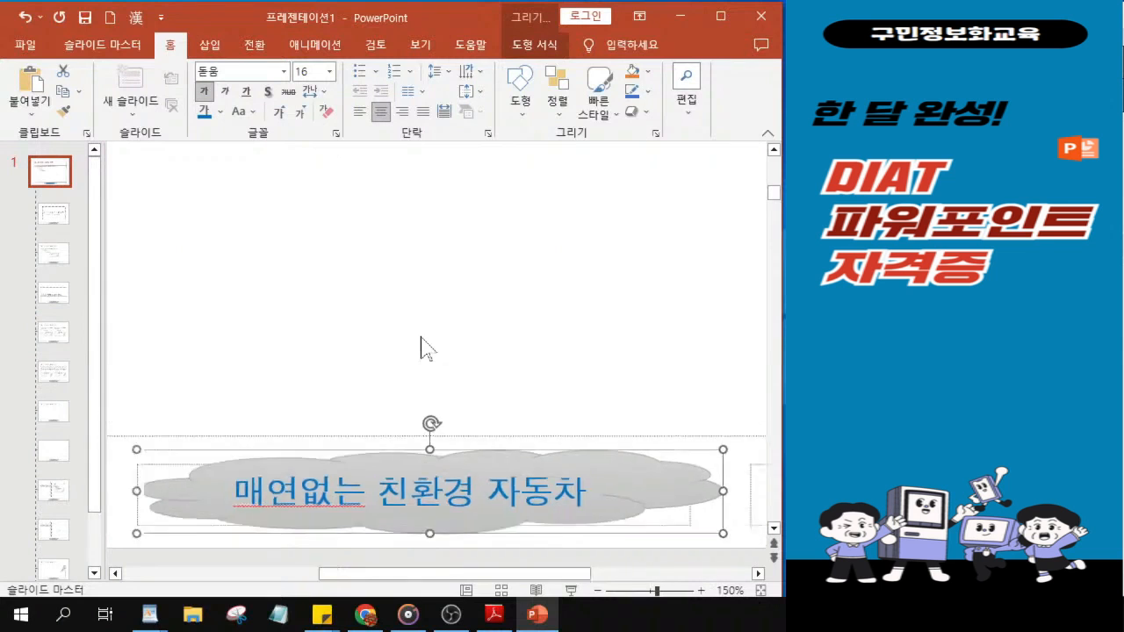
{"action": "scroll", "coordinate": [422, 349], "scroll_direction": "down", "scroll_amount": 1, "text": "ctrl"}
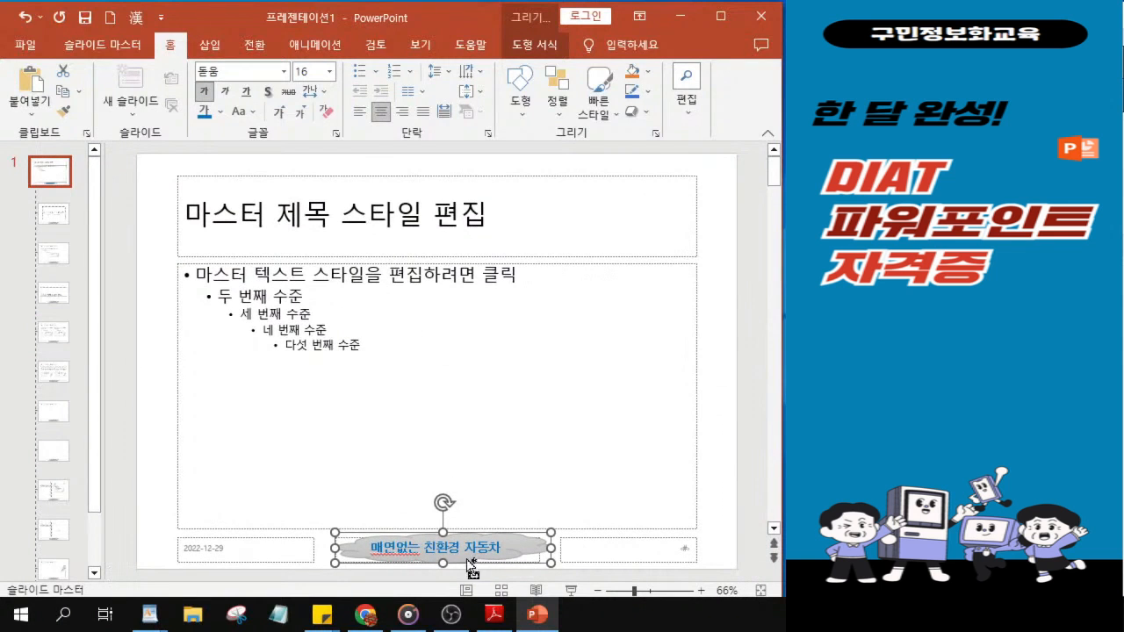
{"action": "key", "text": "ctrl"}
{"action": "left_click", "coordinate": [545, 550]}
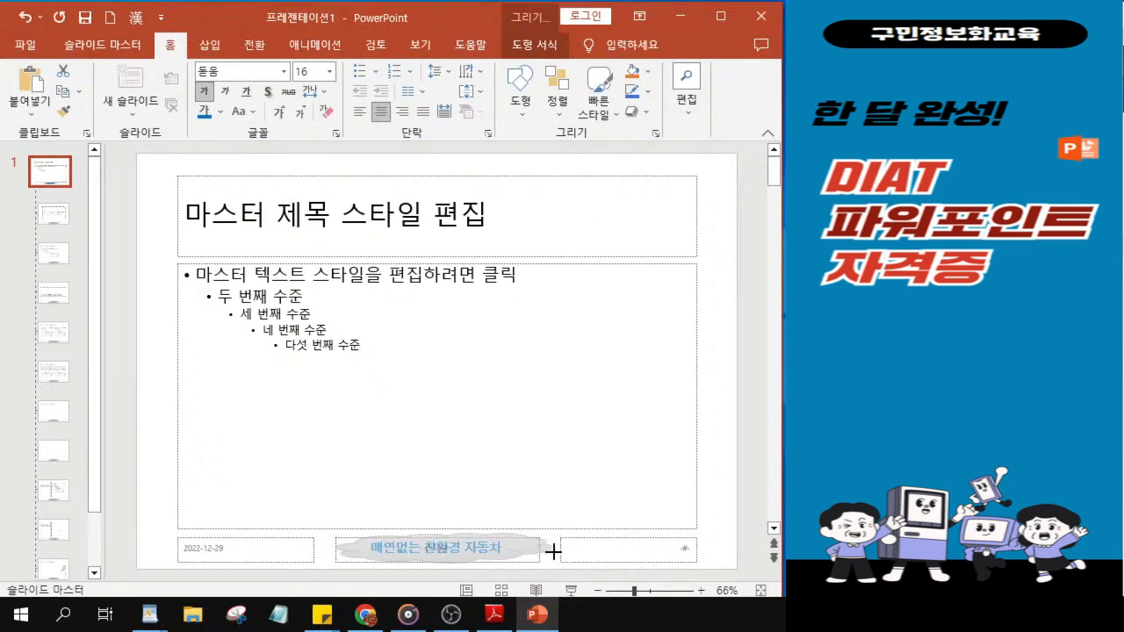
{"action": "left_click", "coordinate": [552, 548]}
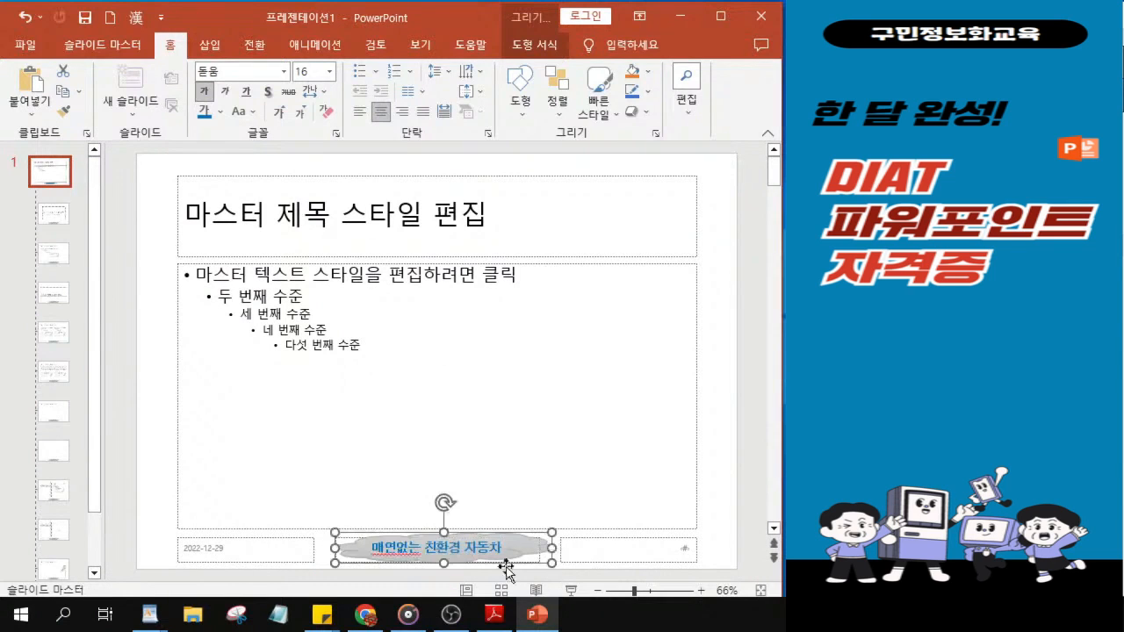
{"action": "scroll", "coordinate": [496, 537], "scroll_direction": "down", "scroll_amount": 1}
{"action": "scroll", "coordinate": [471, 534], "scroll_direction": "up", "scroll_amount": 1}
{"action": "left_click", "coordinate": [473, 544]}
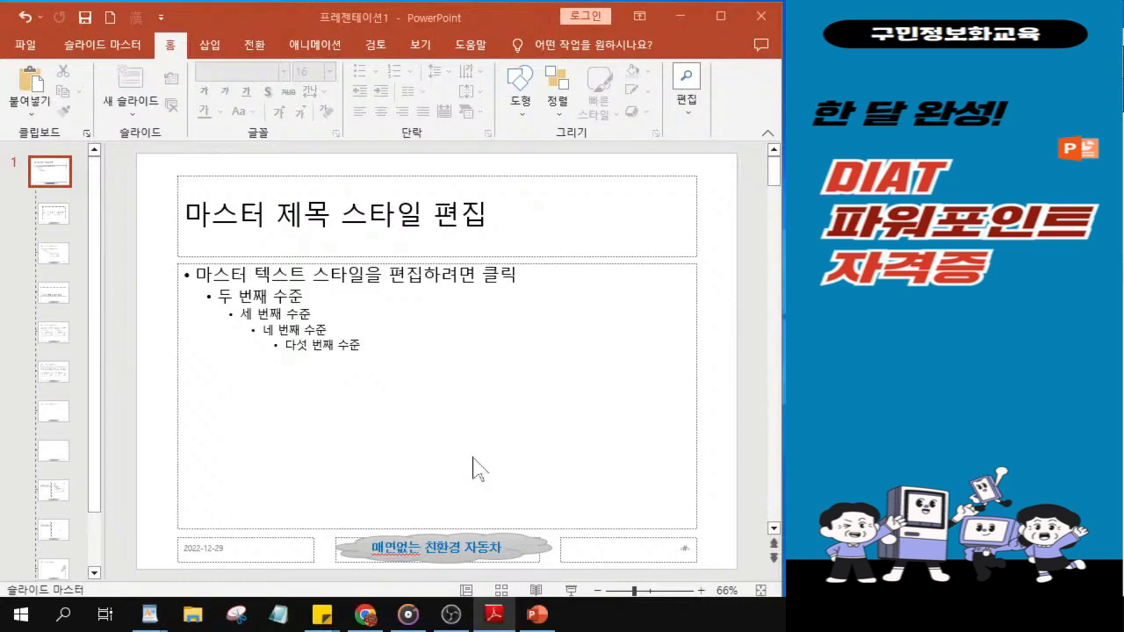
- Close the slide master view and return to the normal slide view
{"action": "left_click", "coordinate": [109, 45]}
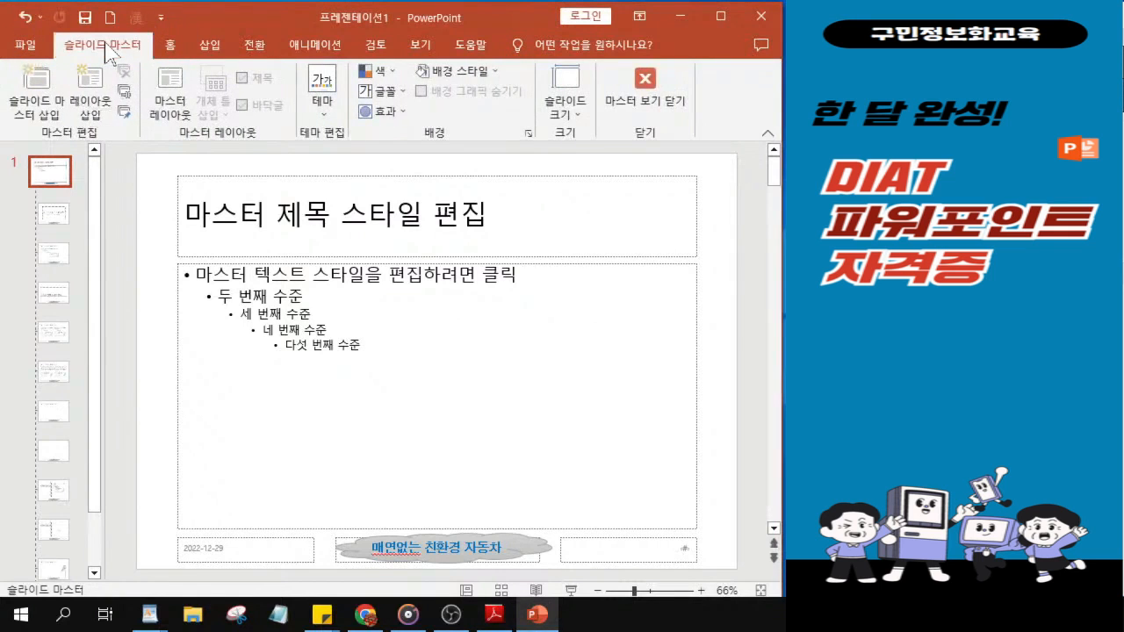
{"action": "left_click", "coordinate": [643, 98]}
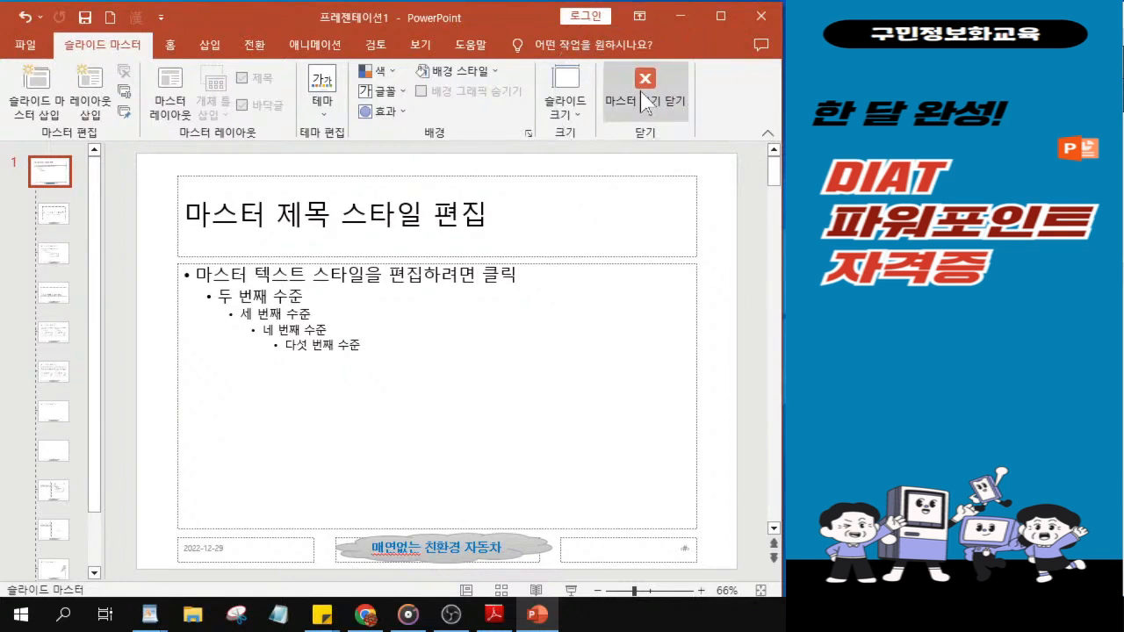
{"action": "left_click", "coordinate": [640, 91]}
{"action": "key", "text": "ctrl"}
{"action": "key", "text": "ctrl"}
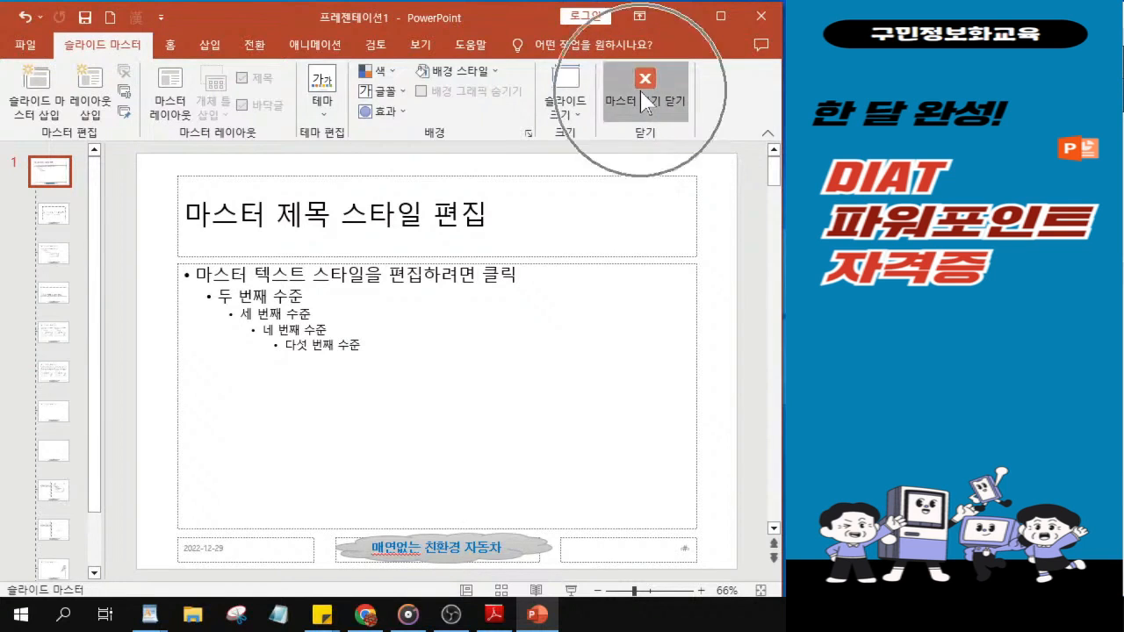
{"action": "key", "text": "ctrl"}
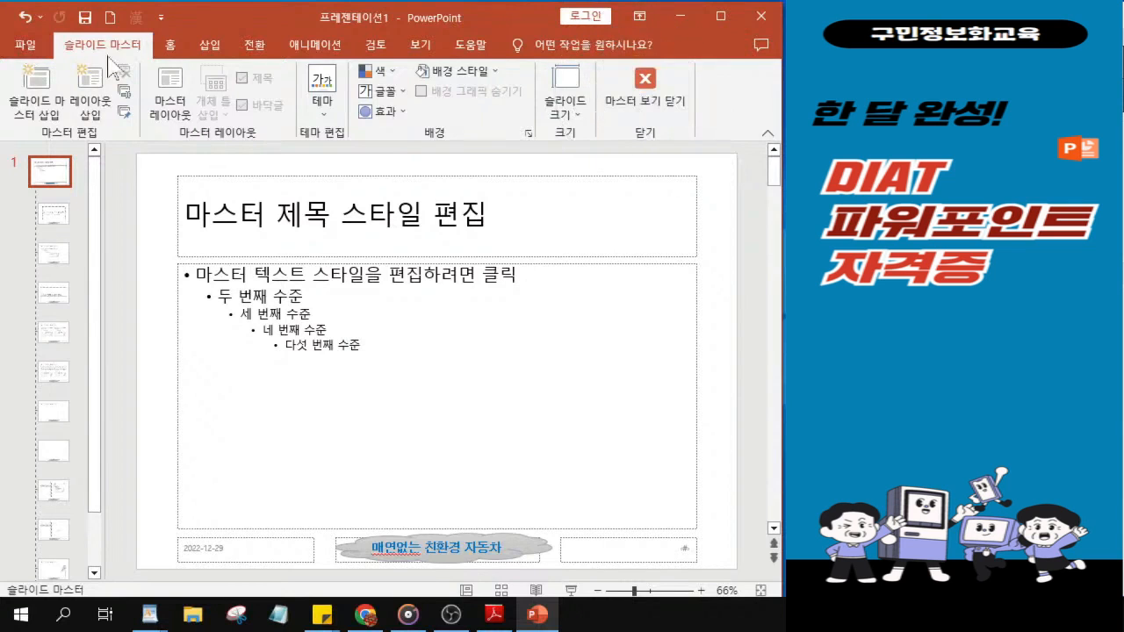
{"action": "key", "text": "ctrl"}
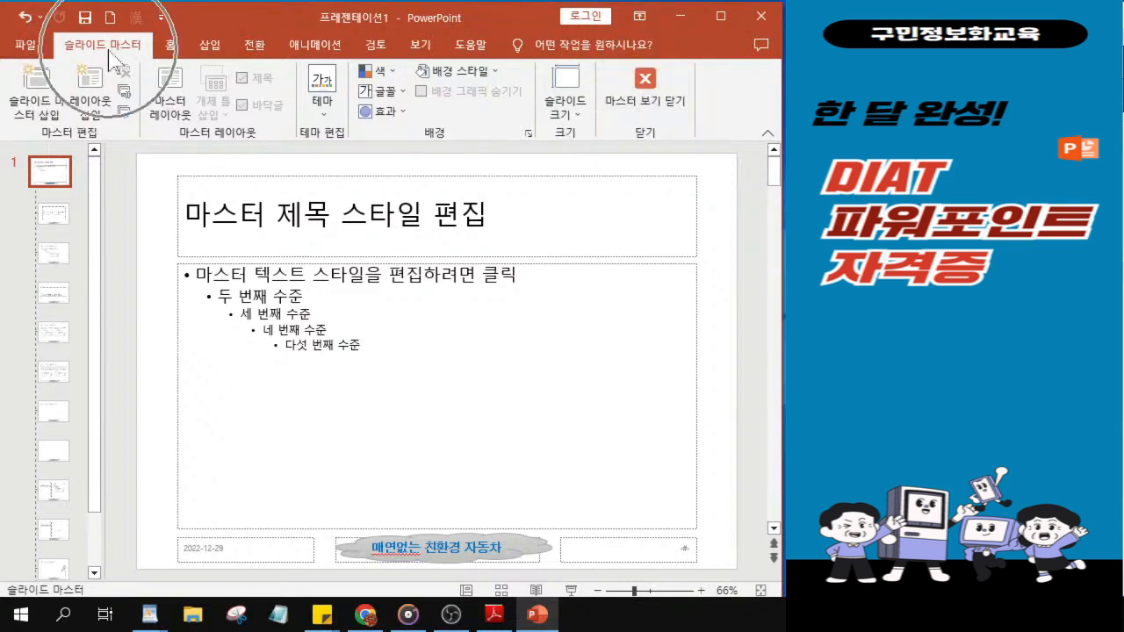
{"action": "left_click", "coordinate": [634, 105]}
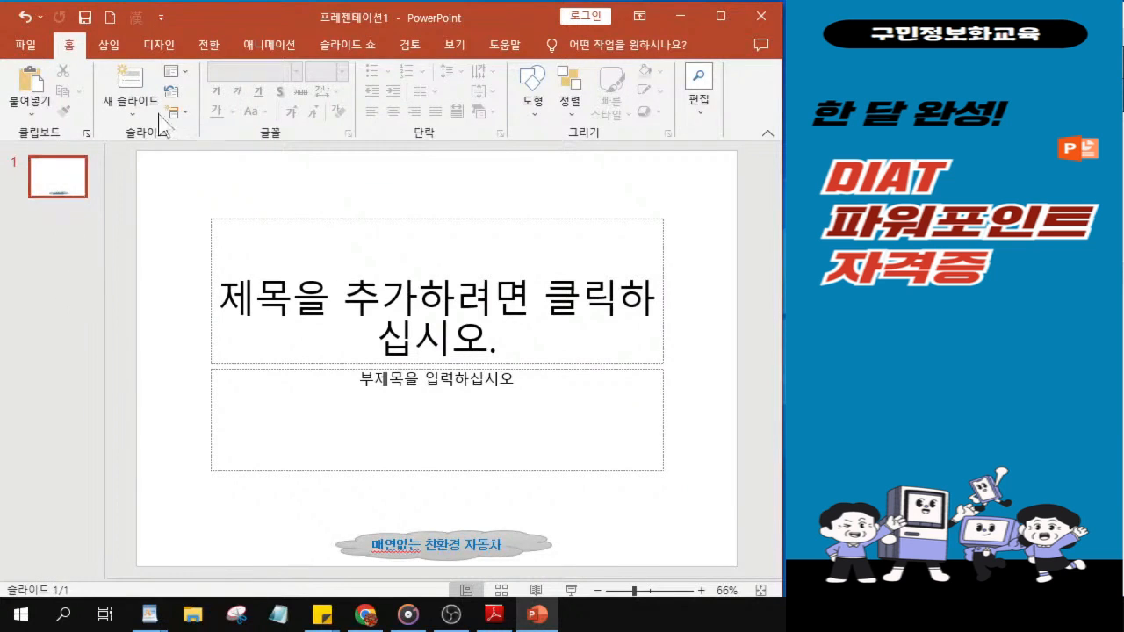
- Change the layout of slide 1 to the blank layout (빈 화면)
{"action": "left_click", "coordinate": [175, 79]}
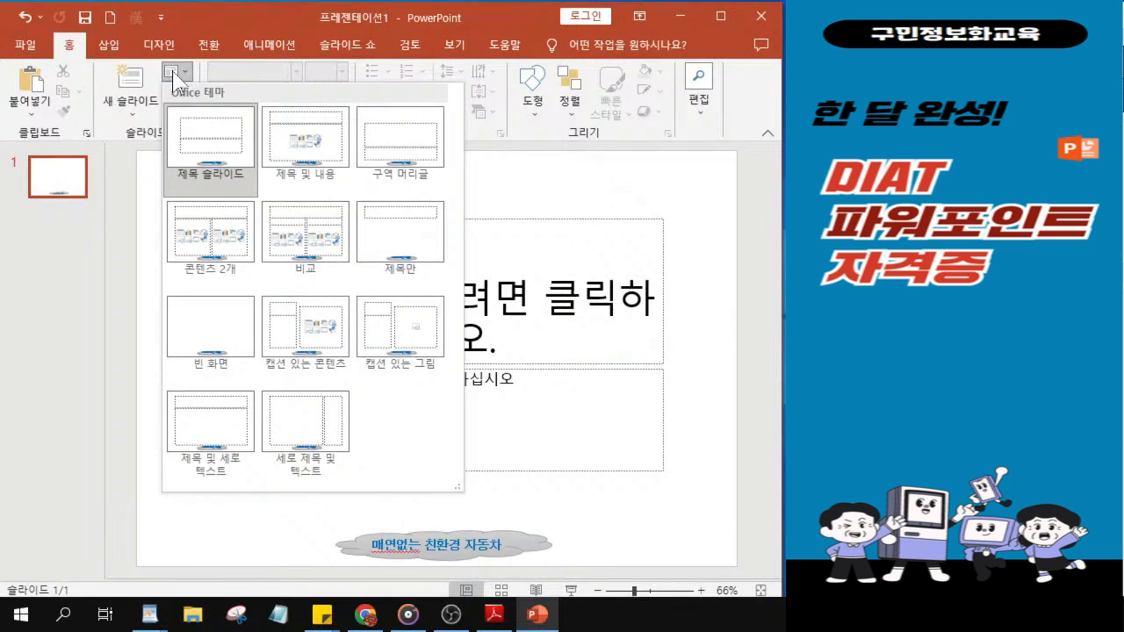
{"action": "left_click", "coordinate": [175, 79]}
{"action": "left_click", "coordinate": [175, 79]}
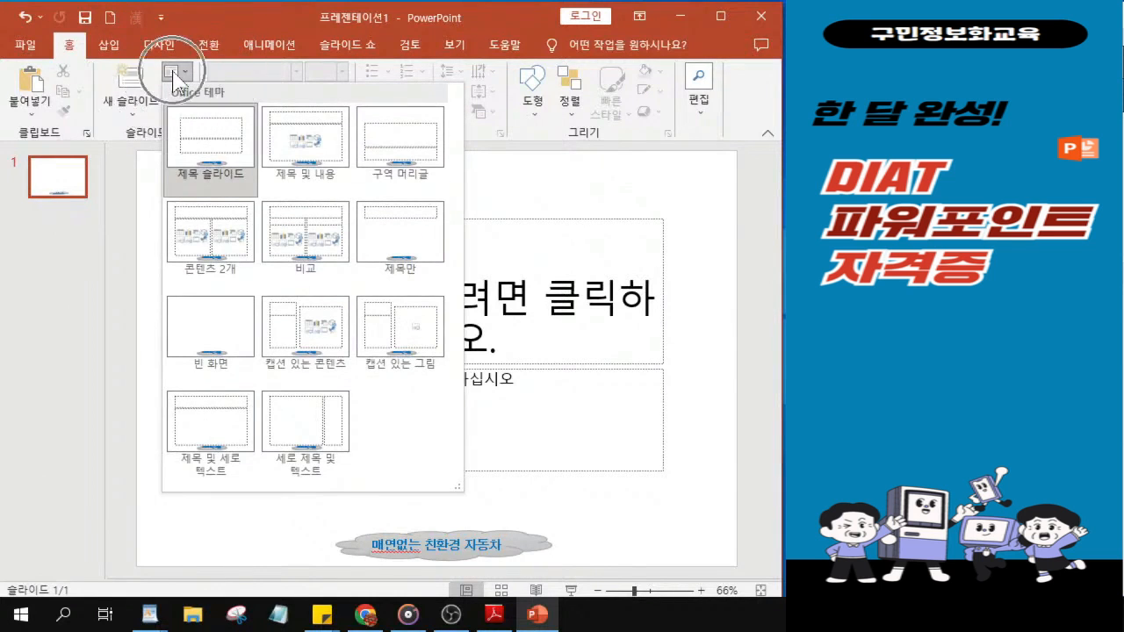
{"action": "left_click", "coordinate": [211, 338]}
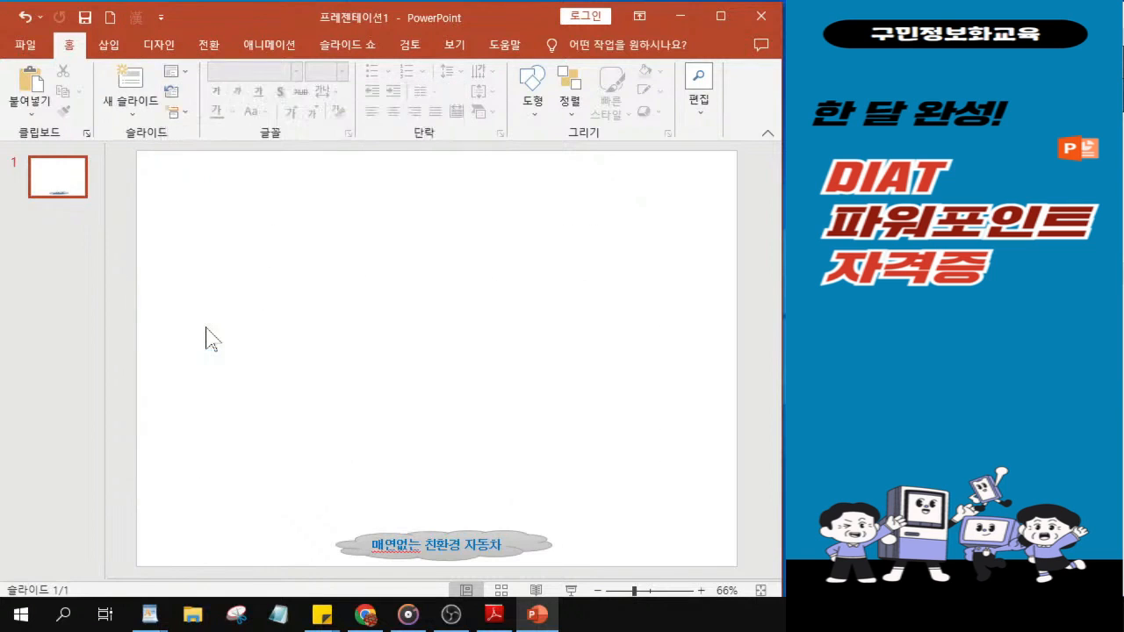
- Duplicate the blank slide three times to make four slides
{"action": "left_click", "coordinate": [58, 191]}
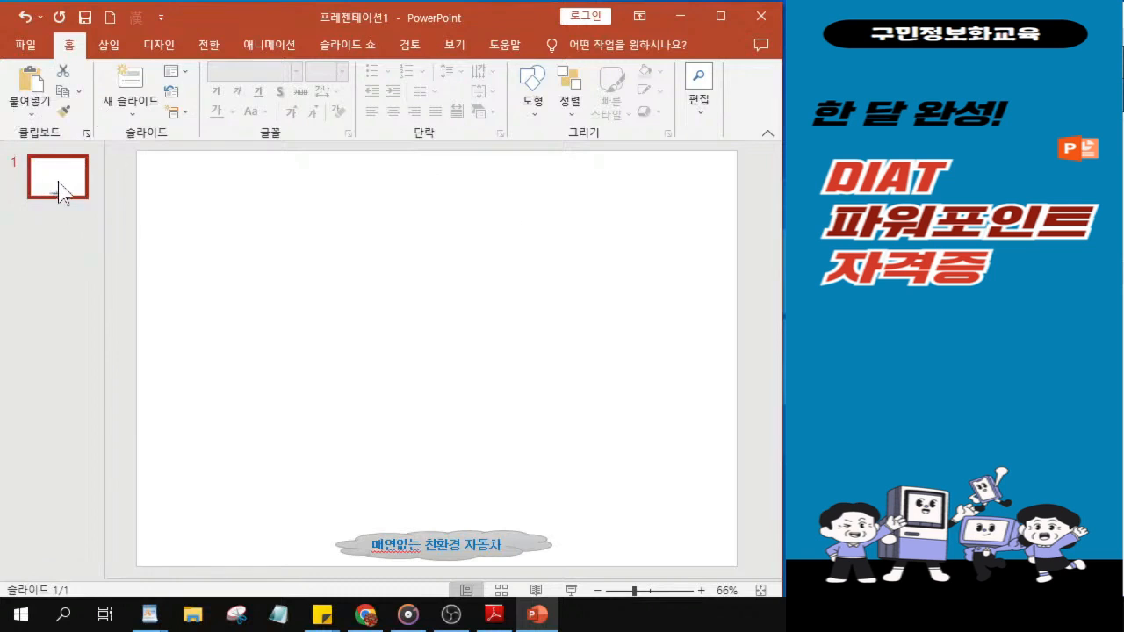
{"action": "key", "text": "ctrl+d"}
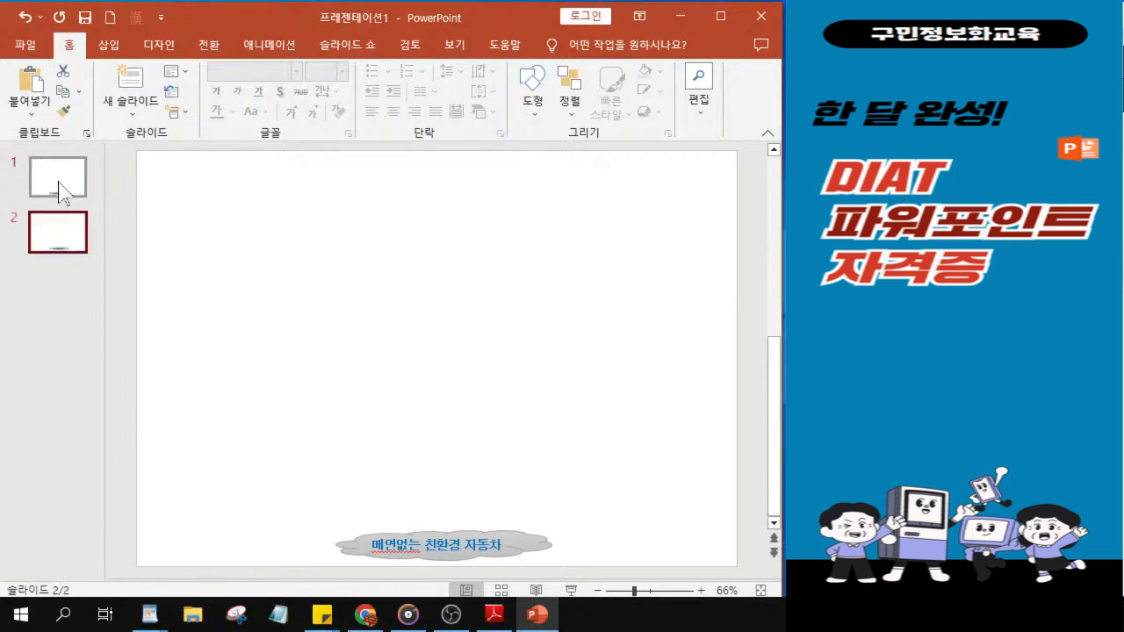
{"action": "key", "text": "ctrl+d"}
{"action": "key", "text": "ctrl+d"}
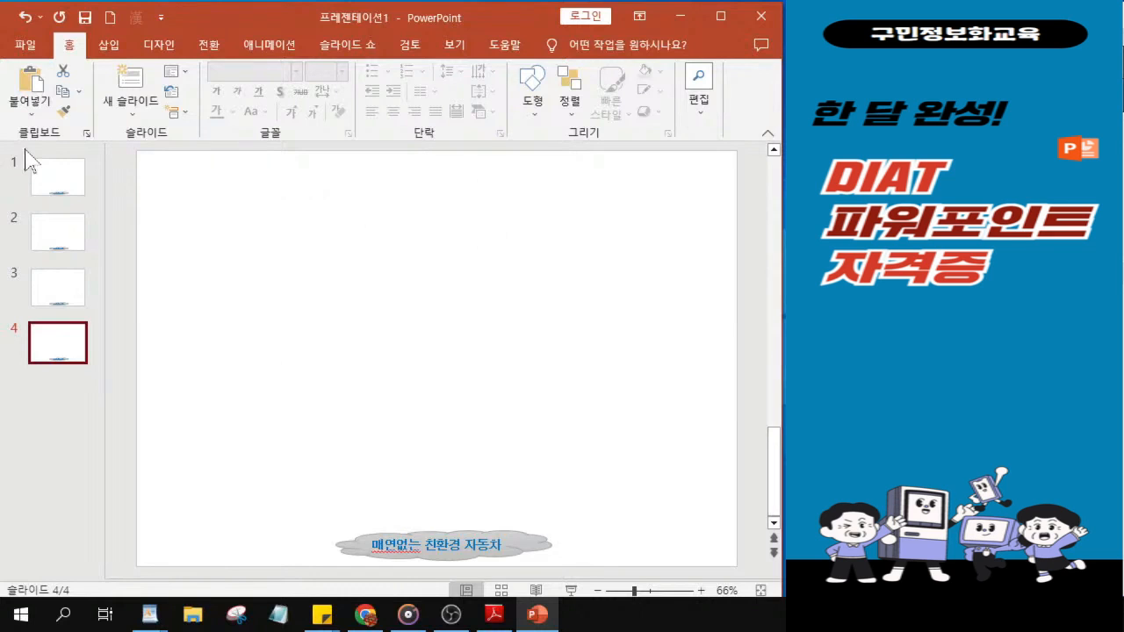
- Start saving the presentation under a new name and browse to the KAIT folder on the desktop (바탕 화면)
{"action": "left_click", "coordinate": [84, 17]}
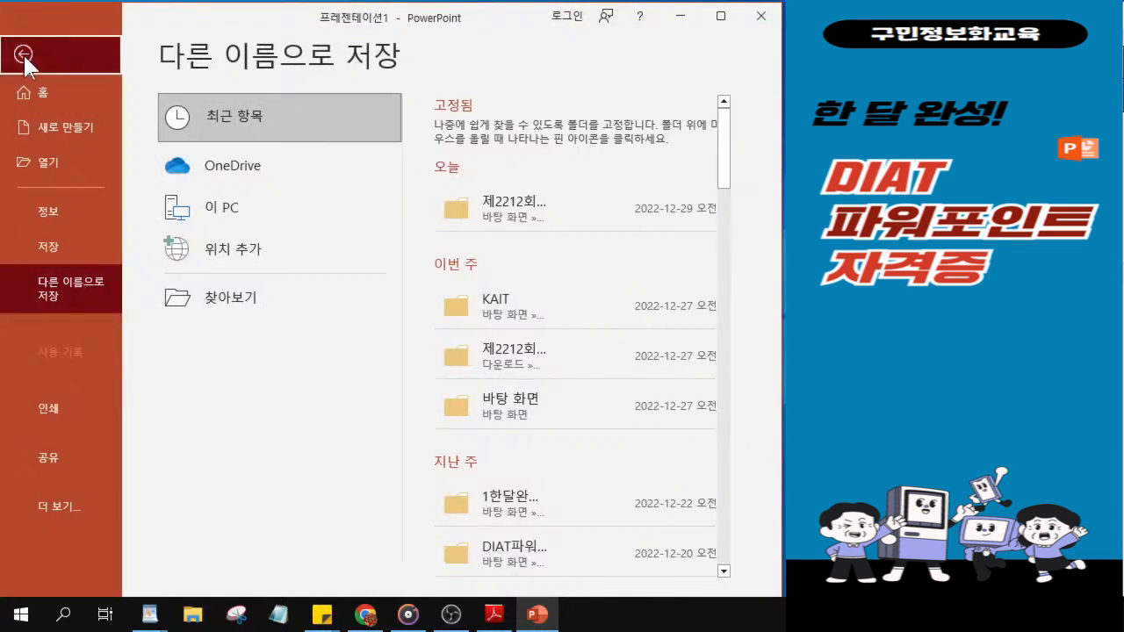
{"action": "left_click", "coordinate": [24, 54]}
{"action": "left_click", "coordinate": [85, 24]}
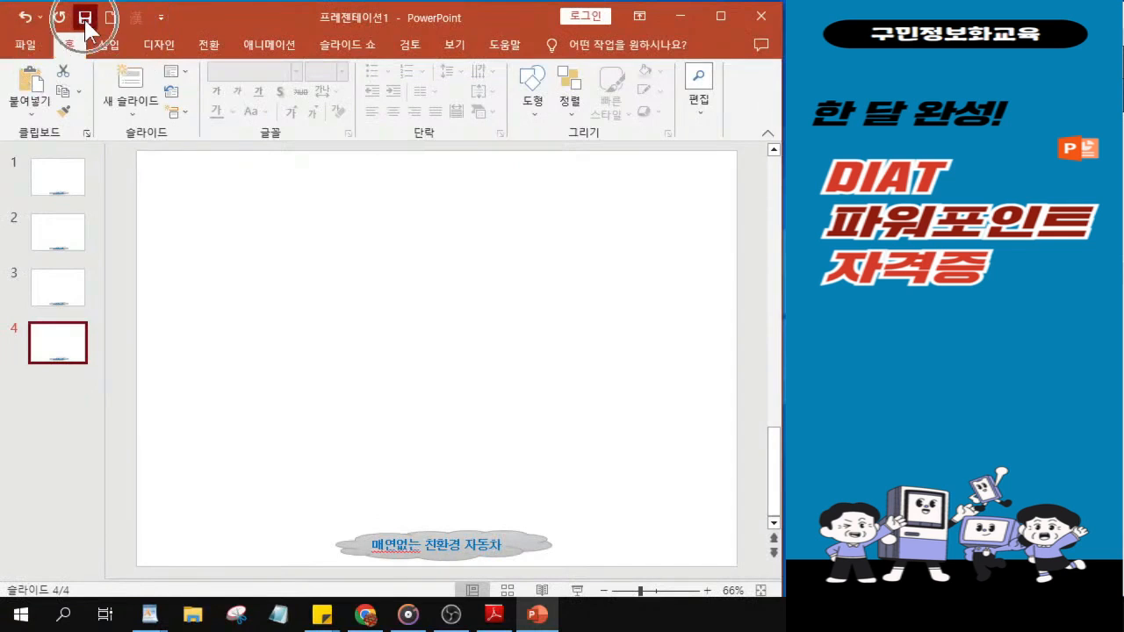
{"action": "left_click", "coordinate": [85, 23]}
{"action": "left_click", "coordinate": [85, 24]}
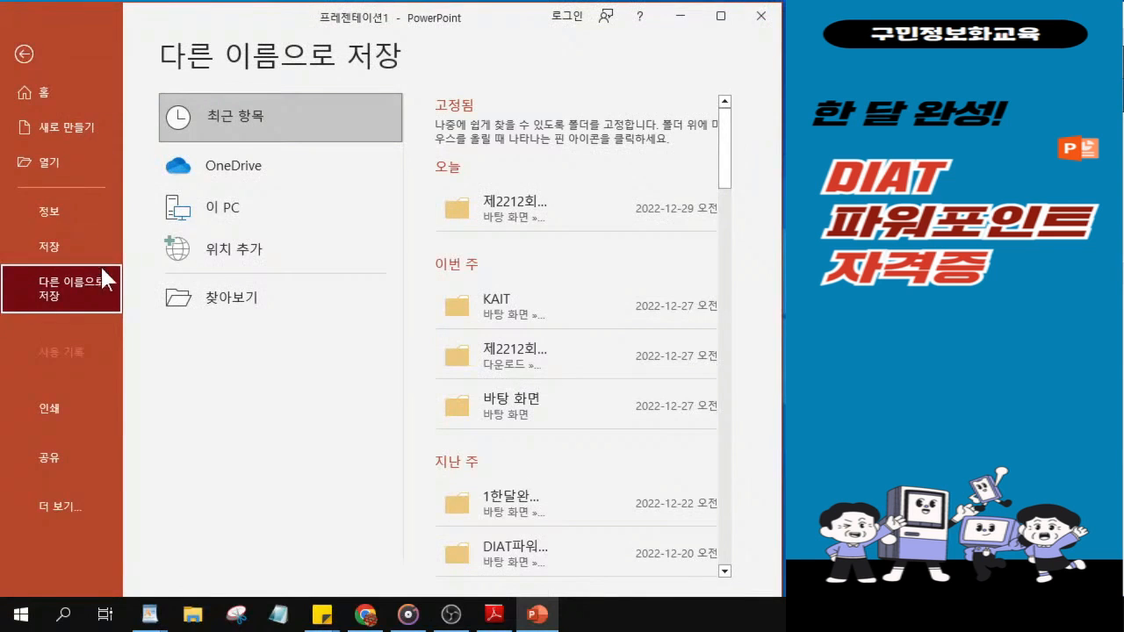
{"action": "left_click", "coordinate": [260, 312]}
{"action": "left_click", "coordinate": [258, 301]}
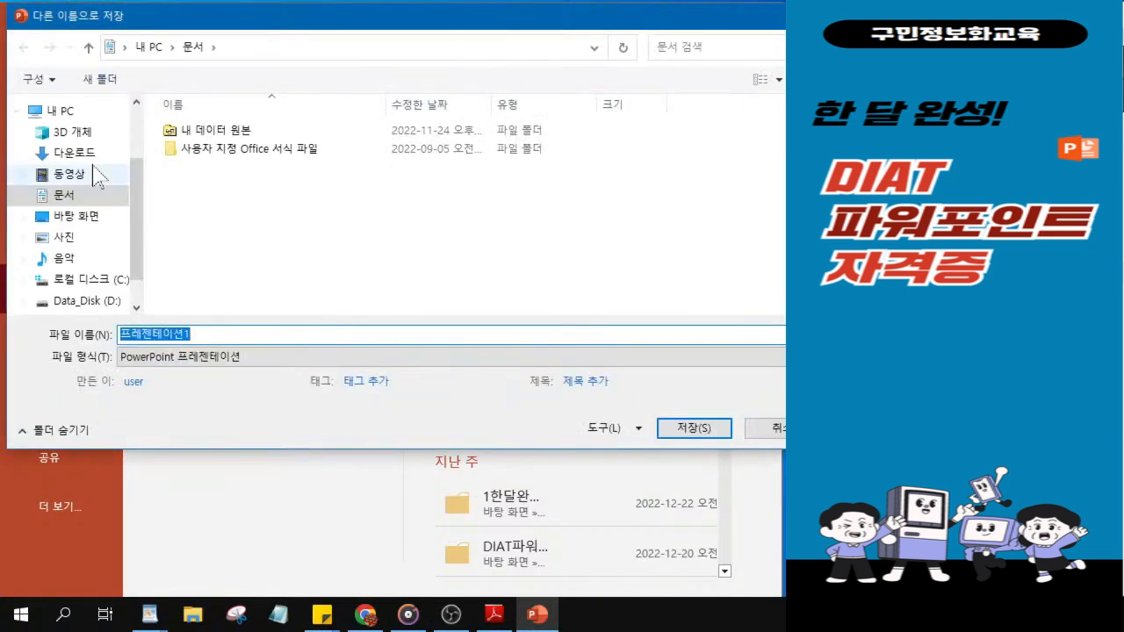
{"action": "left_click", "coordinate": [86, 219]}
{"action": "left_click", "coordinate": [86, 227]}
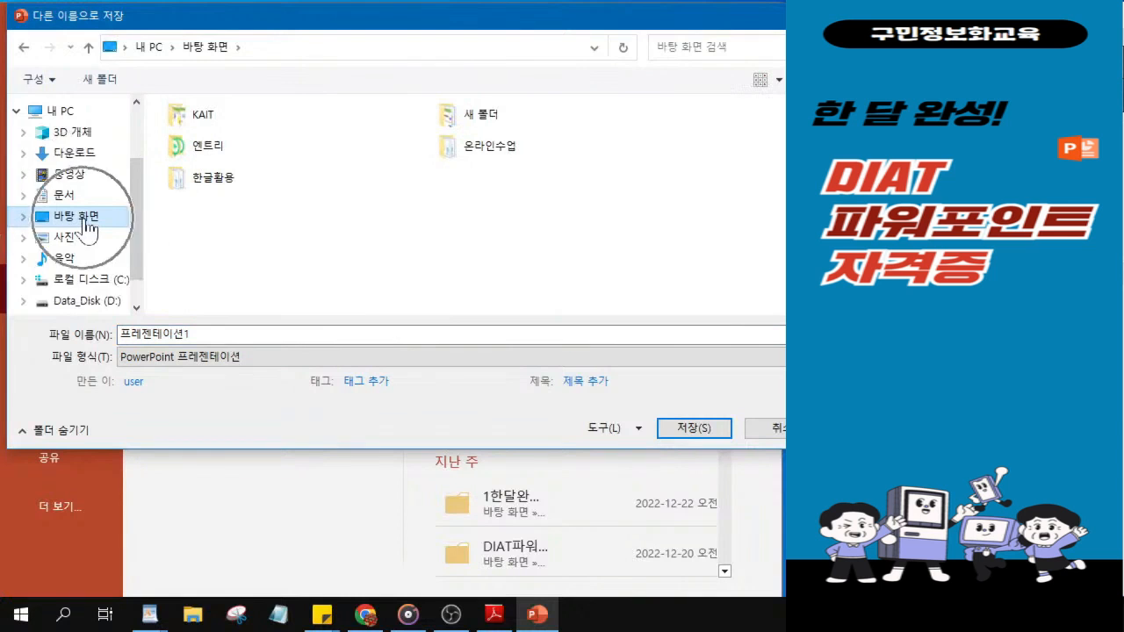
{"action": "left_click", "coordinate": [203, 123]}
{"action": "left_click", "coordinate": [203, 123]}
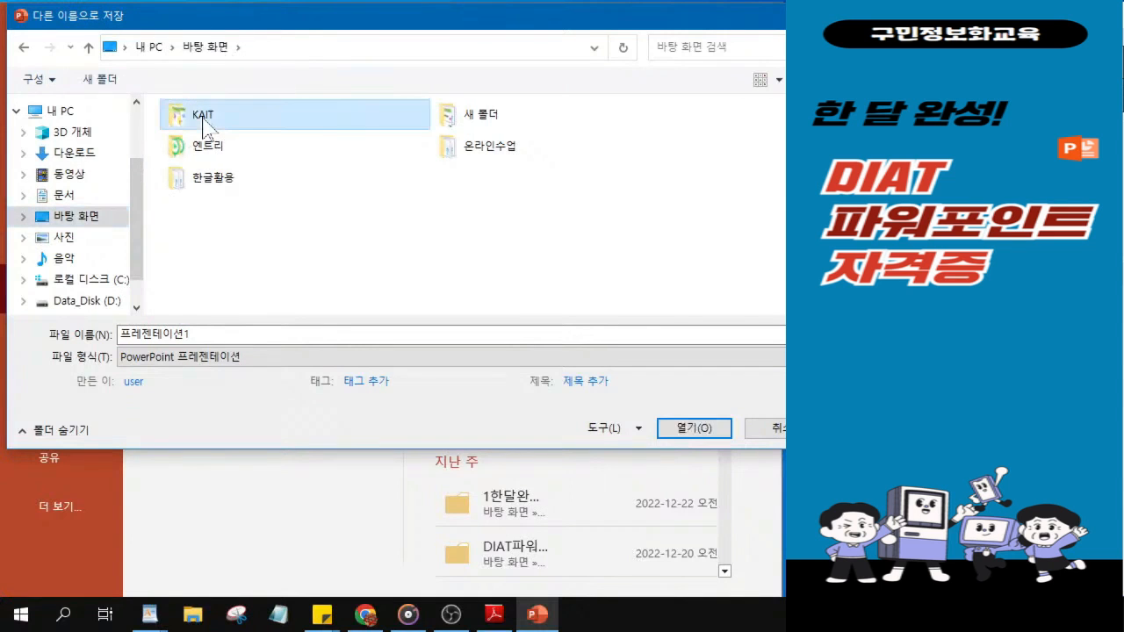
{"action": "left_click", "coordinate": [202, 123]}
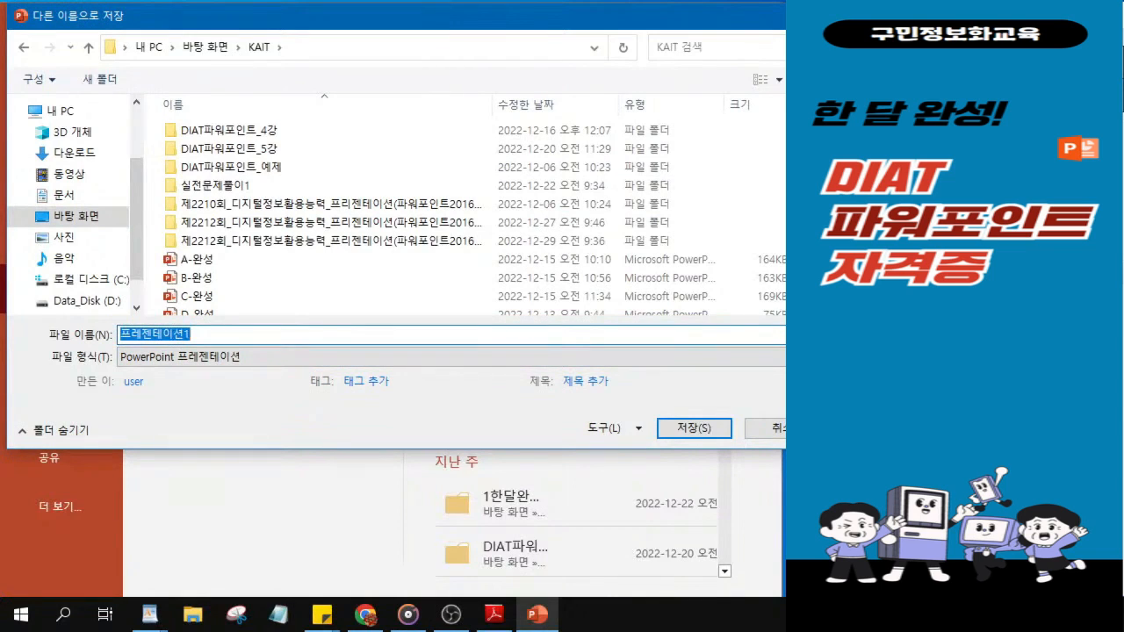
- Name the file 최신기출문제-1229 and save it as a PowerPoint presentation in the KAIT folder
{"action": "type", "text": "ㅊㅗㅣㅅ"}
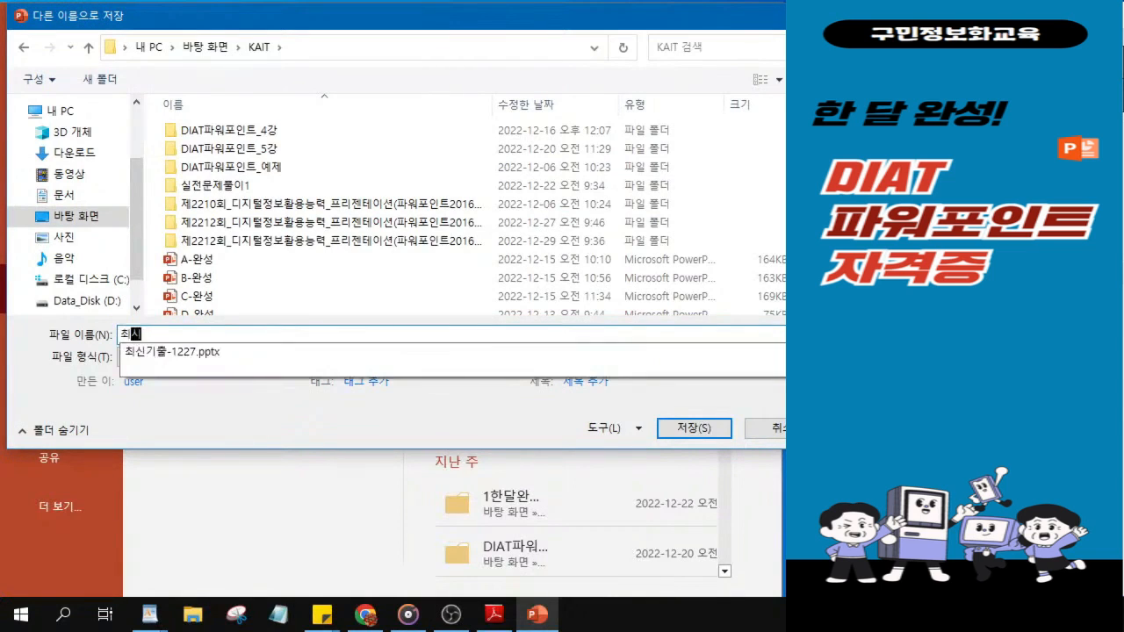
{"action": "type", "text": "기출무ㄴ제-"}
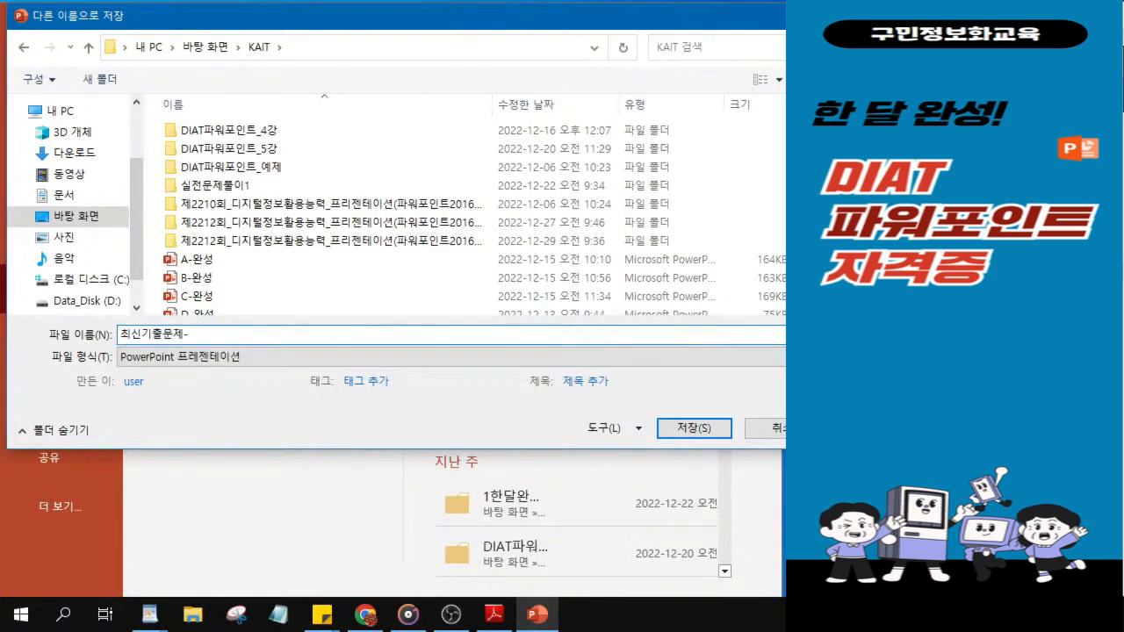
{"action": "type", "text": "1229"}
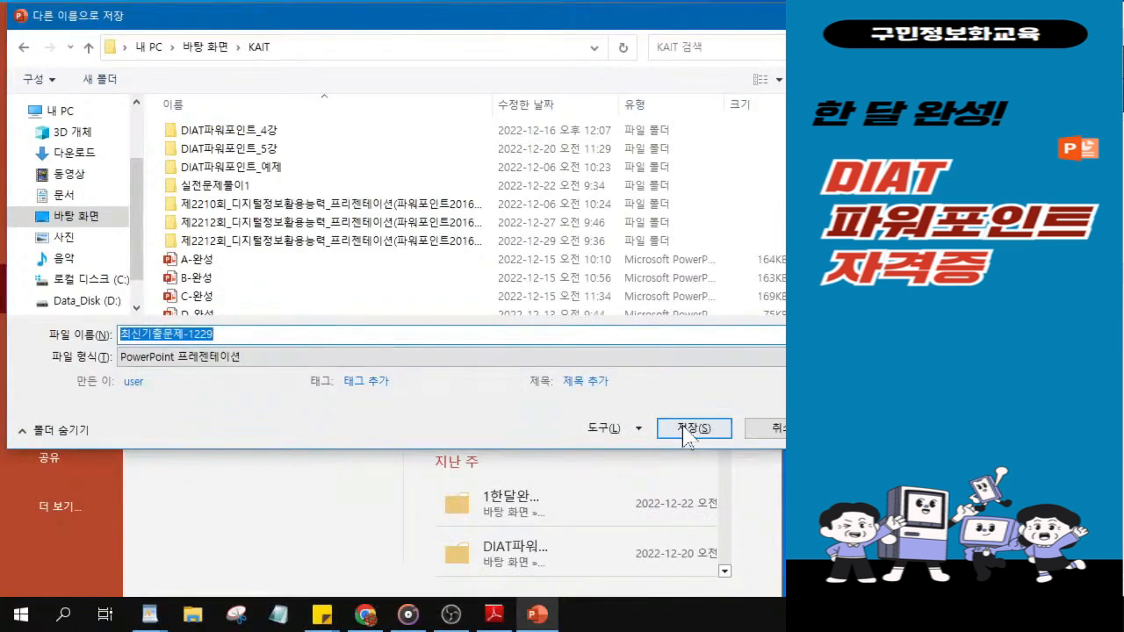
{"action": "left_click", "coordinate": [683, 428]}
{"action": "left_click", "coordinate": [685, 430]}
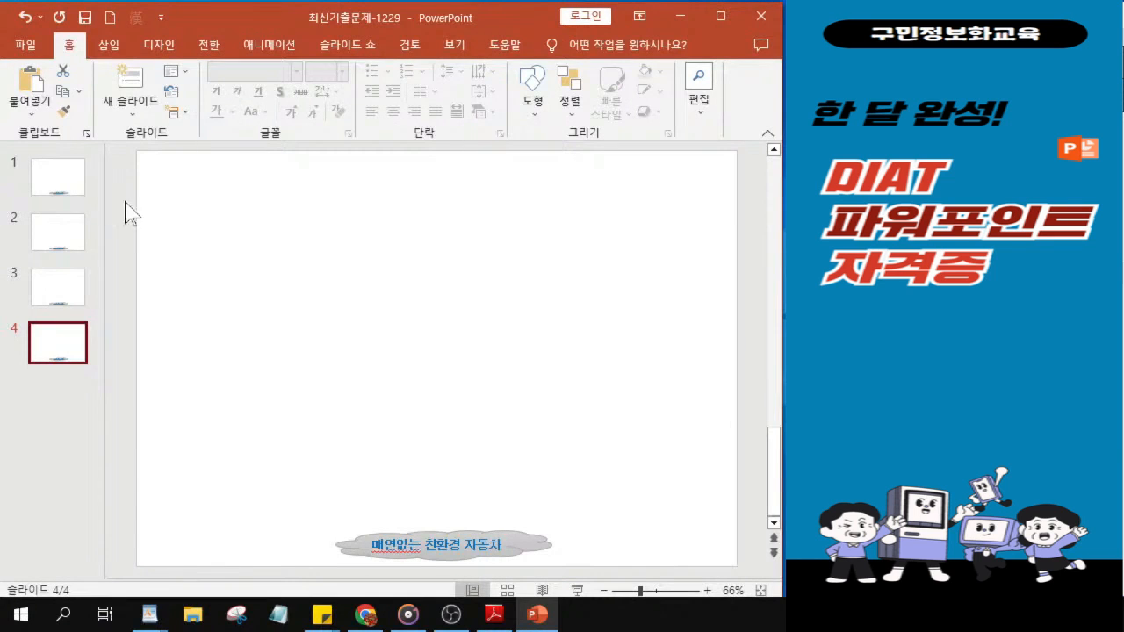
- Select slide 1, switch to the exam PDF in Adobe Reader and examine the shapes, picture and text required on the first slide
{"action": "left_click", "coordinate": [58, 193]}
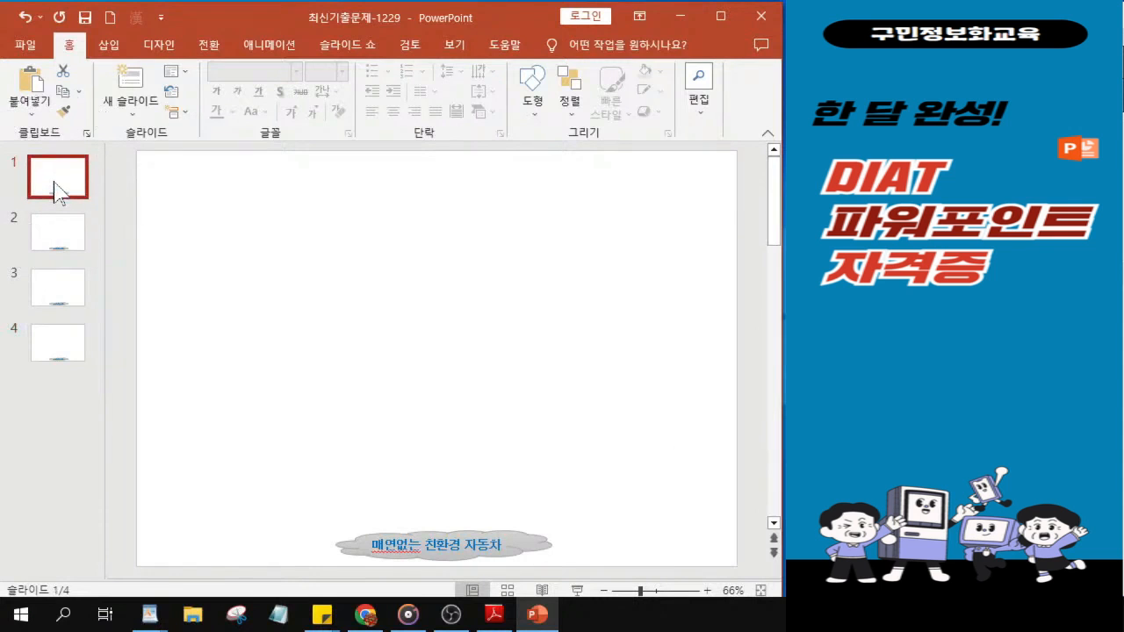
{"action": "key", "text": "alt+Tab"}
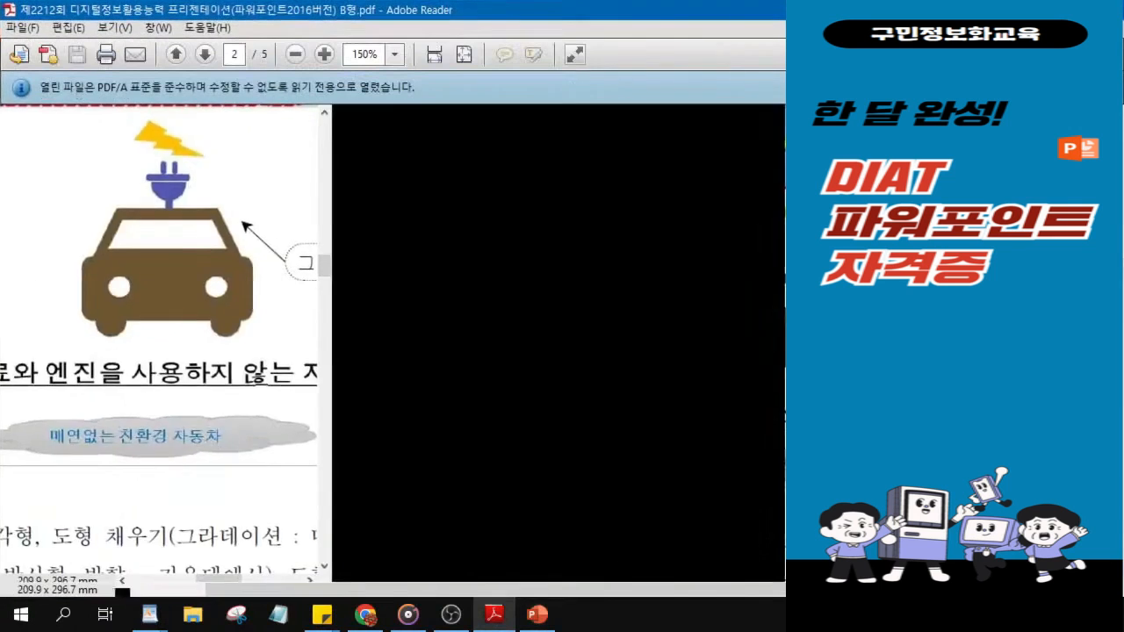
{"action": "scroll", "coordinate": [469, 210], "scroll_direction": "up", "scroll_amount": 4}
{"action": "scroll", "coordinate": [456, 312], "scroll_direction": "up", "scroll_amount": 1}
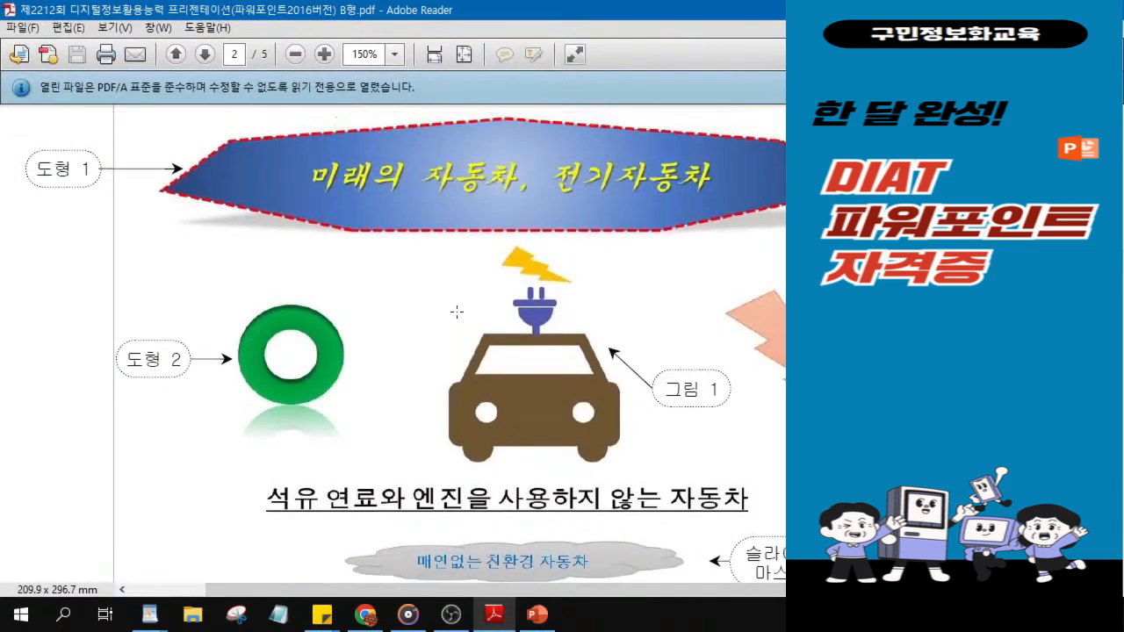
{"action": "left_click", "coordinate": [358, 163]}
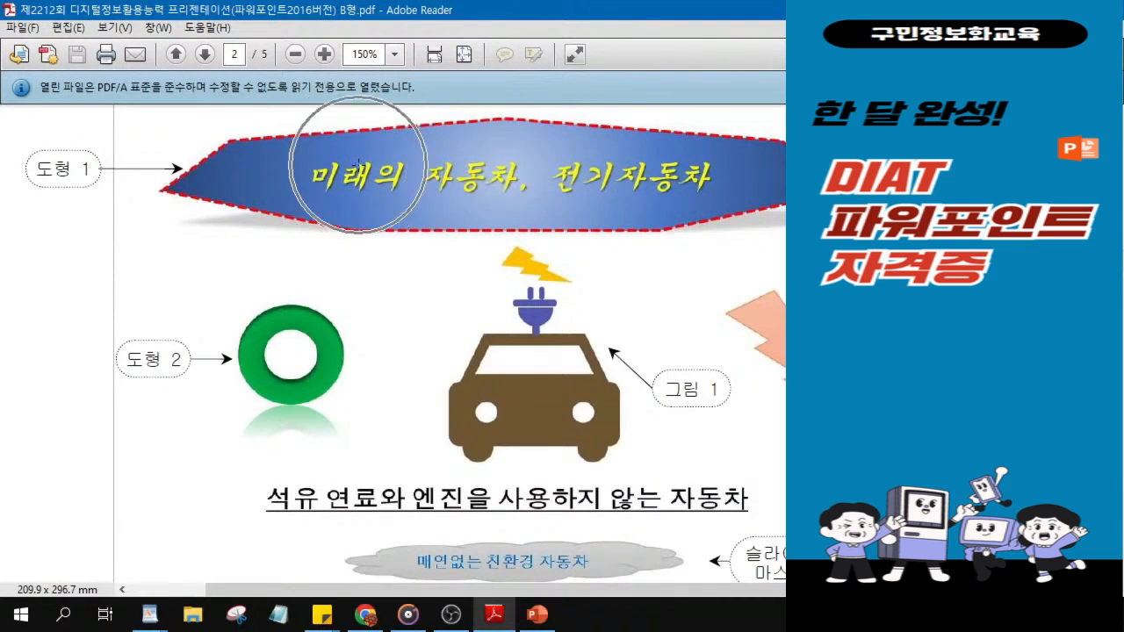
{"action": "left_click", "coordinate": [270, 365]}
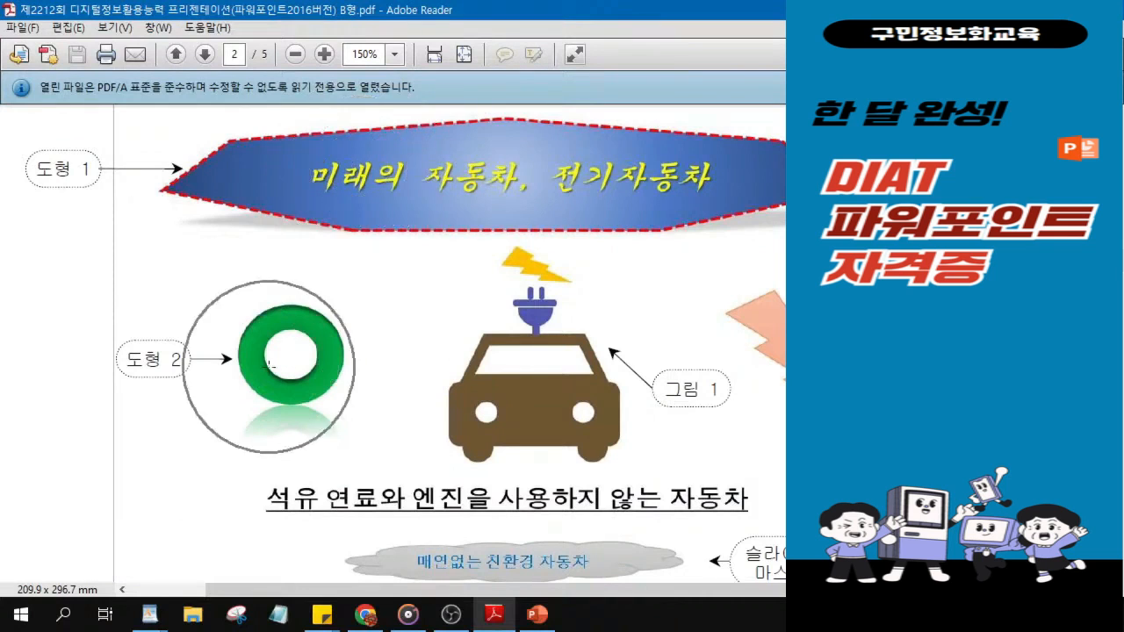
{"action": "left_click", "coordinate": [823, 380]}
{"action": "left_click", "coordinate": [822, 379]}
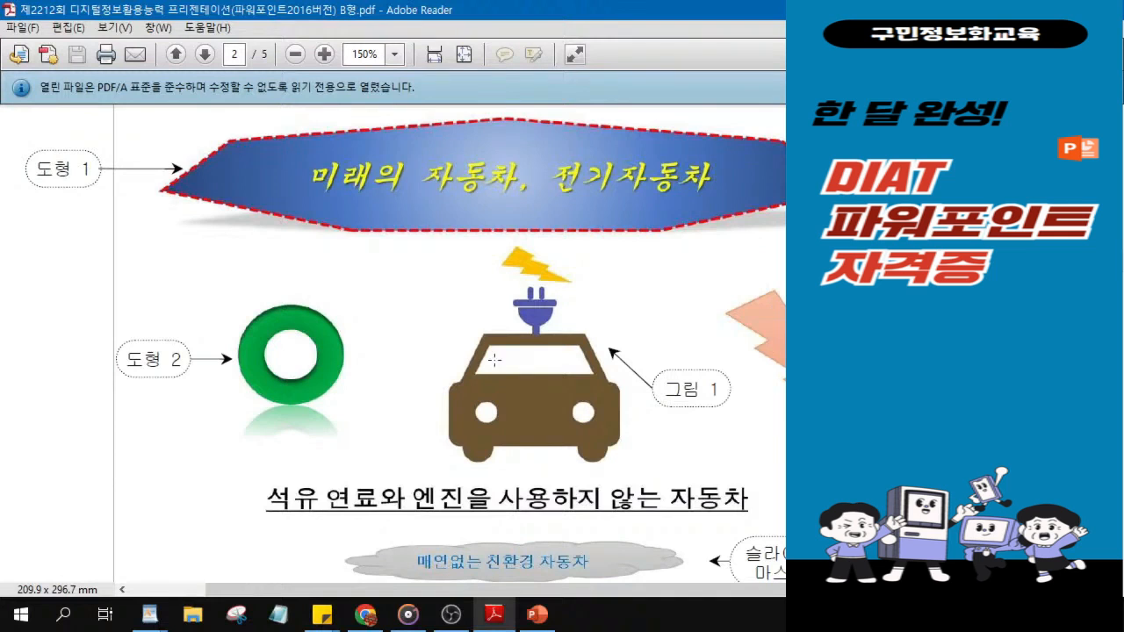
{"action": "left_click", "coordinate": [526, 400]}
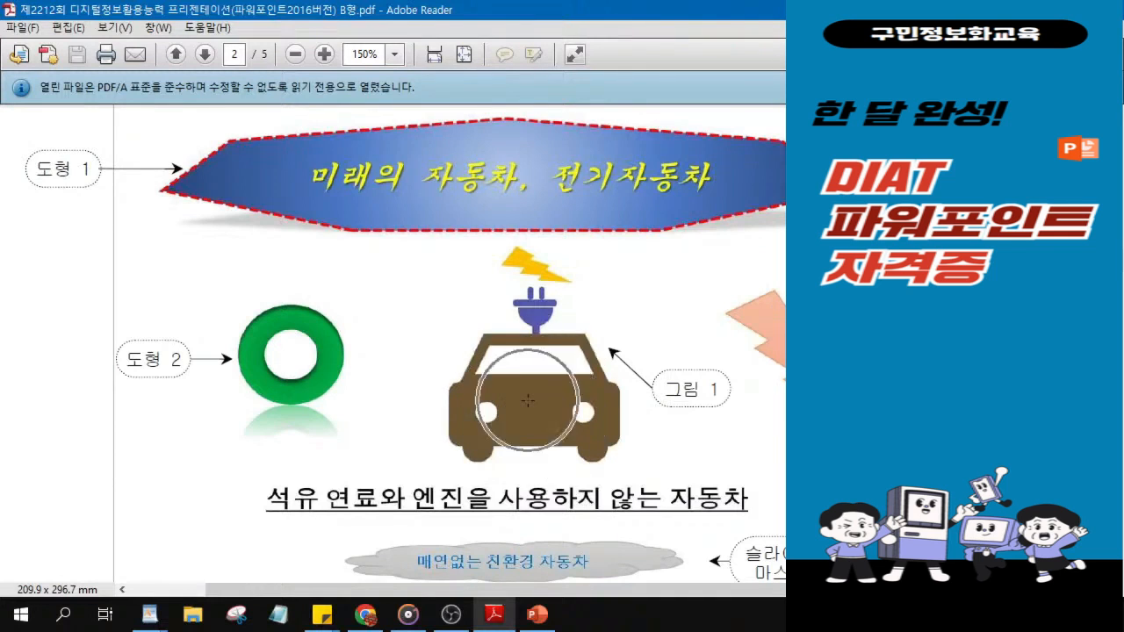
{"action": "left_click", "coordinate": [475, 516]}
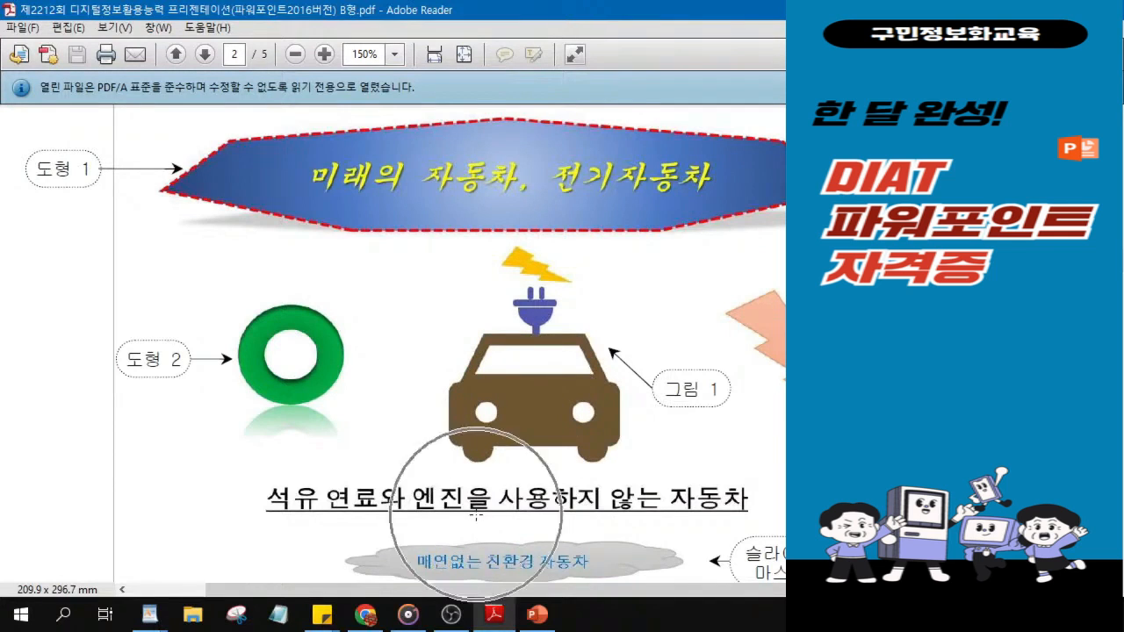
{"action": "left_click", "coordinate": [782, 8]}
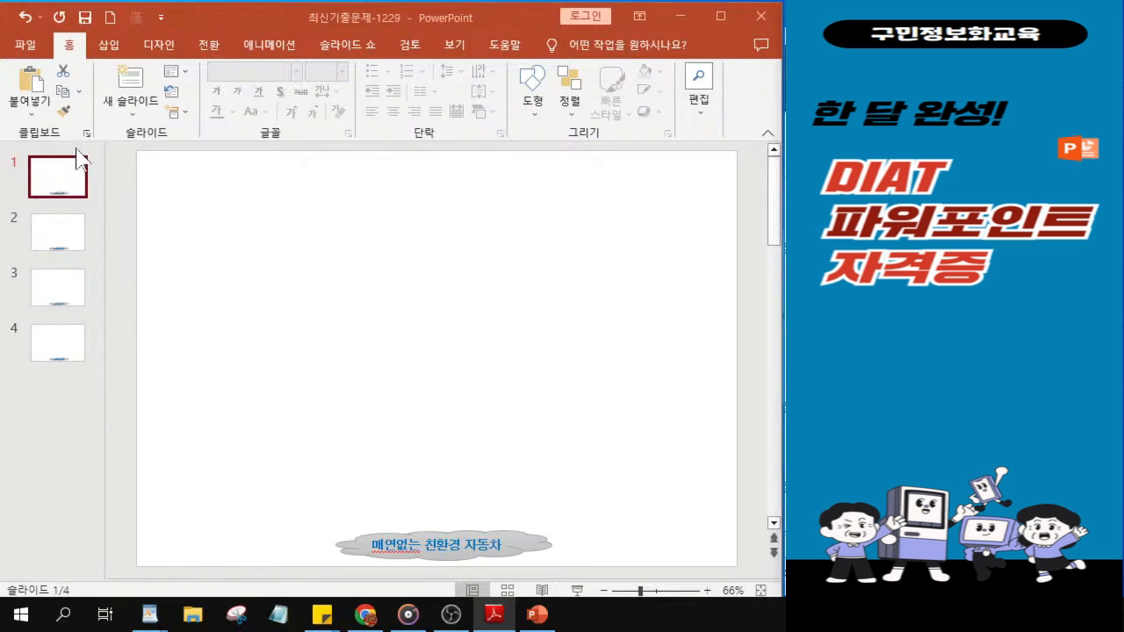
- Draw a wide, flat heptagon (7-sided basic shape) across the upper part of slide 1 and nudge it into place
{"action": "left_click", "coordinate": [50, 184]}
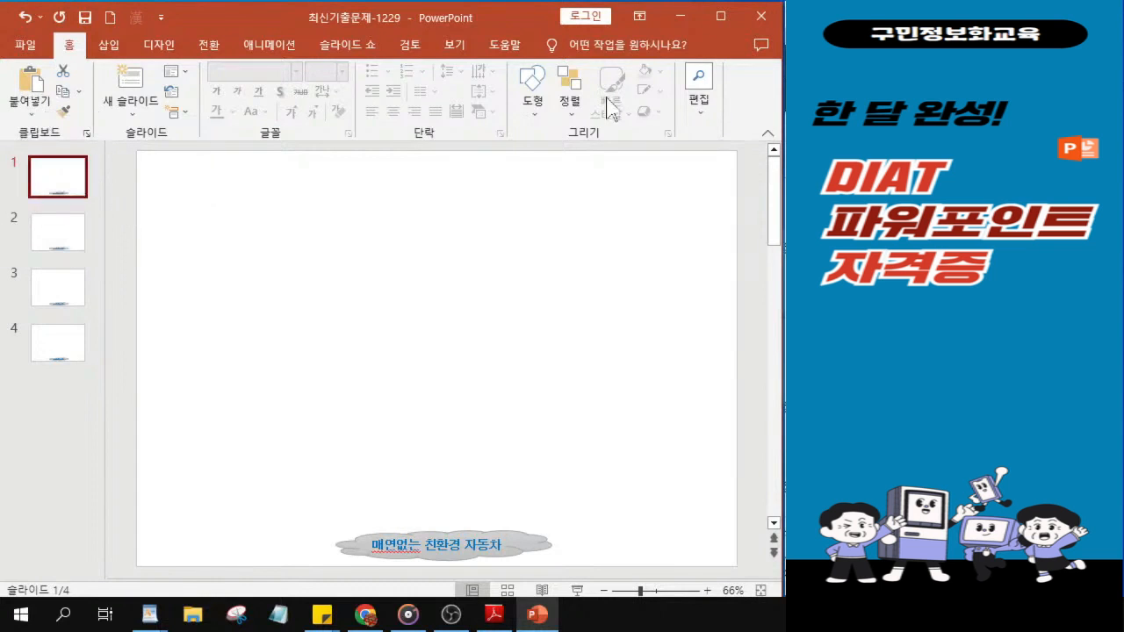
{"action": "left_click", "coordinate": [539, 113]}
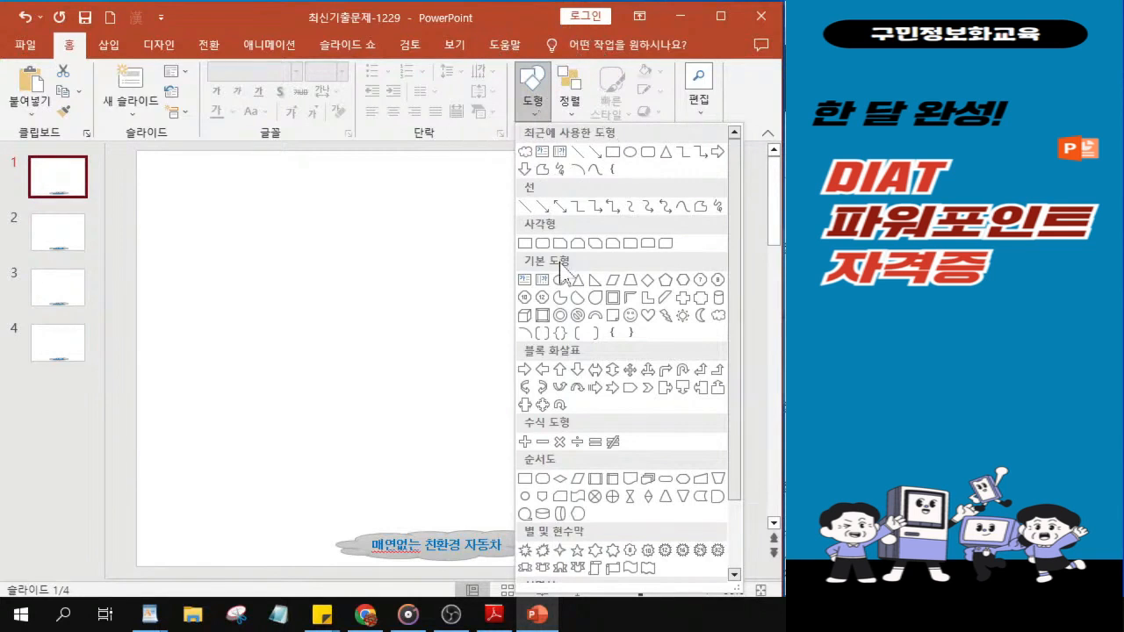
{"action": "left_click", "coordinate": [699, 281]}
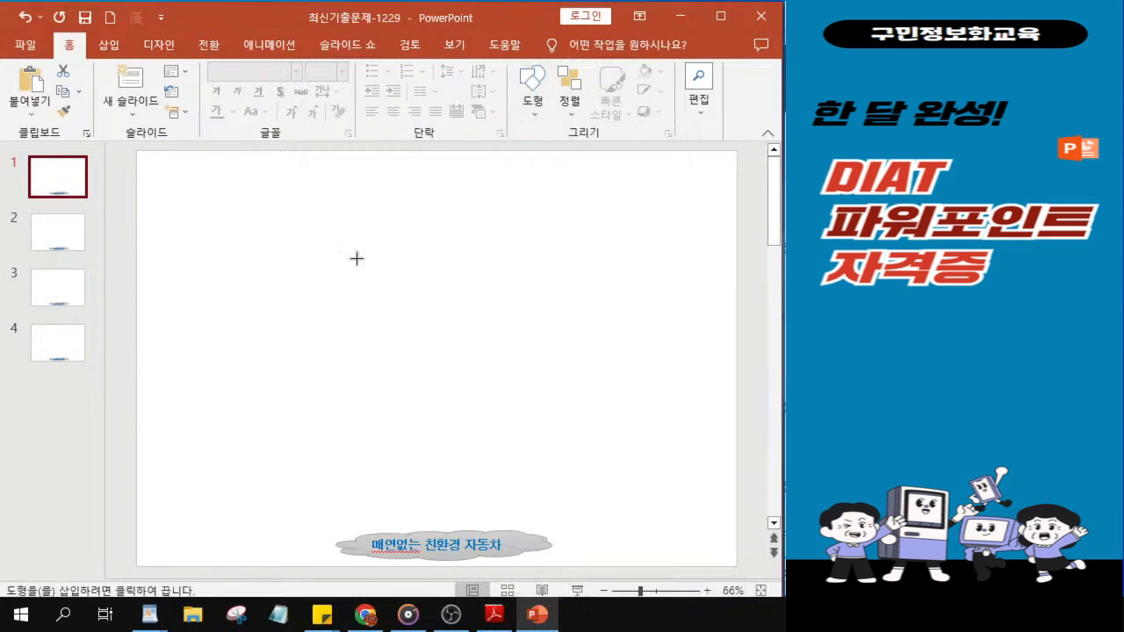
{"action": "left_click_drag", "start_coordinate": [198, 184], "coordinate": [691, 263]}
{"action": "left_click_drag", "start_coordinate": [507, 216], "coordinate": [502, 207]}
{"action": "left_click_drag", "start_coordinate": [445, 255], "coordinate": [446, 256]}
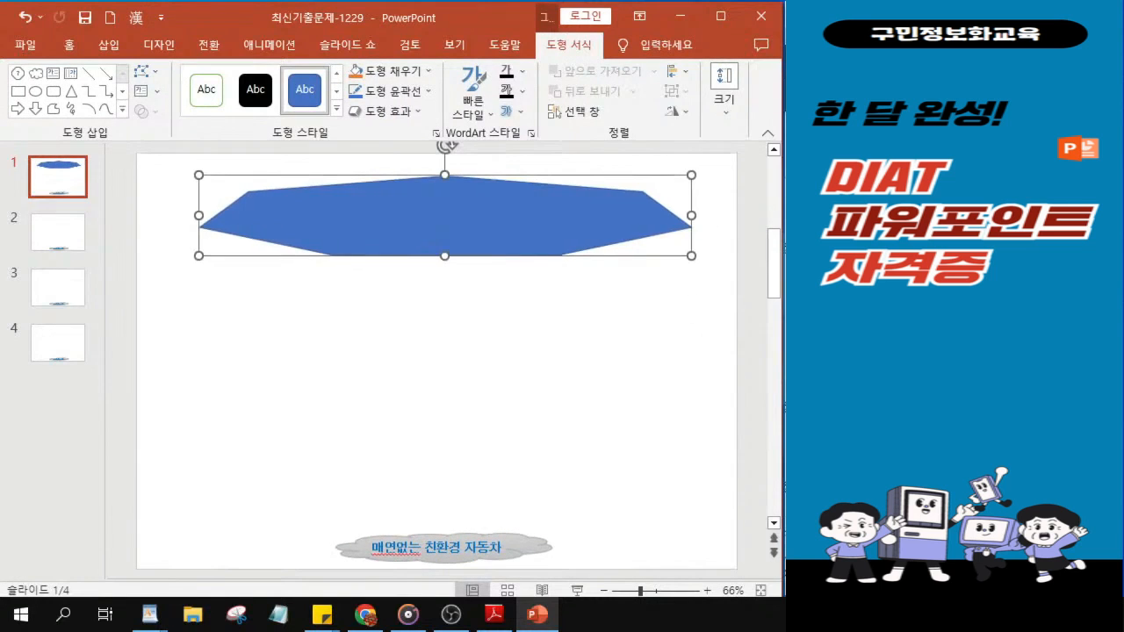
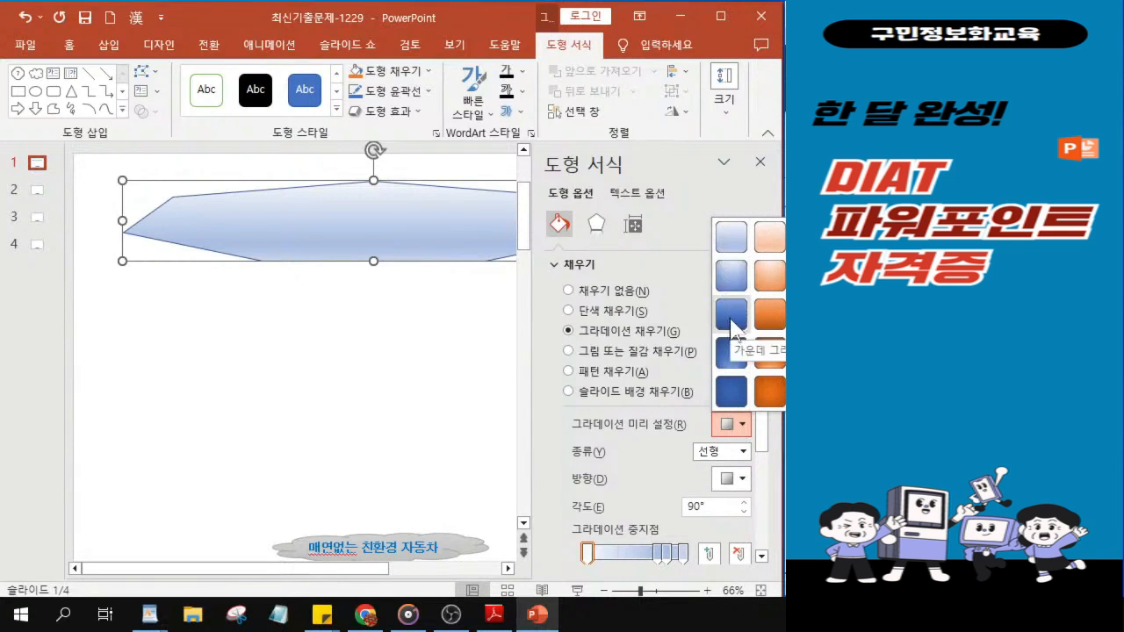
- Apply the blue radial (방사형) preset gradient as the heptagon's fill
{"action": "left_click", "coordinate": [731, 358]}
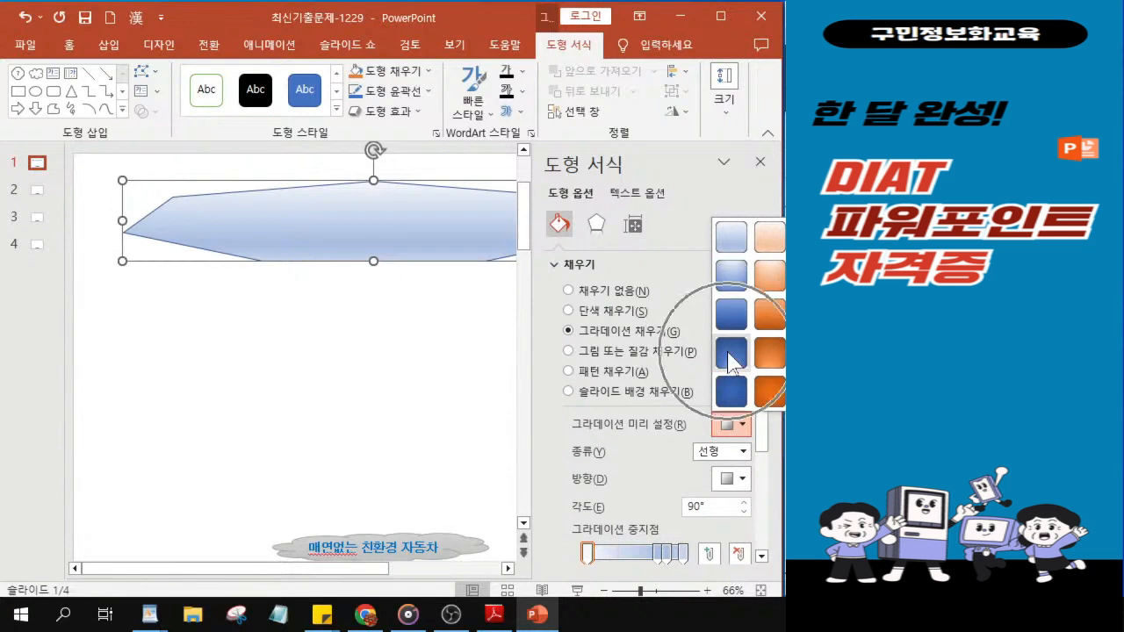
{"action": "left_click", "coordinate": [731, 359]}
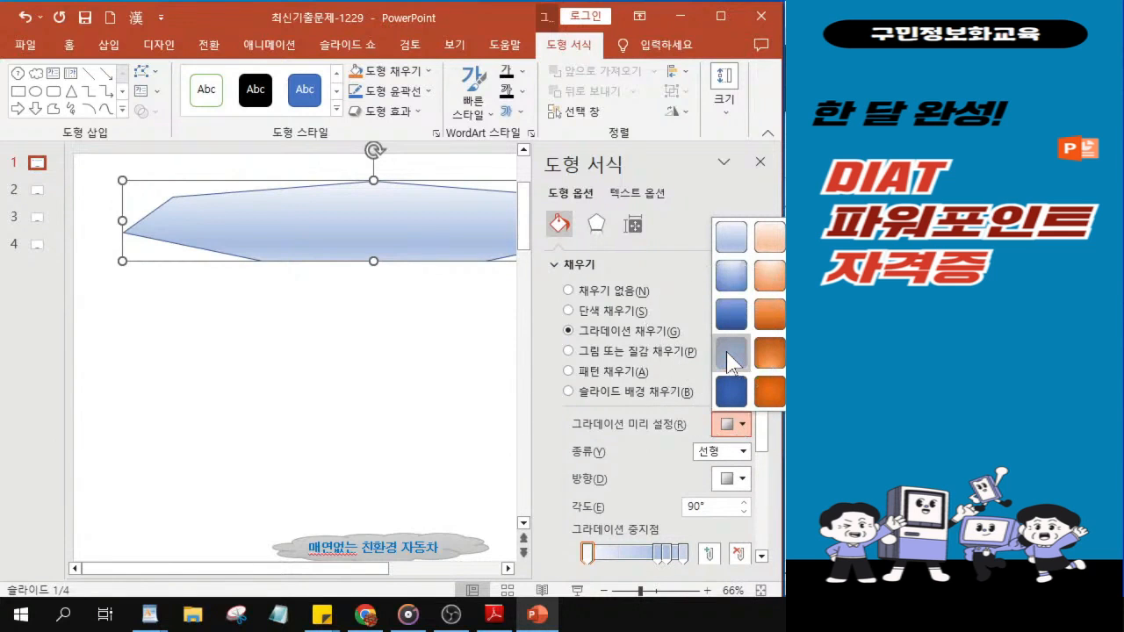
{"action": "left_click", "coordinate": [731, 359]}
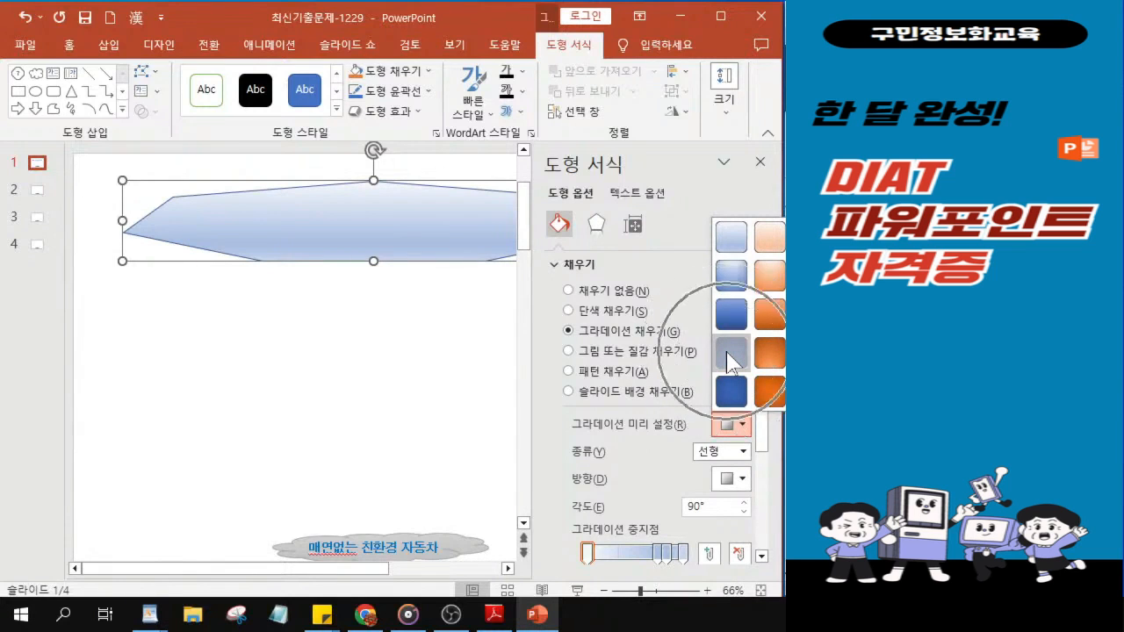
{"action": "left_click", "coordinate": [731, 359]}
{"action": "left_click", "coordinate": [728, 358]}
{"action": "left_click", "coordinate": [729, 359]}
{"action": "left_click", "coordinate": [729, 358]}
{"action": "left_click", "coordinate": [729, 358]}
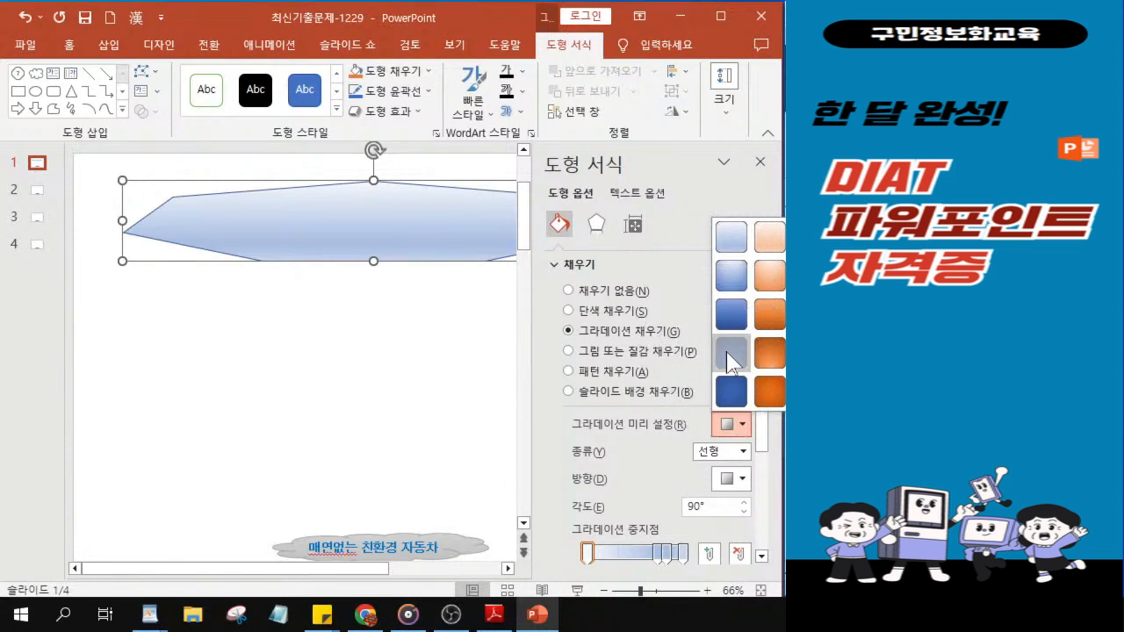
{"action": "left_click", "coordinate": [729, 358]}
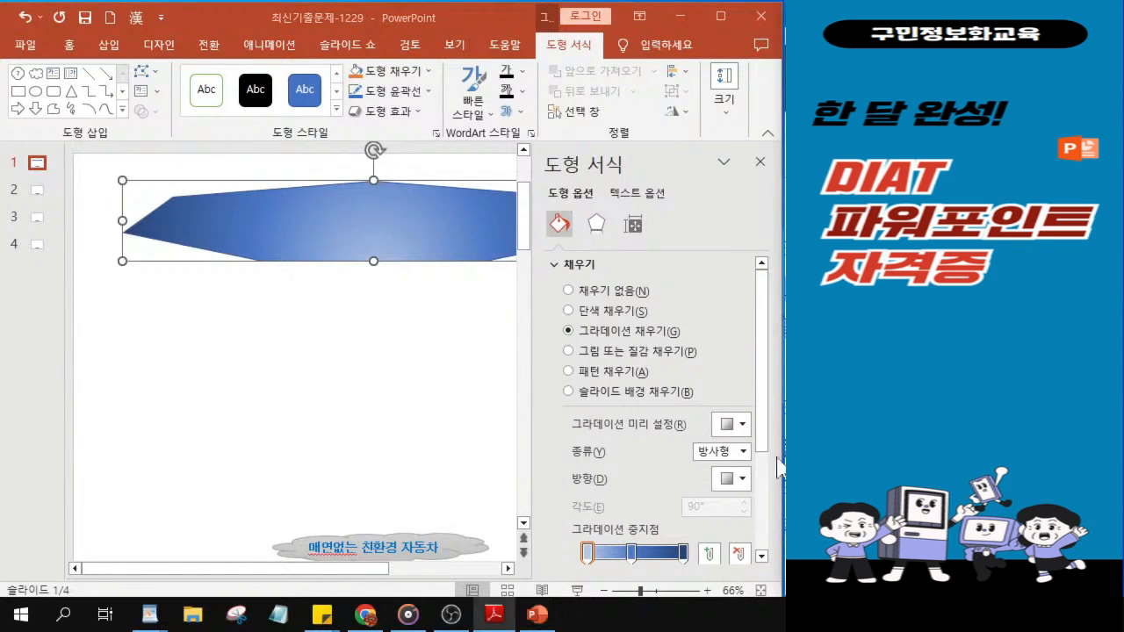
- Set the heptagon's radial gradient direction to spread from the center
{"action": "left_click", "coordinate": [702, 458]}
{"action": "left_click", "coordinate": [727, 485]}
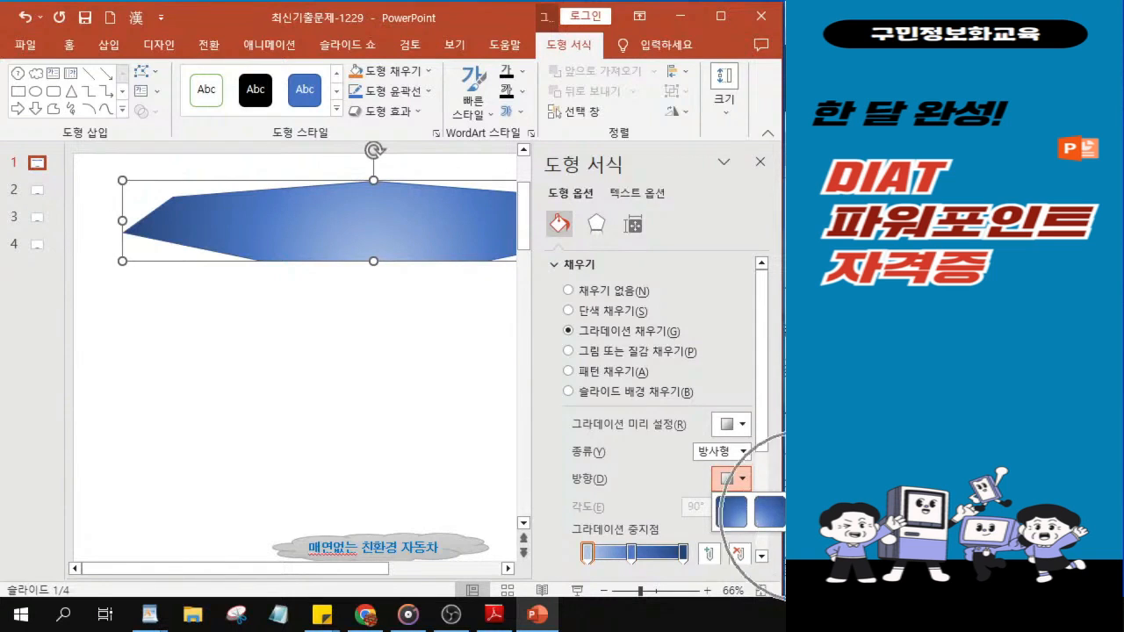
{"action": "left_click", "coordinate": [808, 512]}
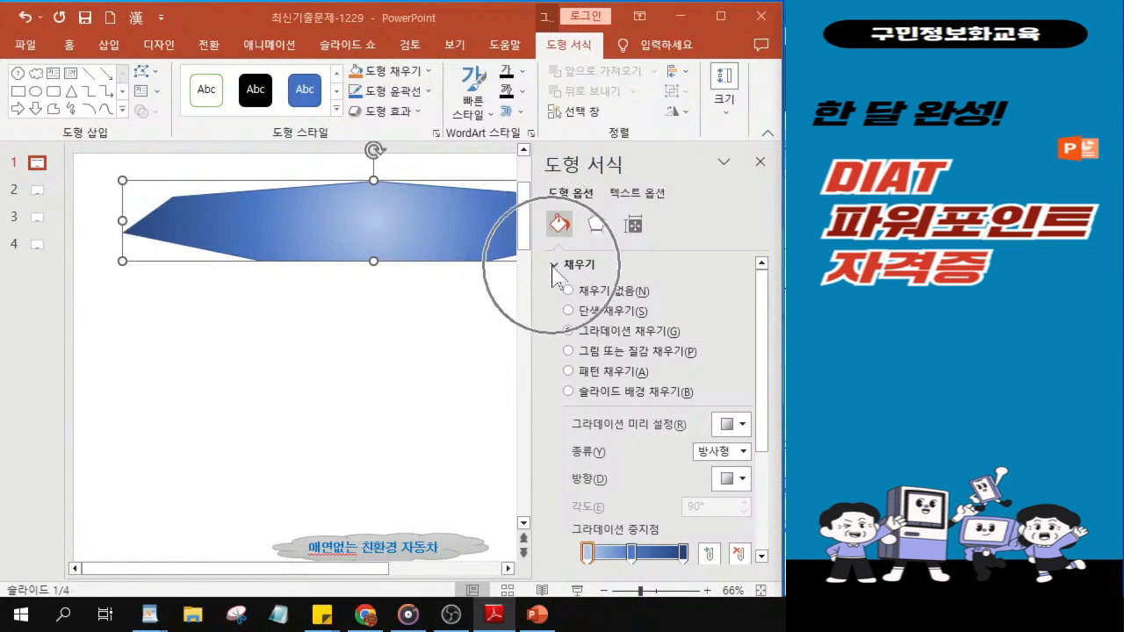
{"action": "left_click", "coordinate": [555, 268]}
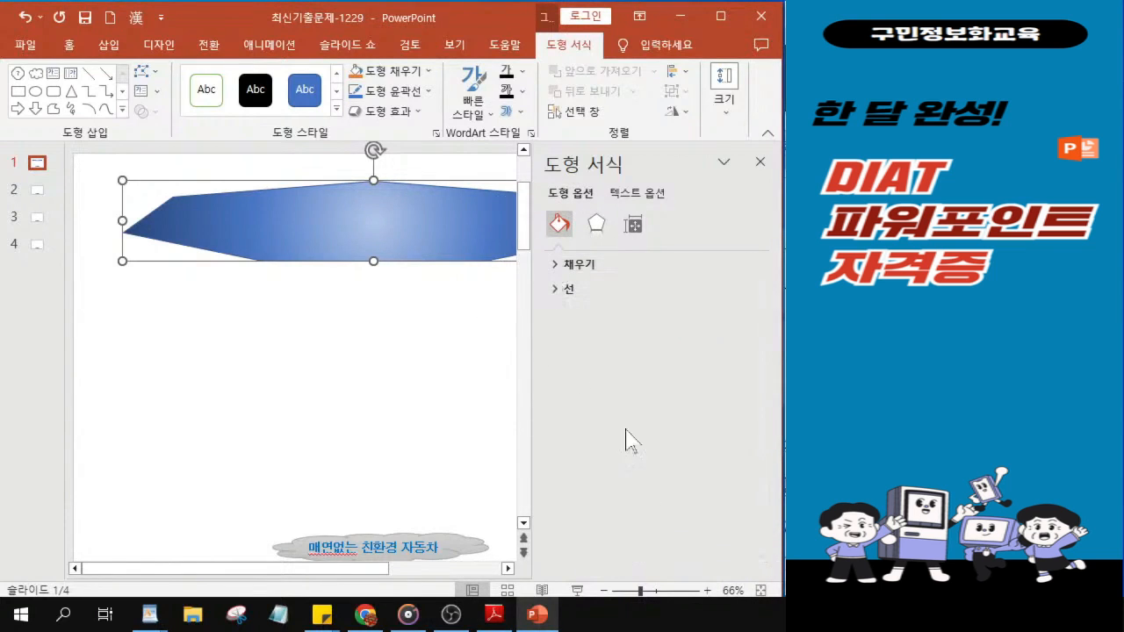
- Set the heptagon's solid outline color to standard red
{"action": "left_click", "coordinate": [562, 299]}
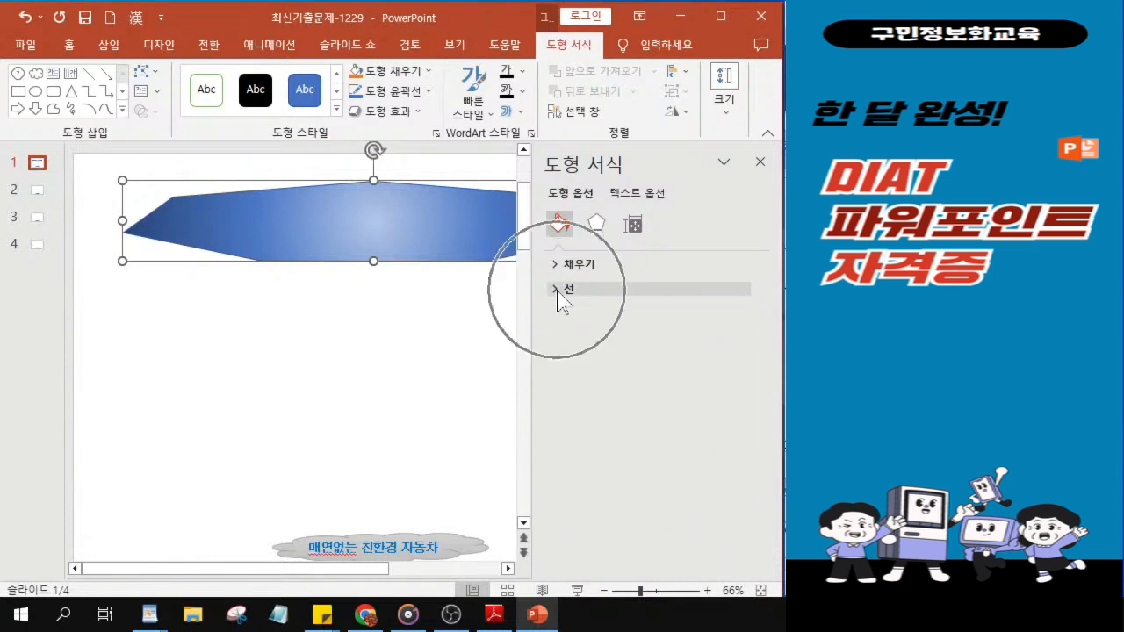
{"action": "left_click", "coordinate": [559, 294]}
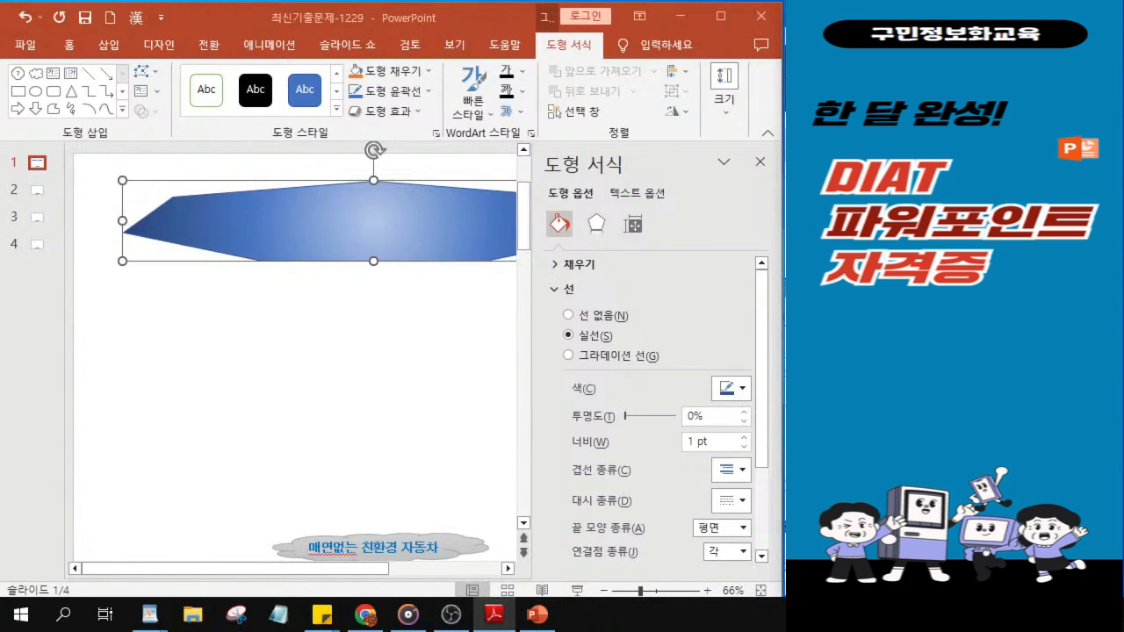
{"action": "left_click", "coordinate": [742, 396]}
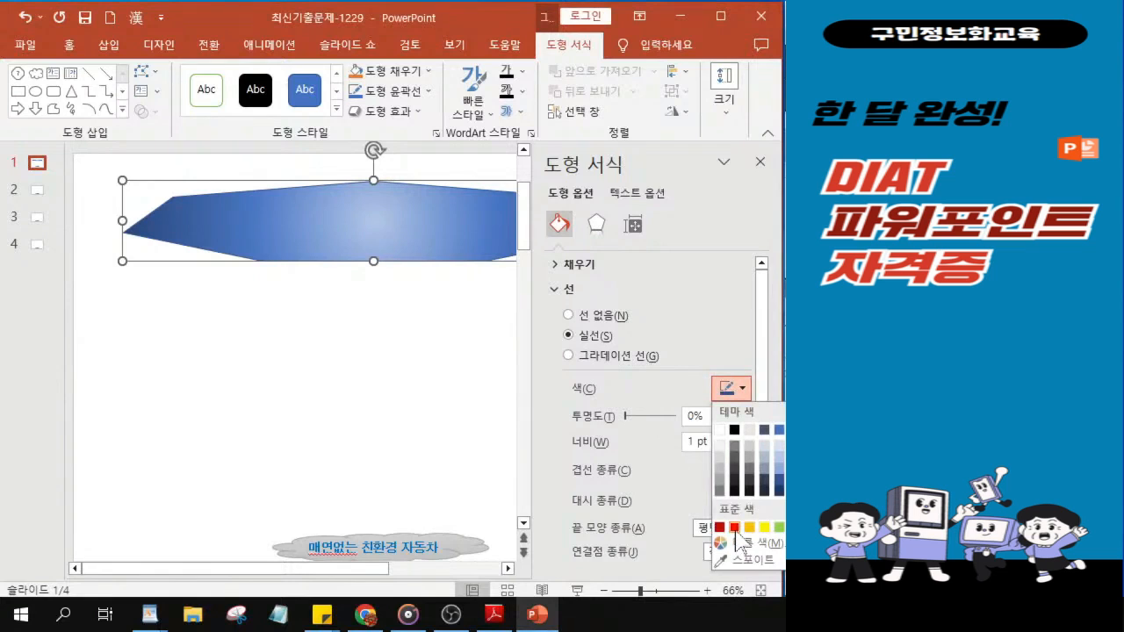
{"action": "left_click", "coordinate": [735, 527]}
{"action": "left_click", "coordinate": [734, 528]}
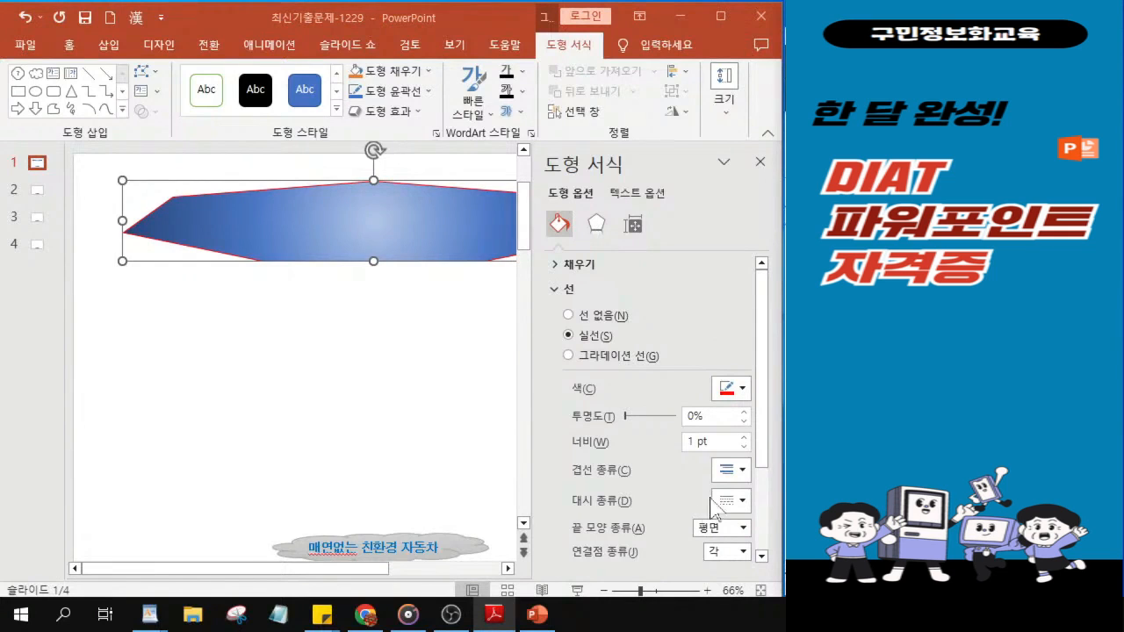
- Set the heptagon's outline width to 3 pt
{"action": "left_click", "coordinate": [698, 443]}
{"action": "key", "text": "BackSpace"}
{"action": "type", "text": "3"}
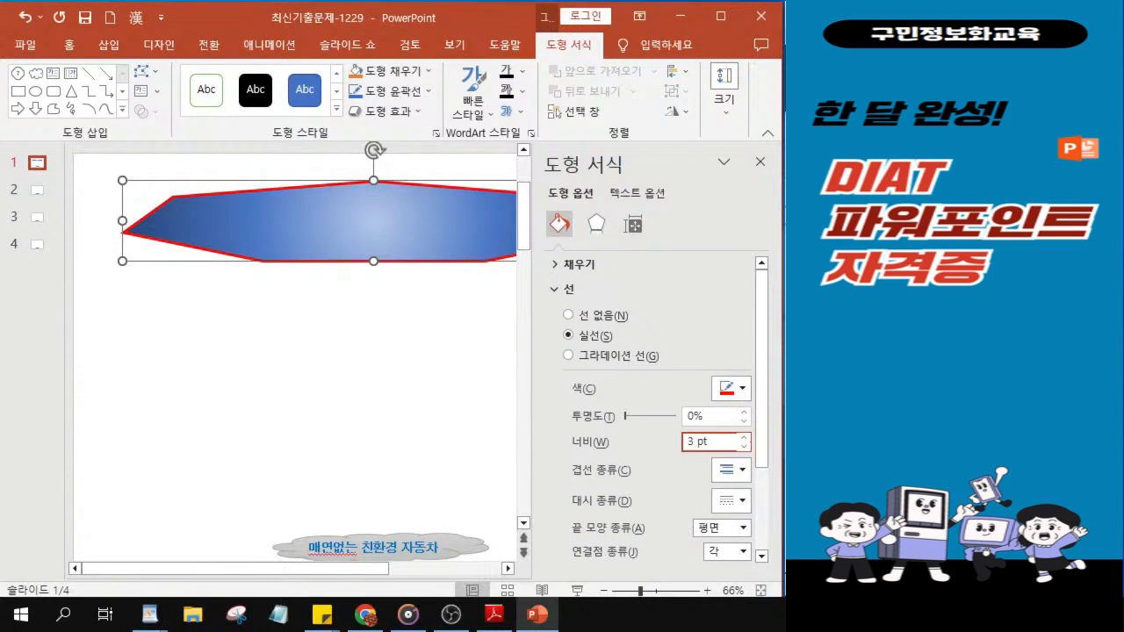
{"action": "left_click", "coordinate": [692, 442]}
{"action": "left_click", "coordinate": [878, 448]}
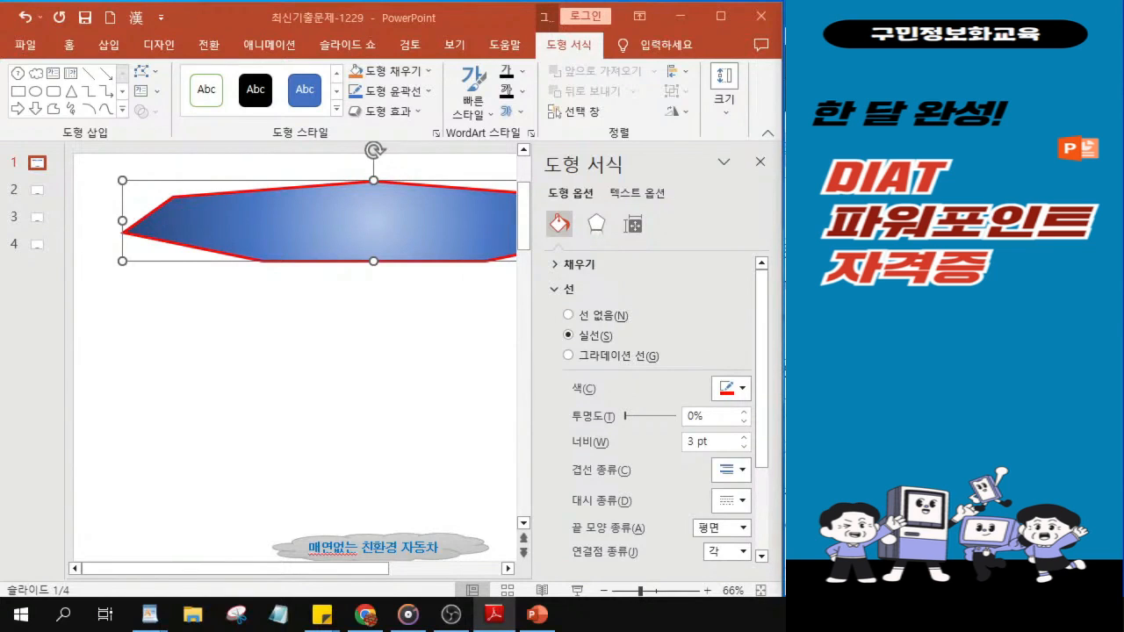
- Change the heptagon's outline dash type to square dots
{"action": "left_click", "coordinate": [732, 502]}
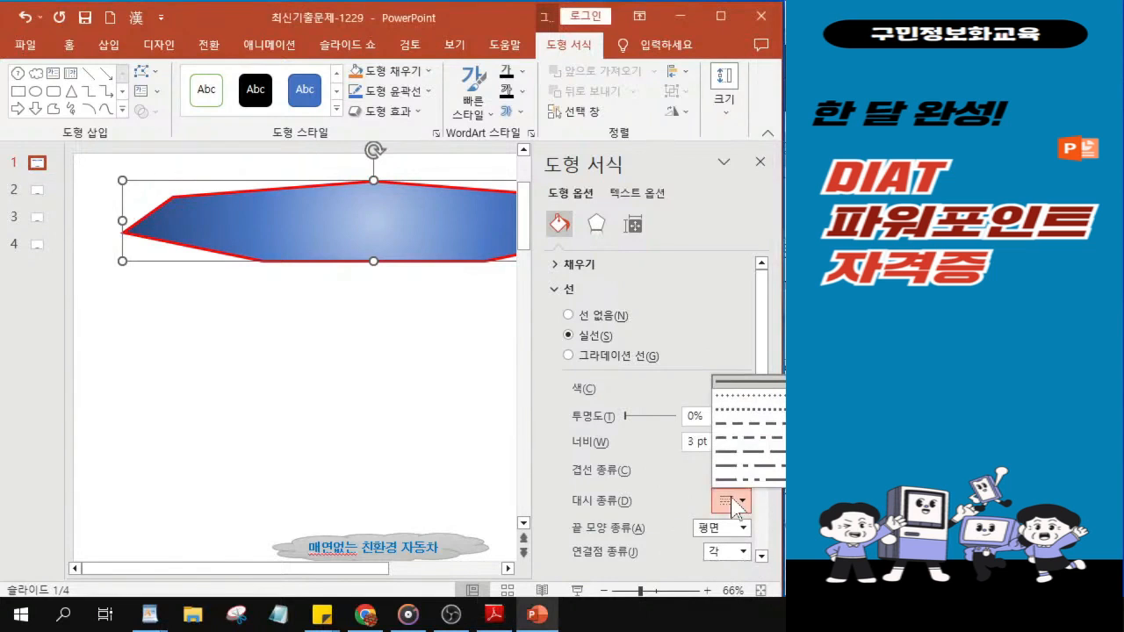
{"action": "left_click", "coordinate": [738, 410]}
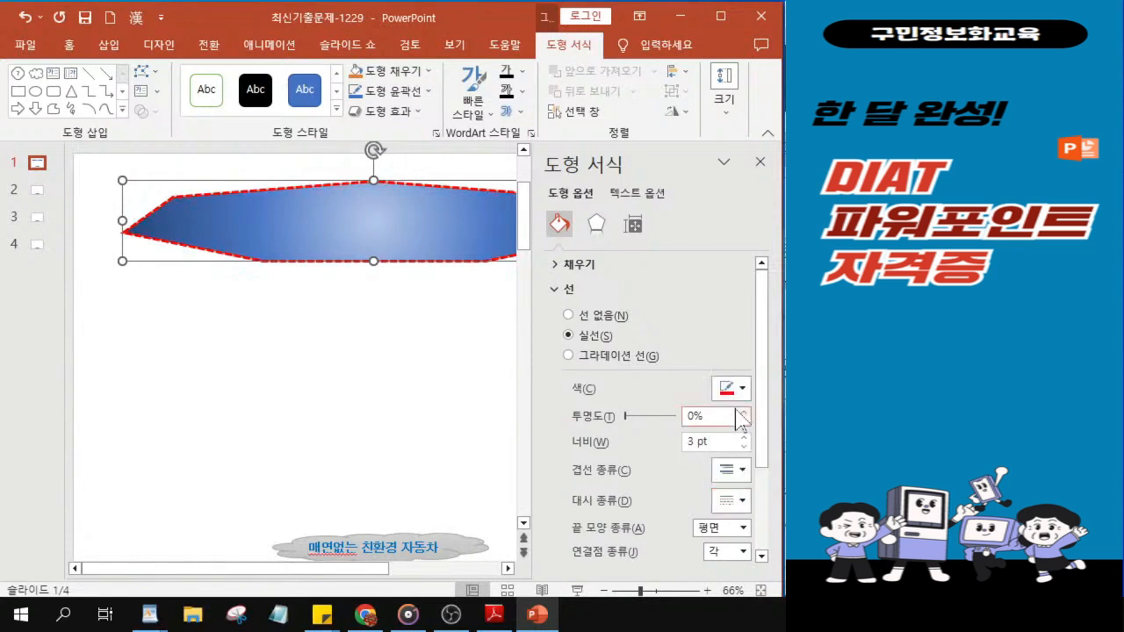
{"action": "left_click", "coordinate": [377, 263]}
{"action": "left_click", "coordinate": [555, 295]}
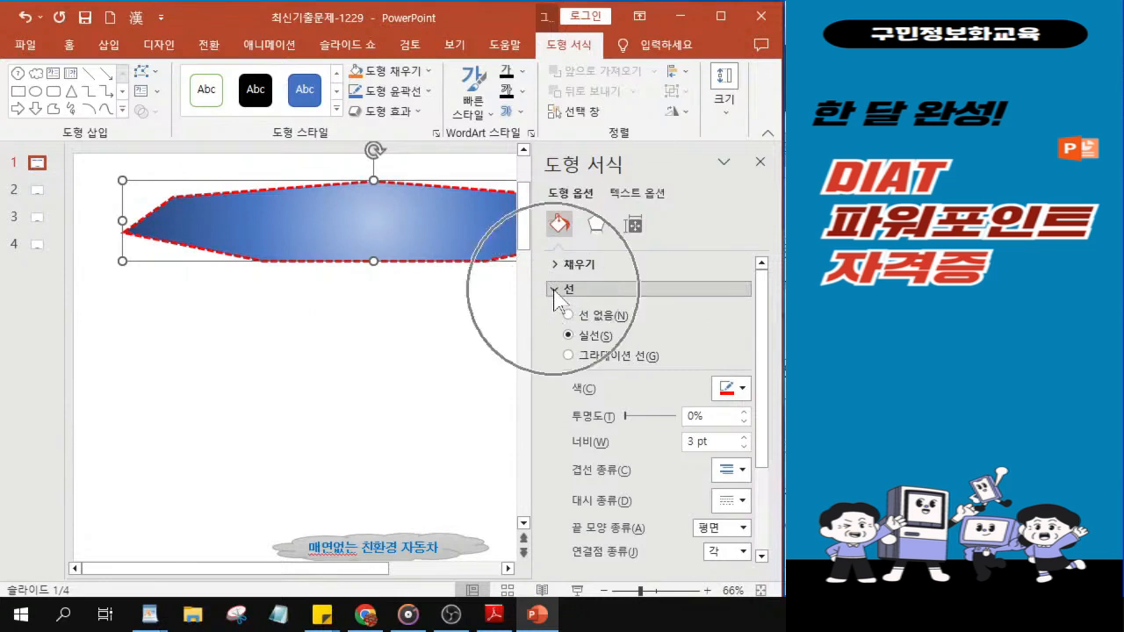
{"action": "left_click", "coordinate": [554, 292]}
- Apply the upper-right perspective (원근감) shadow preset to the heptagon and close the shape formatting options
{"action": "left_click", "coordinate": [594, 226]}
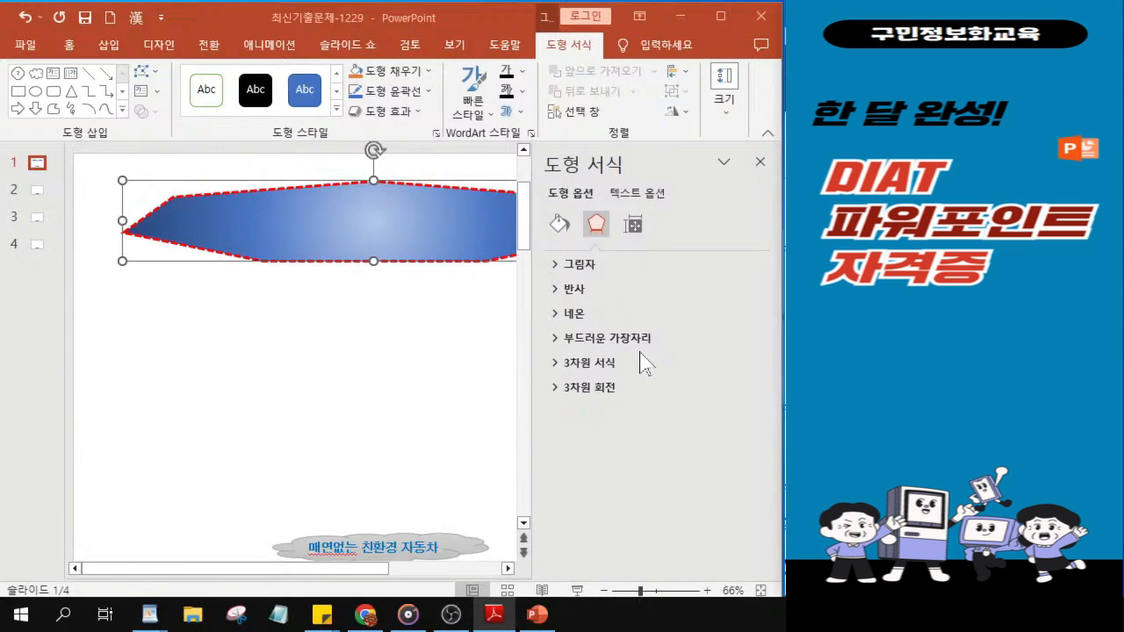
{"action": "left_click", "coordinate": [553, 265]}
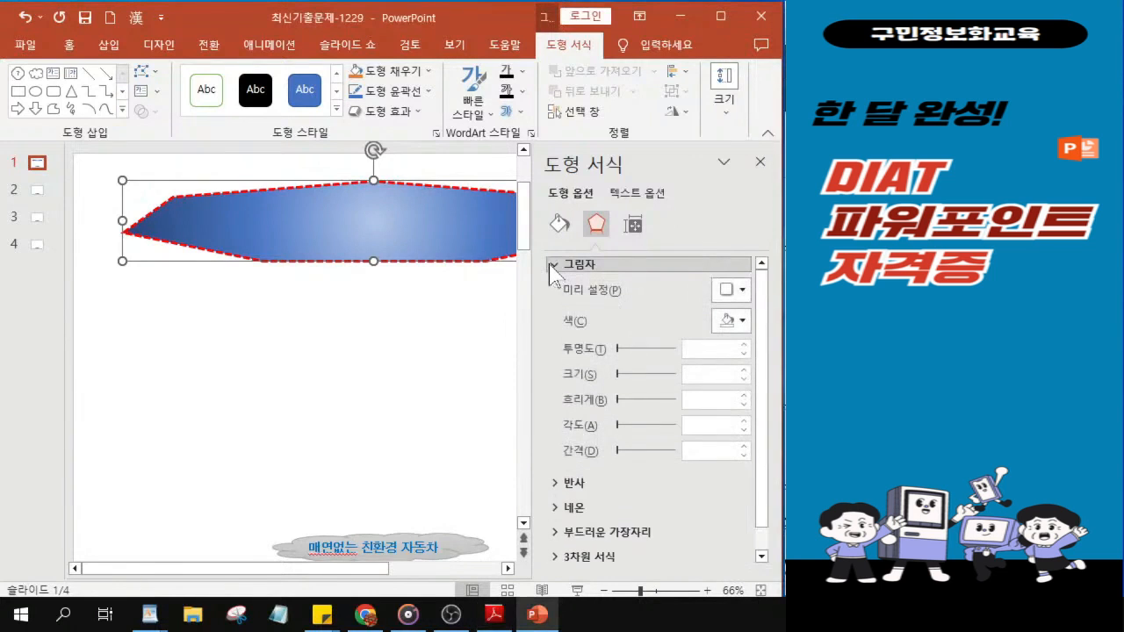
{"action": "left_click", "coordinate": [736, 291]}
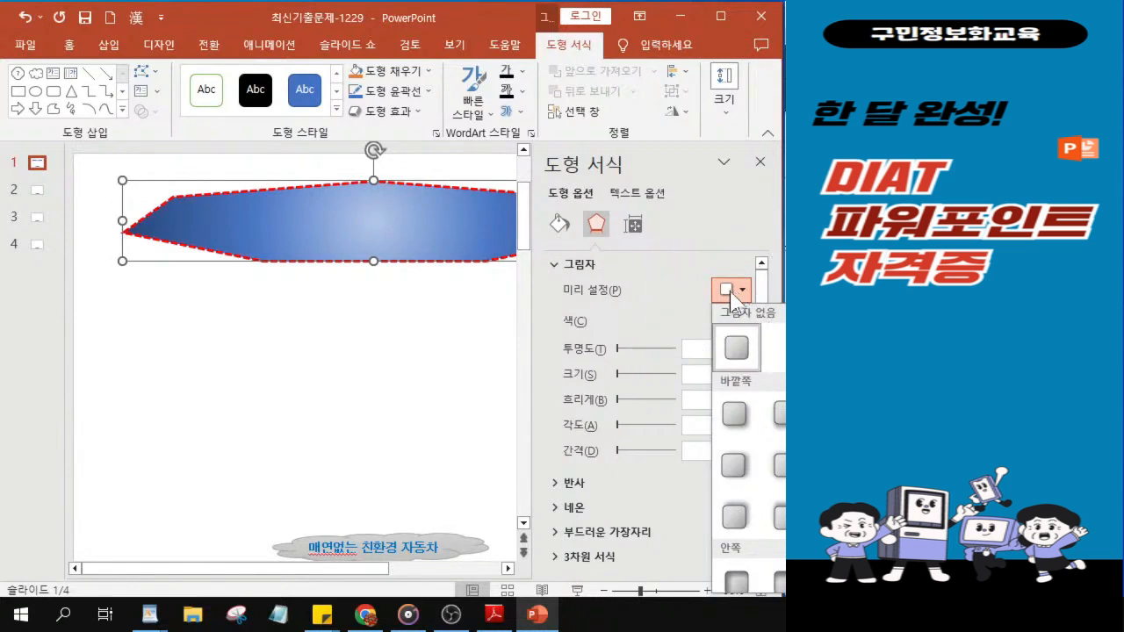
{"action": "scroll", "coordinate": [749, 448], "scroll_direction": "down", "scroll_amount": 3}
{"action": "scroll", "coordinate": [749, 448], "scroll_direction": "up", "scroll_amount": 3}
{"action": "scroll", "coordinate": [749, 448], "scroll_direction": "down", "scroll_amount": 5}
{"action": "scroll", "coordinate": [749, 448], "scroll_direction": "down", "scroll_amount": 1}
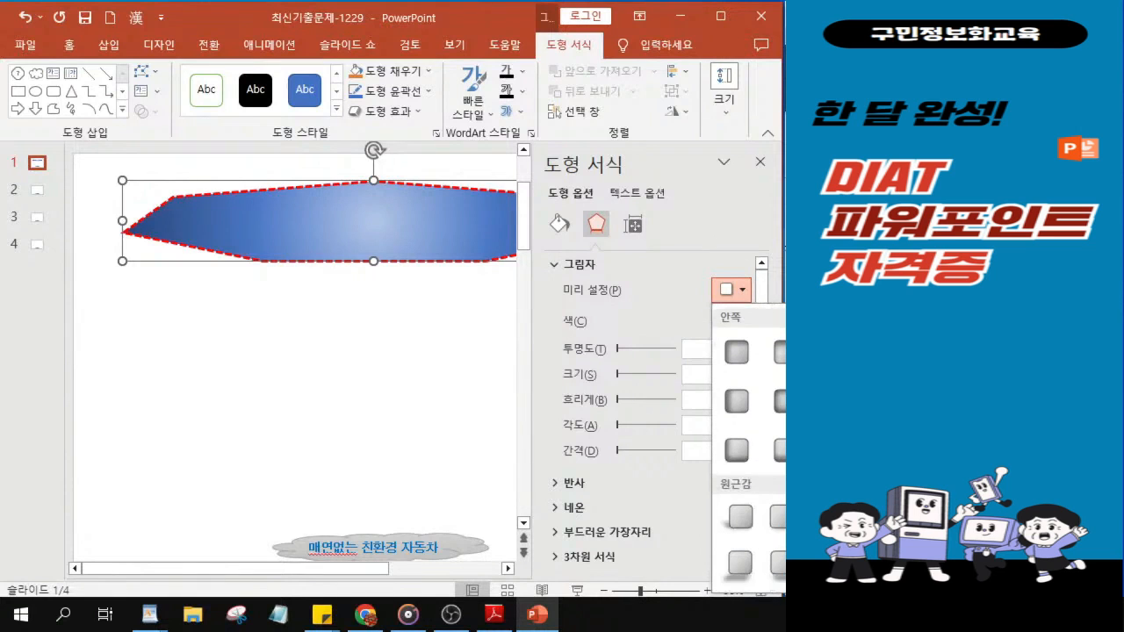
{"action": "scroll", "coordinate": [749, 448], "scroll_direction": "up", "scroll_amount": 3}
{"action": "scroll", "coordinate": [749, 448], "scroll_direction": "down", "scroll_amount": 3}
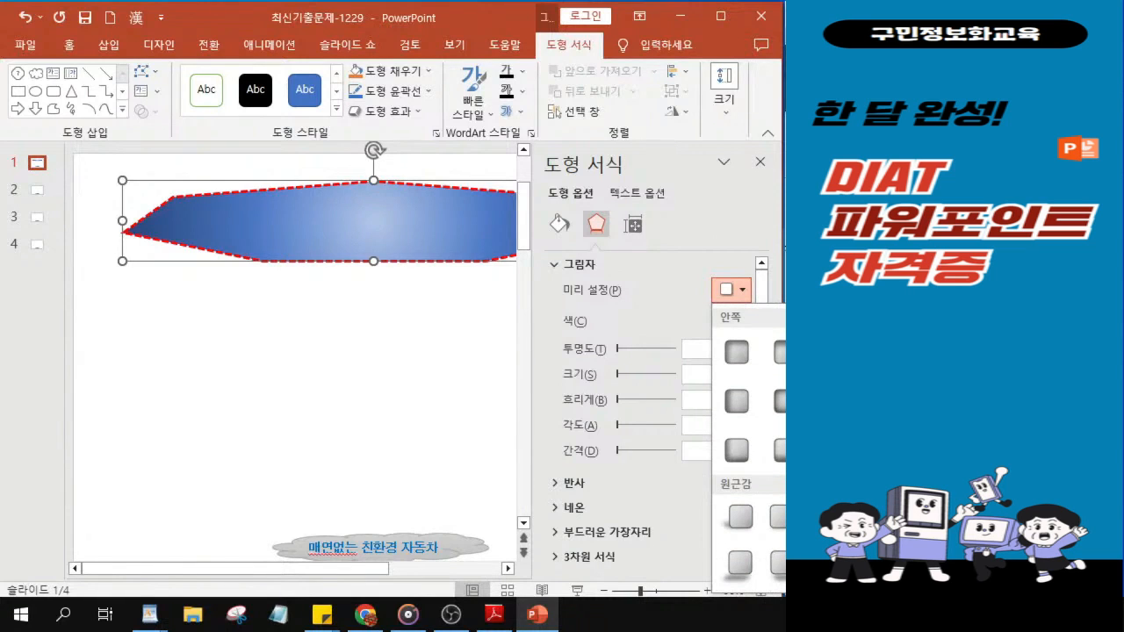
{"action": "left_click", "coordinate": [781, 525]}
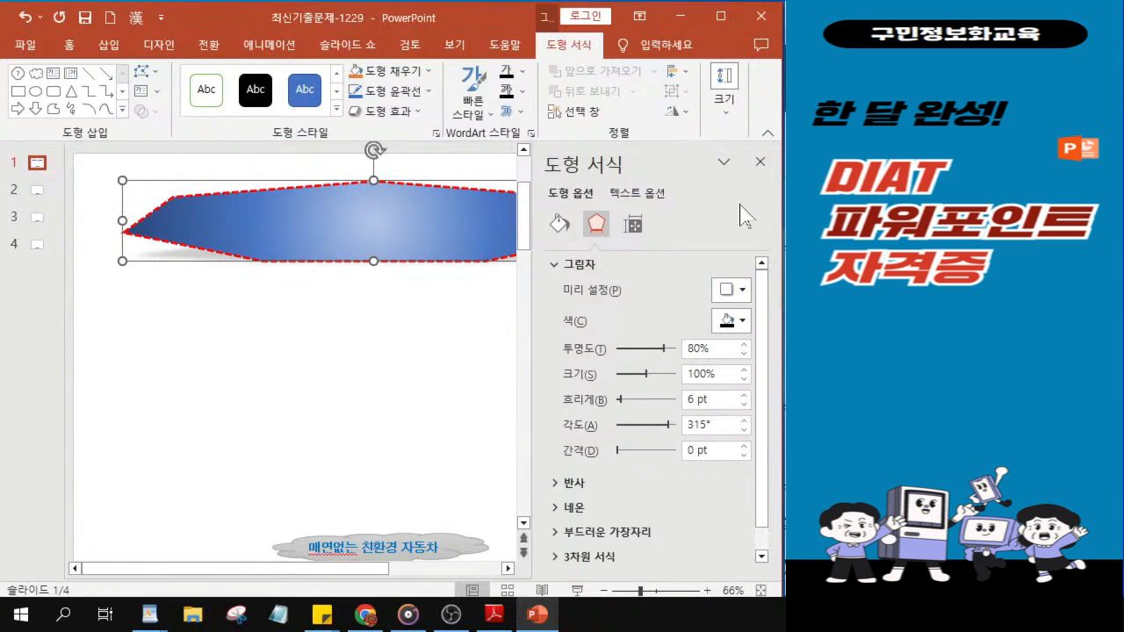
{"action": "left_click", "coordinate": [759, 163]}
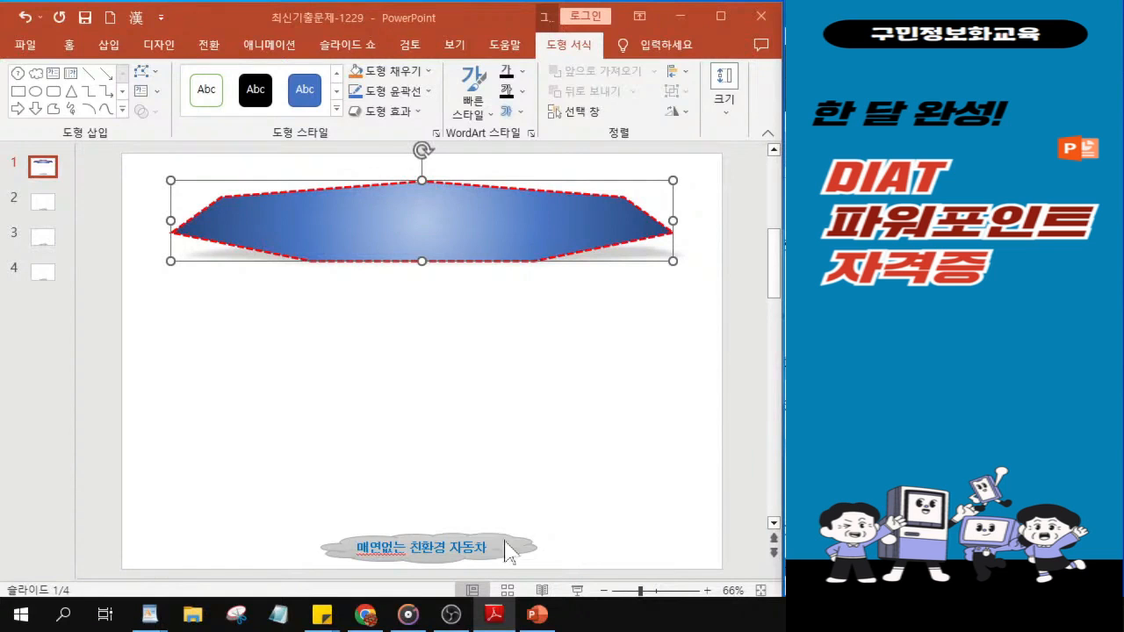
- Open the font name of the heptagon's text for editing
{"action": "left_click", "coordinate": [69, 48]}
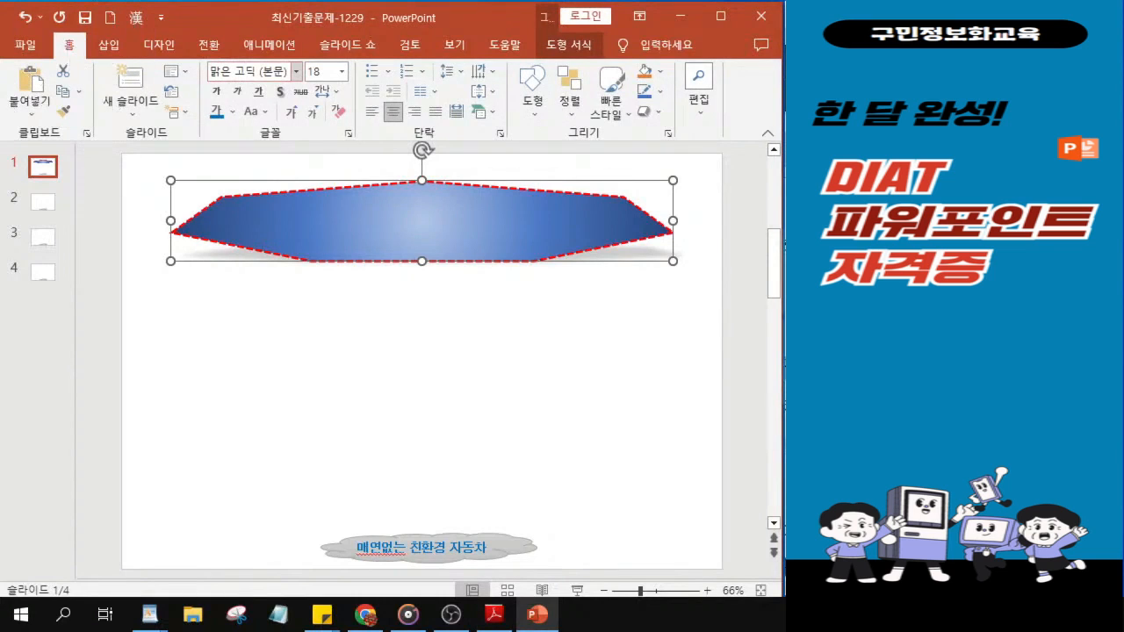
{"action": "left_click", "coordinate": [278, 74]}
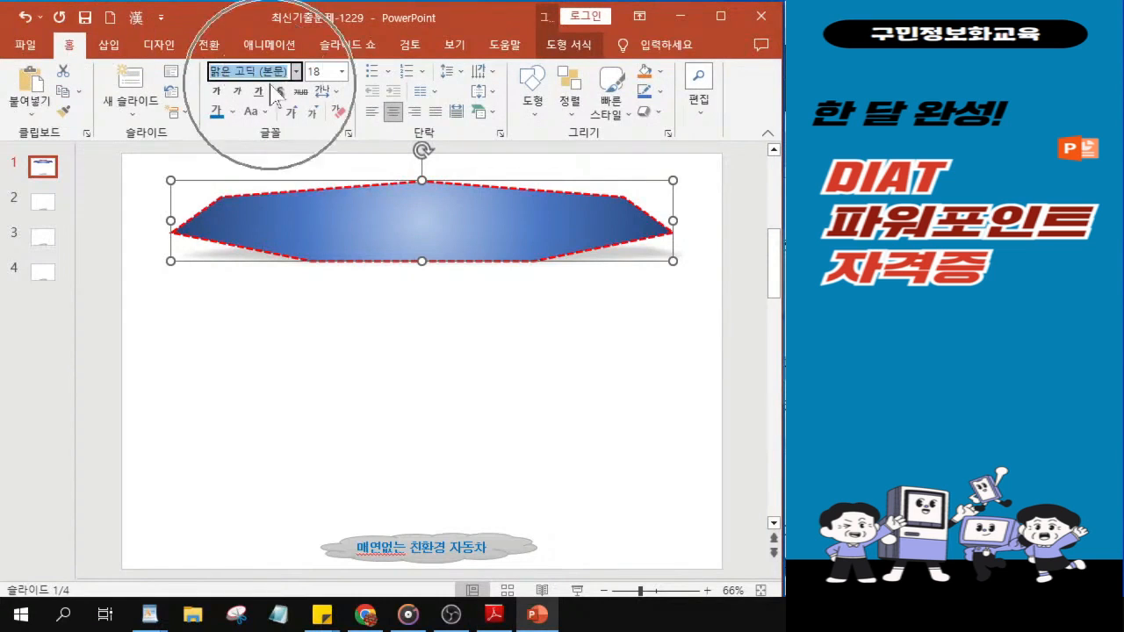
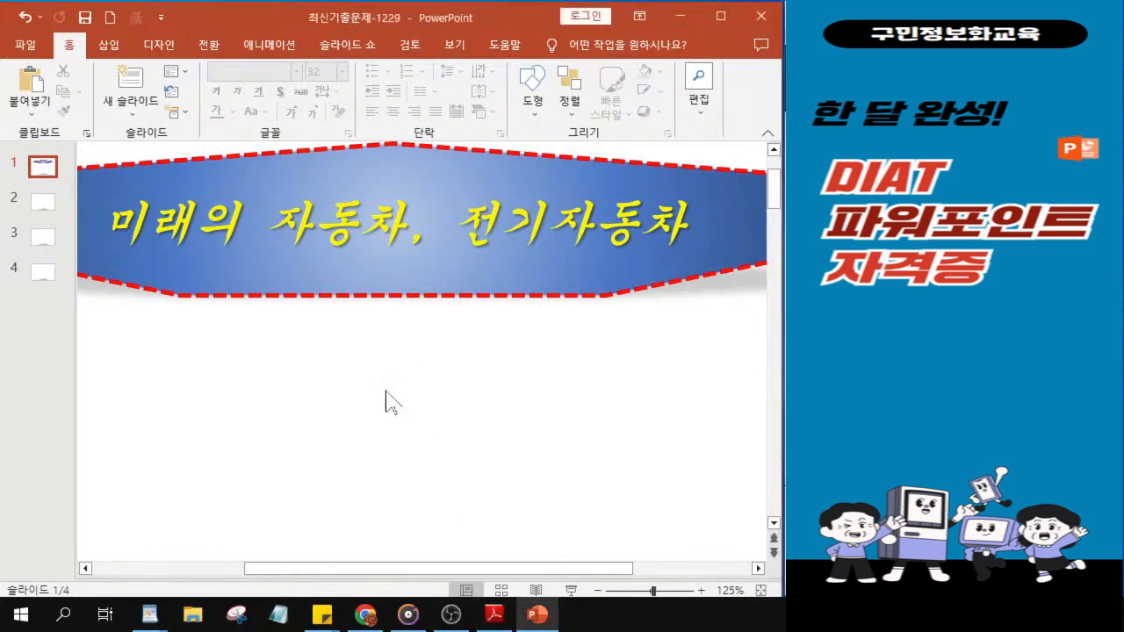
{"action": "scroll", "coordinate": [384, 396], "scroll_direction": "down", "scroll_amount": 7}
{"action": "scroll", "coordinate": [364, 377], "scroll_direction": "up", "scroll_amount": 2}
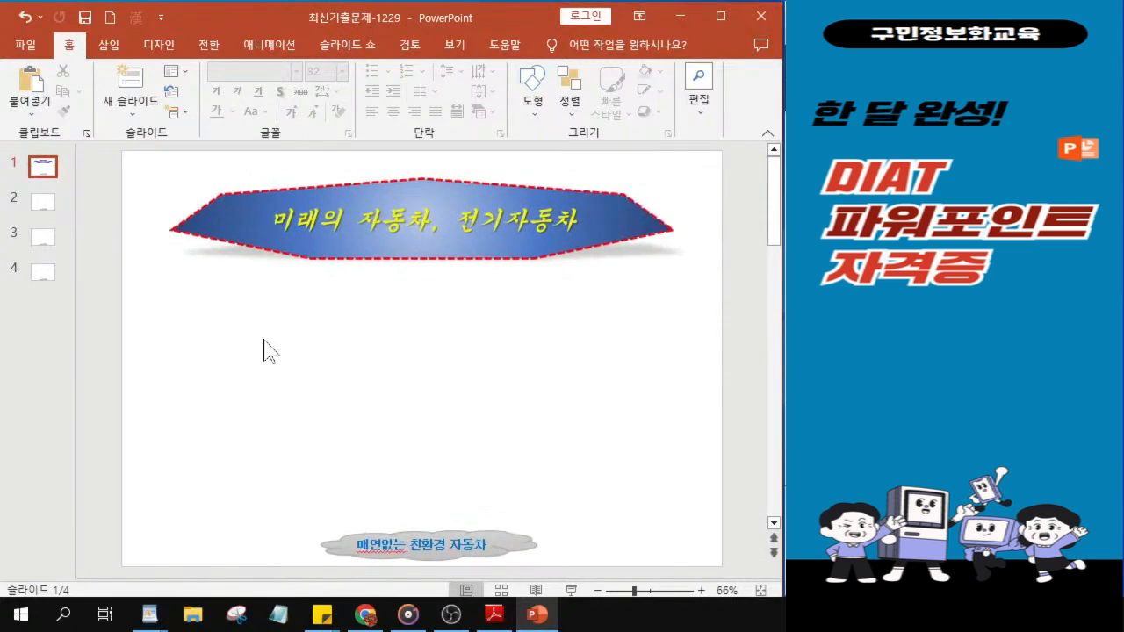
{"action": "left_click", "coordinate": [253, 340]}
{"action": "left_click", "coordinate": [533, 110]}
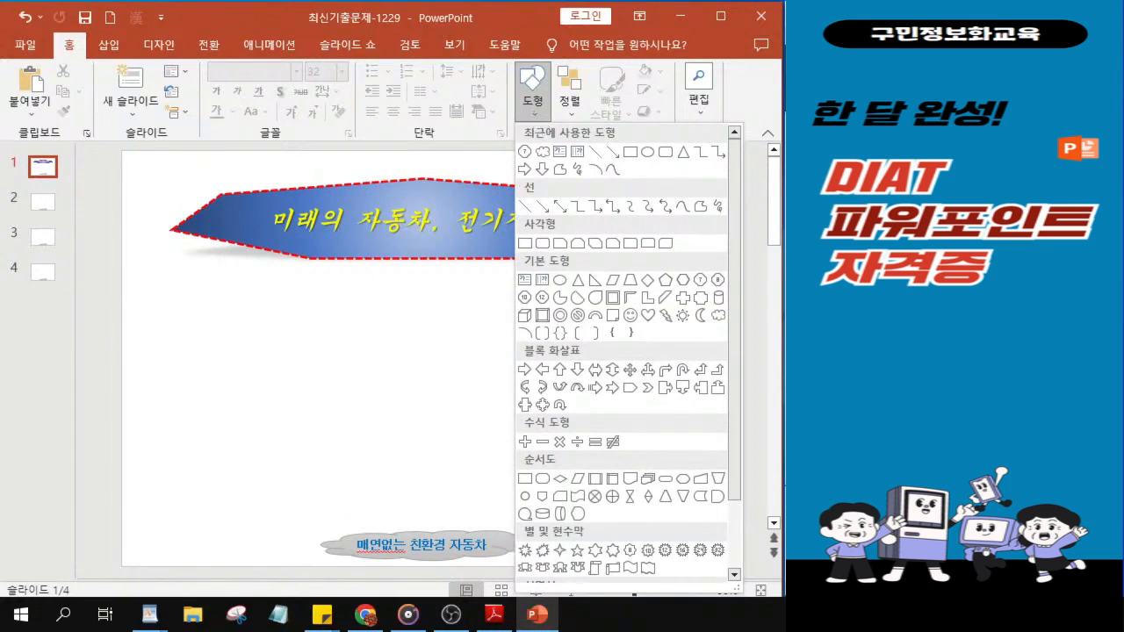
{"action": "key", "text": "Escape"}
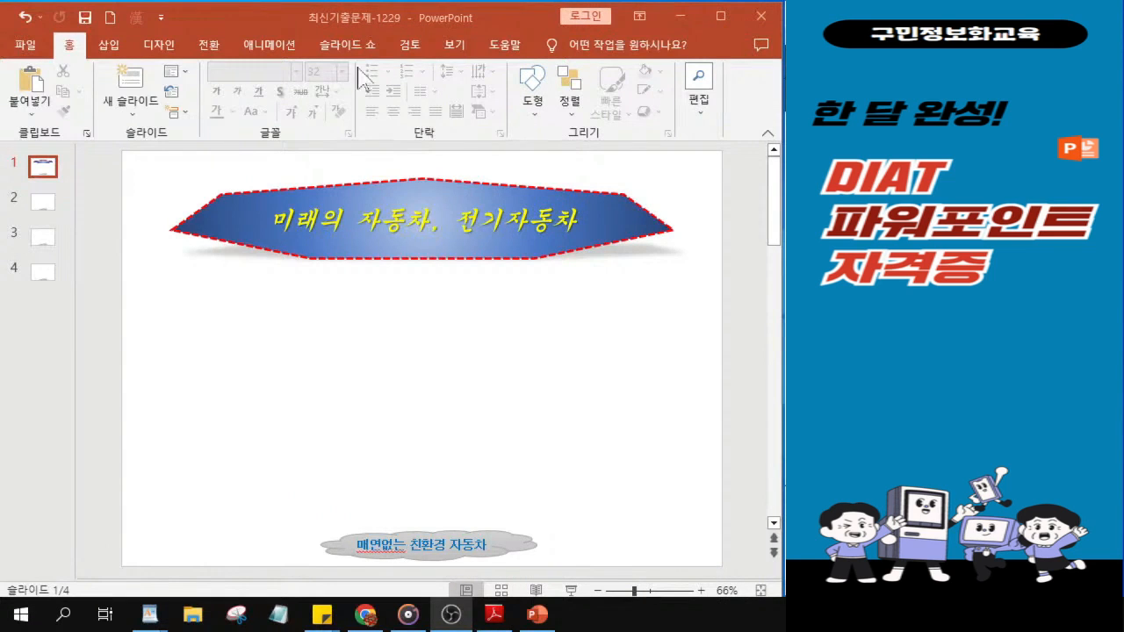
- Draw a basic-shapes donut on slide 1 below the heptagon's left part
{"action": "left_click", "coordinate": [535, 106]}
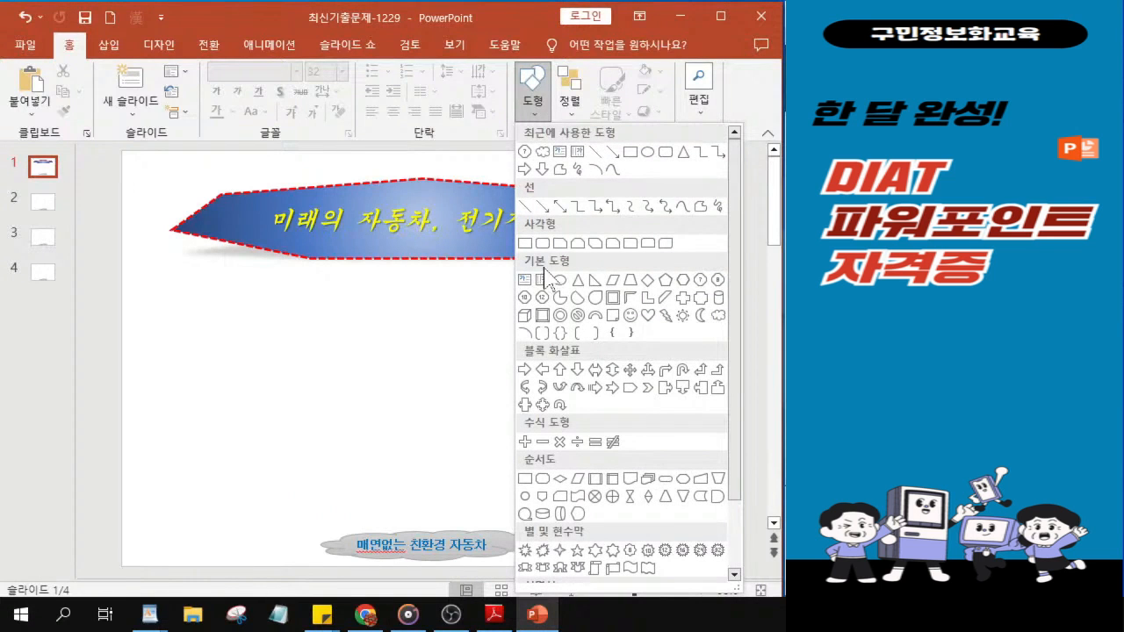
{"action": "left_click", "coordinate": [560, 318]}
{"action": "left_click", "coordinate": [560, 318]}
{"action": "left_click", "coordinate": [560, 318]}
{"action": "left_click", "coordinate": [559, 318]}
{"action": "left_click", "coordinate": [560, 318]}
{"action": "left_click_drag", "start_coordinate": [217, 299], "coordinate": [260, 392]}
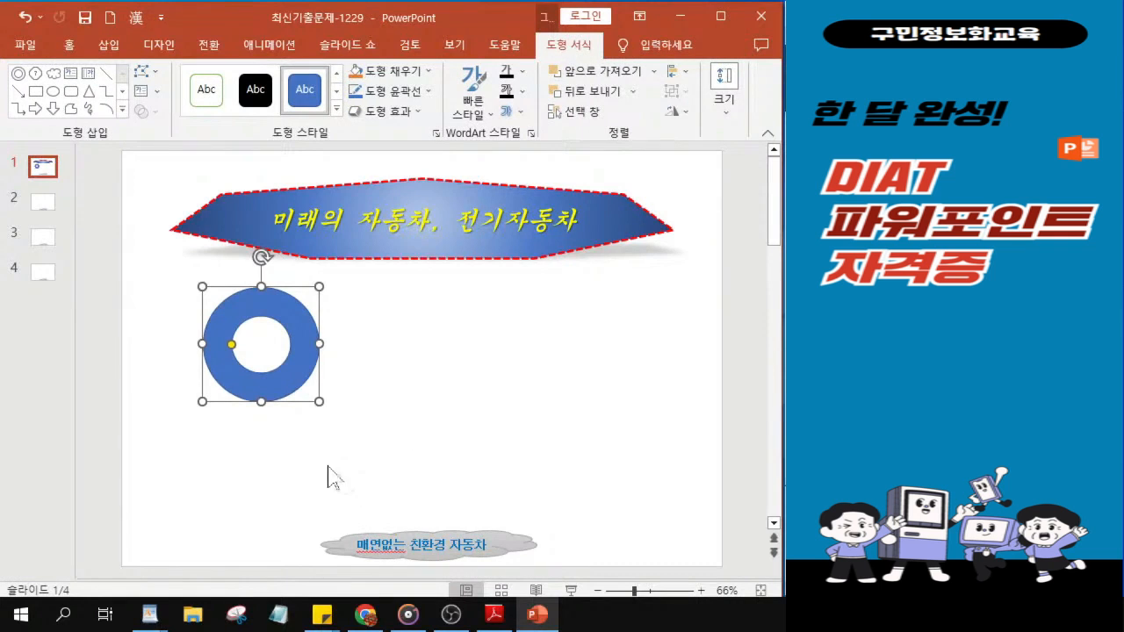
- Compare the donut with the sample slide in the exam PDF and shrink it to match
{"action": "key", "text": "alt+Tab"}
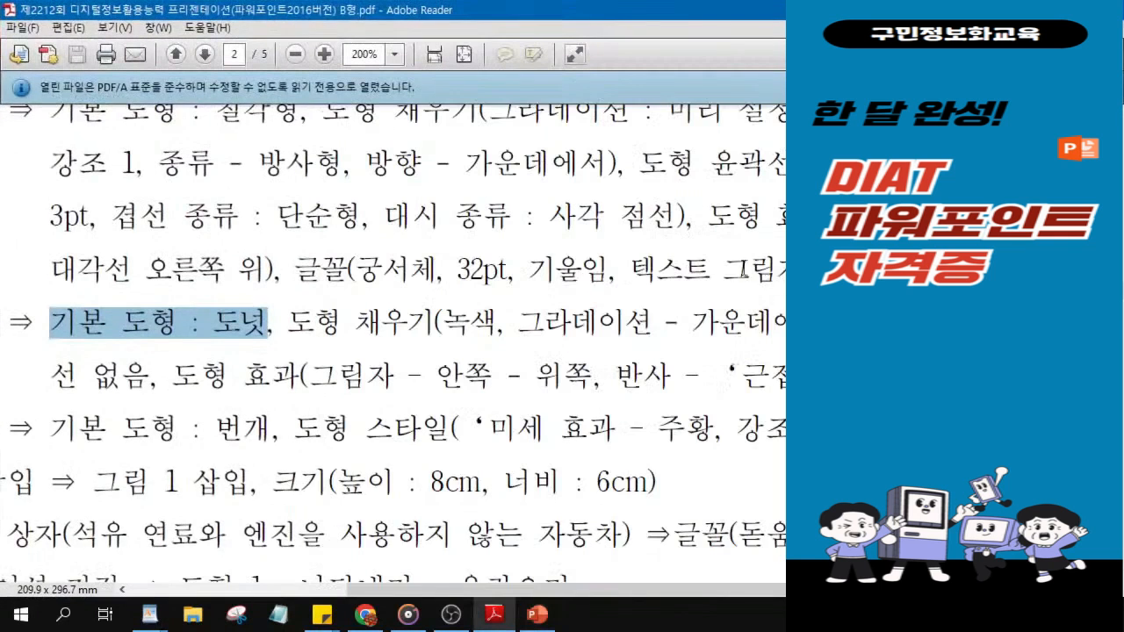
{"action": "scroll", "coordinate": [698, 262], "scroll_direction": "up", "scroll_amount": 3}
{"action": "scroll", "coordinate": [694, 261], "scroll_direction": "up", "scroll_amount": 10}
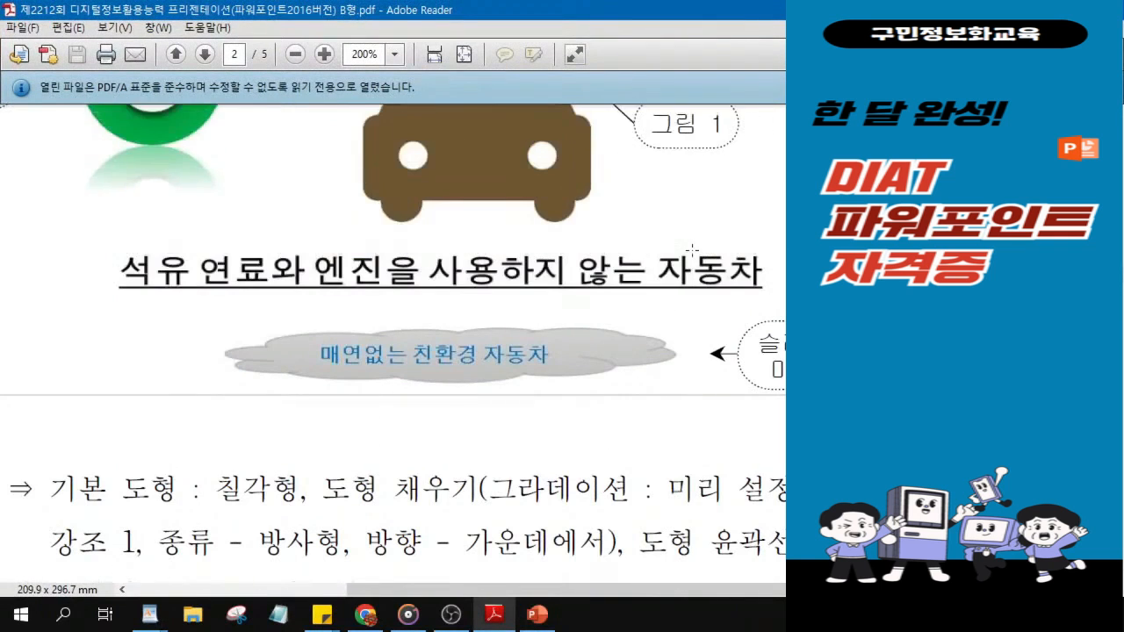
{"action": "scroll", "coordinate": [692, 248], "scroll_direction": "up", "scroll_amount": 2}
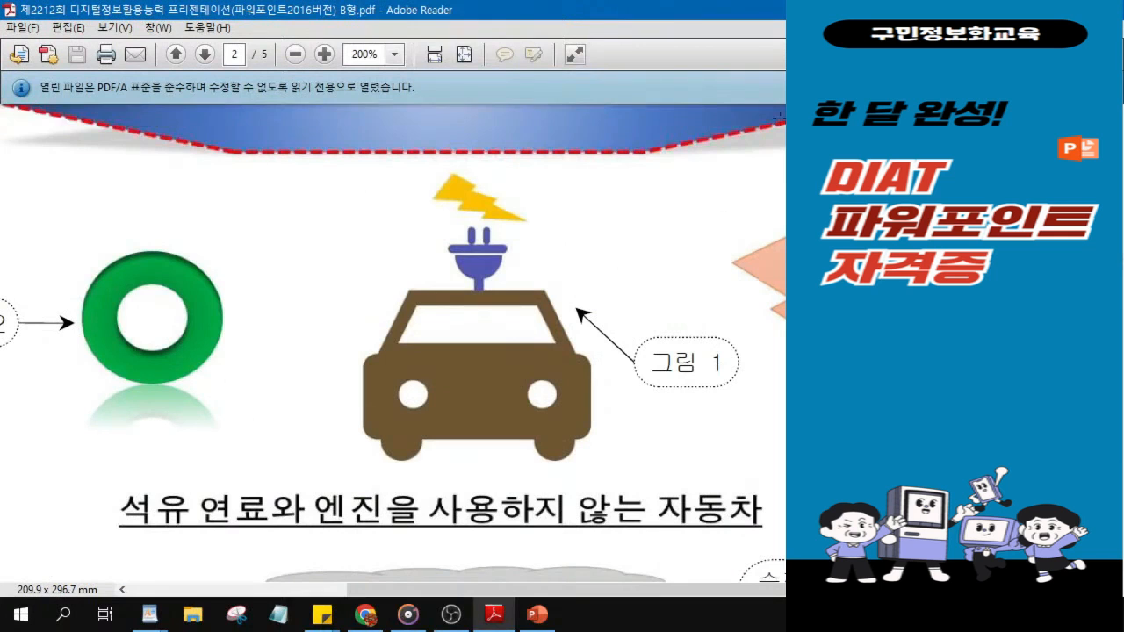
{"action": "left_click", "coordinate": [1036, 9]}
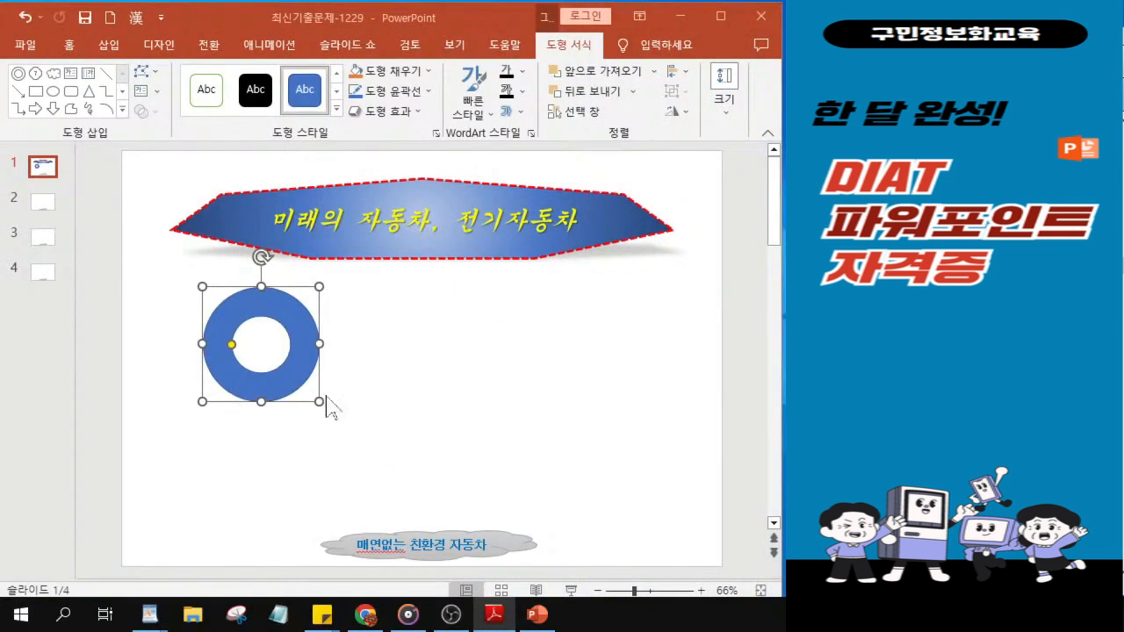
{"action": "left_click_drag", "start_coordinate": [317, 402], "coordinate": [275, 382]}
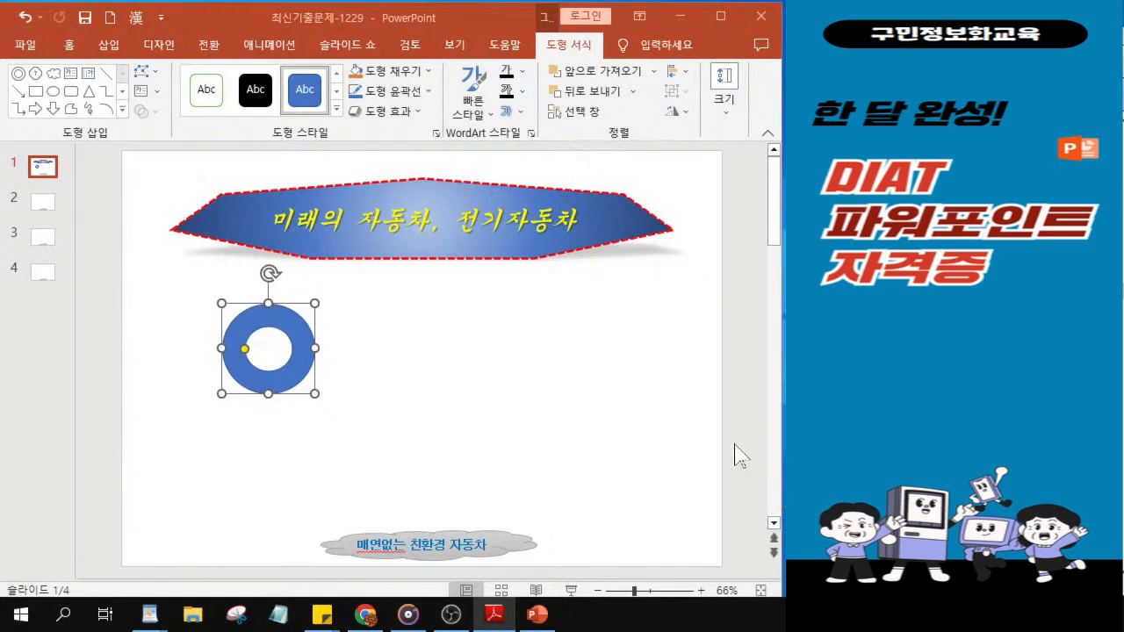
{"action": "left_click_drag", "start_coordinate": [777, 481], "coordinate": [781, 479]}
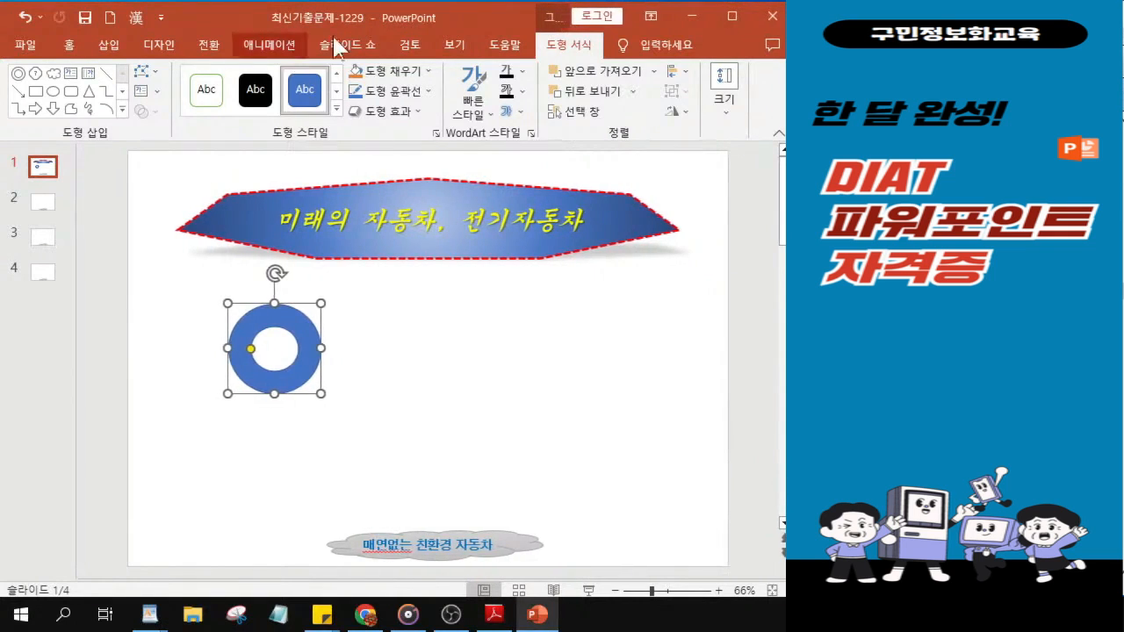
- Fill the donut with the standard green color (녹색)
{"action": "left_click", "coordinate": [413, 72]}
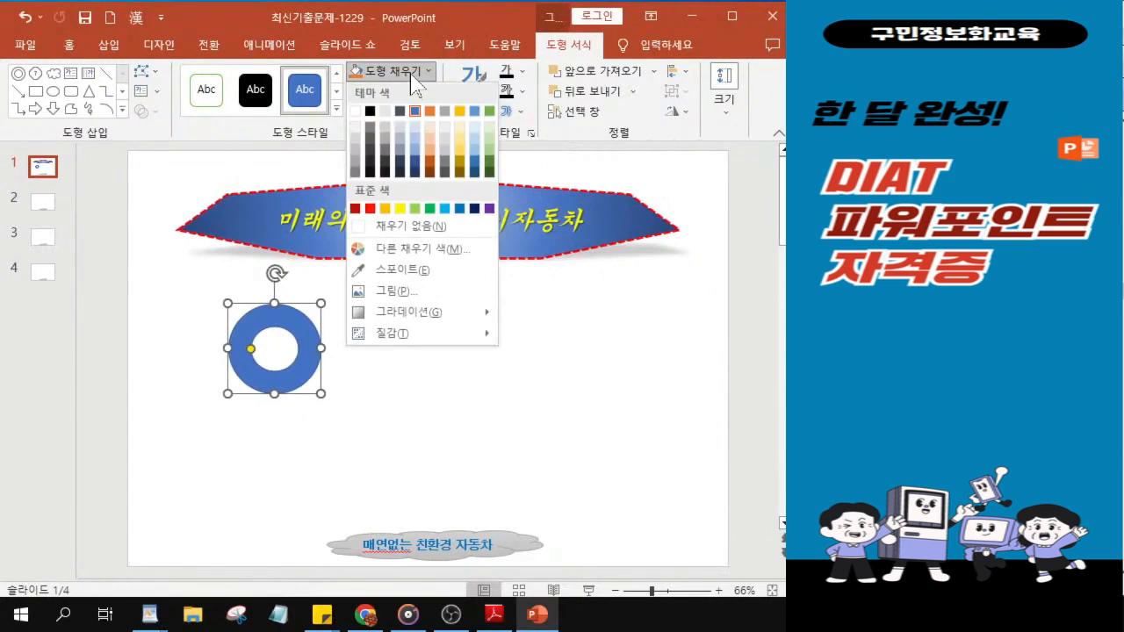
{"action": "left_click", "coordinate": [431, 209]}
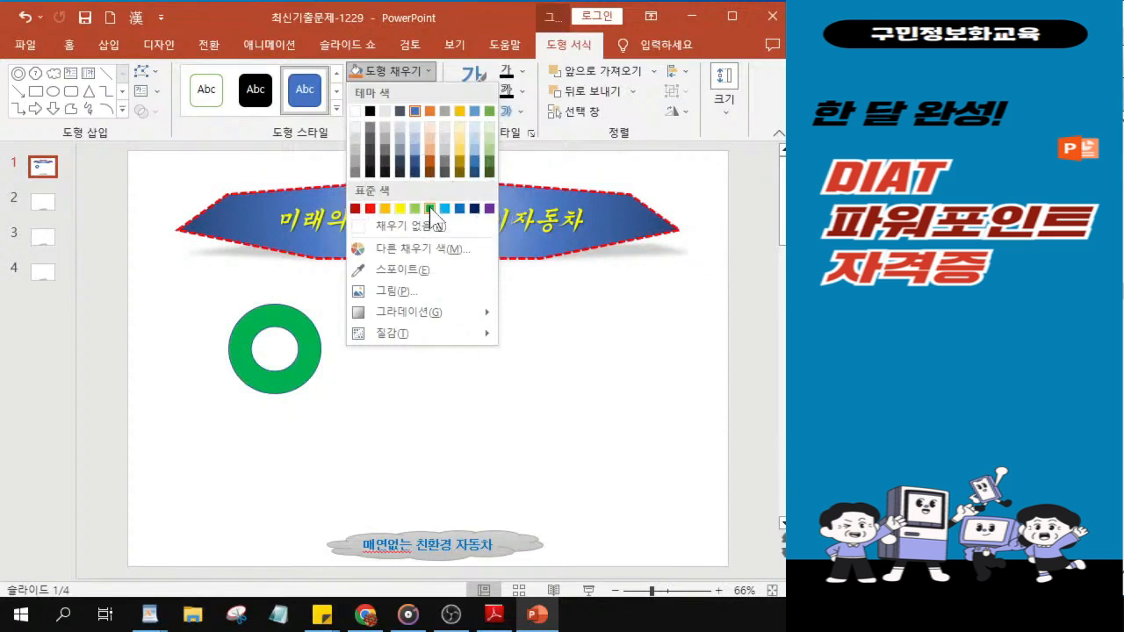
{"action": "left_click", "coordinate": [430, 209]}
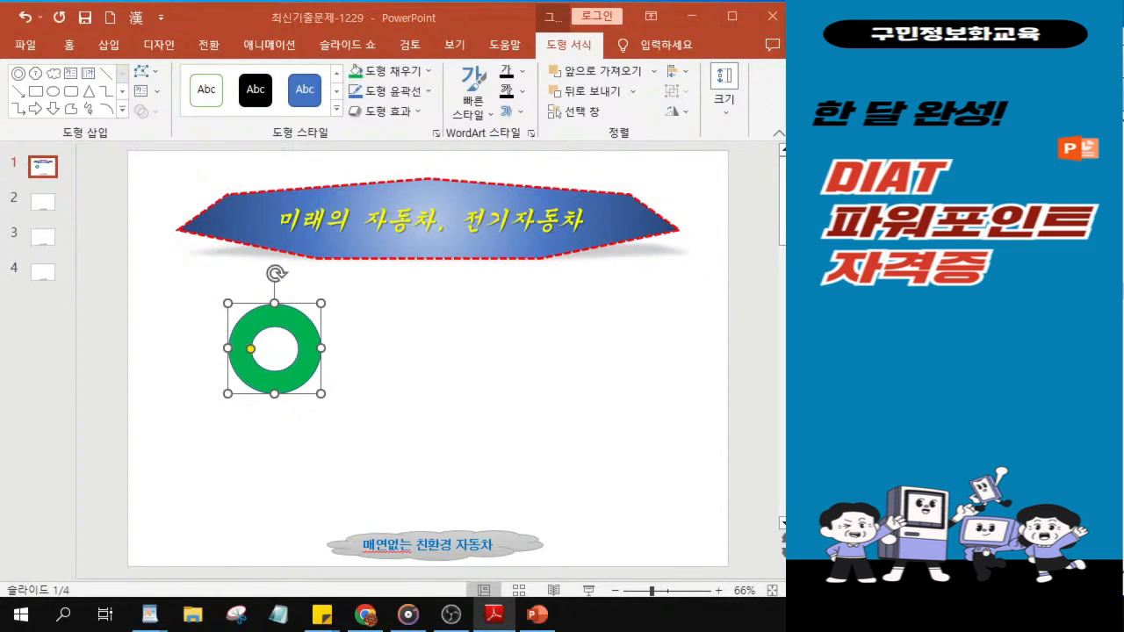
- Apply the dark From Center (가운데에서) gradient variation to the donut's green fill
{"action": "left_click", "coordinate": [392, 72]}
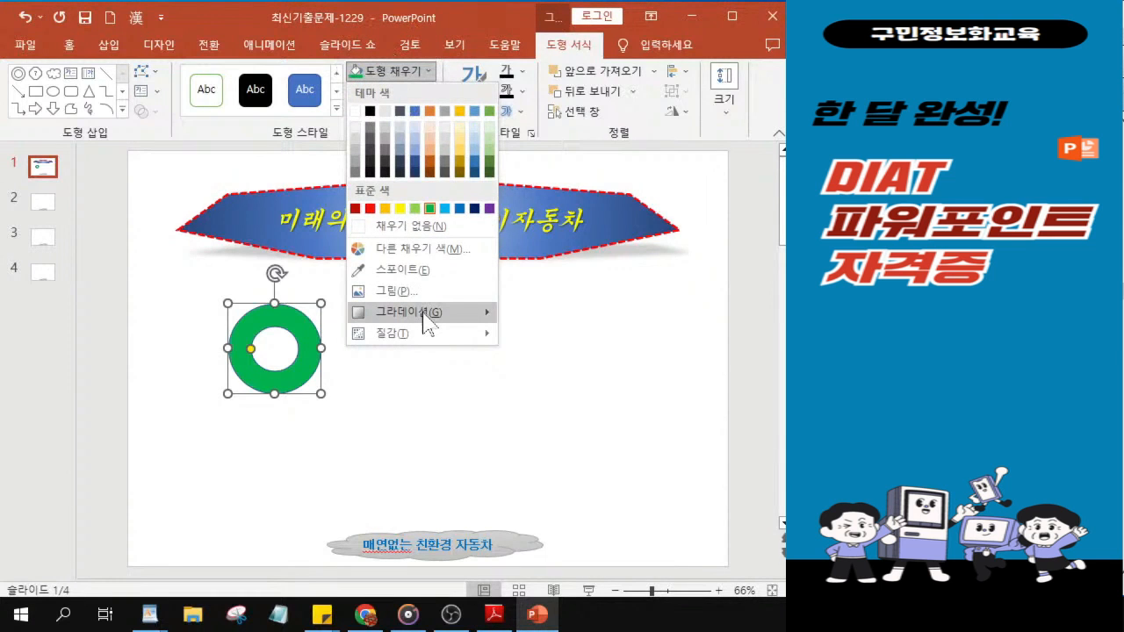
{"action": "mouse_move", "coordinate": [425, 321]}
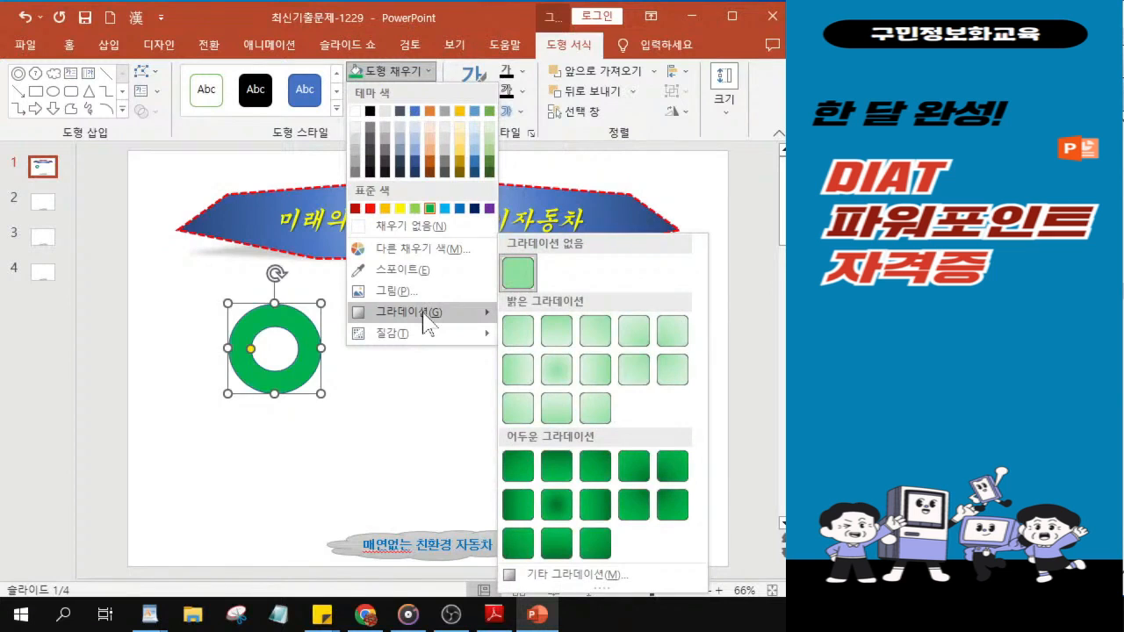
{"action": "left_click", "coordinate": [558, 504]}
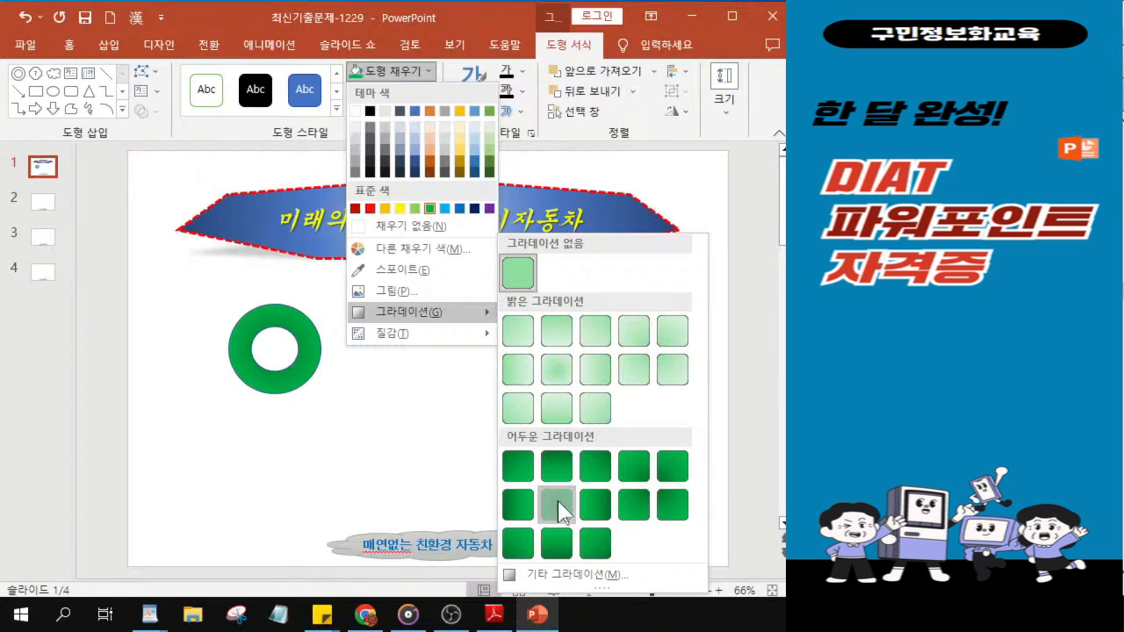
{"action": "left_click", "coordinate": [558, 500]}
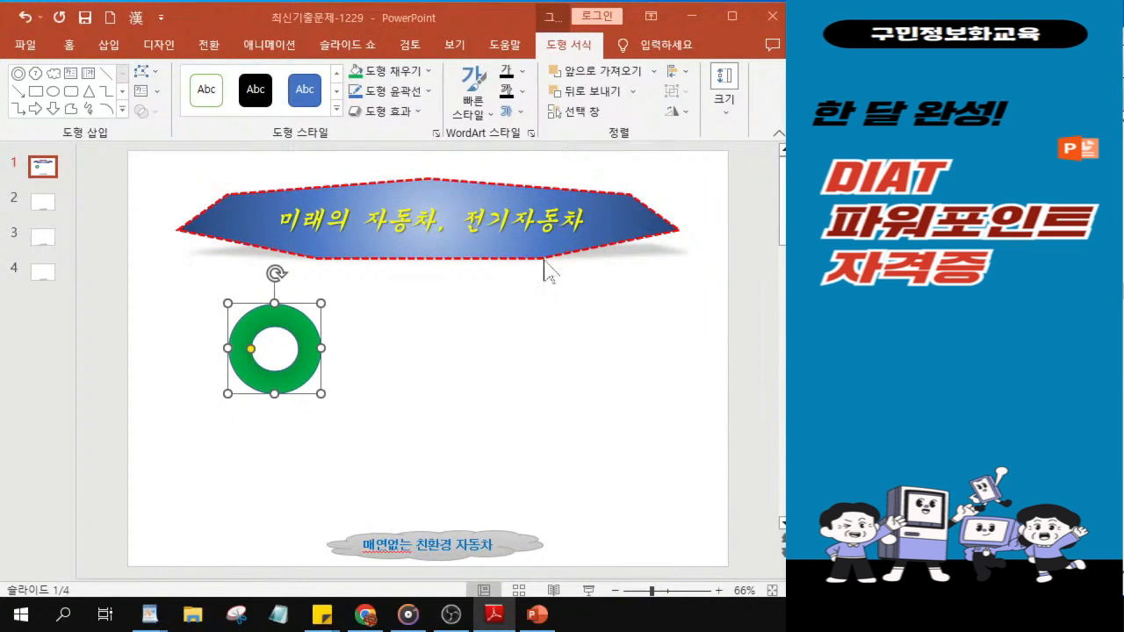
- Remove the donut's outline
{"action": "left_click", "coordinate": [392, 93]}
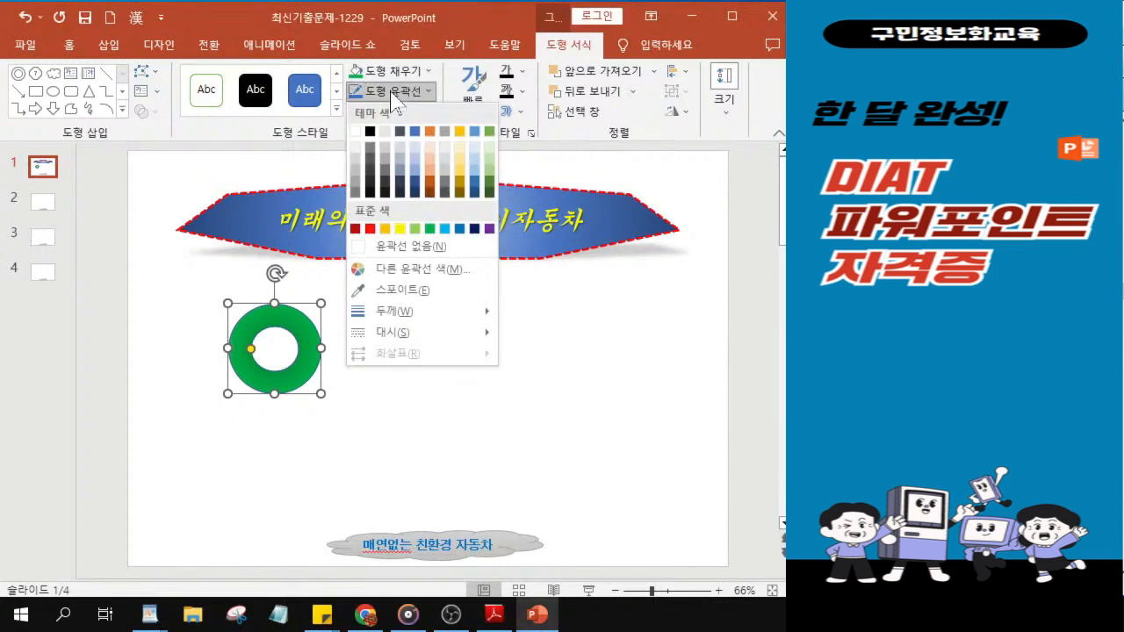
{"action": "left_click", "coordinate": [381, 249]}
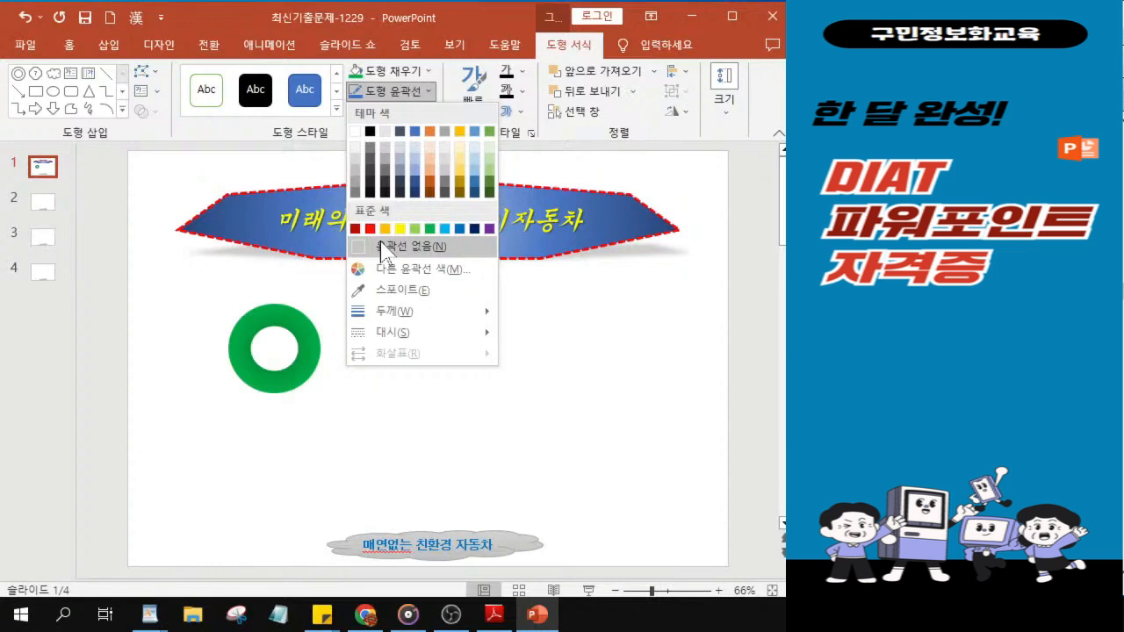
{"action": "left_click", "coordinate": [381, 247]}
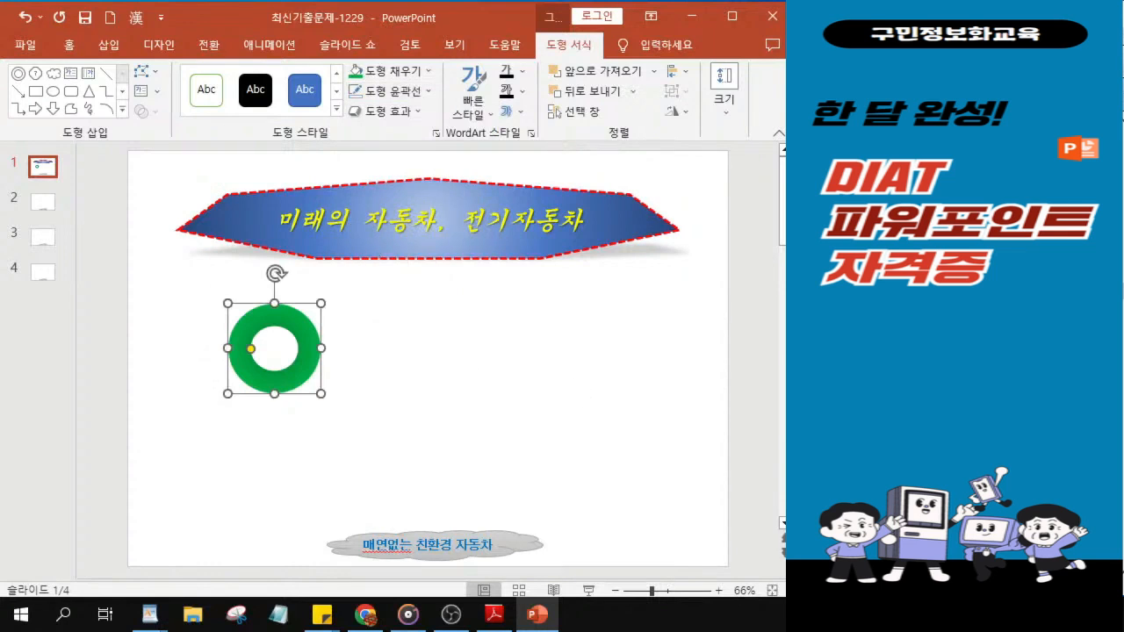
- Check the exam PDF and apply the inner top (안쪽: 위쪽) shadow to the donut
{"action": "left_click", "coordinate": [494, 615]}
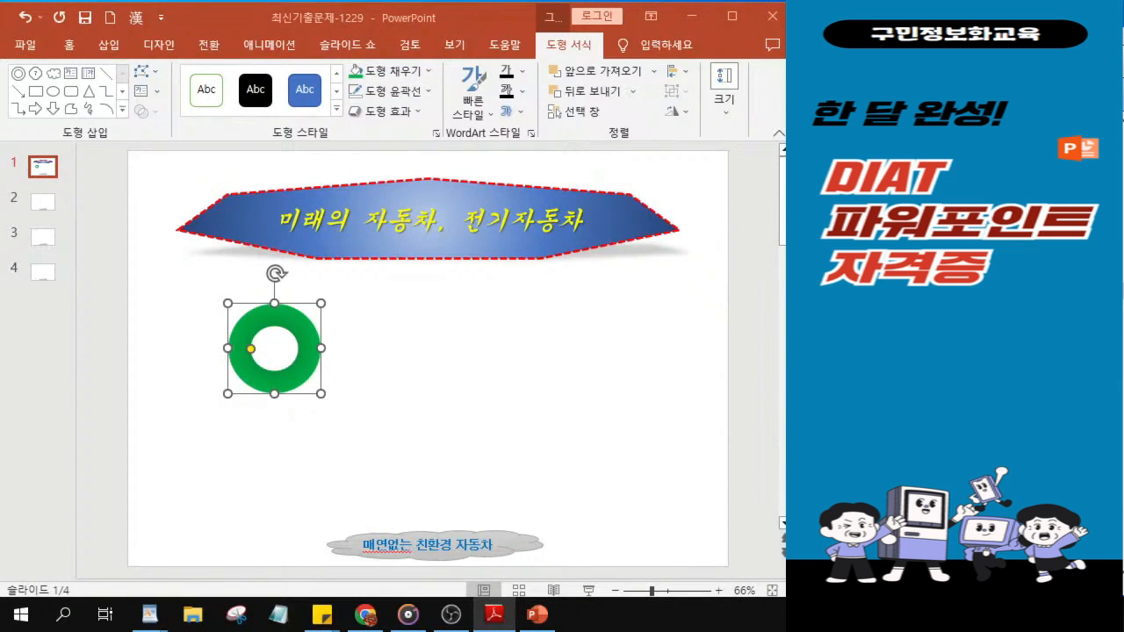
{"action": "left_click", "coordinate": [395, 112]}
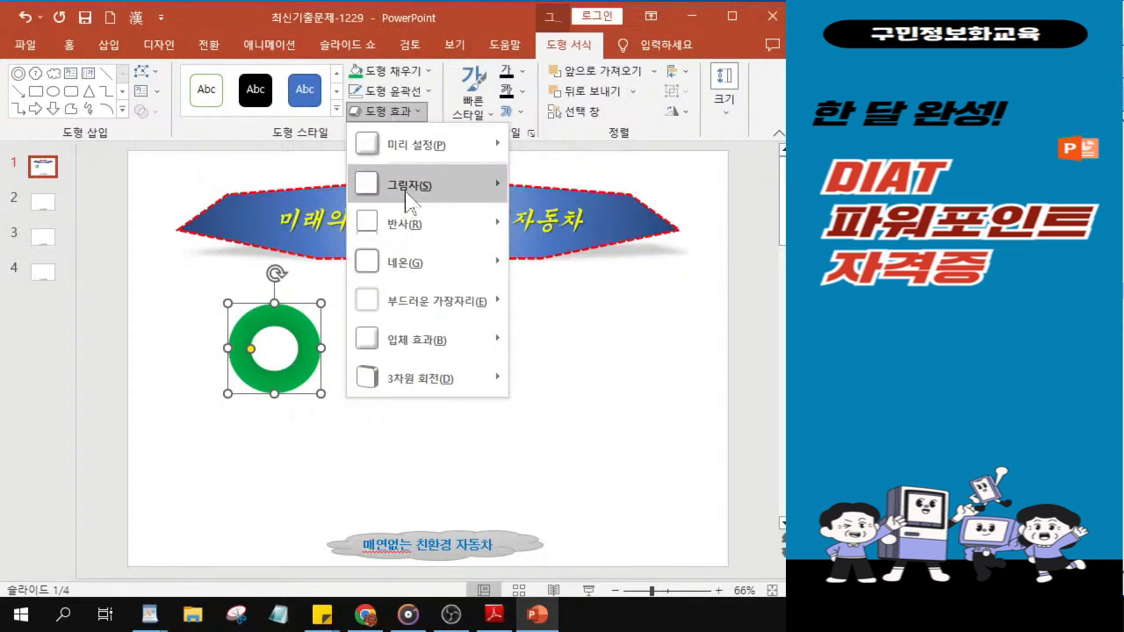
{"action": "mouse_move", "coordinate": [406, 196]}
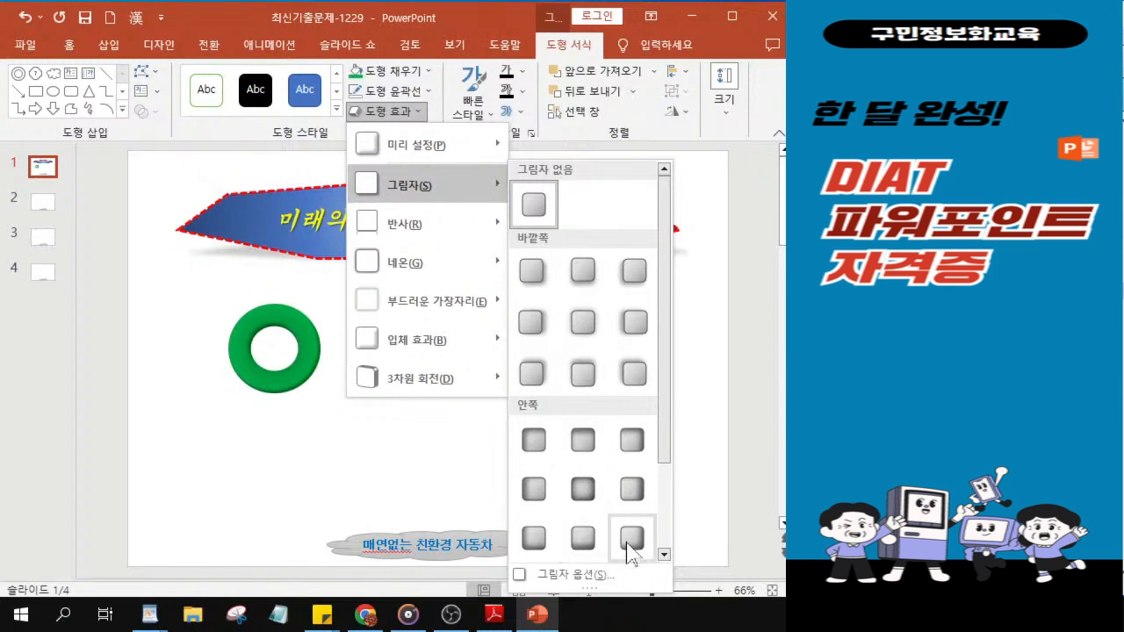
{"action": "scroll", "coordinate": [629, 545], "scroll_direction": "down", "scroll_amount": 2}
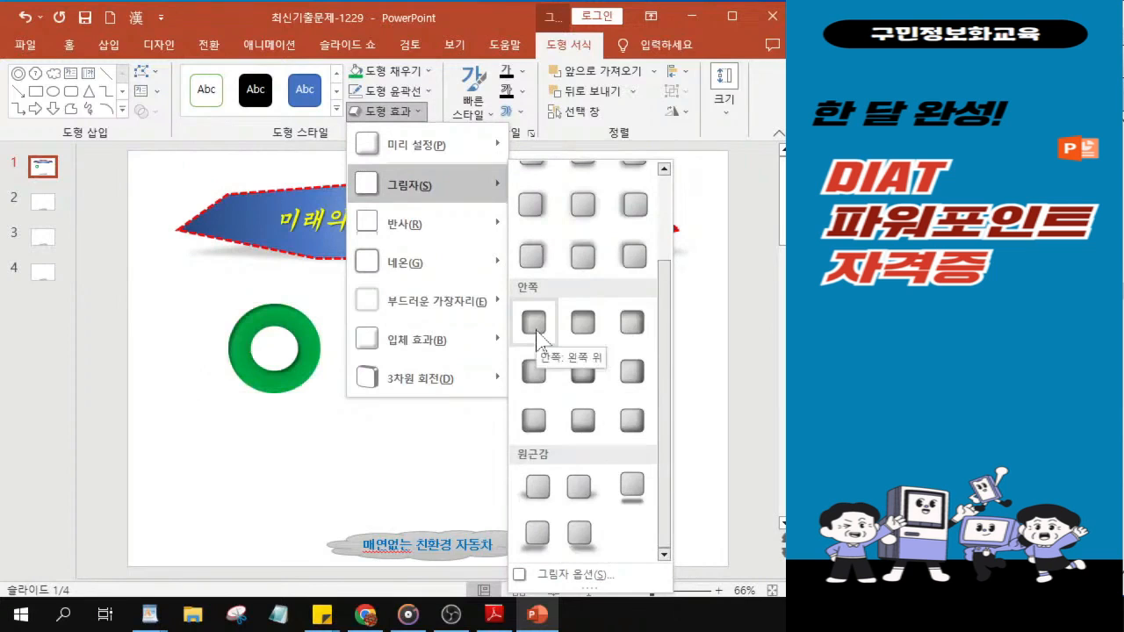
{"action": "left_click", "coordinate": [584, 334]}
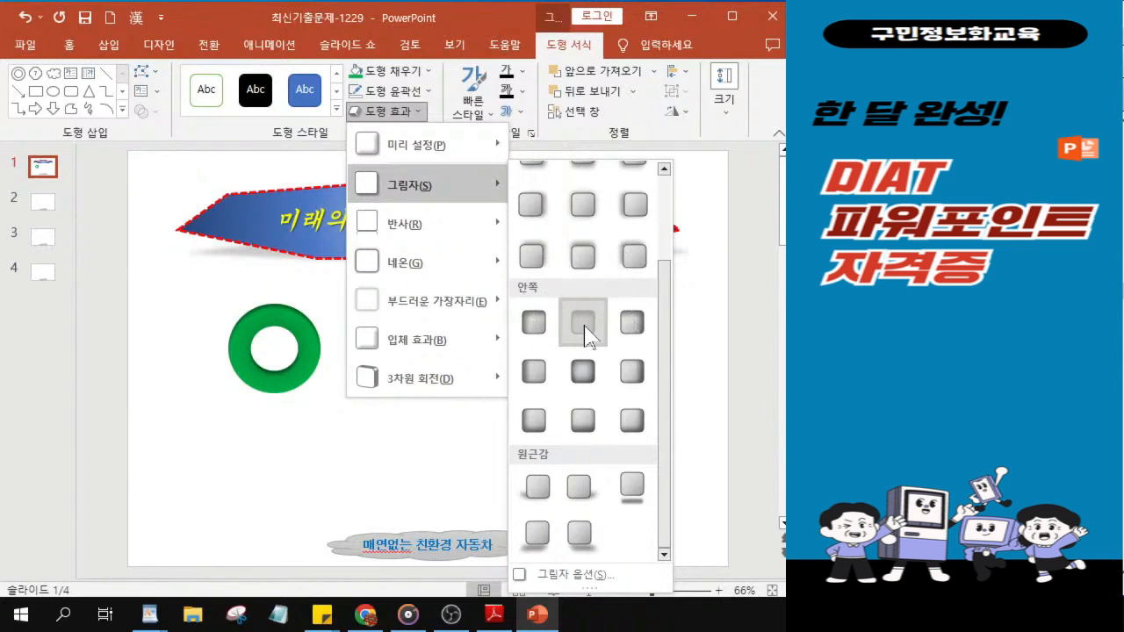
{"action": "left_click", "coordinate": [584, 333]}
{"action": "left_click", "coordinate": [585, 334]}
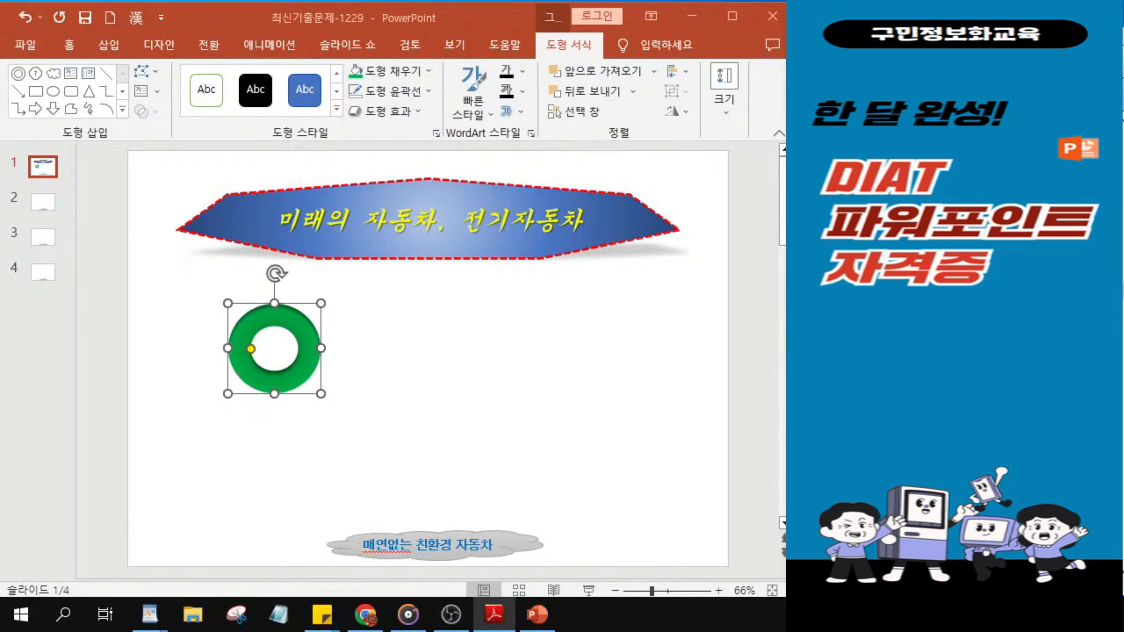
- Apply the tight (근접) reflection, the first reflection variation, to the donut
{"action": "left_click", "coordinate": [402, 114]}
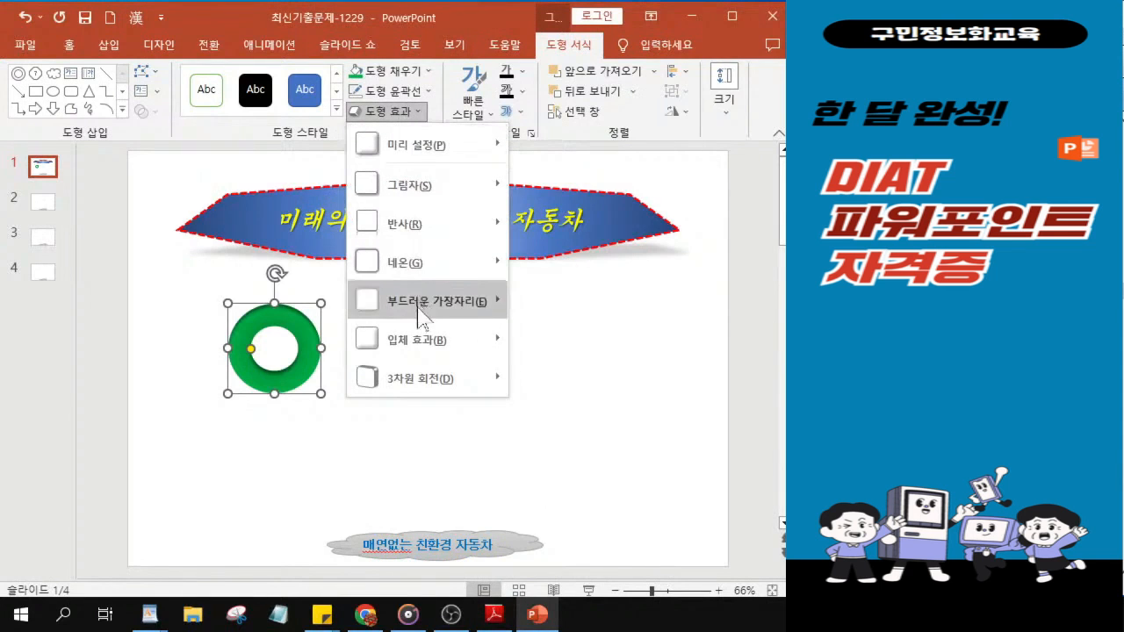
{"action": "mouse_move", "coordinate": [430, 234]}
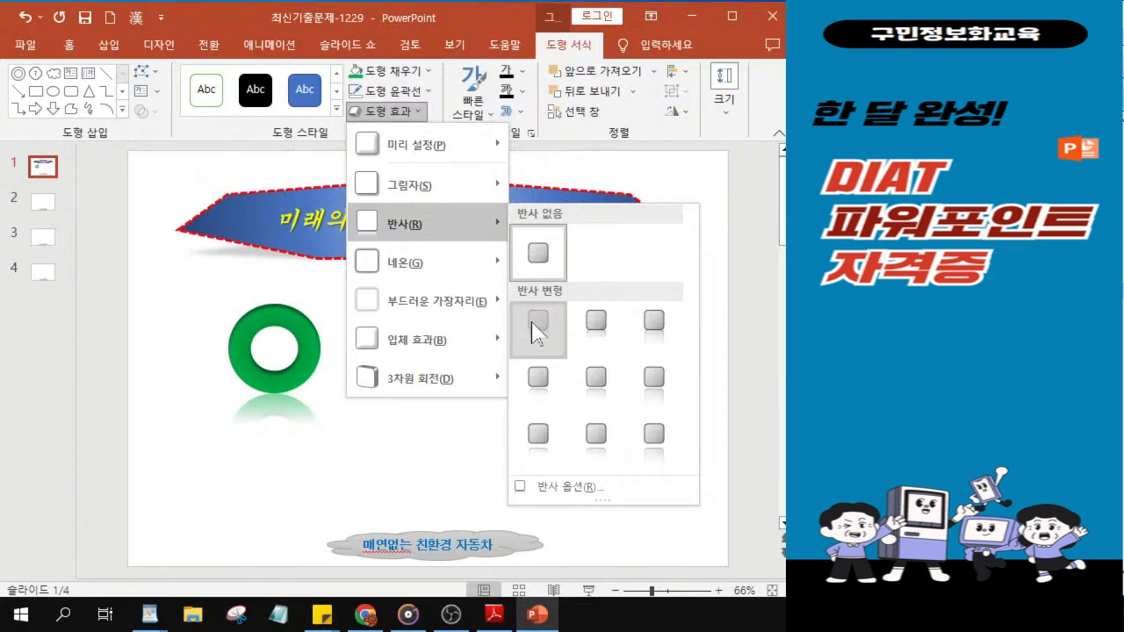
{"action": "left_click", "coordinate": [536, 329]}
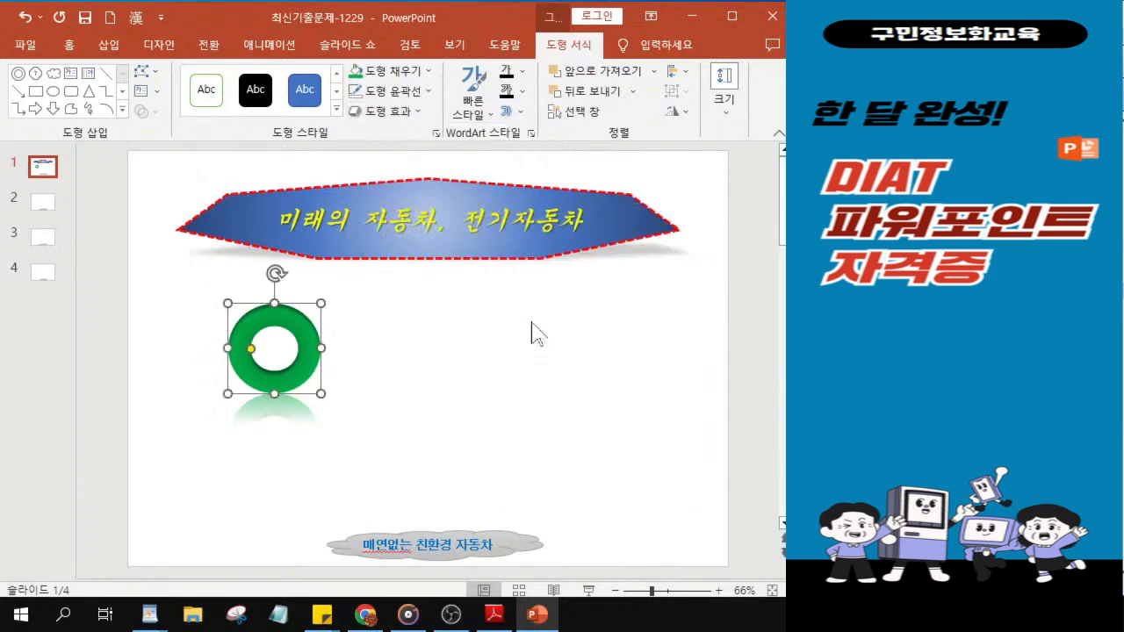
- Check the exam PDF and draw a basic-shapes lightning bolt below the right part of the heptagon
{"action": "key", "text": "alt+Tab"}
{"action": "left_click", "coordinate": [122, 110]}
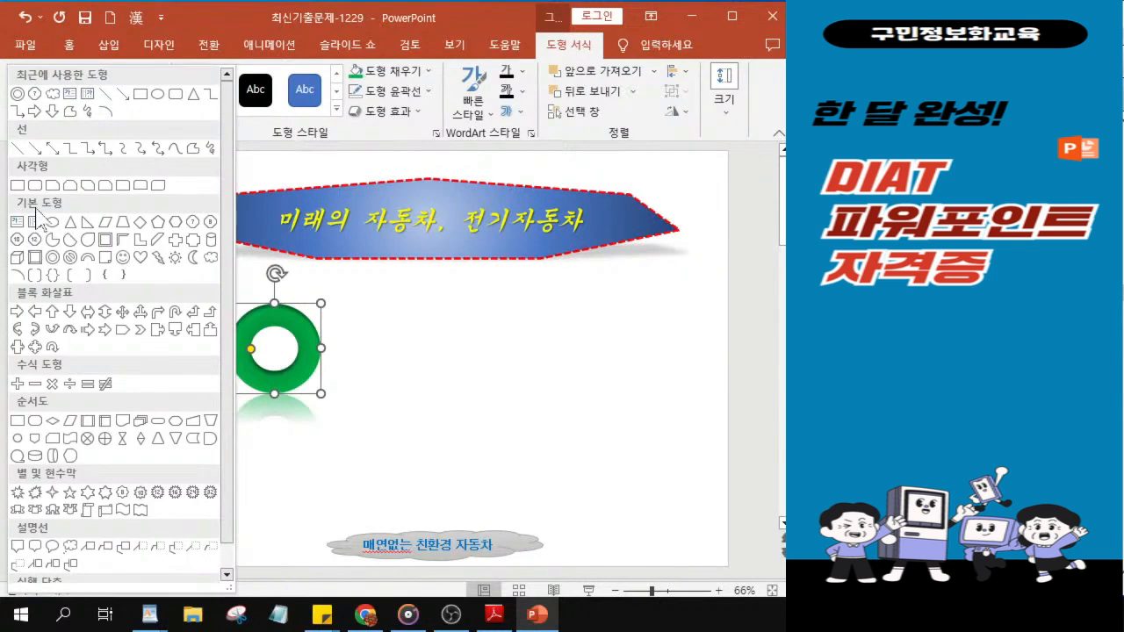
{"action": "left_click", "coordinate": [158, 257]}
{"action": "key", "text": "ctrl"}
{"action": "key", "text": "ctrl"}
{"action": "key", "text": "ctrl"}
{"action": "key", "text": "ctrl"}
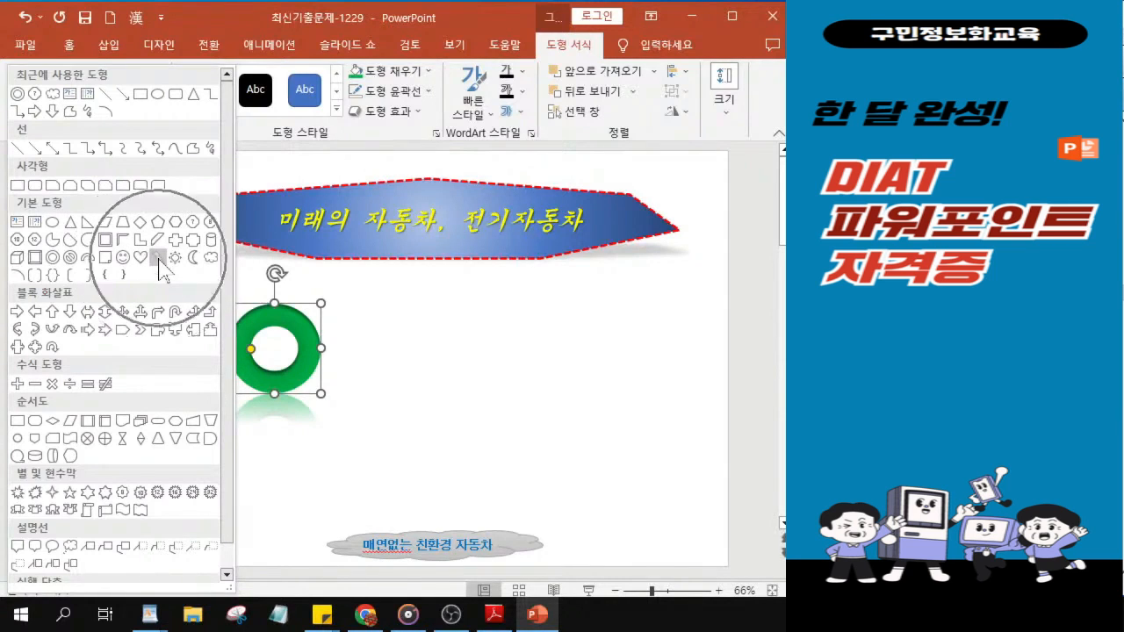
{"action": "key", "text": "ctrl"}
{"action": "key", "text": "ctrl"}
{"action": "key", "text": "ctrl"}
{"action": "key", "text": "ctrl"}
{"action": "key", "text": "ctrl"}
{"action": "key", "text": "ctrl"}
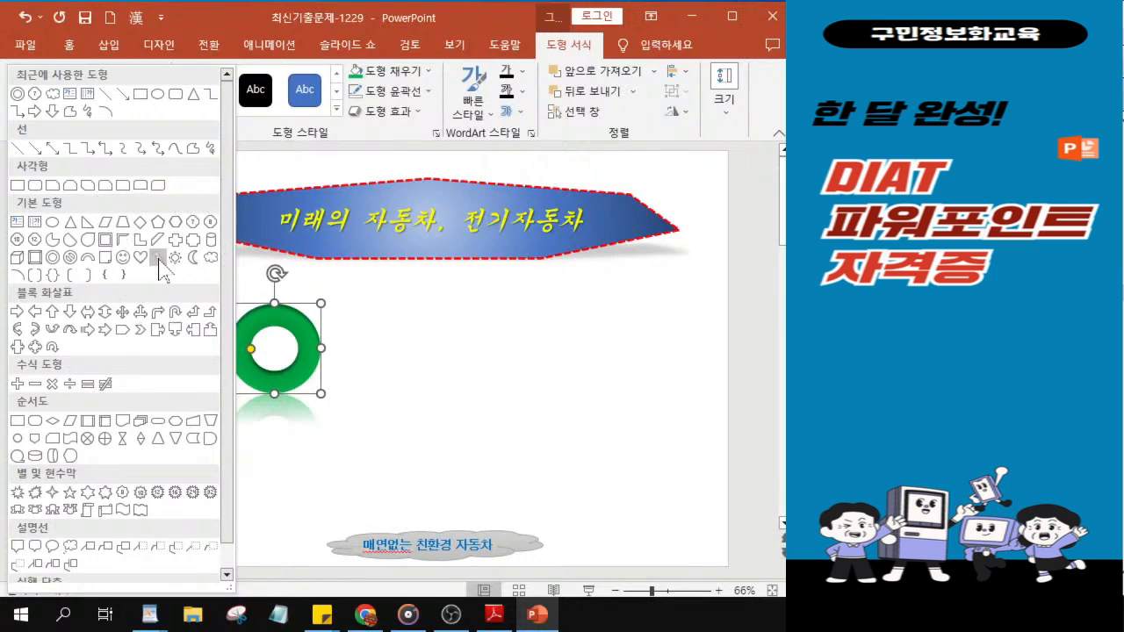
{"action": "left_click", "coordinate": [158, 259]}
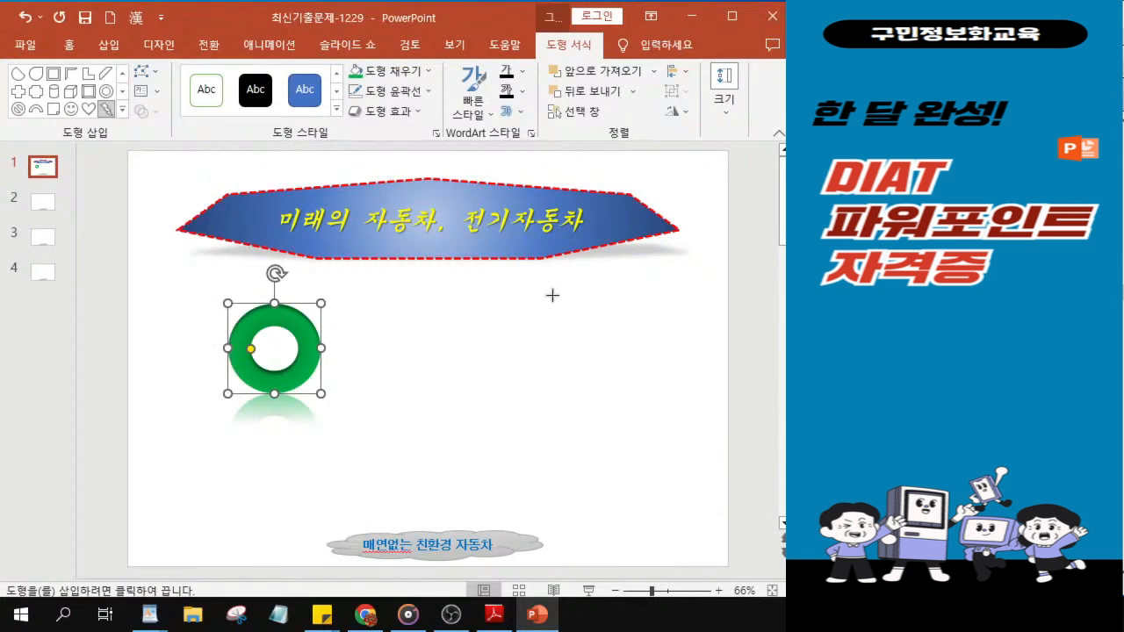
{"action": "left_click_drag", "start_coordinate": [568, 331], "coordinate": [627, 407]}
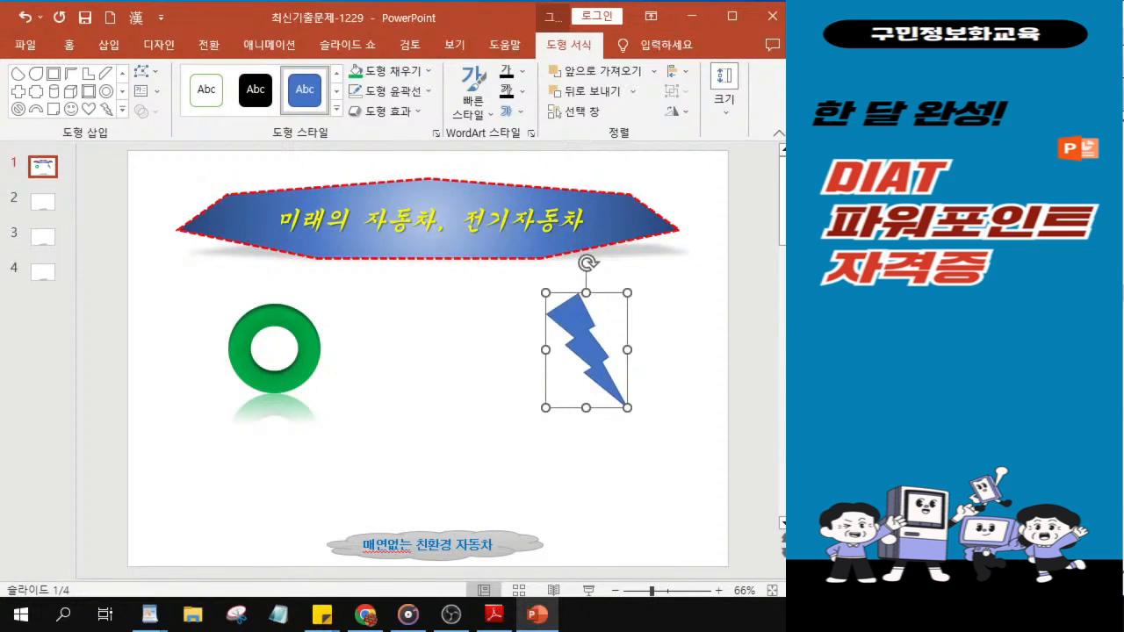
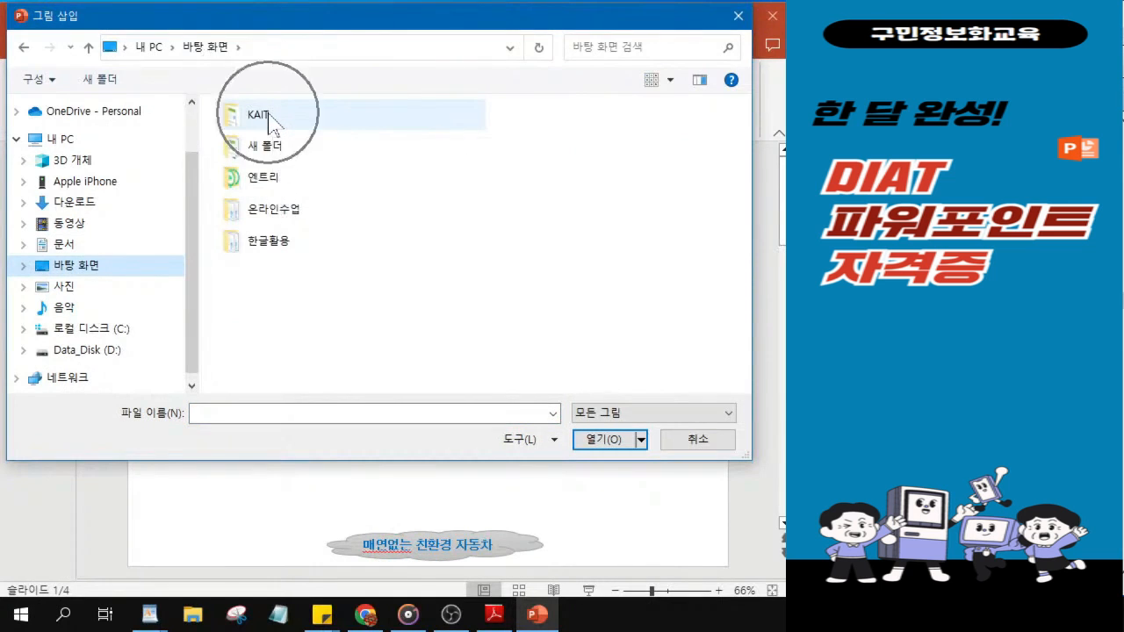
- Browse to the KAIT folder on the desktop and widen the name column to show the full folder names
{"action": "key", "text": "ctrl"}
{"action": "key", "text": "ctrl"}
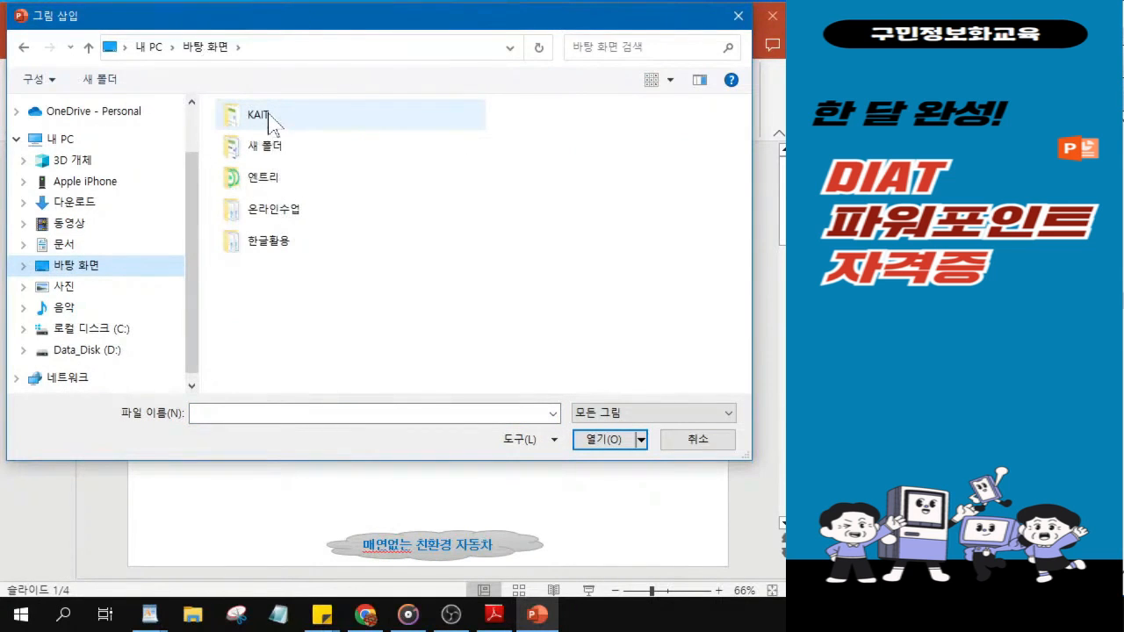
{"action": "double_click", "coordinate": [268, 119]}
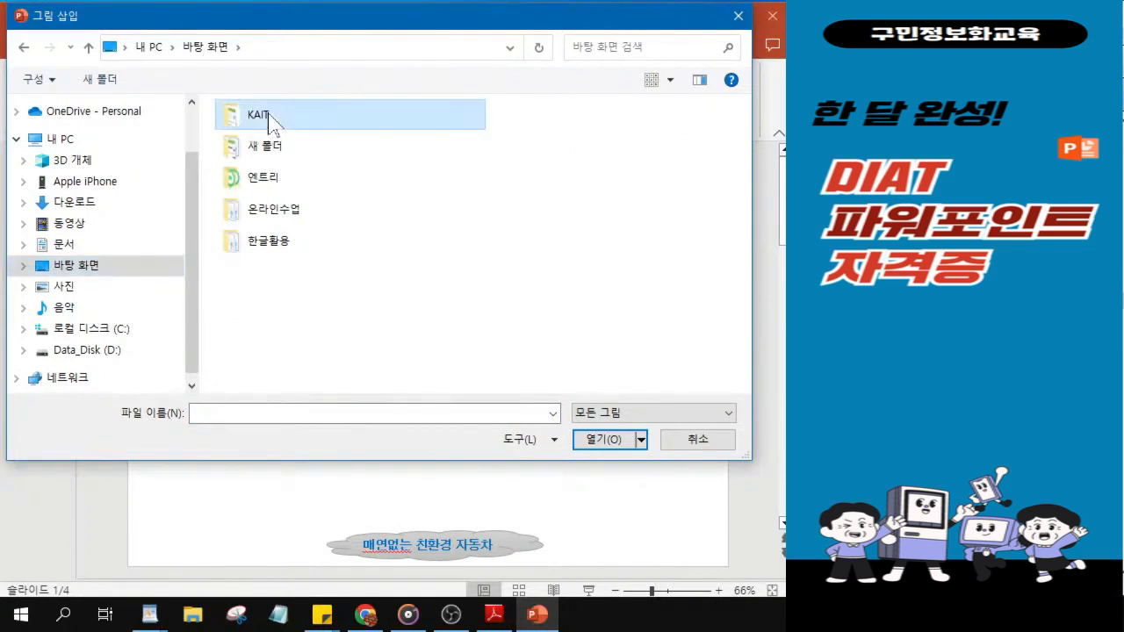
{"action": "left_click_drag", "start_coordinate": [548, 106], "coordinate": [593, 110]}
{"action": "left_click", "coordinate": [538, 244]}
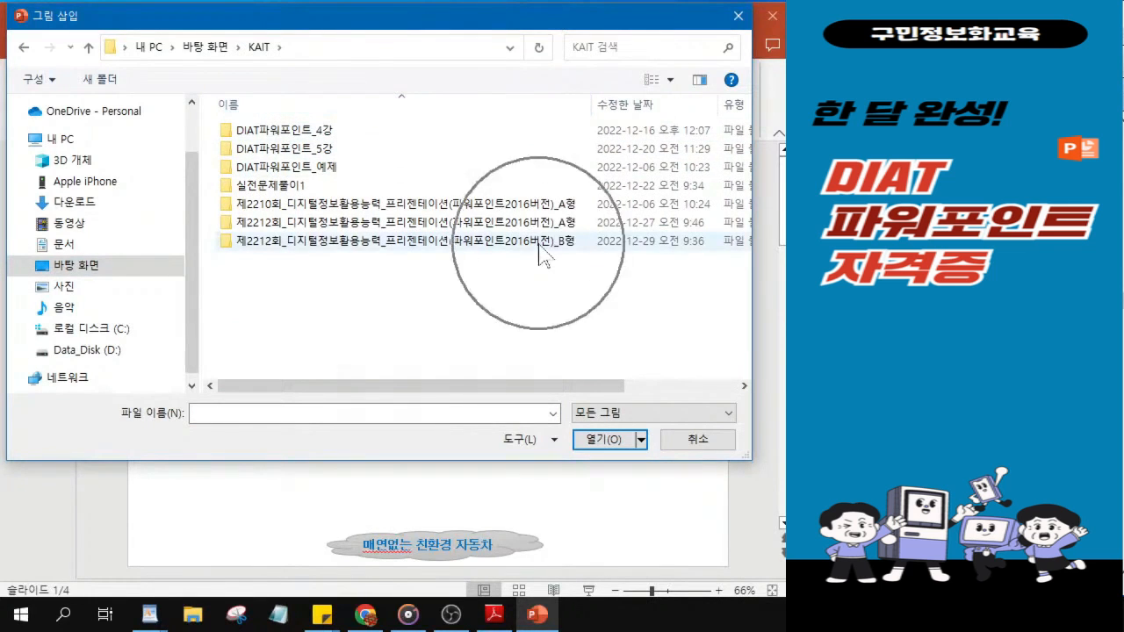
{"action": "left_click", "coordinate": [360, 246]}
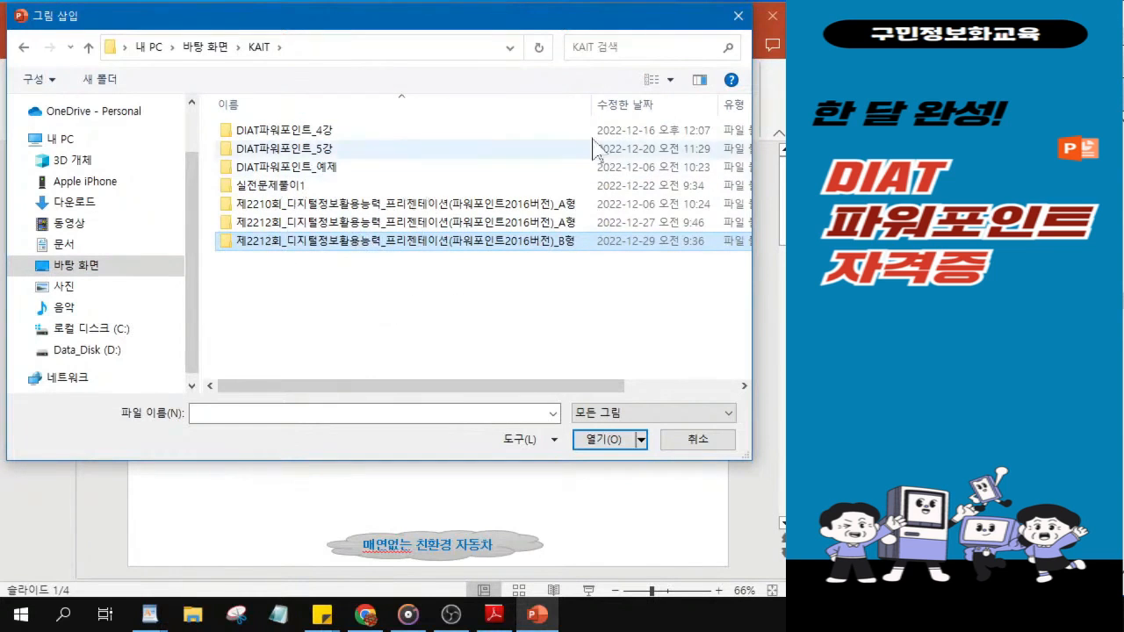
{"action": "left_click_drag", "start_coordinate": [591, 105], "coordinate": [526, 109]}
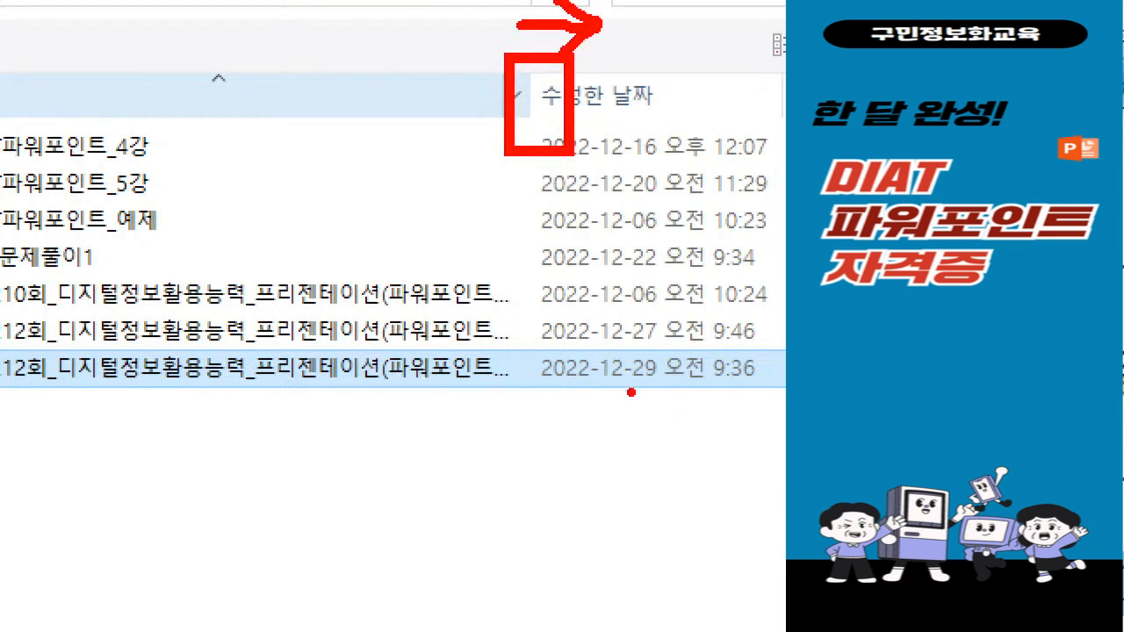
{"action": "left_click_drag", "start_coordinate": [601, 384], "coordinate": [657, 384]}
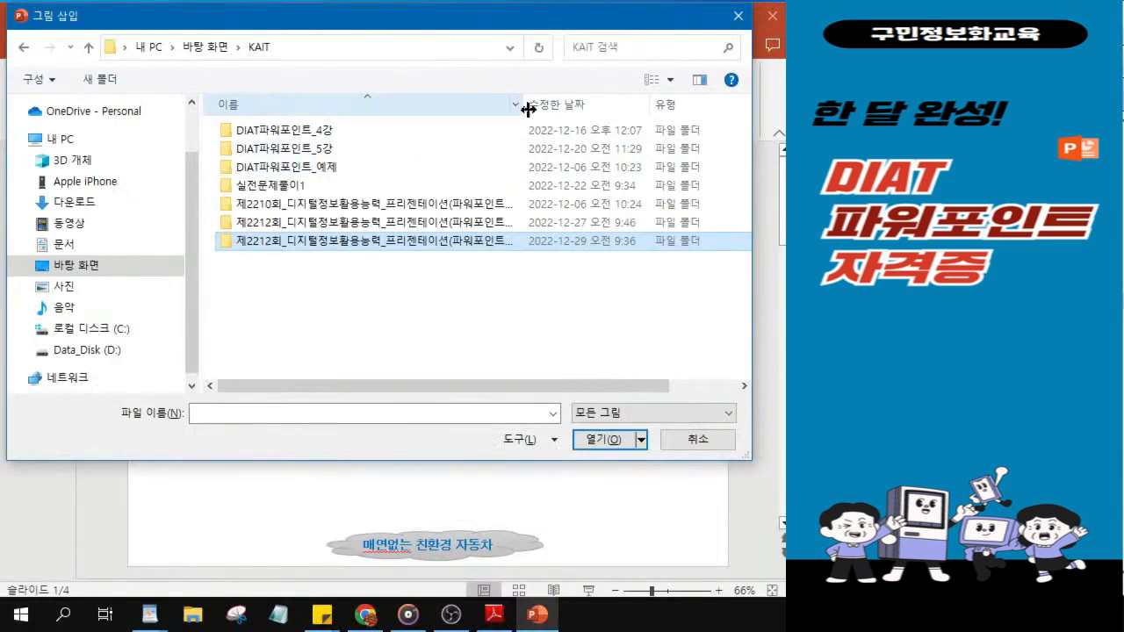
{"action": "left_click_drag", "start_coordinate": [532, 93], "coordinate": [701, 93]}
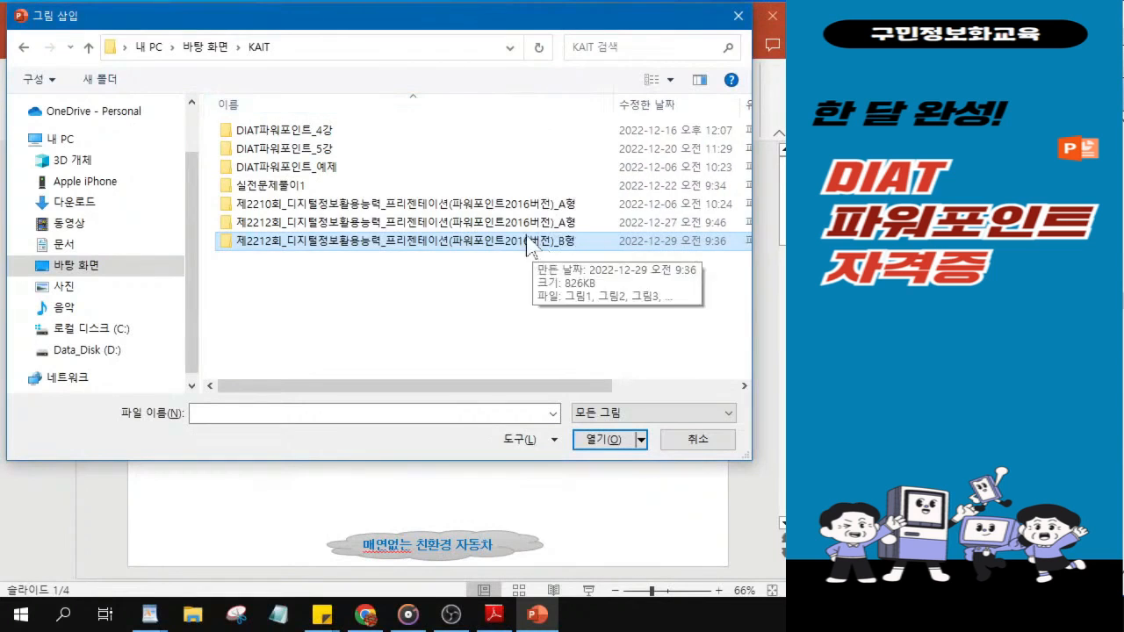
- Open the 제2212회_디지털정보활용능력_프리젠테이션(파워포인트2016버전)_B형 folder and insert the picture 그림1 on slide 1
{"action": "key", "text": "ctrl"}
{"action": "key", "text": "ctrl"}
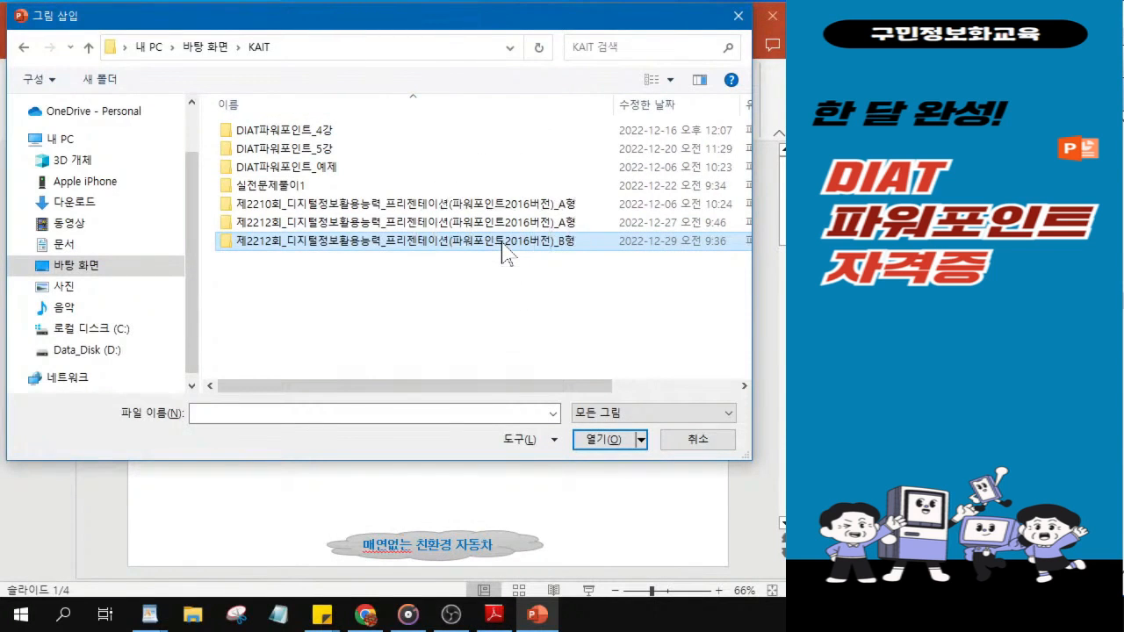
{"action": "double_click", "coordinate": [505, 250]}
{"action": "left_click", "coordinate": [270, 170]}
{"action": "key", "text": "ctrl"}
{"action": "key", "text": "ctrl"}
{"action": "left_click", "coordinate": [613, 443]}
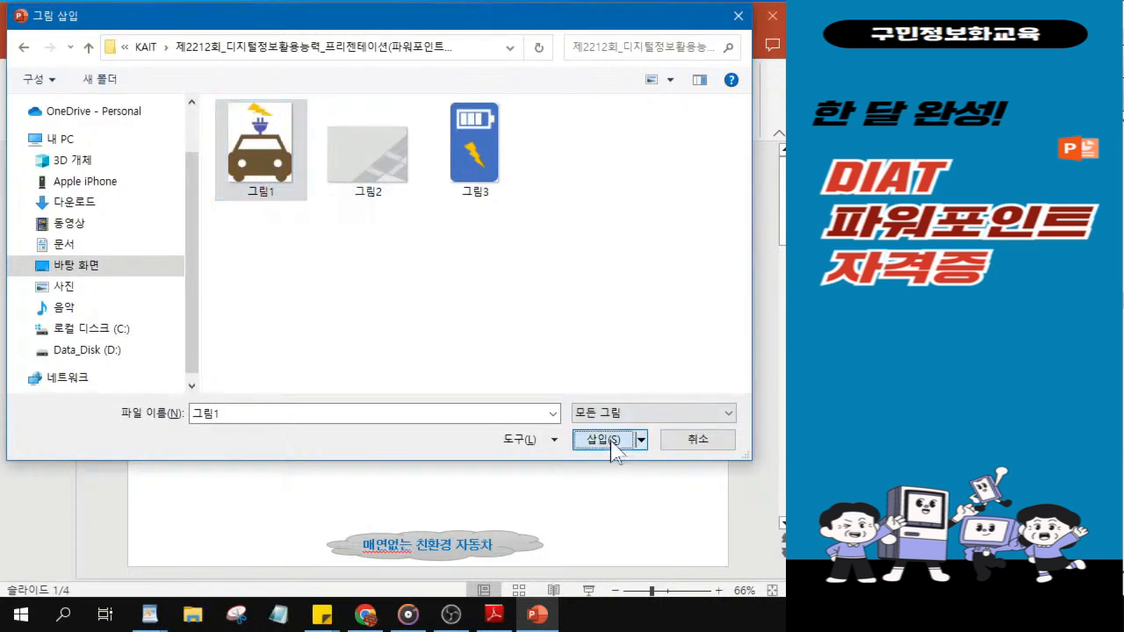
{"action": "key", "text": "ctrl"}
{"action": "left_click", "coordinate": [604, 440]}
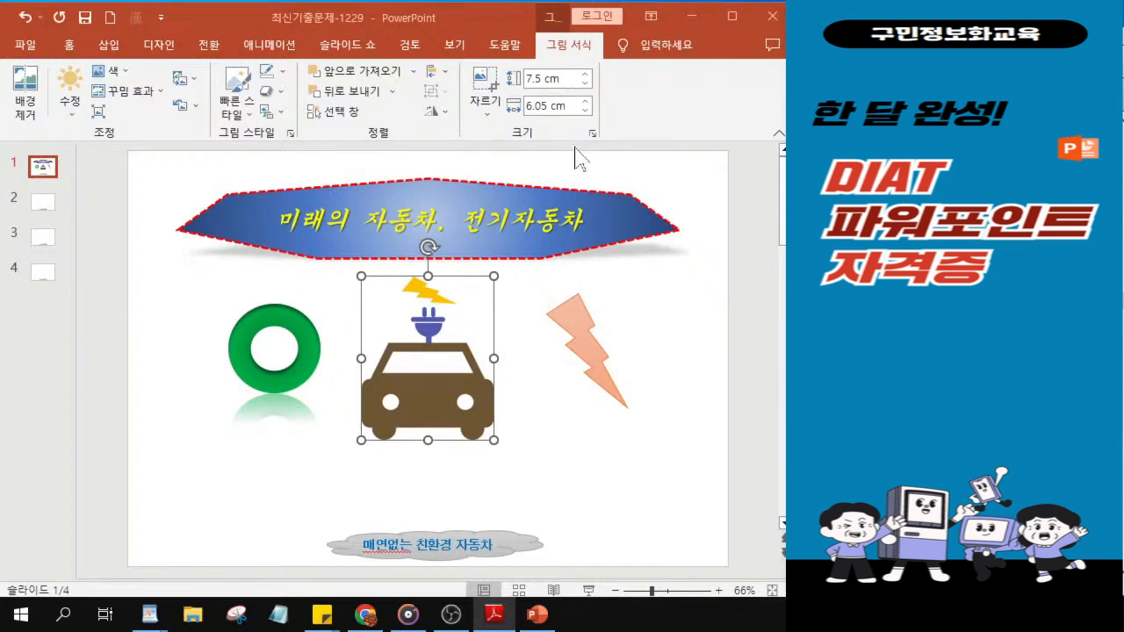
- Open the car picture's size formatting options and turn off the locked aspect ratio (가로 세로 비율 고정)
{"action": "right_click", "coordinate": [406, 309]}
{"action": "left_click", "coordinate": [469, 557]}
{"action": "left_click", "coordinate": [471, 562]}
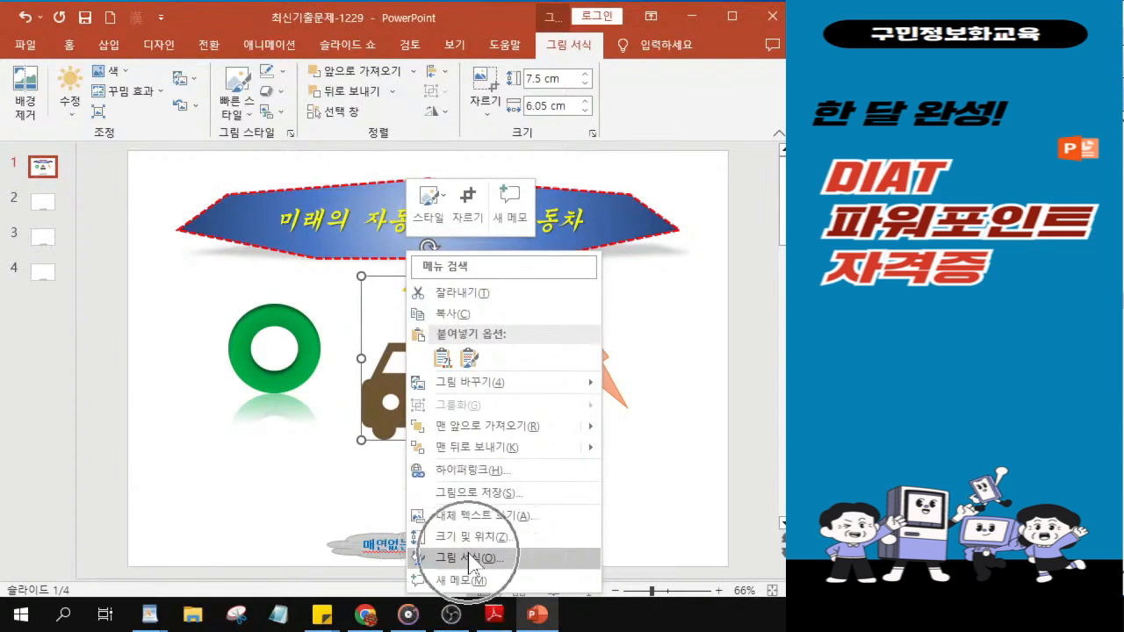
{"action": "left_click", "coordinate": [472, 562]}
{"action": "left_click", "coordinate": [471, 562]}
{"action": "right_click", "coordinate": [445, 363]}
{"action": "left_click", "coordinate": [449, 328]}
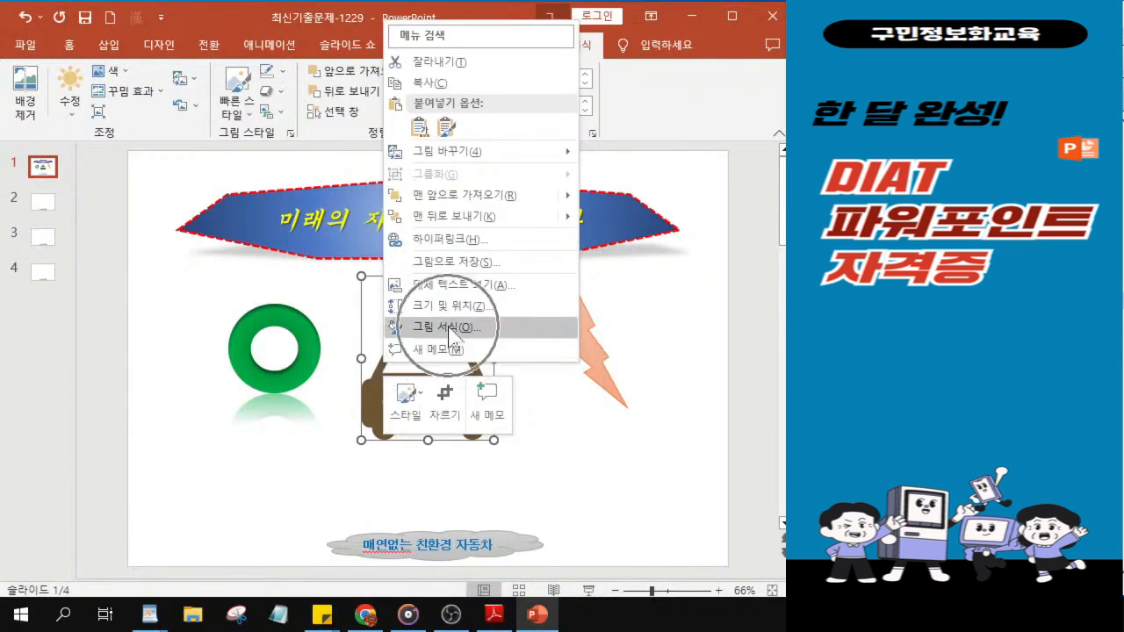
{"action": "left_click", "coordinate": [448, 327]}
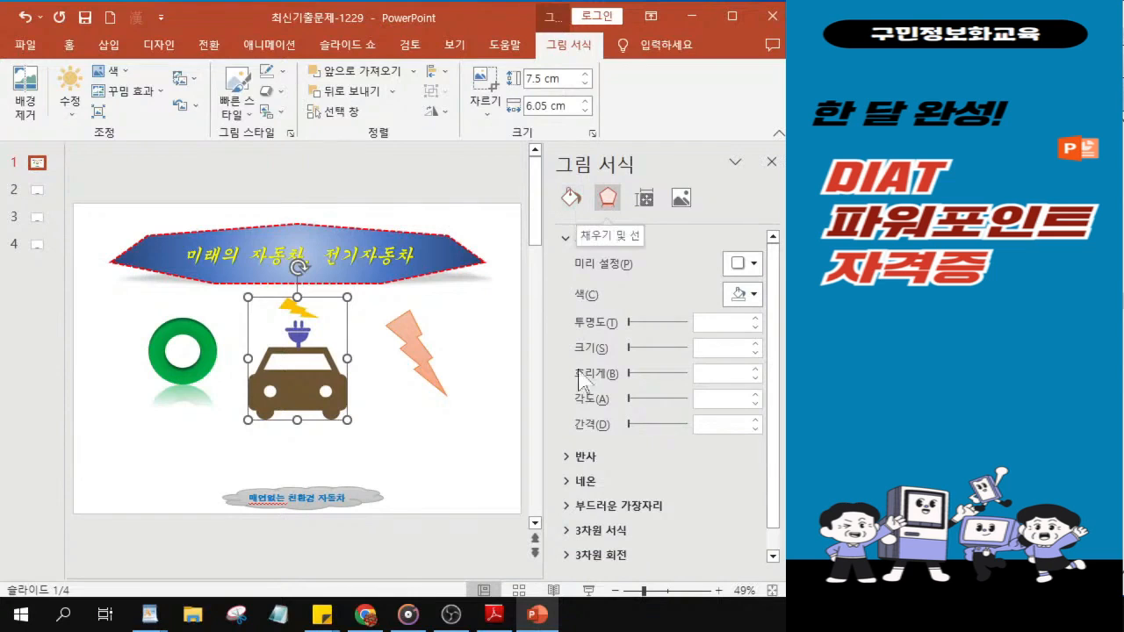
{"action": "left_click", "coordinate": [650, 202]}
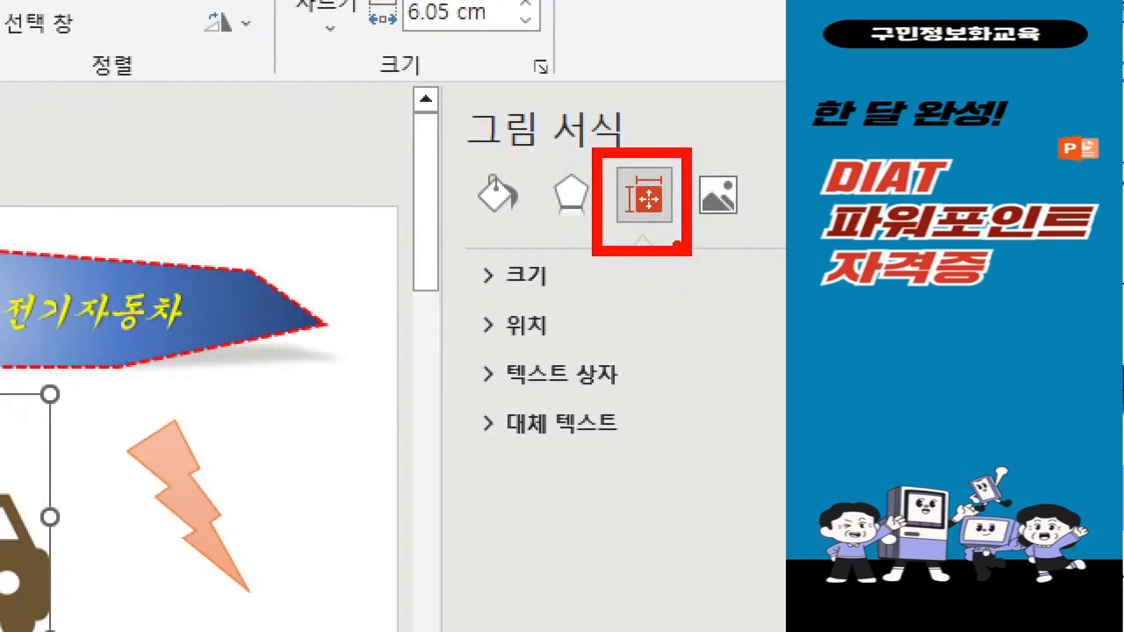
{"action": "mouse_move", "coordinate": [627, 121]}
{"action": "left_mouse_down"}
{"action": "mouse_move", "coordinate": [654, 142]}
{"action": "mouse_move", "coordinate": [702, 104]}
{"action": "left_mouse_up"}
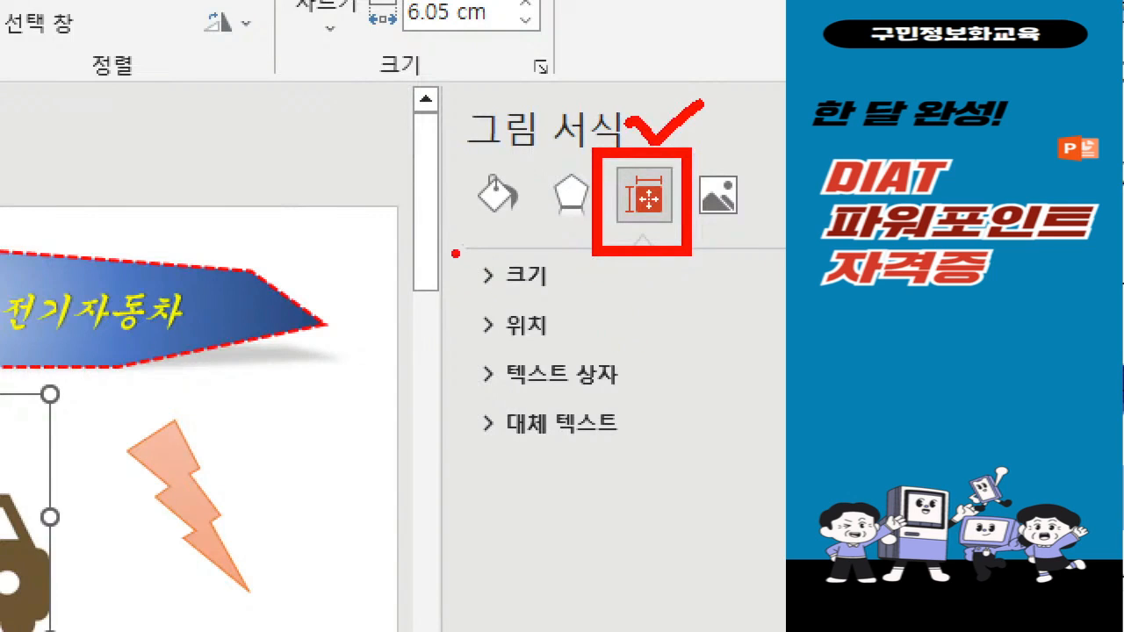
{"action": "left_click_drag", "start_coordinate": [458, 250], "coordinate": [576, 311]}
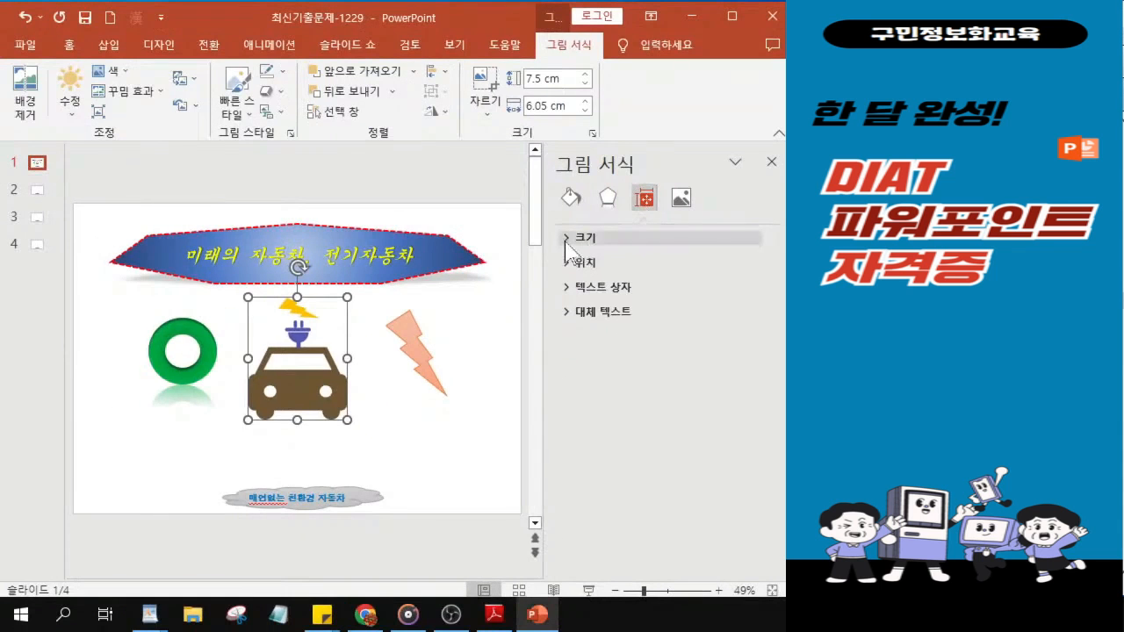
{"action": "left_click", "coordinate": [566, 243]}
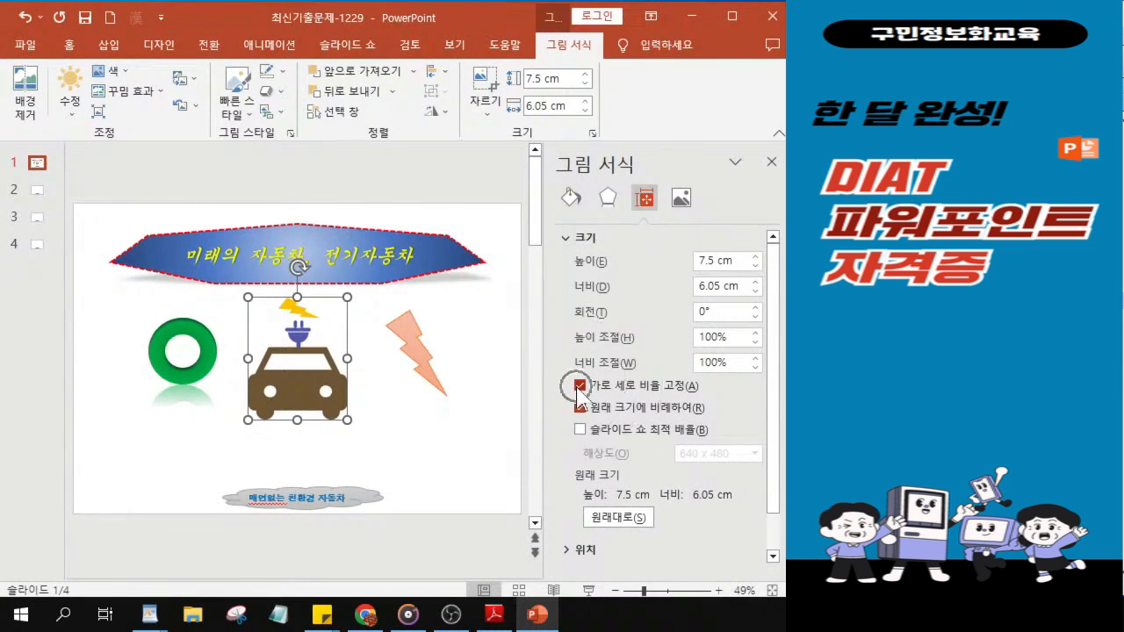
{"action": "left_click", "coordinate": [578, 386]}
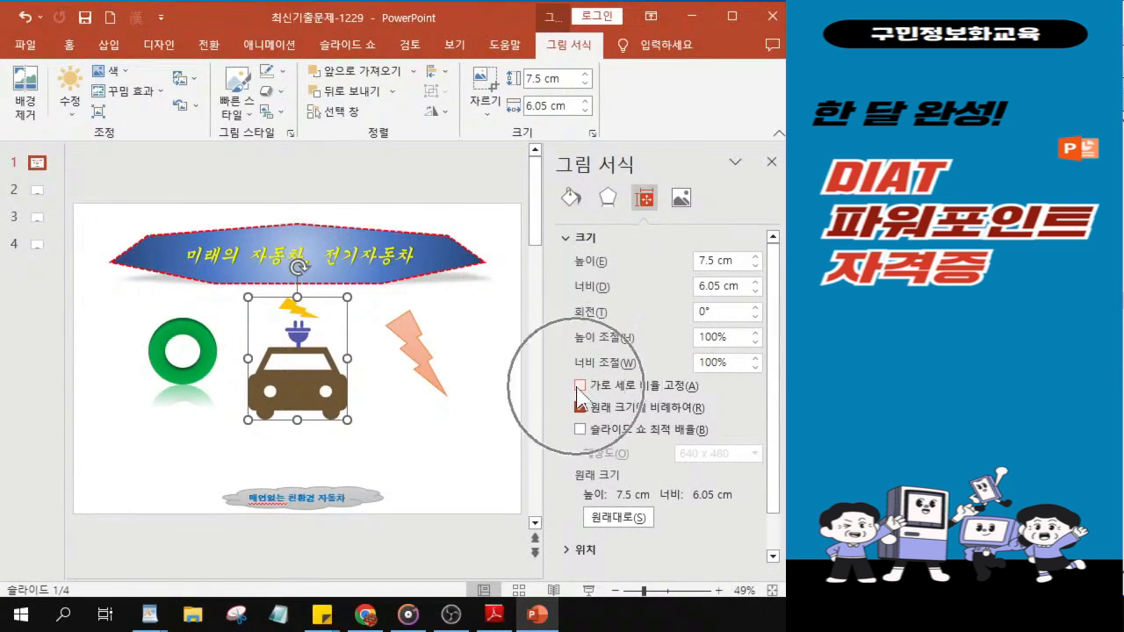
{"action": "left_click", "coordinate": [713, 261]}
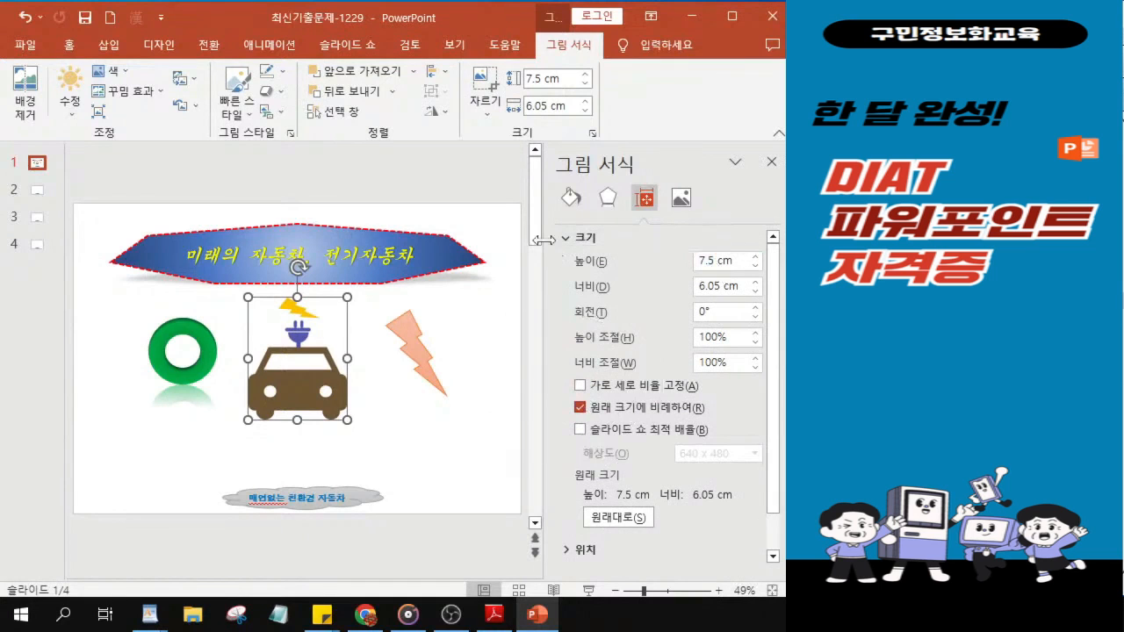
{"action": "key", "text": "Tab"}
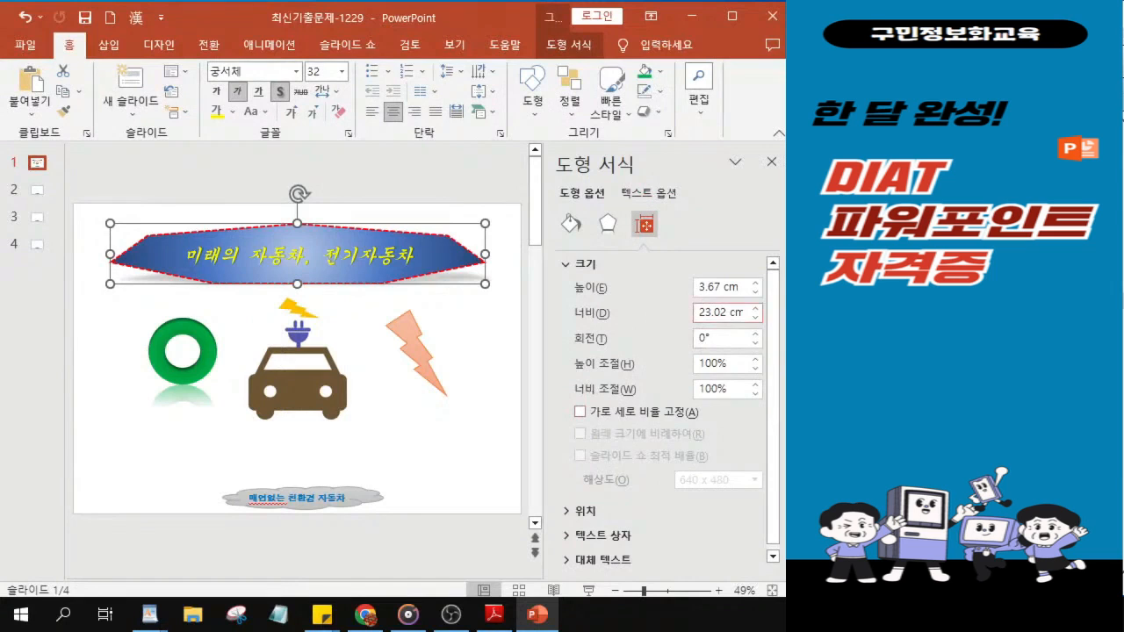
{"action": "double_click", "coordinate": [709, 287]}
{"action": "type", "text": "8"}
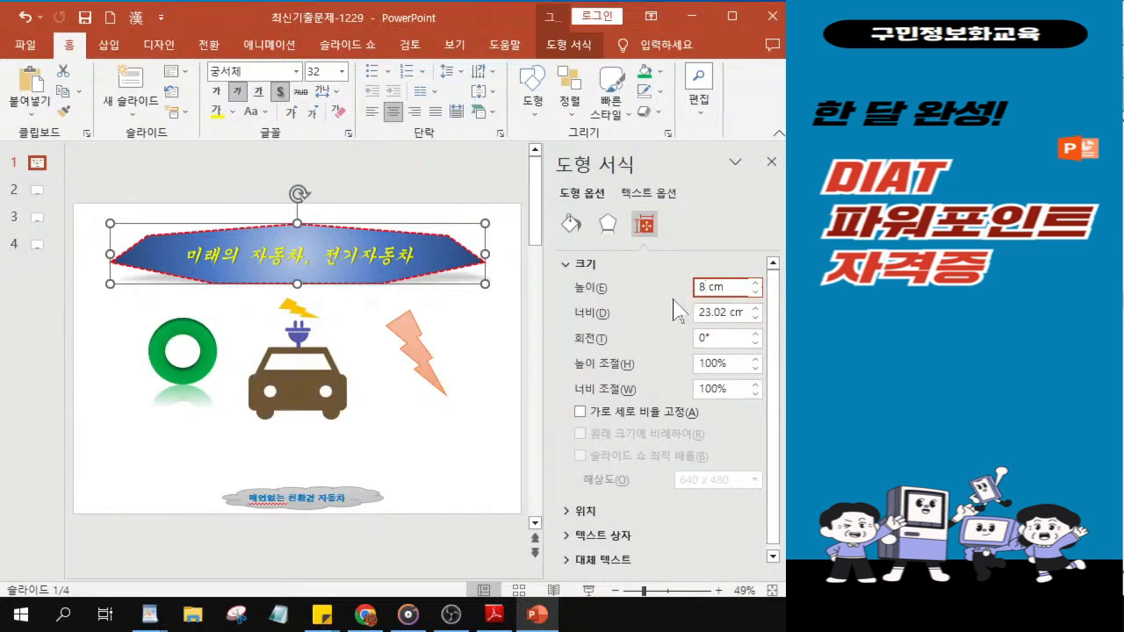
{"action": "key", "text": "ctrl+z"}
- Set the car picture's height to 8 cm and width to 6 cm, and nudge it into place below the heptagon
{"action": "left_click", "coordinate": [293, 396]}
{"action": "left_click", "coordinate": [705, 261]}
{"action": "double_click", "coordinate": [705, 261]}
{"action": "type", "text": "8"}
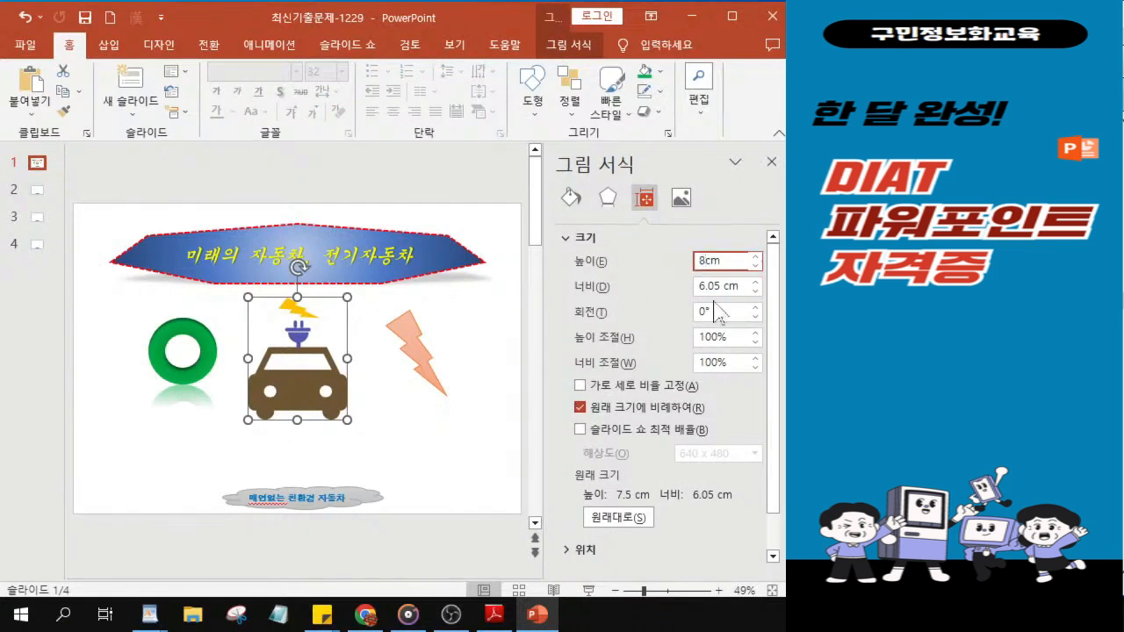
{"action": "key", "text": "shift+Home"}
{"action": "type", "text": "6"}
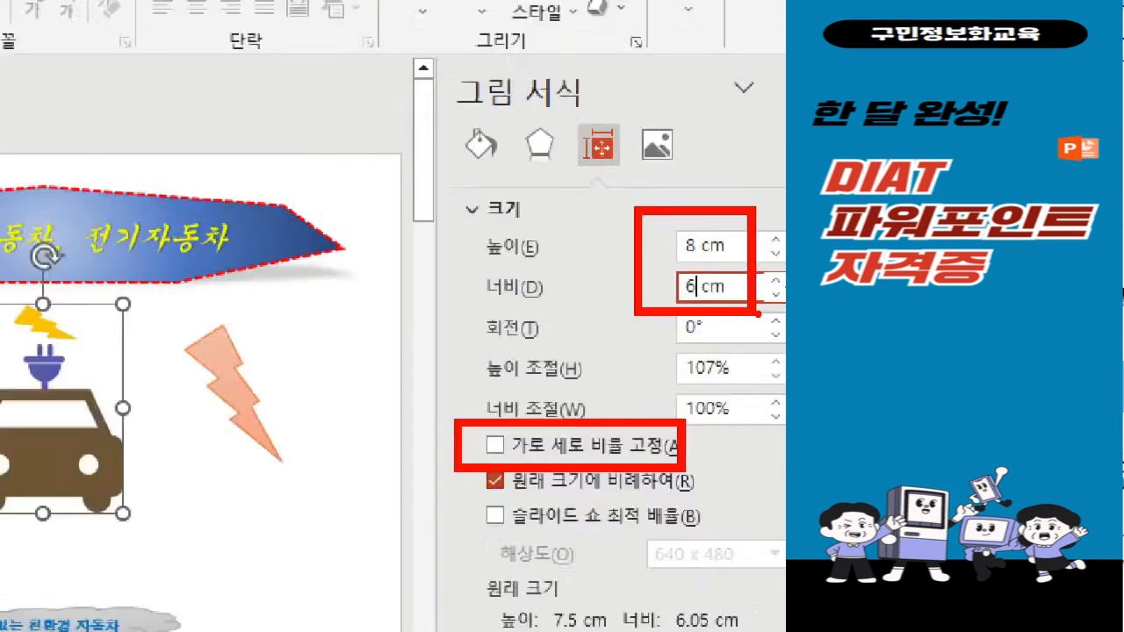
{"action": "key", "text": "Return"}
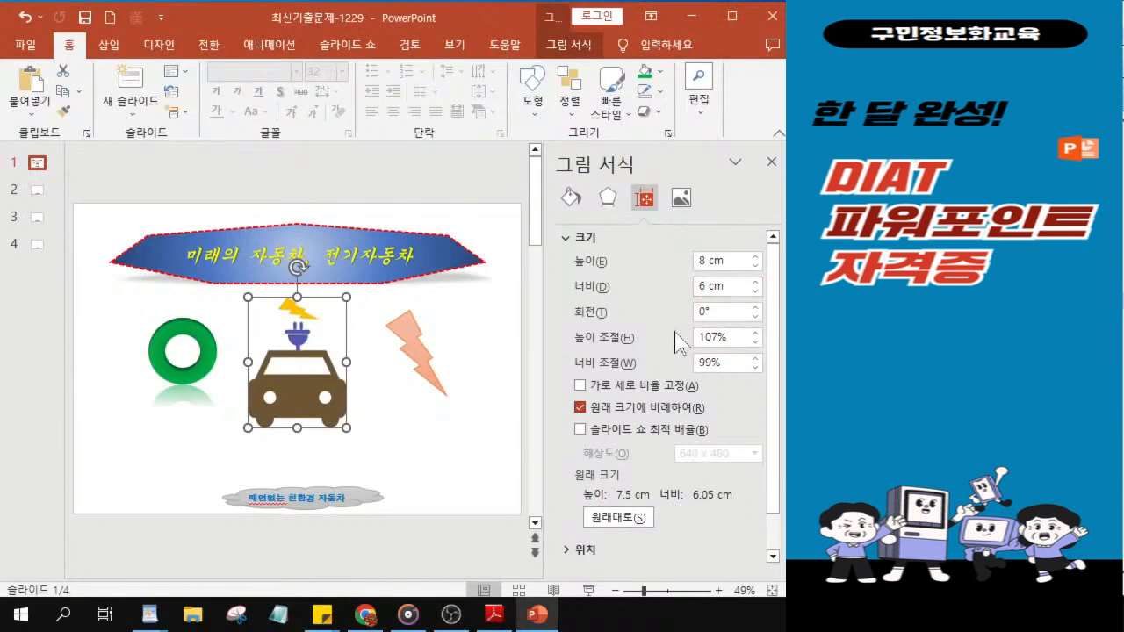
{"action": "left_click_drag", "start_coordinate": [314, 398], "coordinate": [314, 367]}
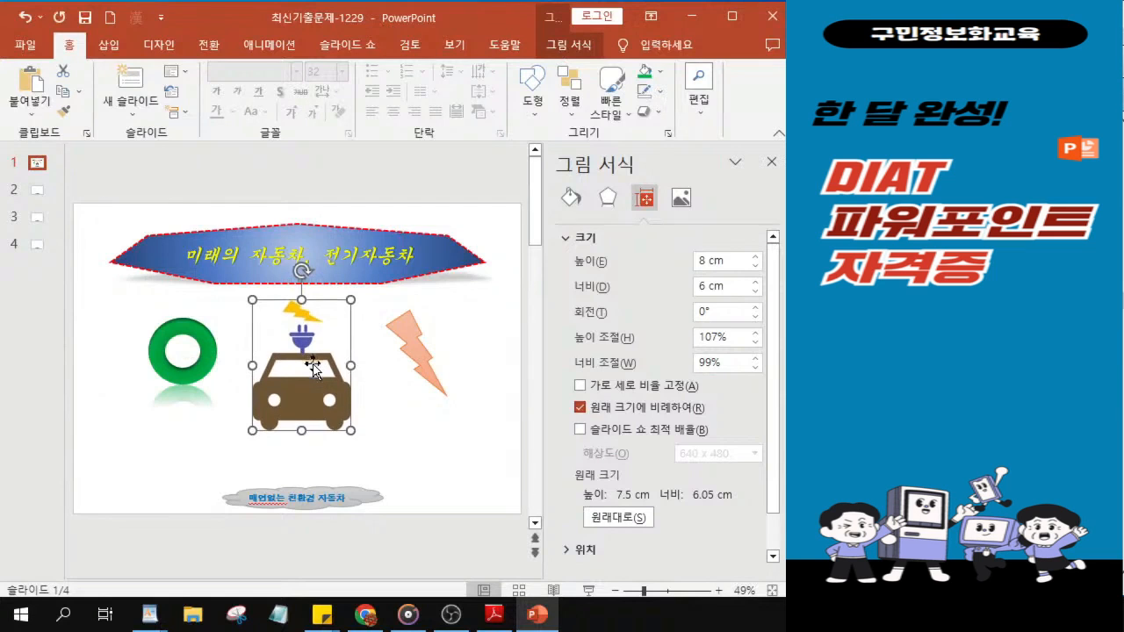
{"action": "left_click", "coordinate": [771, 162]}
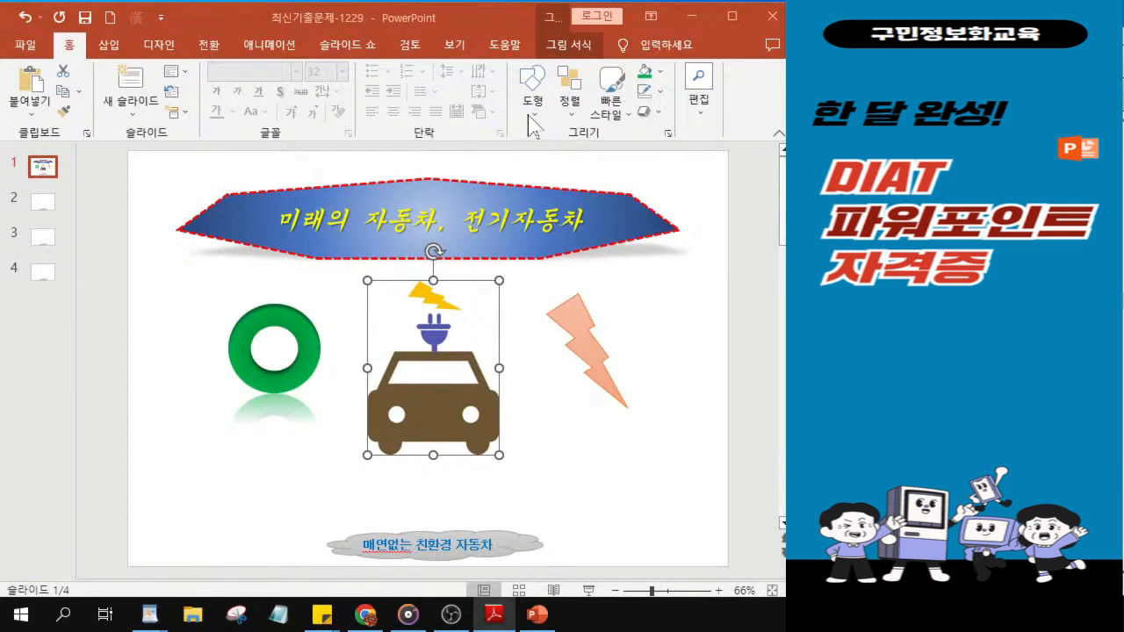
- Draw a wide horizontal text box between the car picture and the cloud shape
{"action": "left_click", "coordinate": [68, 44]}
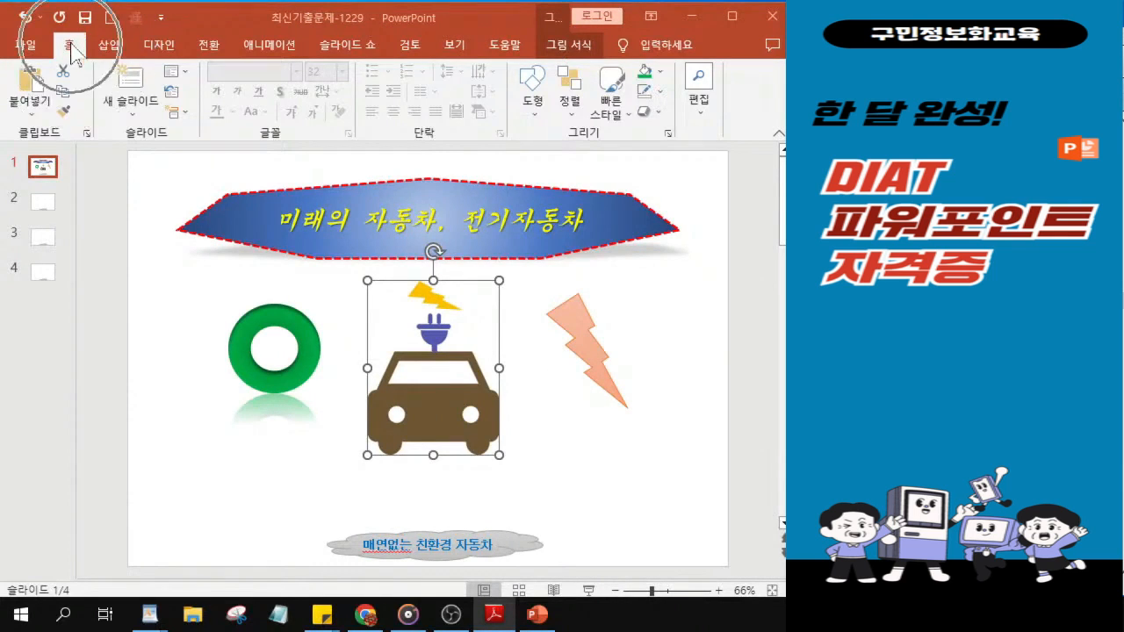
{"action": "left_click", "coordinate": [531, 106]}
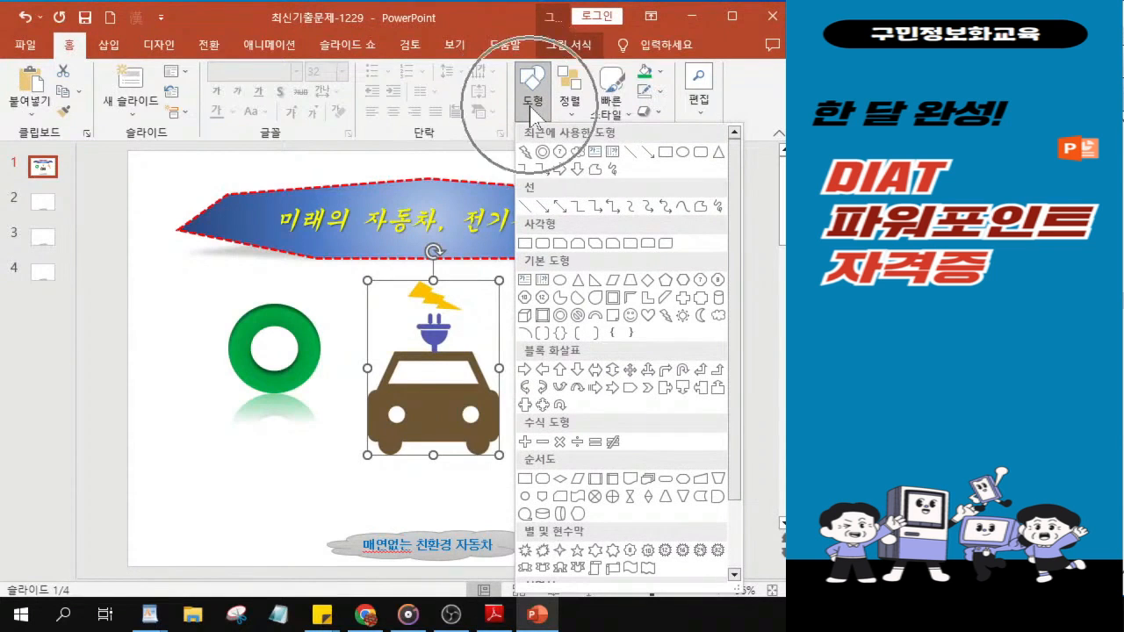
{"action": "left_click", "coordinate": [524, 281]}
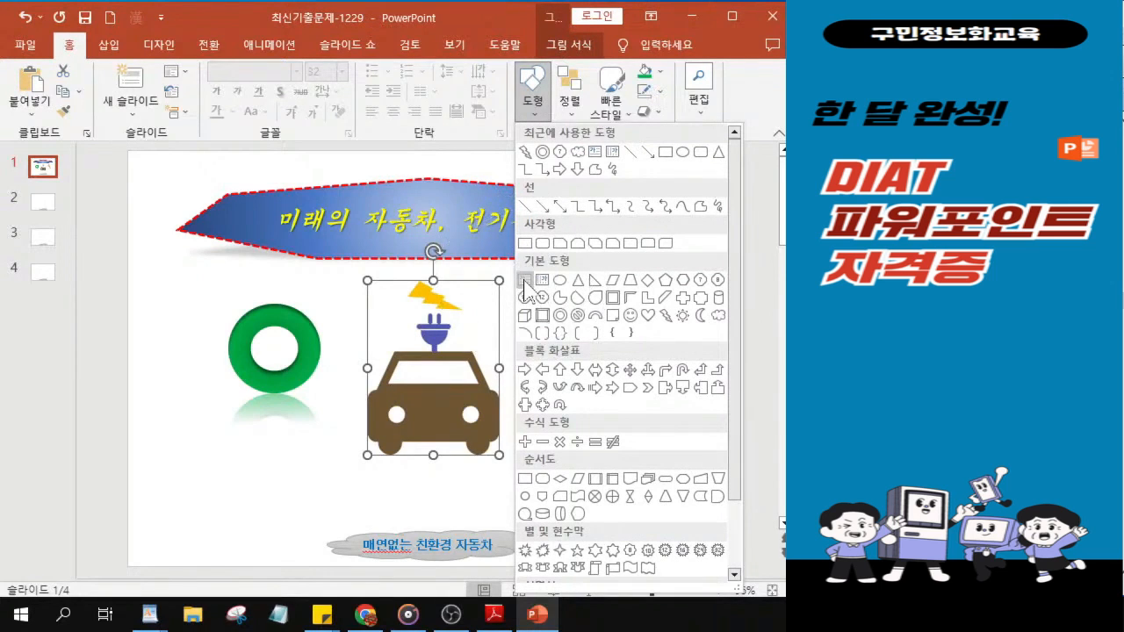
{"action": "left_click", "coordinate": [524, 281]}
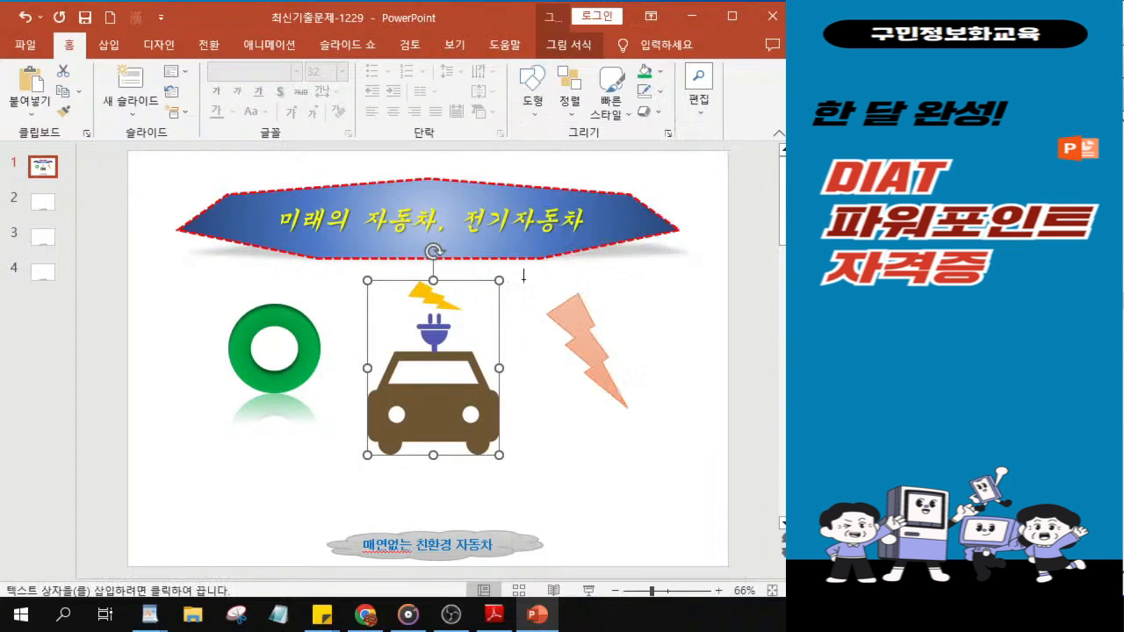
{"action": "left_click_drag", "start_coordinate": [261, 459], "coordinate": [627, 516]}
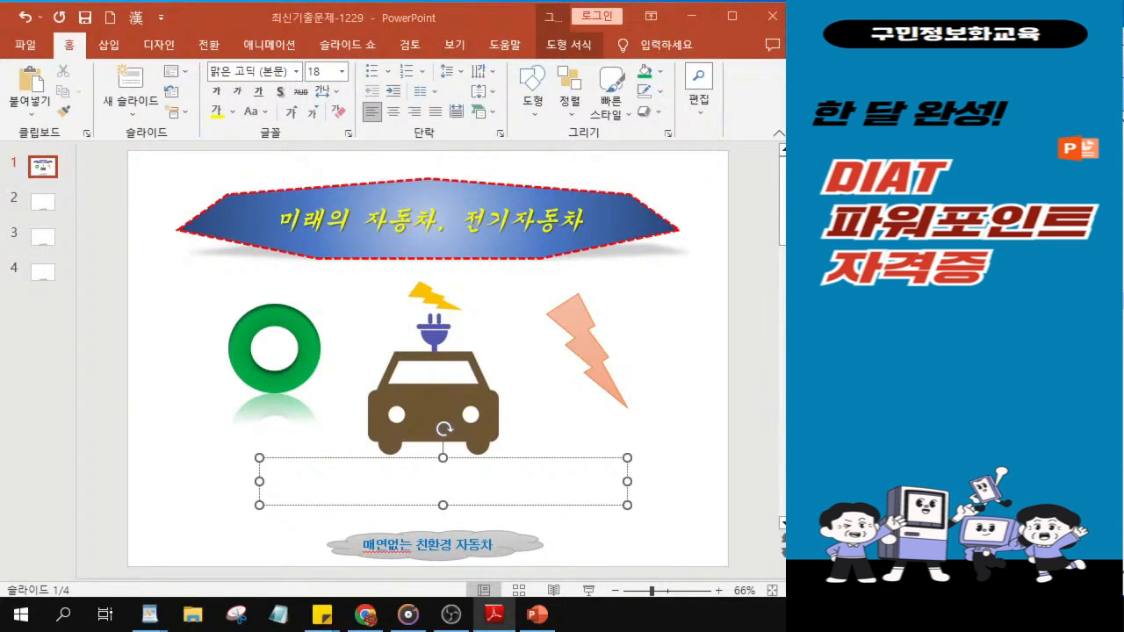
- Enter "석유 연료와 엔진을" in the empty text box below the car picture, correcting the mistyped syllables
{"action": "scroll", "coordinate": [401, 491], "scroll_direction": "up", "scroll_amount": 8, "text": "ctrl"}
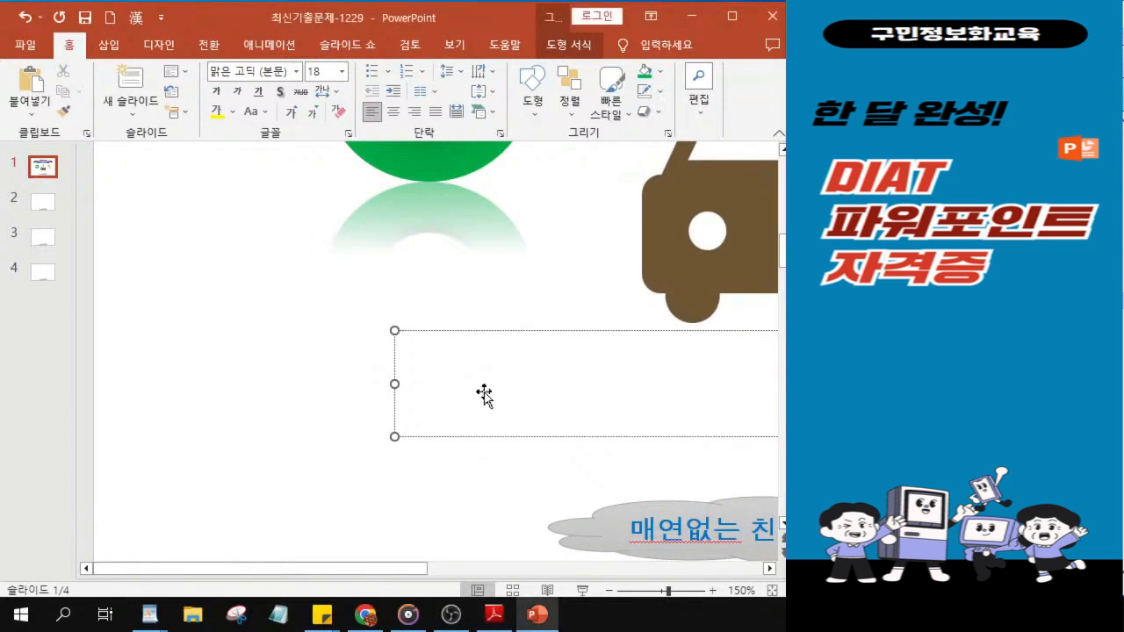
{"action": "type", "text": "석"}
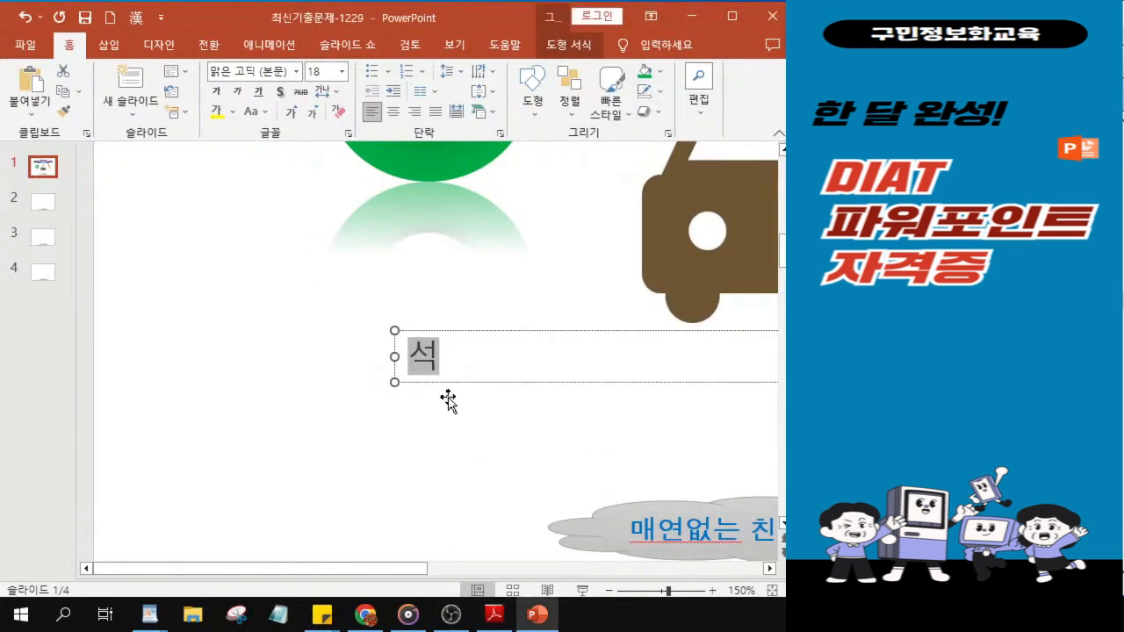
{"action": "type", "text": "유 욘ㄹ"}
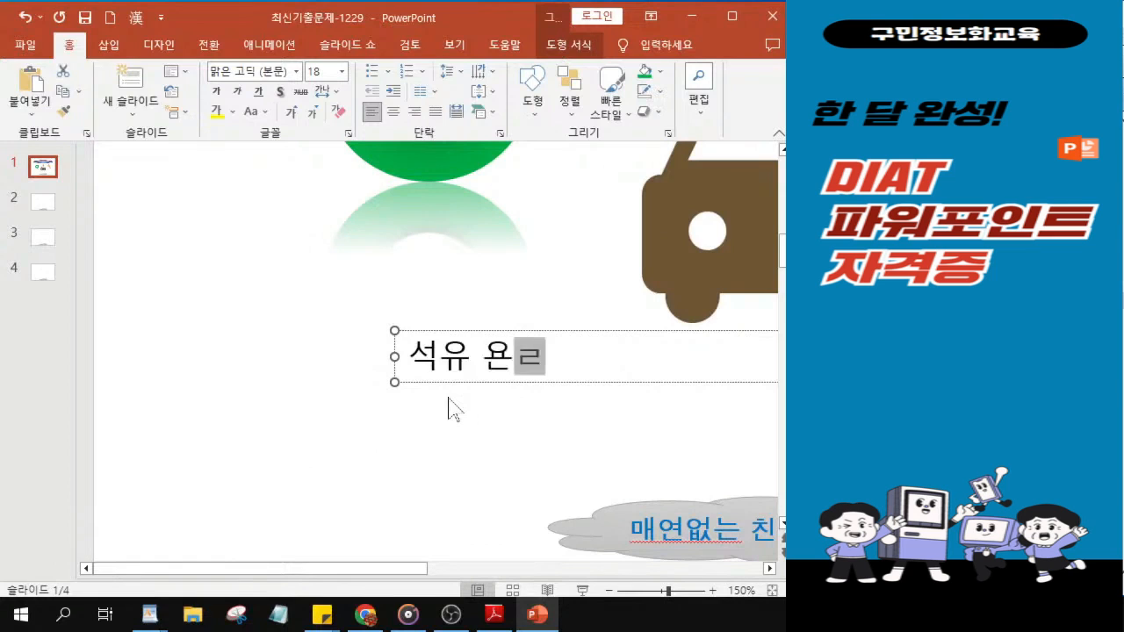
{"action": "key", "text": "BackSpace"}
{"action": "key", "text": "BackSpace"}
{"action": "key", "text": "BackSpace"}
{"action": "type", "text": "연"}
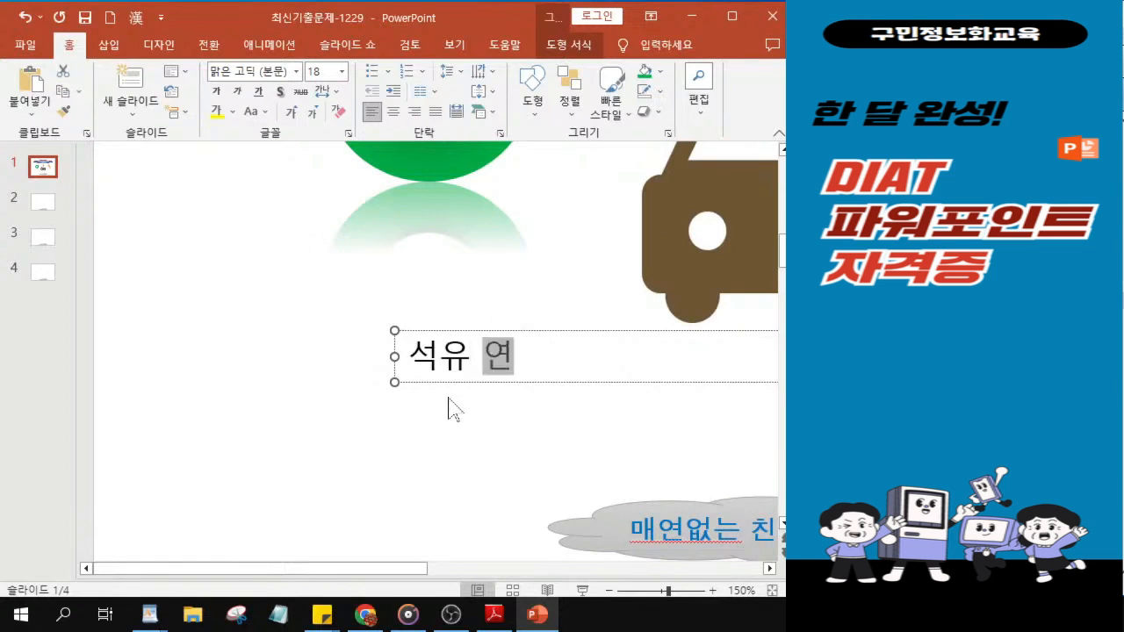
{"action": "type", "text": "료와 엔진을"}
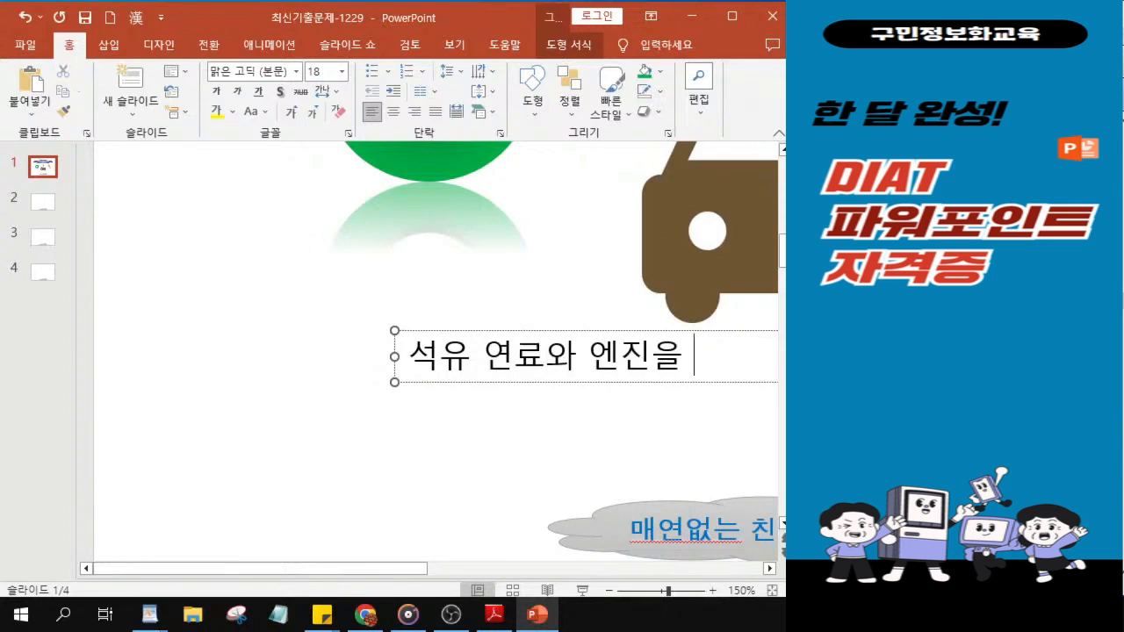
- Complete the text box's sentence with "사용하지 않는 자동차" after 엔진을
{"action": "key", "text": "alt+Tab"}
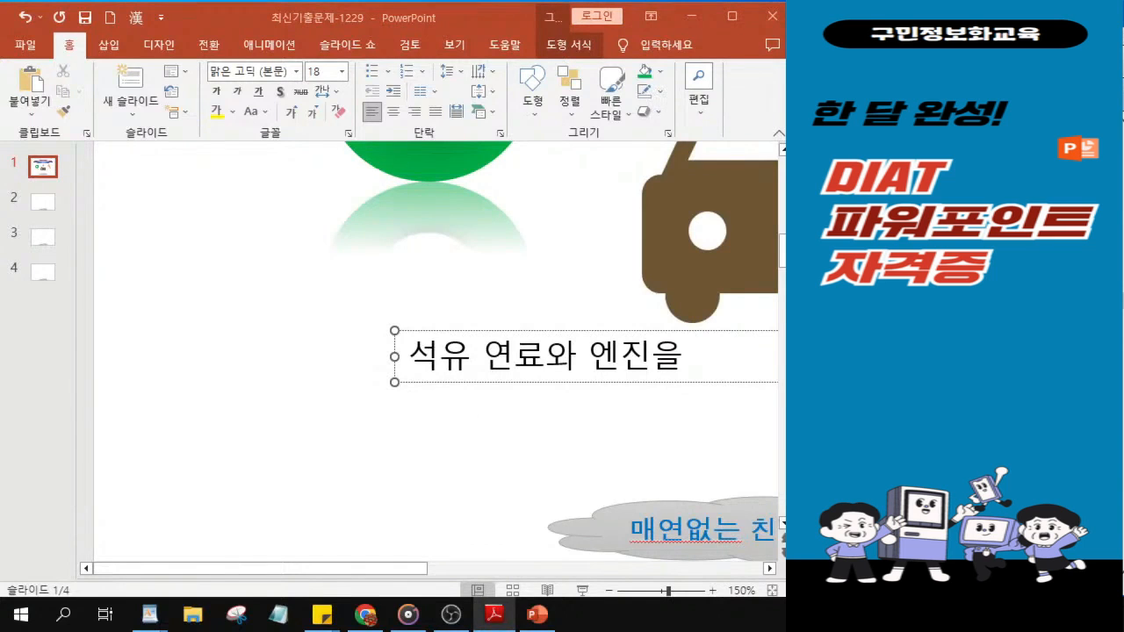
{"action": "left_click", "coordinate": [700, 359]}
{"action": "type", "text": "사용하지"}
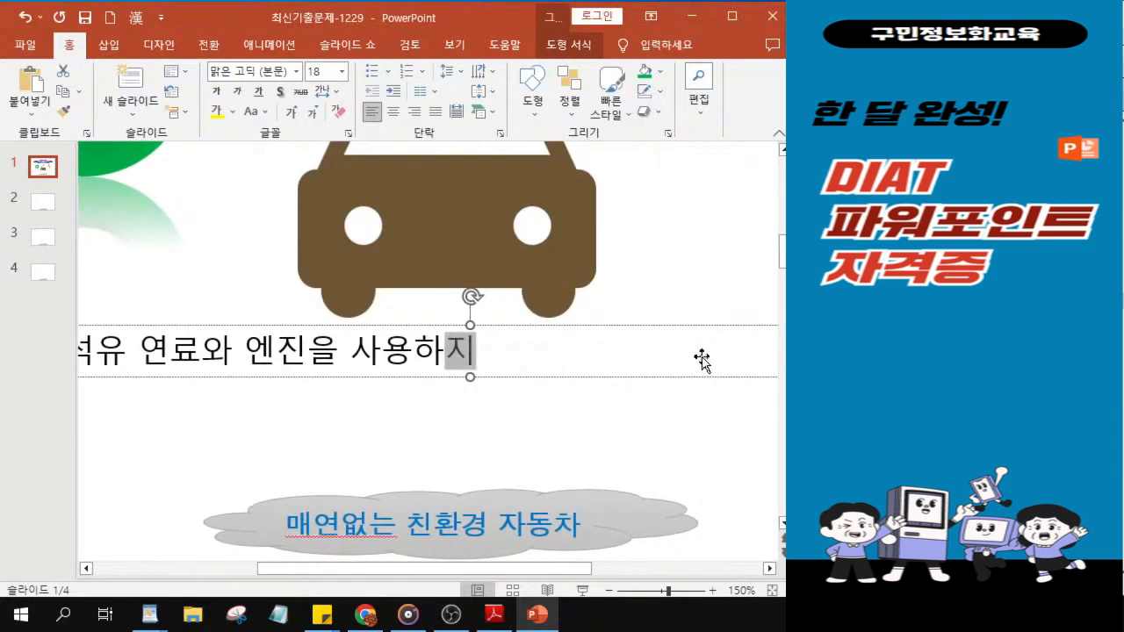
{"action": "type", "text": " 않"}
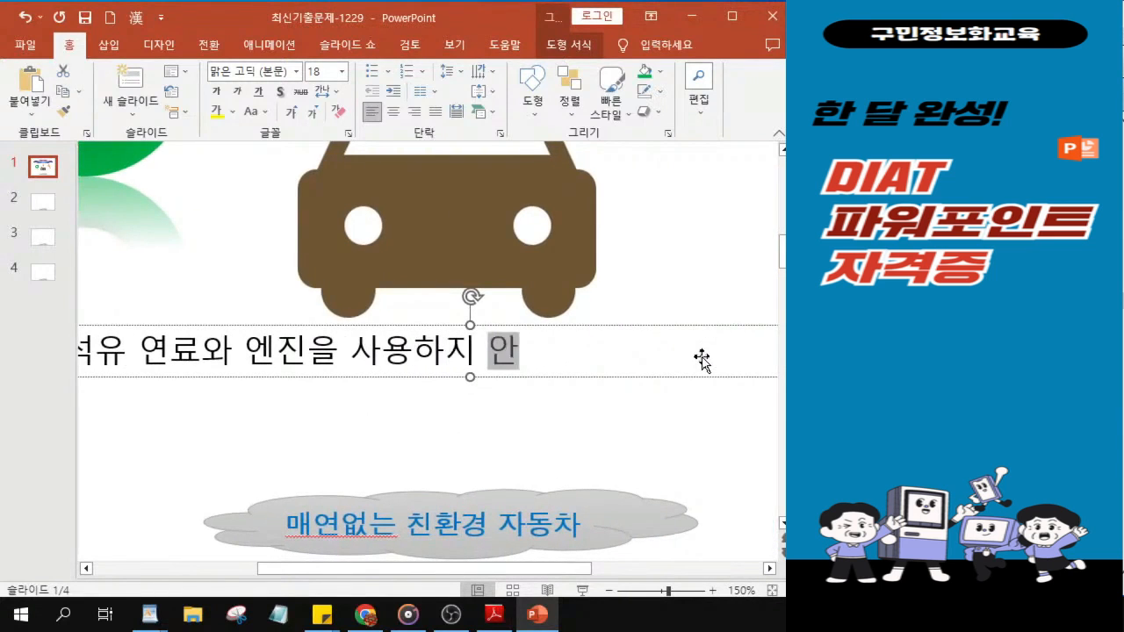
{"action": "type", "text": "는 "}
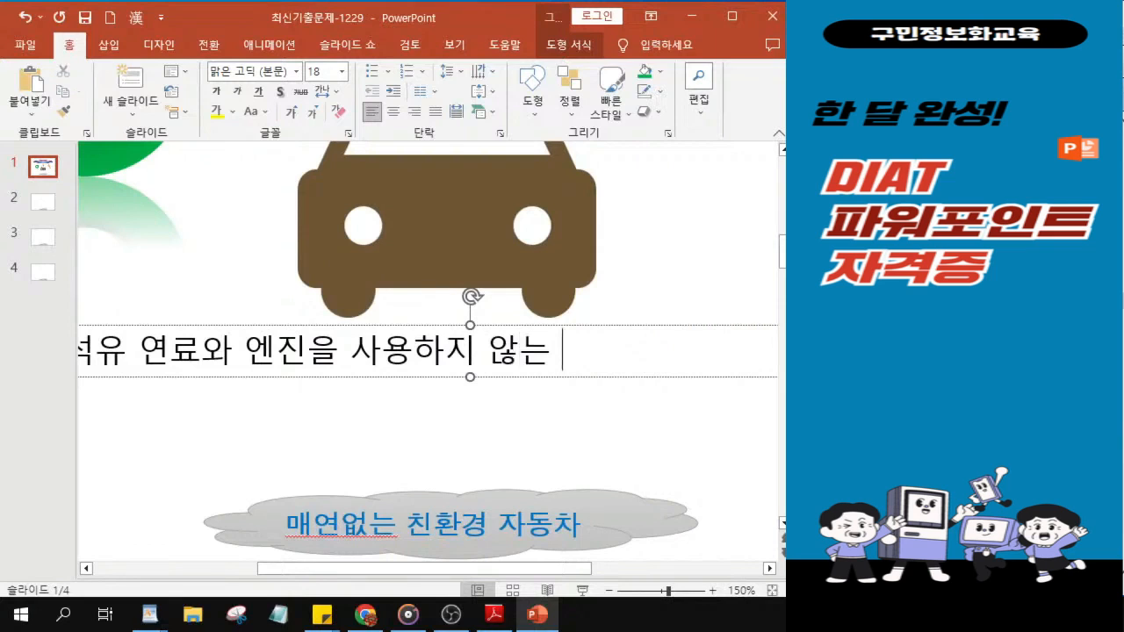
{"action": "type", "text": "잔오차"}
{"action": "key", "text": "BackSpace"}
{"action": "key", "text": "BackSpace"}
{"action": "key", "text": "BackSpace"}
{"action": "key", "text": "BackSpace"}
{"action": "type", "text": "자동차"}
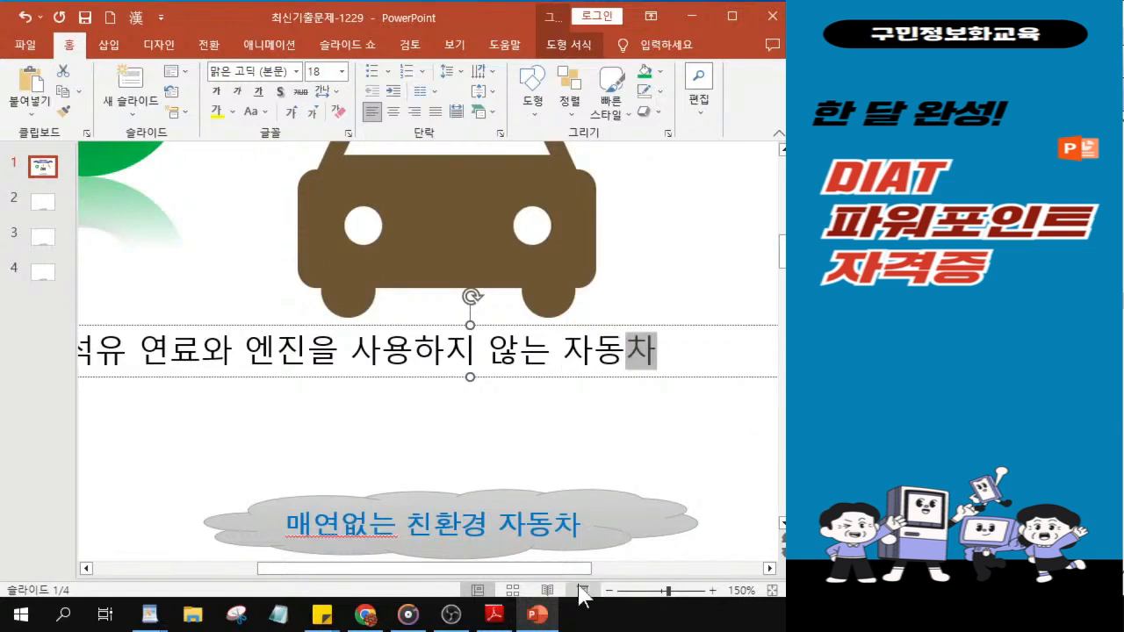
{"action": "scroll", "coordinate": [557, 571], "scroll_direction": "left", "scroll_amount": 2}
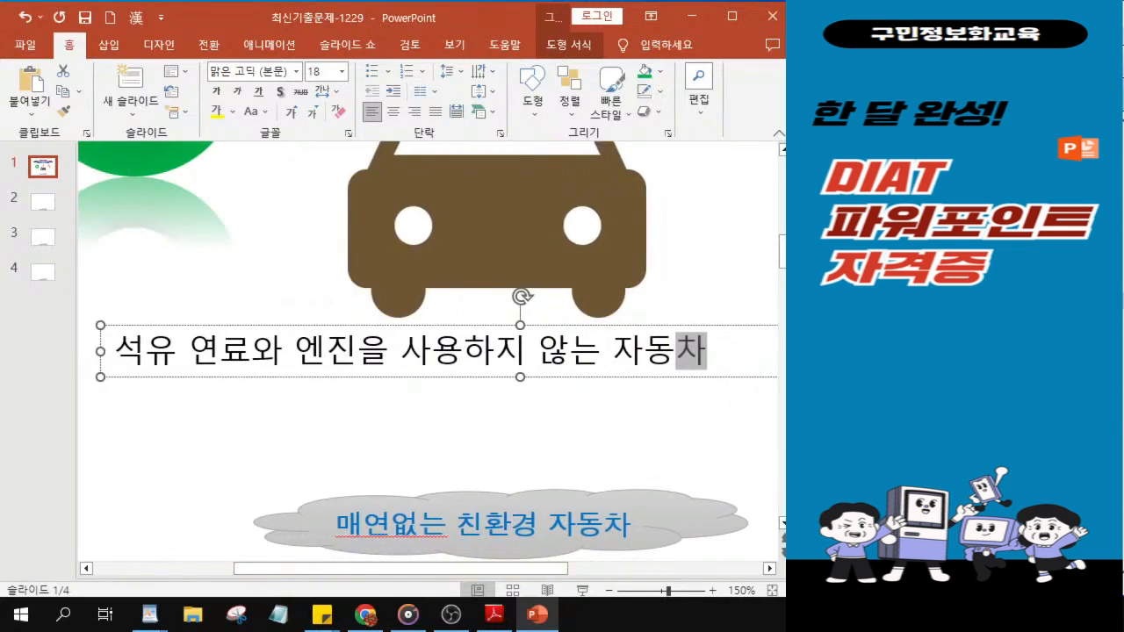
- Collapse the slide thumbnails to widen the editing area and set the whole text box's font to 돋움
{"action": "left_click", "coordinate": [495, 615]}
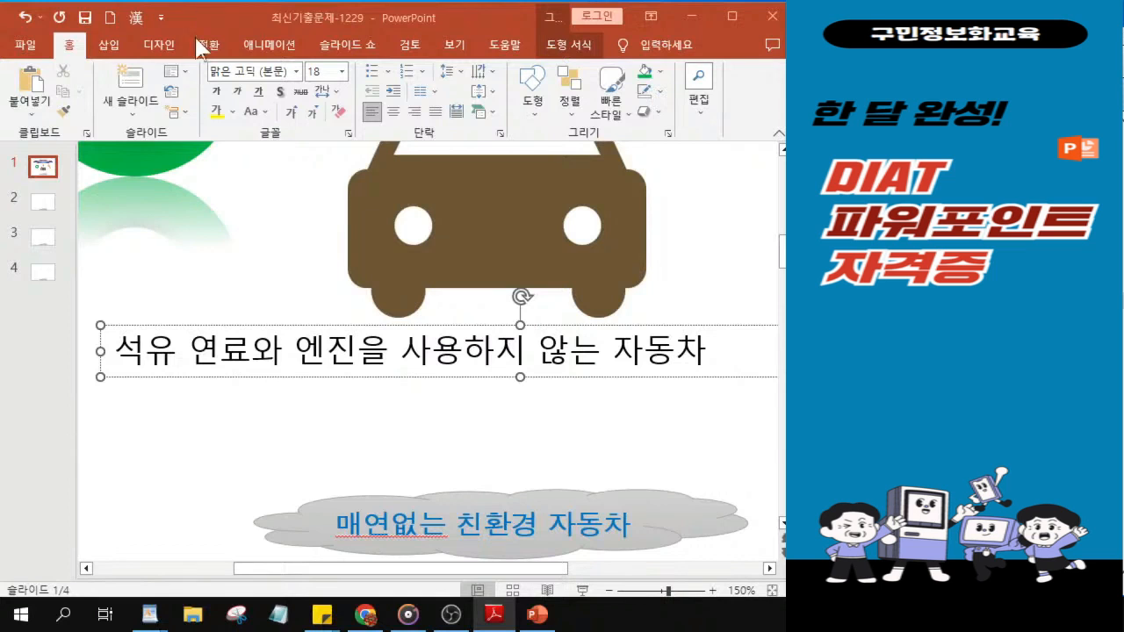
{"action": "left_click_drag", "start_coordinate": [75, 447], "coordinate": [21, 454]}
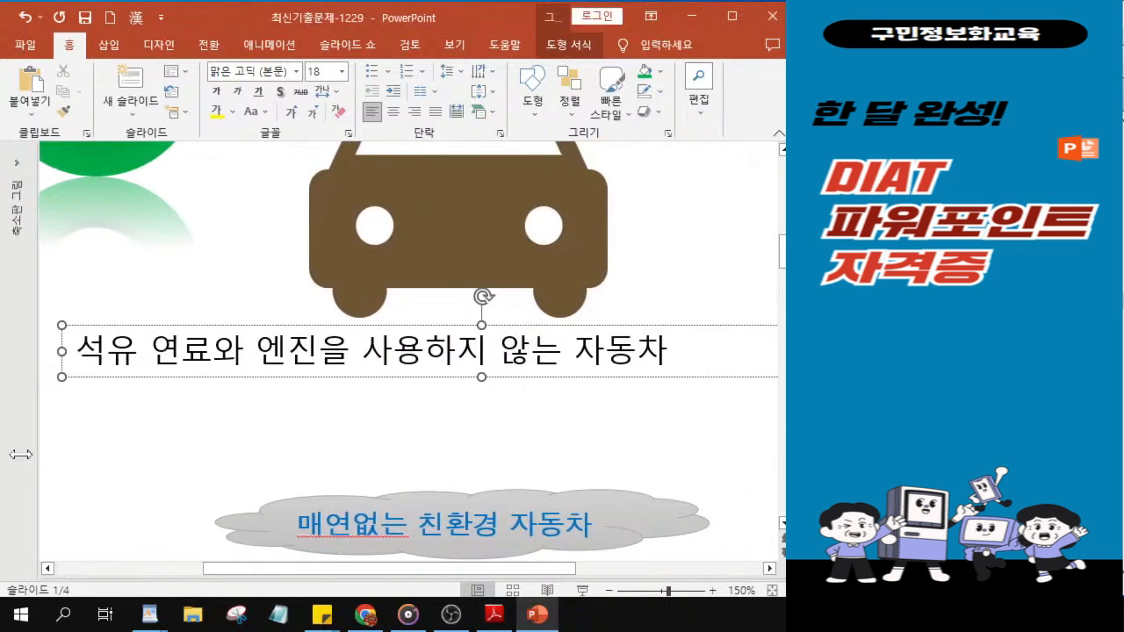
{"action": "left_click", "coordinate": [277, 376]}
{"action": "left_click", "coordinate": [277, 376]}
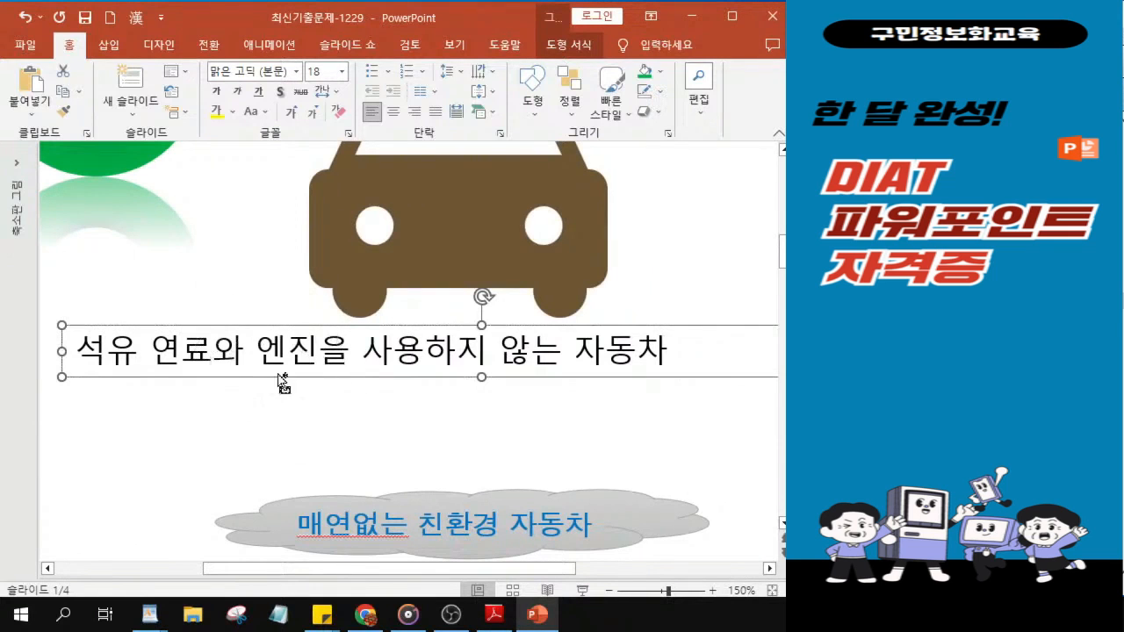
{"action": "left_click", "coordinate": [279, 379]}
{"action": "left_click", "coordinate": [278, 378]}
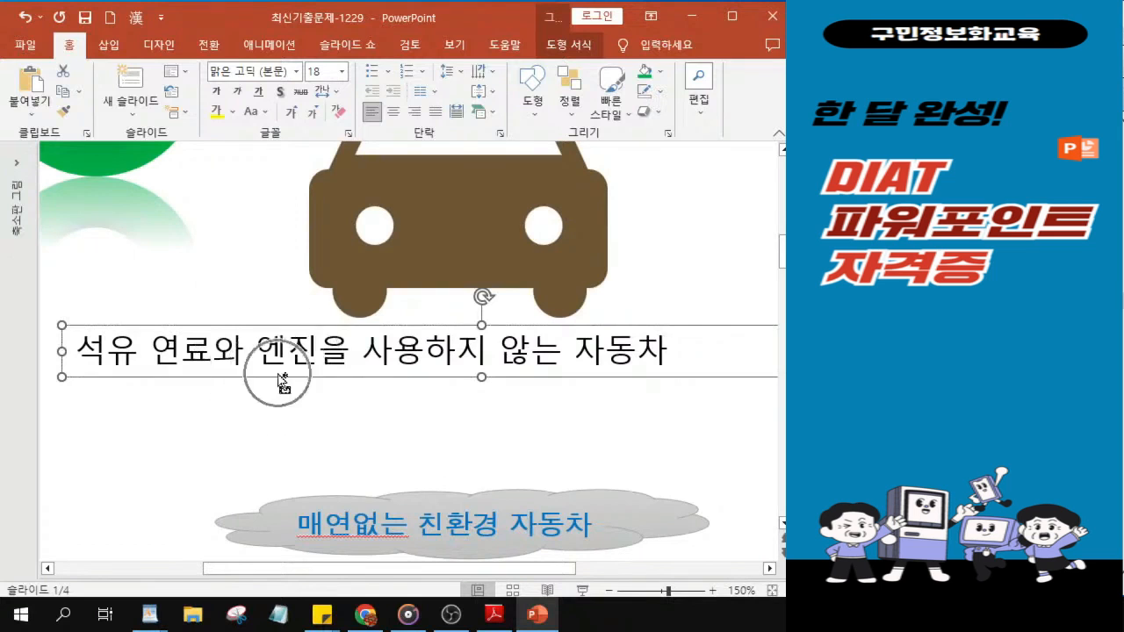
{"action": "left_click", "coordinate": [277, 376]}
{"action": "left_click", "coordinate": [278, 376]}
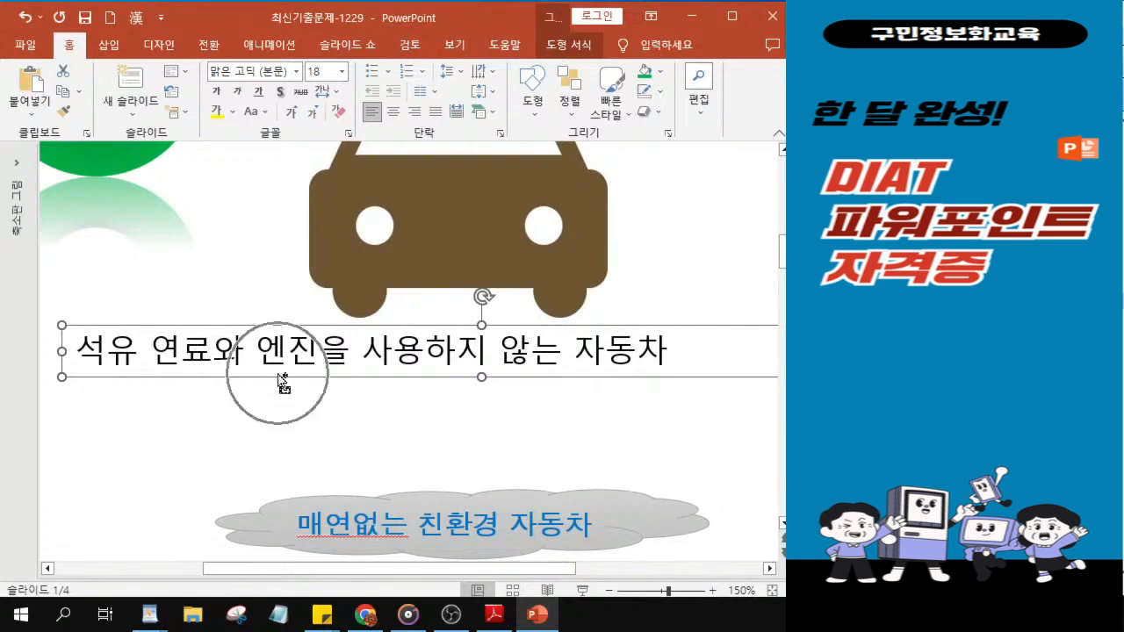
{"action": "left_click", "coordinate": [278, 375]}
{"action": "left_click", "coordinate": [278, 375]}
{"action": "left_click", "coordinate": [296, 72]}
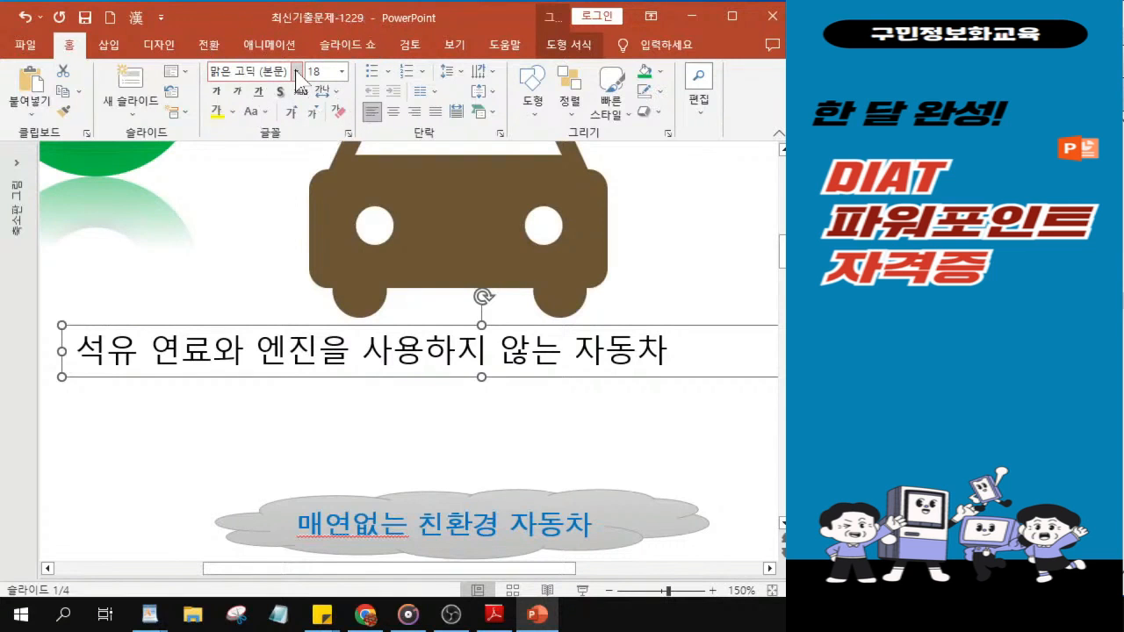
{"action": "left_click", "coordinate": [296, 72]}
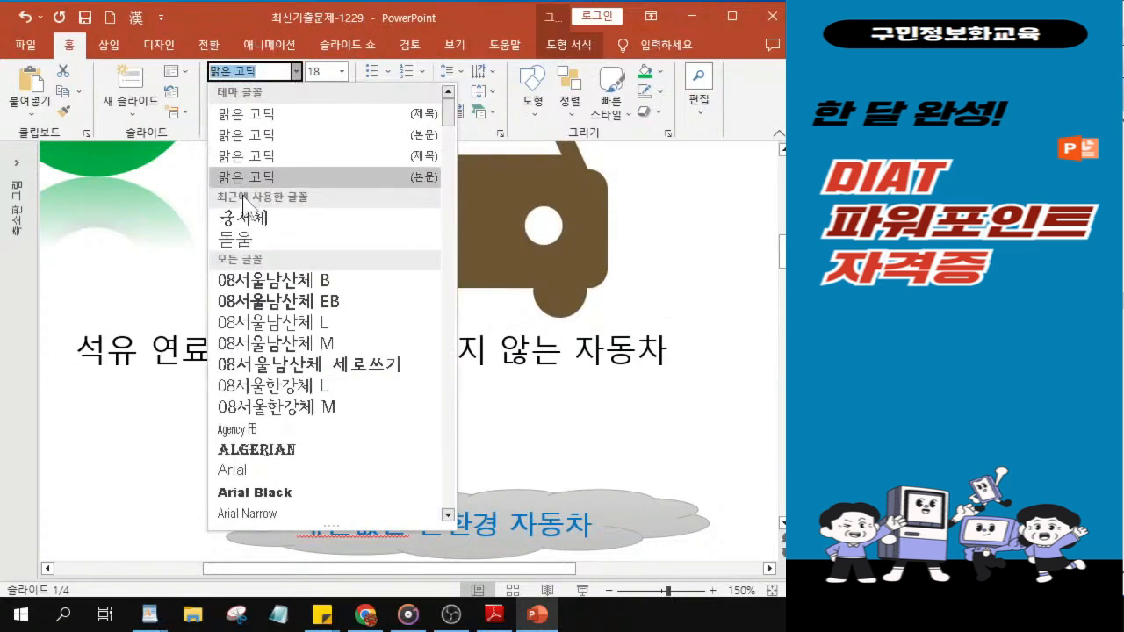
{"action": "left_click", "coordinate": [241, 238]}
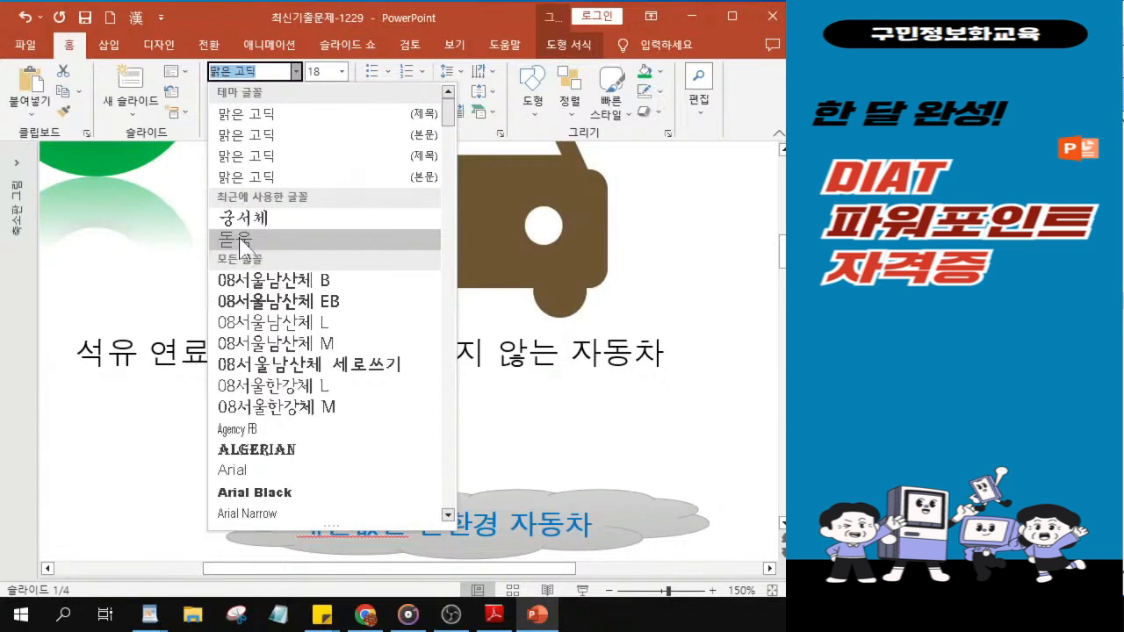
{"action": "left_click", "coordinate": [241, 239]}
- Set the text box's font size to 26 pt and make its text bold and underlined
{"action": "left_click", "coordinate": [320, 72]}
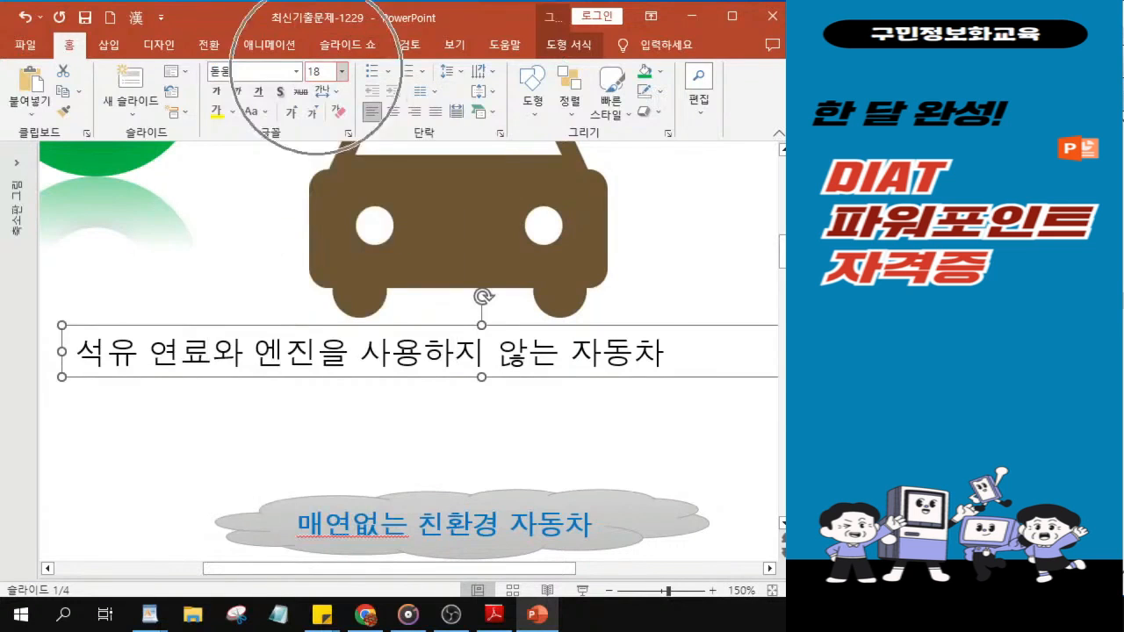
{"action": "type", "text": "26"}
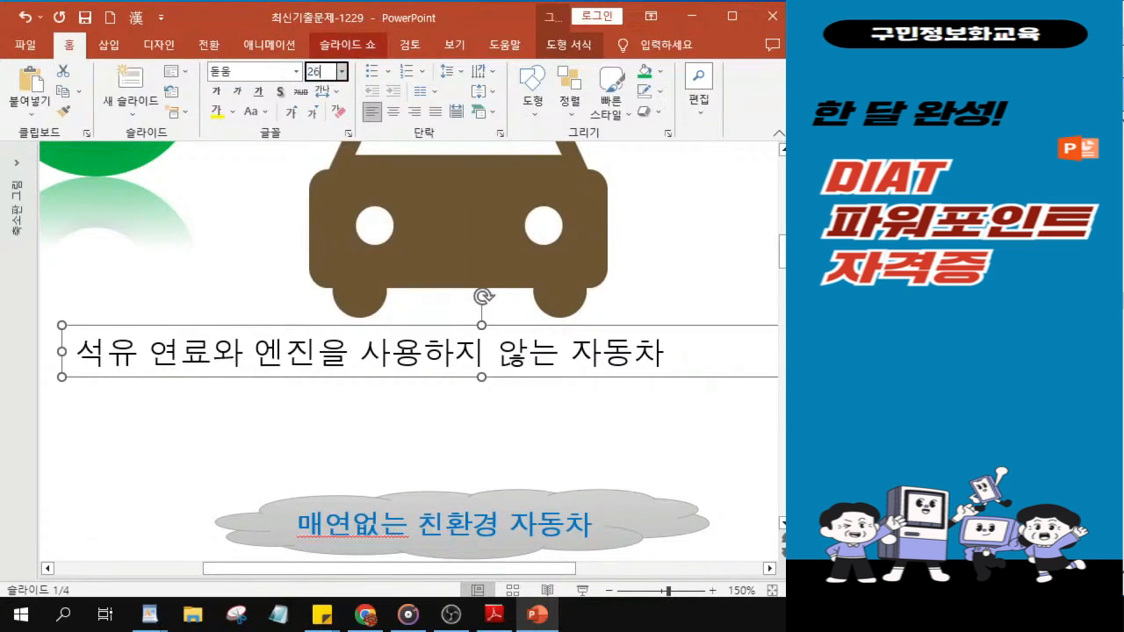
{"action": "key", "text": "Return"}
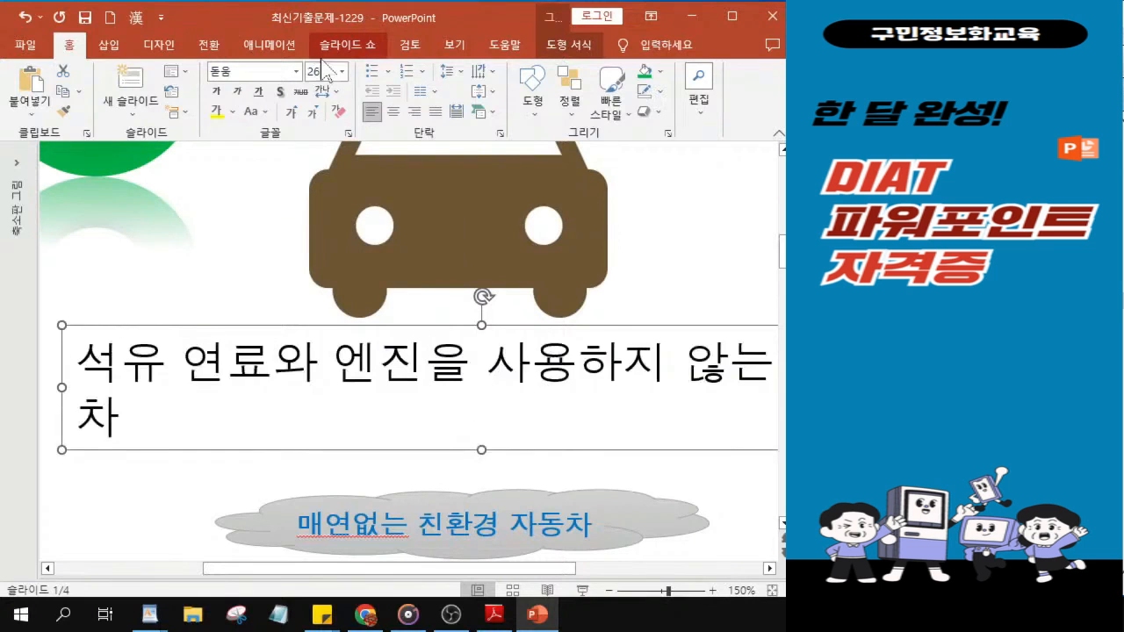
{"action": "left_click", "coordinate": [216, 92]}
{"action": "left_click", "coordinate": [257, 91]}
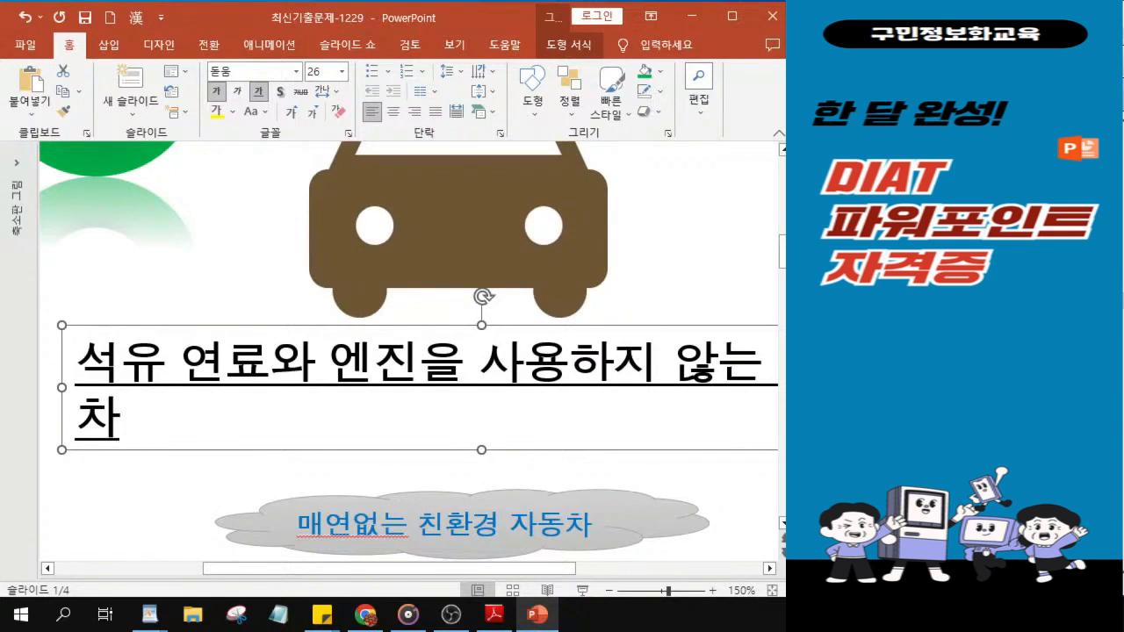
- Widen the text box so its sentence fits on one line, and move it down to just above the cloud
{"action": "scroll", "coordinate": [409, 431], "scroll_direction": "down", "scroll_amount": 5}
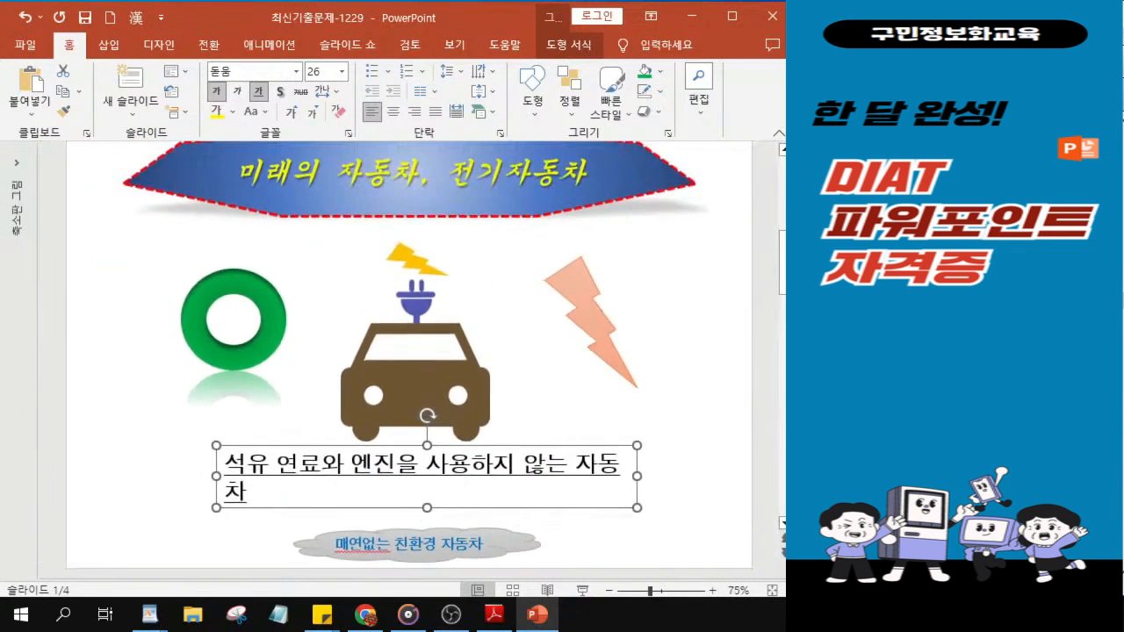
{"action": "left_click_drag", "start_coordinate": [638, 475], "coordinate": [673, 471]}
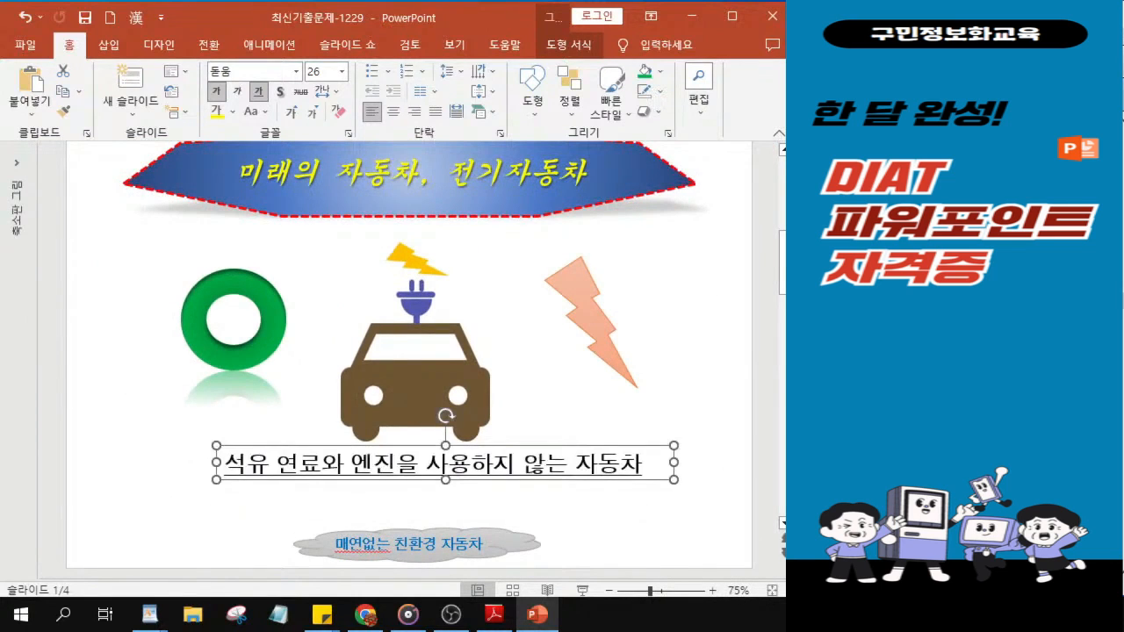
{"action": "left_click_drag", "start_coordinate": [404, 485], "coordinate": [390, 513]}
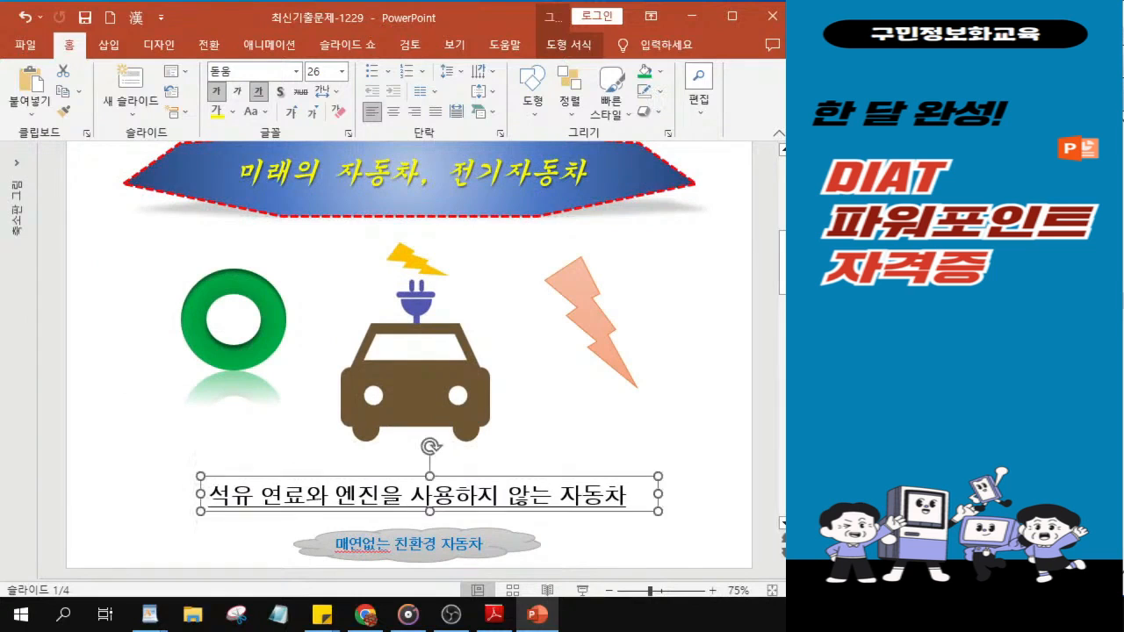
{"action": "key", "text": "Escape"}
{"action": "left_click", "coordinate": [392, 503]}
{"action": "key", "text": "Escape"}
{"action": "left_click", "coordinate": [385, 510]}
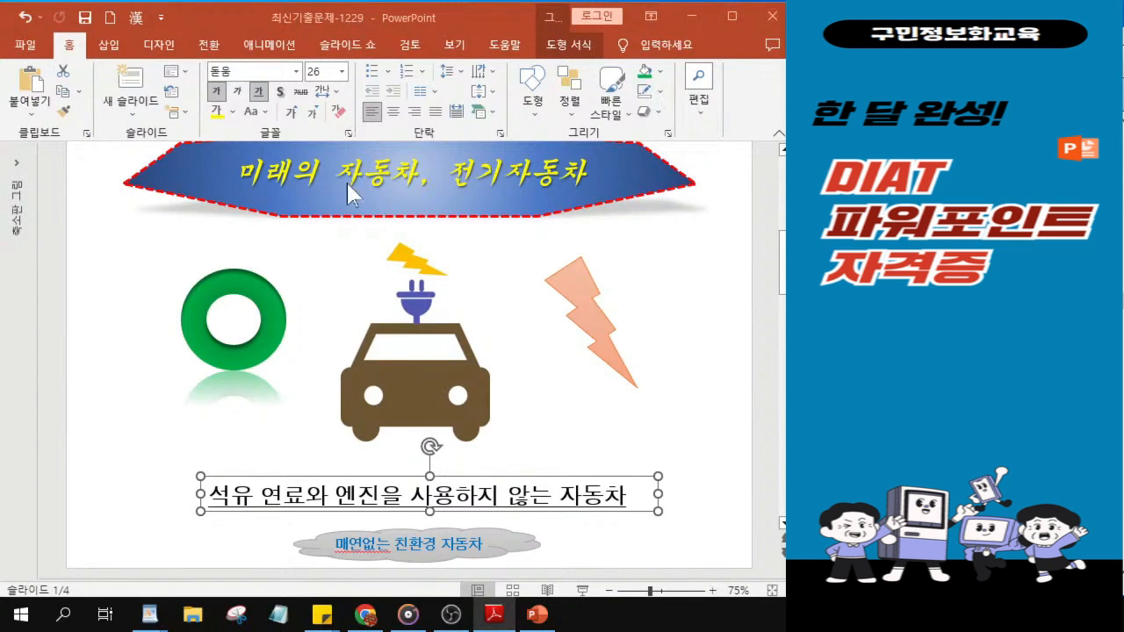
- Maximize the presentation window and apply the 올라오기 animation to the heptagon title shape
{"action": "left_click", "coordinate": [332, 208]}
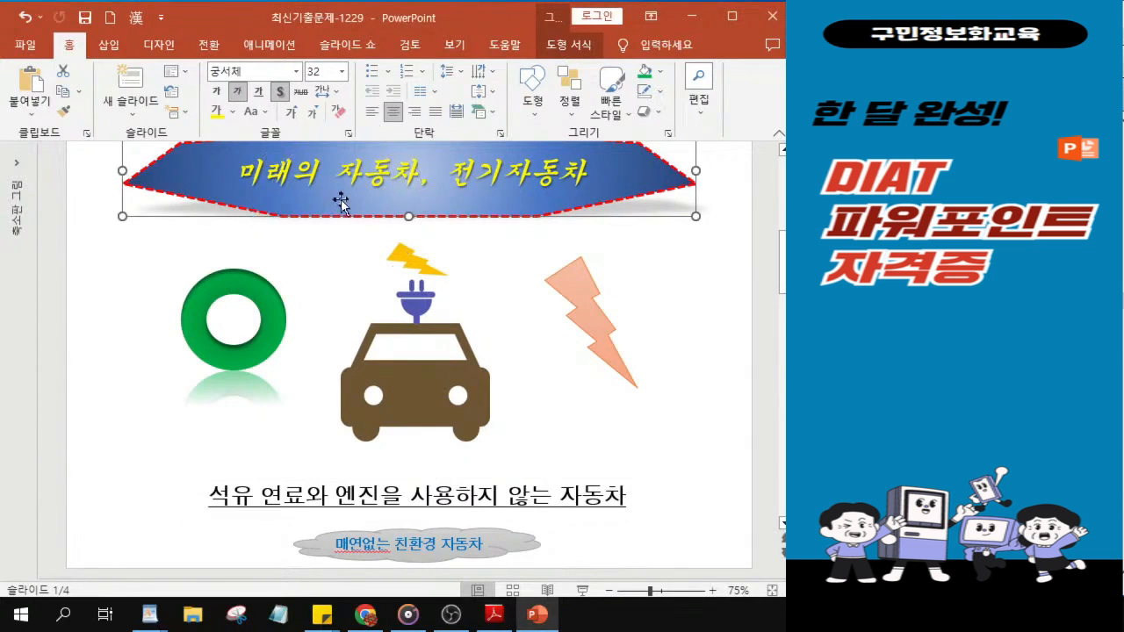
{"action": "scroll", "coordinate": [343, 207], "scroll_direction": "up", "scroll_amount": 1}
{"action": "left_click", "coordinate": [387, 225]}
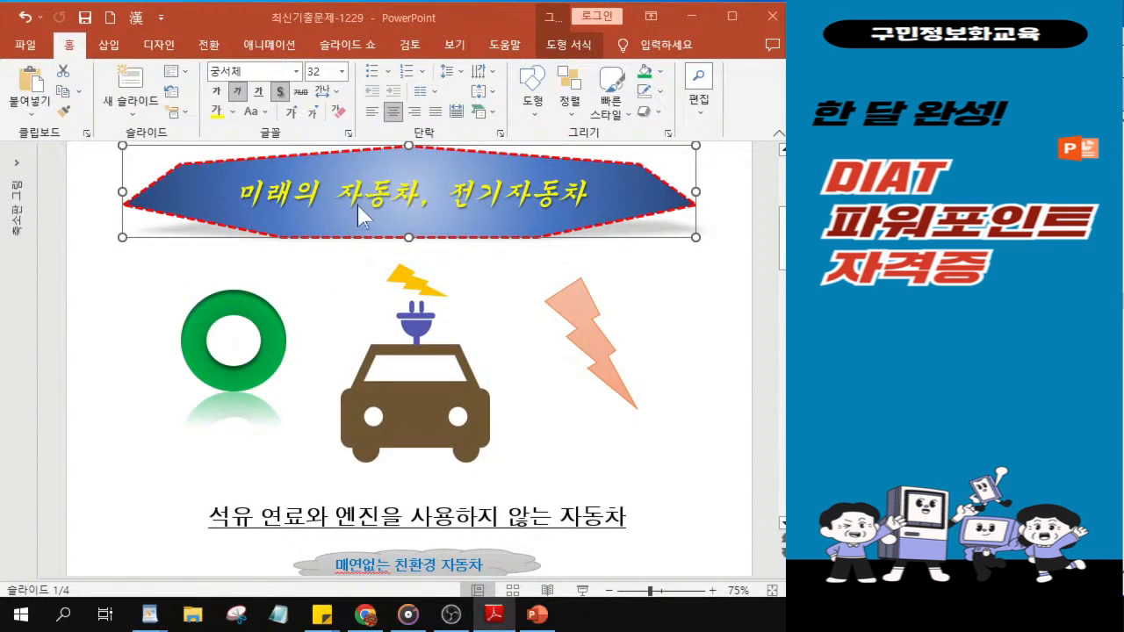
{"action": "left_click", "coordinate": [266, 49]}
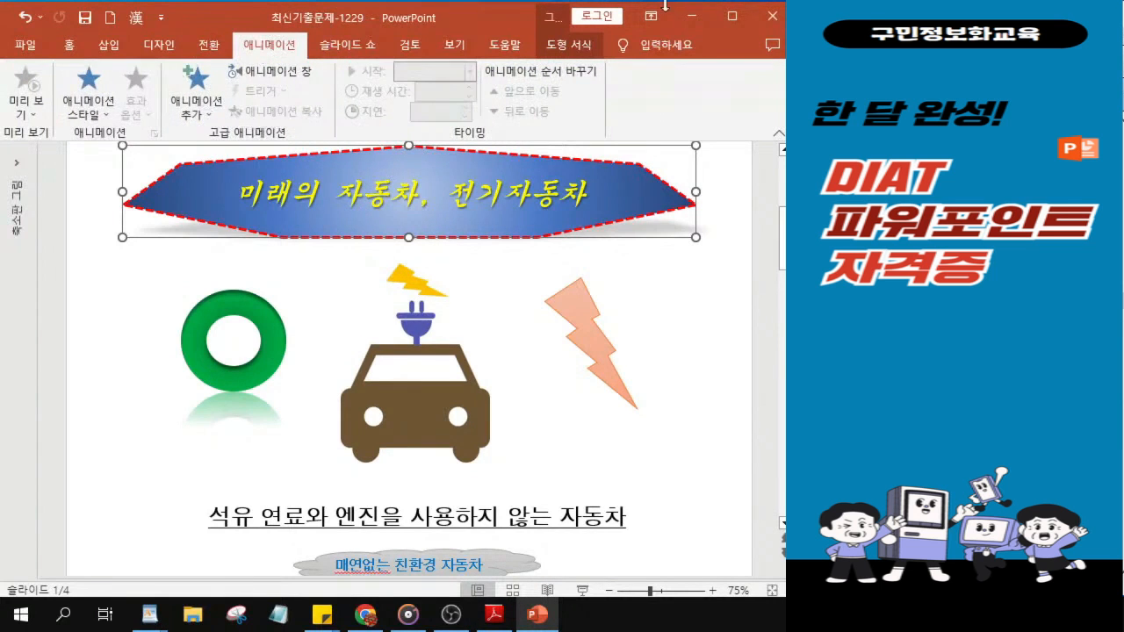
{"action": "left_click", "coordinate": [732, 16]}
{"action": "left_click", "coordinate": [278, 49]}
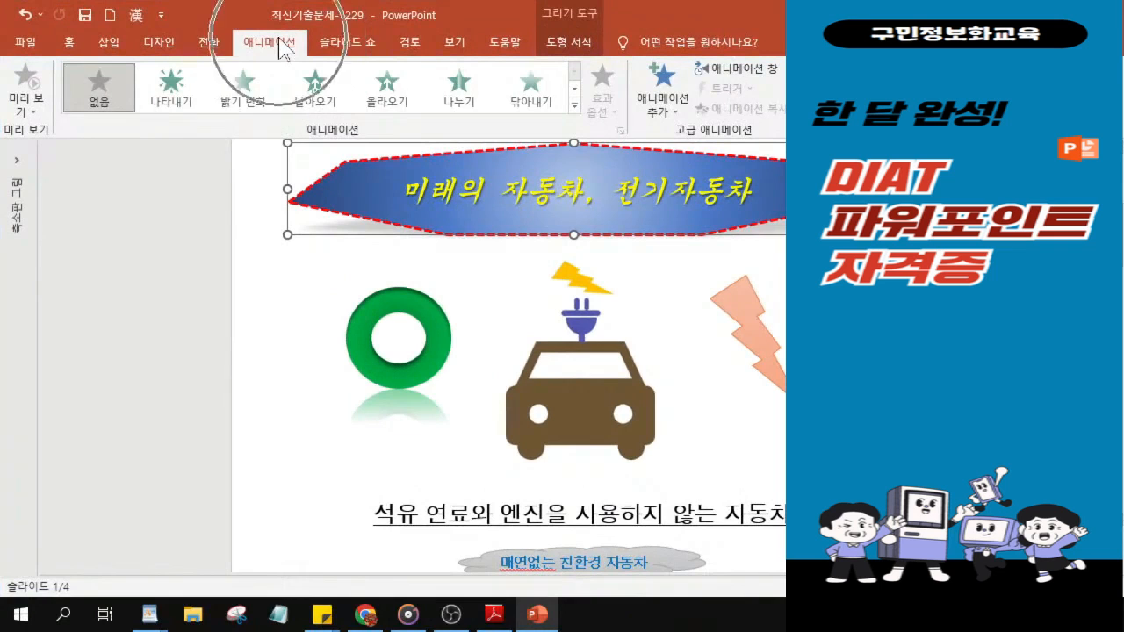
{"action": "left_click", "coordinate": [390, 98]}
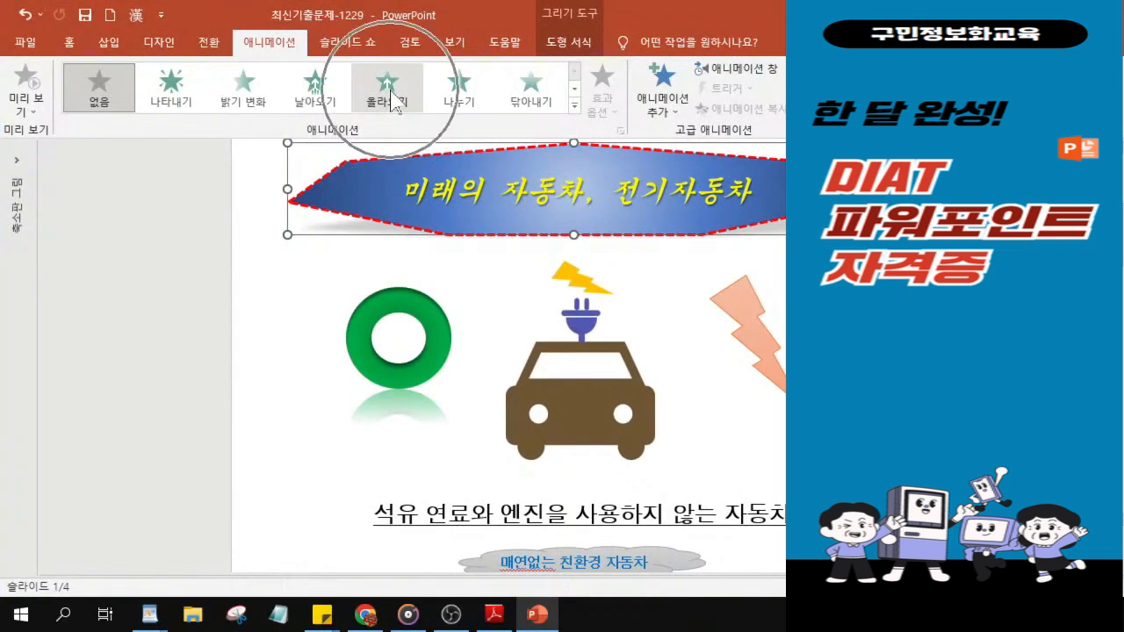
{"action": "left_click", "coordinate": [391, 99]}
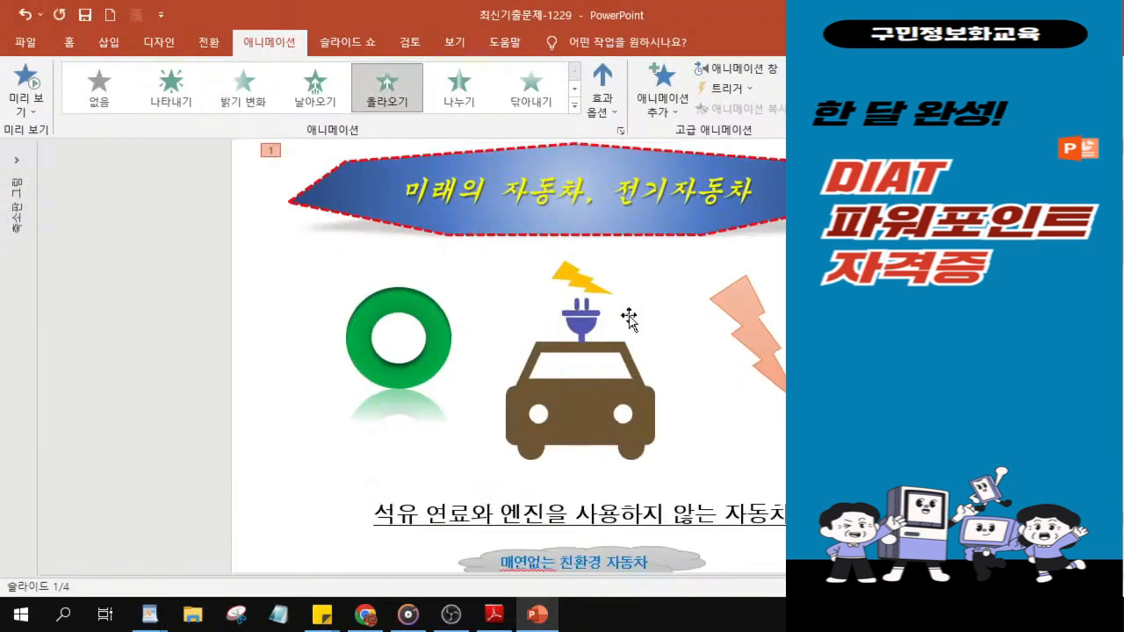
- Switch to the exam PDF in Adobe Reader and compare the object positions in its slide 1 sample with the slide
{"action": "left_click", "coordinate": [494, 619]}
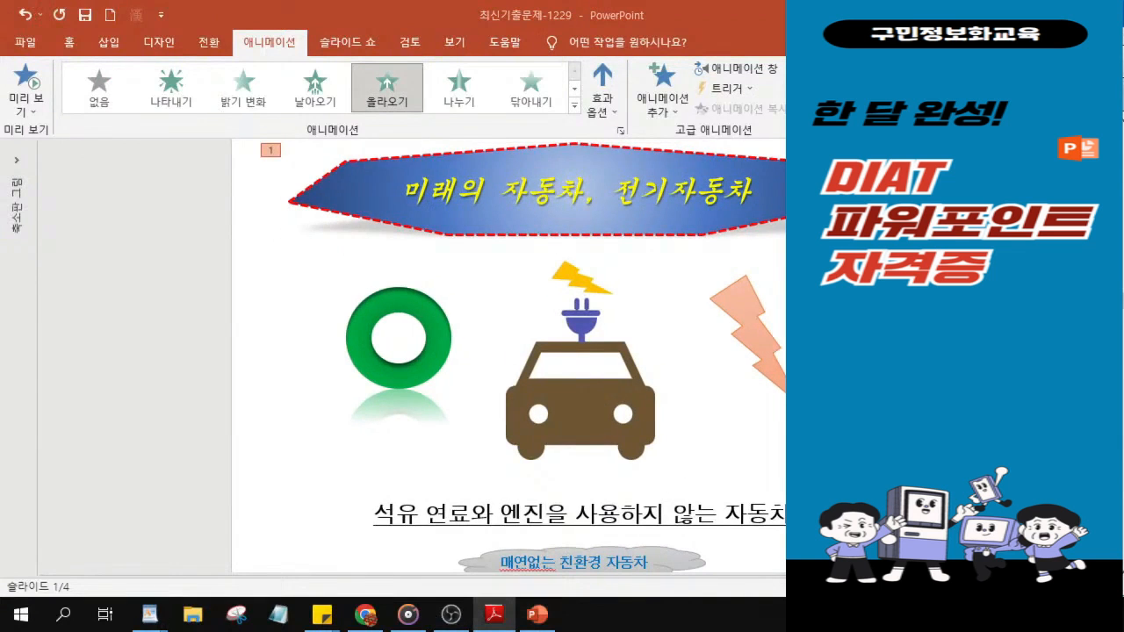
{"action": "scroll", "coordinate": [392, 252], "scroll_direction": "up", "scroll_amount": 5}
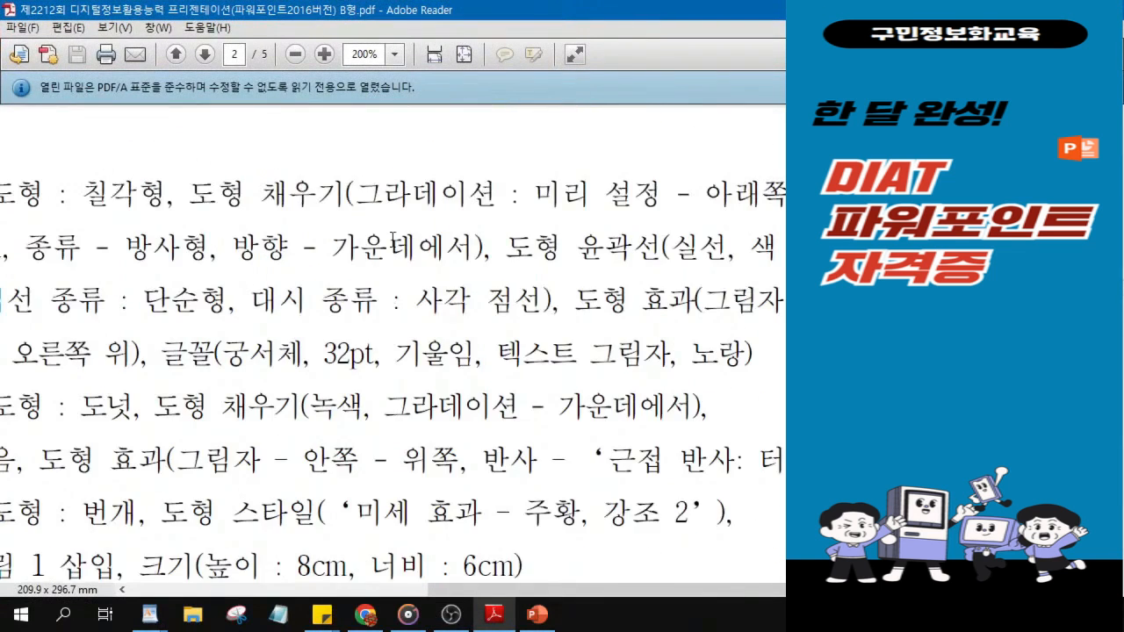
{"action": "scroll", "coordinate": [392, 252], "scroll_direction": "up", "scroll_amount": 8}
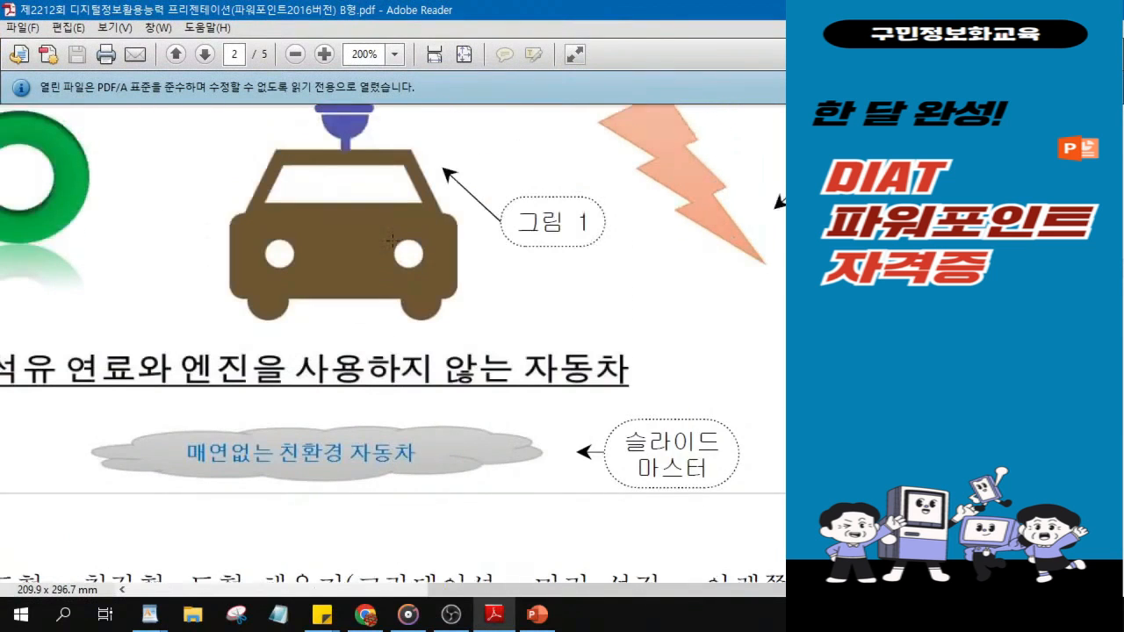
{"action": "scroll", "coordinate": [392, 239], "scroll_direction": "up", "scroll_amount": 5}
{"action": "scroll", "coordinate": [248, 268], "scroll_direction": "down", "scroll_amount": 2}
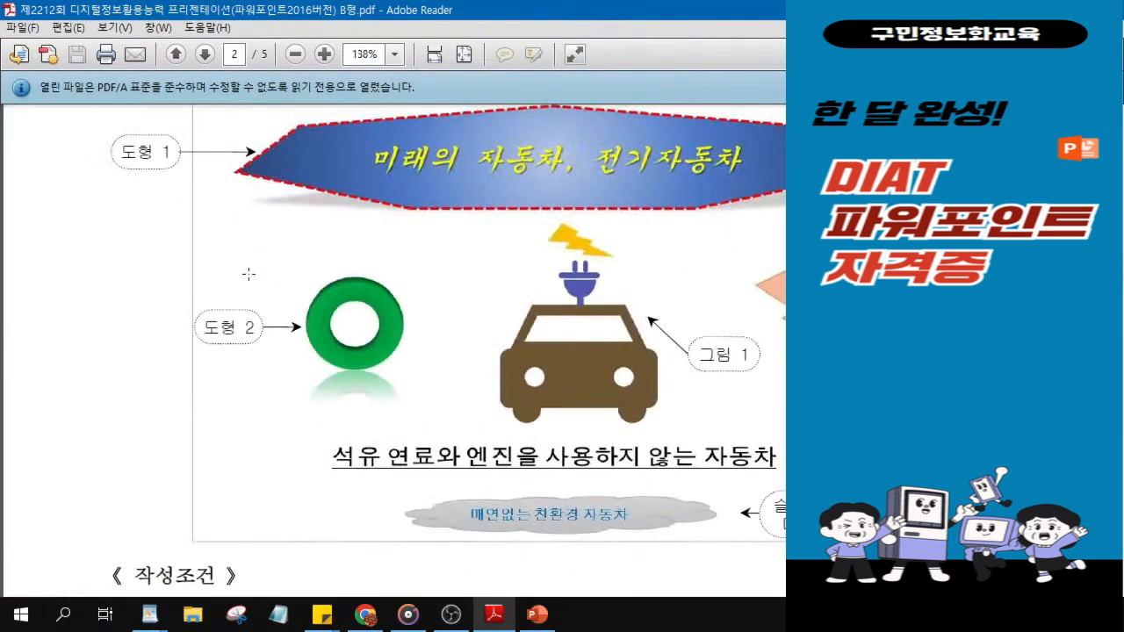
{"action": "scroll", "coordinate": [706, 314], "scroll_direction": "up", "scroll_amount": 2}
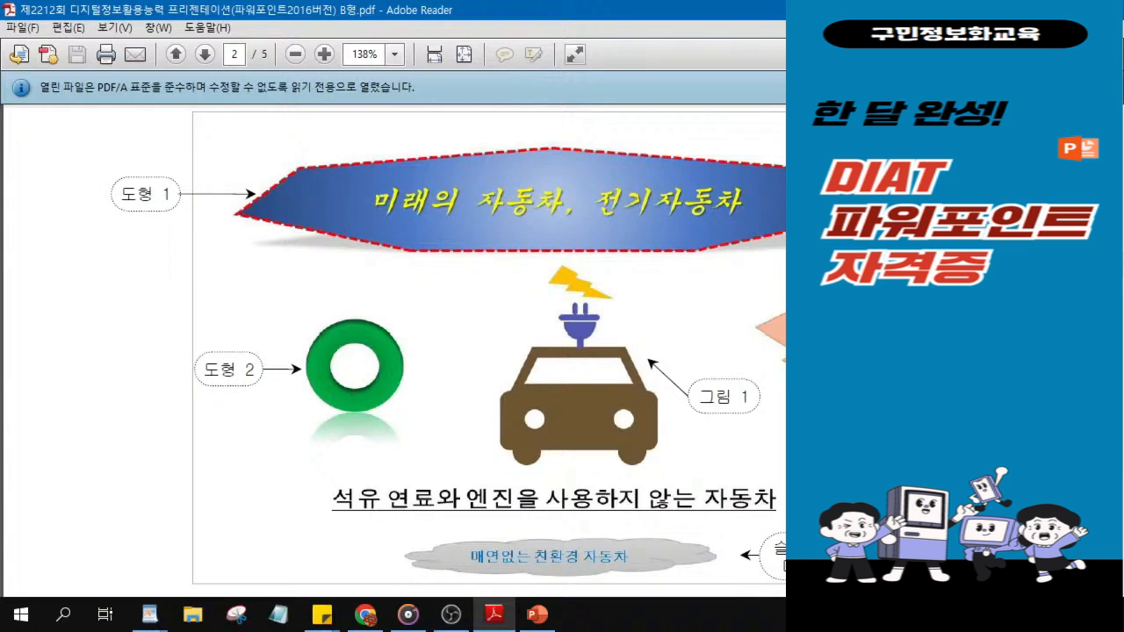
{"action": "left_click_drag", "start_coordinate": [737, 15], "coordinate": [961, 36]}
- Move the donut and lightning bolt slightly down and the car picture slightly up on slide 1, and save the presentation
{"action": "left_click", "coordinate": [401, 375]}
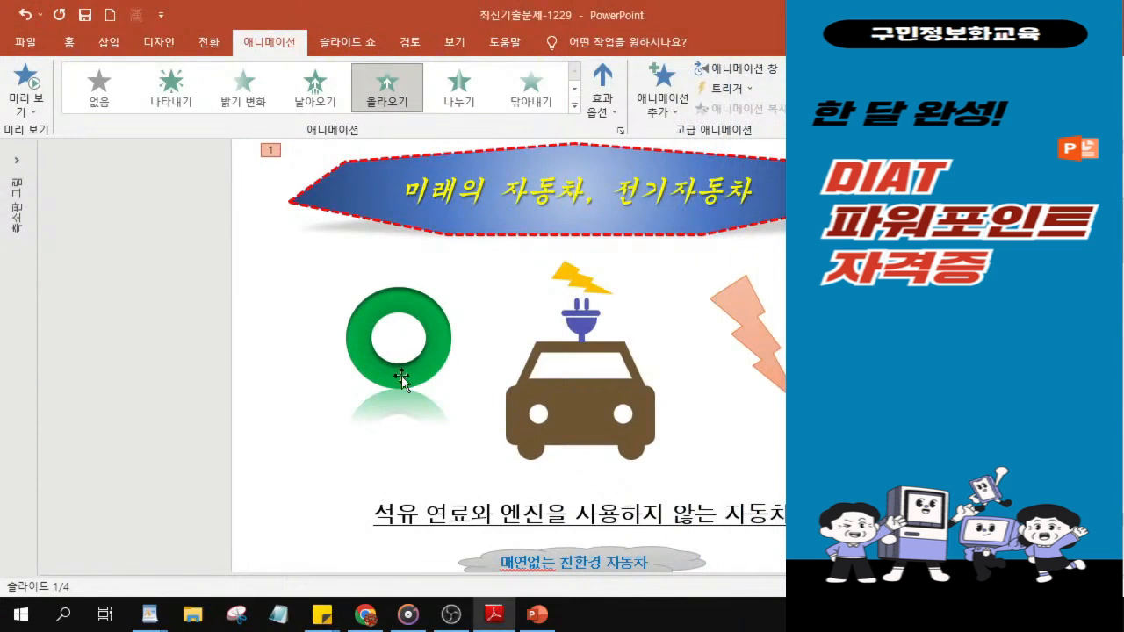
{"action": "left_click_drag", "start_coordinate": [390, 376], "coordinate": [393, 397]}
{"action": "left_click_drag", "start_coordinate": [781, 381], "coordinate": [784, 386]}
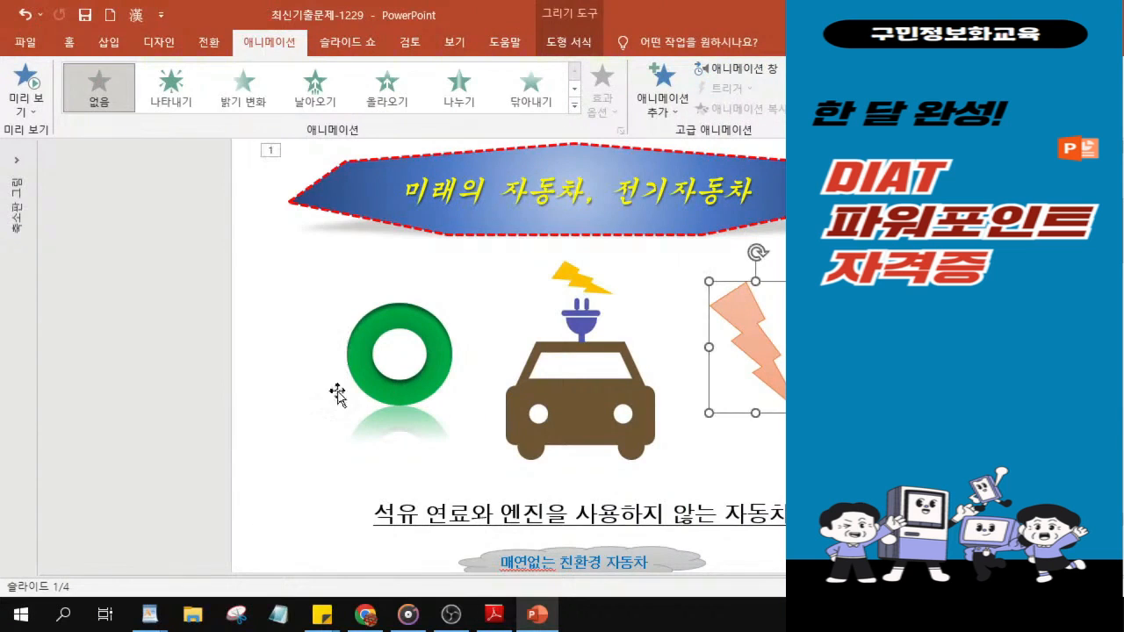
{"action": "left_click", "coordinate": [560, 408]}
{"action": "left_click_drag", "start_coordinate": [560, 408], "coordinate": [592, 423]}
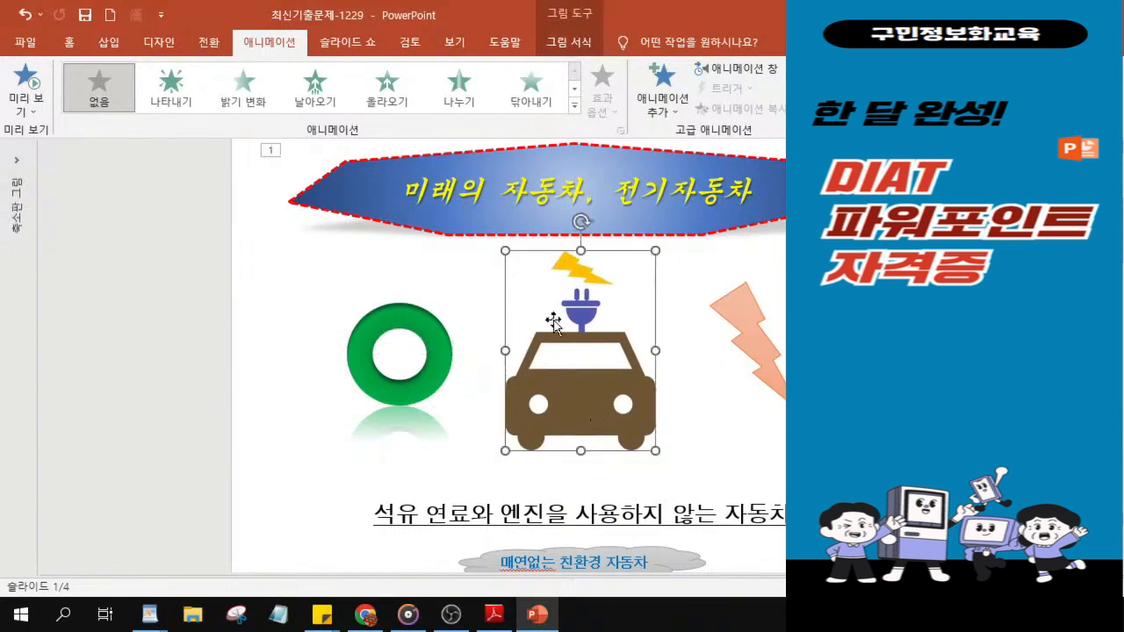
{"action": "left_click", "coordinate": [85, 15]}
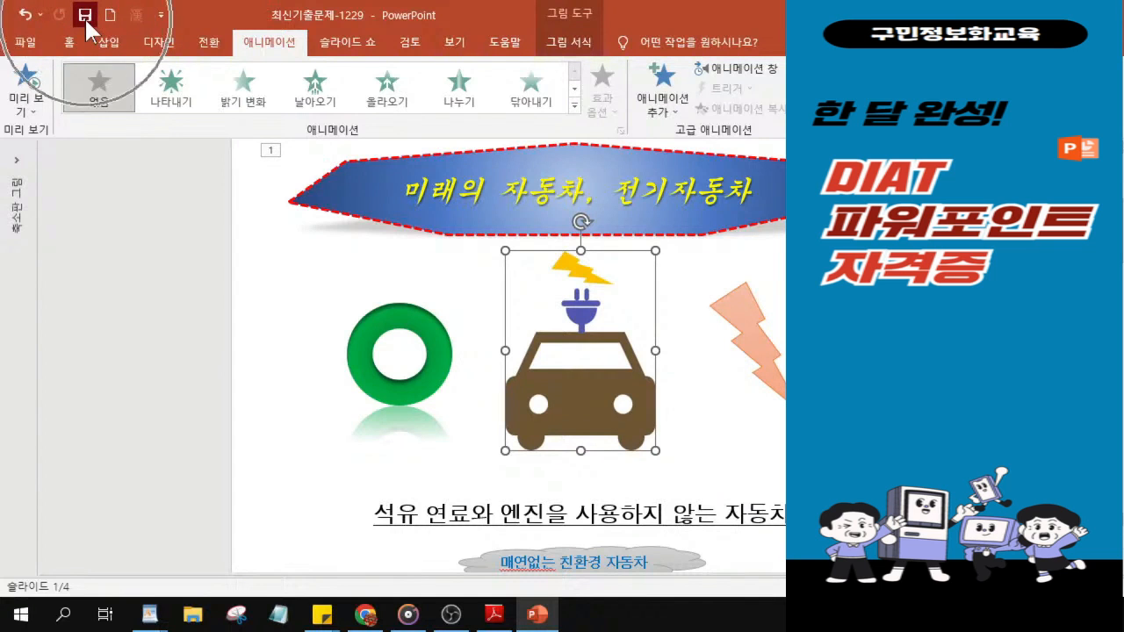
- Open slide 2, restore the presentation window to a smaller size, and collapse the slide thumbnails to widen the editing area
{"action": "left_click", "coordinate": [14, 175]}
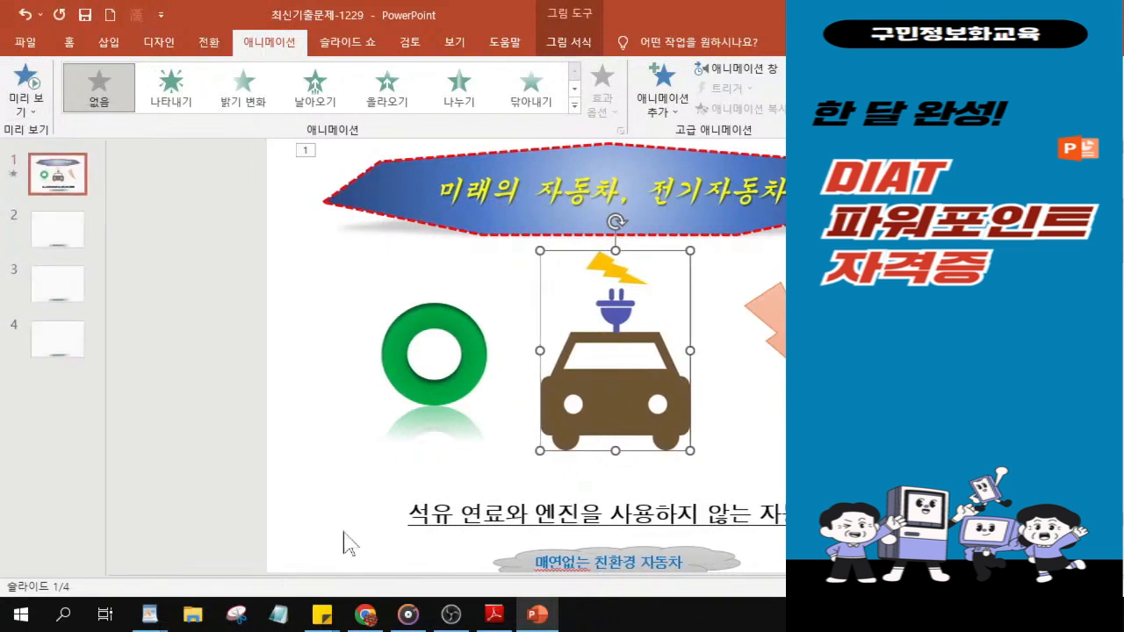
{"action": "left_click", "coordinate": [68, 234]}
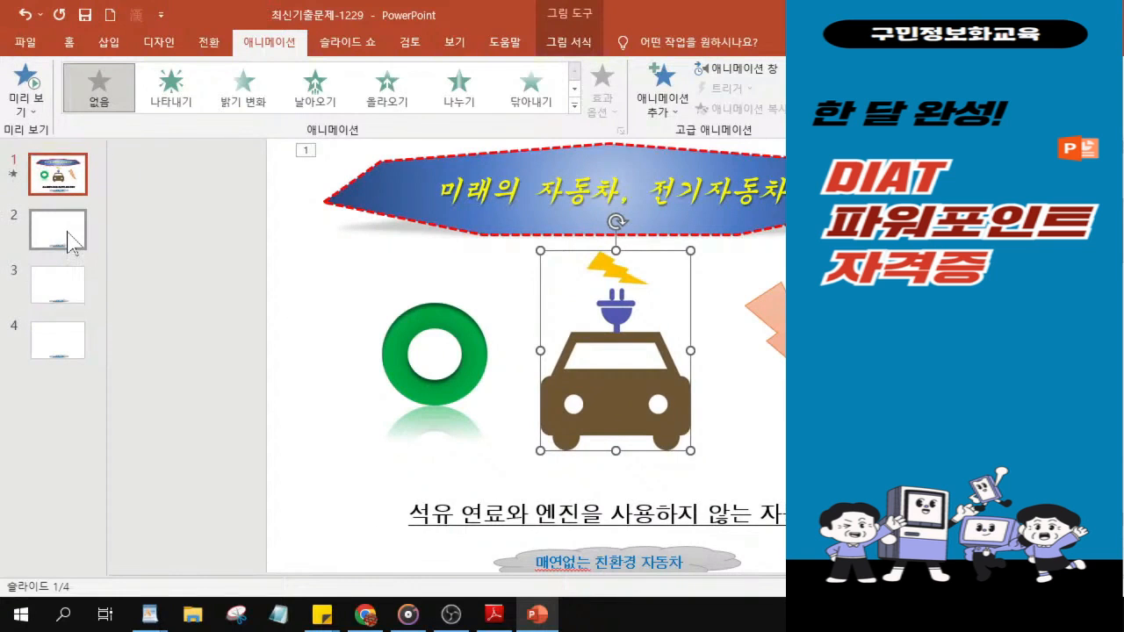
{"action": "left_click", "coordinate": [68, 234]}
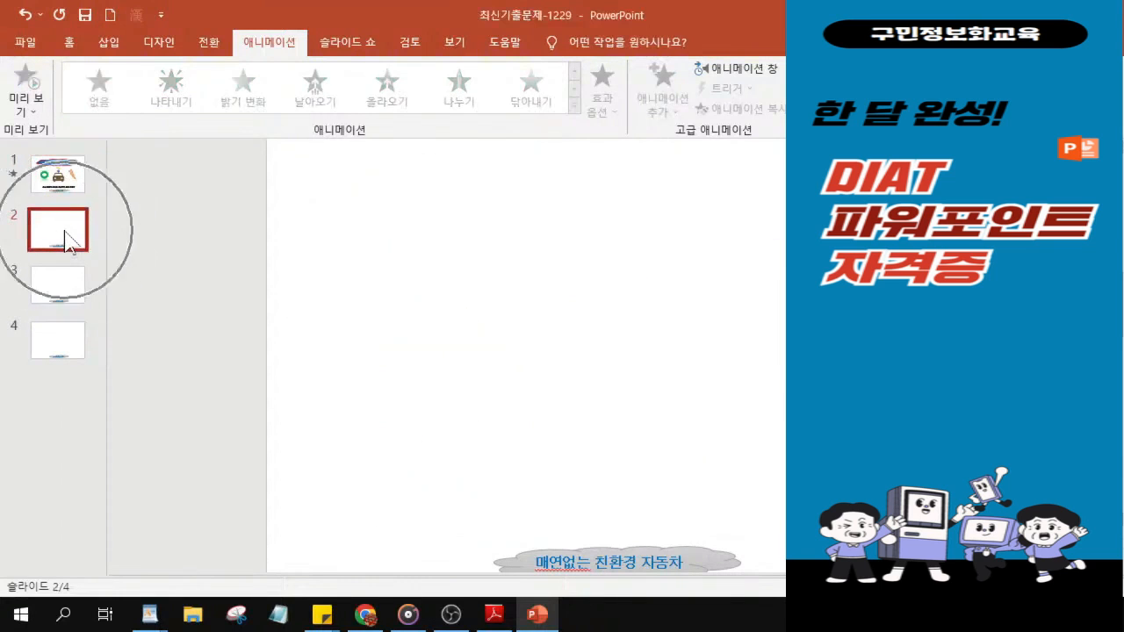
{"action": "left_click_drag", "start_coordinate": [590, 25], "coordinate": [397, 38]}
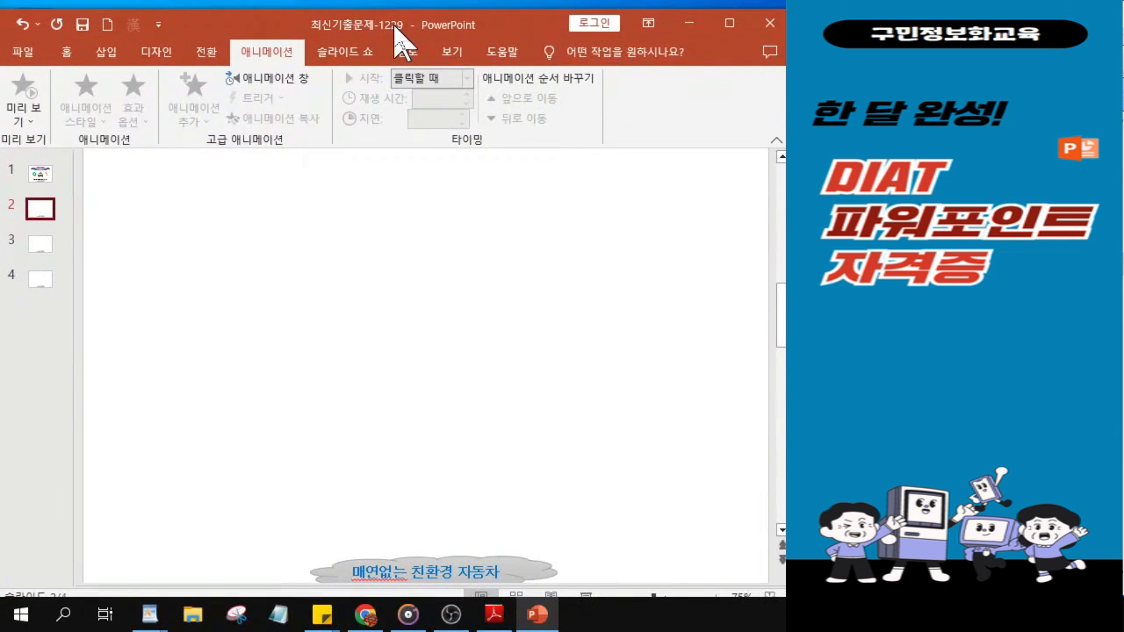
{"action": "left_click", "coordinate": [42, 209]}
{"action": "left_click_drag", "start_coordinate": [61, 316], "coordinate": [10, 316]}
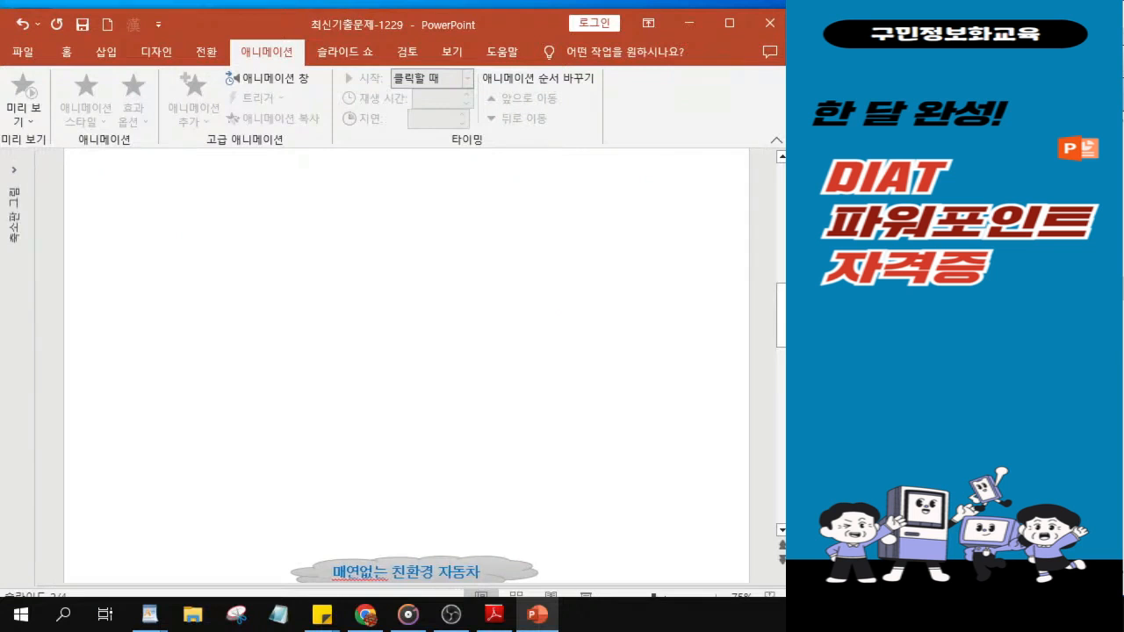
- Switch to the exam PDF and examine the slide 2 sample: shapes 1 to 6, the action button and the circular diagram
{"action": "key", "text": "alt+Tab"}
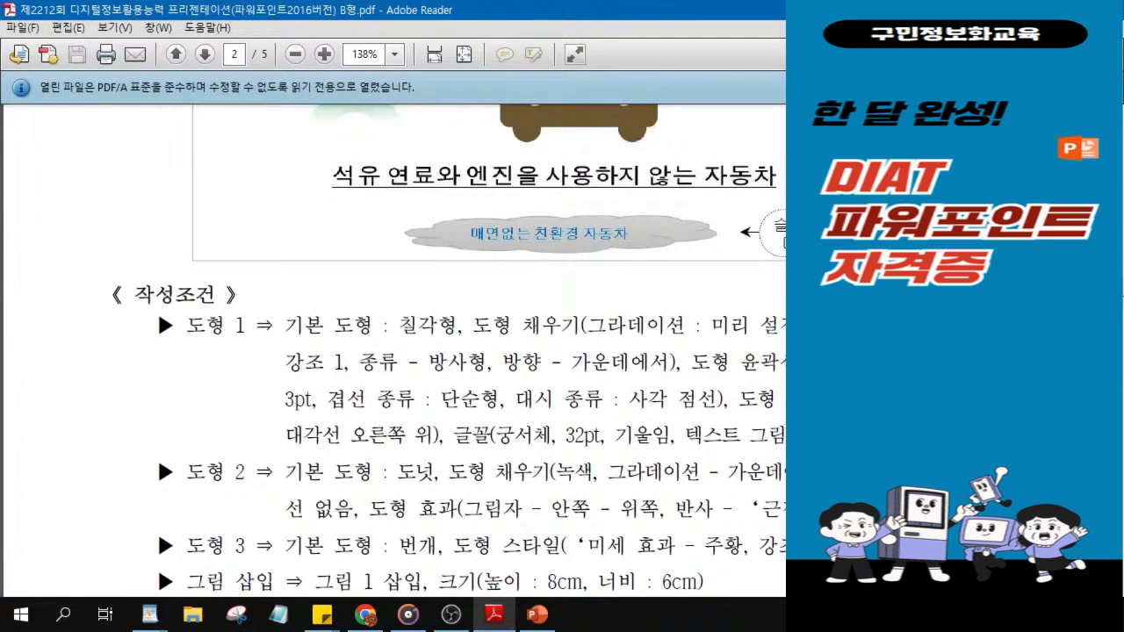
{"action": "scroll", "coordinate": [434, 351], "scroll_direction": "down", "scroll_amount": 10}
{"action": "scroll", "coordinate": [435, 351], "scroll_direction": "up", "scroll_amount": 3}
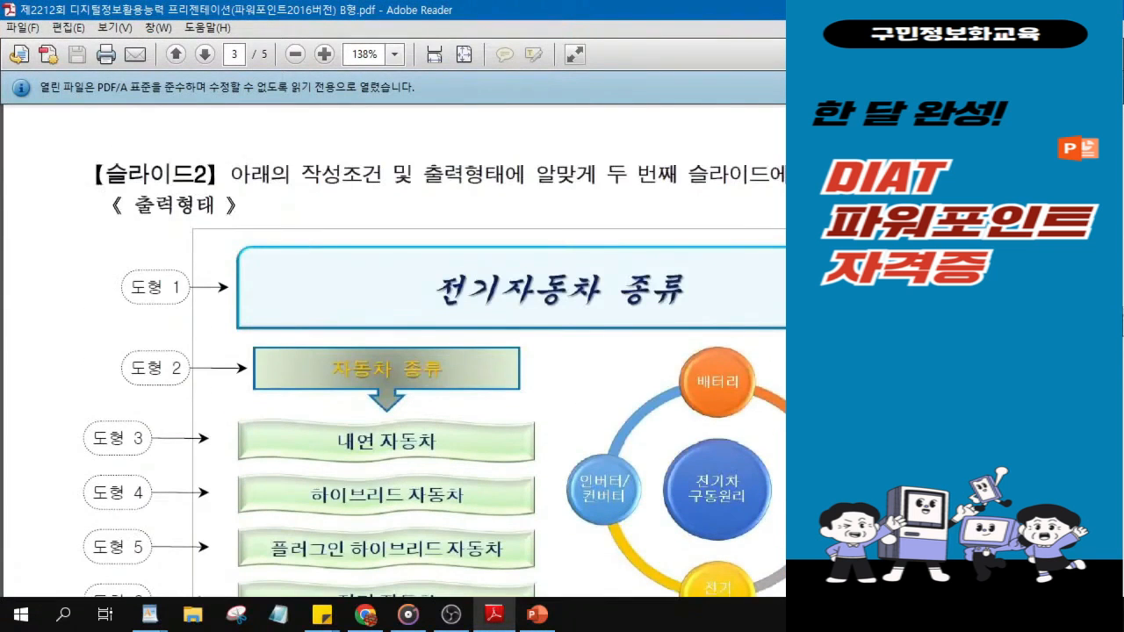
{"action": "scroll", "coordinate": [323, 558], "scroll_direction": "down", "scroll_amount": 1}
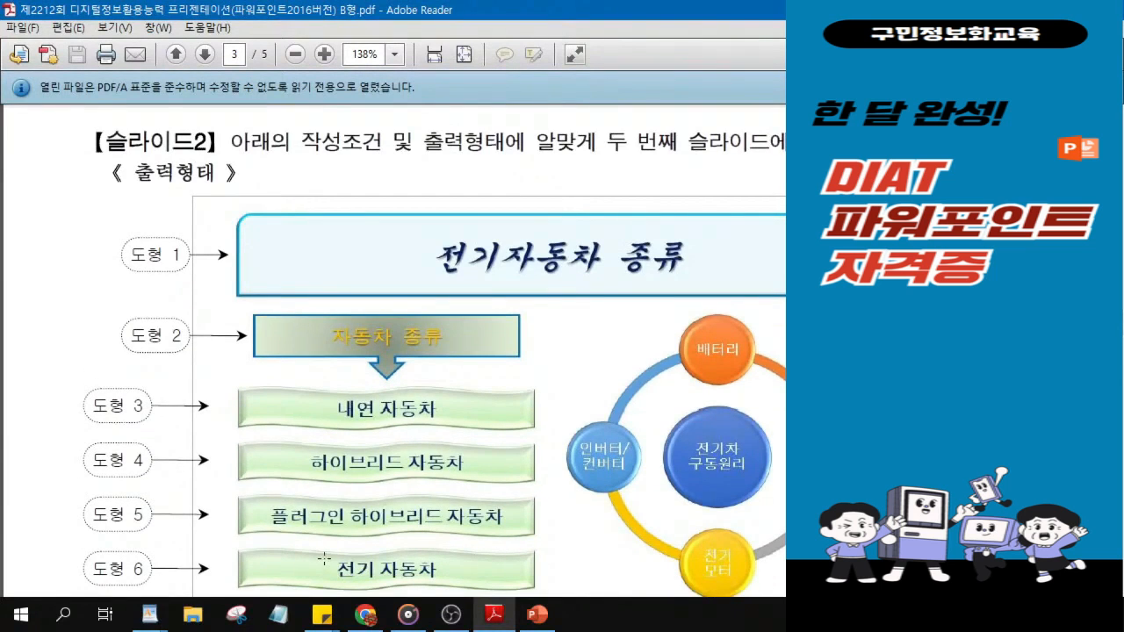
{"action": "scroll", "coordinate": [519, 449], "scroll_direction": "down", "scroll_amount": 2}
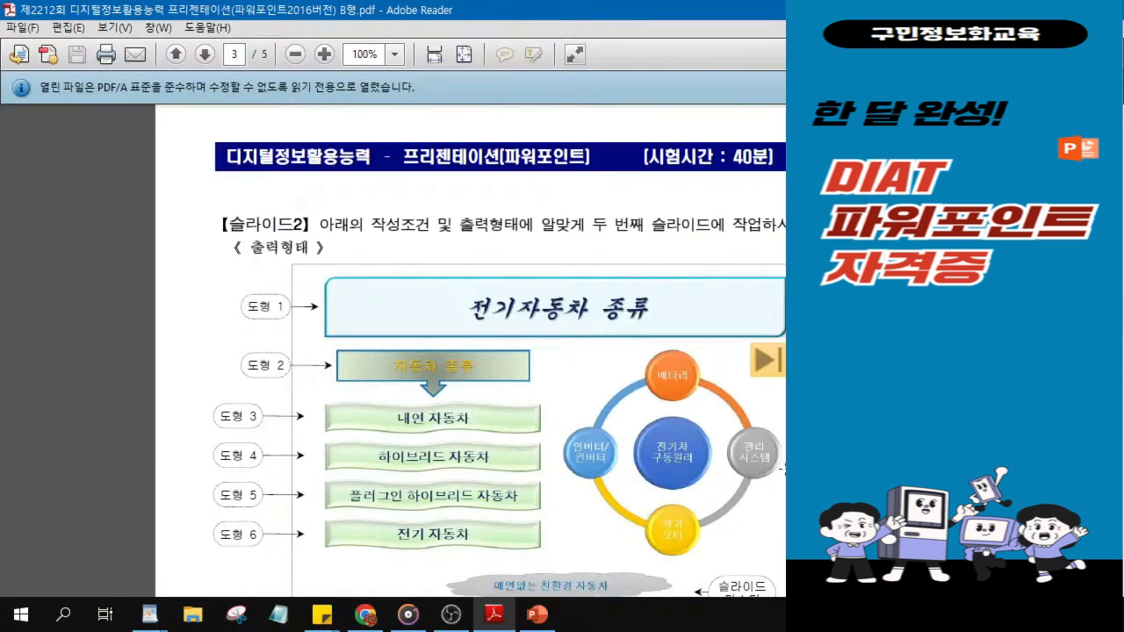
{"action": "scroll", "coordinate": [756, 441], "scroll_direction": "down", "scroll_amount": 2}
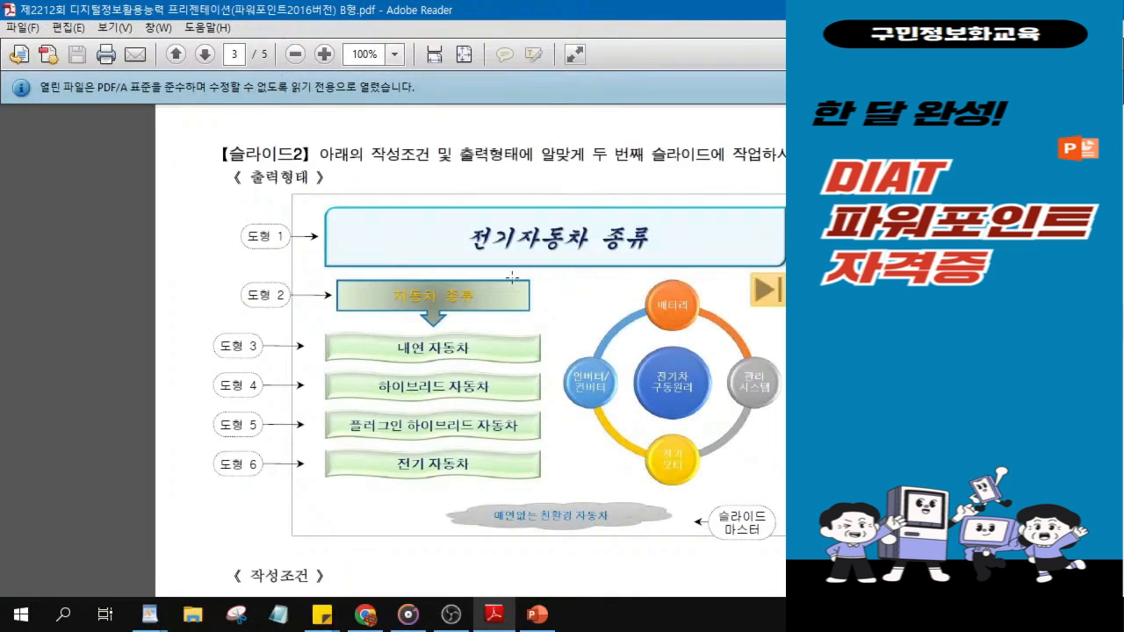
{"action": "left_click", "coordinate": [423, 246]}
{"action": "left_click", "coordinate": [437, 240]}
{"action": "left_click", "coordinate": [416, 308]}
{"action": "left_click", "coordinate": [399, 481]}
{"action": "left_click", "coordinate": [400, 481]}
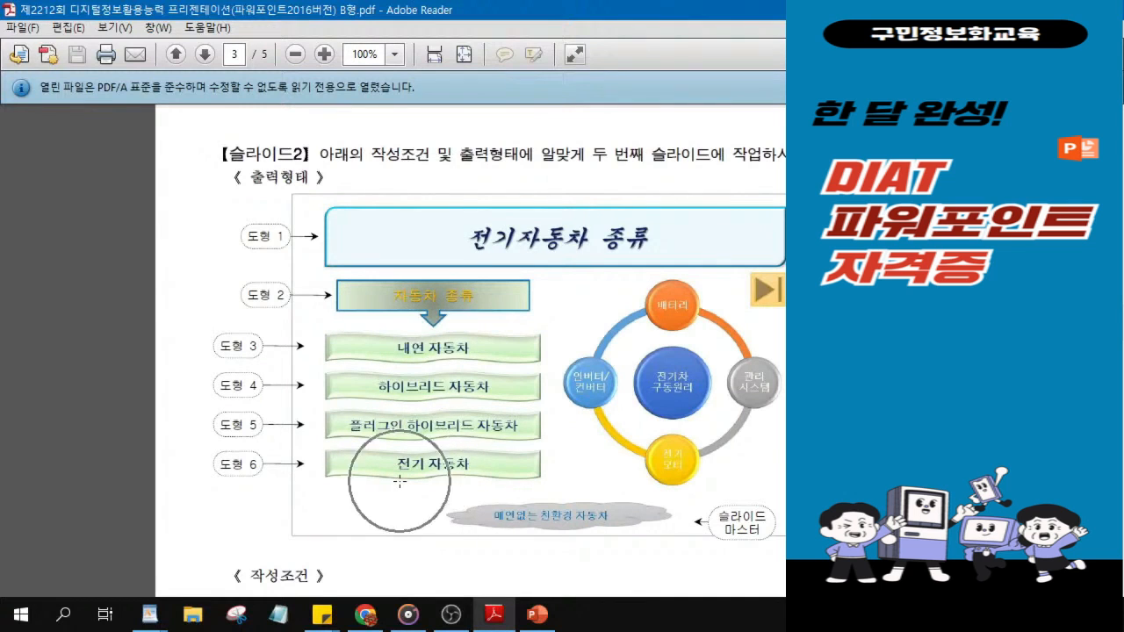
{"action": "left_click", "coordinate": [399, 481]}
{"action": "left_click", "coordinate": [780, 308]}
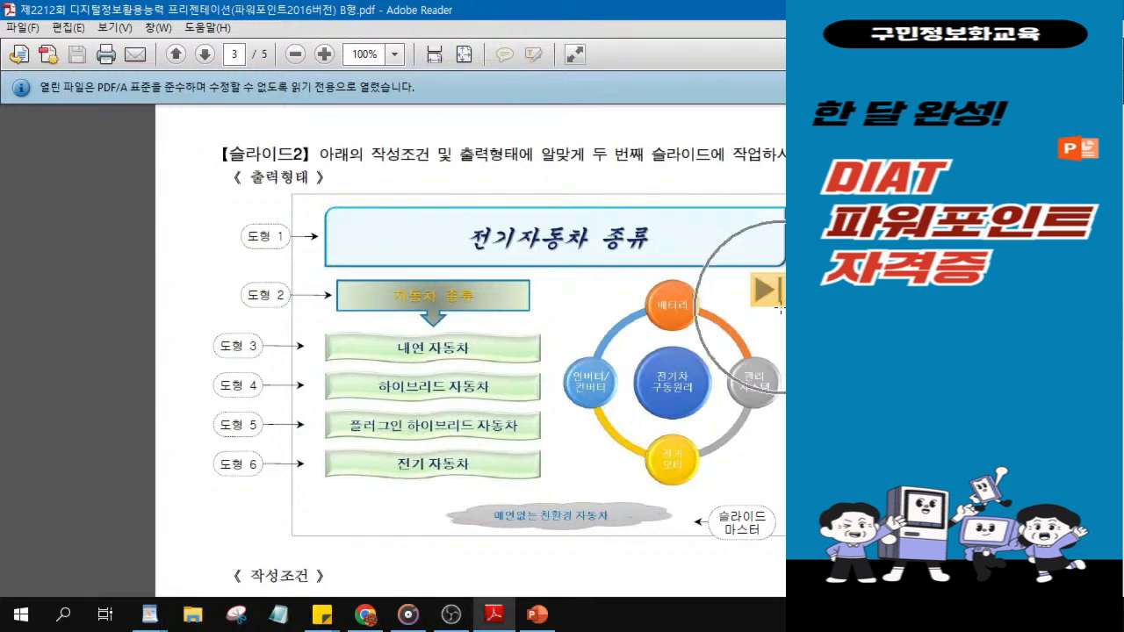
{"action": "left_click", "coordinate": [780, 308]}
{"action": "left_click", "coordinate": [681, 402]}
{"action": "left_click", "coordinate": [679, 395]}
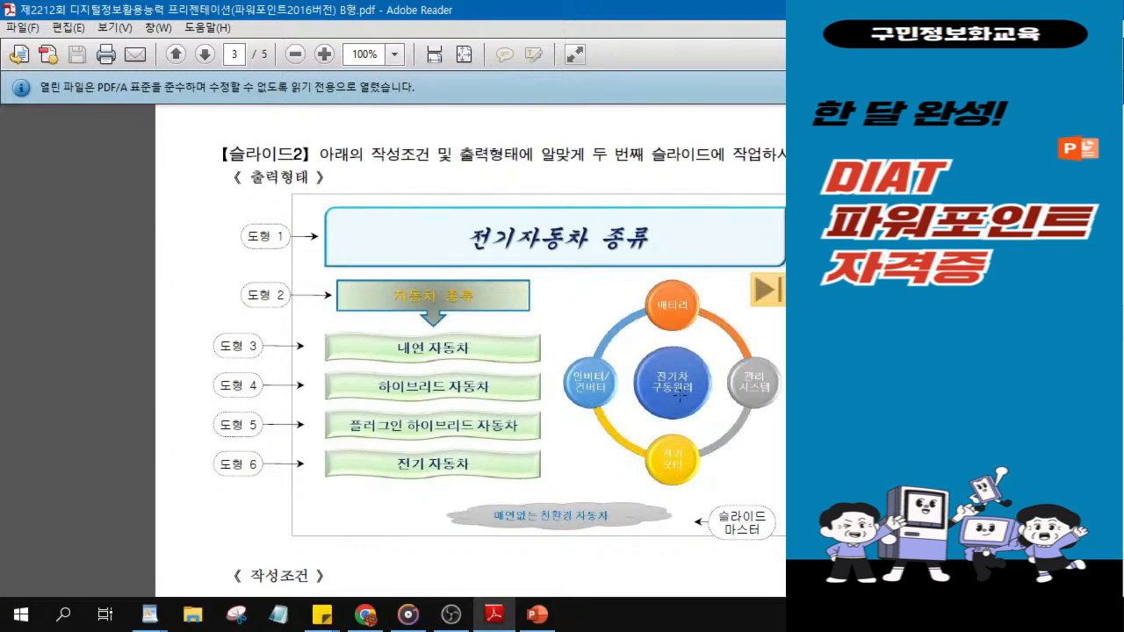
{"action": "left_click", "coordinate": [580, 260]}
- Return to PowerPoint and draw a wide rectangle with rounded diagonal corners across the upper part of slide 2 as the title shape
{"action": "key", "text": "alt+Tab"}
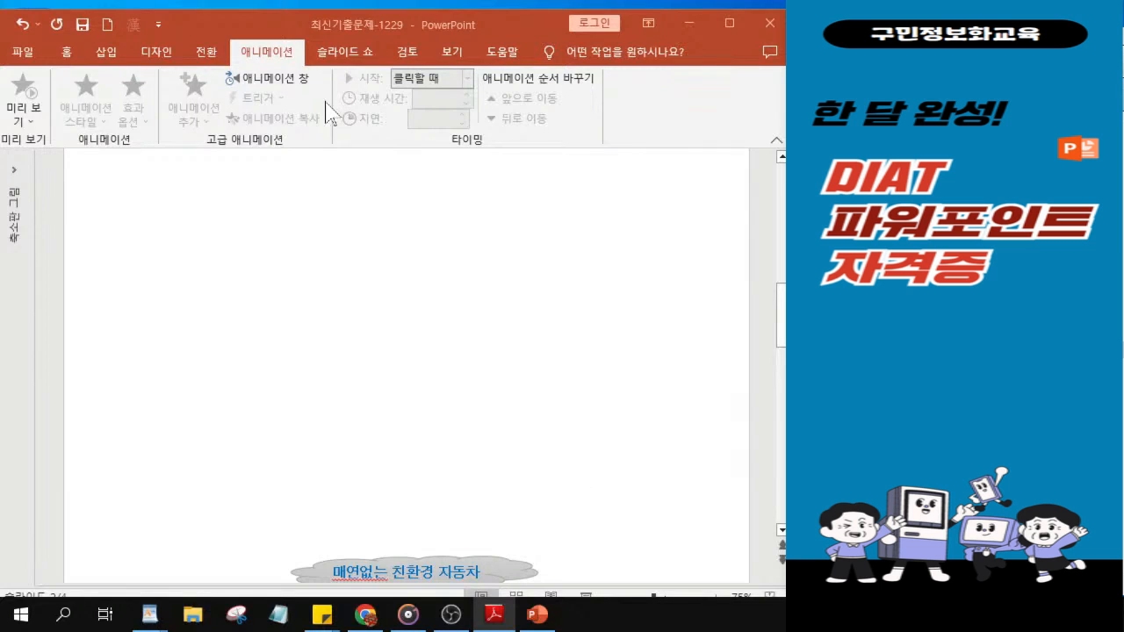
{"action": "left_click", "coordinate": [67, 53]}
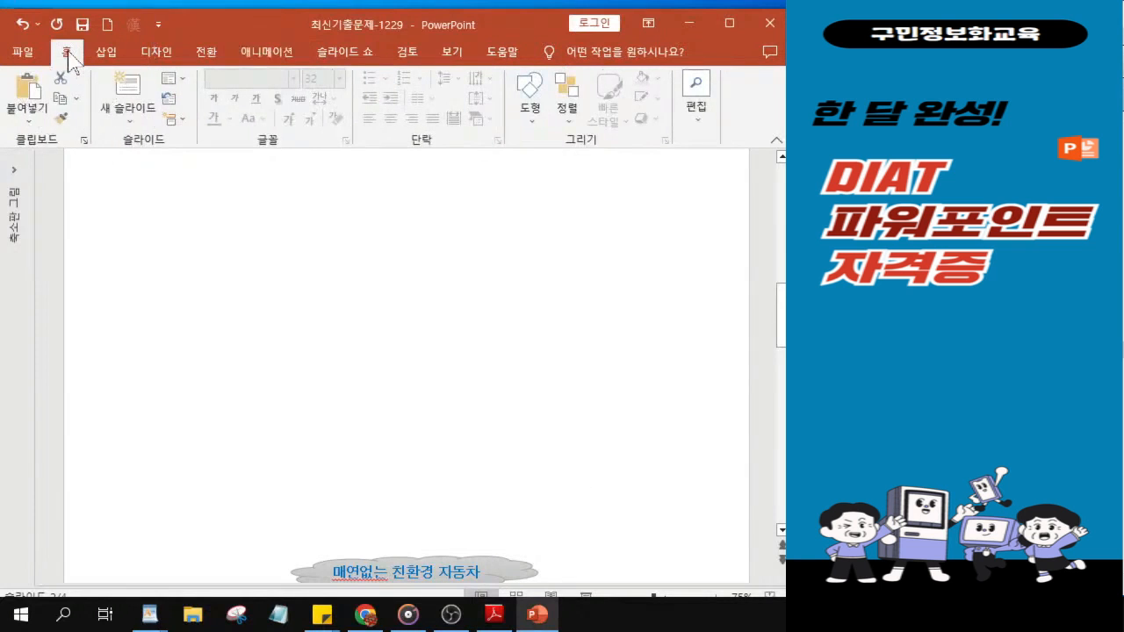
{"action": "left_click", "coordinate": [533, 123]}
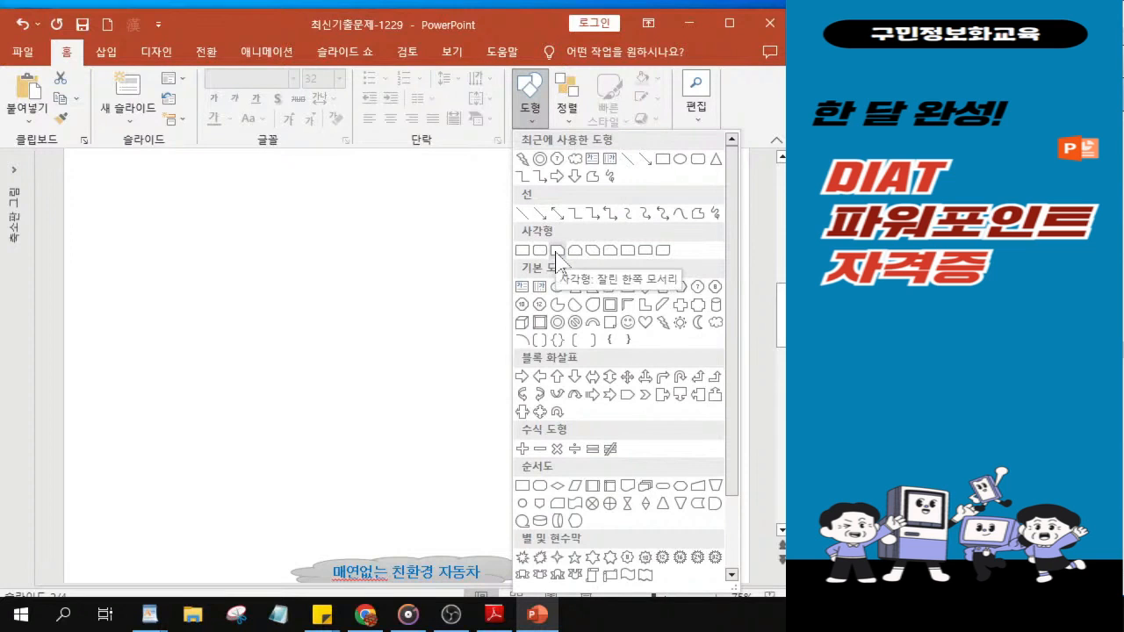
{"action": "left_click", "coordinate": [663, 252]}
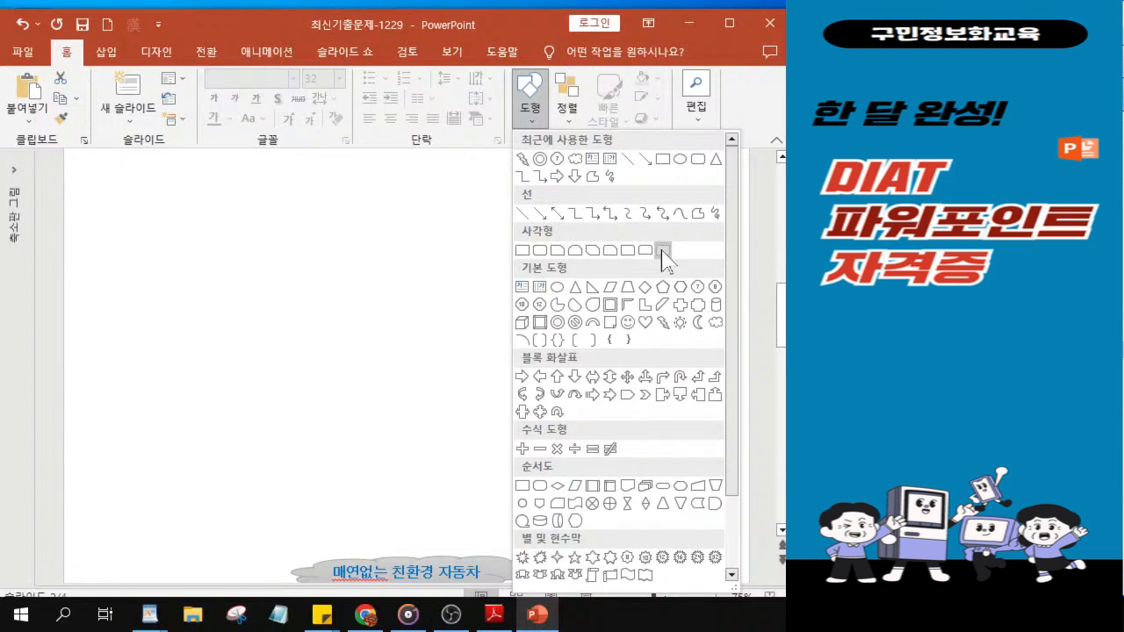
{"action": "left_click", "coordinate": [663, 252]}
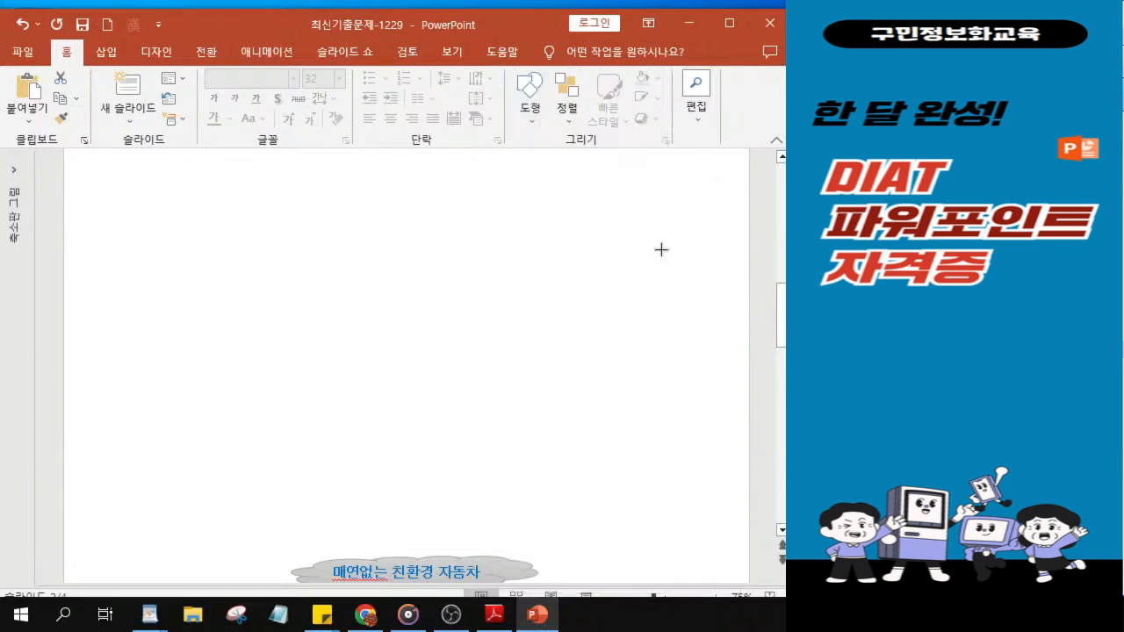
{"action": "scroll", "coordinate": [379, 234], "scroll_direction": "down", "scroll_amount": 1}
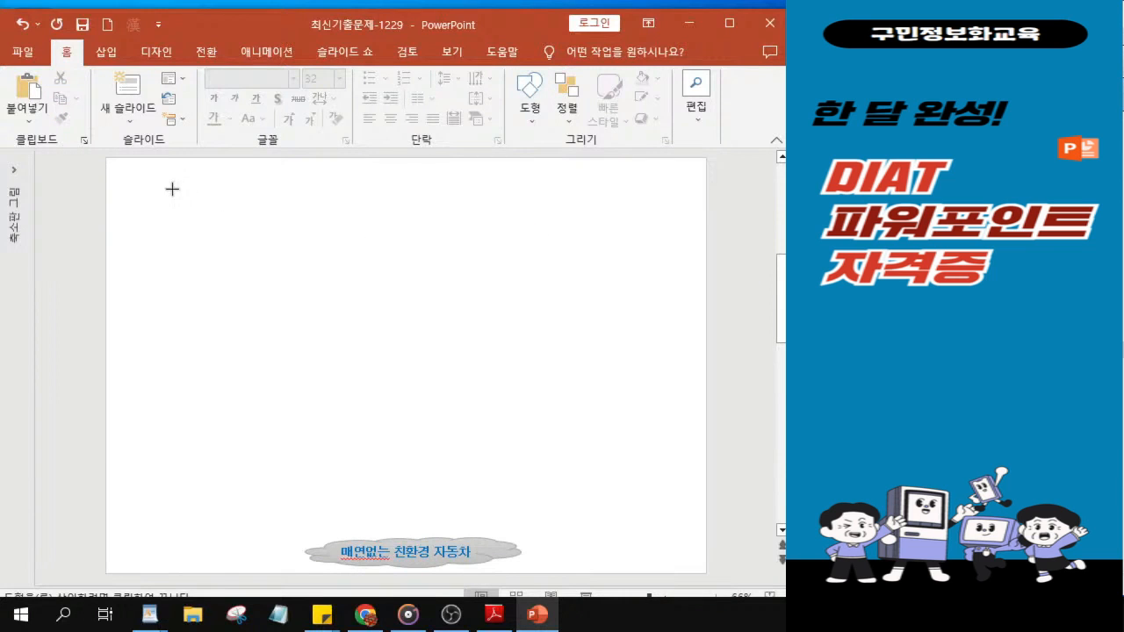
{"action": "left_click_drag", "start_coordinate": [144, 186], "coordinate": [660, 258]}
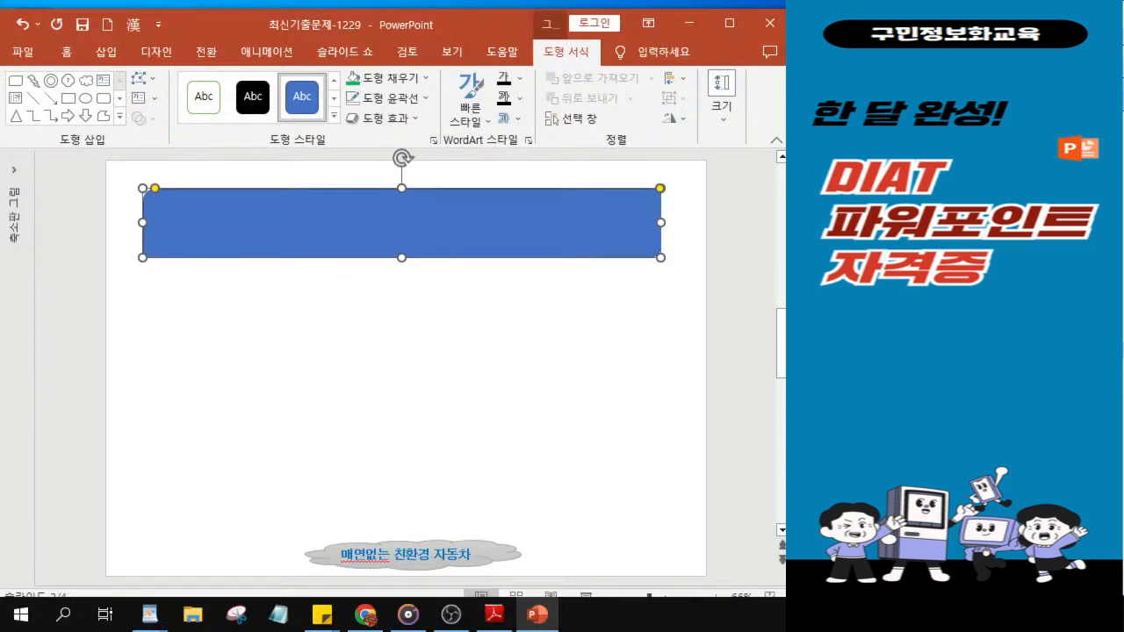
- Fill the slide 2 title rectangle with the theme colour blue, accent 5, 80% lighter
{"action": "key", "text": "alt+Tab"}
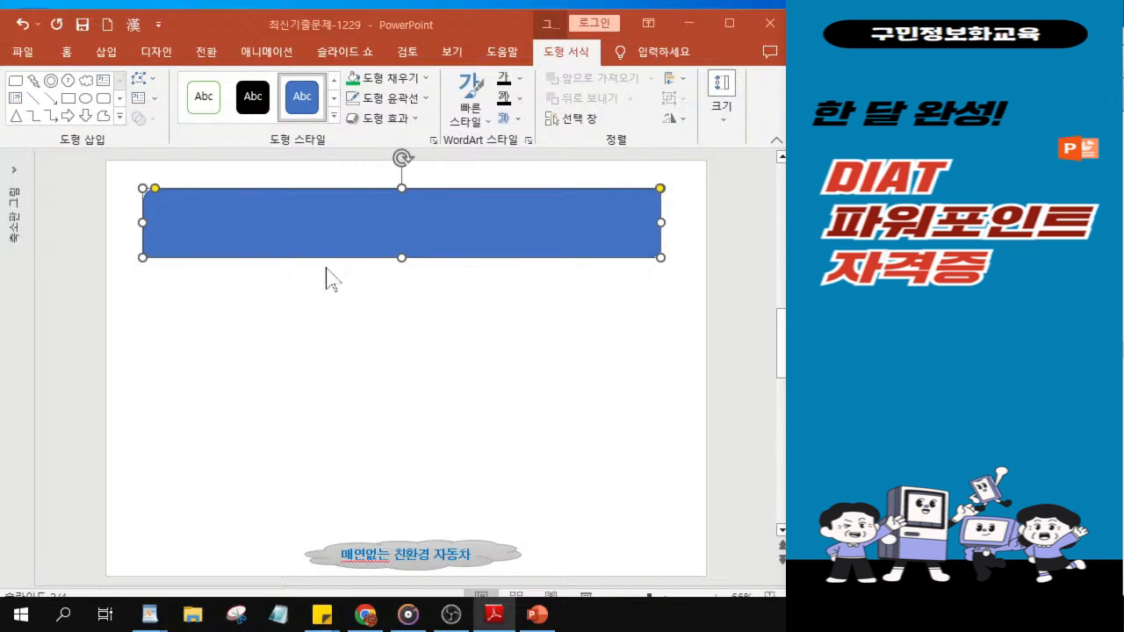
{"action": "left_click", "coordinate": [397, 83]}
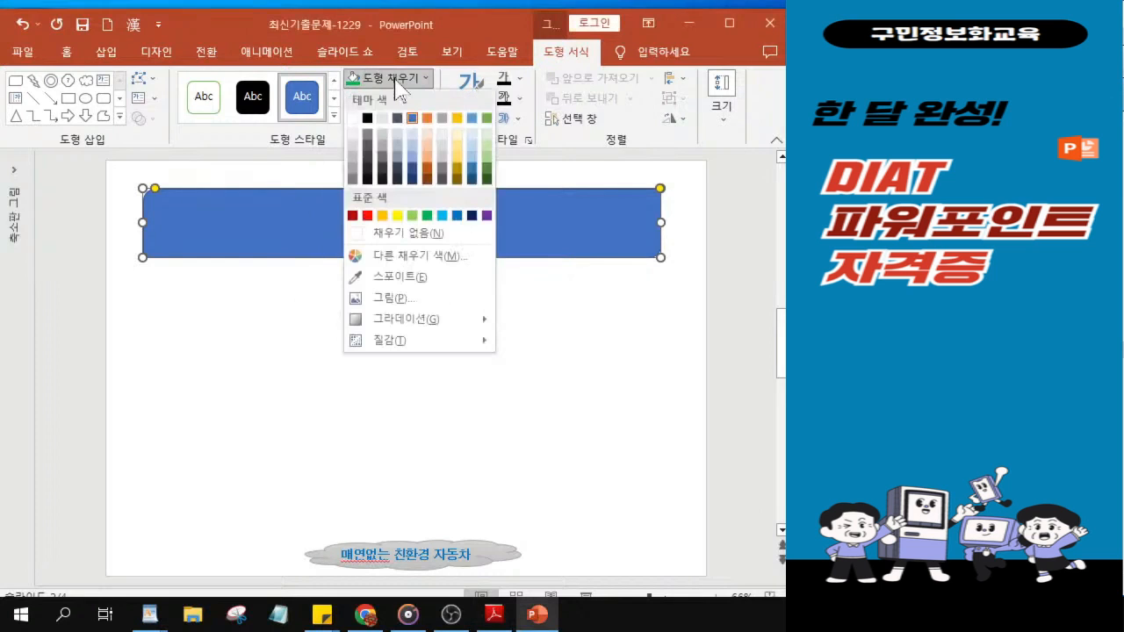
{"action": "left_click", "coordinate": [473, 136]}
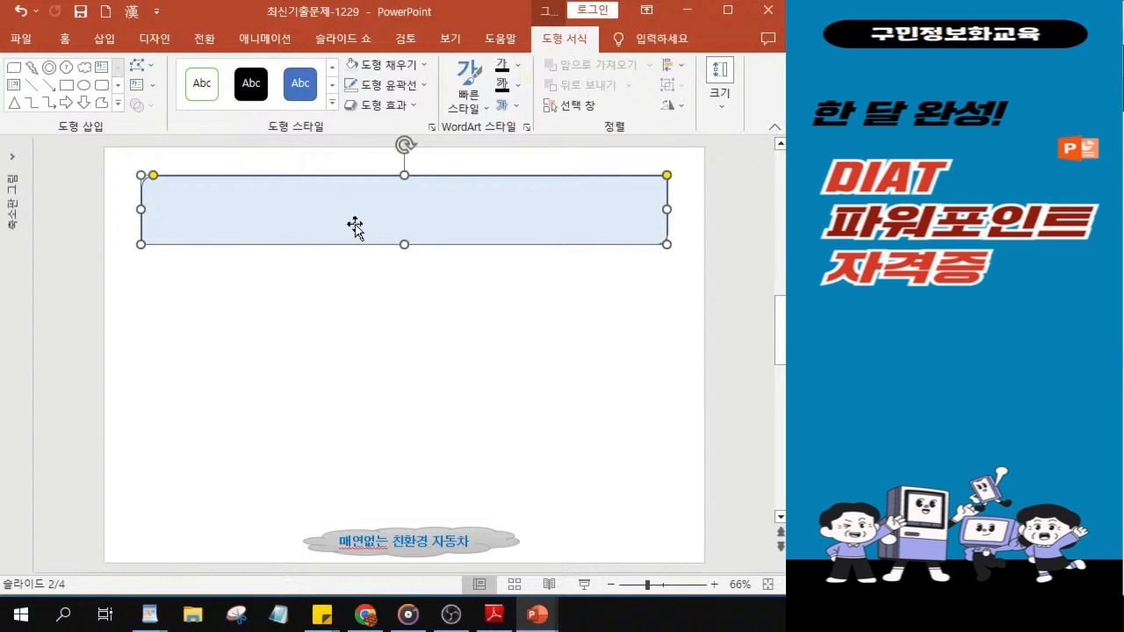
- Set the slide 2 title rectangle's outline to the standard colour light blue with a 3 pt line weight
{"action": "left_click", "coordinate": [400, 97]}
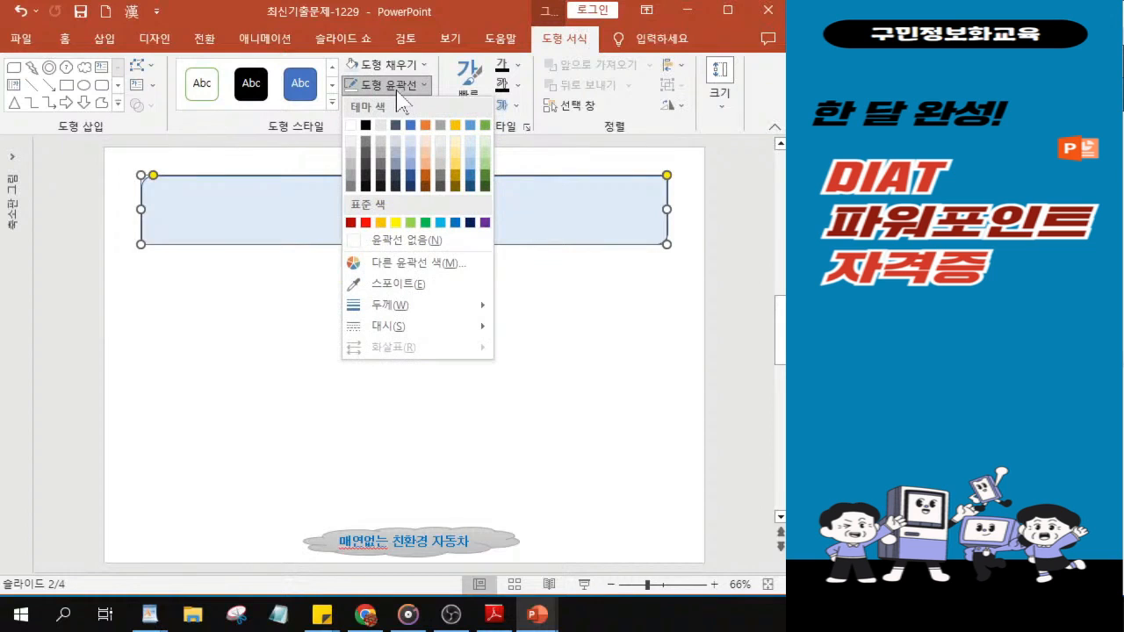
{"action": "left_click", "coordinate": [441, 222]}
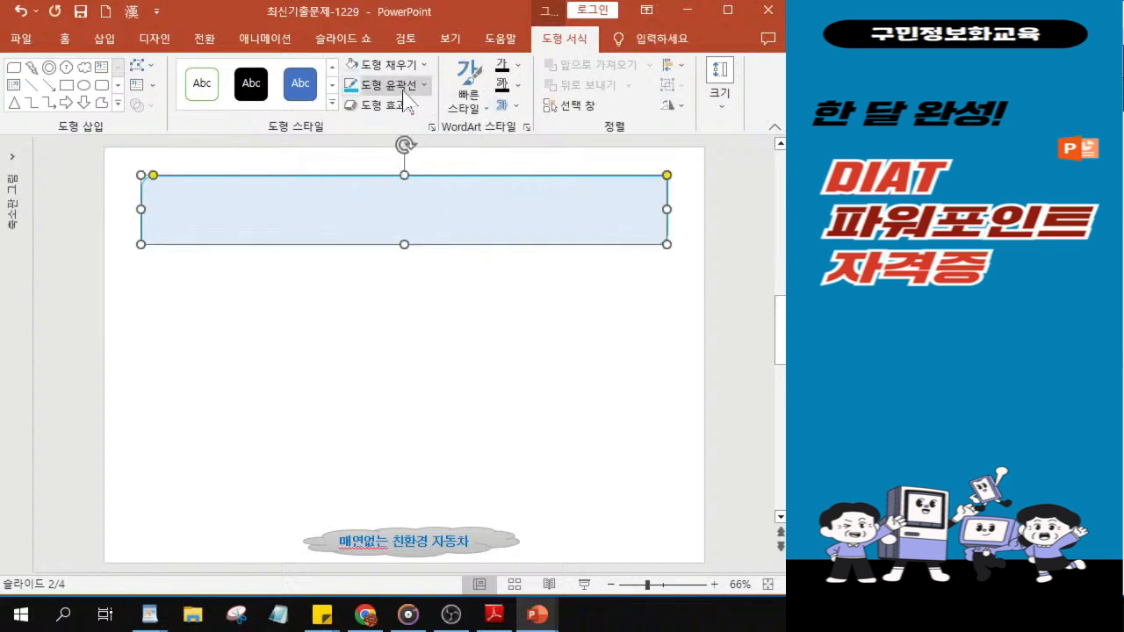
{"action": "left_click", "coordinate": [404, 88]}
{"action": "mouse_move", "coordinate": [424, 312]}
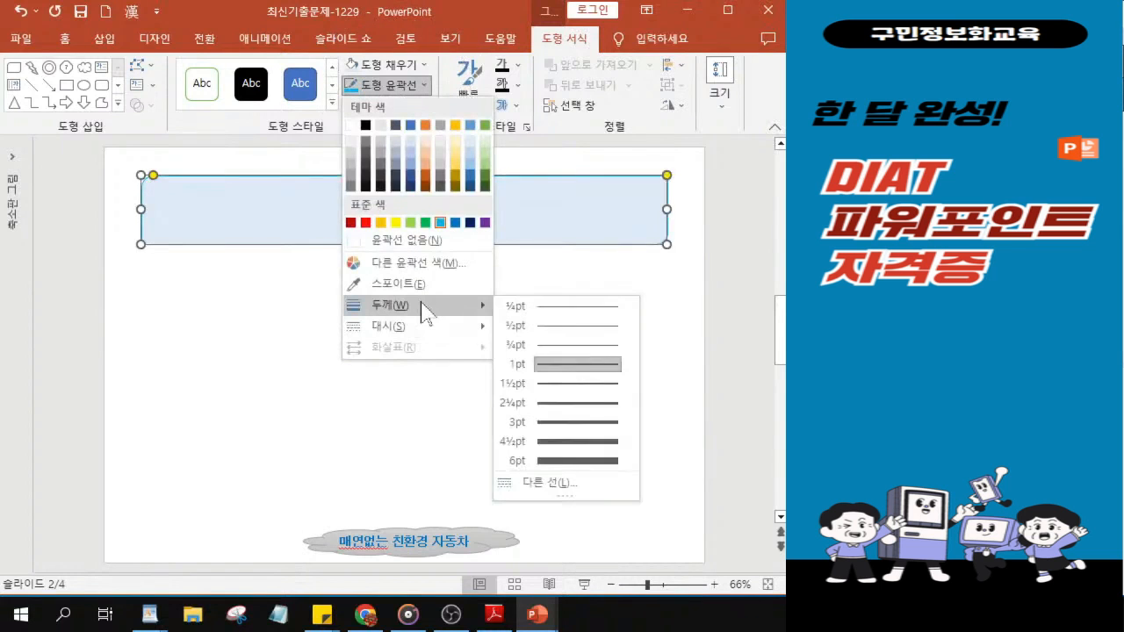
{"action": "left_click", "coordinate": [558, 428]}
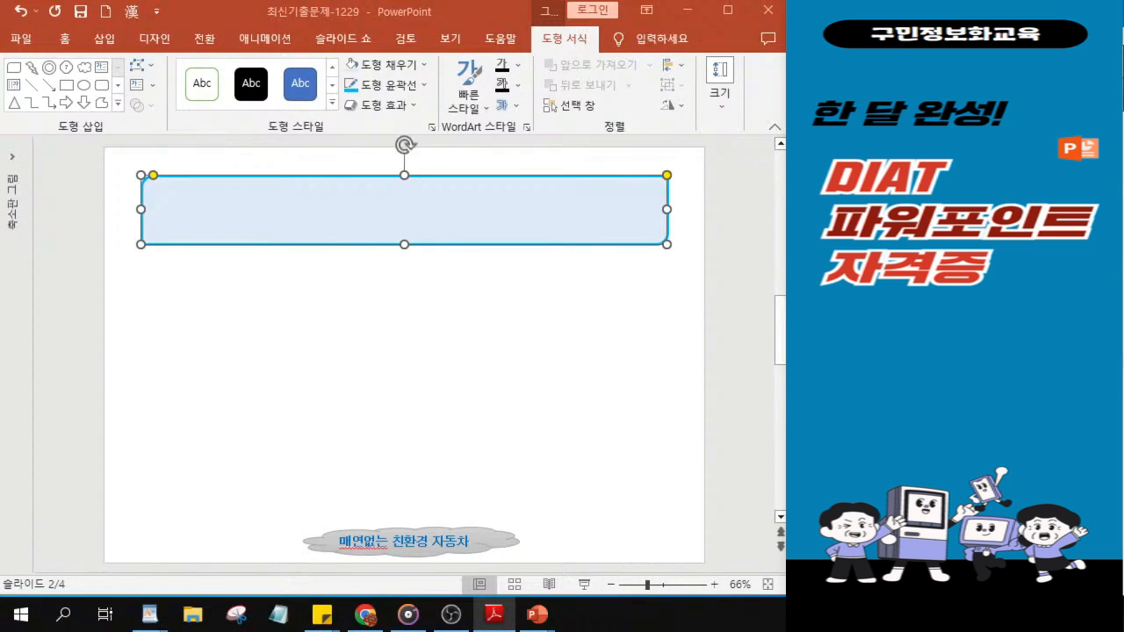
- Apply the upper-right perspective shadow to the slide 2 title rectangle
{"action": "left_click", "coordinate": [389, 105]}
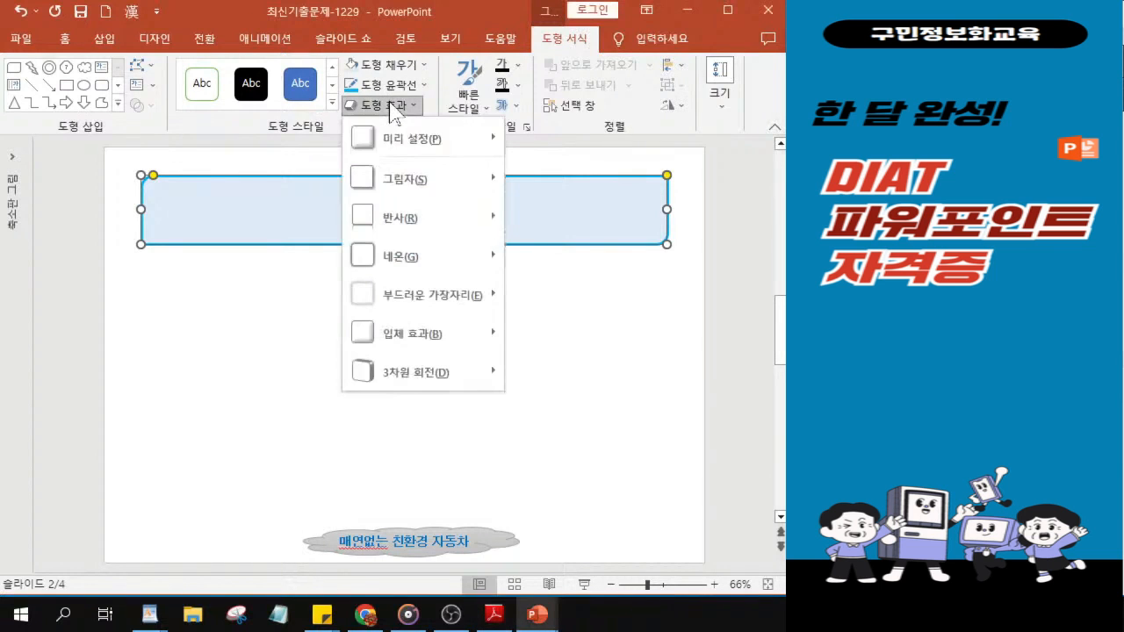
{"action": "left_click", "coordinate": [397, 184]}
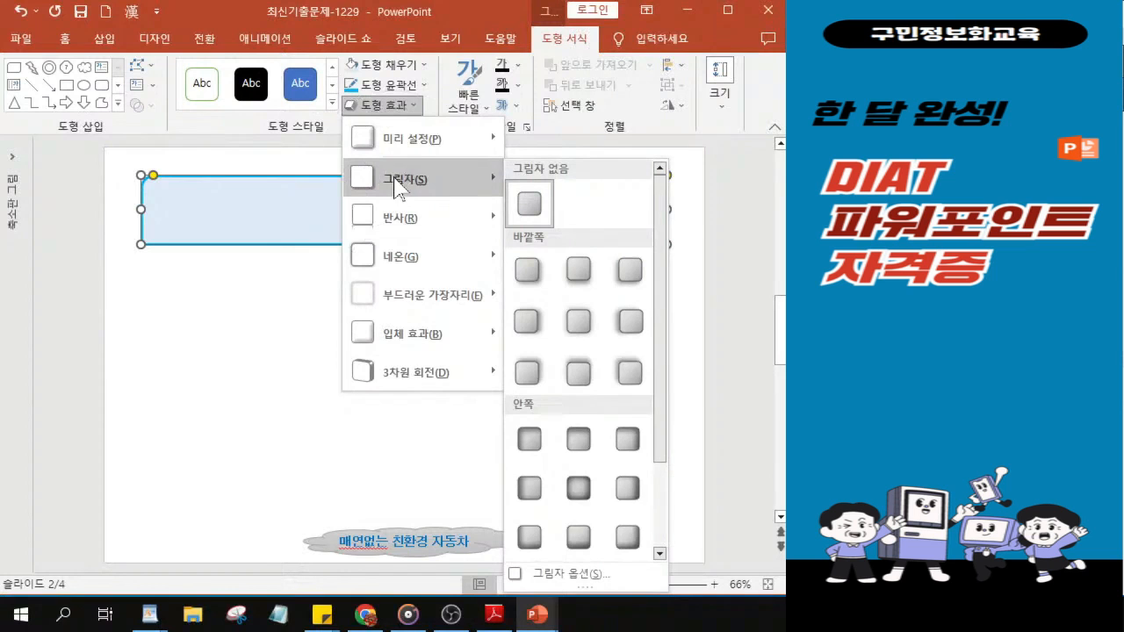
{"action": "left_click_drag", "start_coordinate": [665, 364], "coordinate": [664, 447]}
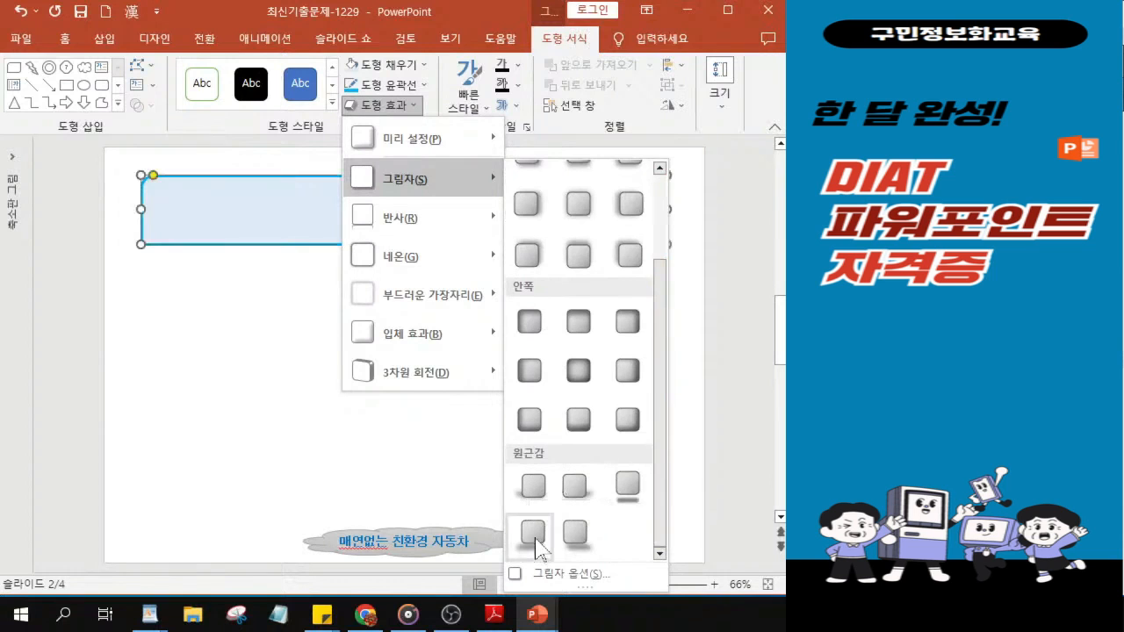
{"action": "left_click", "coordinate": [574, 485]}
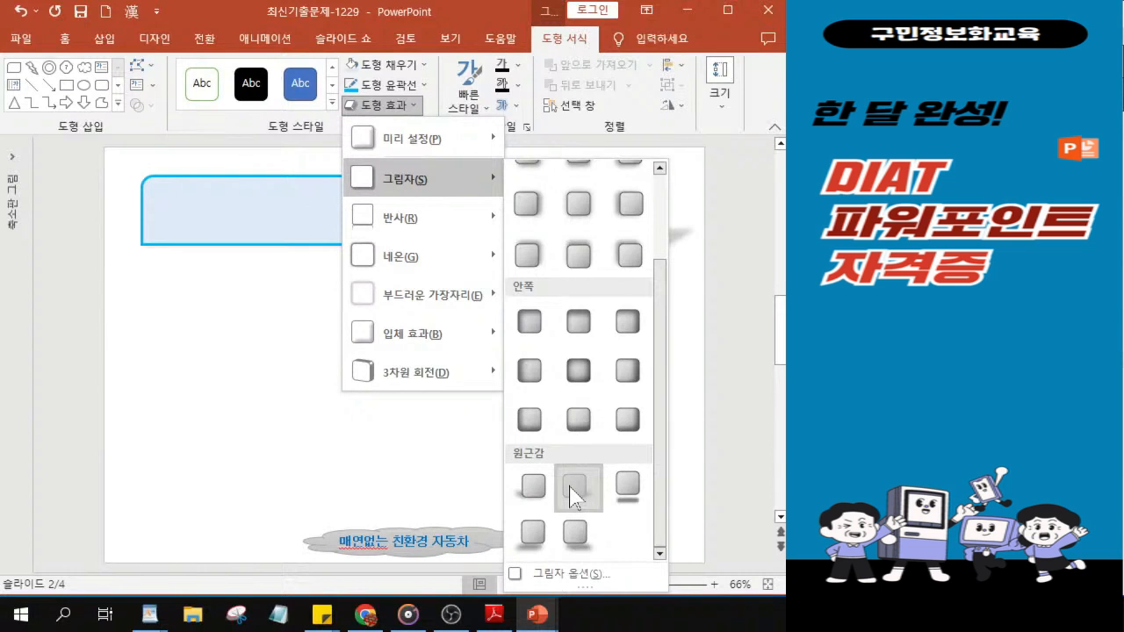
{"action": "left_click", "coordinate": [572, 488]}
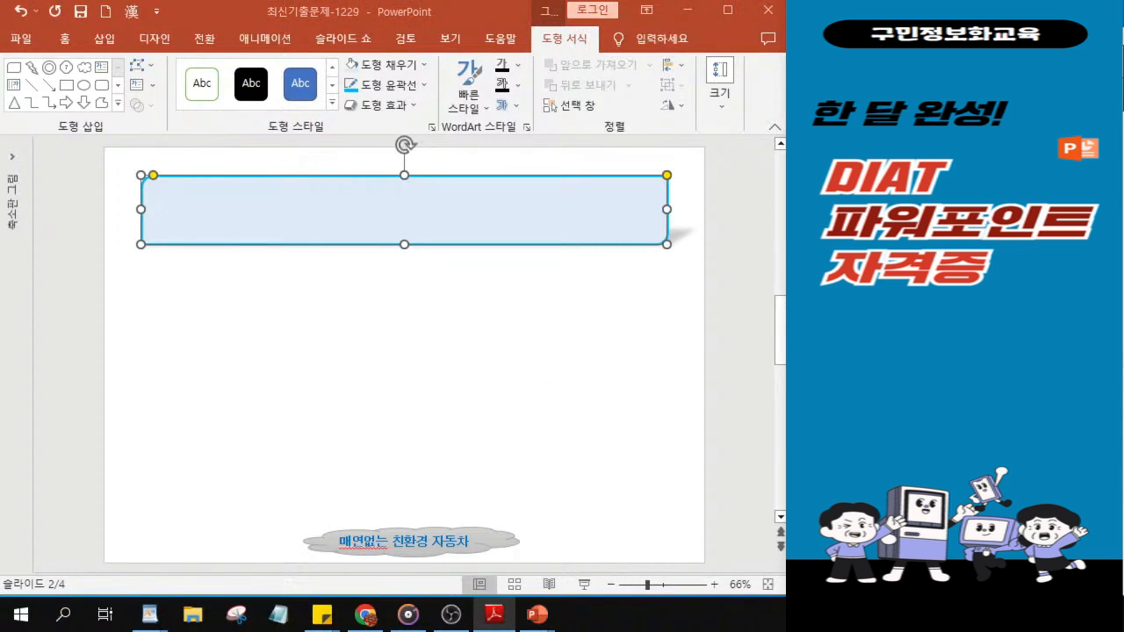
- Apply the first bevel preset to the empty title shape at the top of slide 2
{"action": "left_click", "coordinate": [372, 106]}
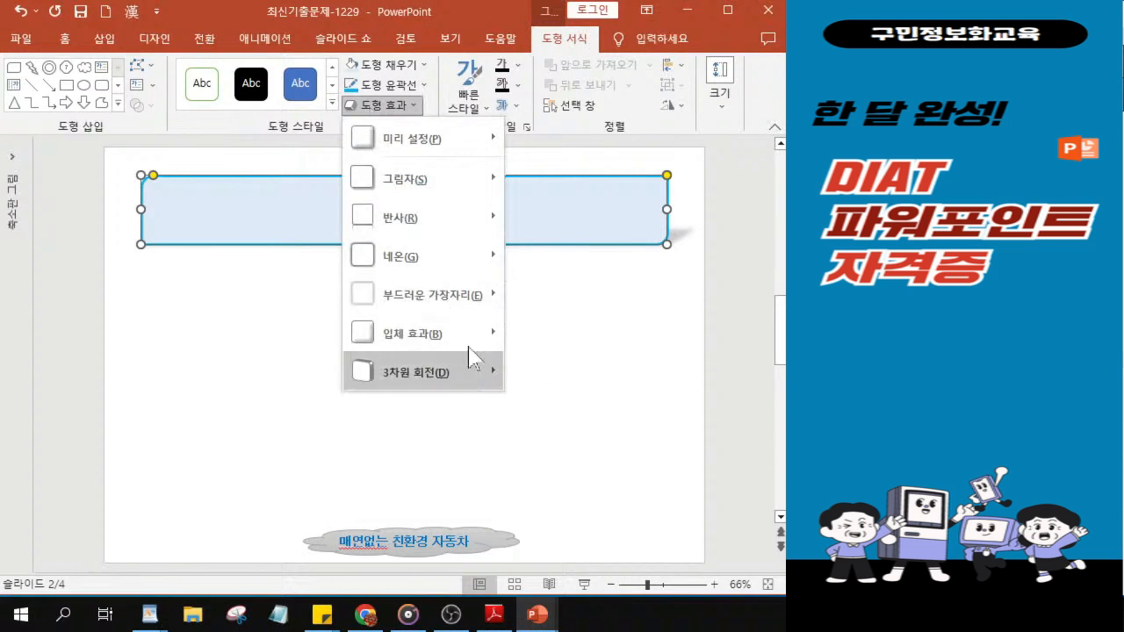
{"action": "mouse_move", "coordinate": [481, 330]}
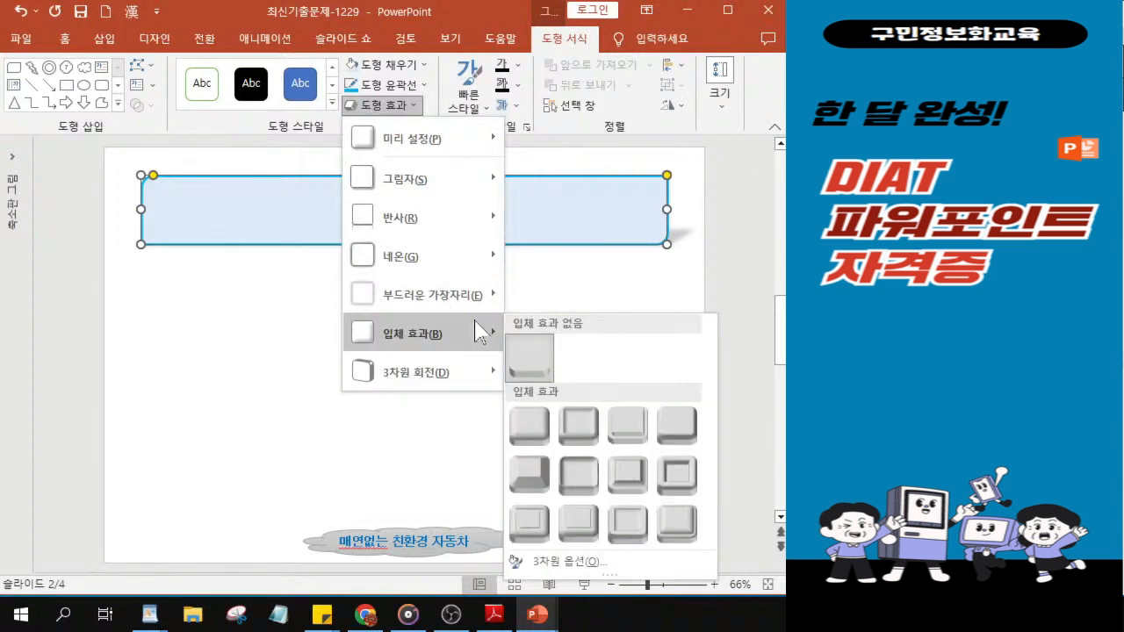
{"action": "left_click", "coordinate": [528, 431]}
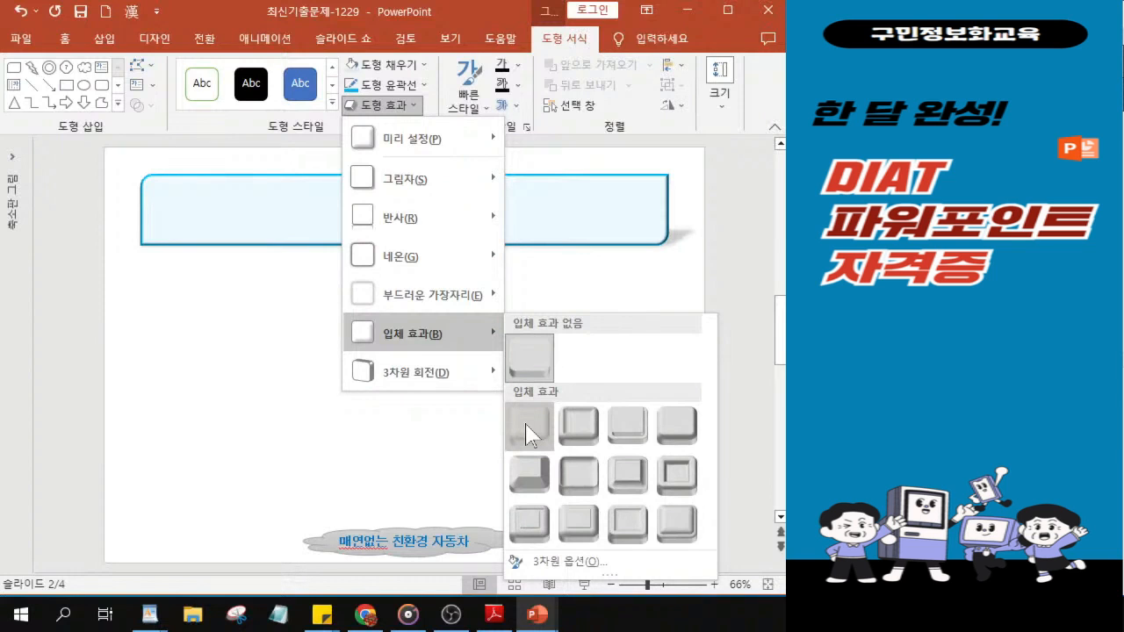
{"action": "left_click", "coordinate": [529, 434]}
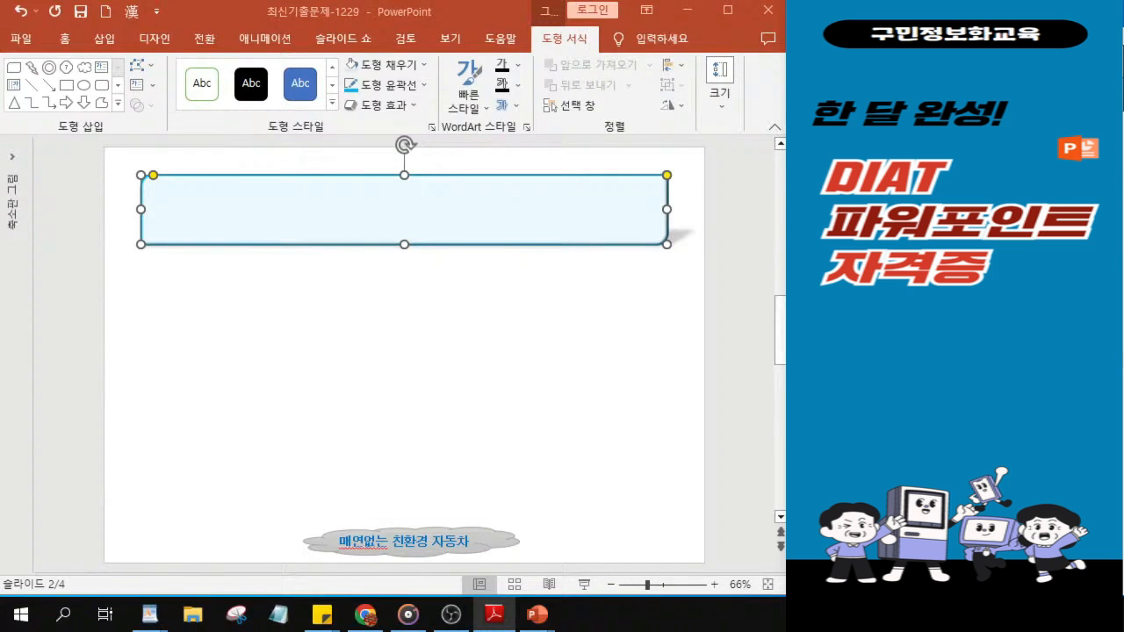
- Set the title shape's font to 궁서체
{"action": "left_click", "coordinate": [66, 40]}
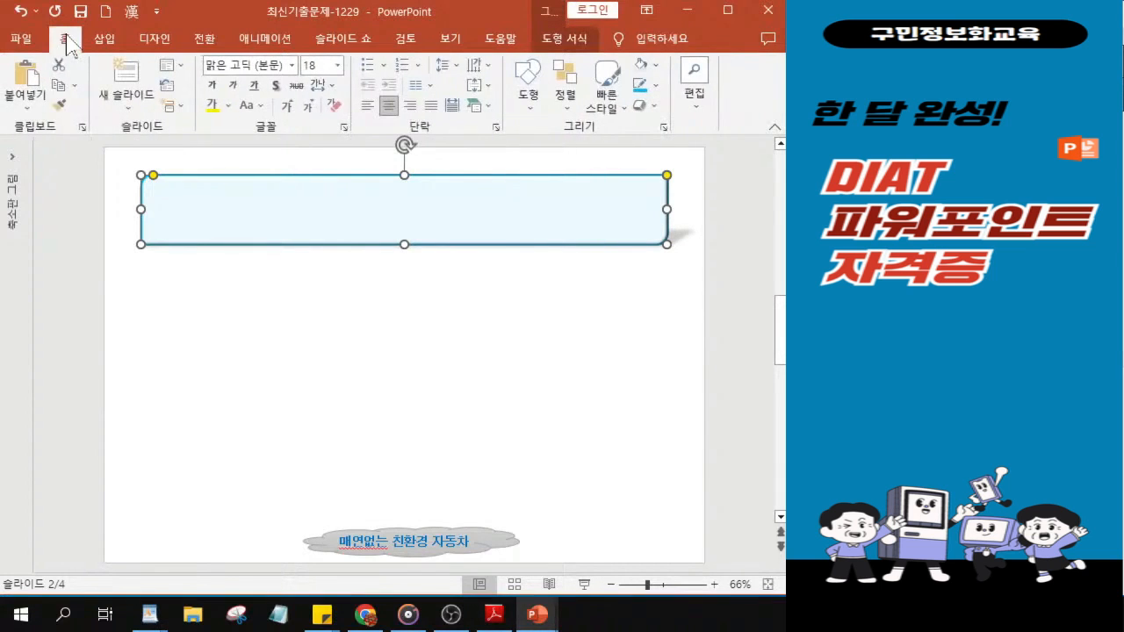
{"action": "left_click", "coordinate": [291, 66]}
{"action": "left_click", "coordinate": [291, 67]}
{"action": "left_click", "coordinate": [291, 67]}
{"action": "key", "text": "ctrl"}
{"action": "key", "text": "ctrl"}
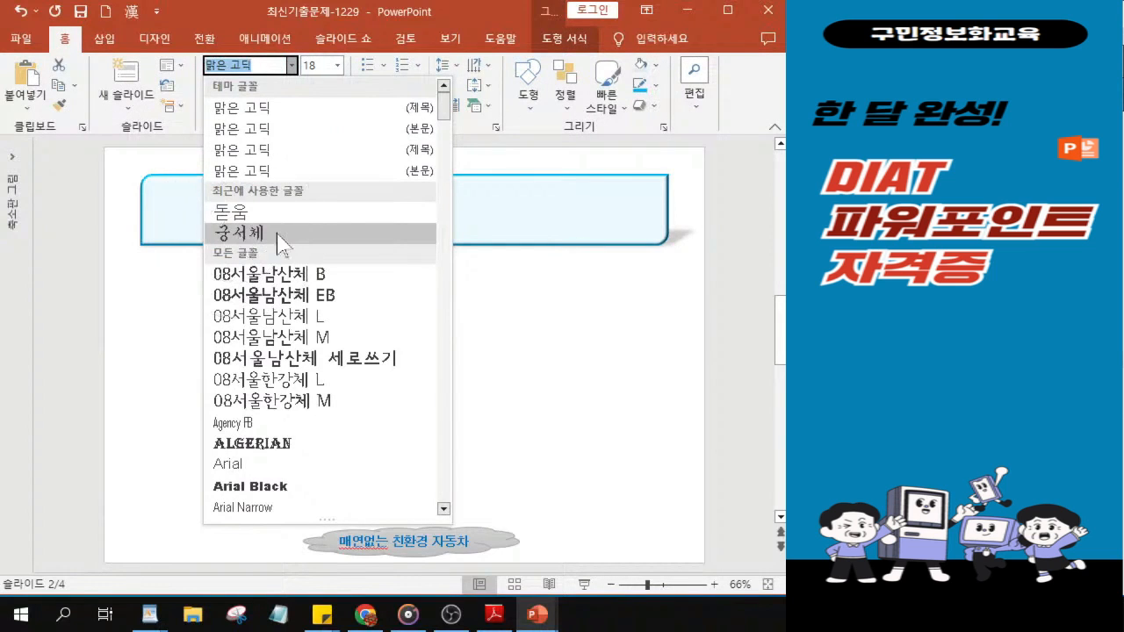
{"action": "key", "text": "ctrl"}
{"action": "key", "text": "ctrl"}
{"action": "key", "text": "ctrl"}
{"action": "key", "text": "ctrl"}
{"action": "key", "text": "ctrl"}
{"action": "key", "text": "ctrl"}
{"action": "left_click", "coordinate": [262, 234]}
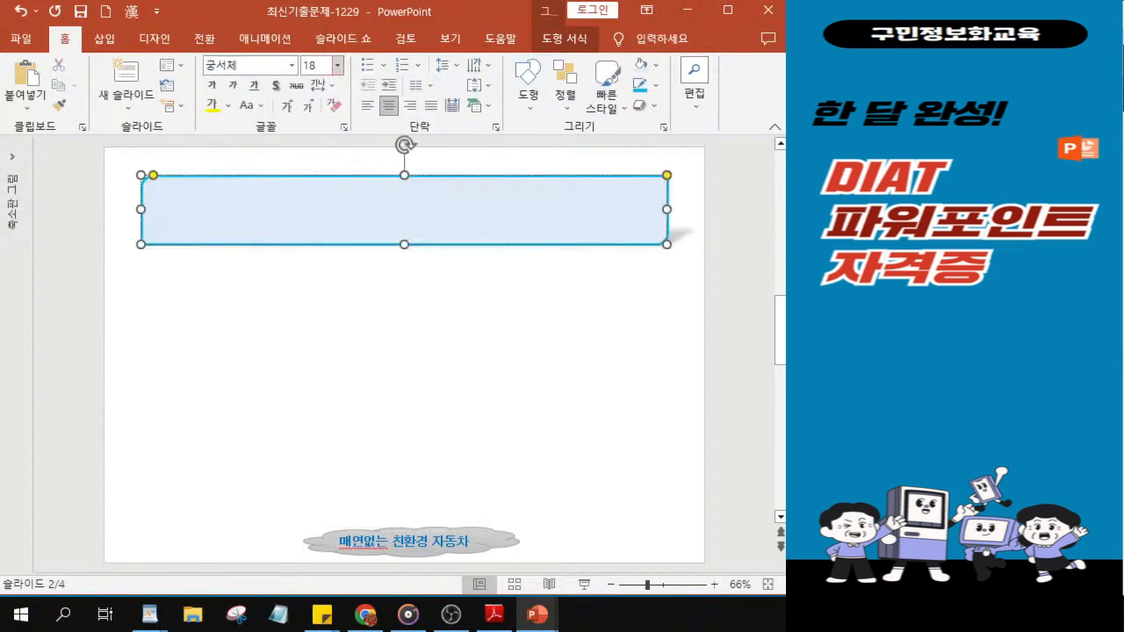
- Set the title shape's font size to 36
{"action": "left_click", "coordinate": [312, 65]}
{"action": "type", "text": "36"}
{"action": "key", "text": "Return"}
{"action": "left_click", "coordinate": [495, 614]}
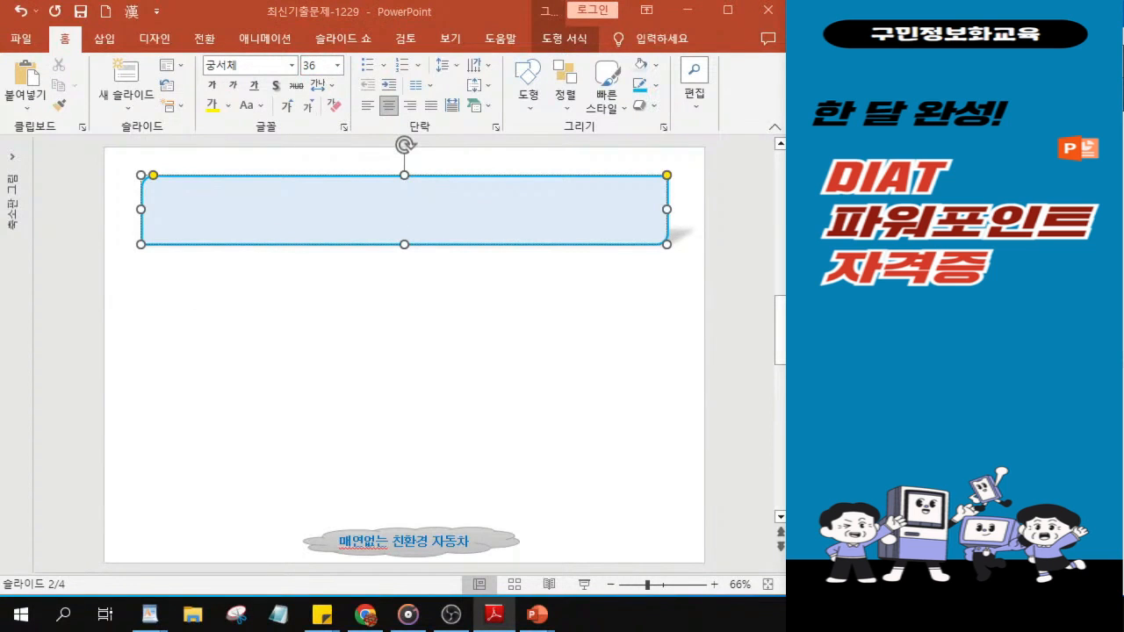
- Apply italic and text shadow to the title shape's text formatting
{"action": "left_click", "coordinate": [234, 88]}
{"action": "left_click", "coordinate": [234, 85]}
{"action": "left_click", "coordinate": [275, 86]}
{"action": "left_click", "coordinate": [275, 86]}
{"action": "left_click", "coordinate": [275, 86]}
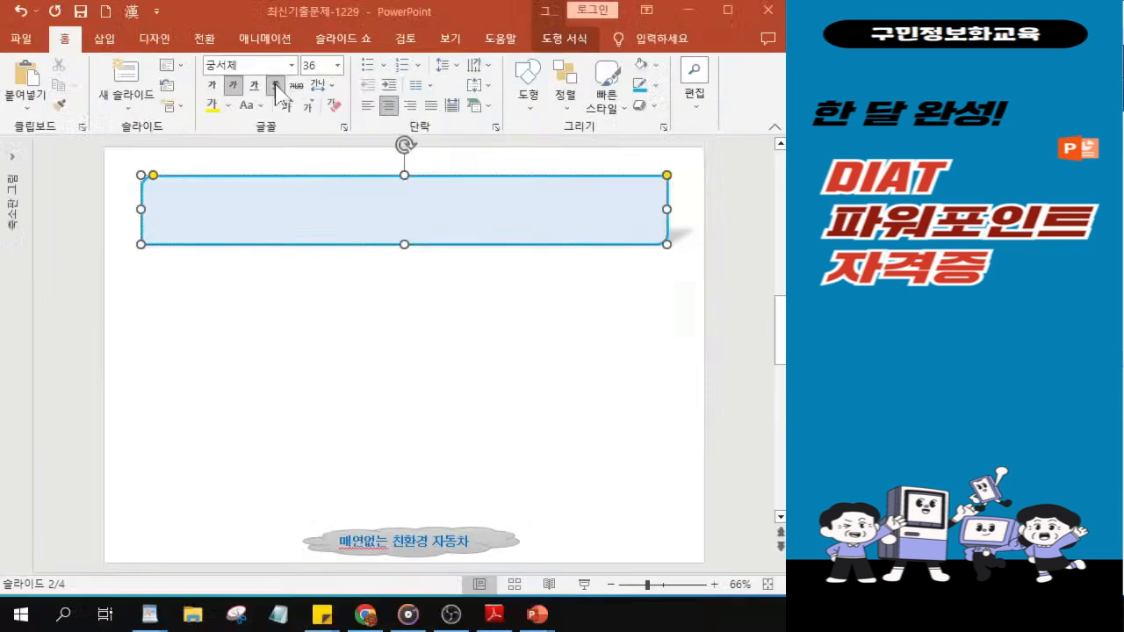
{"action": "left_click", "coordinate": [494, 614]}
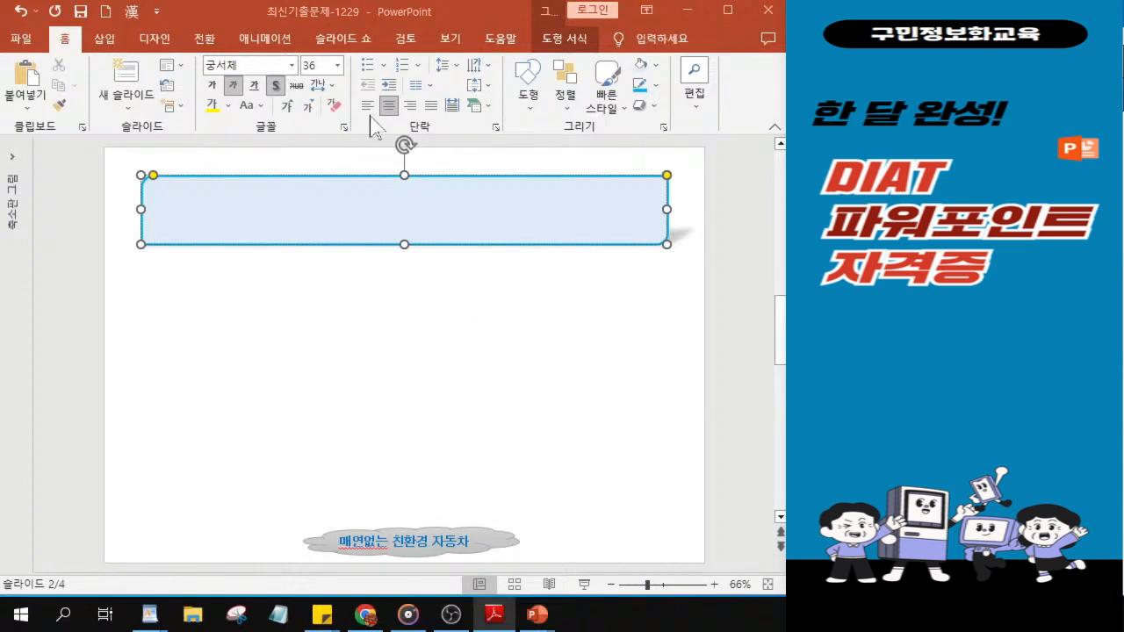
- Set the title shape's font colour to standard dark blue
{"action": "left_click", "coordinate": [232, 112]}
{"action": "left_click", "coordinate": [228, 105]}
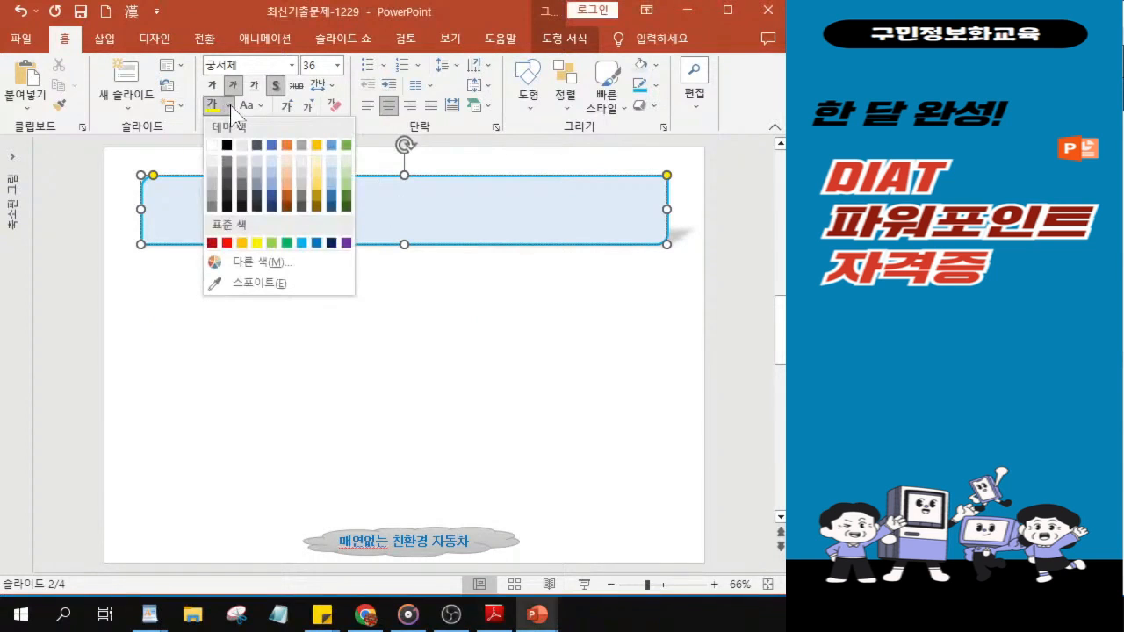
{"action": "left_click", "coordinate": [331, 244]}
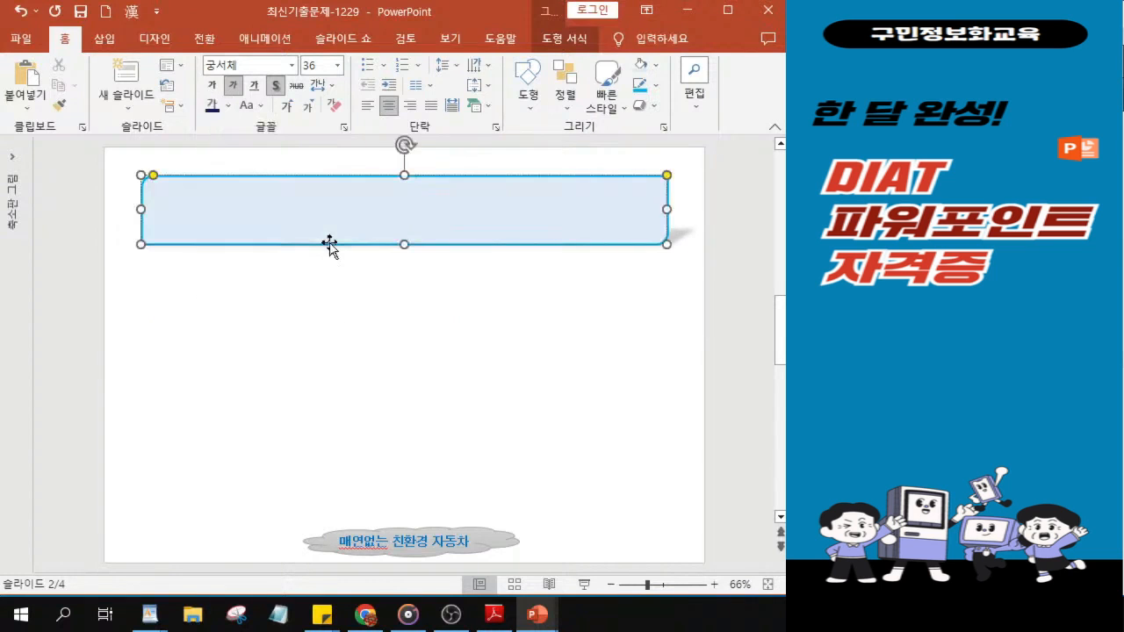
- Enter the title text "전기자동차 종류" in the title shape
{"action": "scroll", "coordinate": [343, 238], "scroll_direction": "up", "scroll_amount": 4}
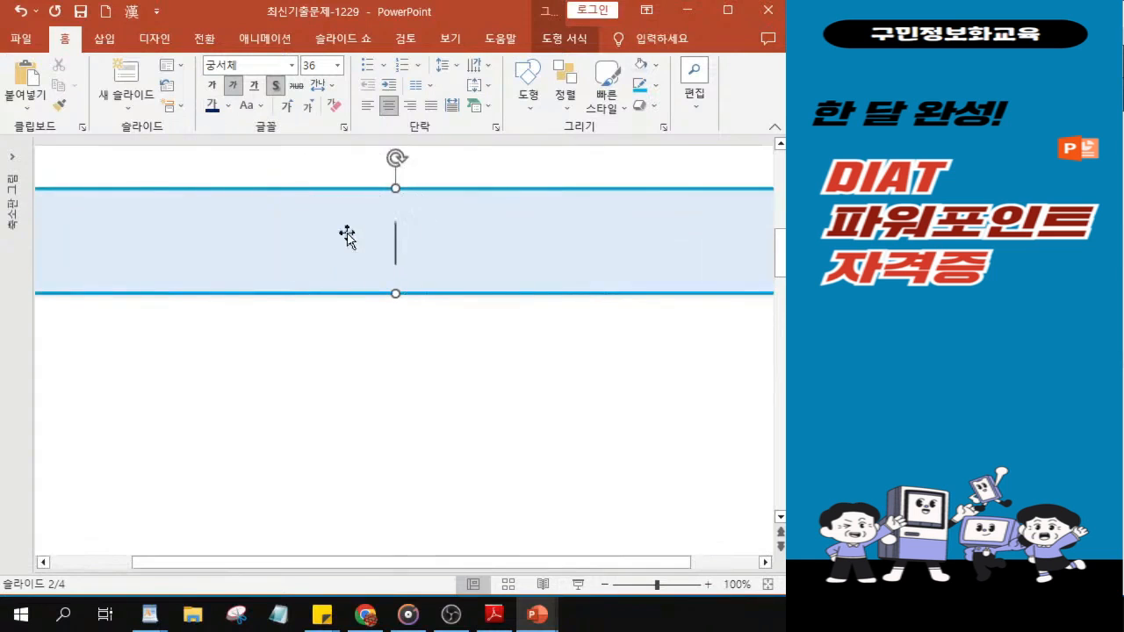
{"action": "type", "text": "전기"}
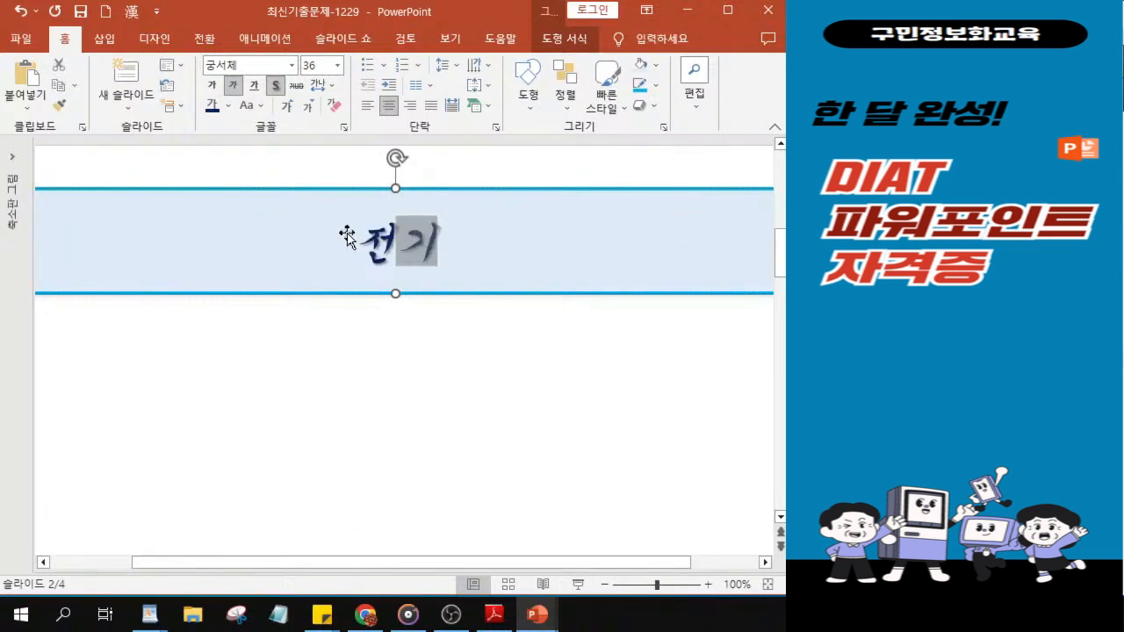
{"action": "type", "text": "자동차"}
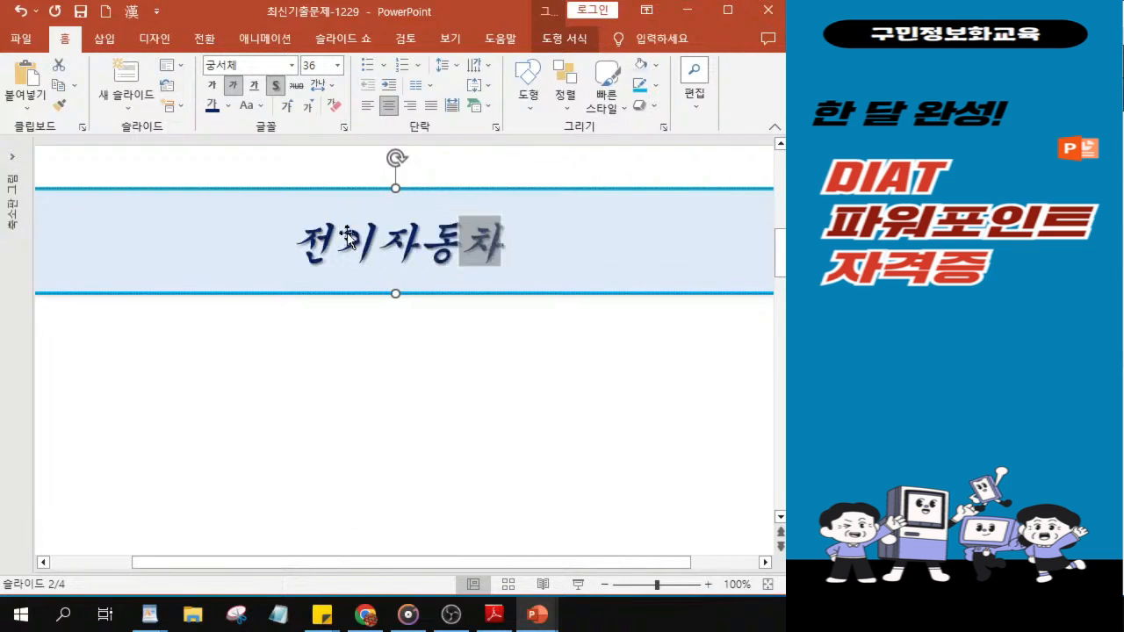
{"action": "type", "text": " ㅈ종류"}
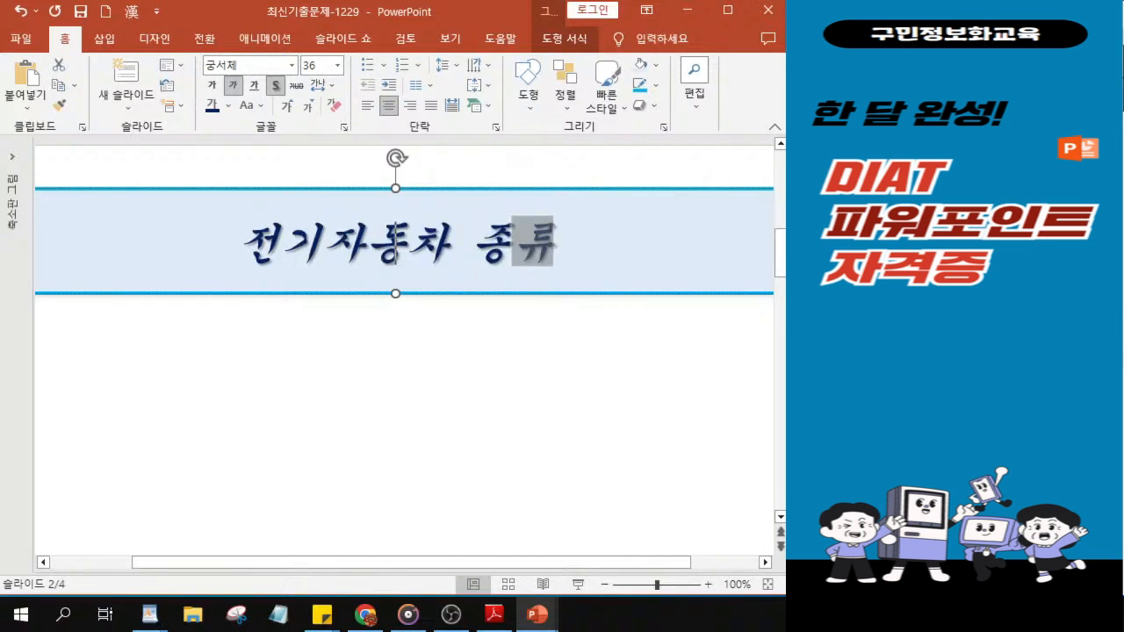
{"action": "key", "text": "alt+Tab"}
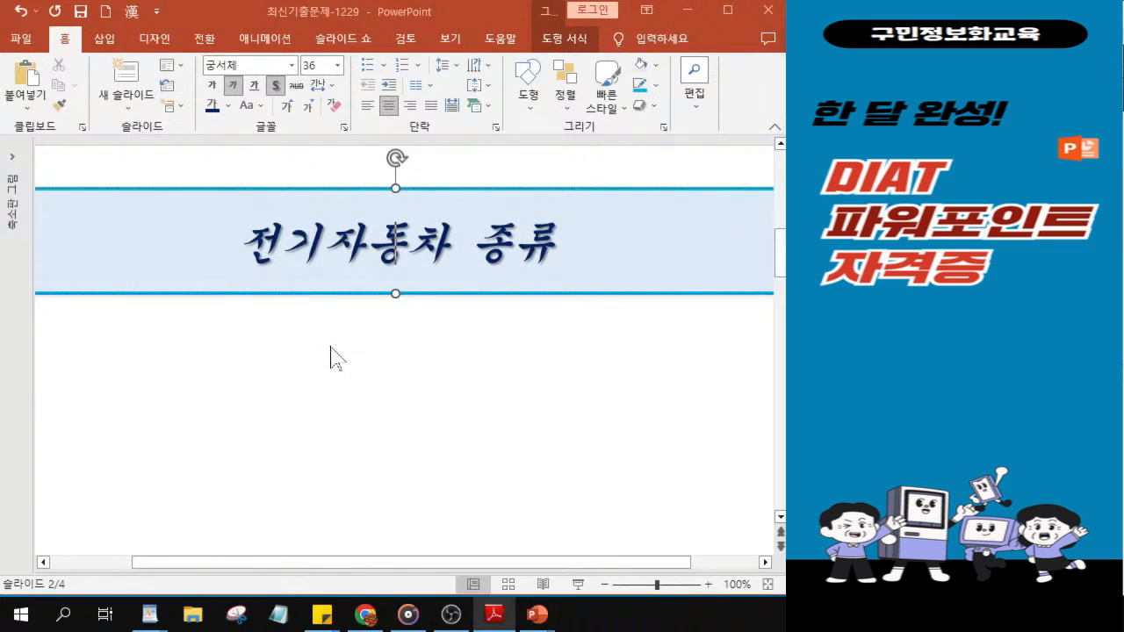
- Draw a wide, short down-arrow callout shape just below the left part of the title shape
{"action": "scroll", "coordinate": [330, 351], "scroll_direction": "down", "scroll_amount": 5}
{"action": "scroll", "coordinate": [330, 348], "scroll_direction": "up", "scroll_amount": 3}
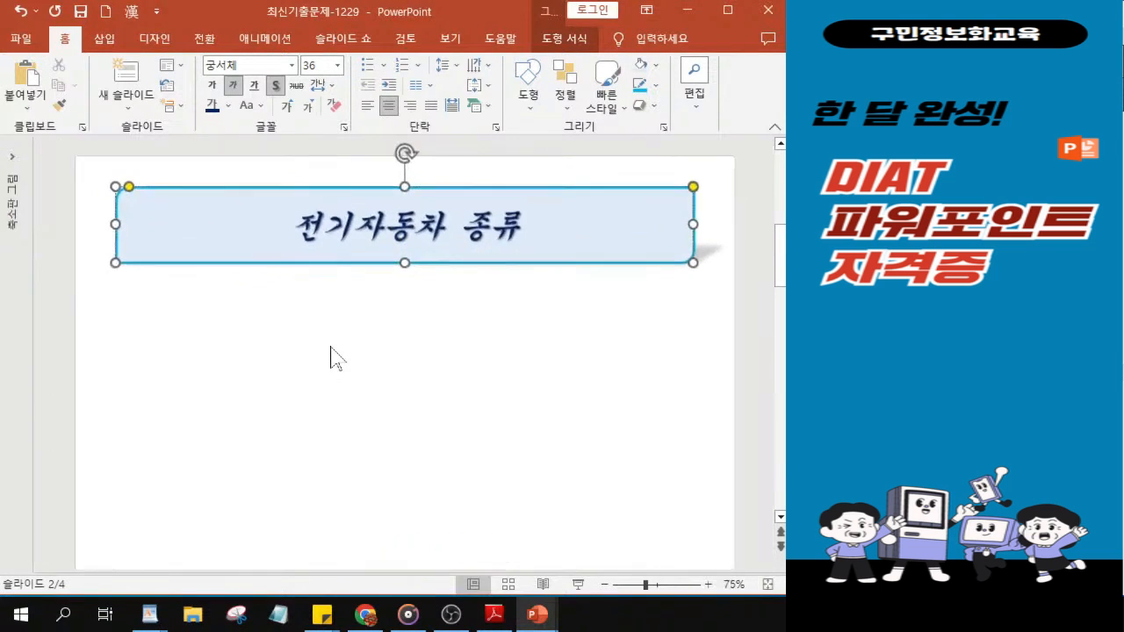
{"action": "scroll", "coordinate": [332, 405], "scroll_direction": "down", "scroll_amount": 2}
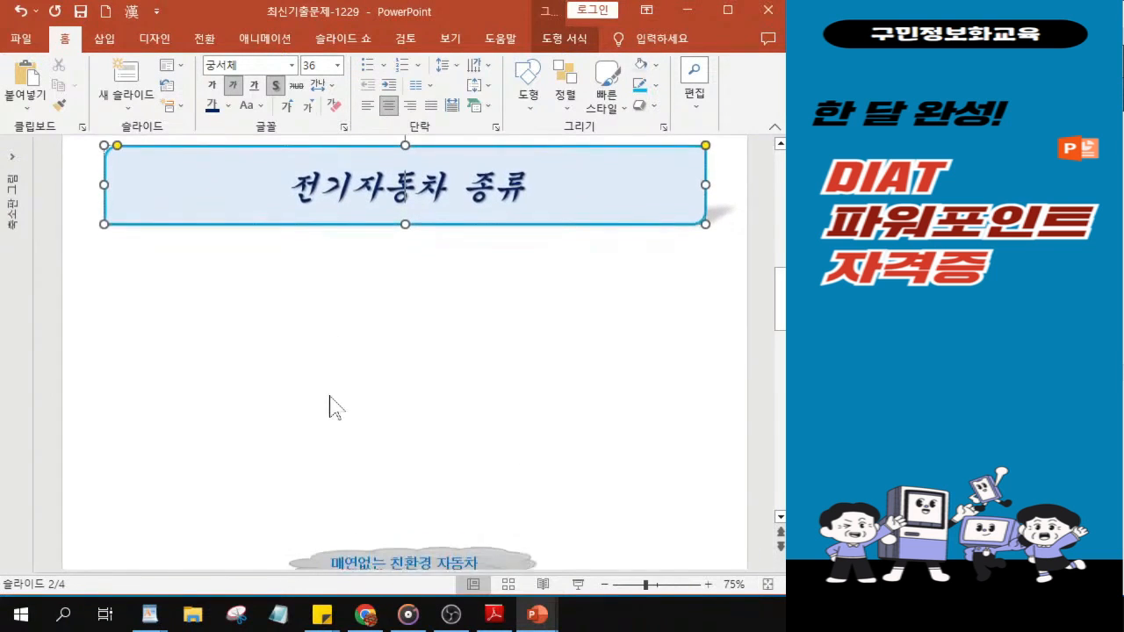
{"action": "key", "text": "ctrl"}
{"action": "key", "text": "ctrl"}
{"action": "key", "text": "ctrl"}
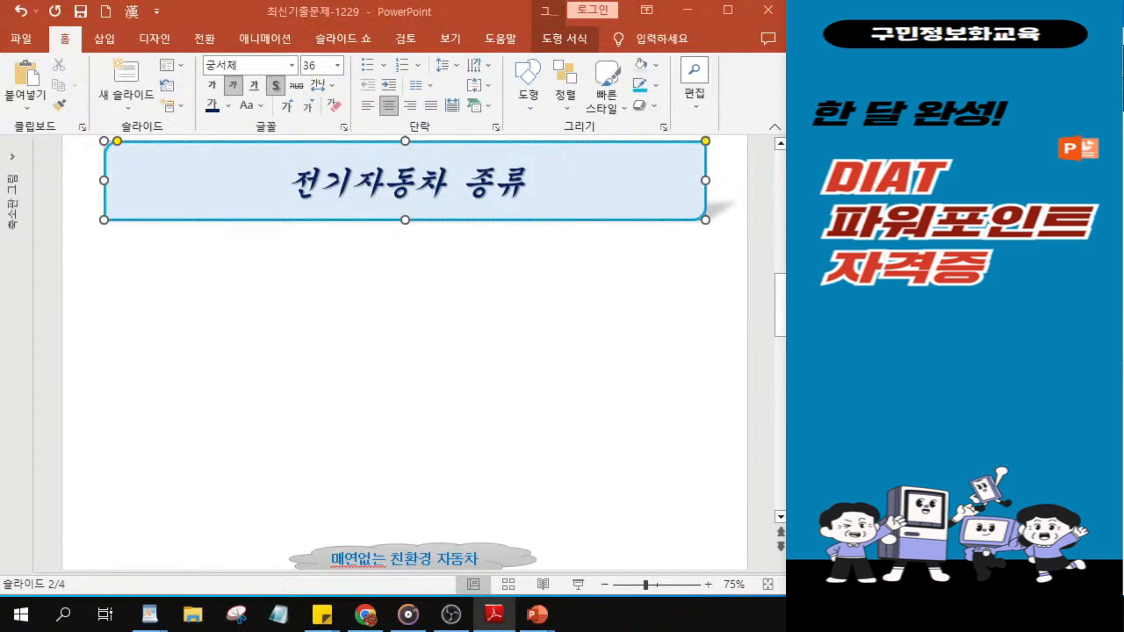
{"action": "left_click", "coordinate": [526, 104]}
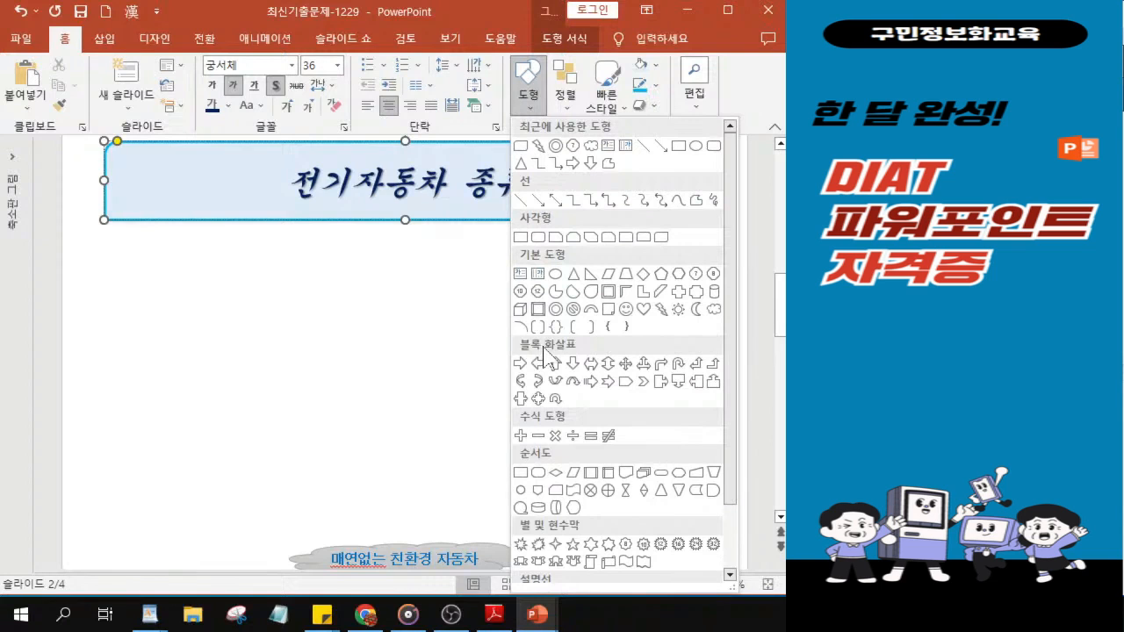
{"action": "left_click", "coordinate": [677, 384]}
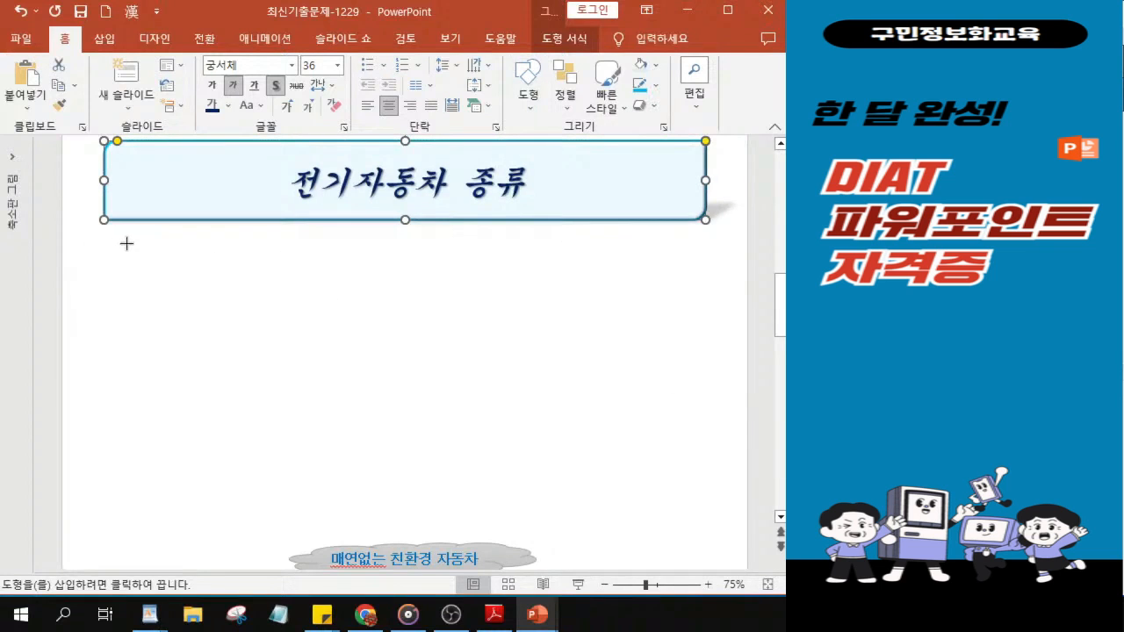
{"action": "left_click_drag", "start_coordinate": [126, 239], "coordinate": [342, 308]}
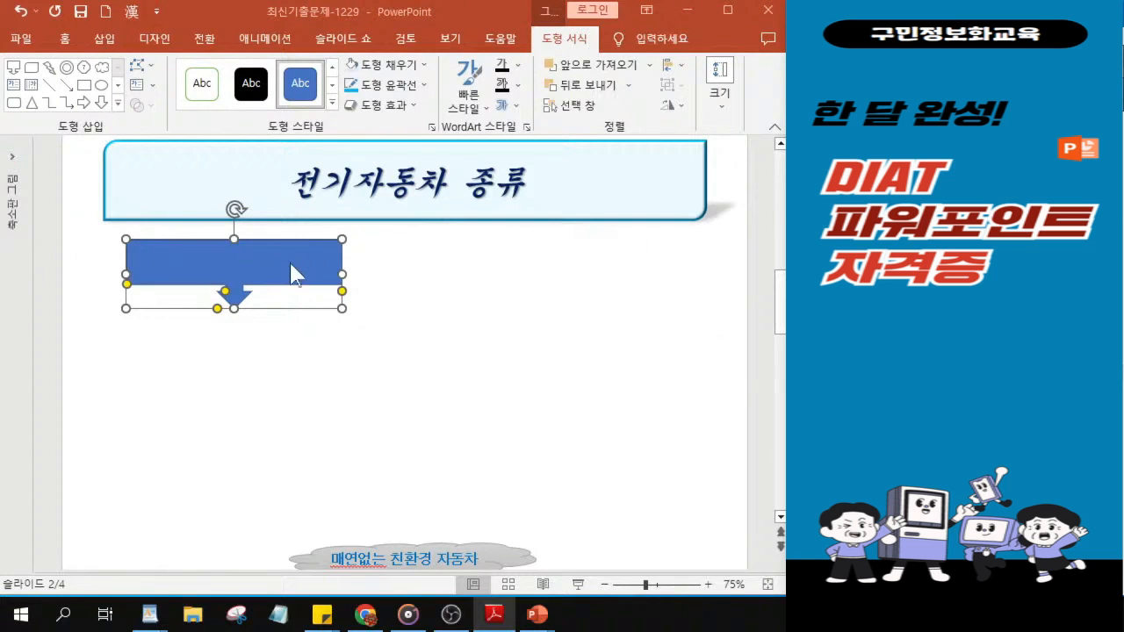
- Fill the down-arrow callout with the lightest theme green and apply the from-centre gradient variation
{"action": "left_click", "coordinate": [398, 66]}
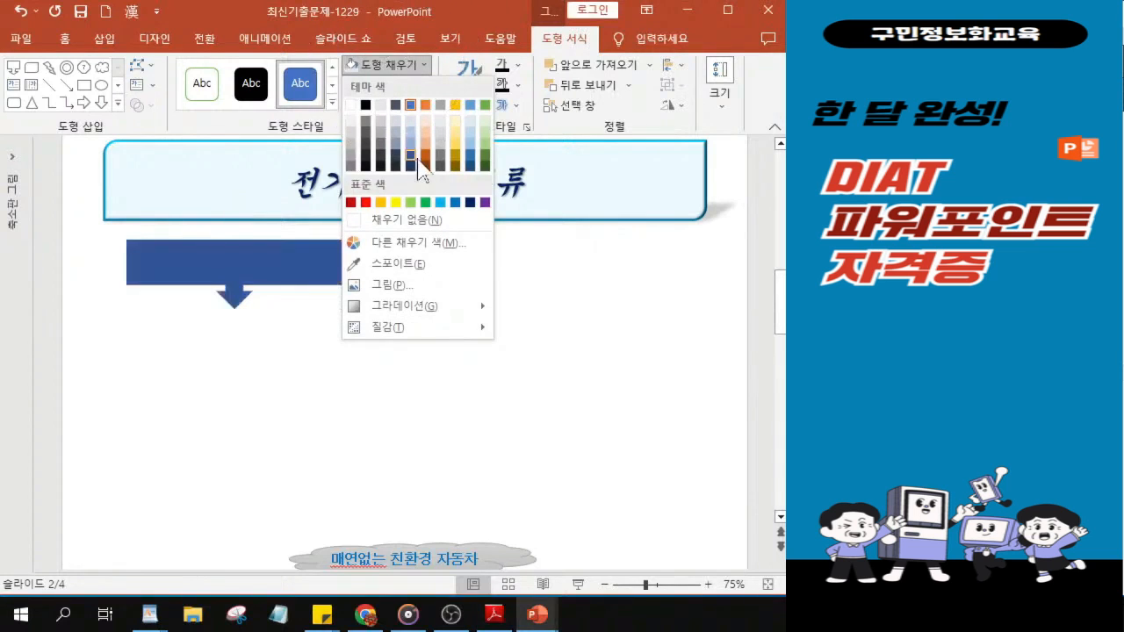
{"action": "left_click", "coordinate": [485, 128]}
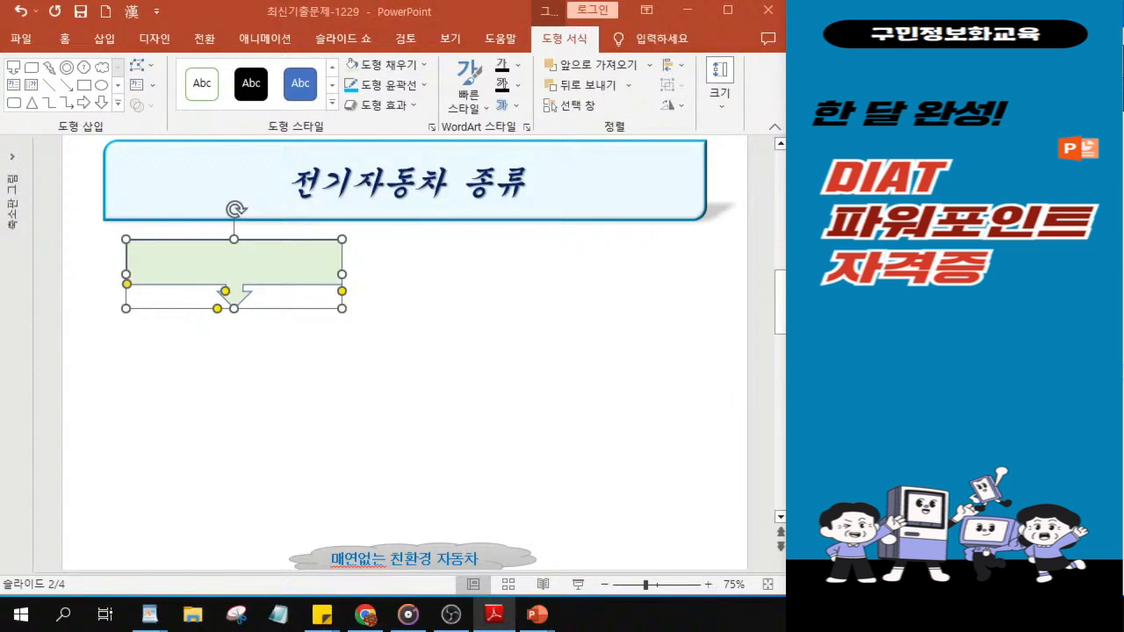
{"action": "left_click", "coordinate": [384, 66]}
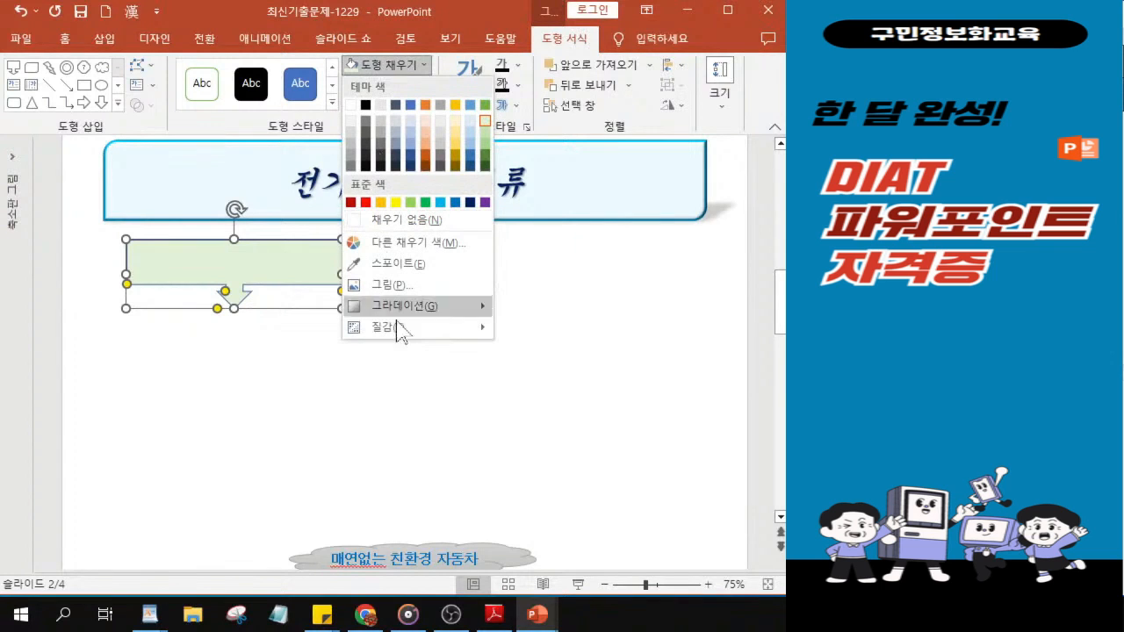
{"action": "mouse_move", "coordinate": [405, 313]}
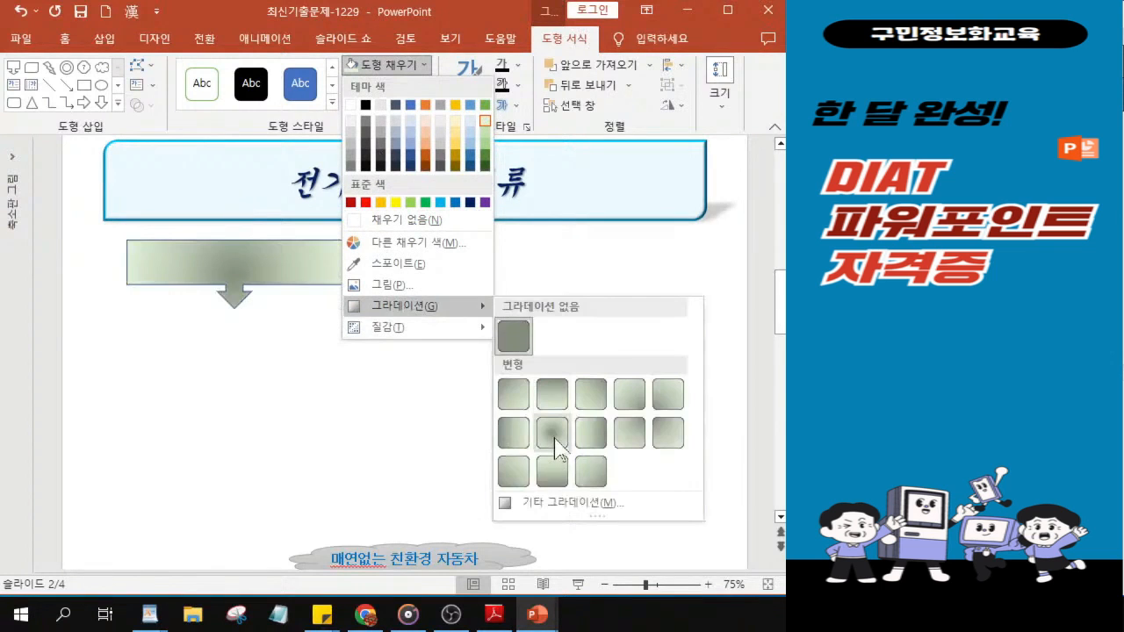
{"action": "left_click", "coordinate": [555, 443]}
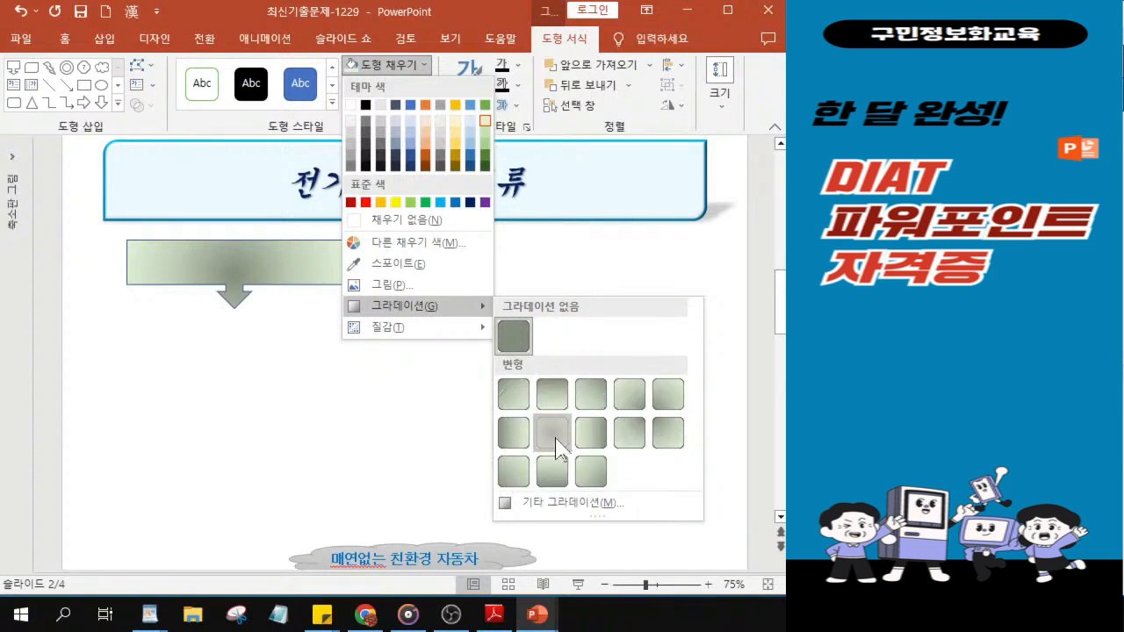
{"action": "left_click", "coordinate": [555, 439]}
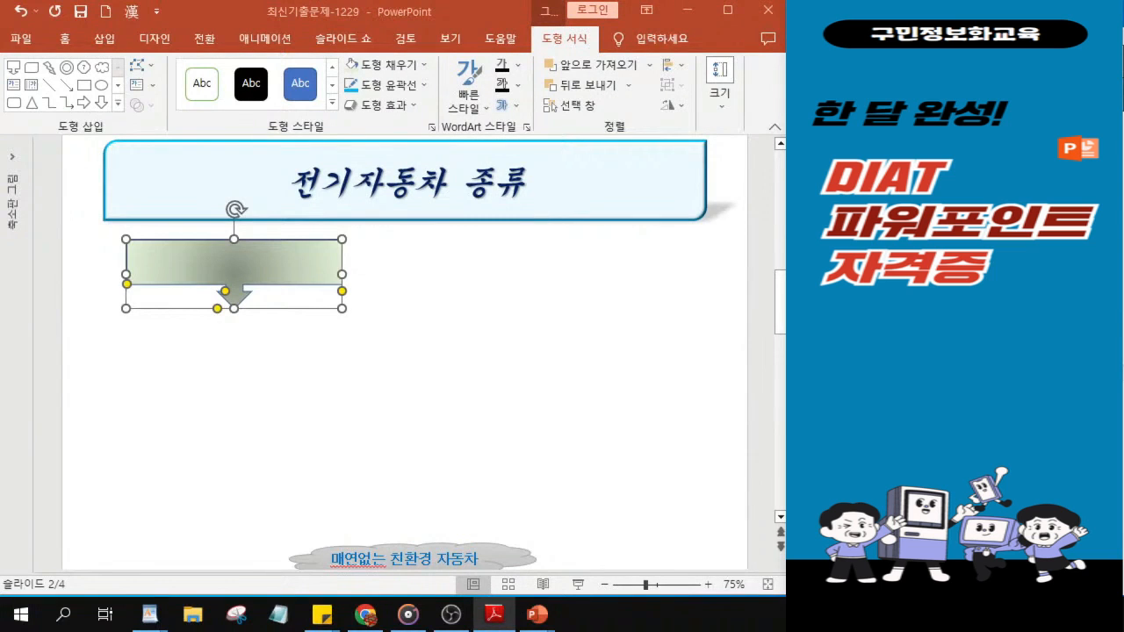
- Set the down-arrow callout's outline colour to standard blue
{"action": "left_click", "coordinate": [393, 95]}
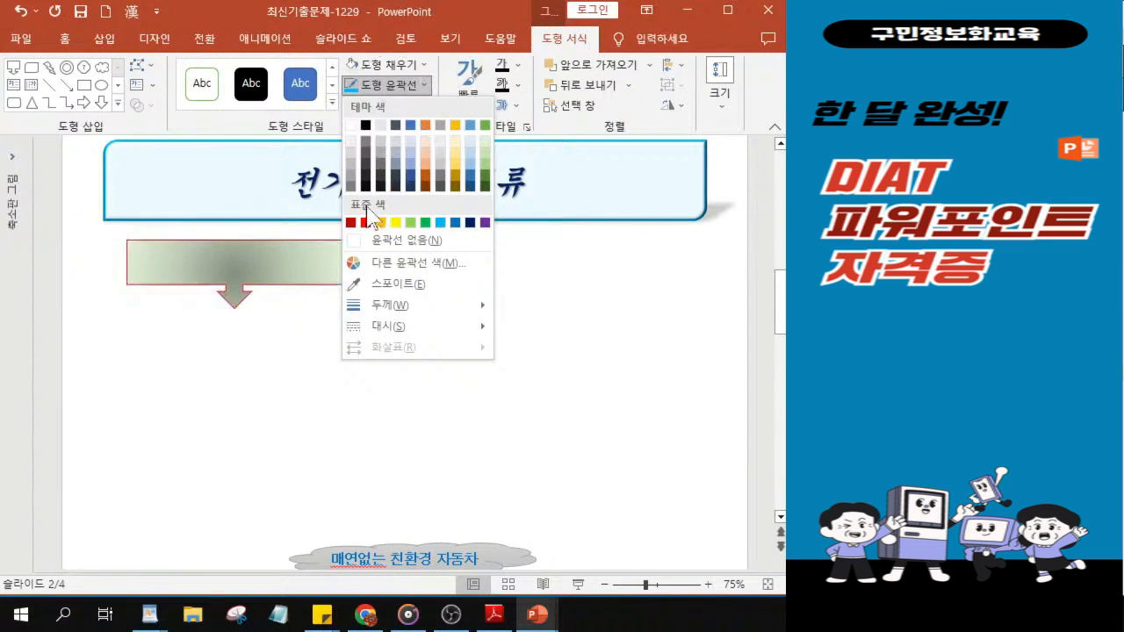
{"action": "left_click", "coordinate": [457, 226]}
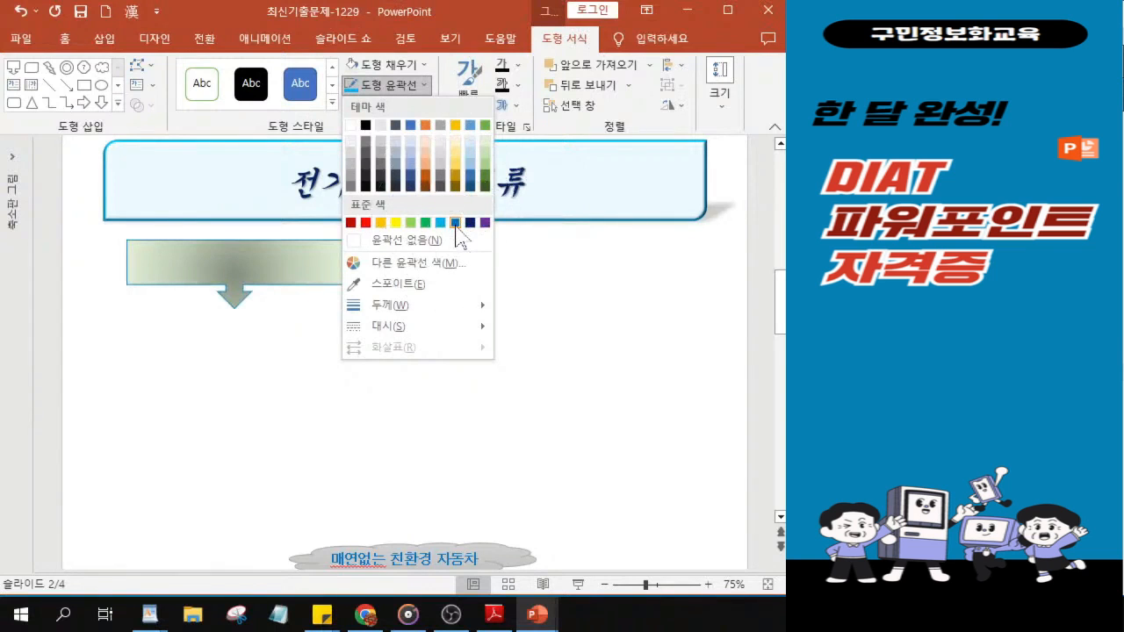
{"action": "left_click", "coordinate": [457, 226]}
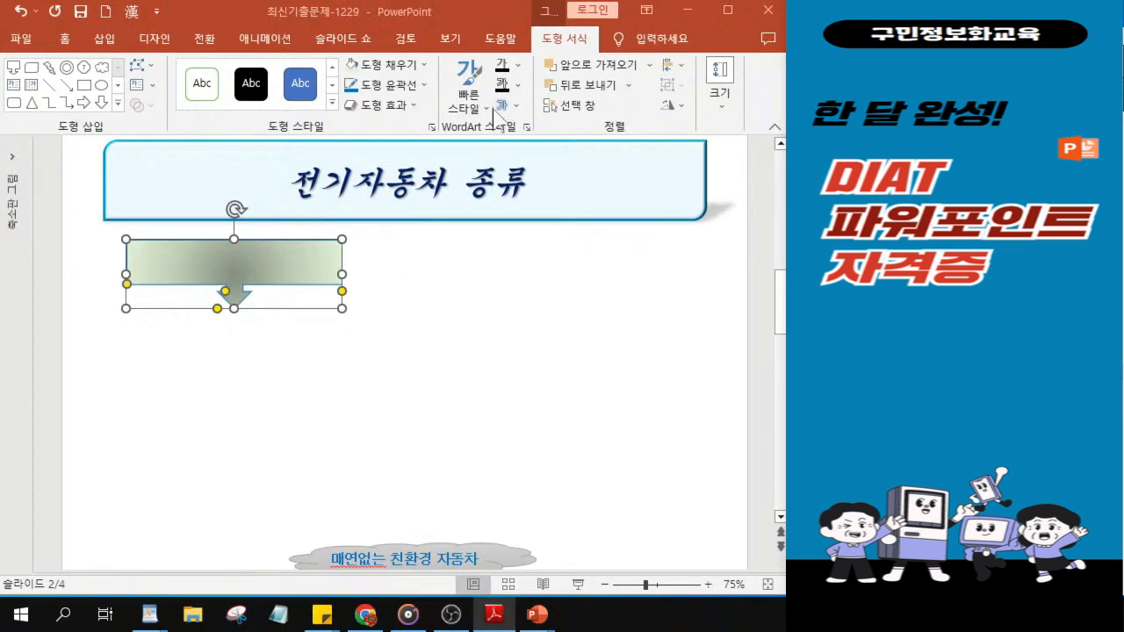
- Set the down-arrow callout's outline width to 2 pt
{"action": "left_click", "coordinate": [388, 87]}
{"action": "mouse_move", "coordinate": [406, 309]}
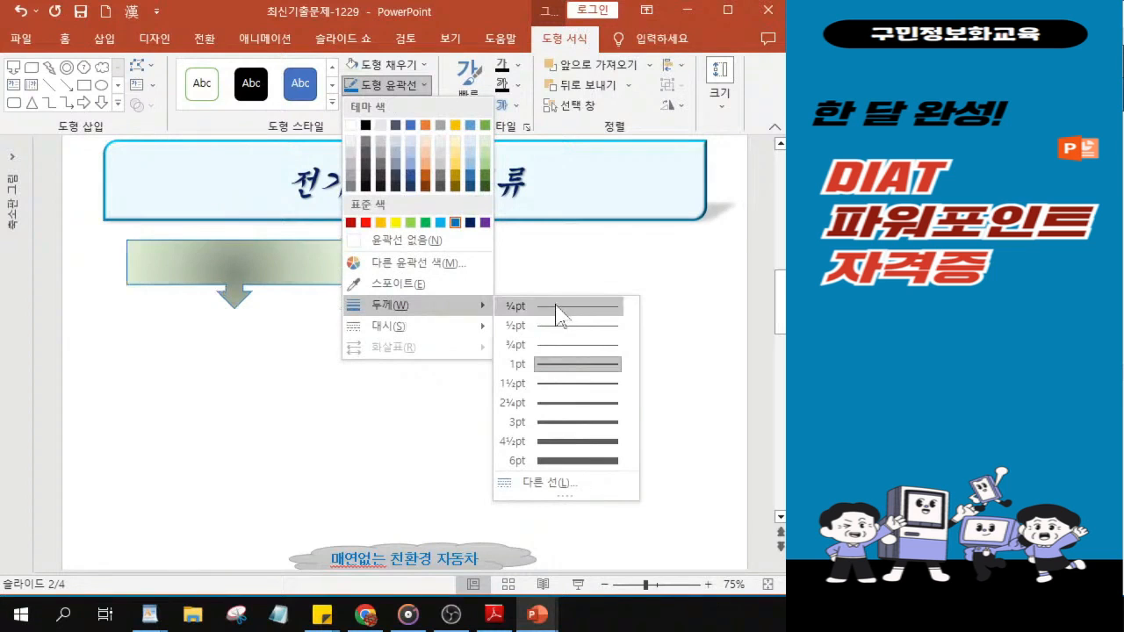
{"action": "left_click", "coordinate": [543, 483]}
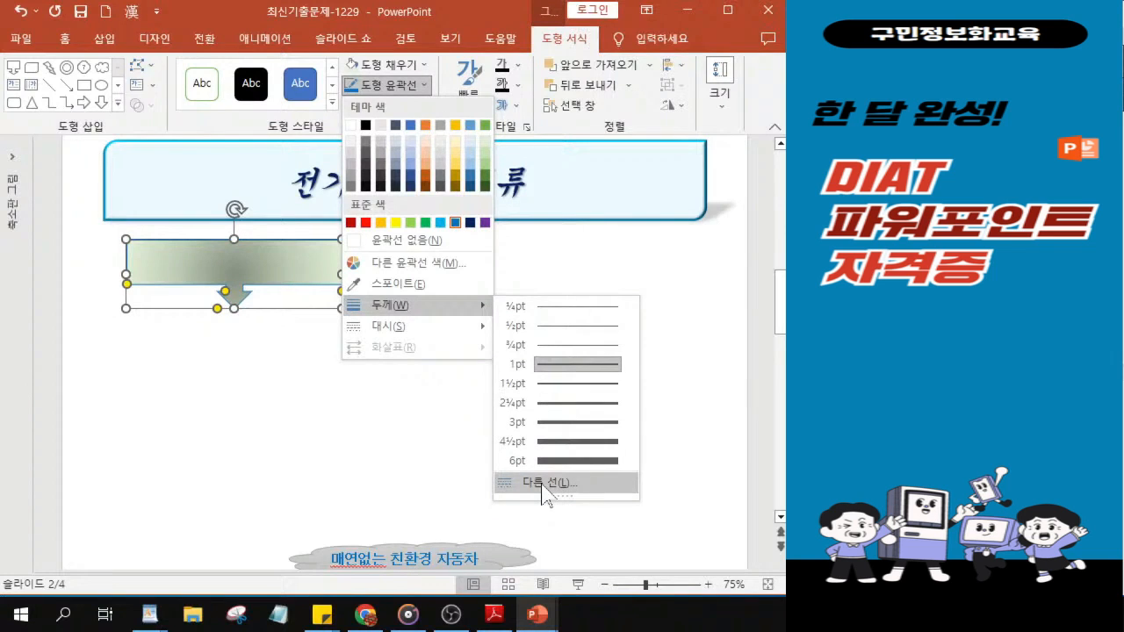
{"action": "left_click", "coordinate": [543, 485]}
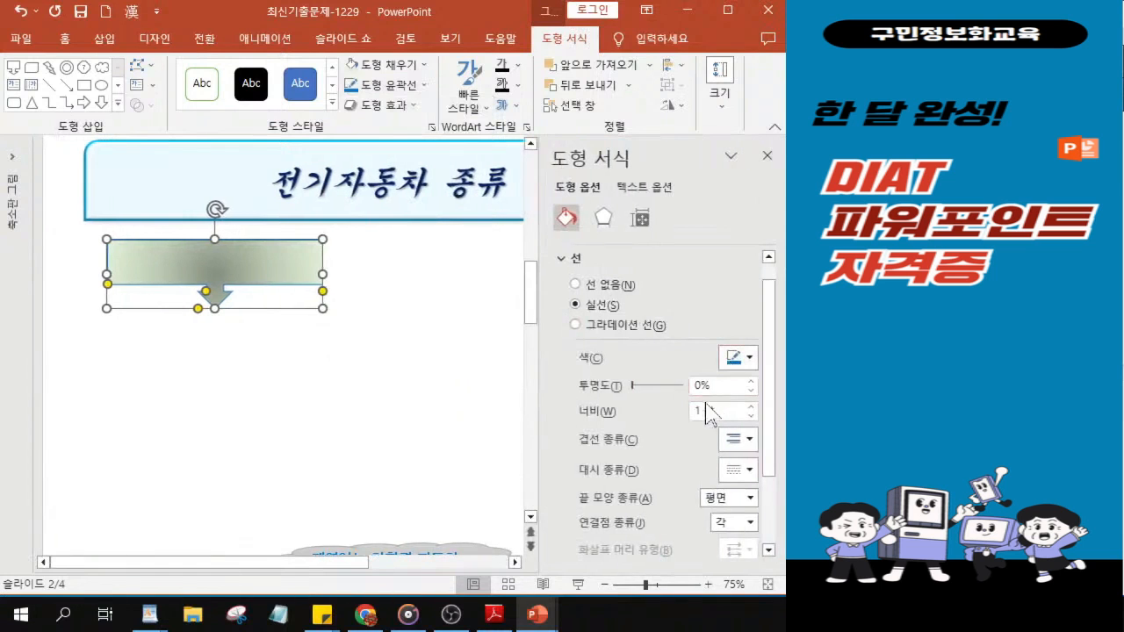
{"action": "double_click", "coordinate": [700, 410]}
{"action": "type", "text": "2"}
{"action": "key", "text": "Return"}
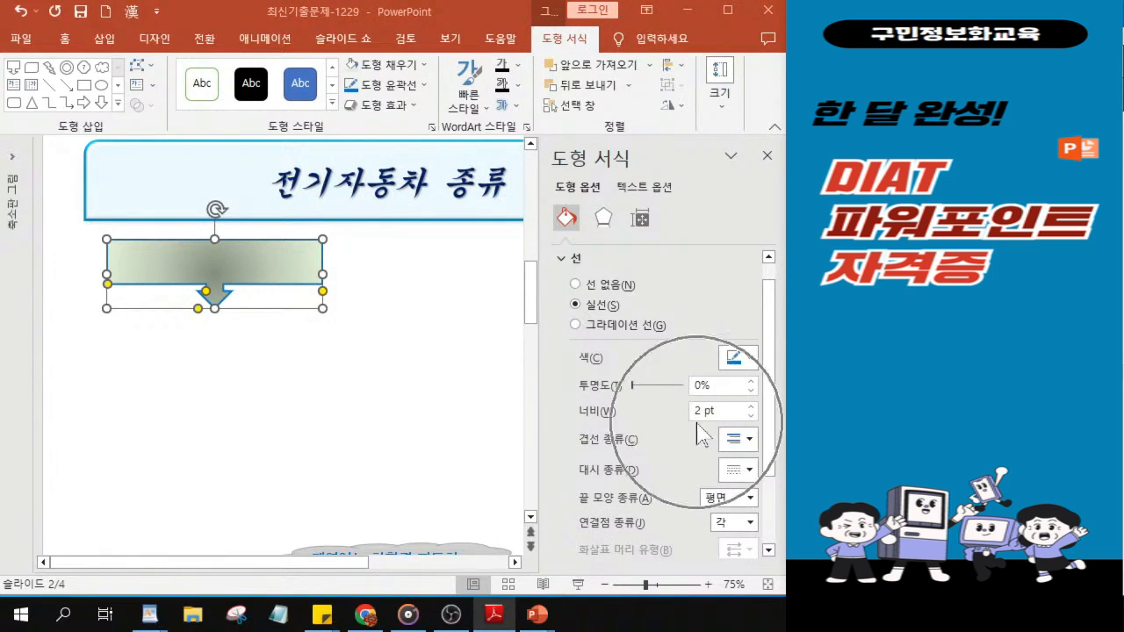
{"action": "left_click", "coordinate": [767, 158]}
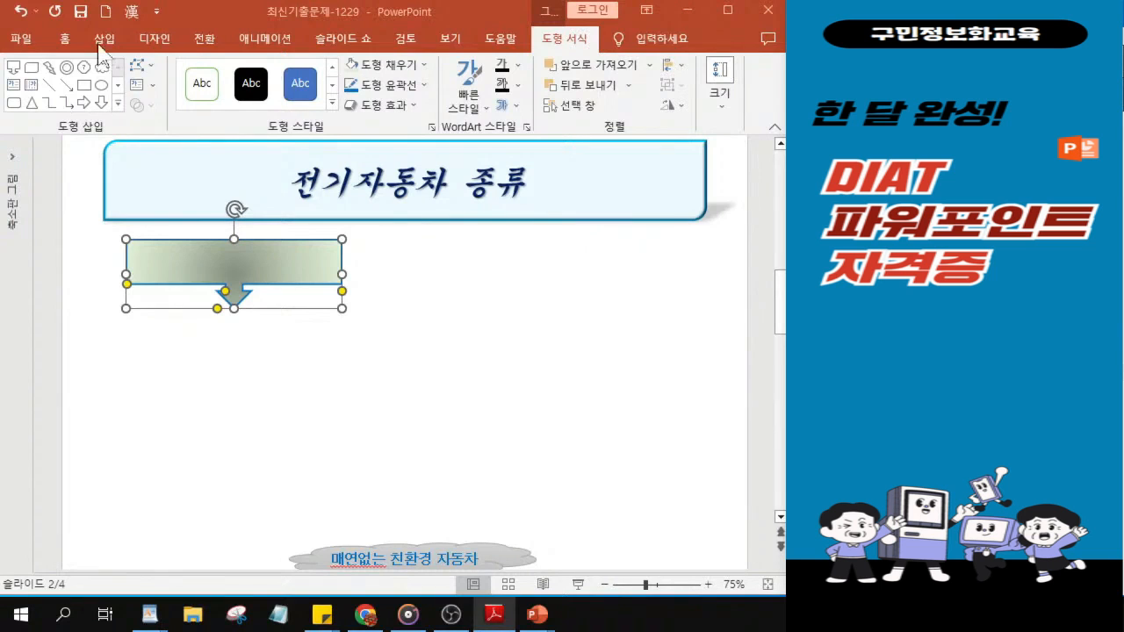
- Set the down-arrow callout's text font to 돋움체 at size 22
{"action": "left_click", "coordinate": [64, 38]}
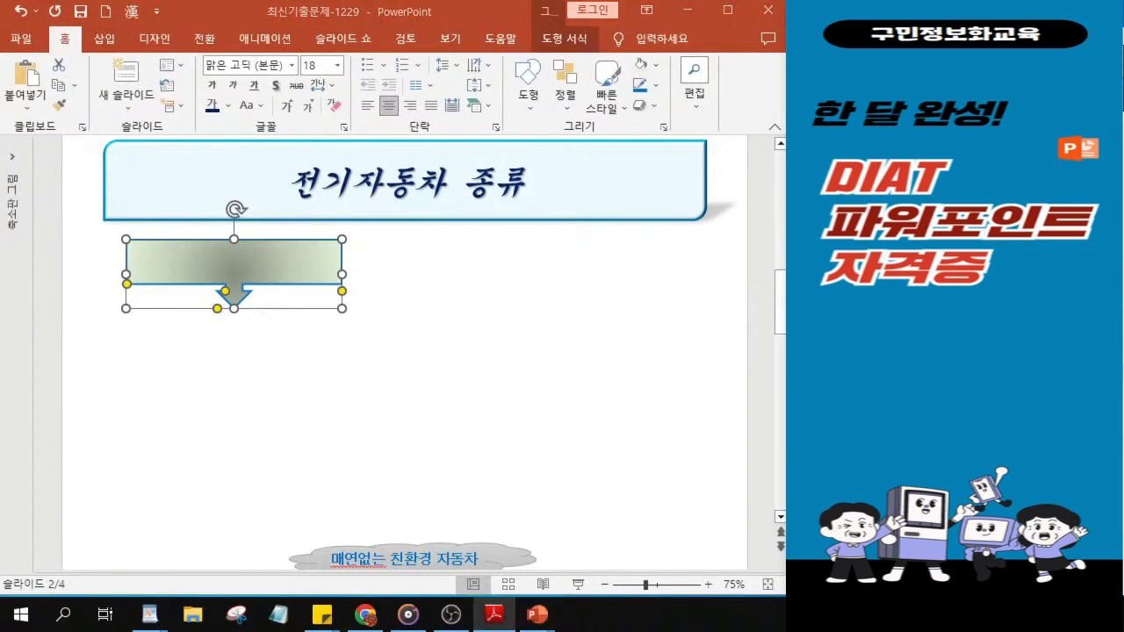
{"action": "left_click", "coordinate": [292, 66]}
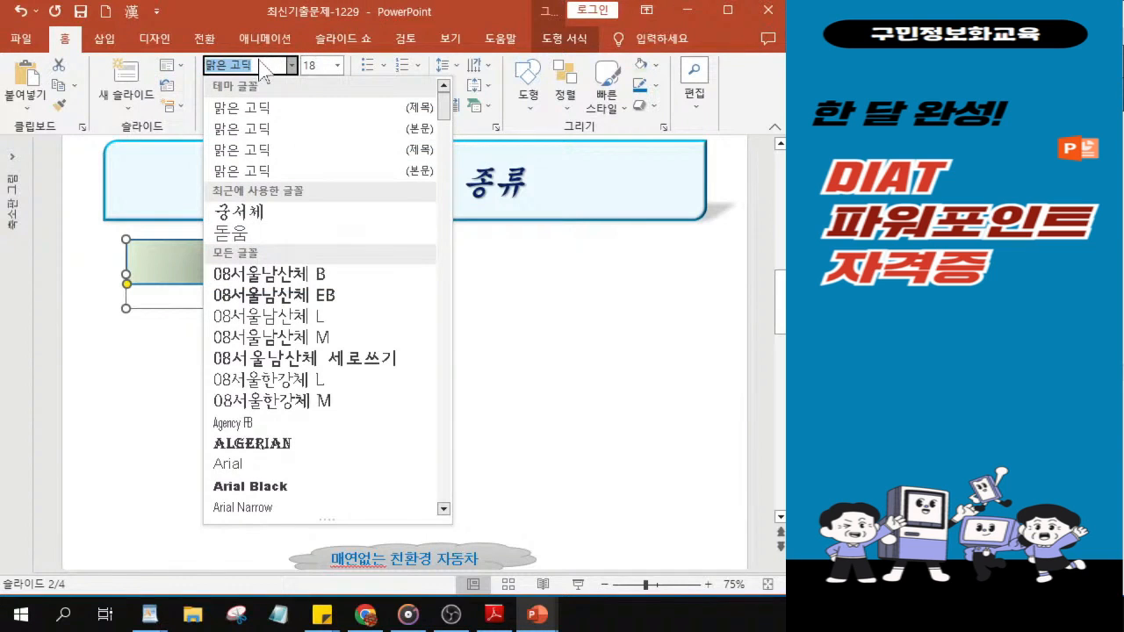
{"action": "key", "text": "BackSpace"}
{"action": "type", "text": "돋움체"}
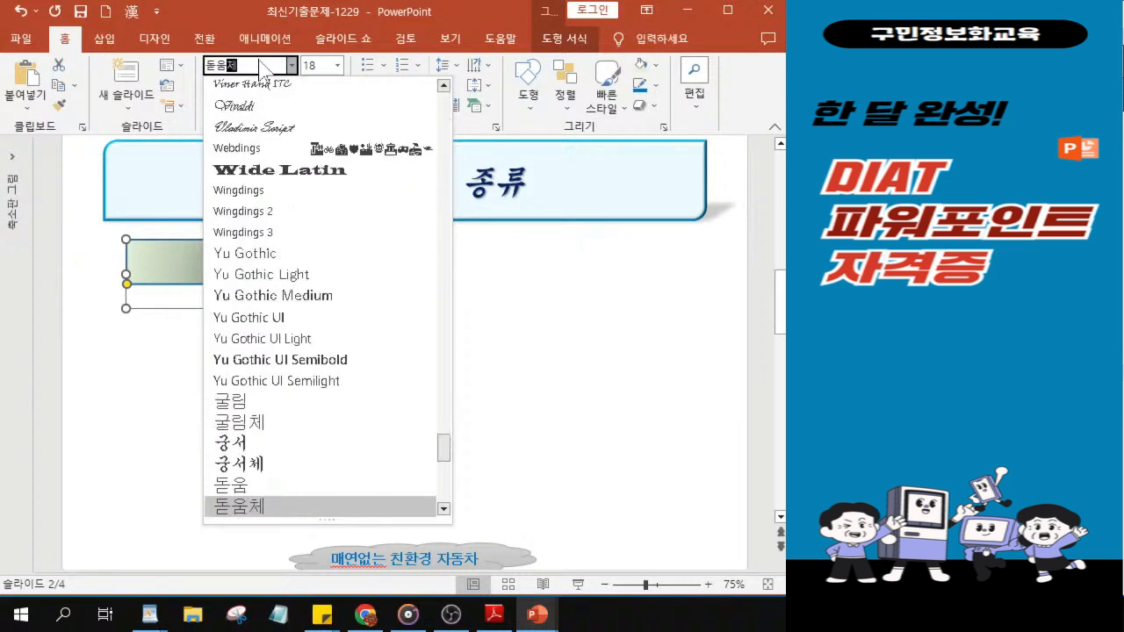
{"action": "key", "text": "Return"}
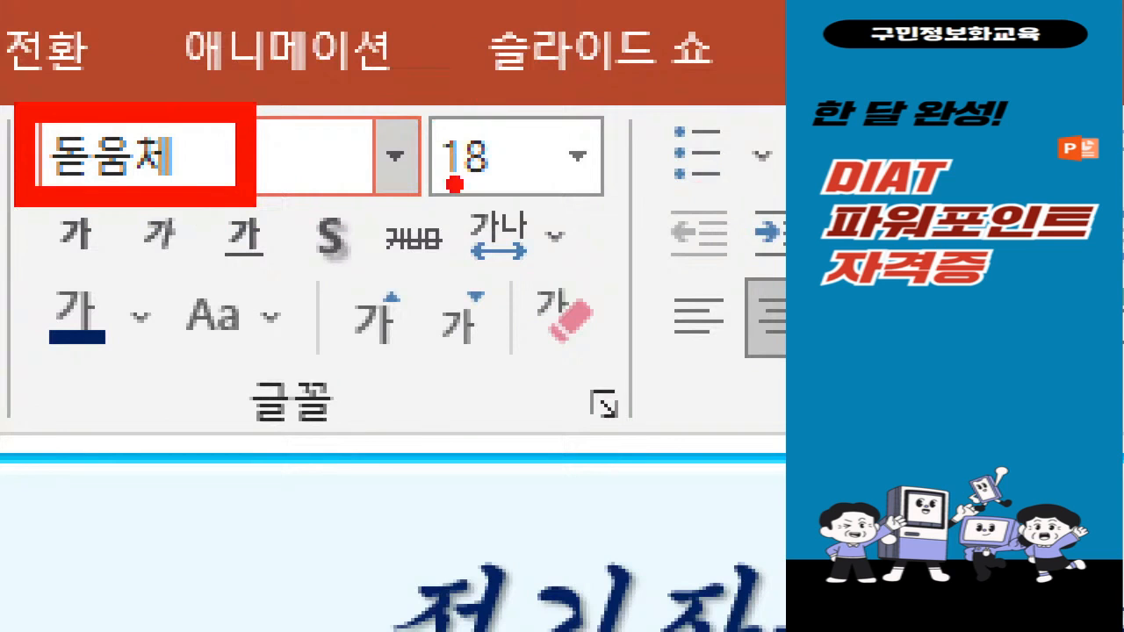
{"action": "left_click", "coordinate": [437, 142]}
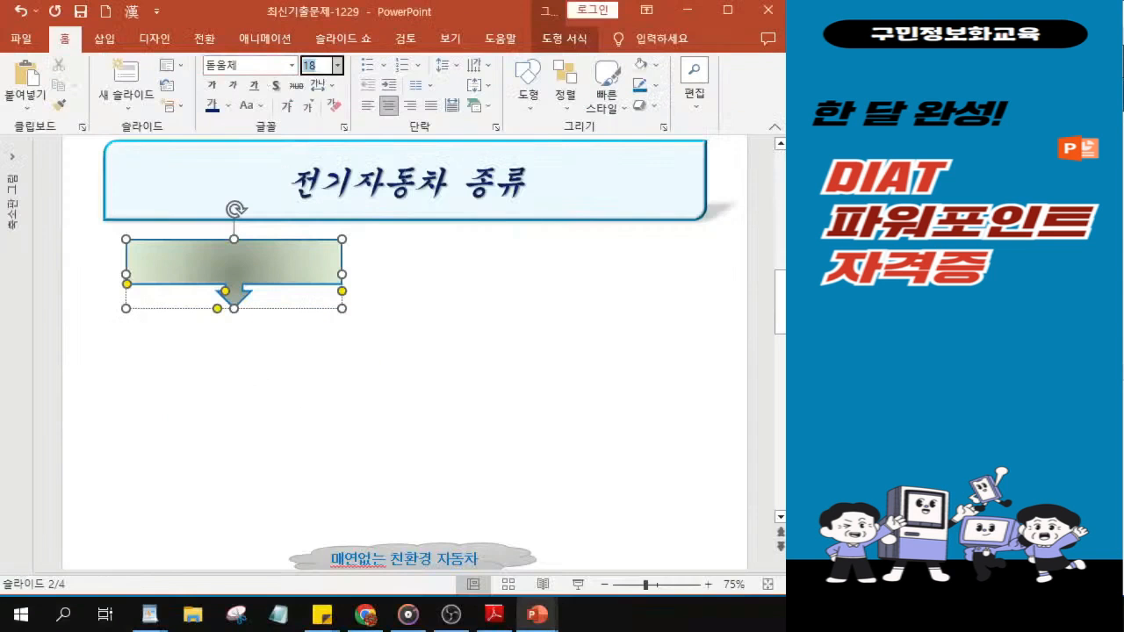
{"action": "type", "text": "22"}
{"action": "key", "text": "Return"}
- Make the callout's text bold with a text shadow and colour it standard orange
{"action": "left_click", "coordinate": [212, 85]}
{"action": "left_click", "coordinate": [275, 85]}
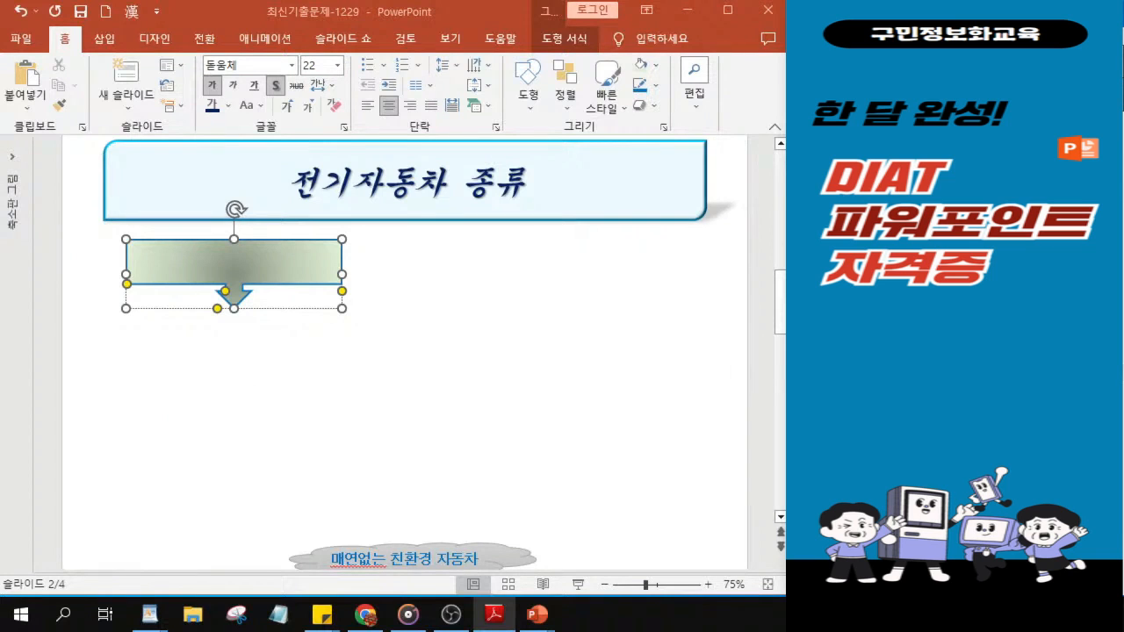
{"action": "left_click", "coordinate": [276, 86]}
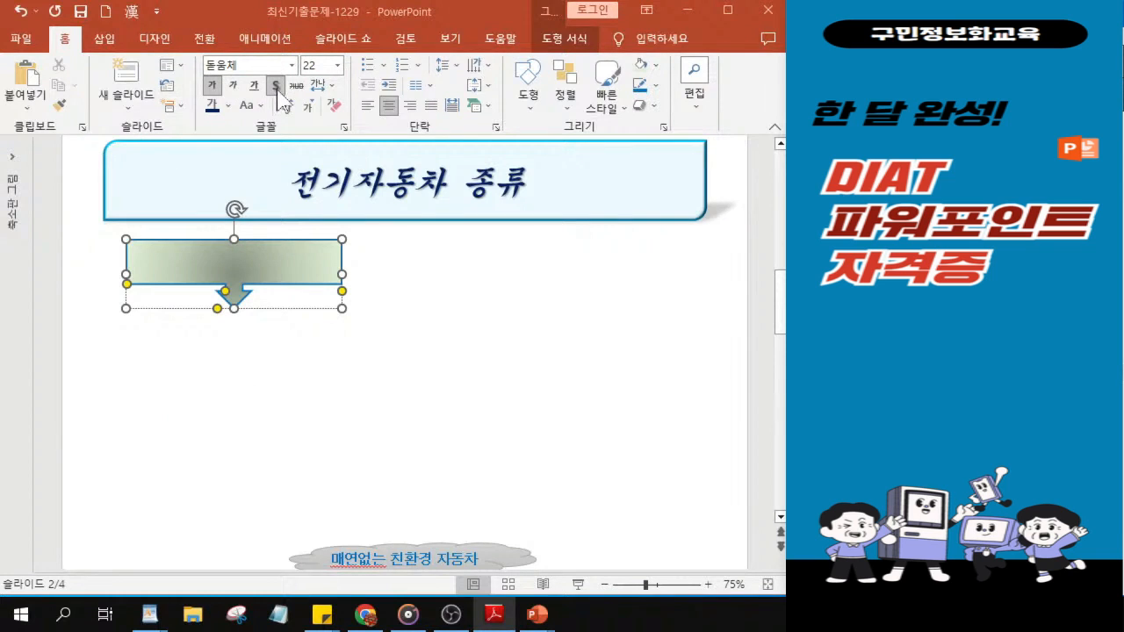
{"action": "left_click", "coordinate": [228, 105]}
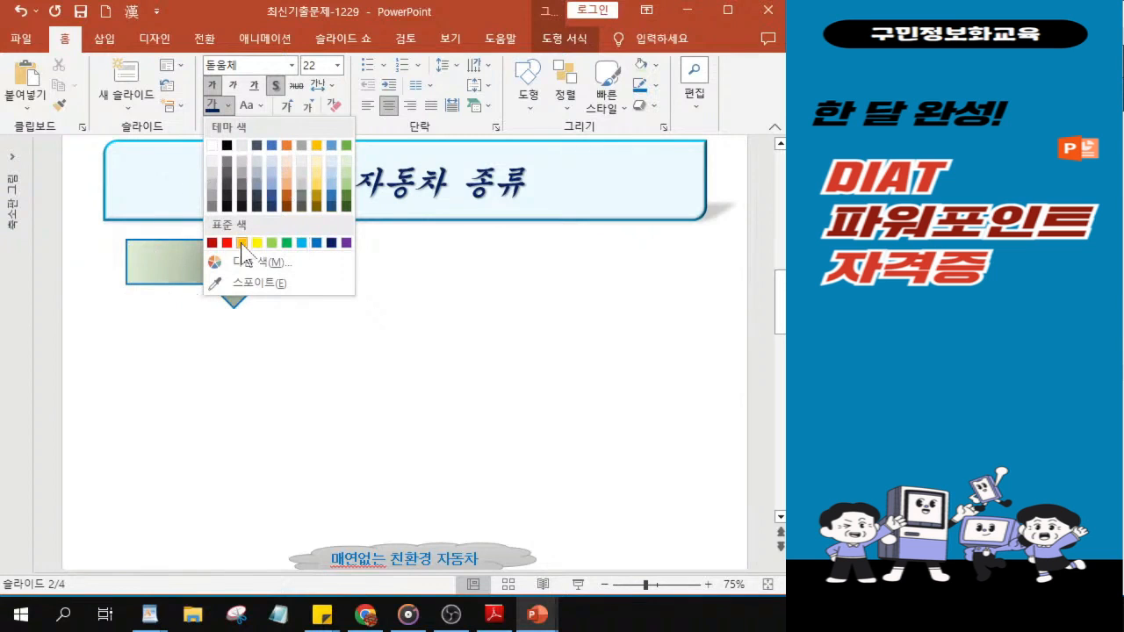
{"action": "left_click", "coordinate": [242, 244]}
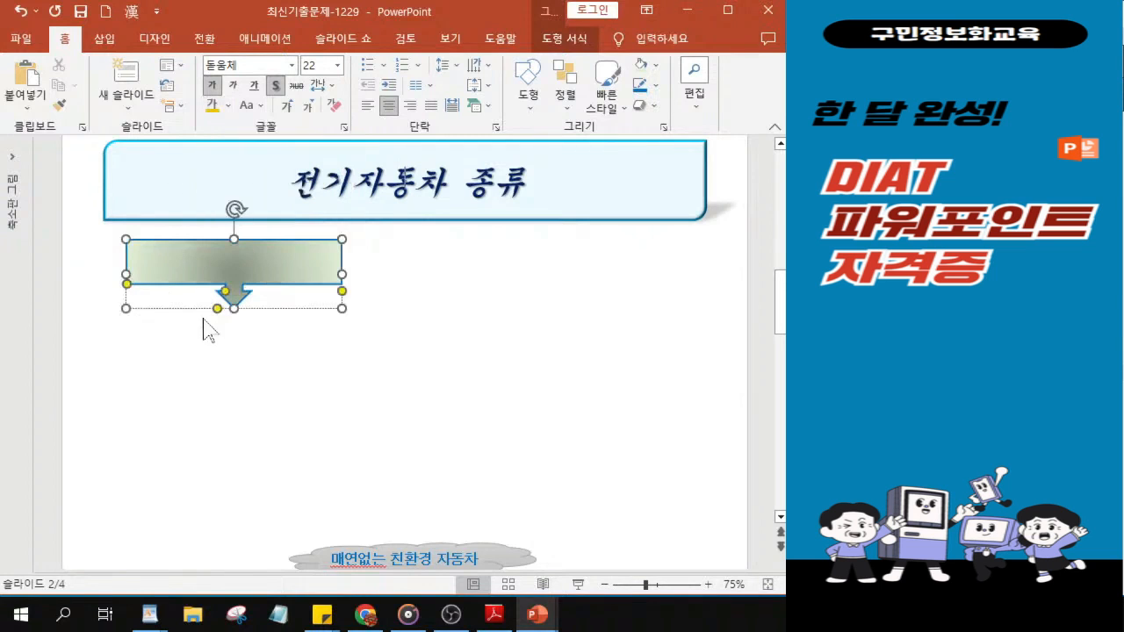
- Enter the text "자동차 종류" in the down-arrow callout
{"action": "scroll", "coordinate": [187, 279], "scroll_direction": "up", "scroll_amount": 2}
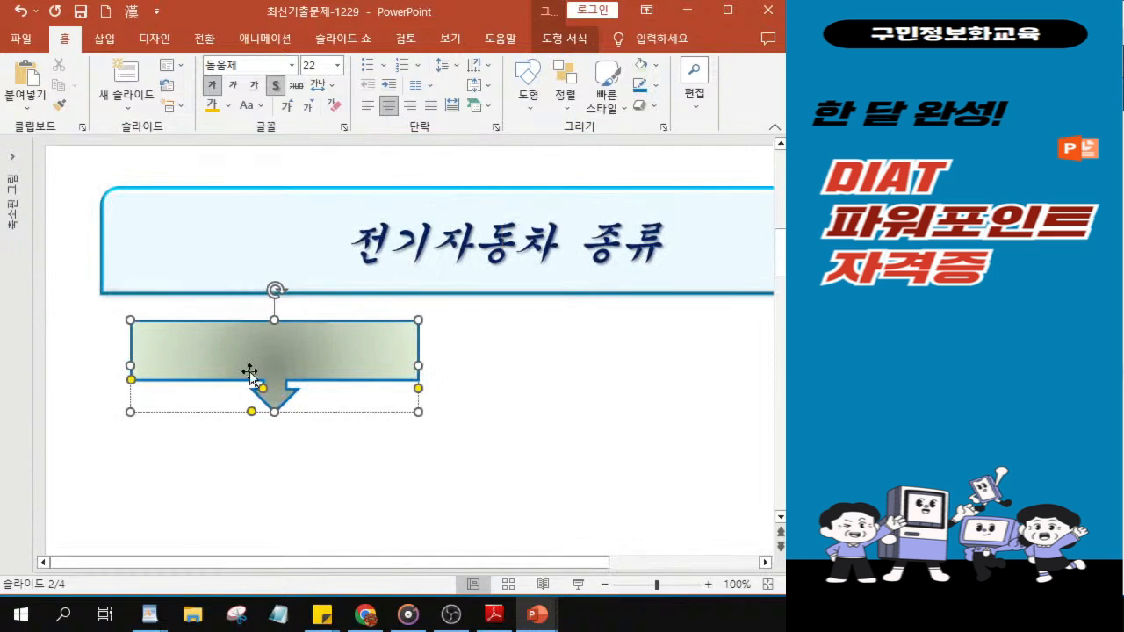
{"action": "scroll", "coordinate": [272, 369], "scroll_direction": "up", "scroll_amount": 2}
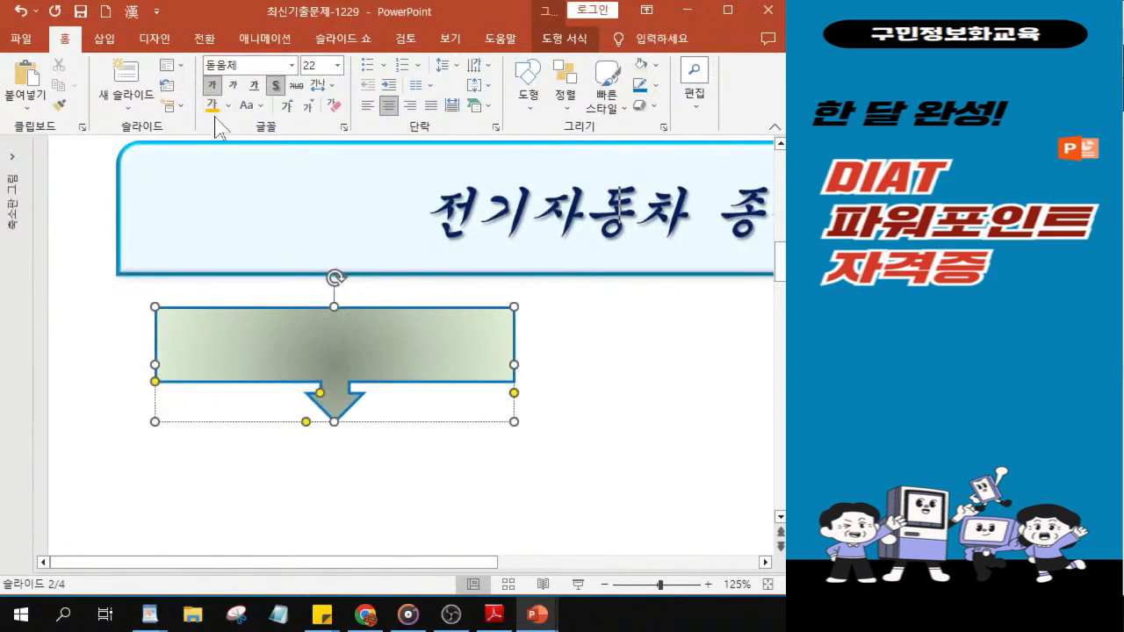
{"action": "type", "text": "자동"}
{"action": "type", "text": "차 종르"}
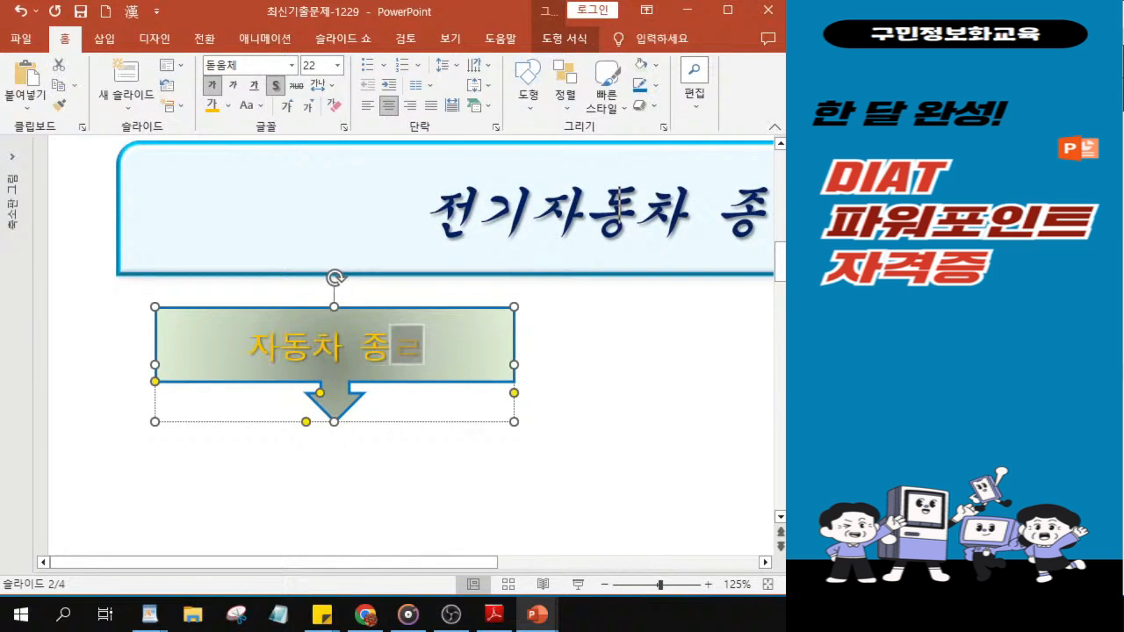
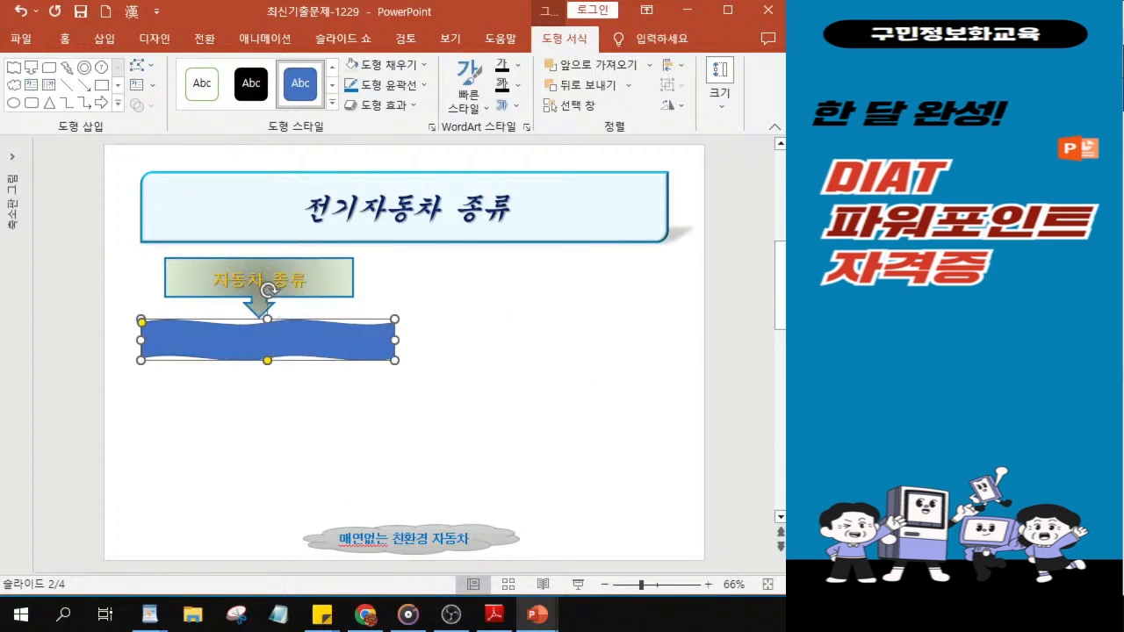
- Fine-tune the positions of the wave shape and the down-arrow callout so the callout sits centred directly above the wave
{"action": "mouse_move", "coordinate": [302, 339]}
{"action": "left_mouse_down"}
{"action": "mouse_move", "coordinate": [296, 466]}
{"action": "mouse_move", "coordinate": [318, 396]}
{"action": "mouse_move", "coordinate": [302, 343]}
{"action": "left_mouse_up"}
{"action": "key", "text": "Down"}
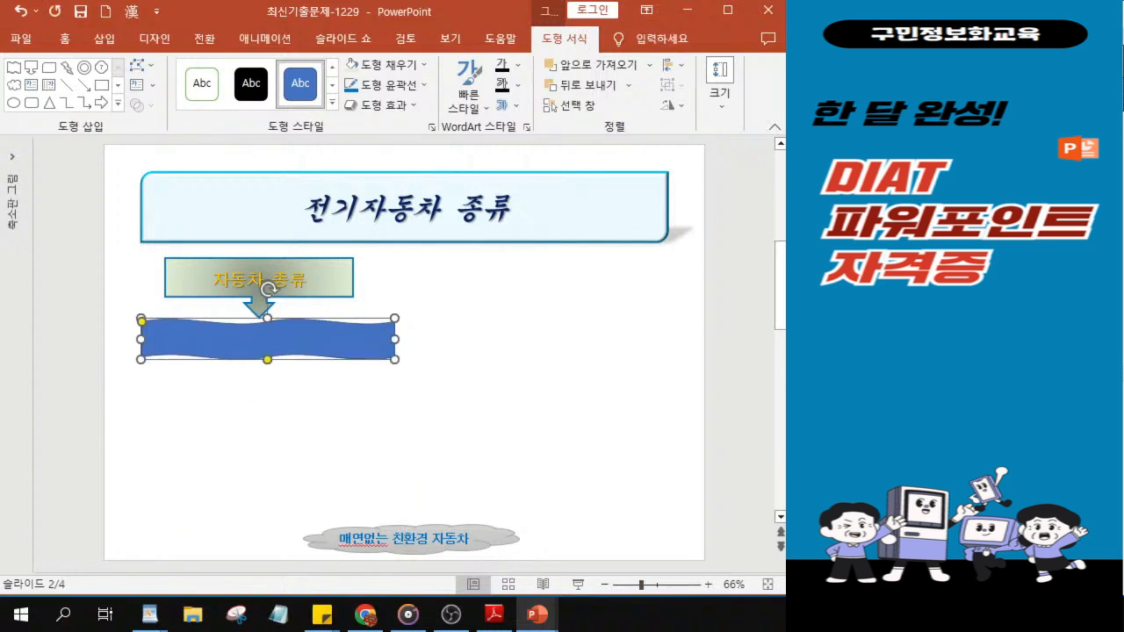
{"action": "left_click", "coordinate": [327, 289]}
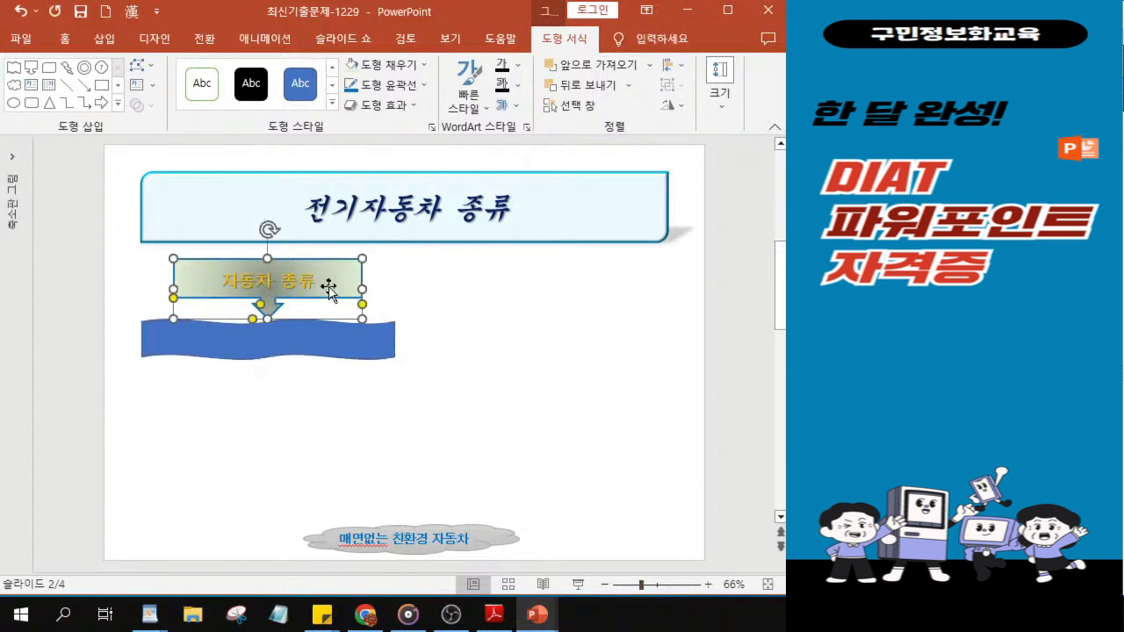
- Fill the wave shape below the callout with the base theme green
{"action": "left_click", "coordinate": [323, 351]}
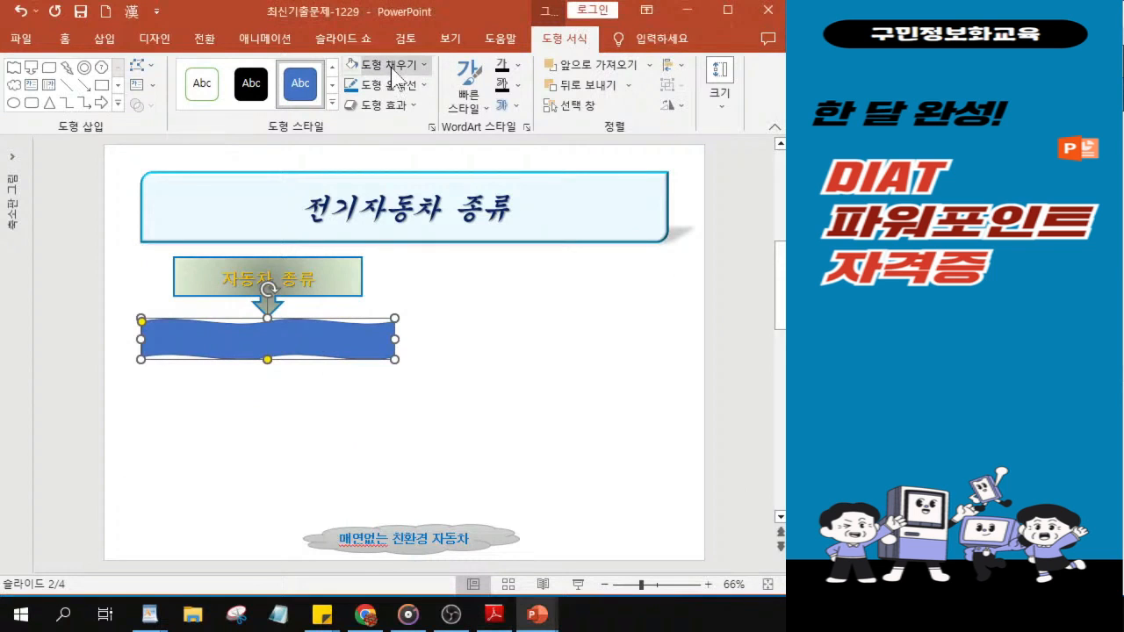
{"action": "left_click", "coordinate": [392, 68]}
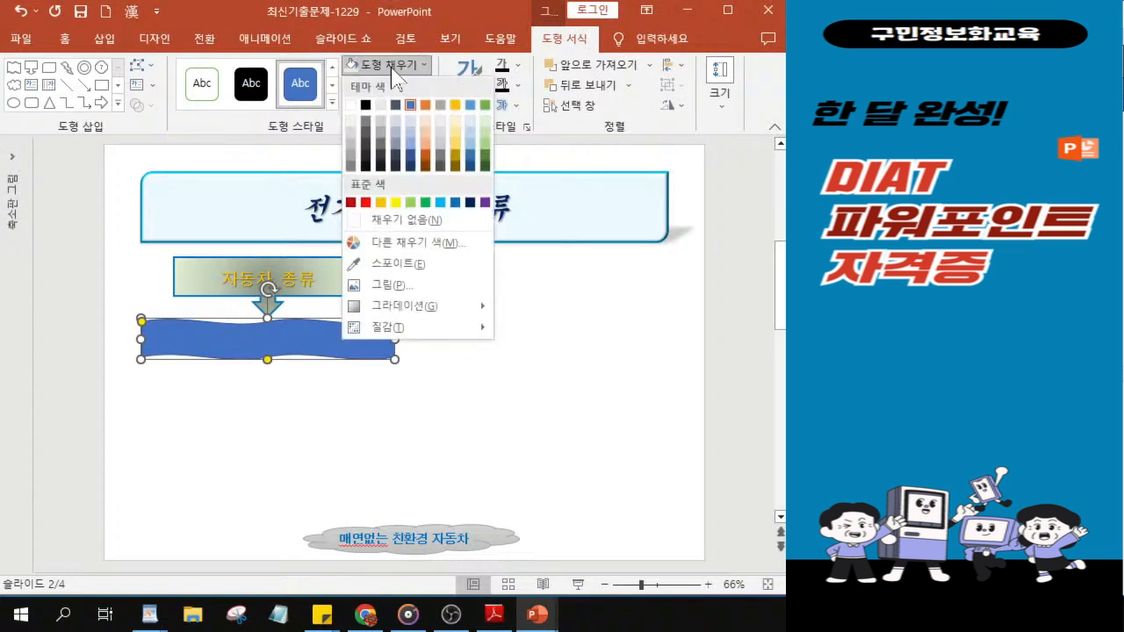
{"action": "left_click", "coordinate": [484, 106]}
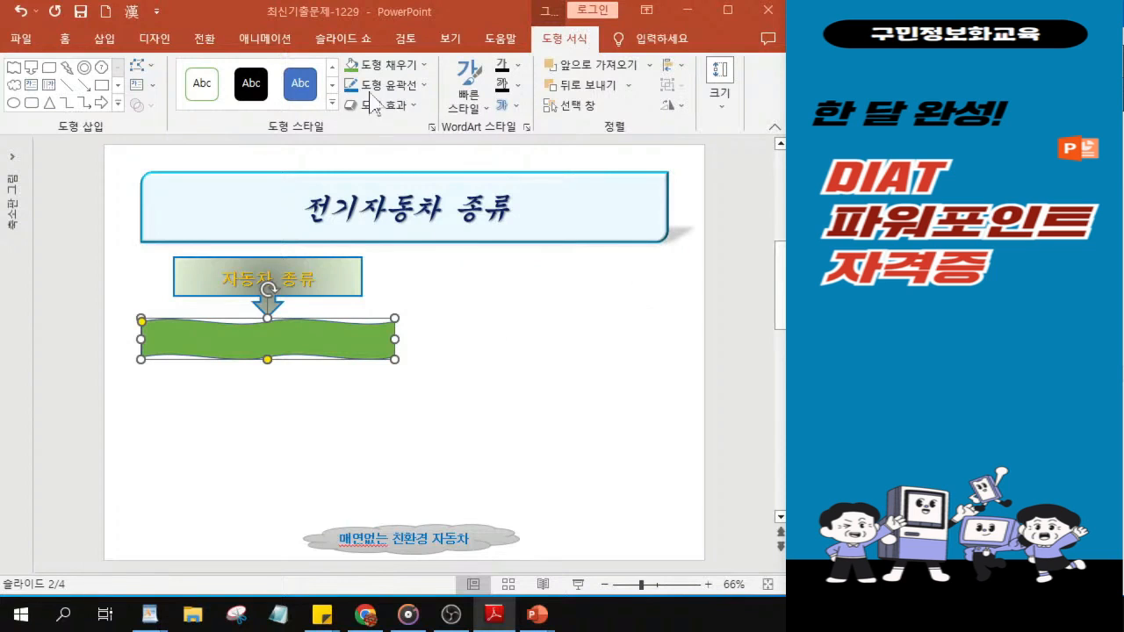
{"action": "left_click", "coordinate": [402, 66]}
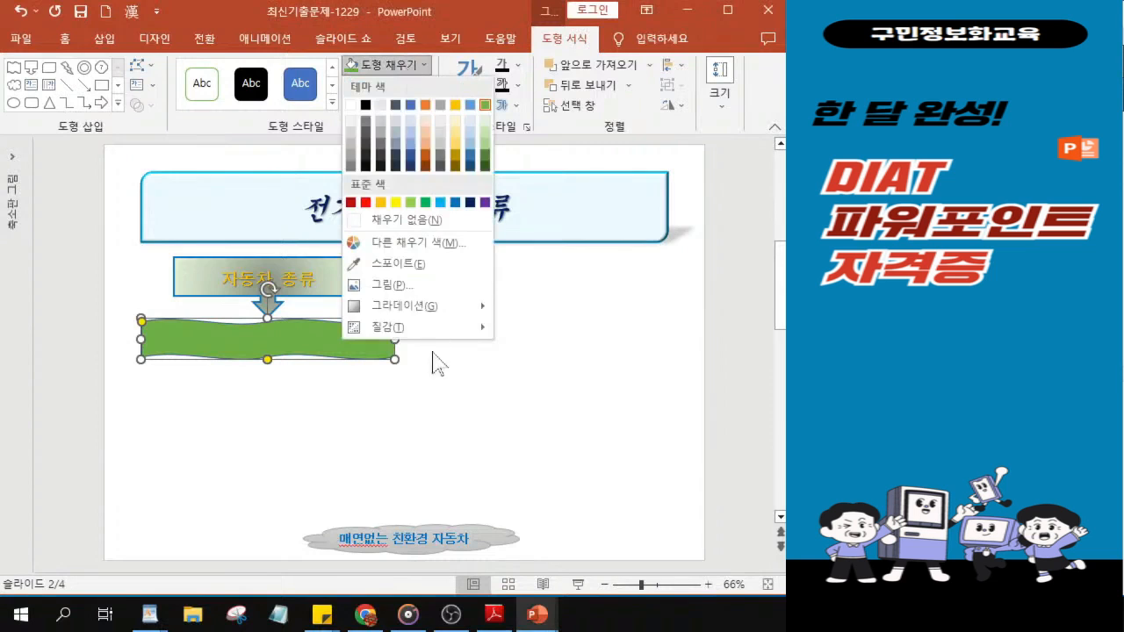
{"action": "mouse_move", "coordinate": [442, 313]}
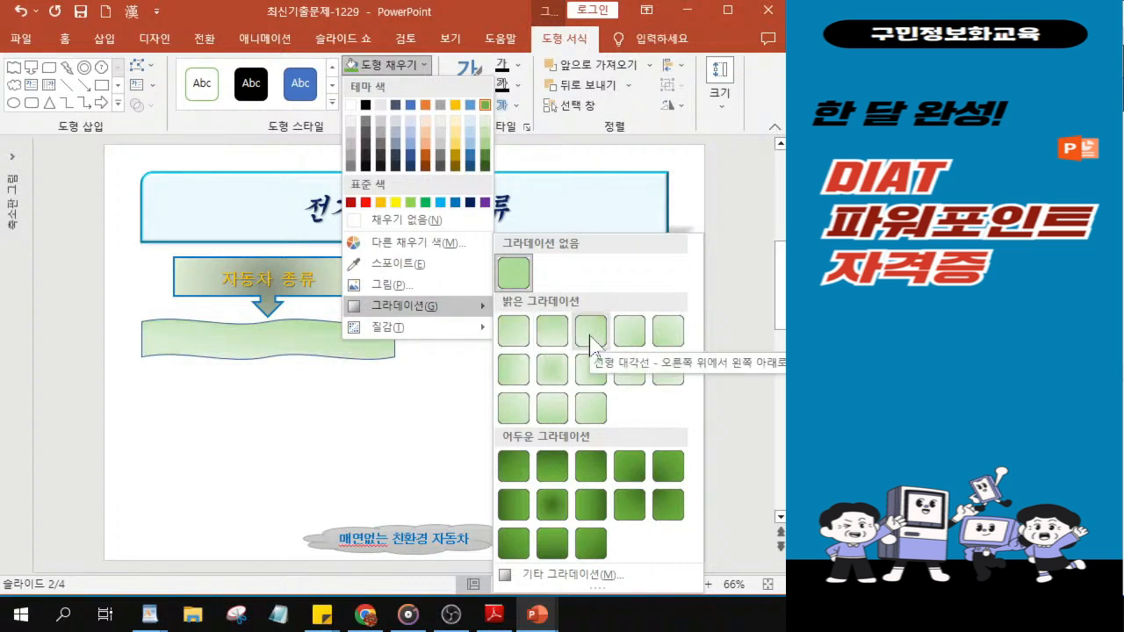
{"action": "key", "text": "Escape"}
{"action": "key", "text": "Escape"}
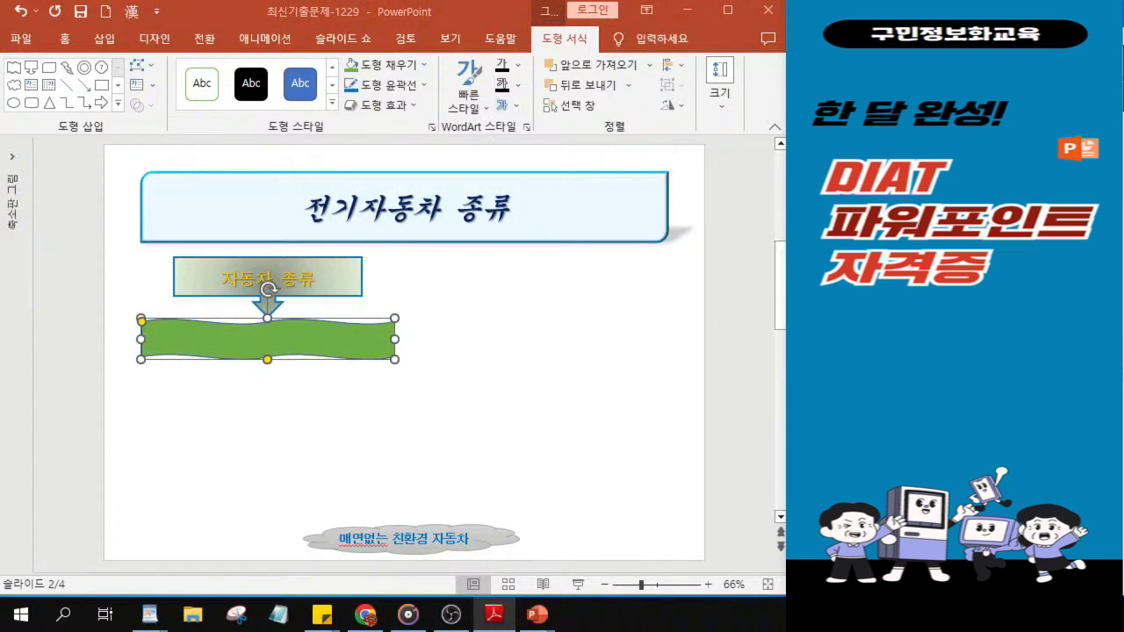
- Apply the light linear-up gradient variation to the wave shape's fill
{"action": "left_click", "coordinate": [397, 65]}
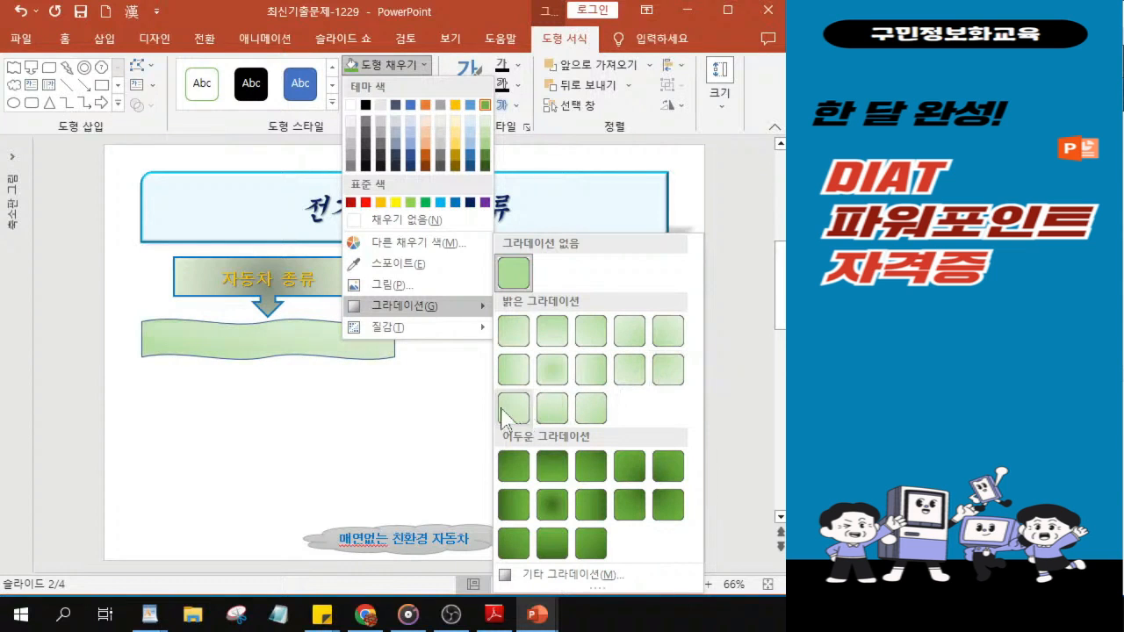
{"action": "left_click", "coordinate": [552, 409]}
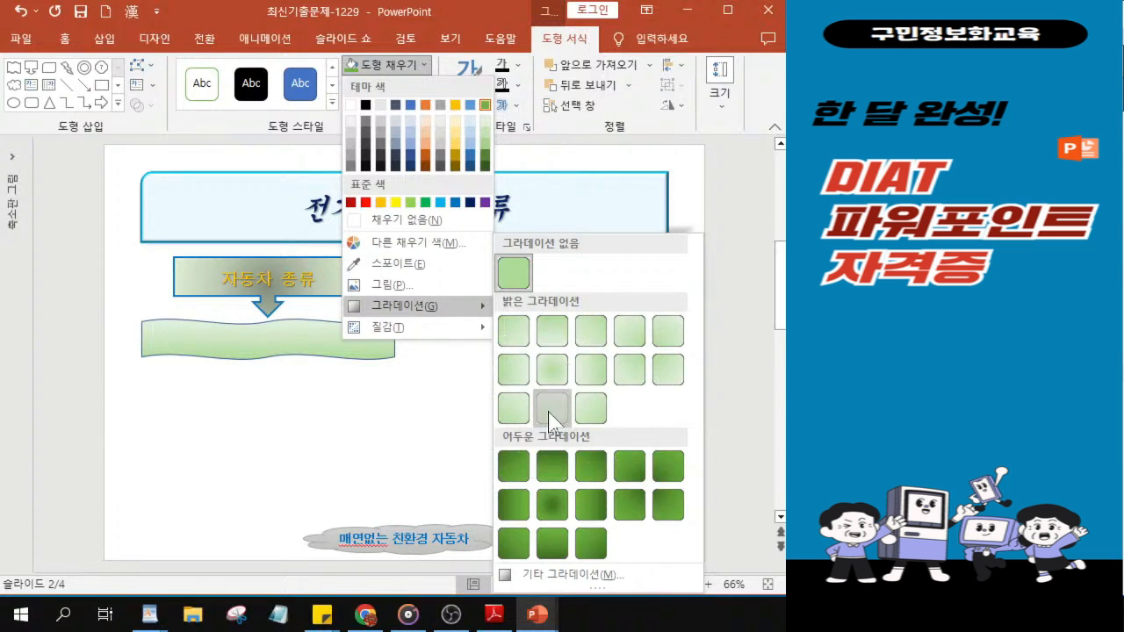
{"action": "left_click", "coordinate": [551, 410]}
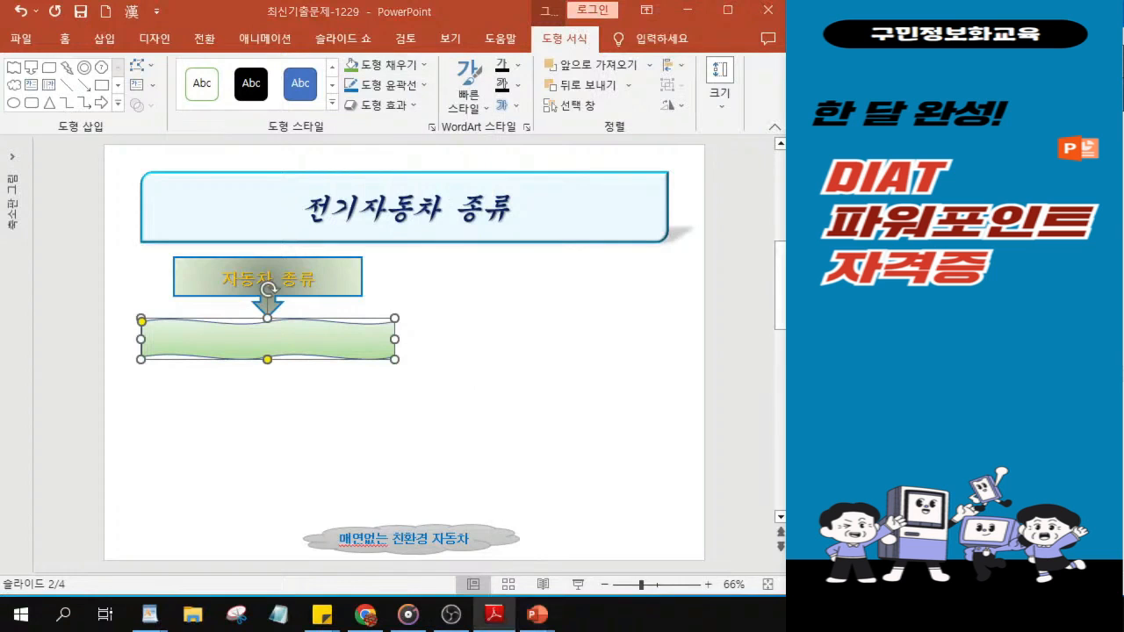
- Remove the wave shape's outline and apply the soft round bevel effect to it
{"action": "left_click", "coordinate": [384, 85]}
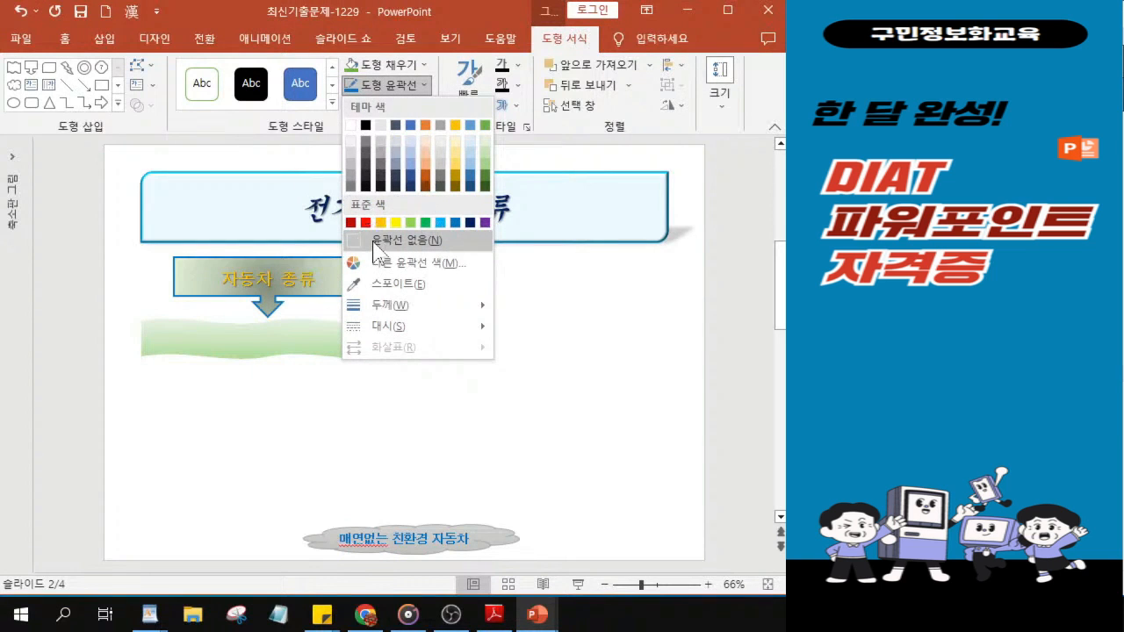
{"action": "left_click", "coordinate": [373, 242]}
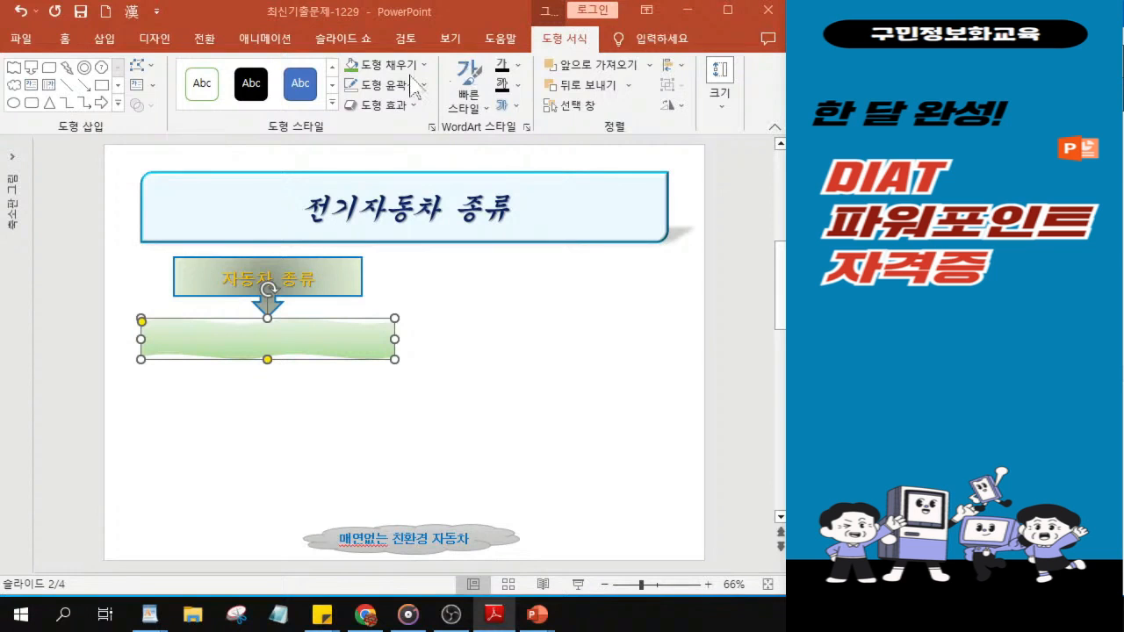
{"action": "left_click", "coordinate": [393, 105]}
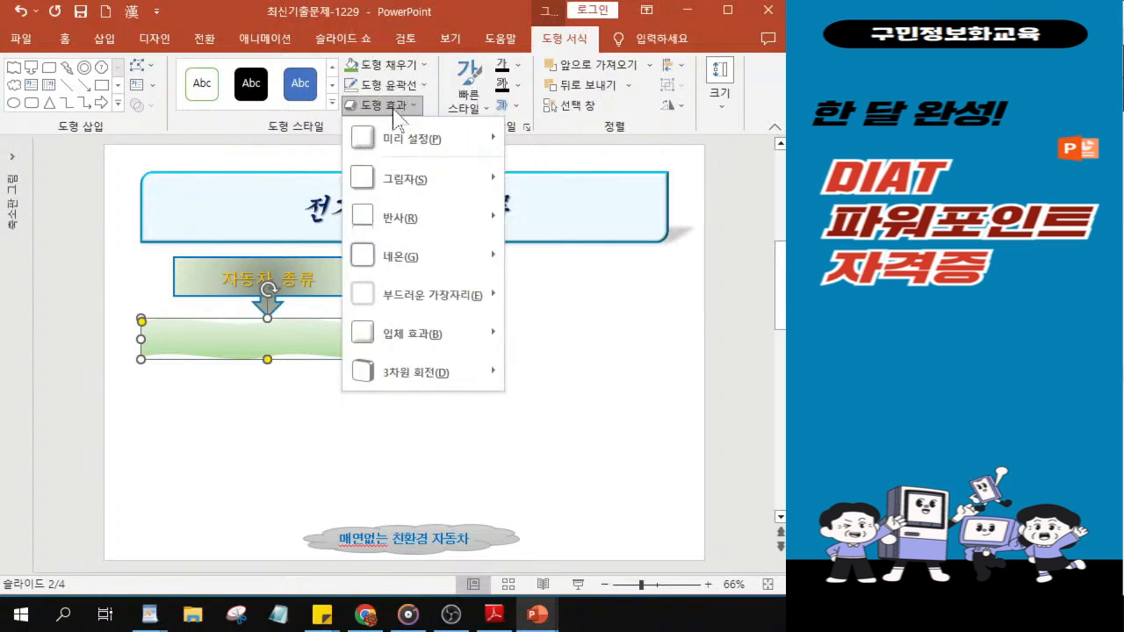
{"action": "mouse_move", "coordinate": [430, 347]}
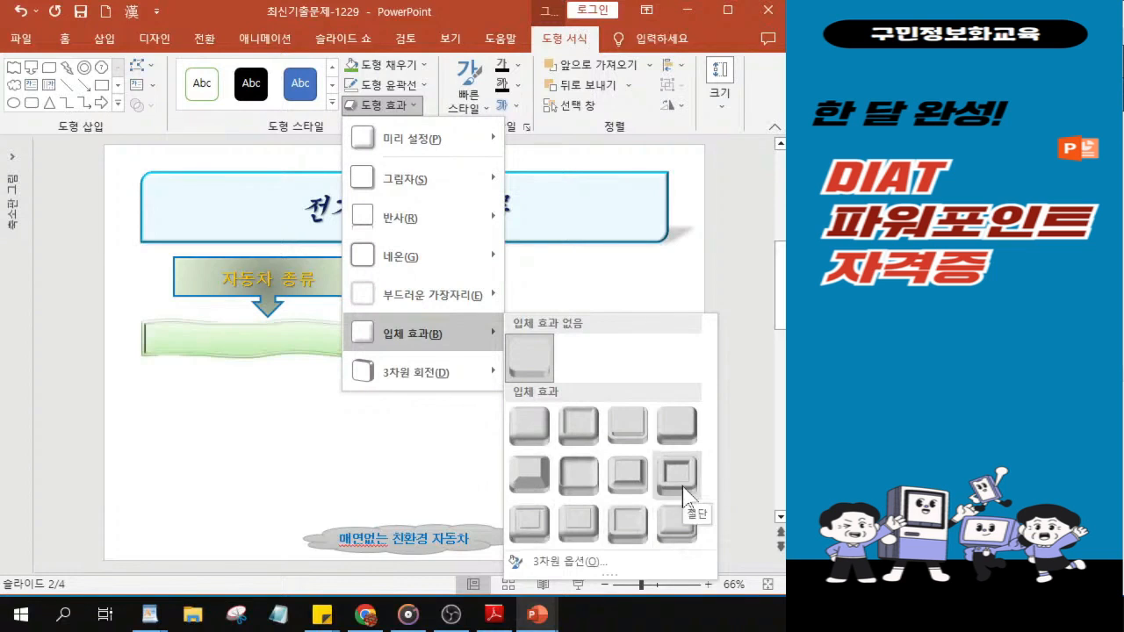
{"action": "left_click", "coordinate": [571, 468]}
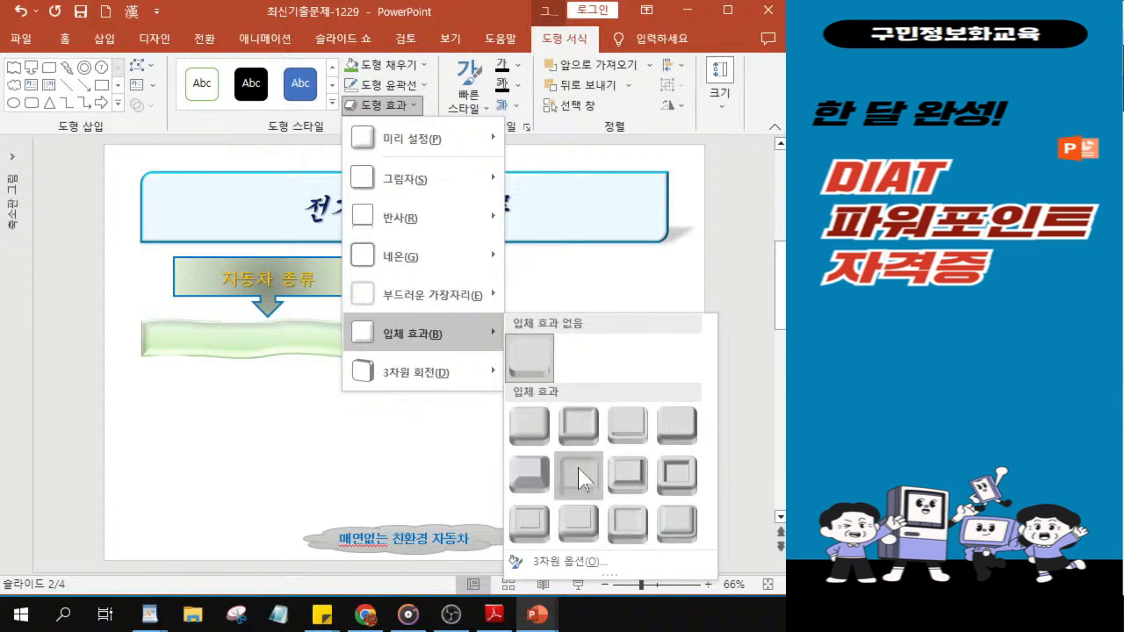
{"action": "left_click", "coordinate": [578, 477]}
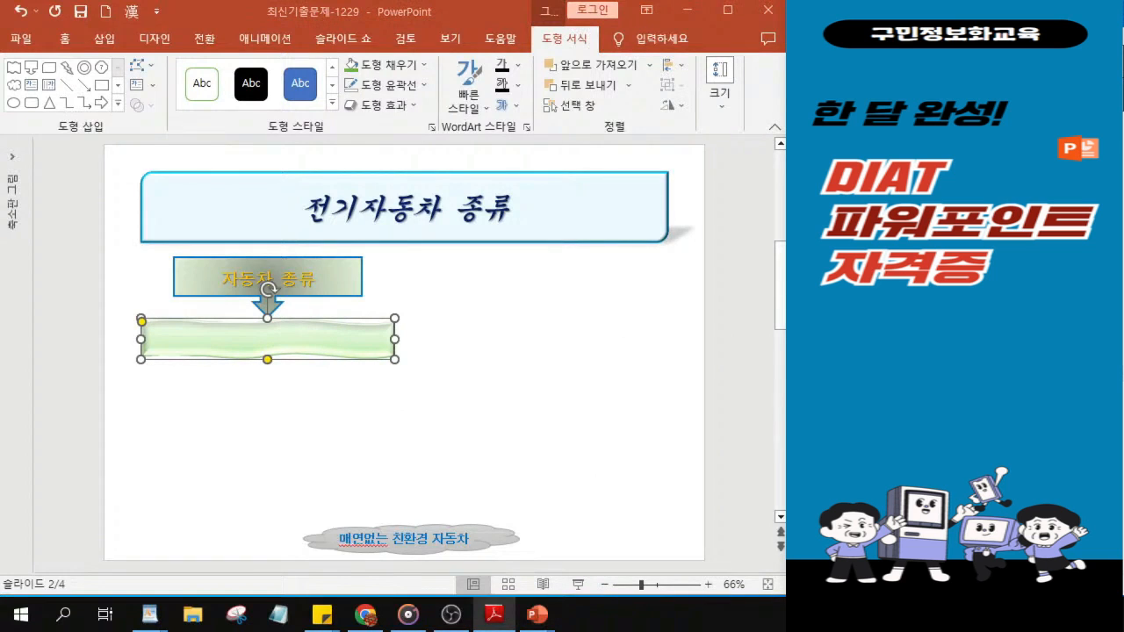
- Set the wave shape's text font to 돋움 at size 20
{"action": "left_click", "coordinate": [68, 41]}
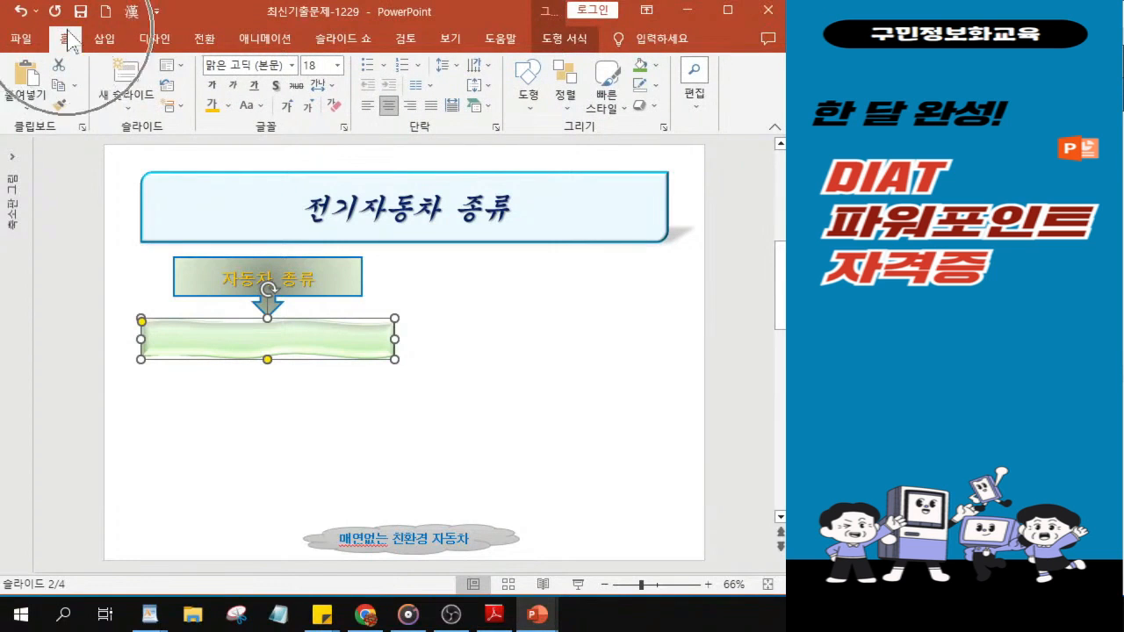
{"action": "left_click", "coordinate": [291, 67]}
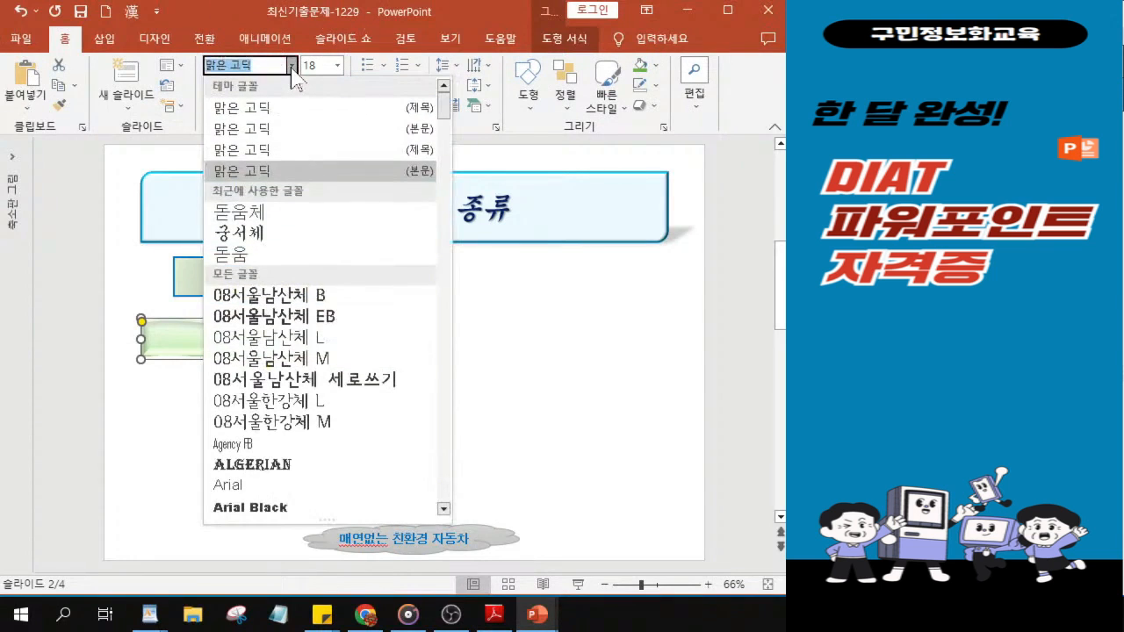
{"action": "left_click", "coordinate": [250, 255]}
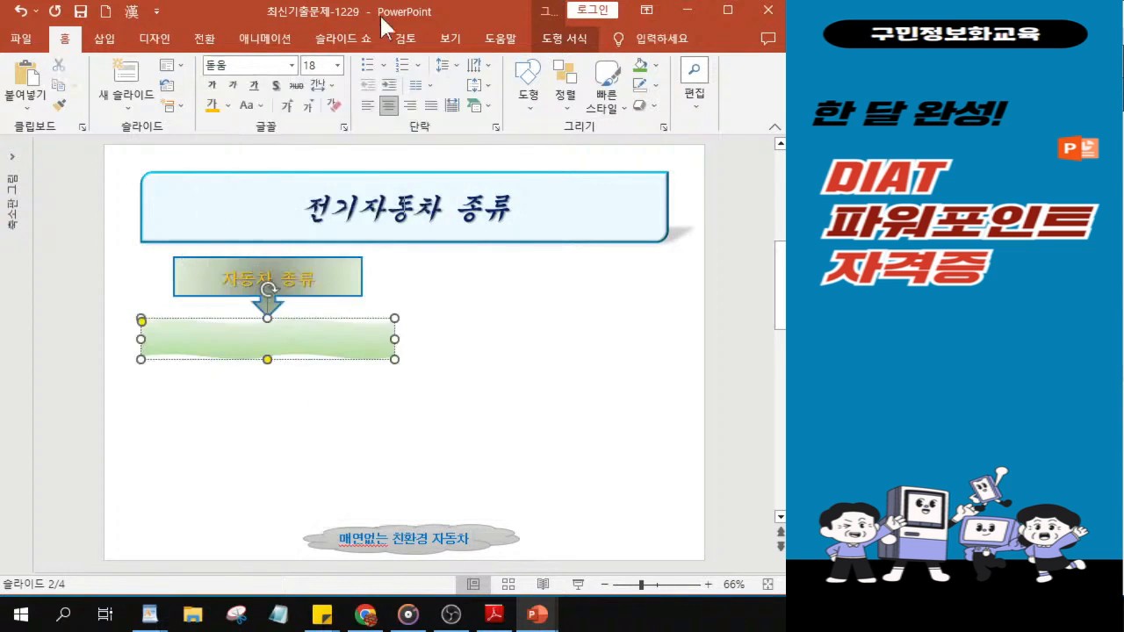
{"action": "left_click", "coordinate": [316, 65]}
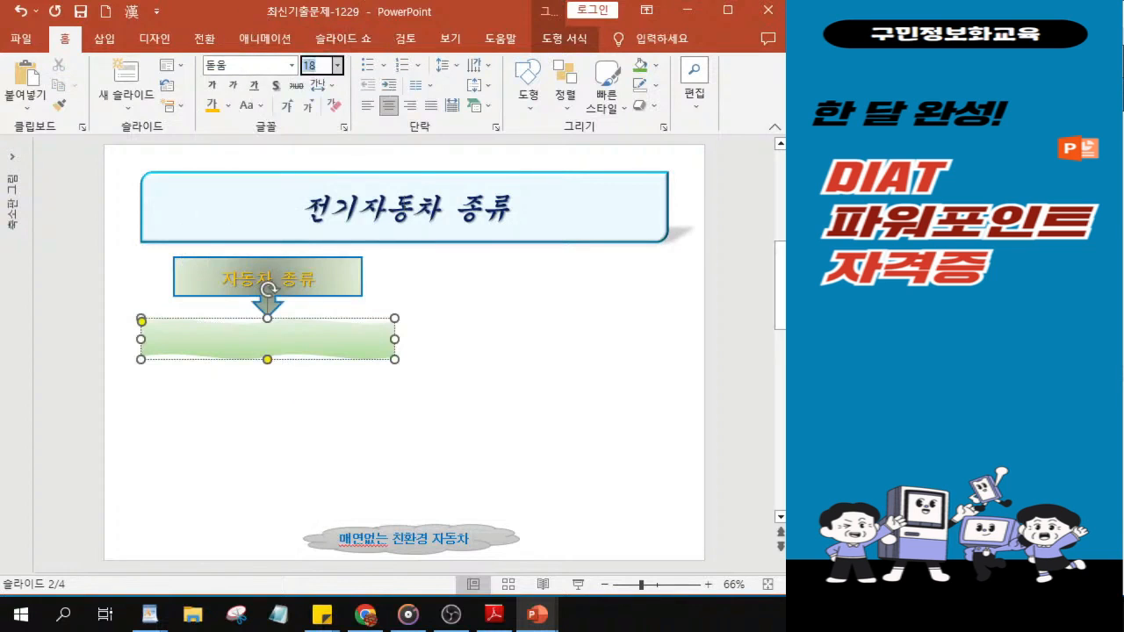
{"action": "type", "text": "20"}
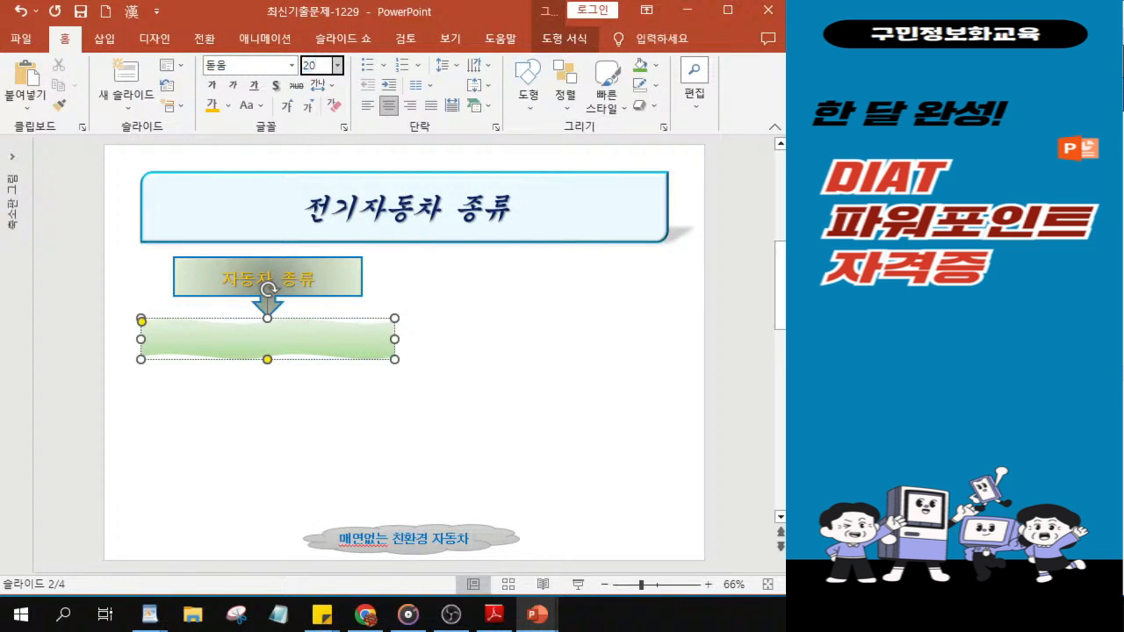
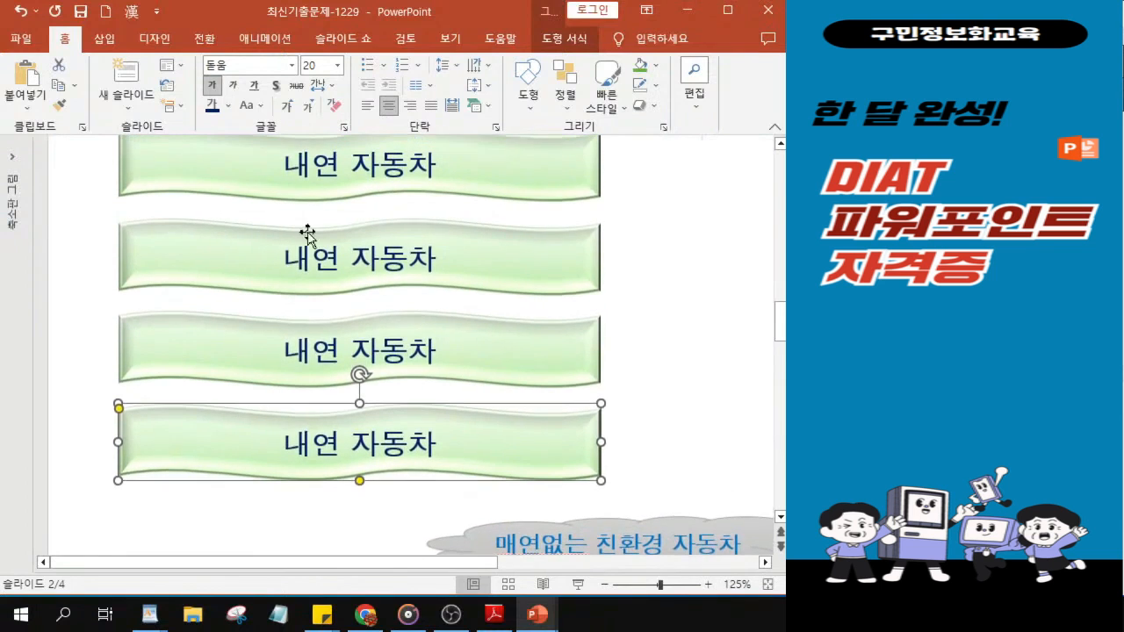
- Replace "내연" in the second wave shape with "하이브리드" so its label reads "하이브리드 자동차"
{"action": "left_click", "coordinate": [281, 276]}
{"action": "mouse_move", "coordinate": [281, 254]}
{"action": "left_mouse_down"}
{"action": "mouse_move", "coordinate": [302, 254]}
{"action": "mouse_move", "coordinate": [279, 251]}
{"action": "left_mouse_up"}
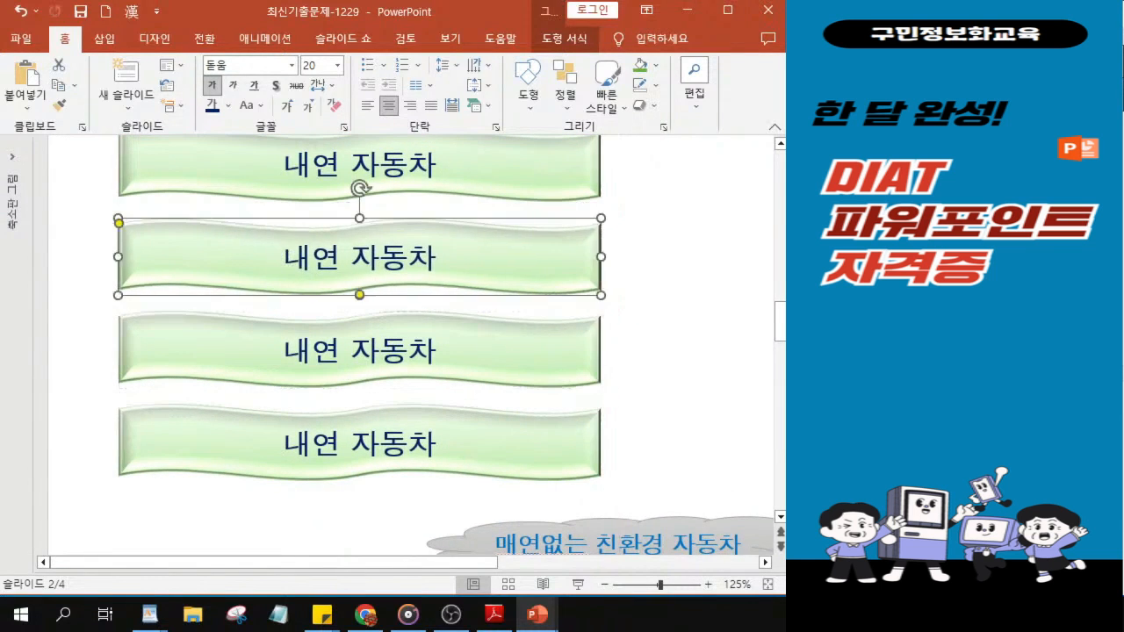
{"action": "key", "text": "Delete"}
{"action": "key", "text": "Delete"}
{"action": "key", "text": "Delete"}
{"action": "type", "text": "하이브리드"}
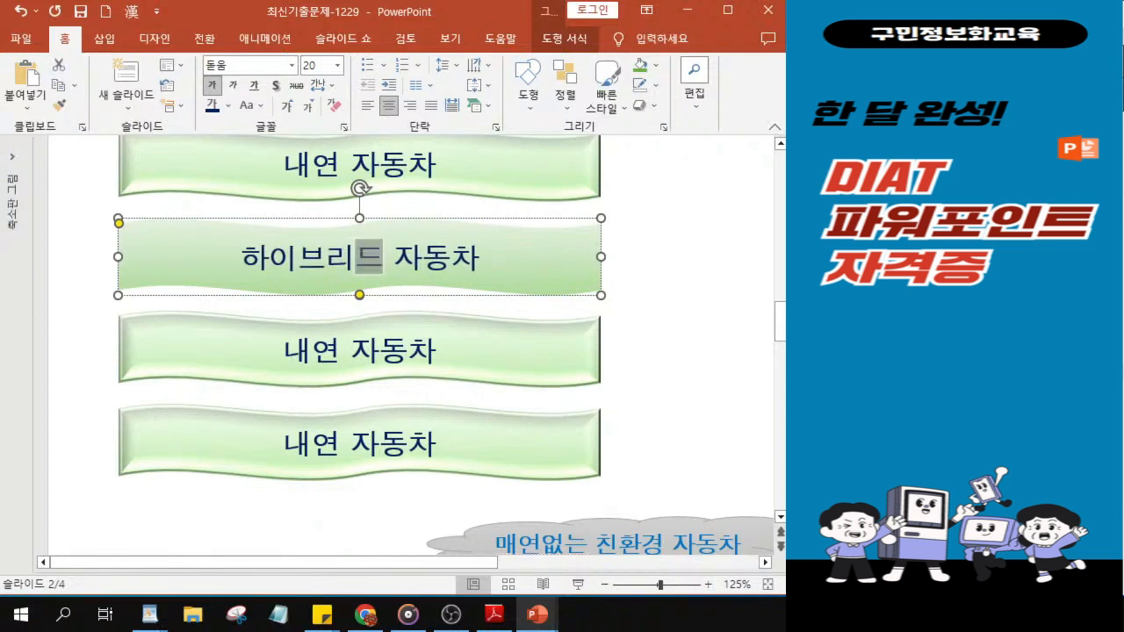
- Change the third wave shape's label to "플러그인 하이브리드 자동차"
{"action": "left_click", "coordinate": [327, 349]}
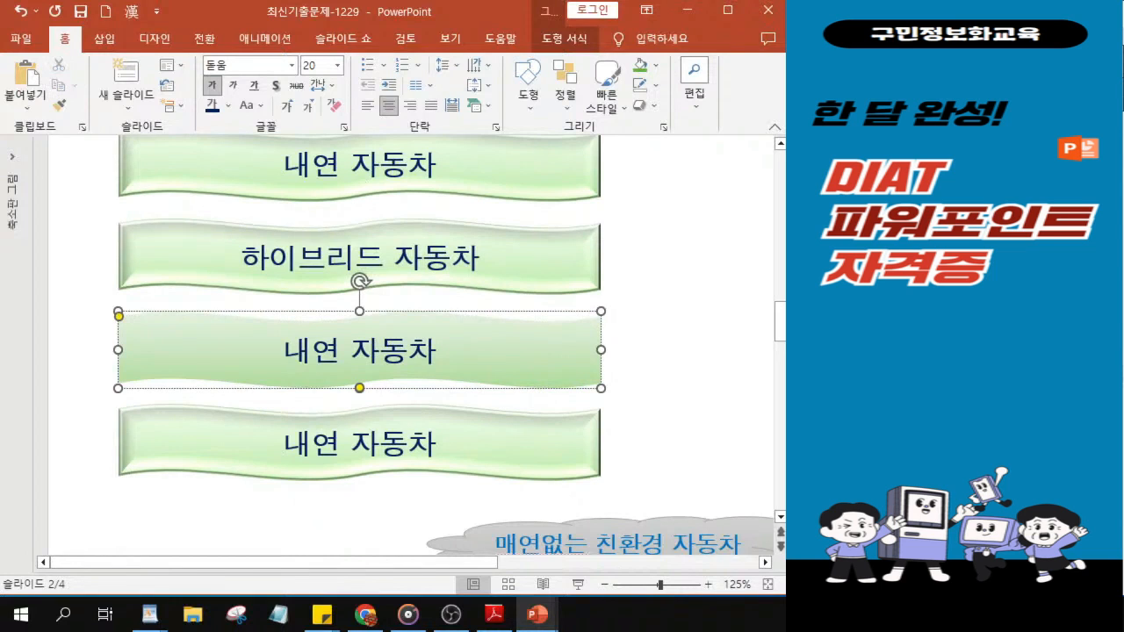
{"action": "key", "text": "Delete"}
{"action": "key", "text": "Delete"}
{"action": "key", "text": "Delete"}
{"action": "type", "text": "플러그인"}
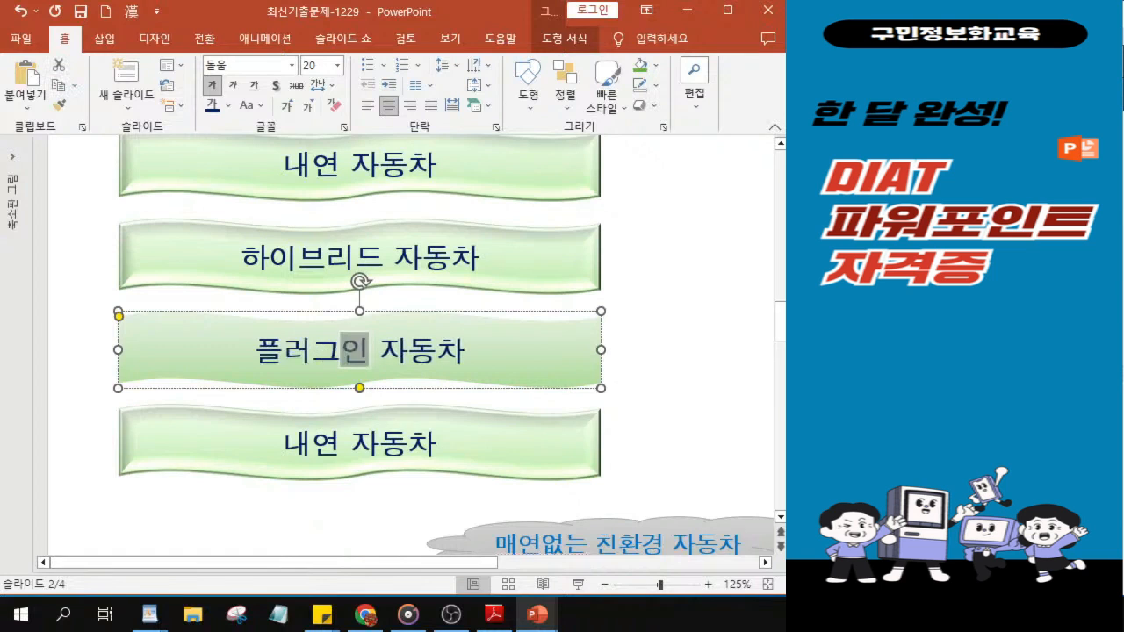
{"action": "type", "text": " 하이브리 "}
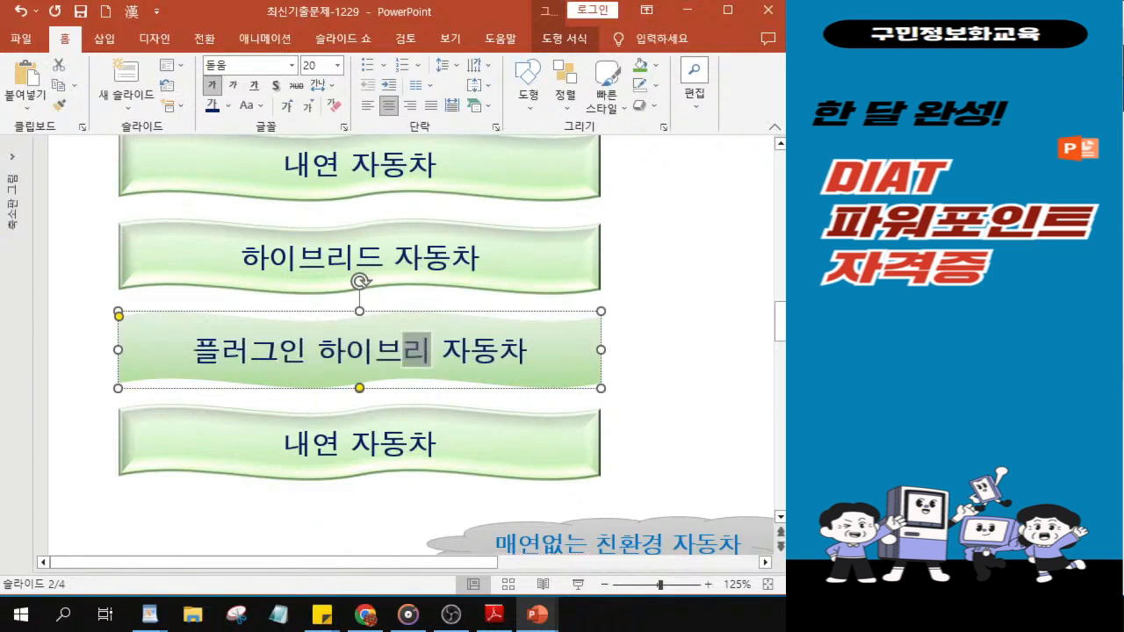
{"action": "type", "text": "드"}
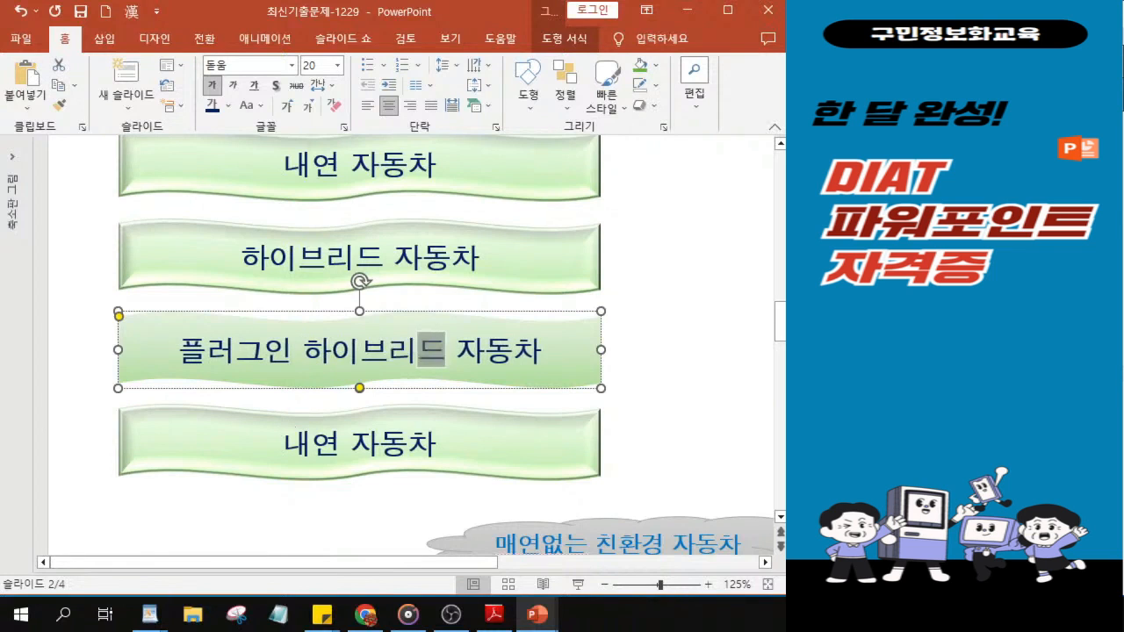
- Change the bottom wave shape's label to "전기 자동차" and finish editing with the whole slide in view
{"action": "left_click", "coordinate": [308, 459]}
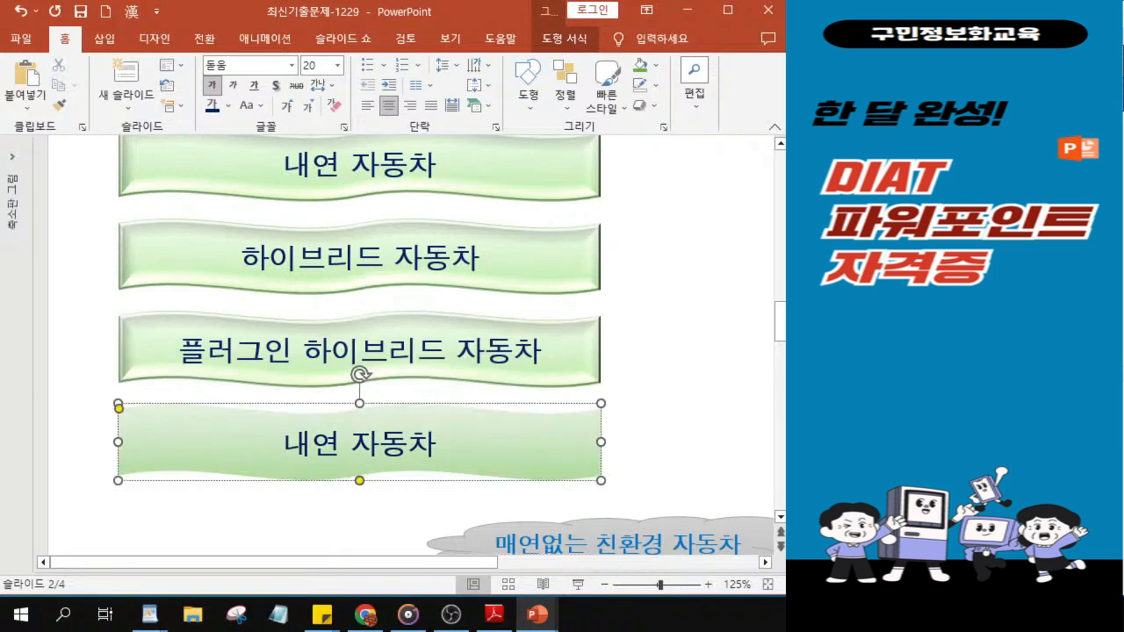
{"action": "key", "text": "BackSpace"}
{"action": "key", "text": "BackSpace"}
{"action": "key", "text": "BackSpace"}
{"action": "type", "text": "전기"}
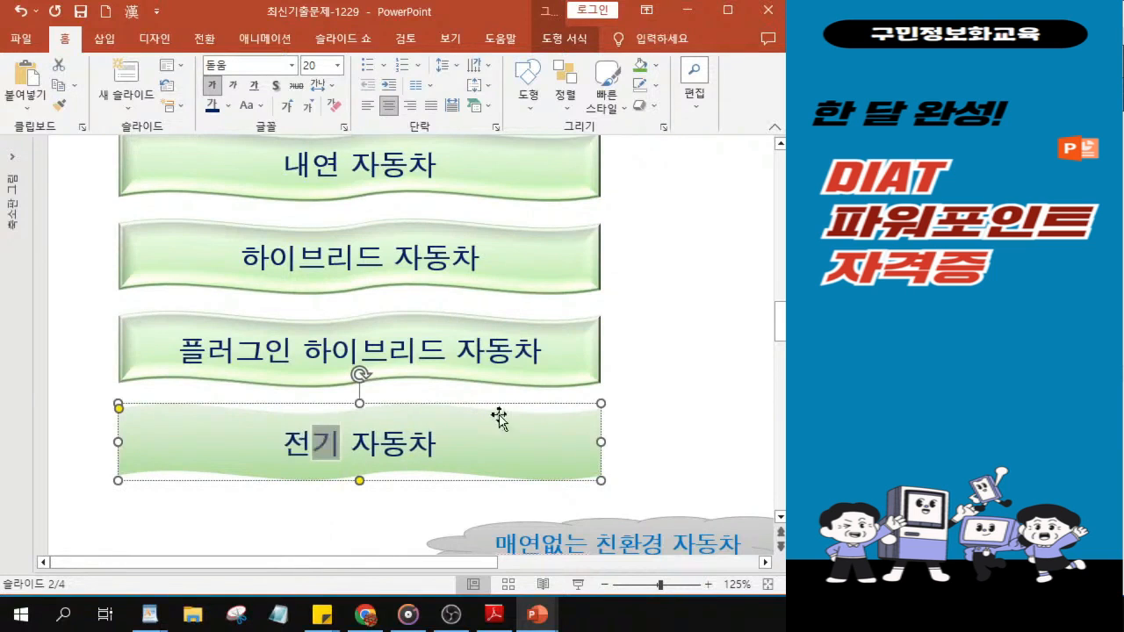
{"action": "scroll", "coordinate": [330, 340], "scroll_direction": "up", "scroll_amount": 2, "text": "ctrl"}
{"action": "scroll", "coordinate": [539, 284], "scroll_direction": "up", "scroll_amount": 3}
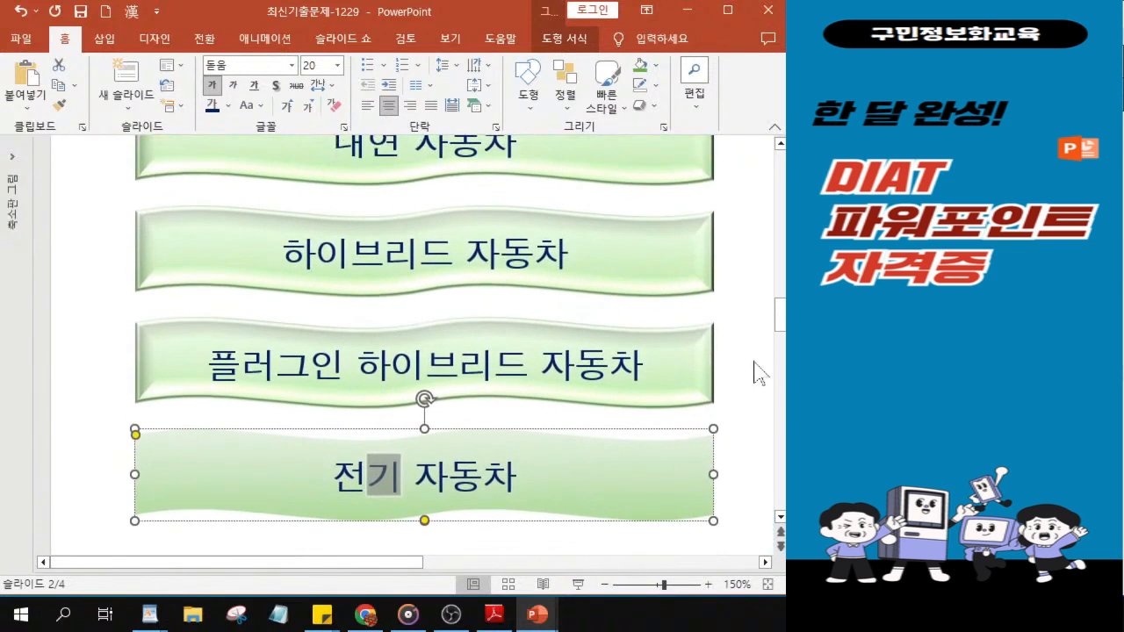
{"action": "left_click", "coordinate": [495, 614]}
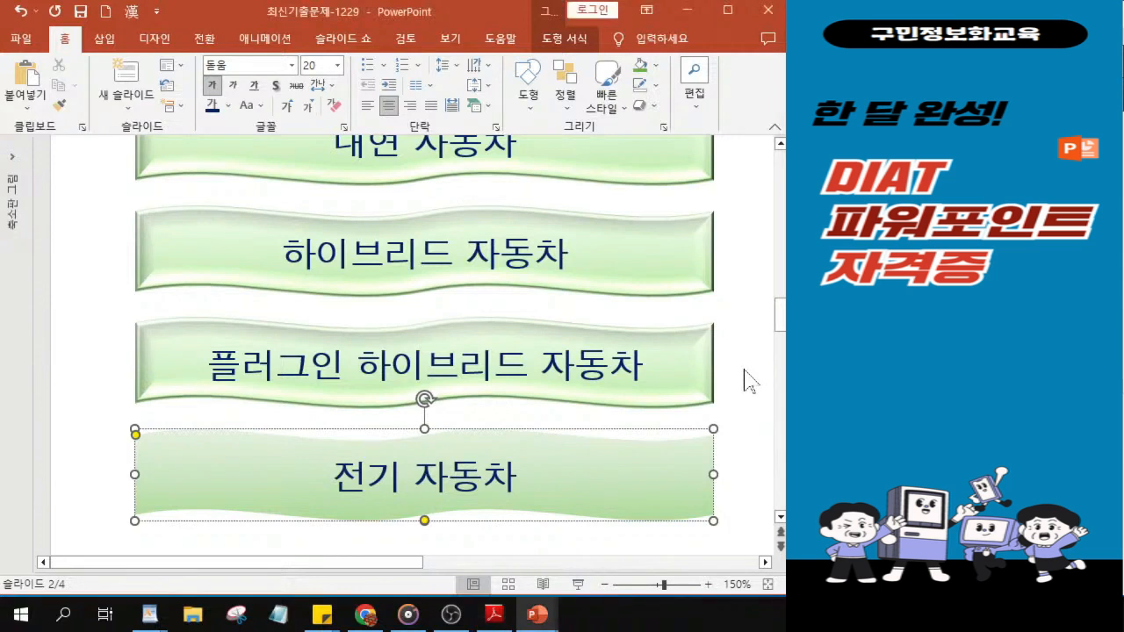
{"action": "scroll", "coordinate": [691, 356], "scroll_direction": "down", "scroll_amount": 5}
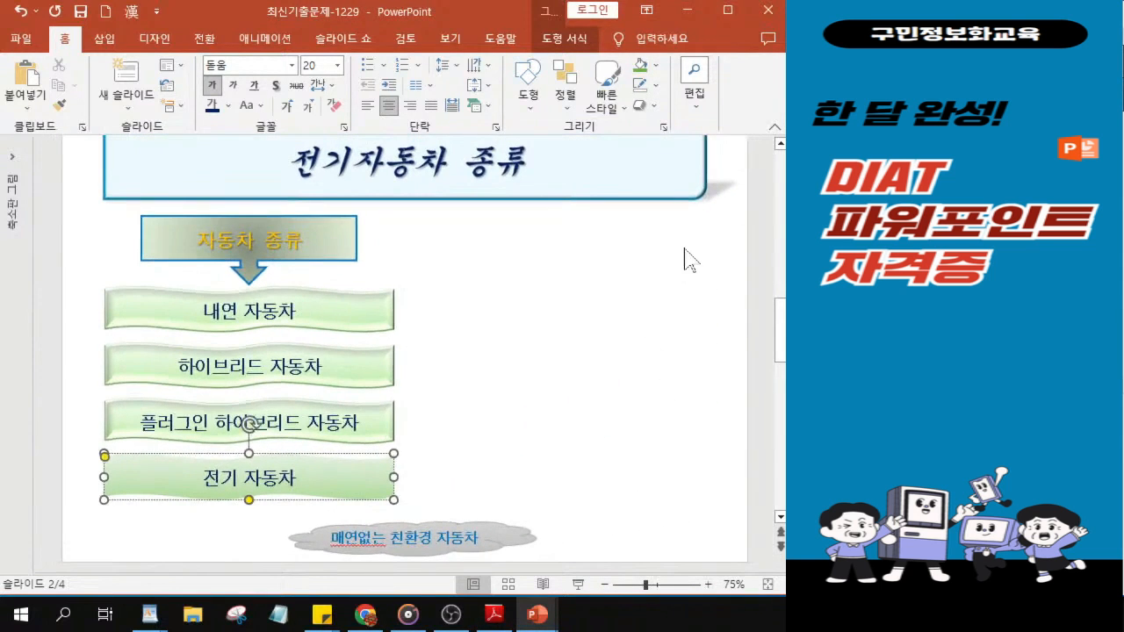
{"action": "left_click", "coordinate": [690, 251]}
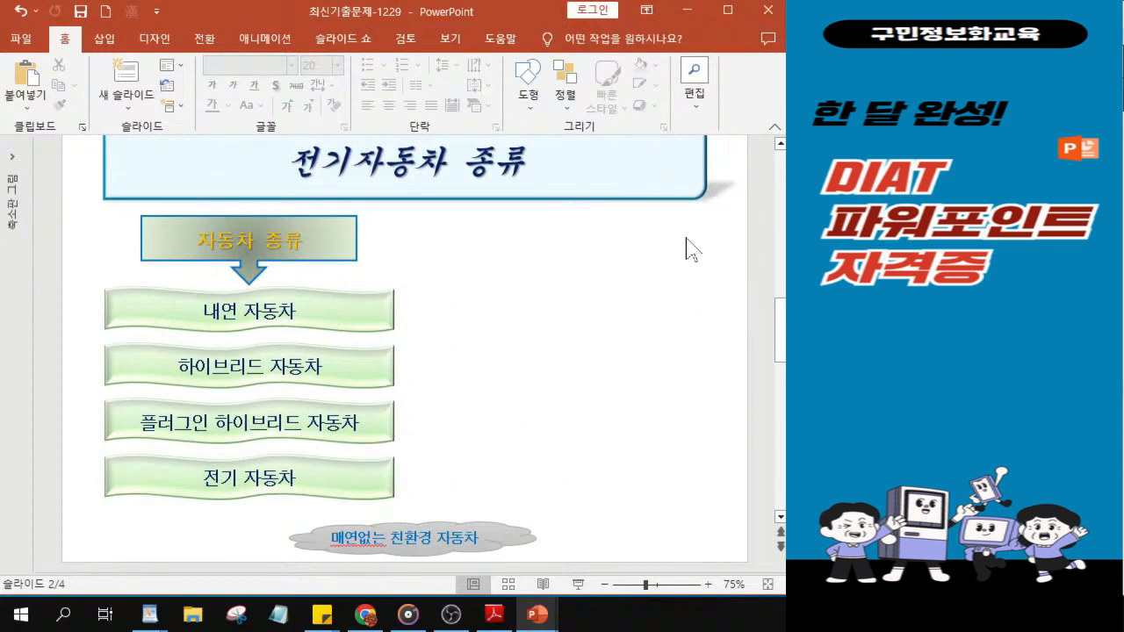
- Draw a small end action button just below the right end of the title shape, with its hyperlink set to 마지막 슬라이드
{"action": "left_click", "coordinate": [529, 111]}
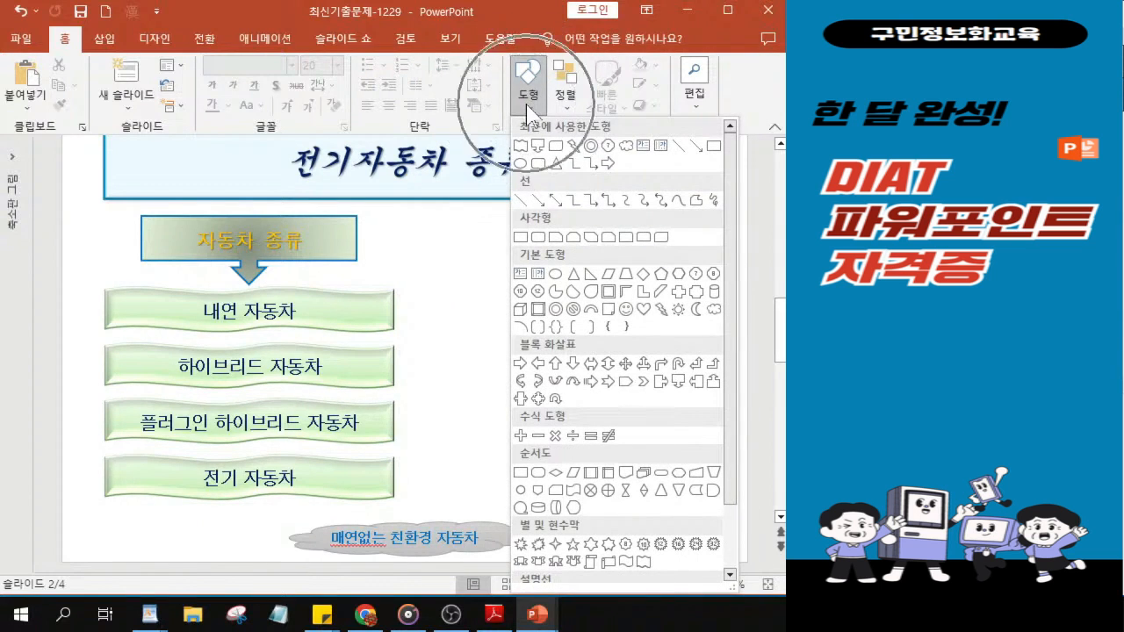
{"action": "left_click_drag", "start_coordinate": [725, 365], "coordinate": [732, 479]}
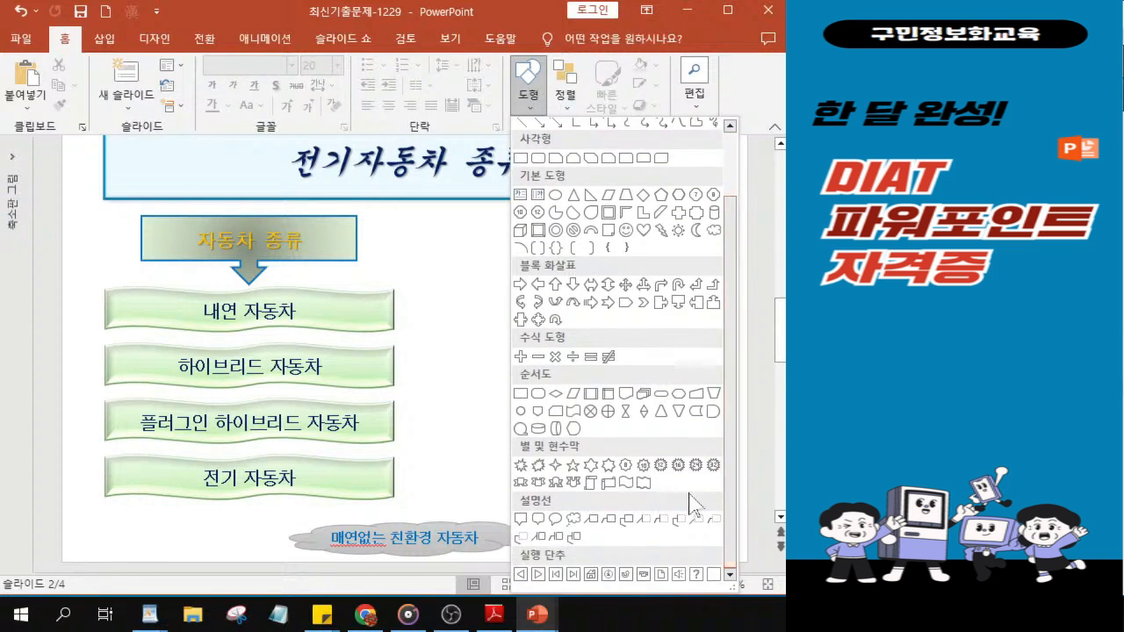
{"action": "left_click", "coordinate": [573, 574]}
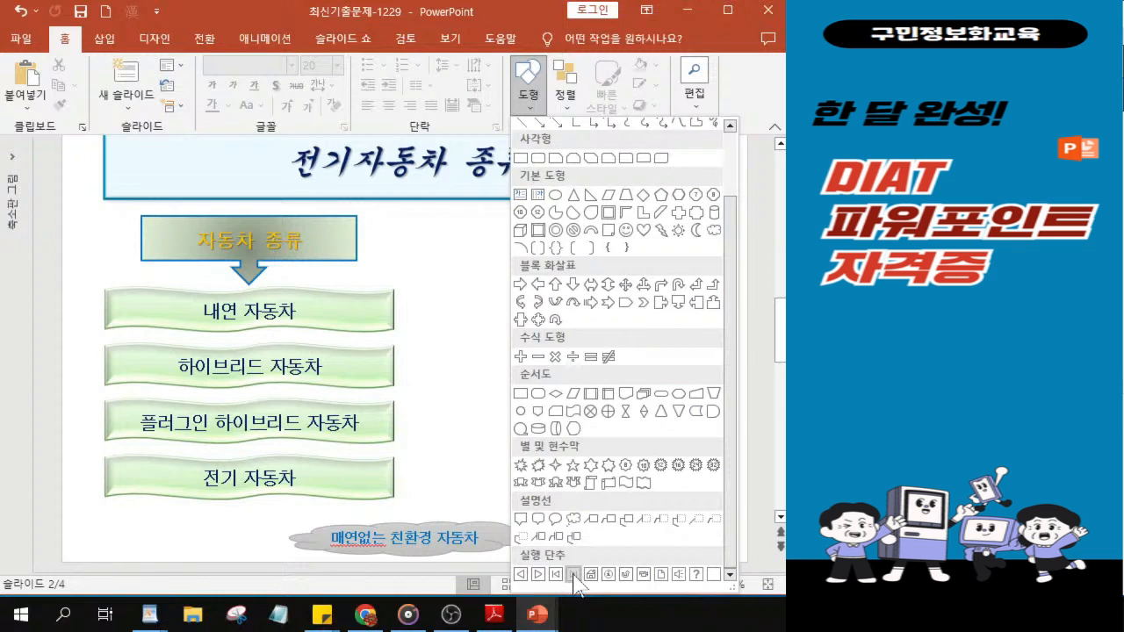
{"action": "left_click", "coordinate": [573, 576]}
{"action": "left_click", "coordinate": [573, 573]}
{"action": "left_click", "coordinate": [573, 574]}
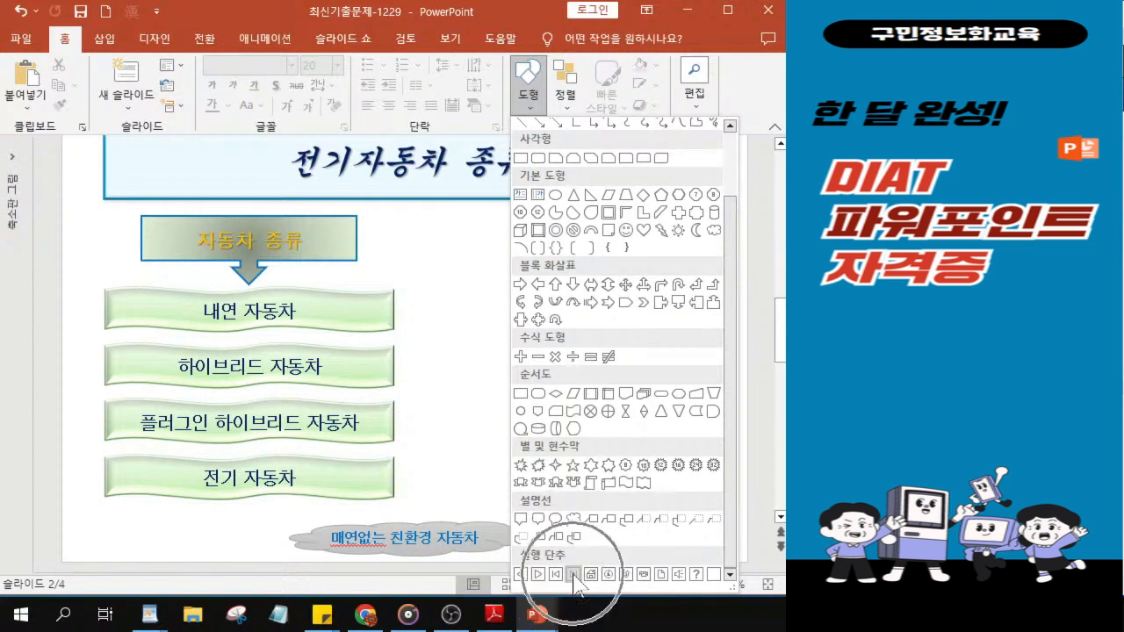
{"action": "left_click", "coordinate": [573, 573]}
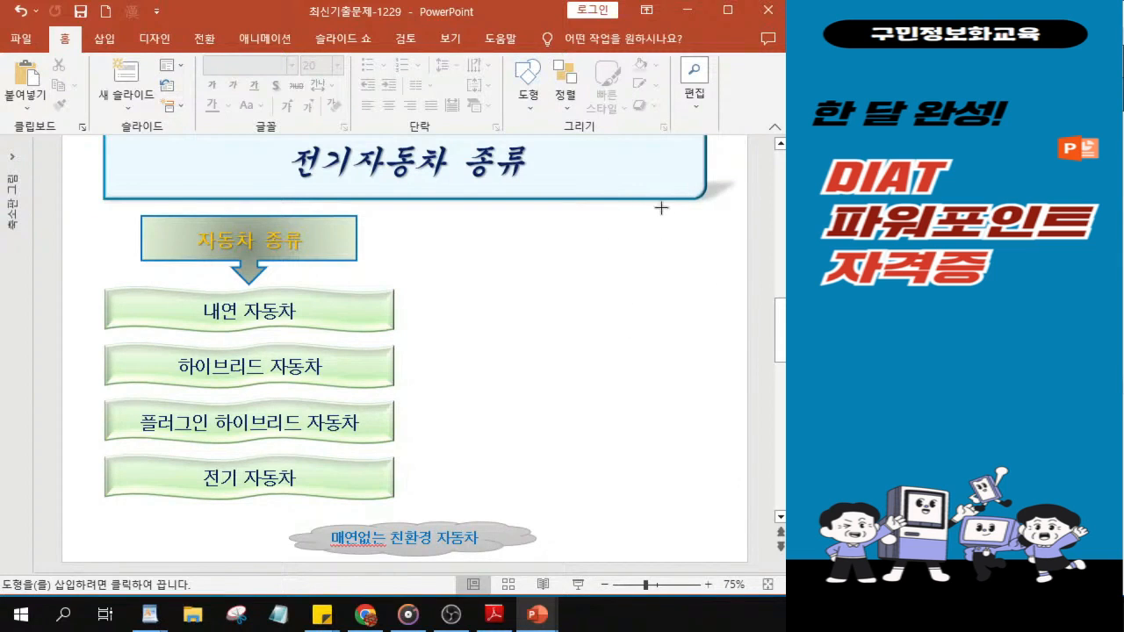
{"action": "left_click_drag", "start_coordinate": [669, 209], "coordinate": [713, 241]}
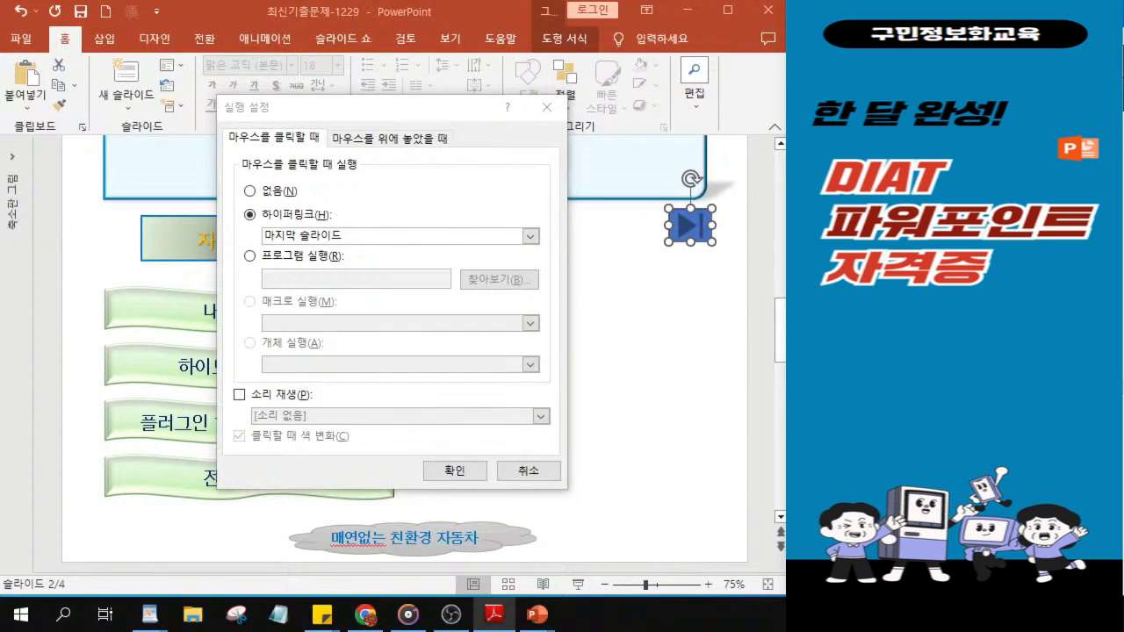
{"action": "left_click", "coordinate": [284, 250]}
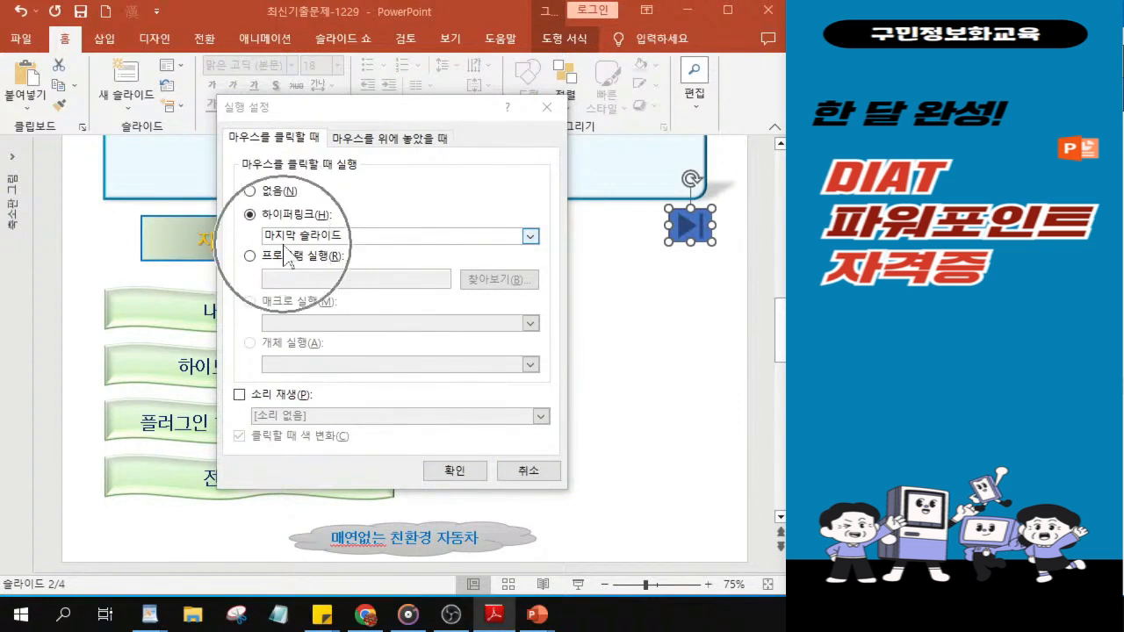
{"action": "left_click", "coordinate": [465, 474]}
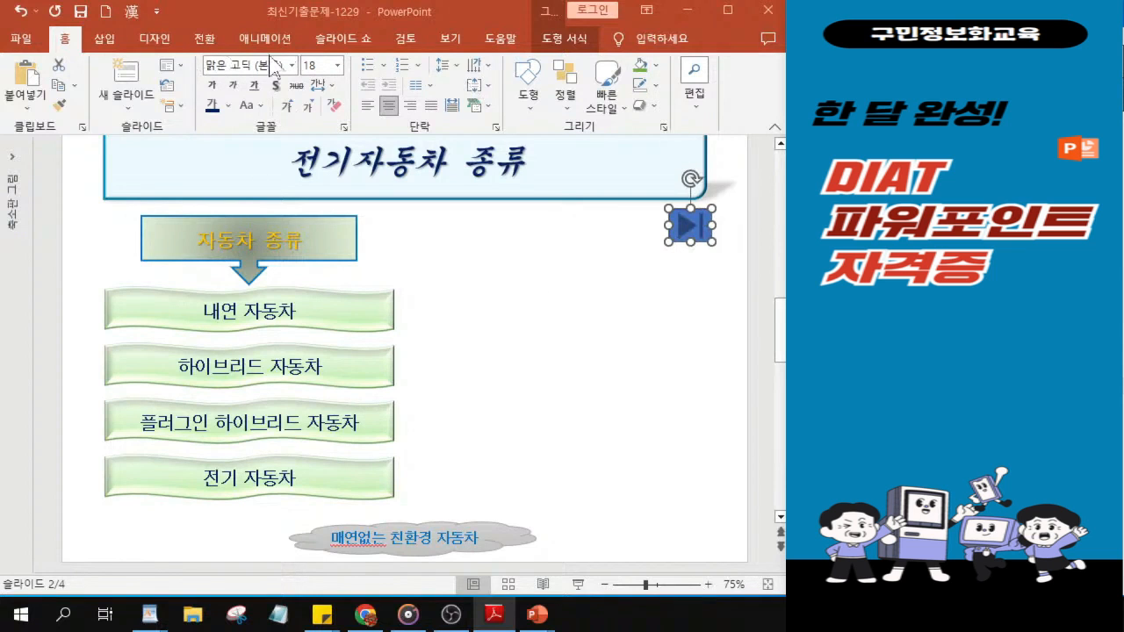
- Apply the light gold theme style from the fourth row of shape styles to the action button
{"action": "left_click", "coordinate": [551, 39]}
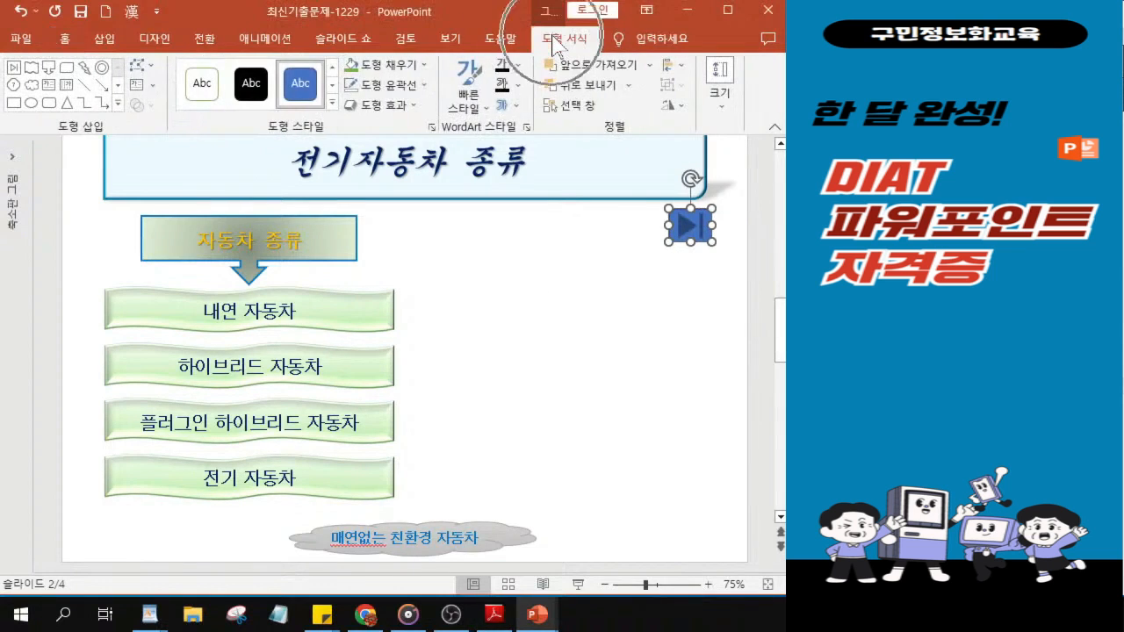
{"action": "left_click", "coordinate": [332, 107]}
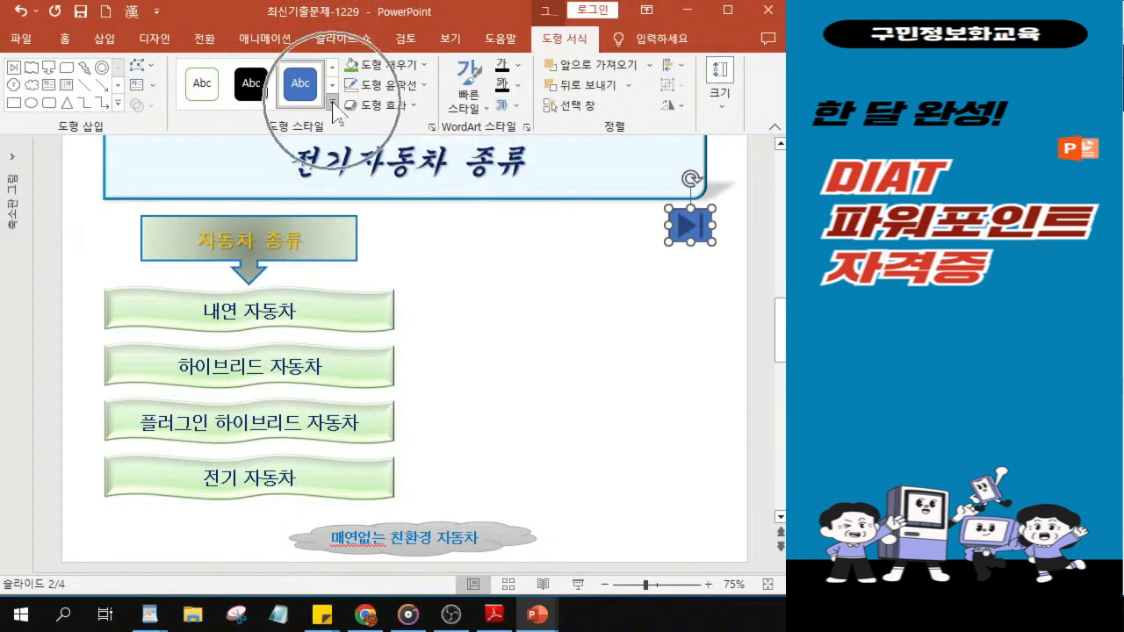
{"action": "left_click", "coordinate": [332, 106]}
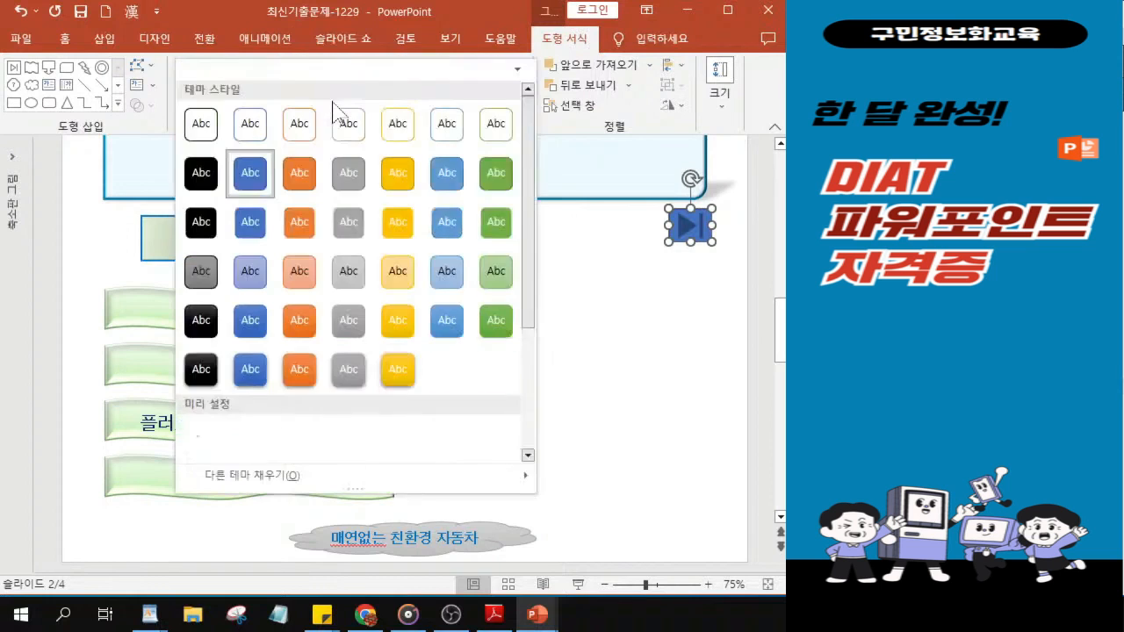
{"action": "left_click", "coordinate": [396, 281]}
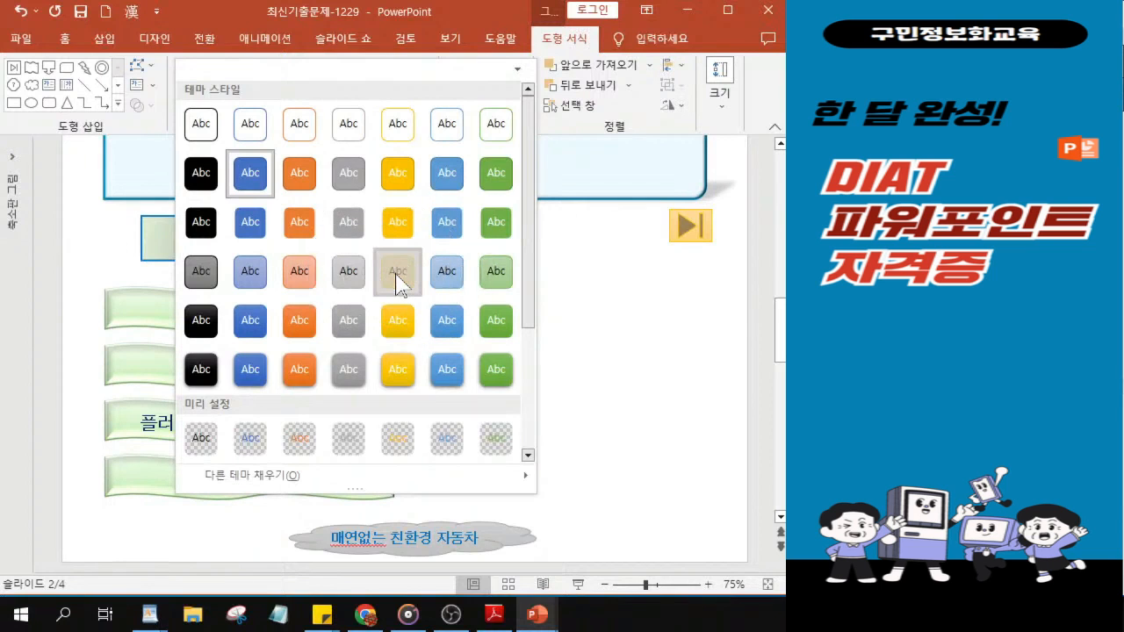
{"action": "left_click", "coordinate": [397, 281]}
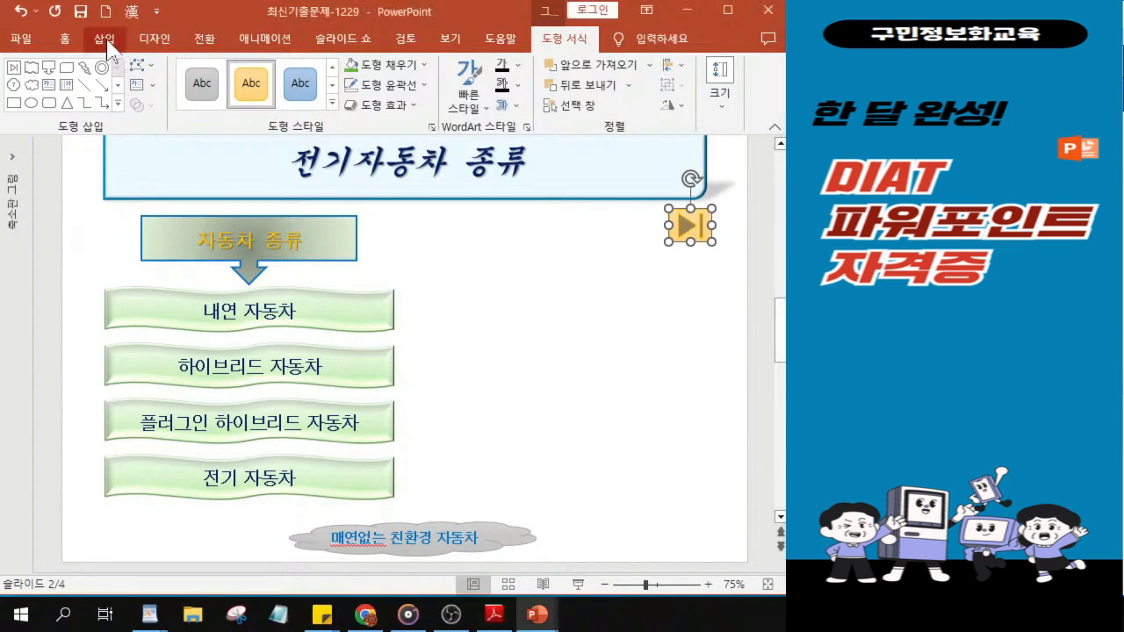
- Insert a 방사 주기형 SmartArt graphic from the 주기형 category on the slide
{"action": "left_click", "coordinate": [105, 41]}
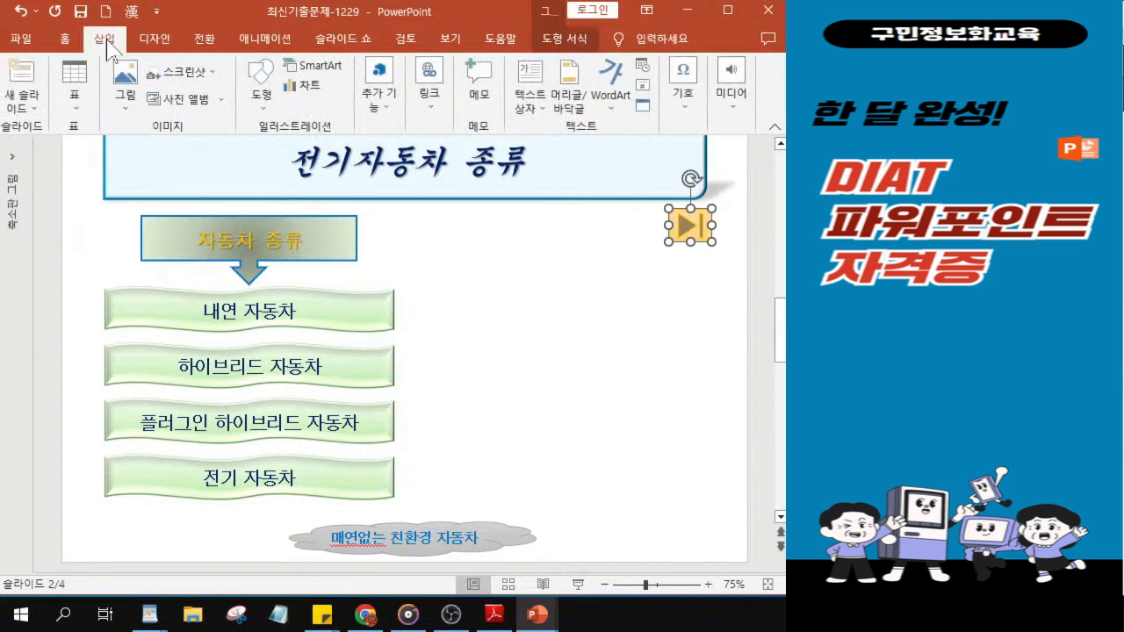
{"action": "left_click", "coordinate": [307, 71]}
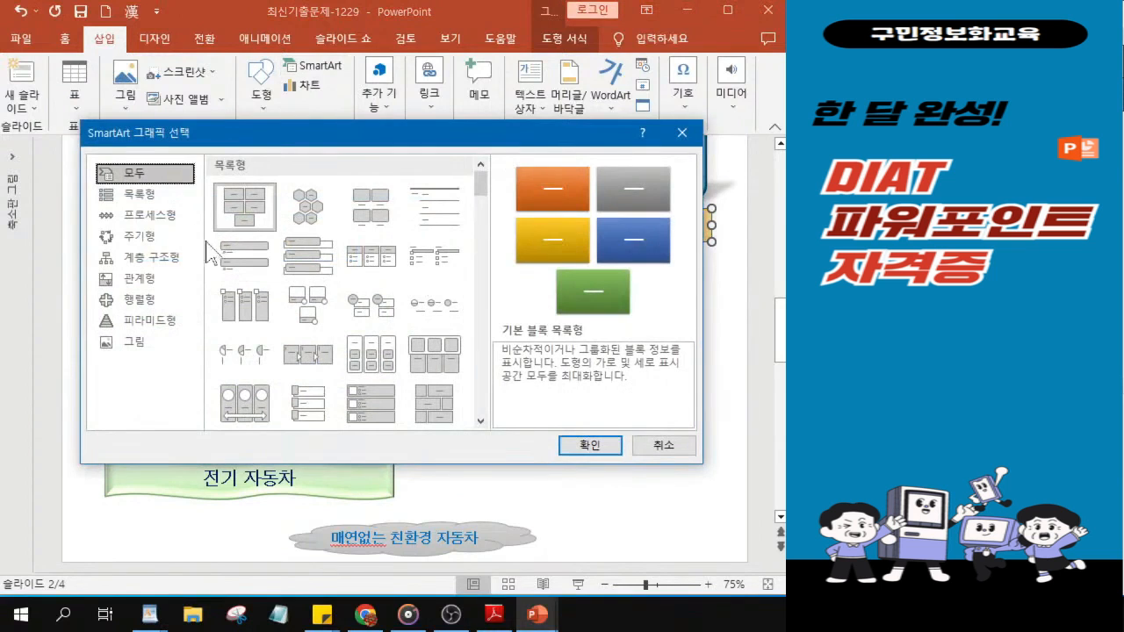
{"action": "left_click", "coordinate": [140, 238]}
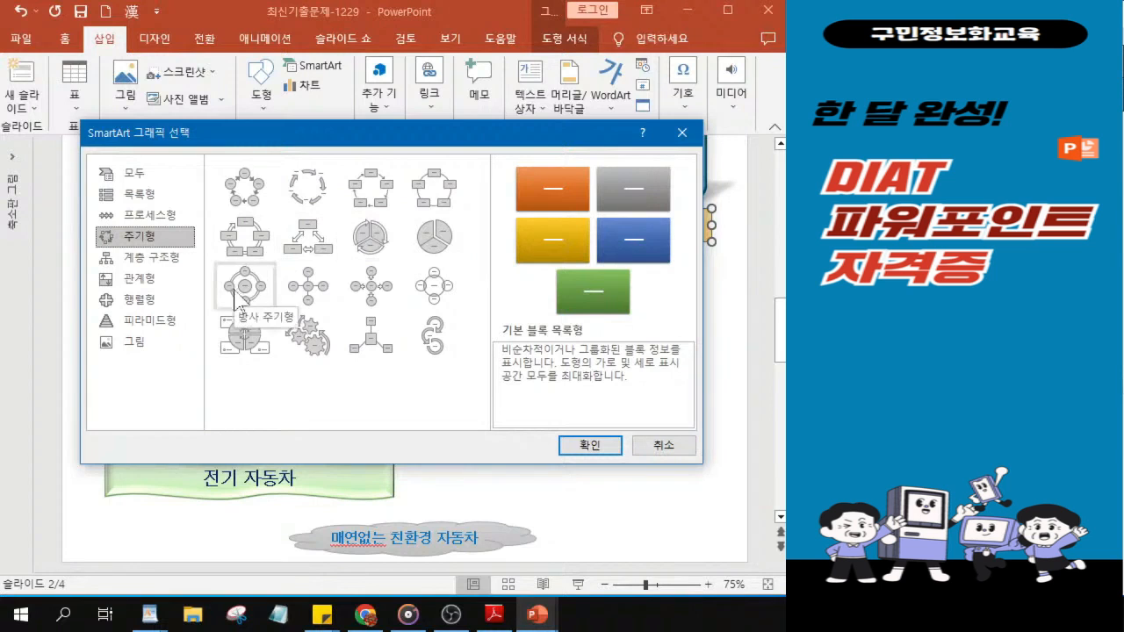
{"action": "left_click", "coordinate": [242, 290]}
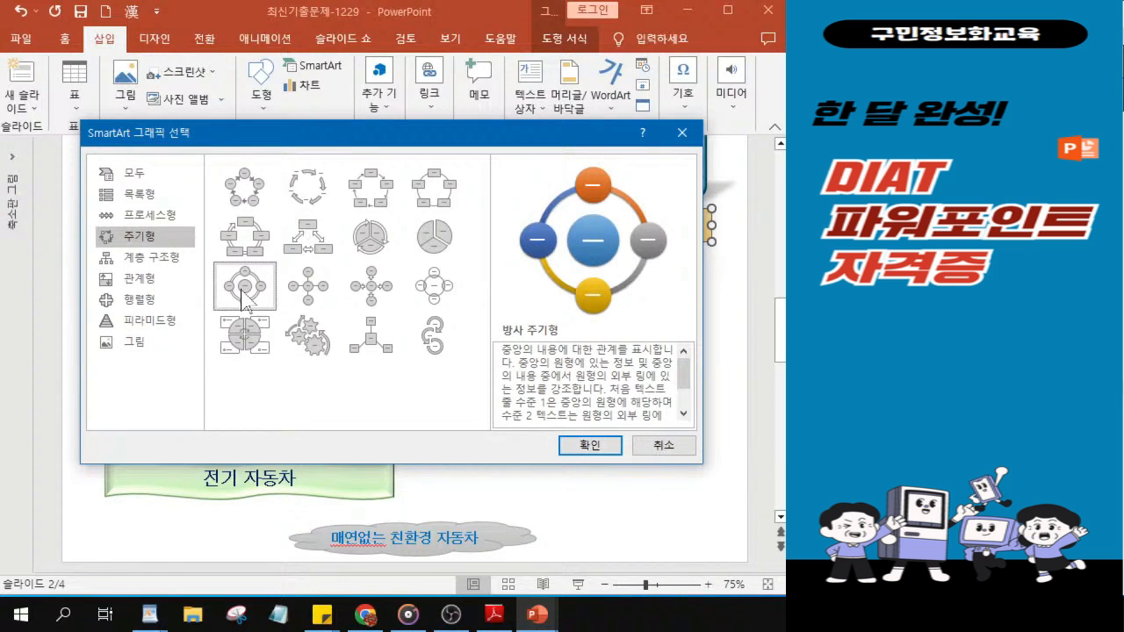
{"action": "left_click", "coordinate": [242, 298]}
{"action": "left_click", "coordinate": [242, 298]}
{"action": "key", "text": "ctrl"}
{"action": "key", "text": "ctrl"}
{"action": "key", "text": "ctrl"}
{"action": "left_click", "coordinate": [598, 449]}
{"action": "left_click", "coordinate": [600, 449]}
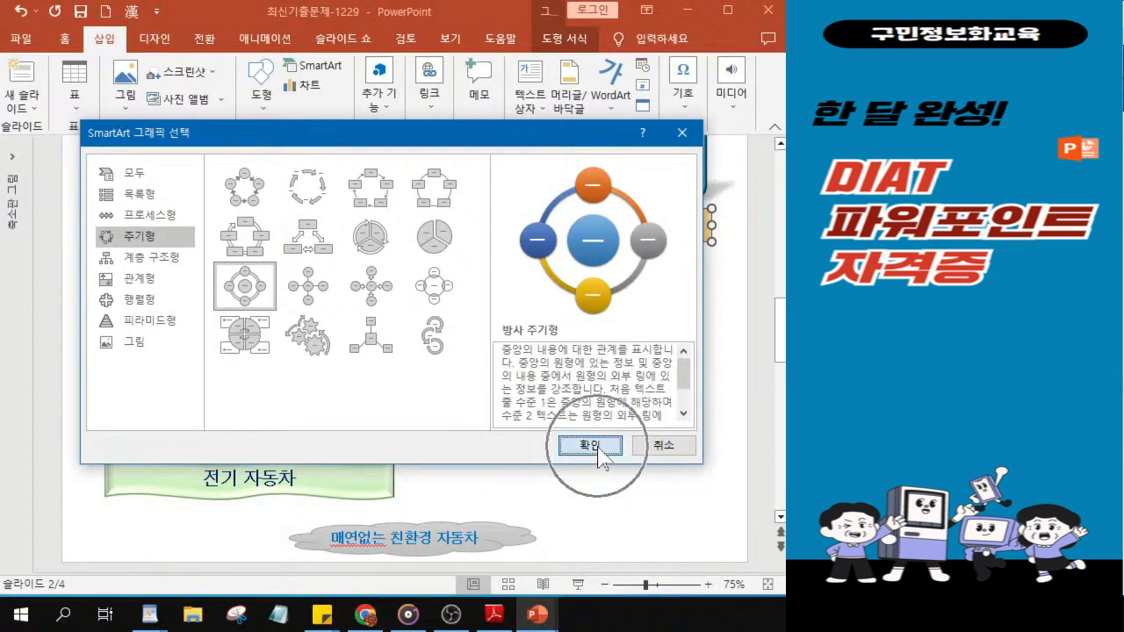
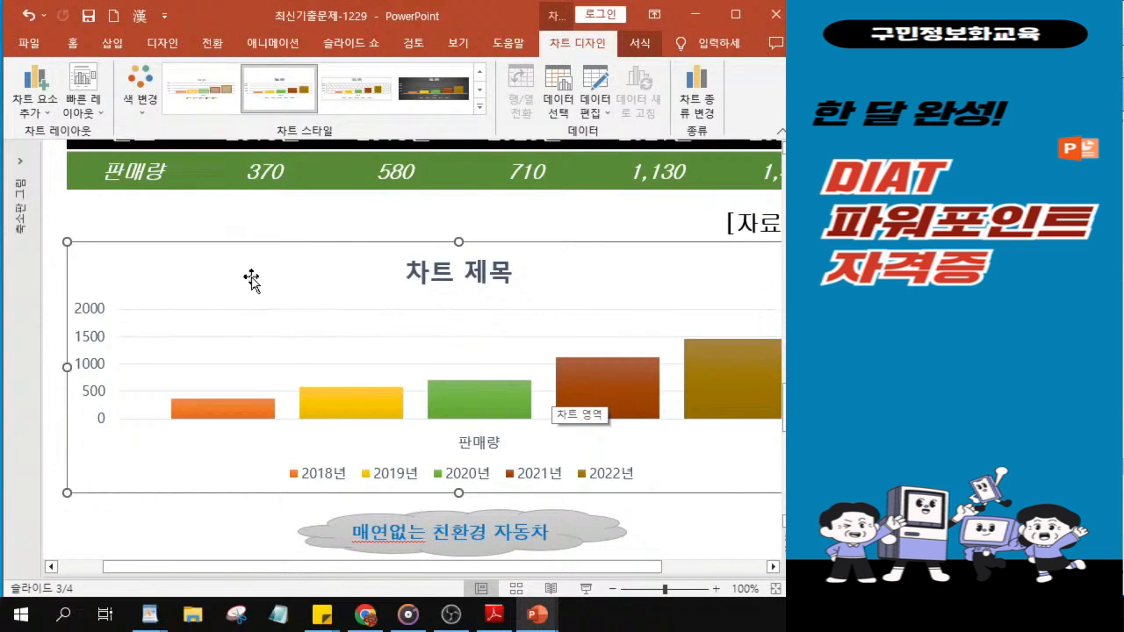
- Format all text in the selected column chart on slide 3 as 굴림, 18 pt, bold
{"action": "left_click", "coordinate": [77, 44]}
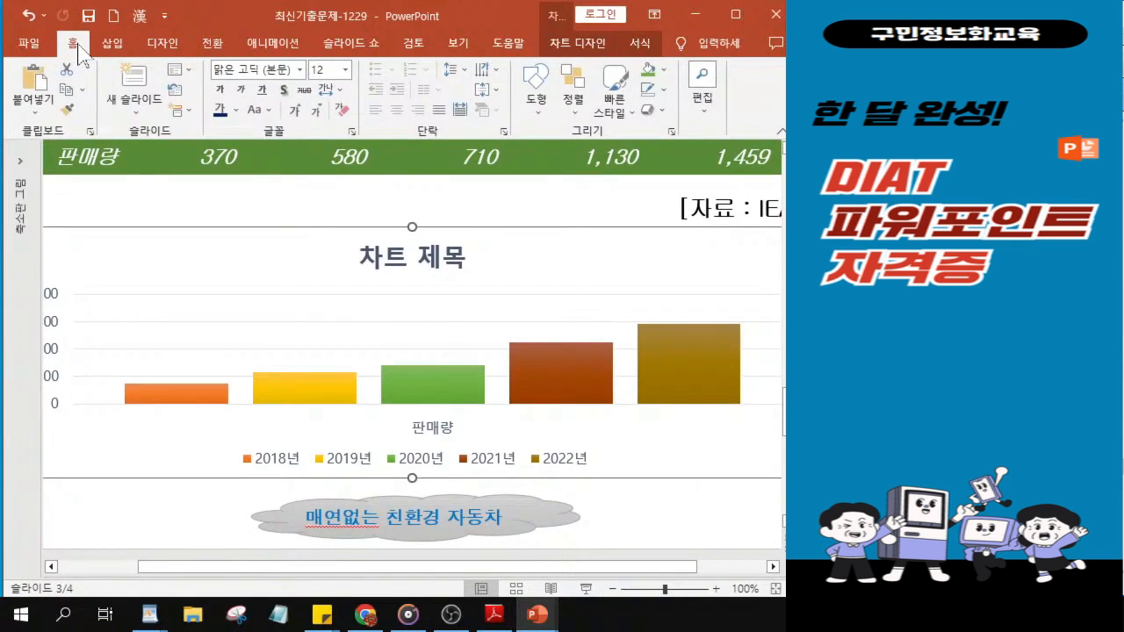
{"action": "left_click", "coordinate": [299, 70]}
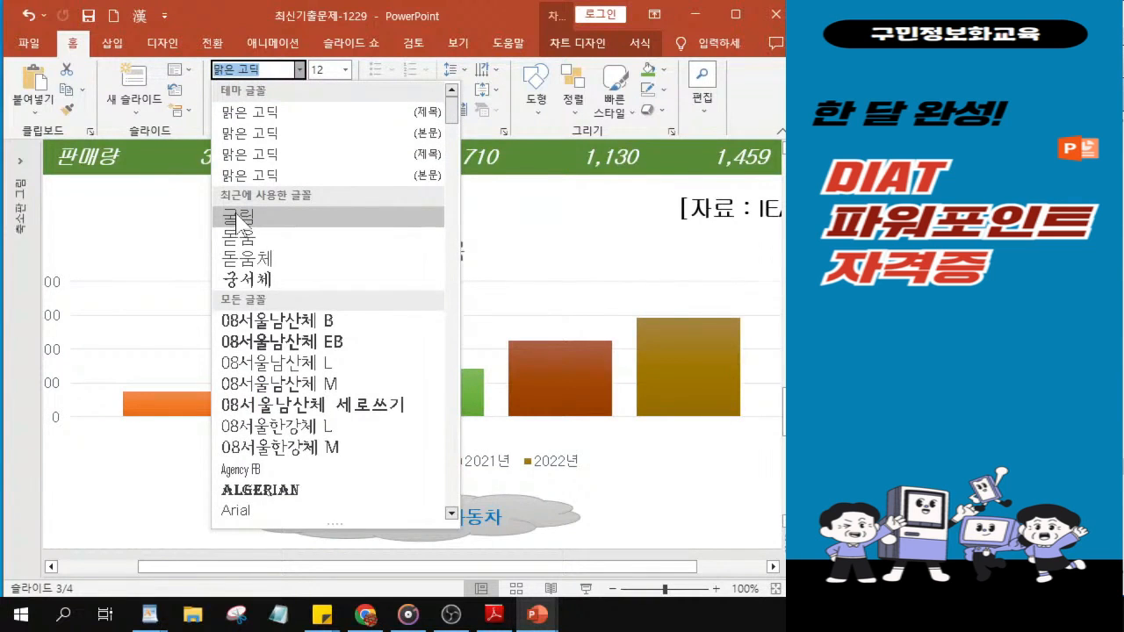
{"action": "left_click", "coordinate": [237, 218]}
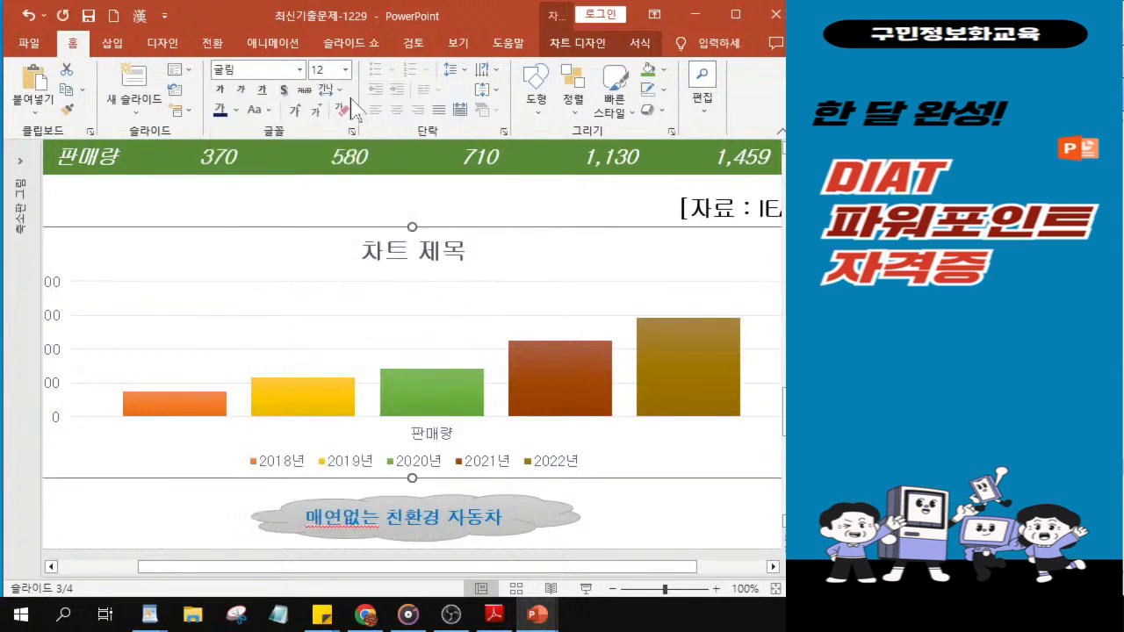
{"action": "left_click", "coordinate": [323, 70]}
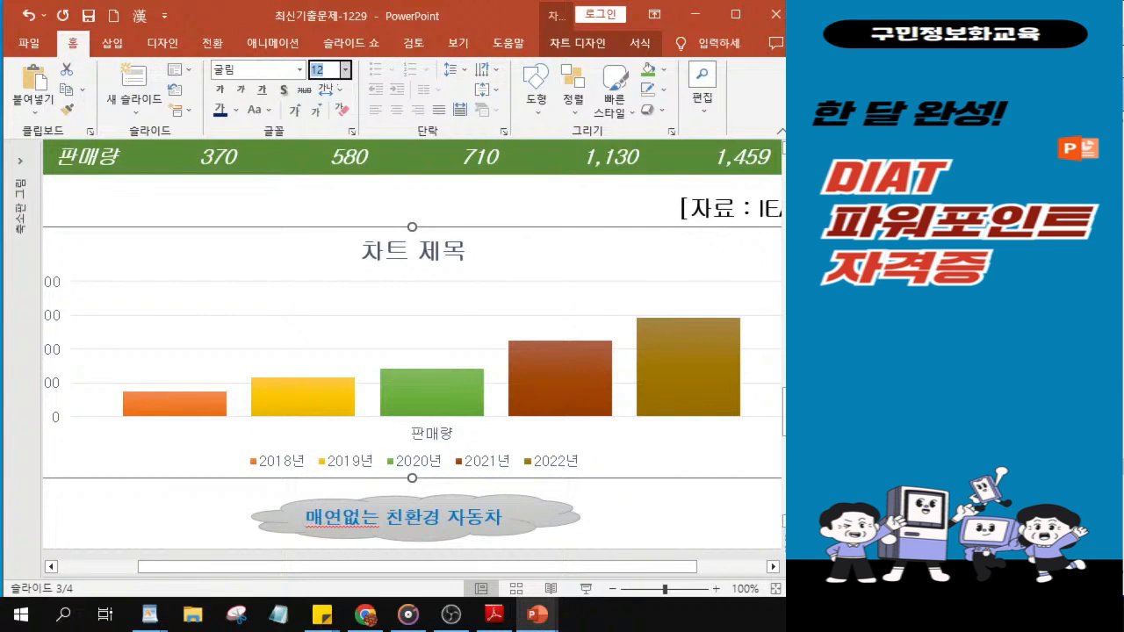
{"action": "type", "text": "18"}
{"action": "key", "text": "Return"}
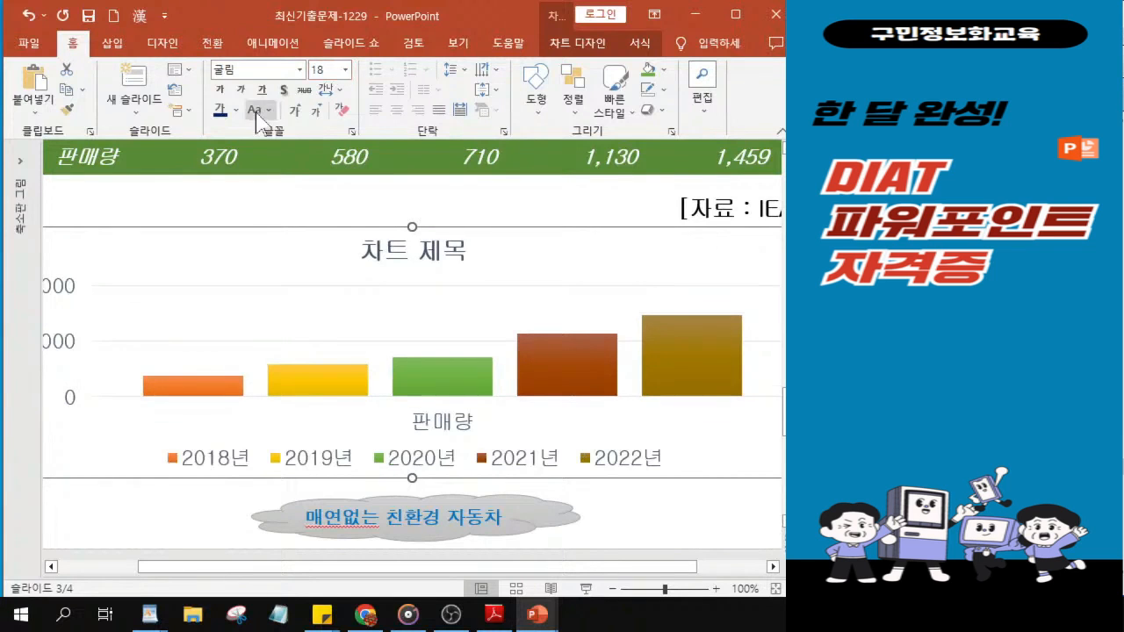
{"action": "left_click_drag", "start_coordinate": [571, 567], "coordinate": [527, 569]}
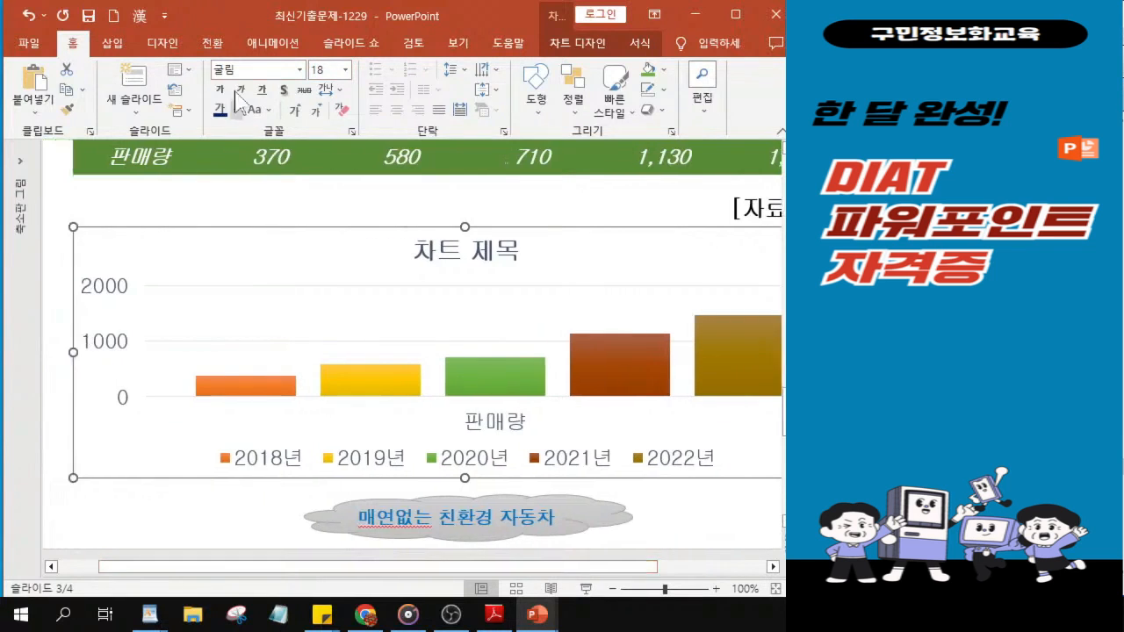
{"action": "left_click", "coordinate": [222, 91]}
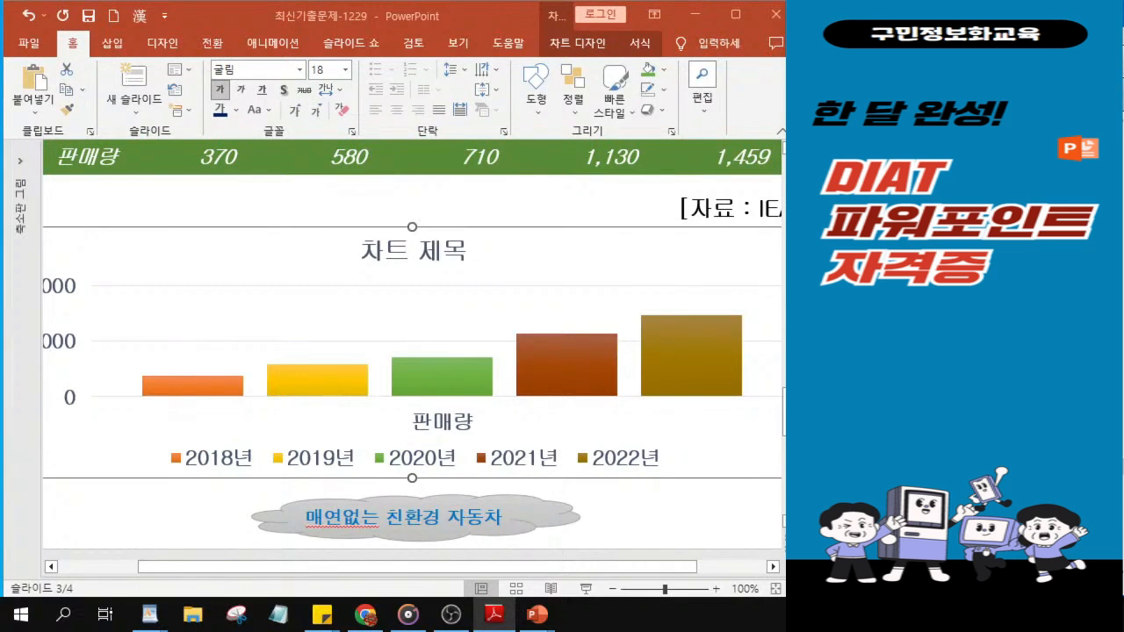
- Make the chart legend italic and set its font size to 16 pt
{"action": "left_click", "coordinate": [369, 459]}
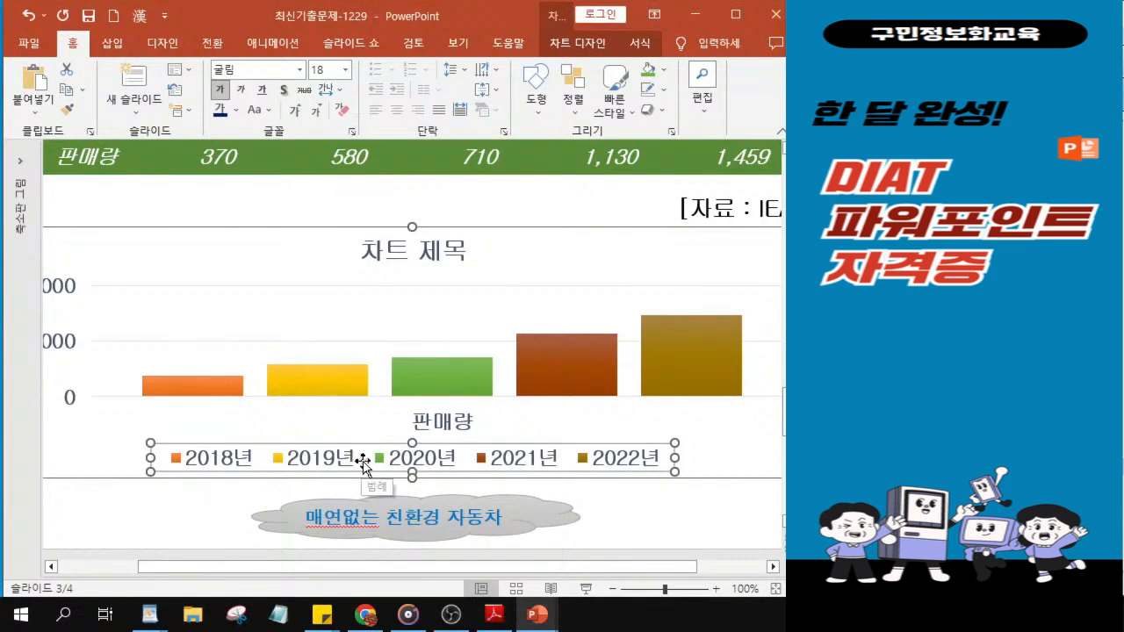
{"action": "left_click", "coordinate": [243, 90]}
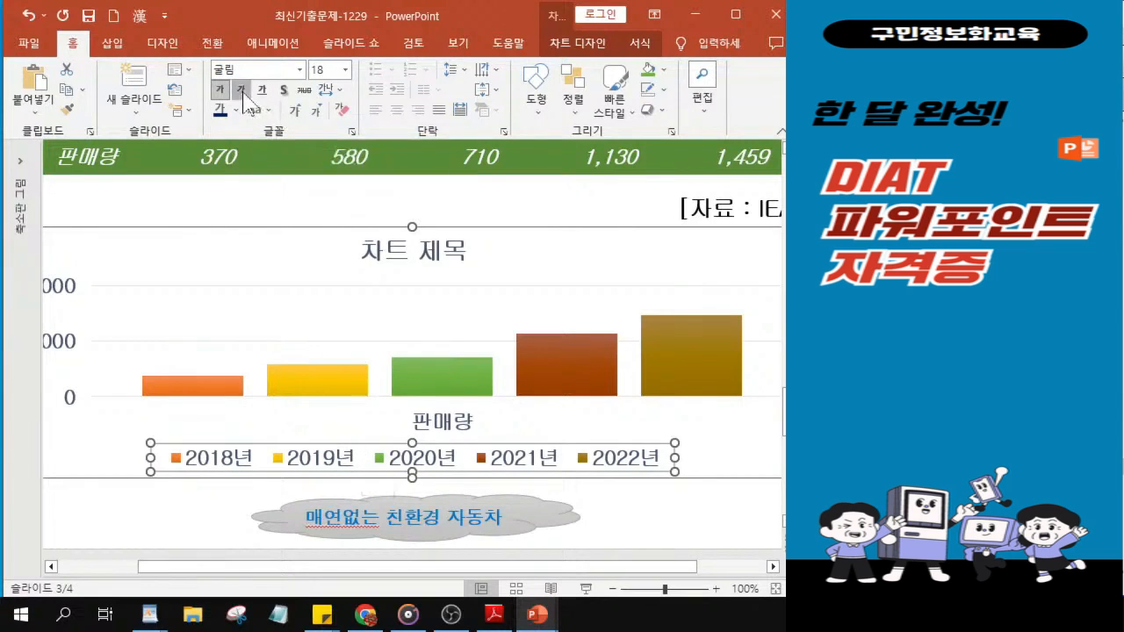
{"action": "left_click", "coordinate": [321, 69]}
{"action": "type", "text": "16"}
{"action": "key", "text": "Return"}
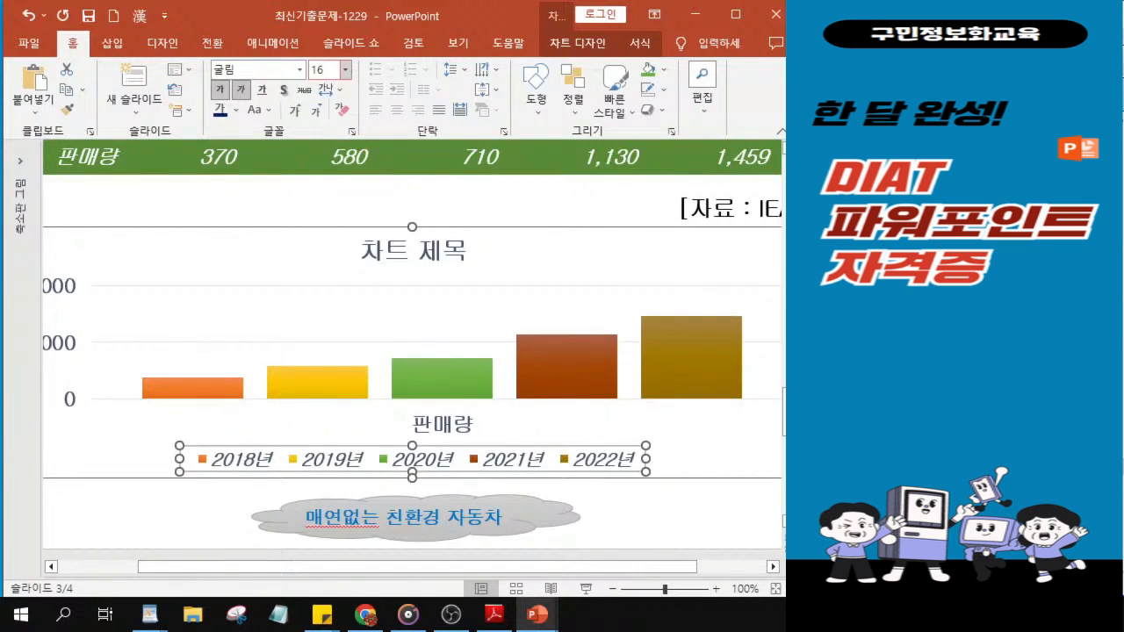
{"action": "left_click", "coordinate": [245, 91]}
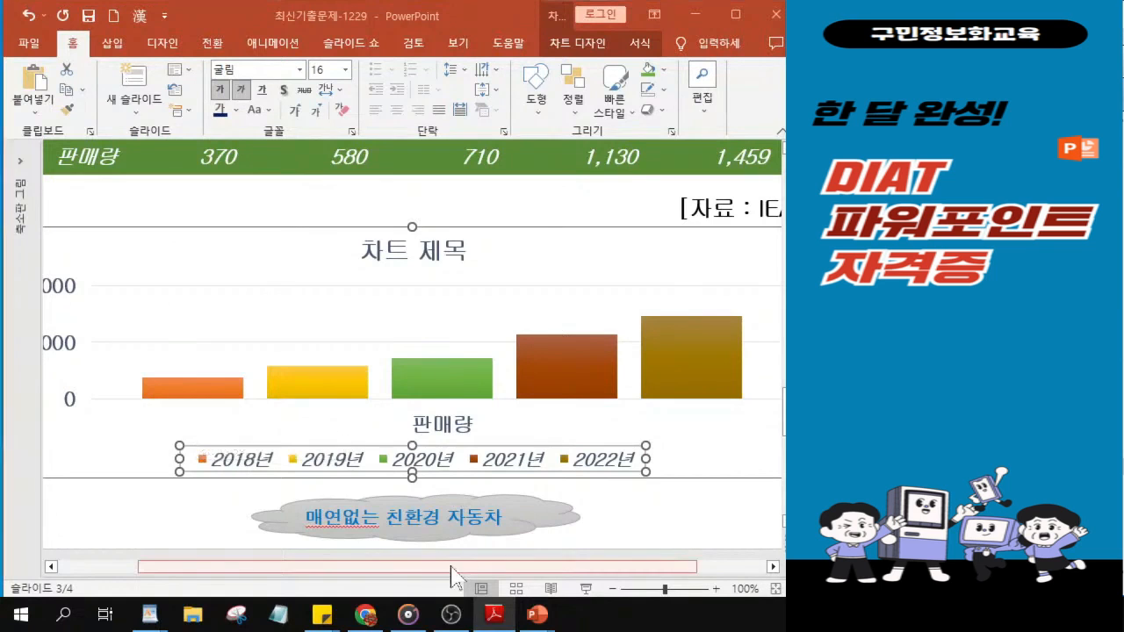
- Set the major unit of the chart's vertical value axis to 500 and close the formatting options
{"action": "left_click_drag", "start_coordinate": [384, 567], "coordinate": [330, 568]}
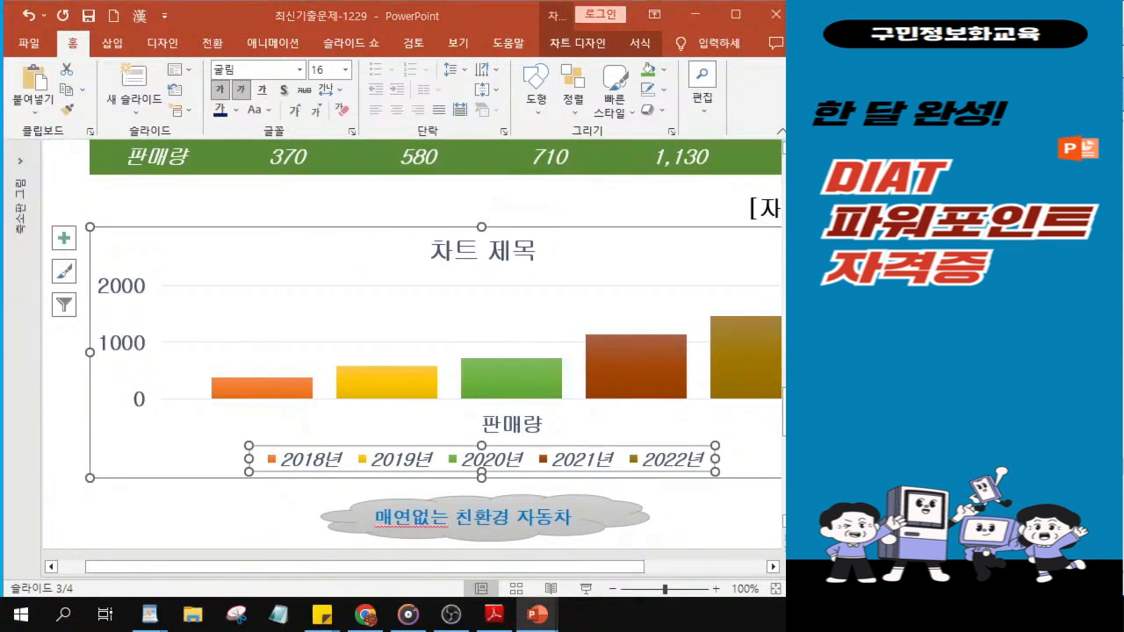
{"action": "left_click", "coordinate": [124, 351]}
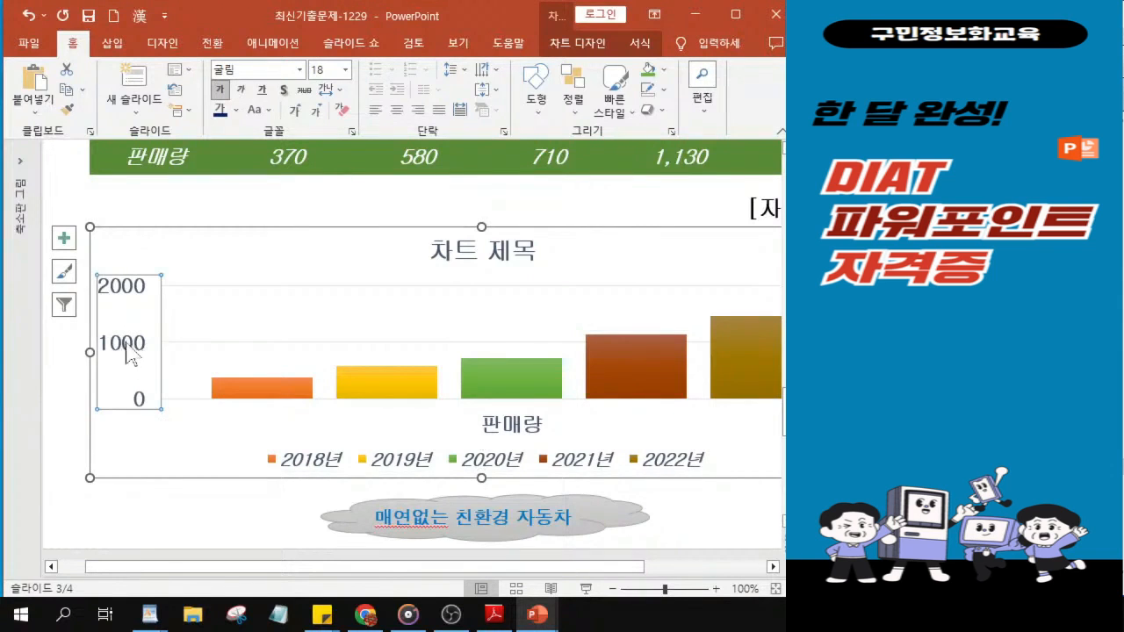
{"action": "double_click", "coordinate": [127, 351]}
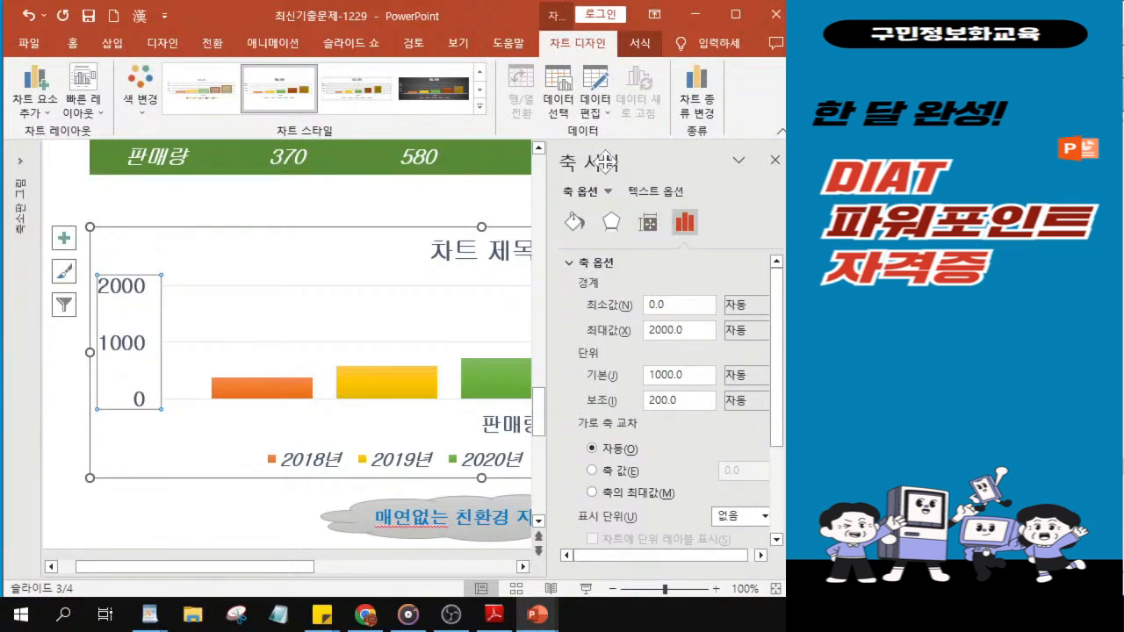
{"action": "left_click", "coordinate": [683, 374]}
{"action": "double_click", "coordinate": [683, 374]}
{"action": "type", "text": "500"}
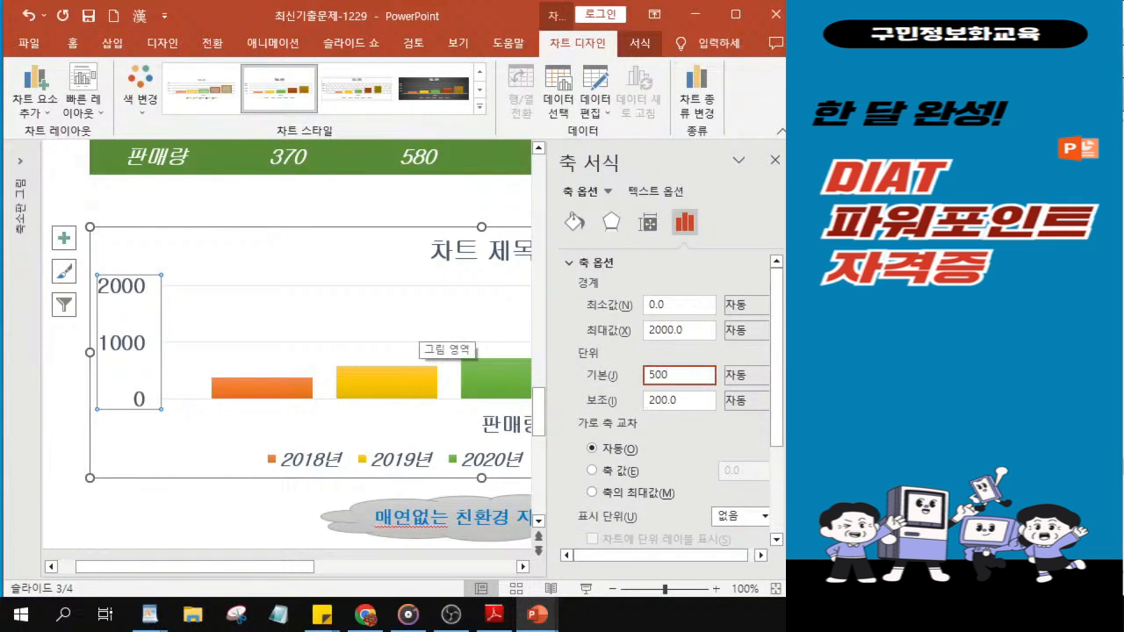
{"action": "key", "text": "Return"}
{"action": "scroll", "coordinate": [422, 321], "scroll_direction": "right", "scroll_amount": 3}
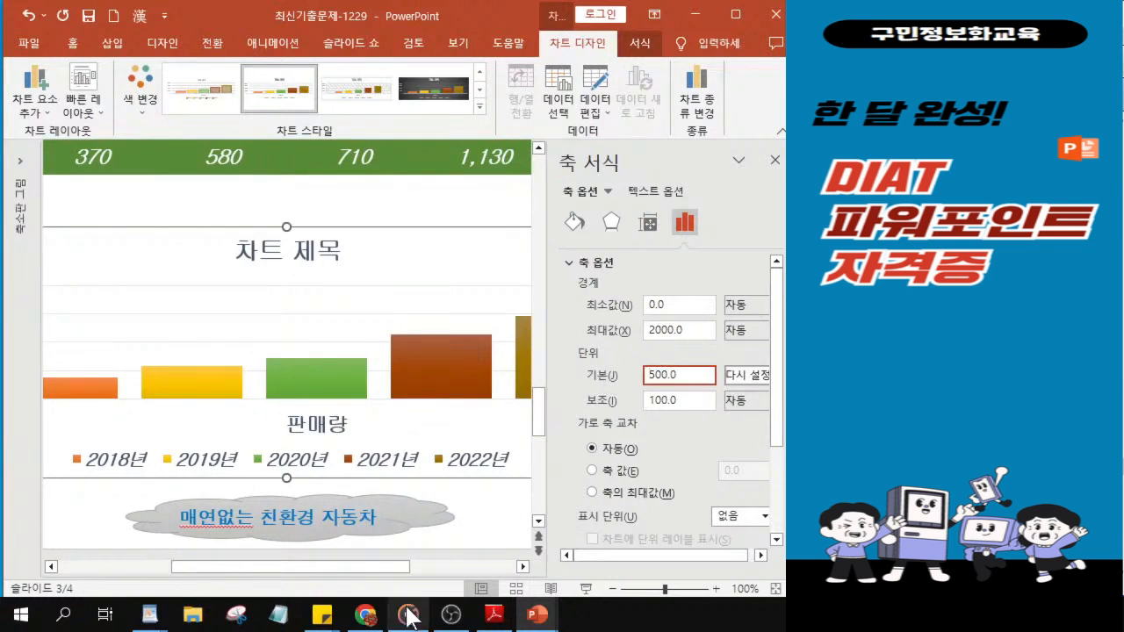
{"action": "left_click_drag", "start_coordinate": [401, 566], "coordinate": [296, 567]}
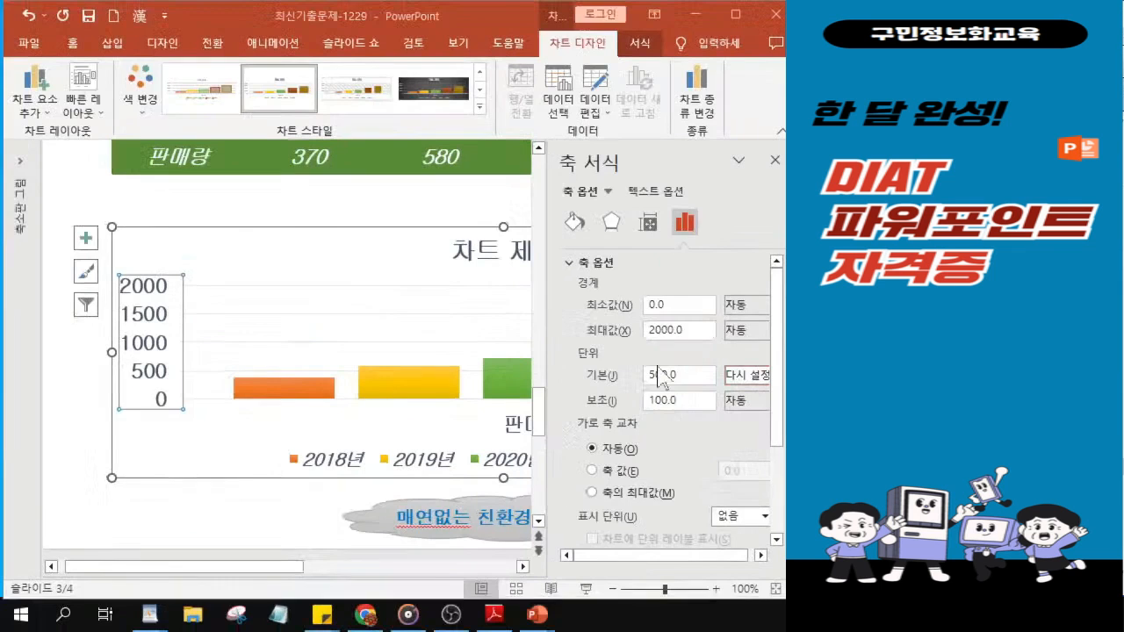
{"action": "left_click", "coordinate": [128, 347]}
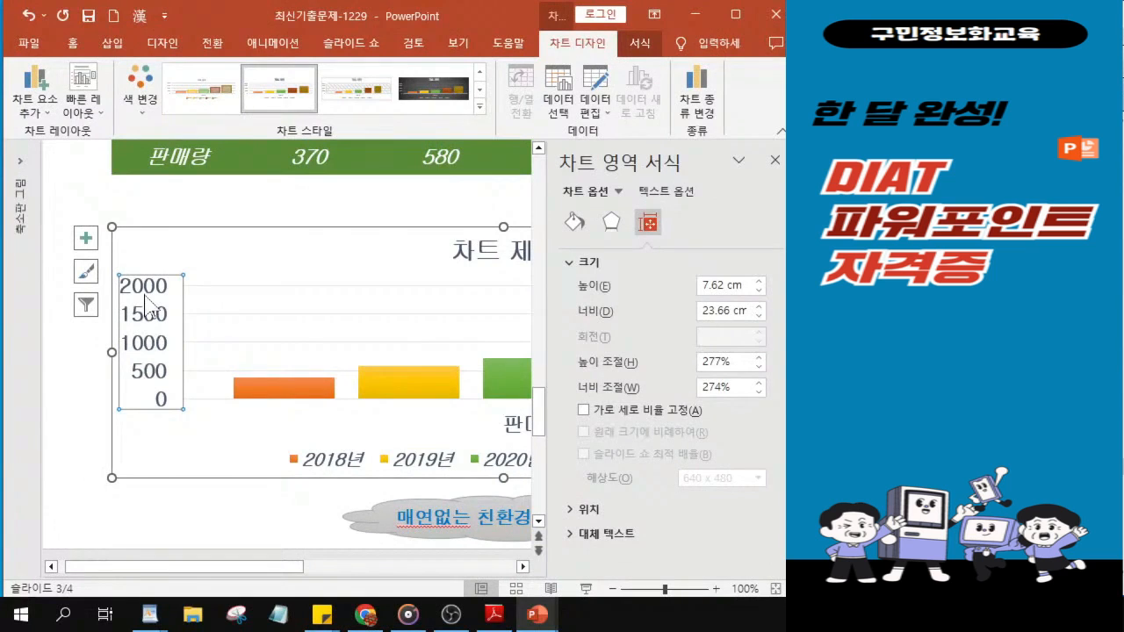
{"action": "left_click", "coordinate": [779, 164]}
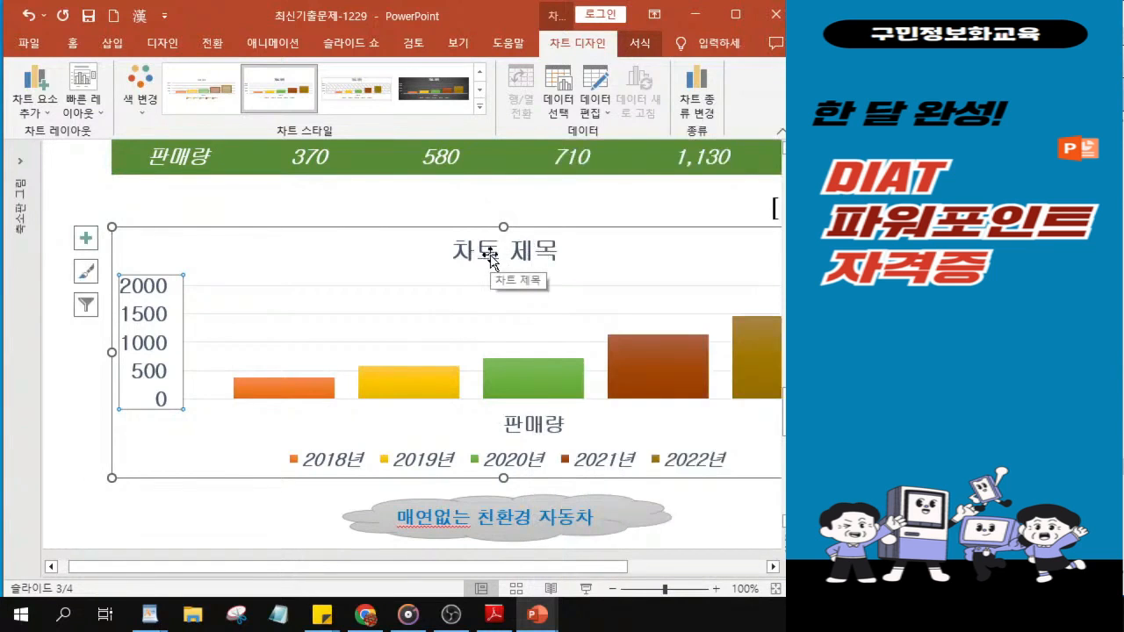
- Remove the chart title by setting it to 없음
{"action": "left_click", "coordinate": [39, 110]}
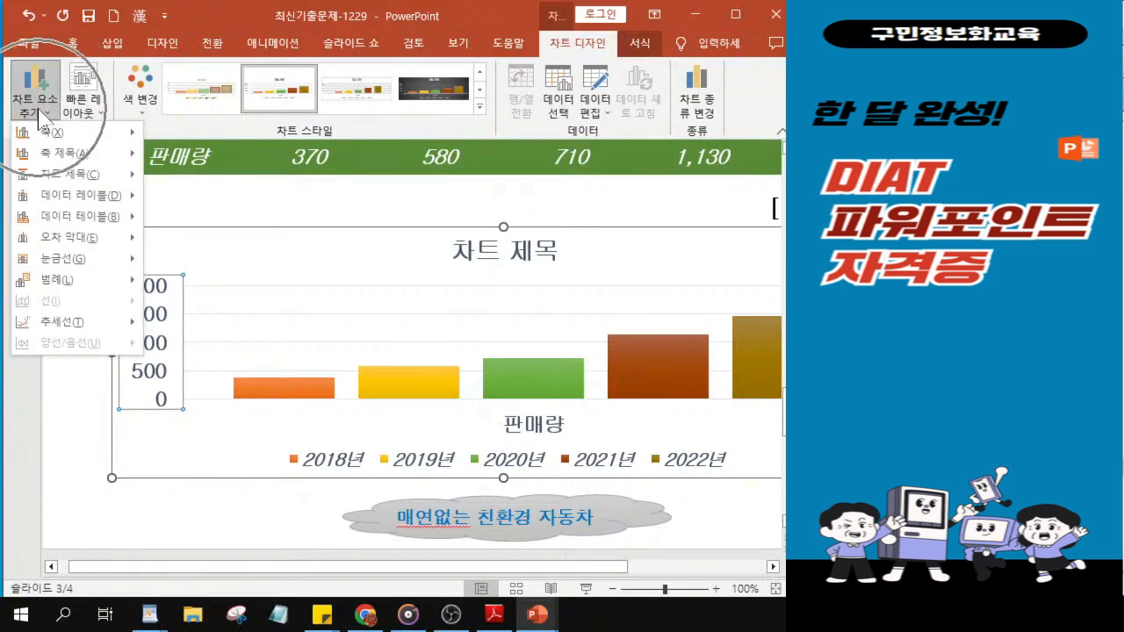
{"action": "mouse_move", "coordinate": [55, 176]}
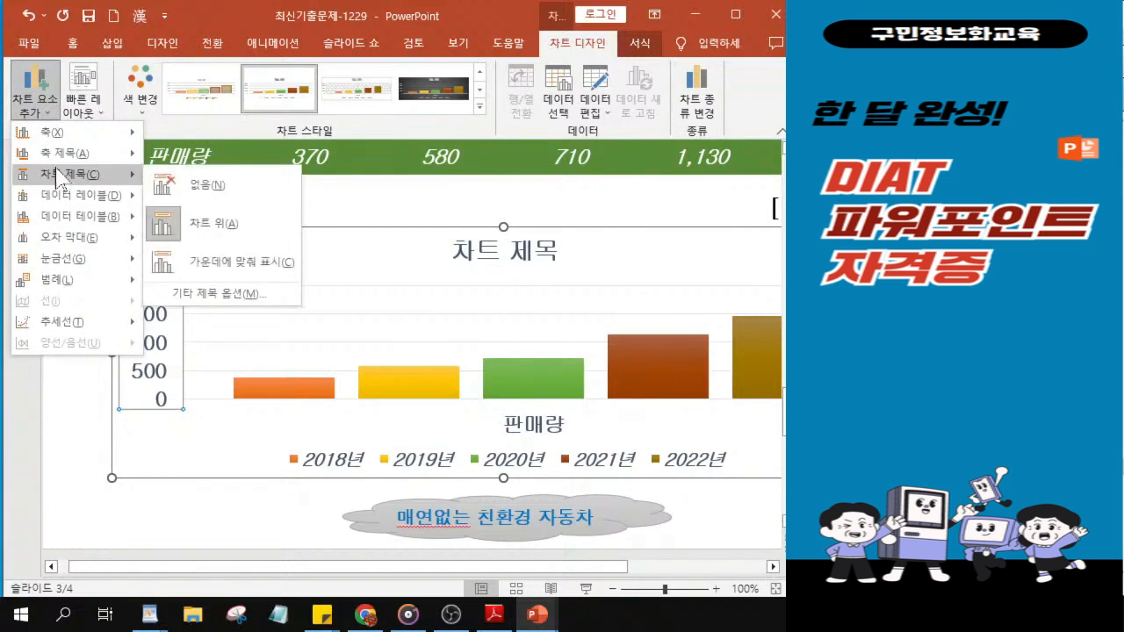
{"action": "left_click", "coordinate": [209, 182]}
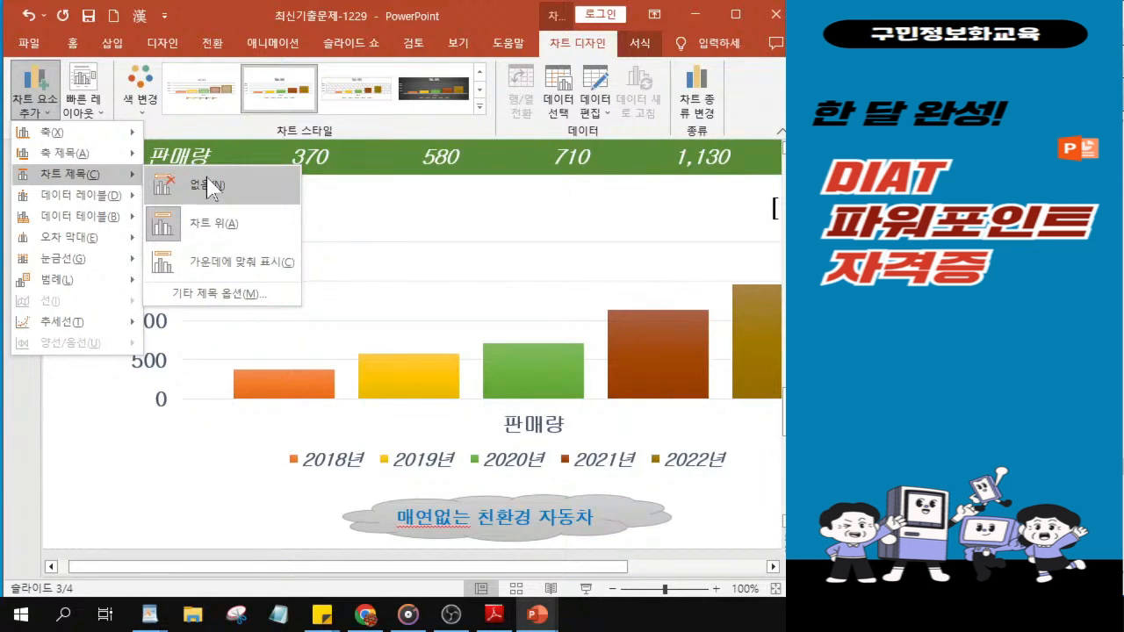
{"action": "left_click", "coordinate": [210, 187]}
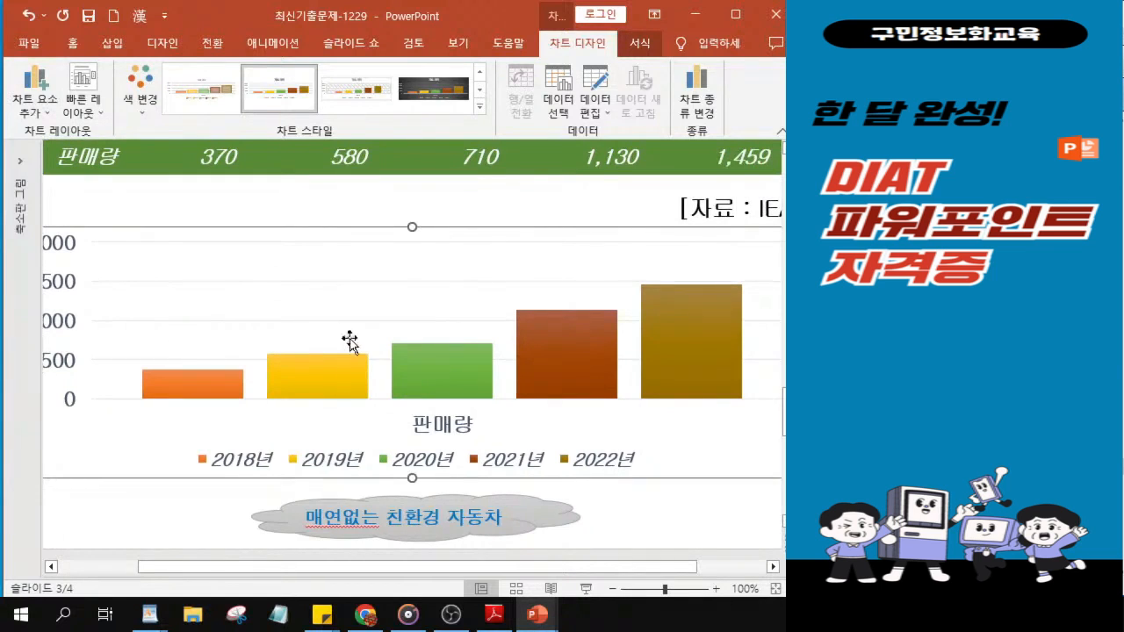
- Add data labels to the columns at 바깥쪽 끝에 and deselect the chart with the whole slide in view
{"action": "left_click", "coordinate": [33, 116]}
{"action": "left_click", "coordinate": [32, 115]}
{"action": "left_click", "coordinate": [32, 115]}
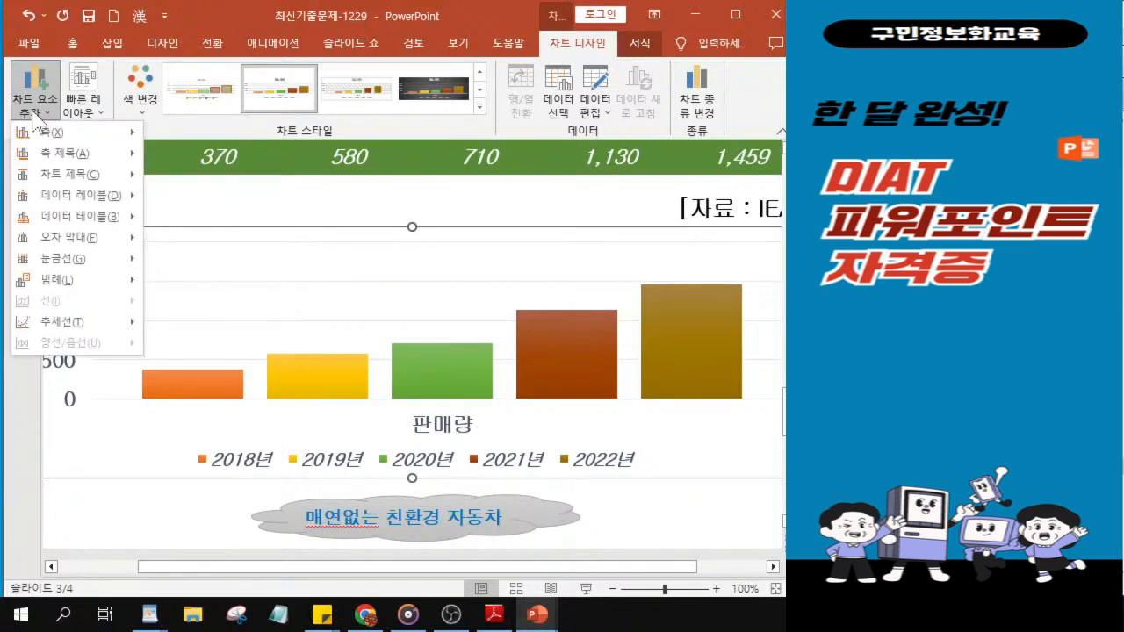
{"action": "mouse_move", "coordinate": [75, 202]}
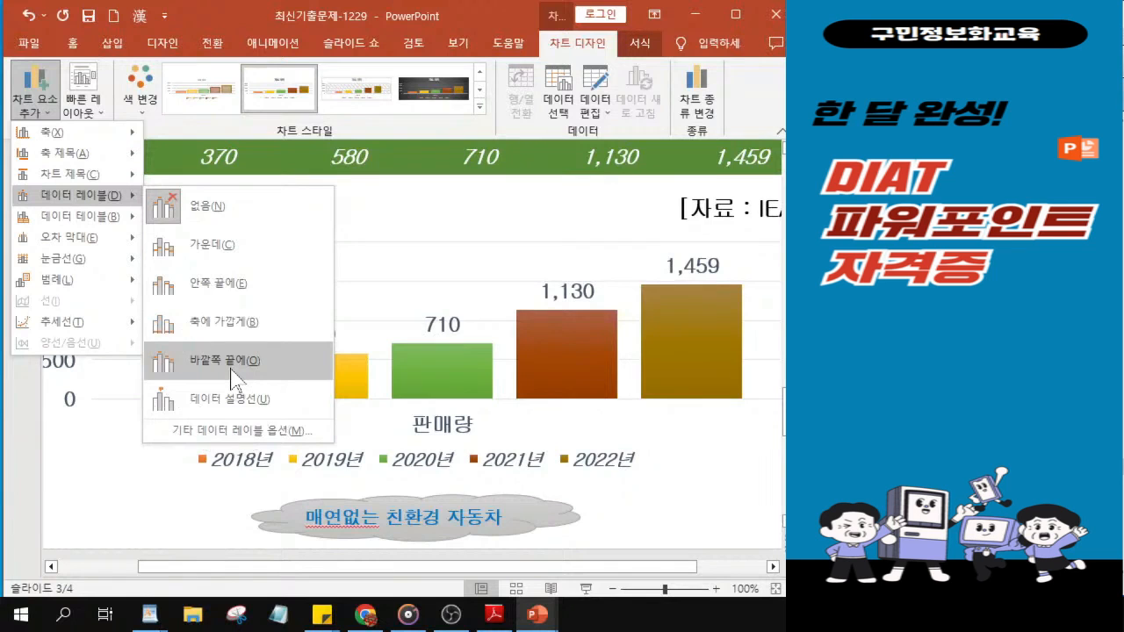
{"action": "left_click", "coordinate": [234, 378]}
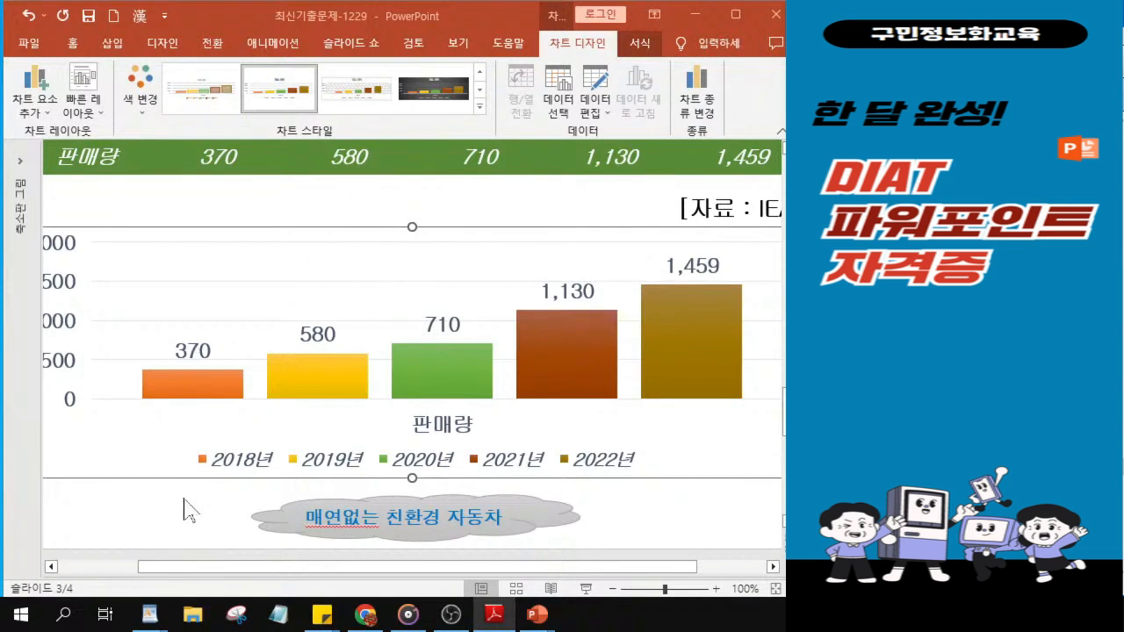
{"action": "scroll", "coordinate": [168, 474], "scroll_direction": "down", "scroll_amount": 3}
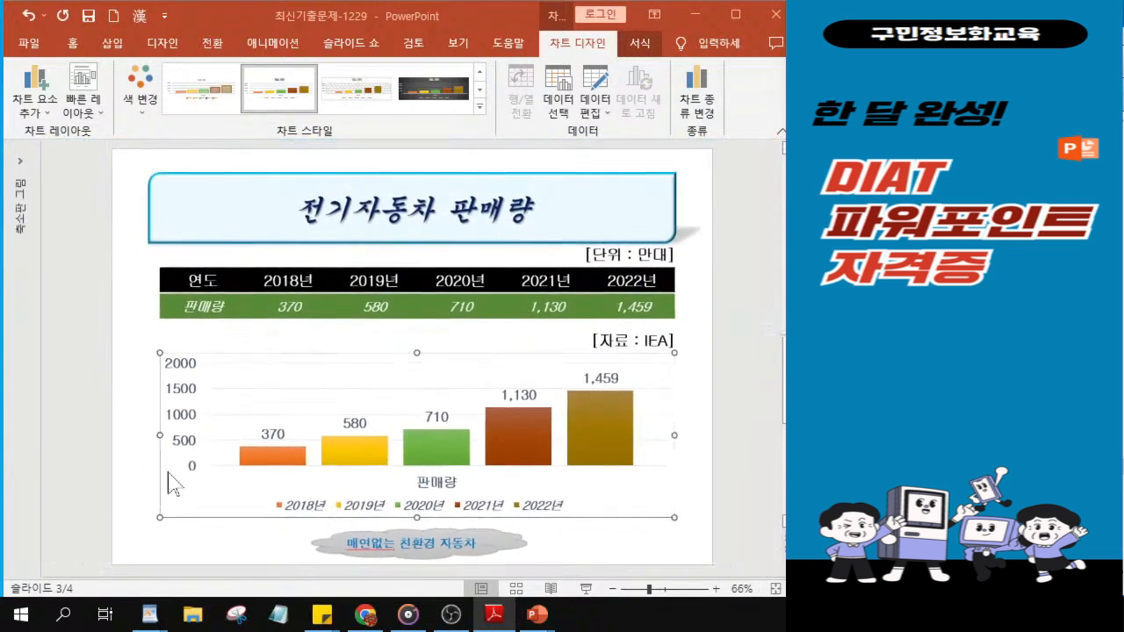
{"action": "left_click", "coordinate": [135, 322]}
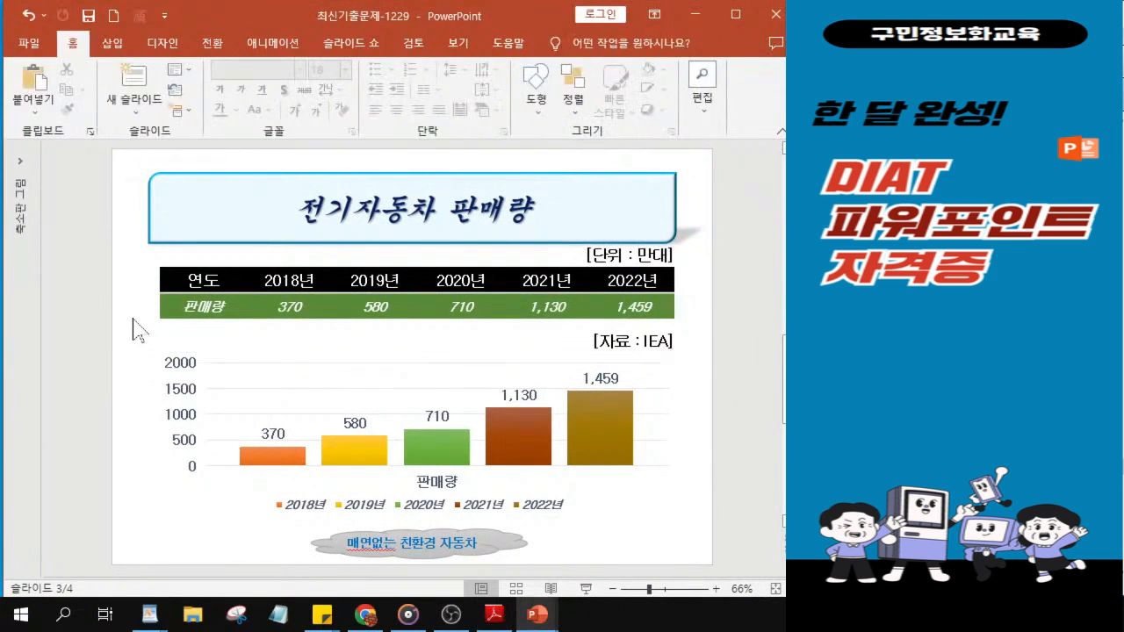
{"action": "left_click", "coordinate": [134, 321]}
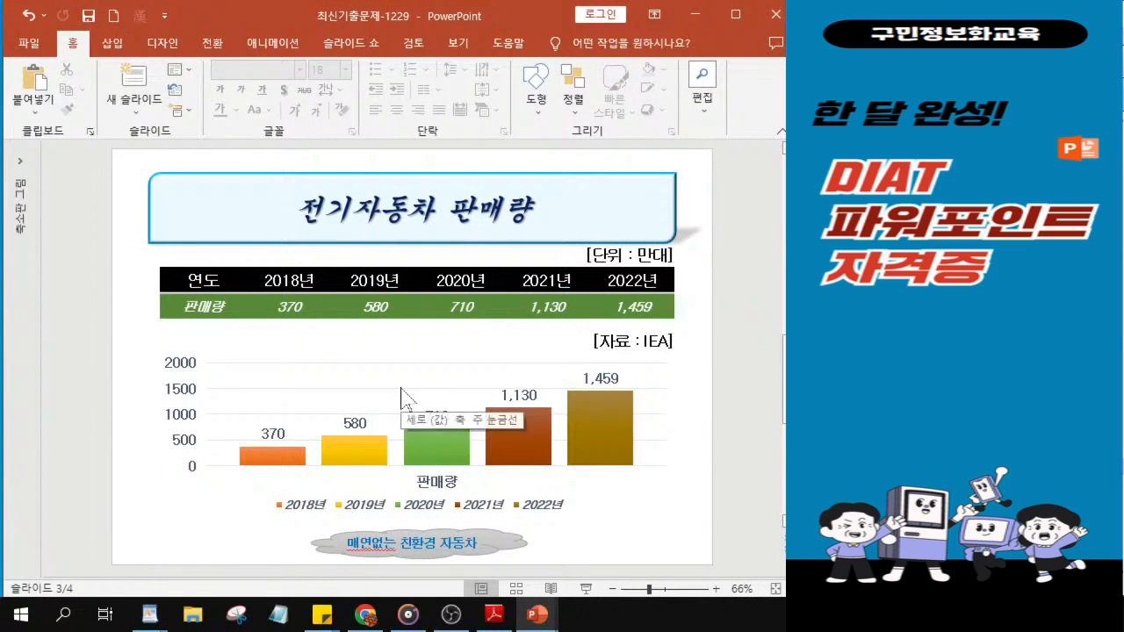
- Open the background formatting for slide 3 and set the fill to 그림 또는 질감 채우기
{"action": "left_click", "coordinate": [167, 48]}
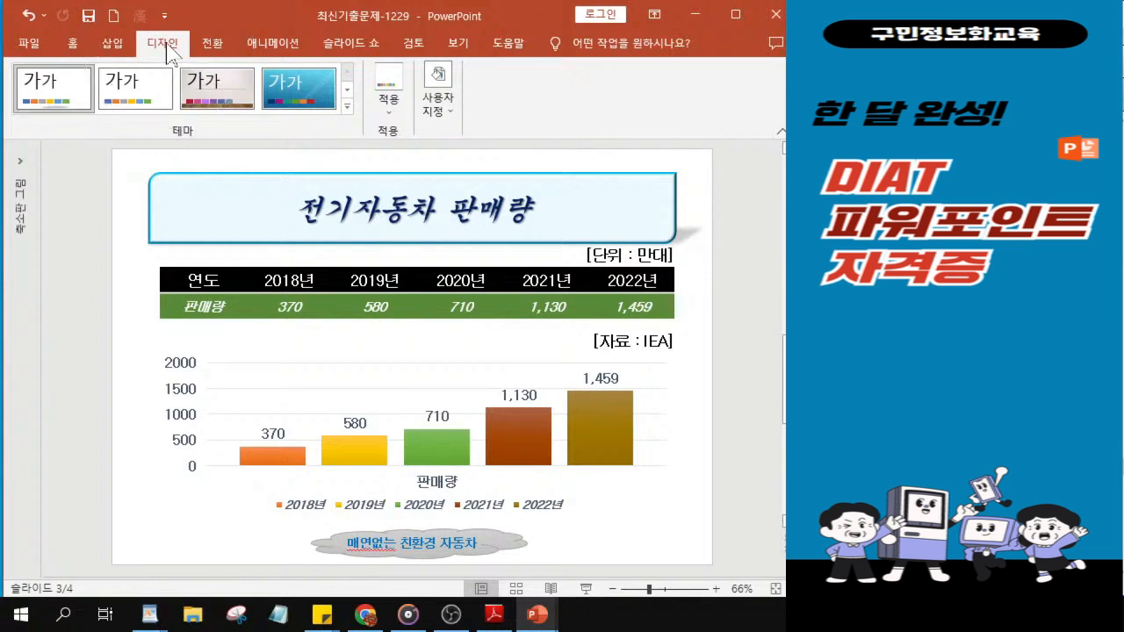
{"action": "left_click", "coordinate": [434, 110]}
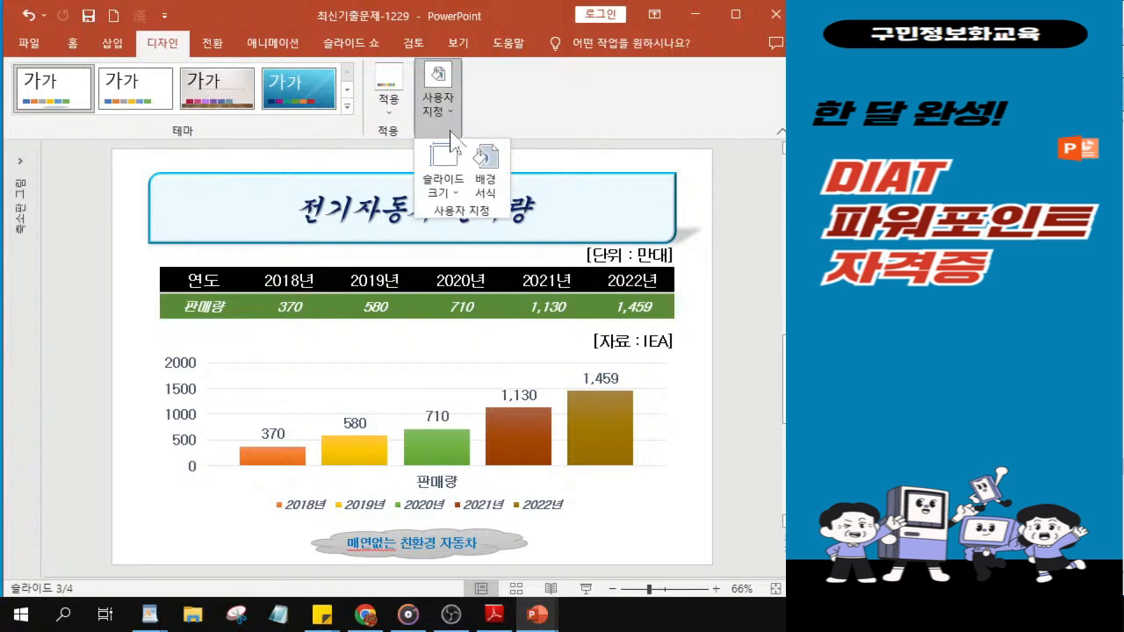
{"action": "left_click", "coordinate": [481, 176]}
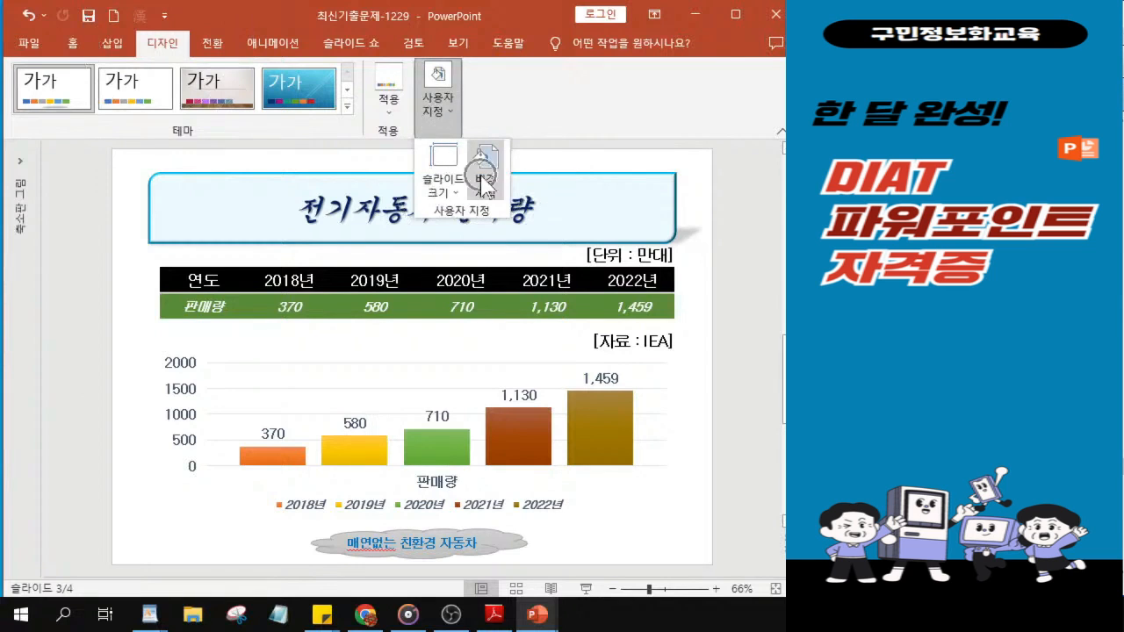
{"action": "left_click", "coordinate": [482, 178]}
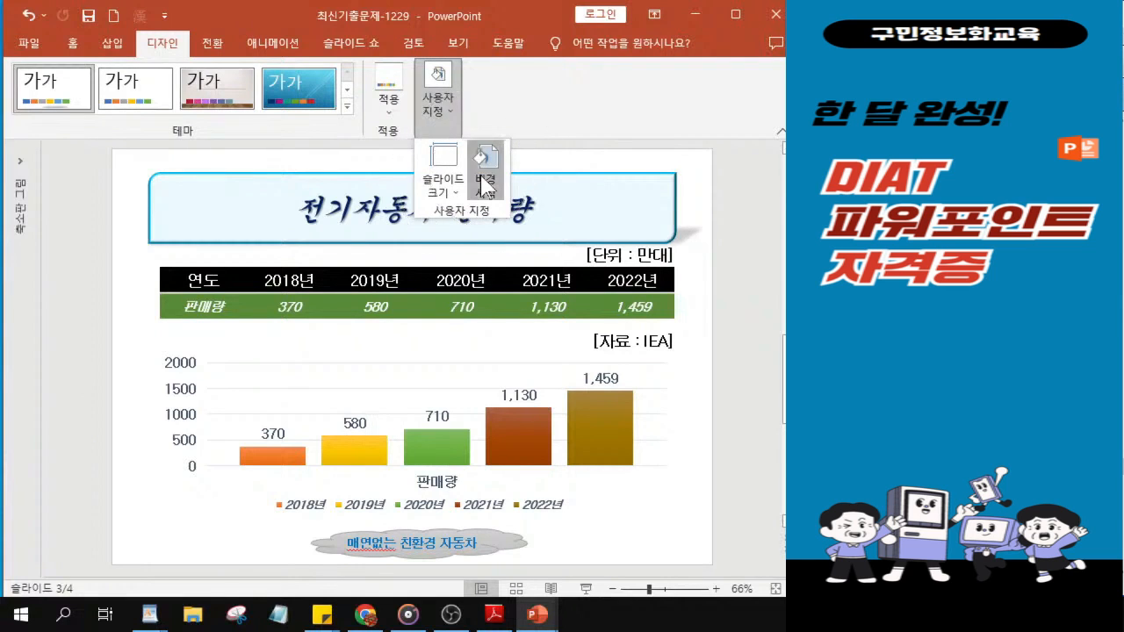
{"action": "key", "text": "ctrl"}
{"action": "left_click", "coordinate": [484, 184]}
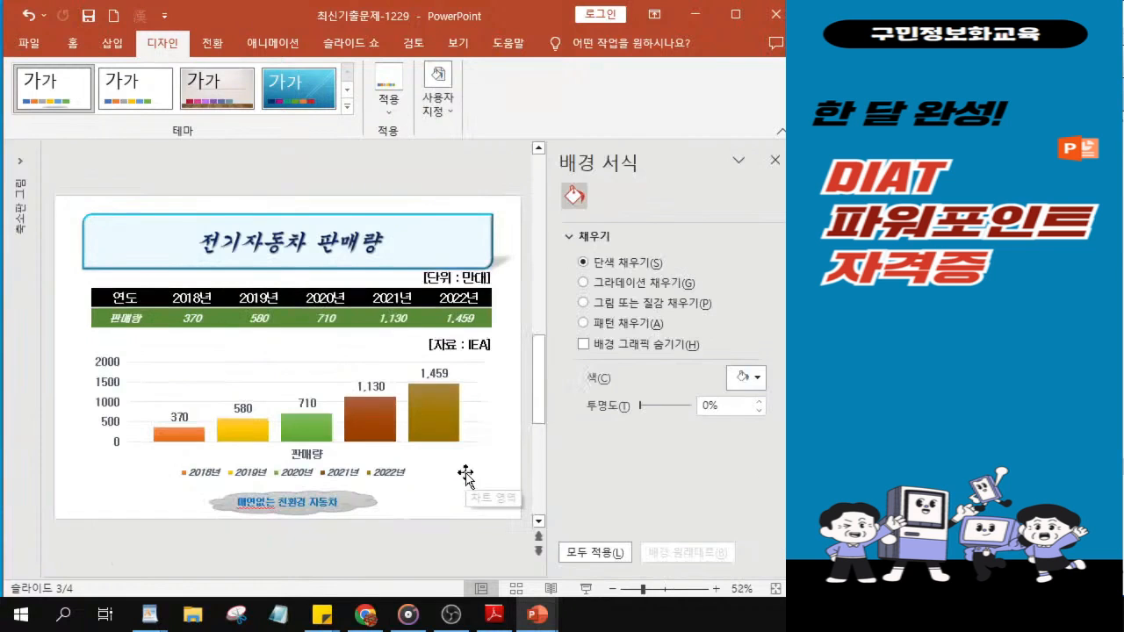
{"action": "left_click", "coordinate": [584, 303]}
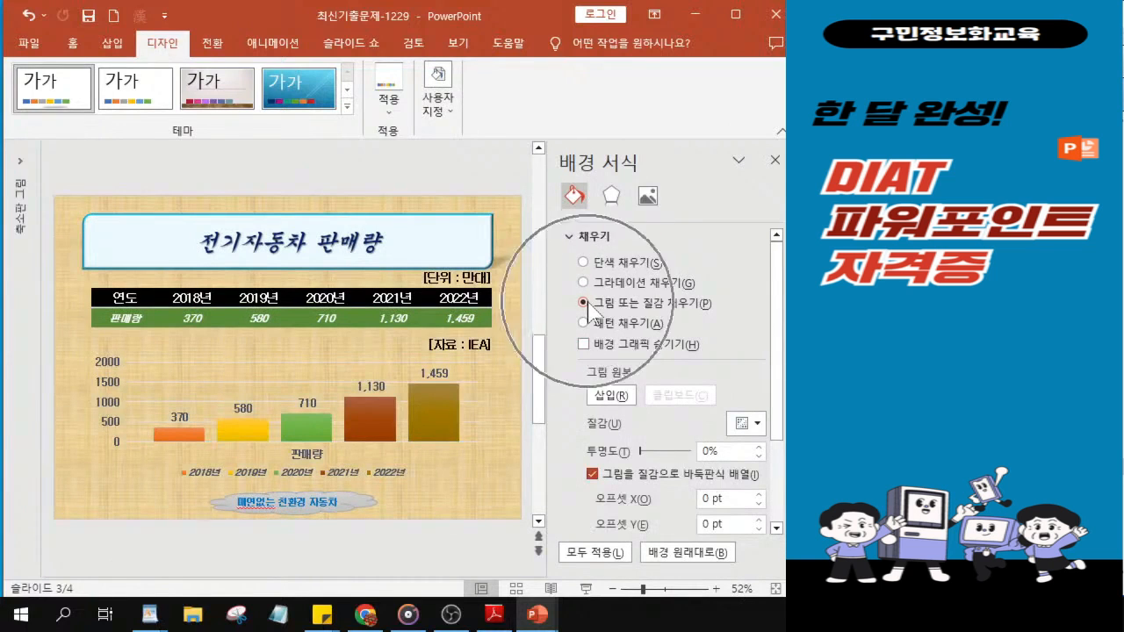
- Insert the picture file 그림2 as slide 3's background and close the background formatting options
{"action": "left_click", "coordinate": [612, 396]}
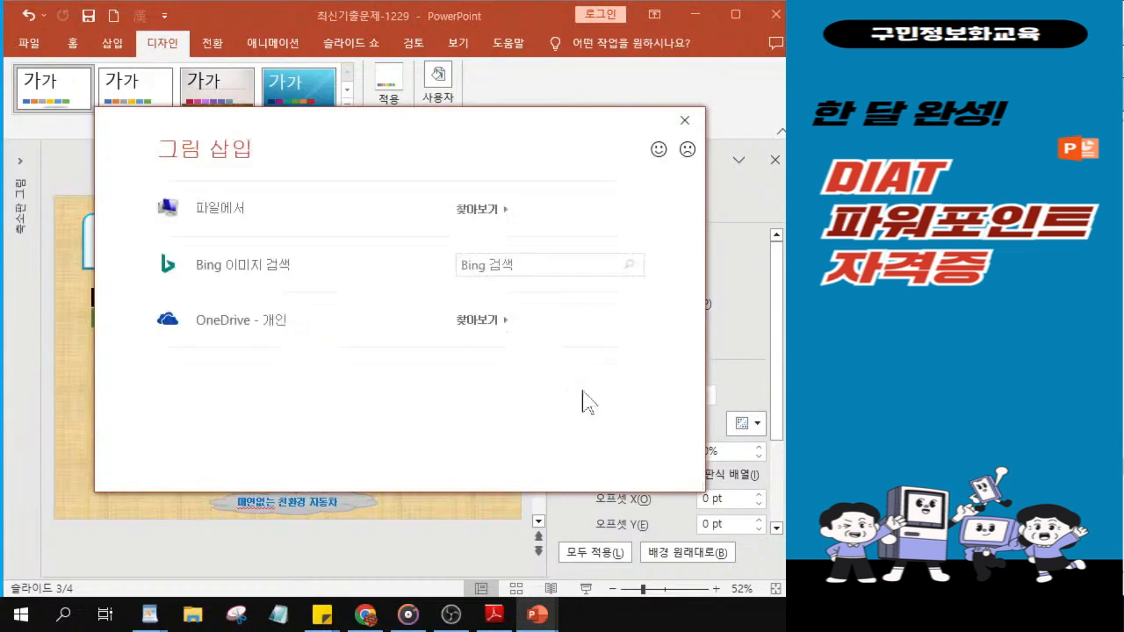
{"action": "left_click", "coordinate": [209, 218]}
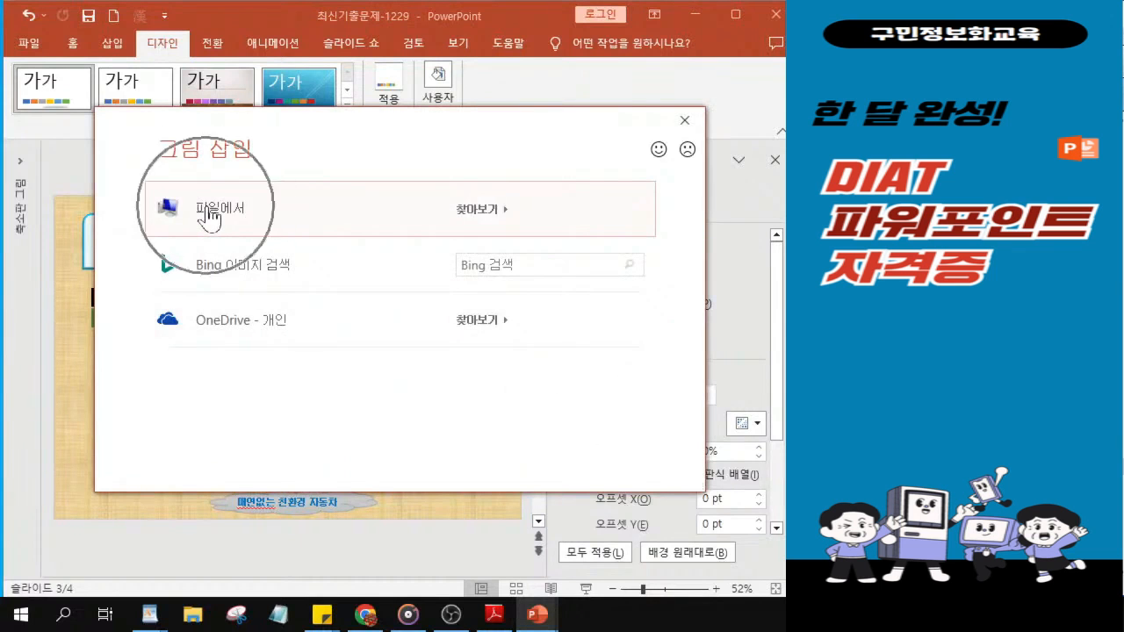
{"action": "left_click", "coordinate": [209, 218]}
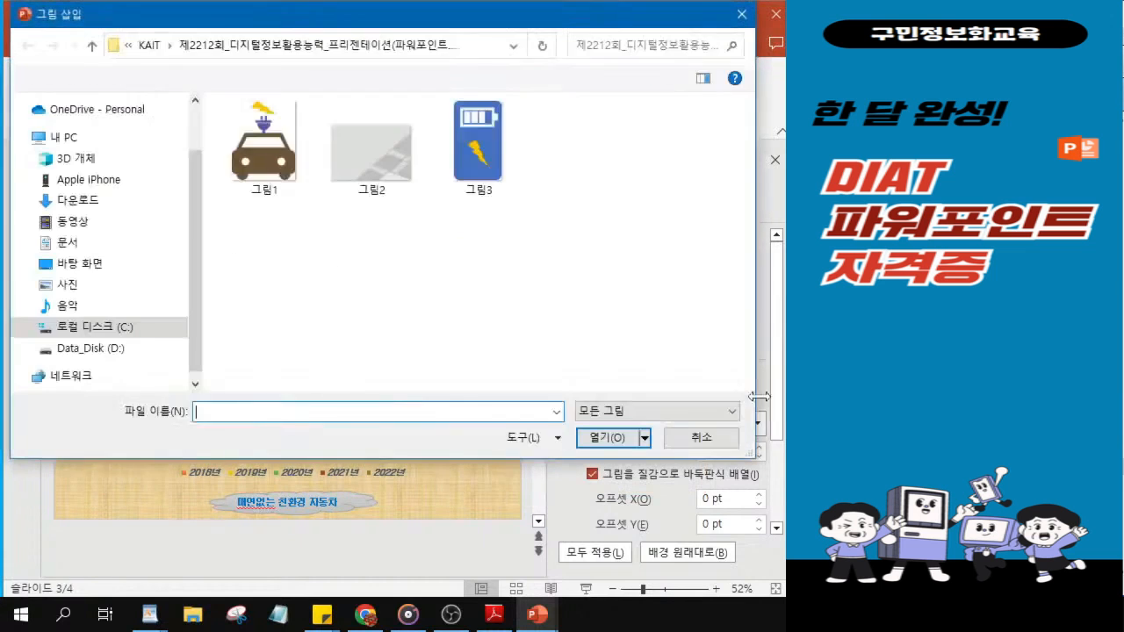
{"action": "left_click", "coordinate": [377, 180]}
{"action": "left_click", "coordinate": [384, 171]}
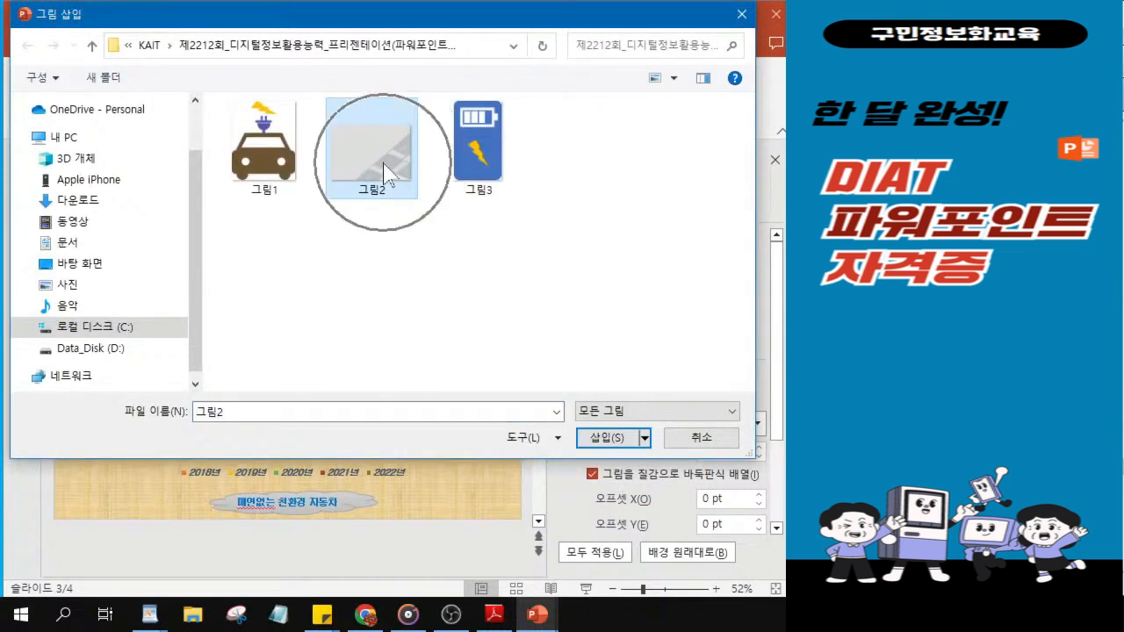
{"action": "left_click", "coordinate": [606, 439]}
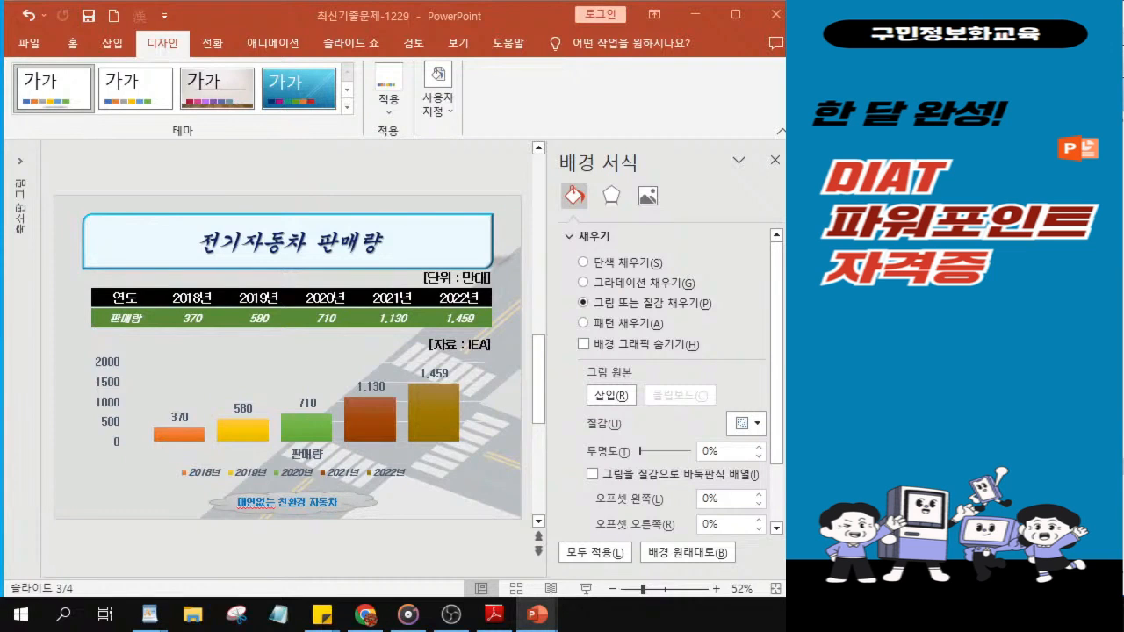
{"action": "left_click", "coordinate": [776, 162]}
{"action": "left_click", "coordinate": [777, 161]}
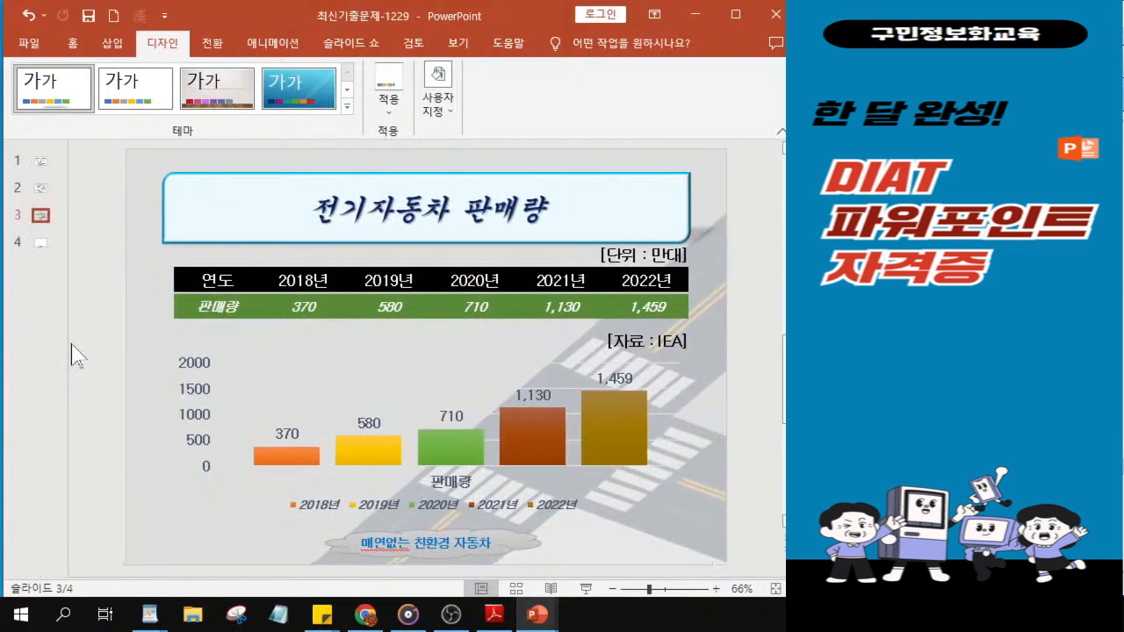
- Copy the title shape from slide 3 and paste it onto slide 4
{"action": "left_click", "coordinate": [36, 234]}
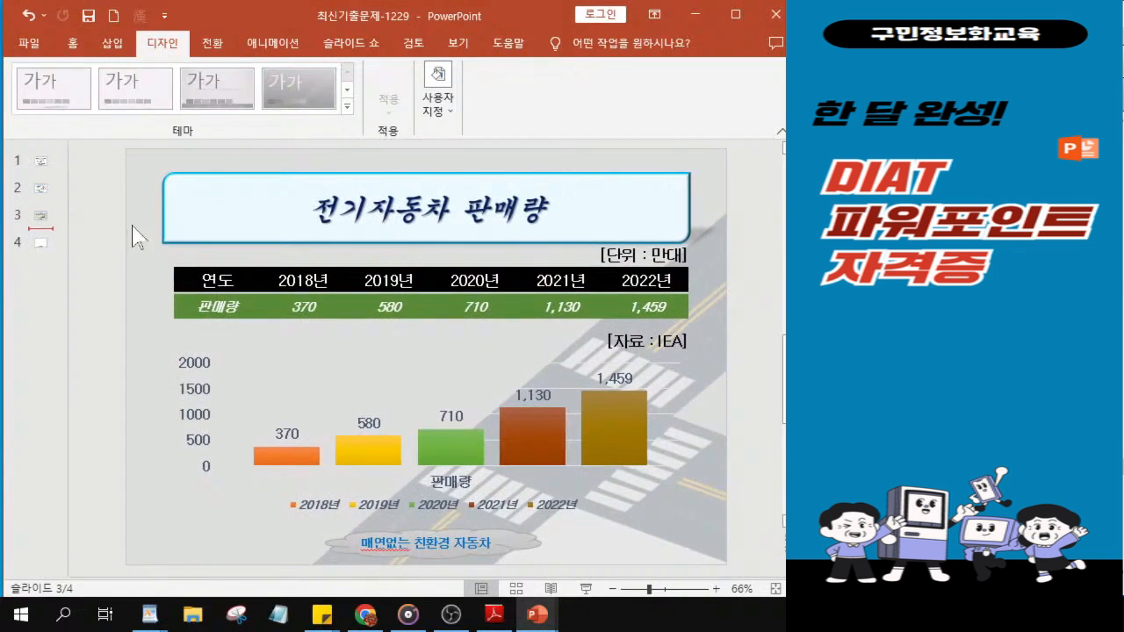
{"action": "left_click", "coordinate": [283, 222]}
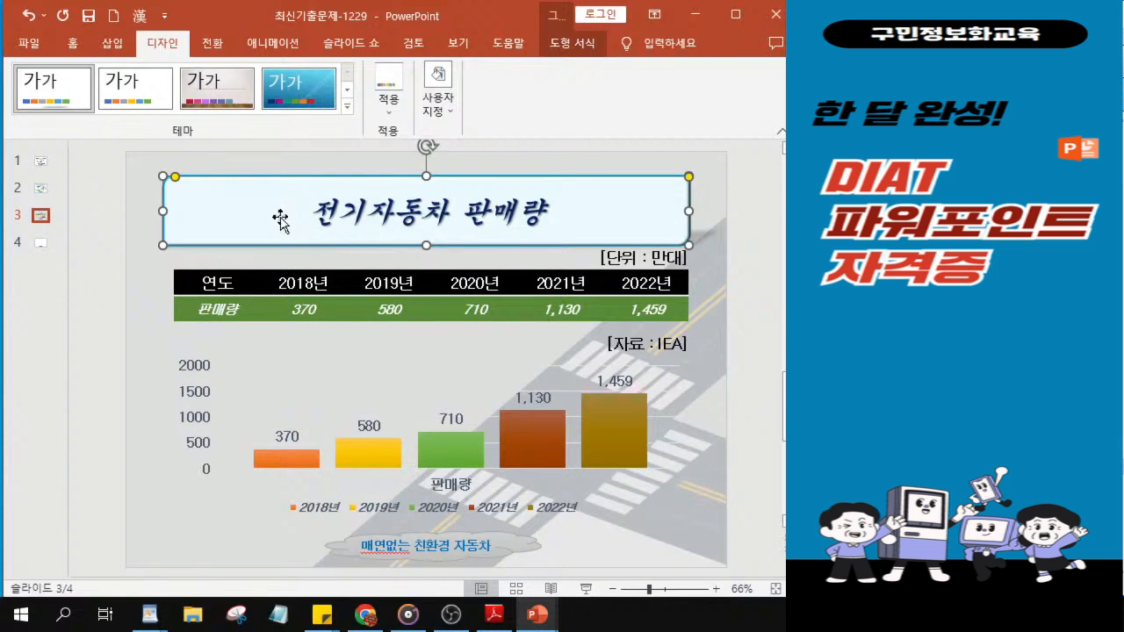
{"action": "left_click", "coordinate": [39, 244]}
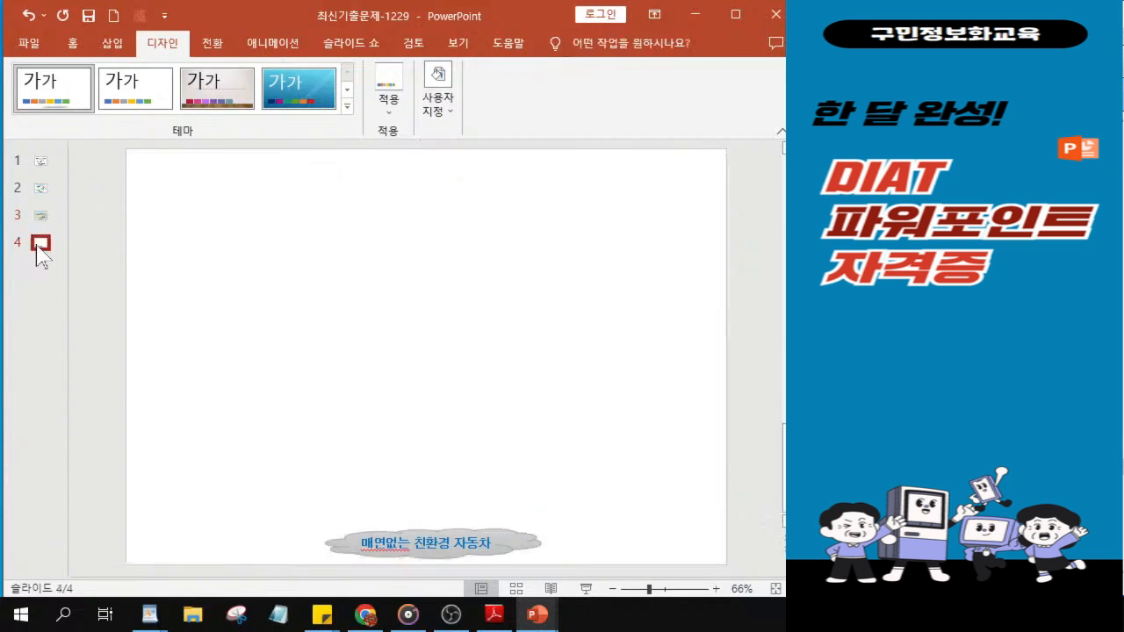
{"action": "left_click", "coordinate": [40, 246]}
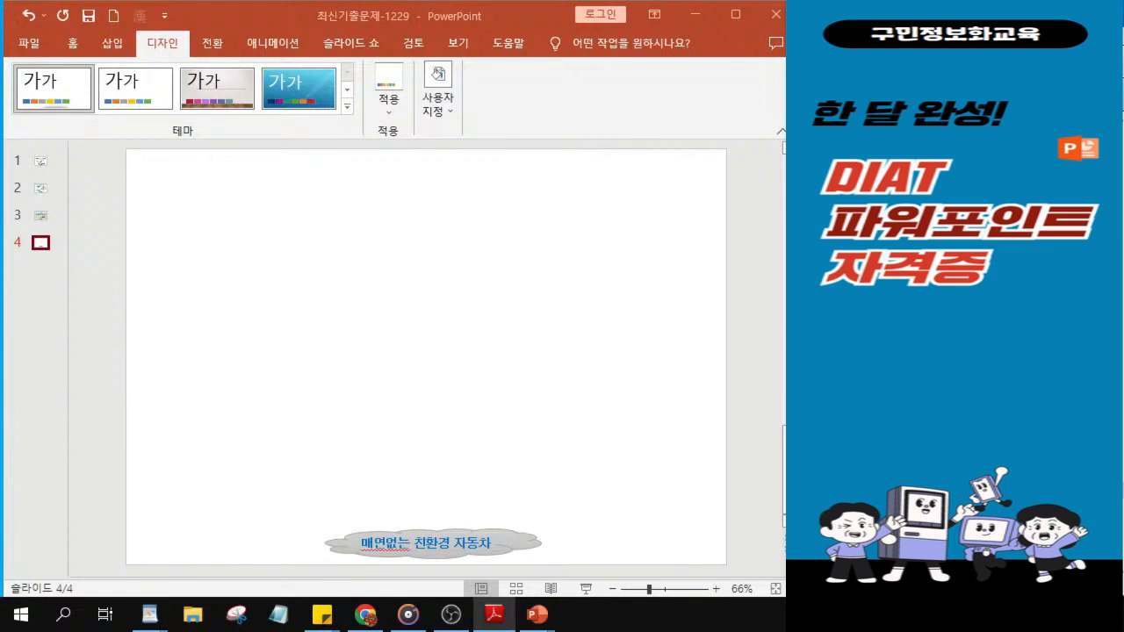
{"action": "left_click", "coordinate": [316, 231]}
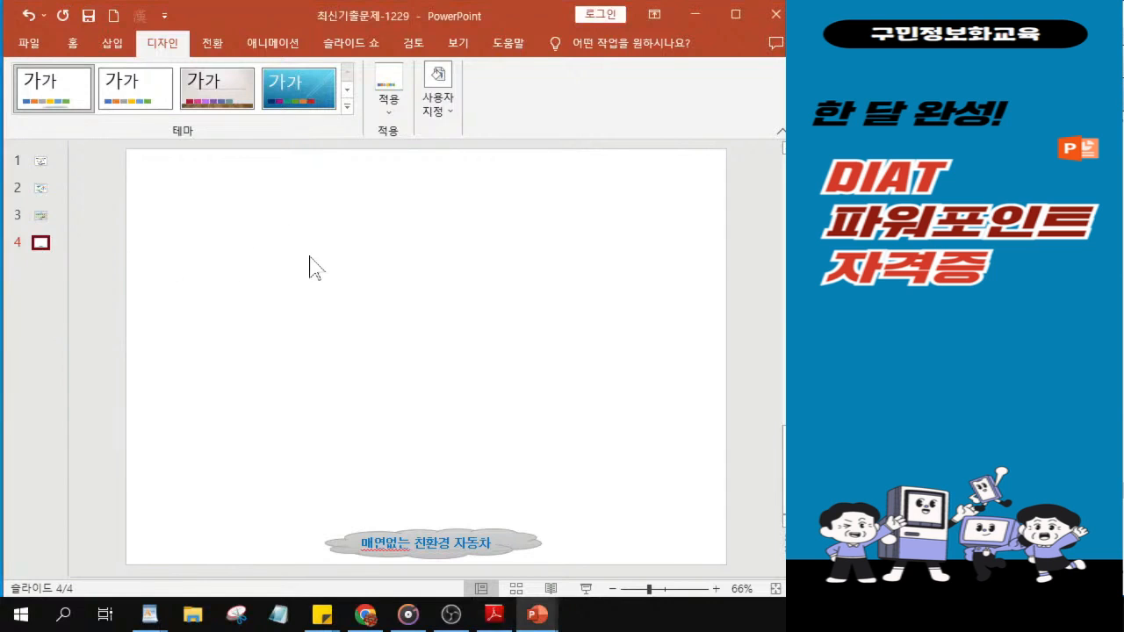
{"action": "key", "text": "ctrl+v"}
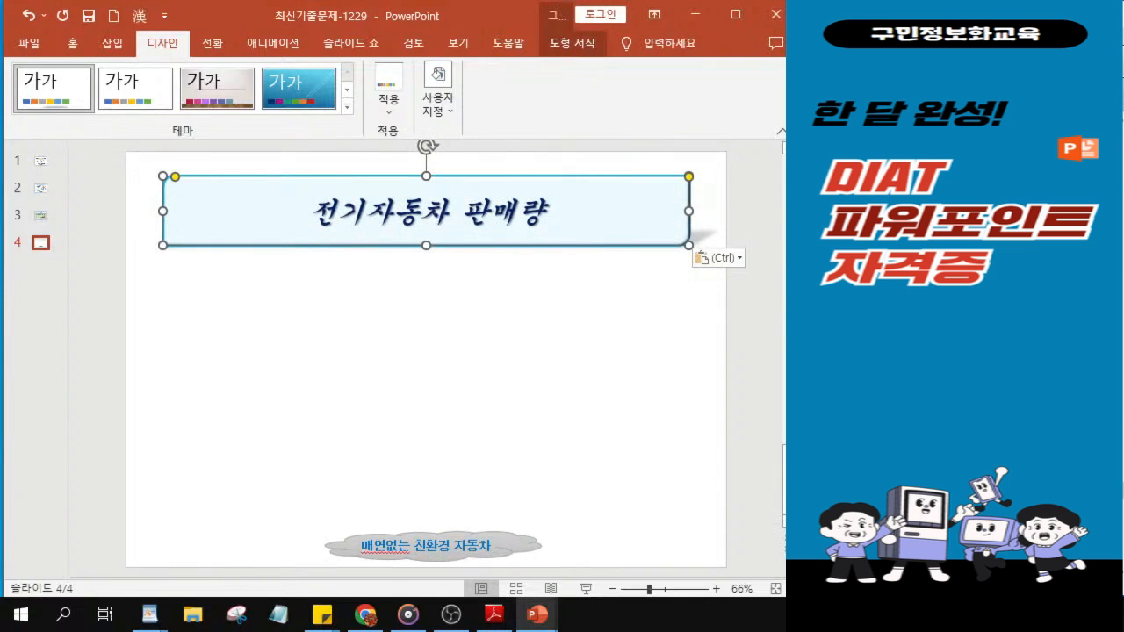
- Replace 판매량 in slide 4's title so that it reads "전기자동차 장/단점"
{"action": "left_click", "coordinate": [495, 615]}
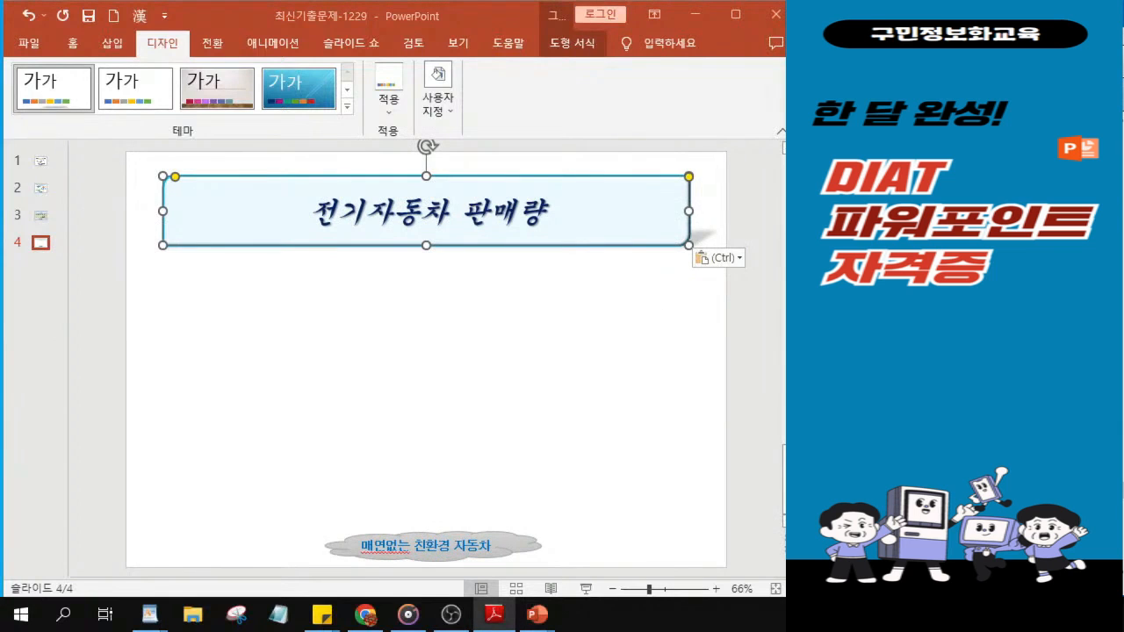
{"action": "left_click", "coordinate": [537, 615]}
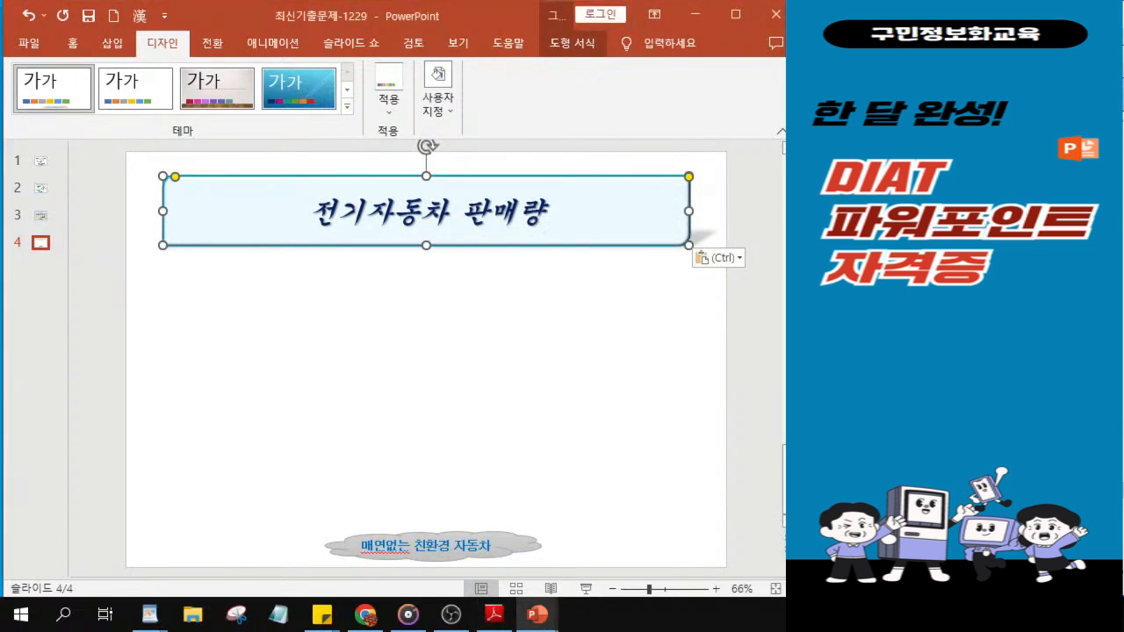
{"action": "left_click_drag", "start_coordinate": [463, 211], "coordinate": [545, 187]}
{"action": "type", "text": "장/단"}
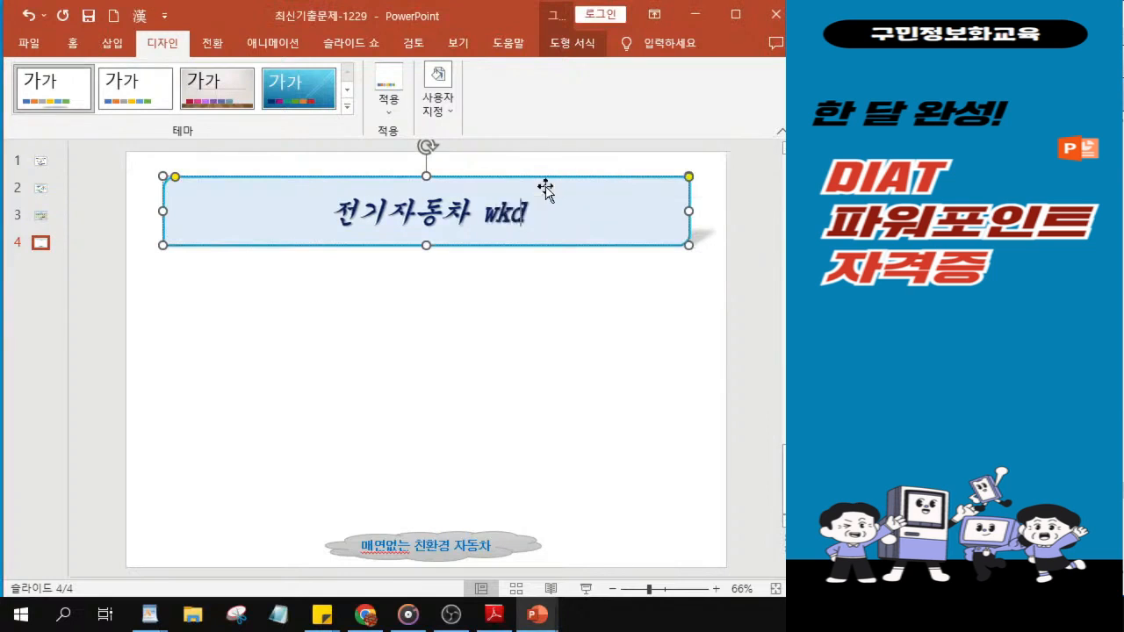
{"action": "type", "text": "점"}
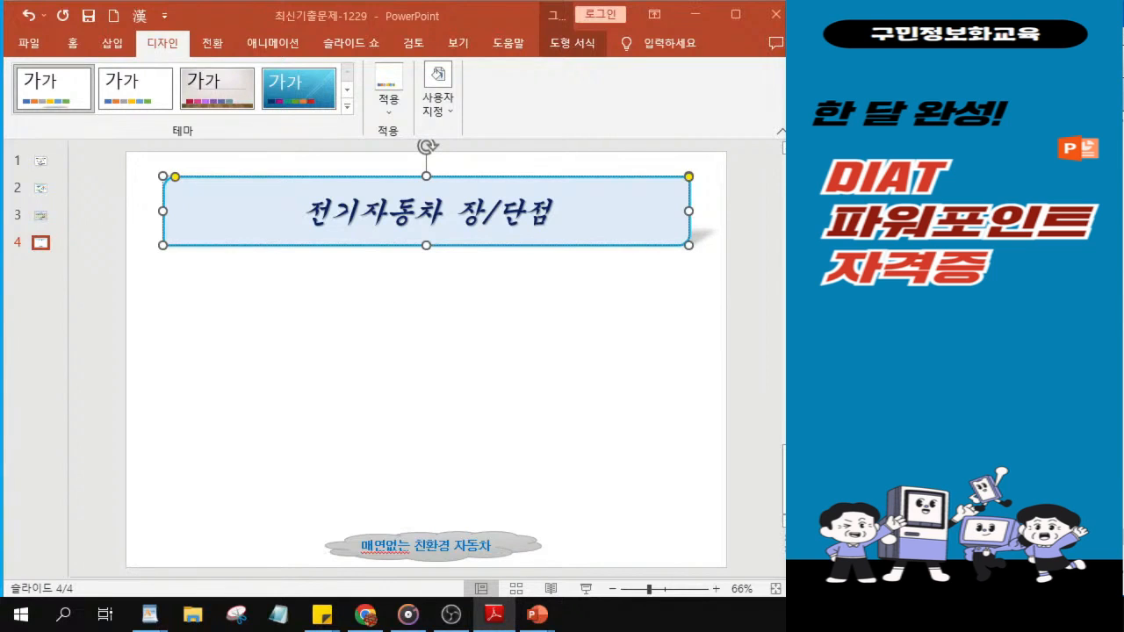
- Draw a flat, wide rectangular callout (first shape of the 설명선 group) below the title's left part on slide 4
{"action": "left_click", "coordinate": [73, 44]}
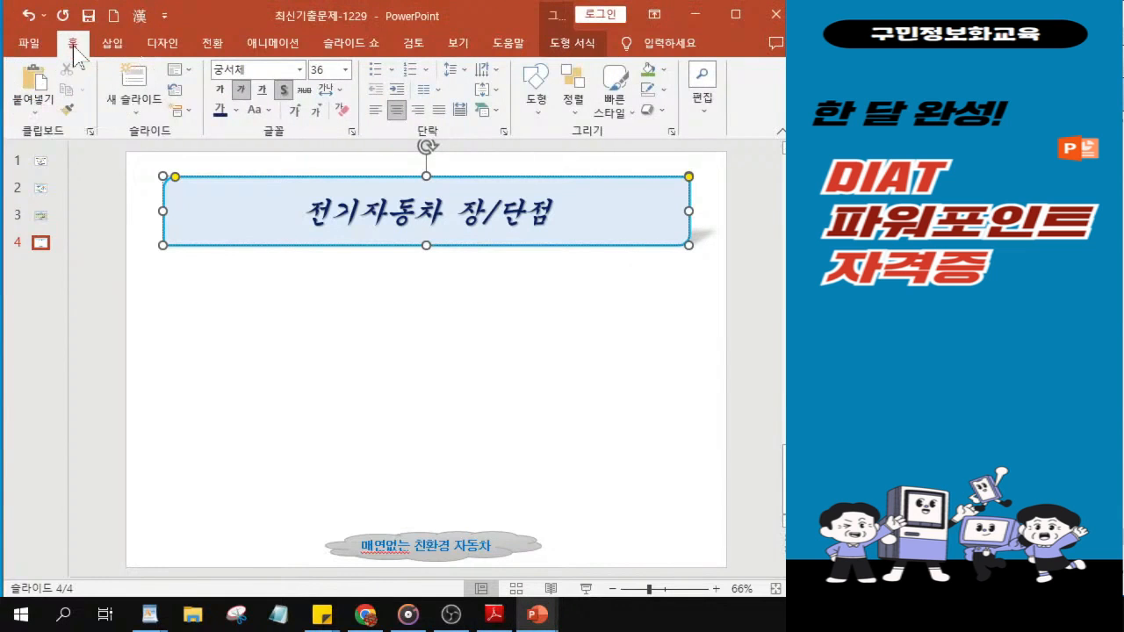
{"action": "left_click", "coordinate": [537, 104]}
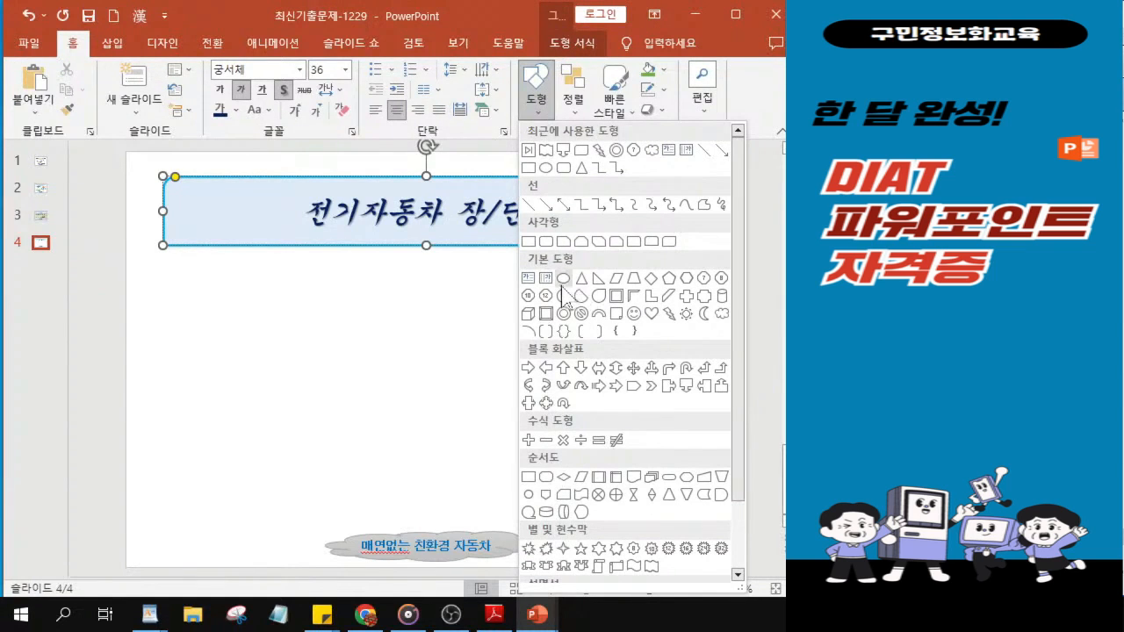
{"action": "scroll", "coordinate": [582, 391], "scroll_direction": "down", "scroll_amount": 1}
{"action": "left_click_drag", "start_coordinate": [738, 433], "coordinate": [734, 518]}
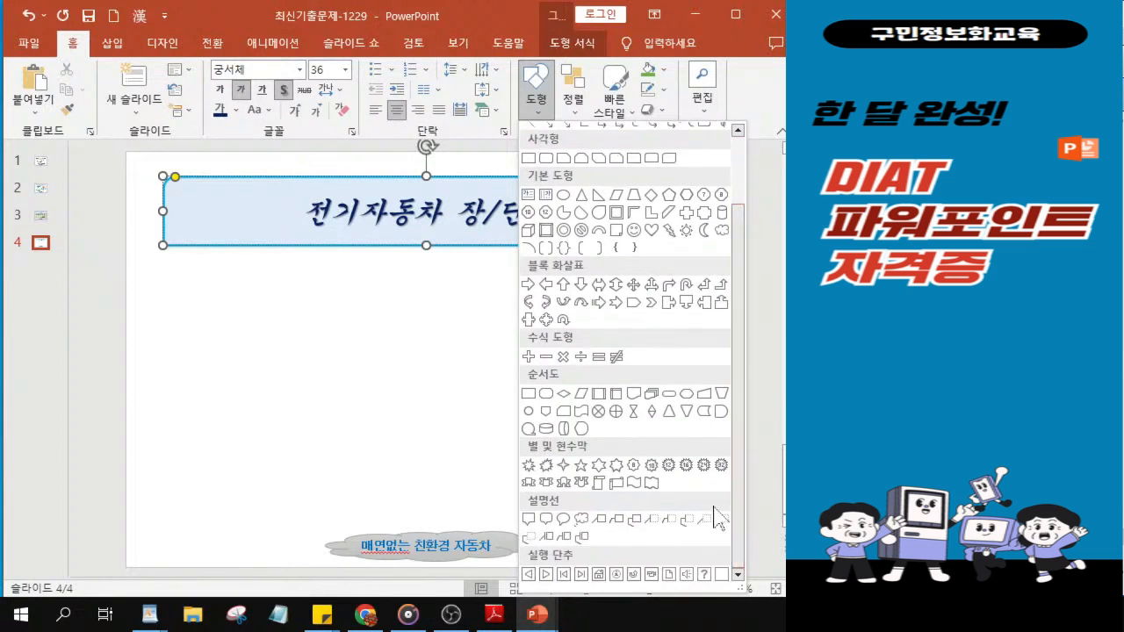
{"action": "left_click", "coordinate": [528, 524]}
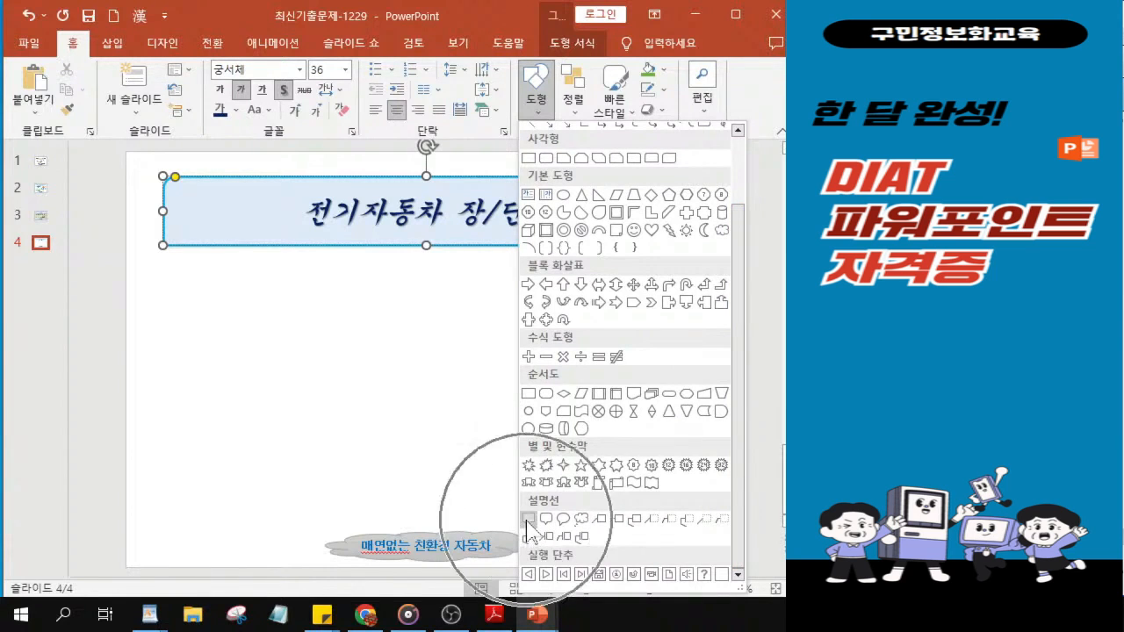
{"action": "left_click", "coordinate": [527, 524]}
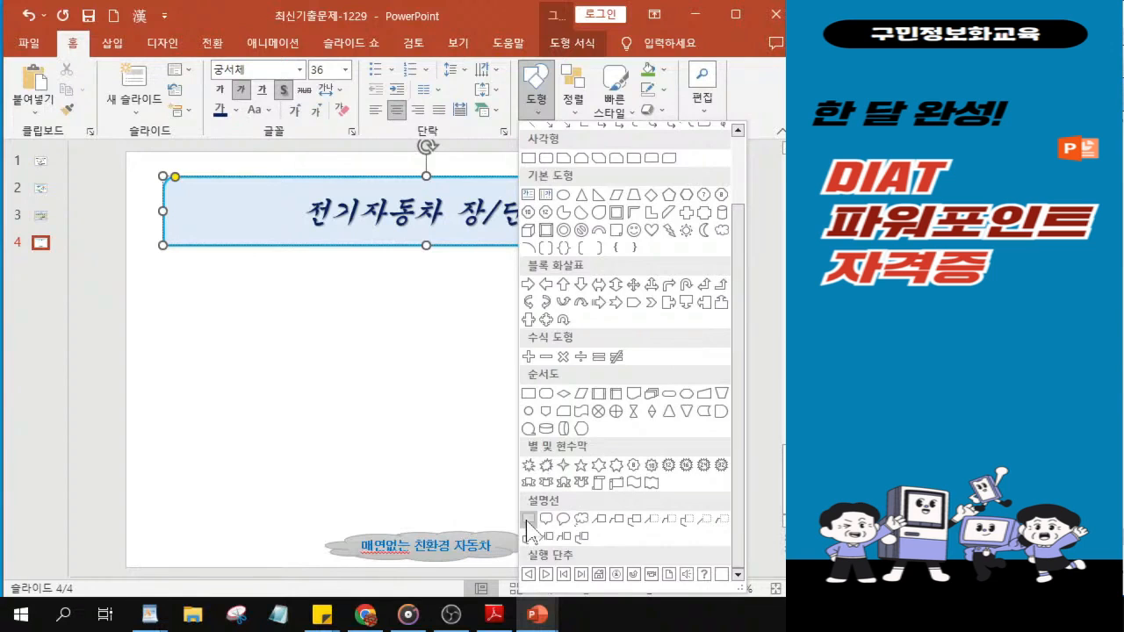
{"action": "left_click", "coordinate": [527, 524]}
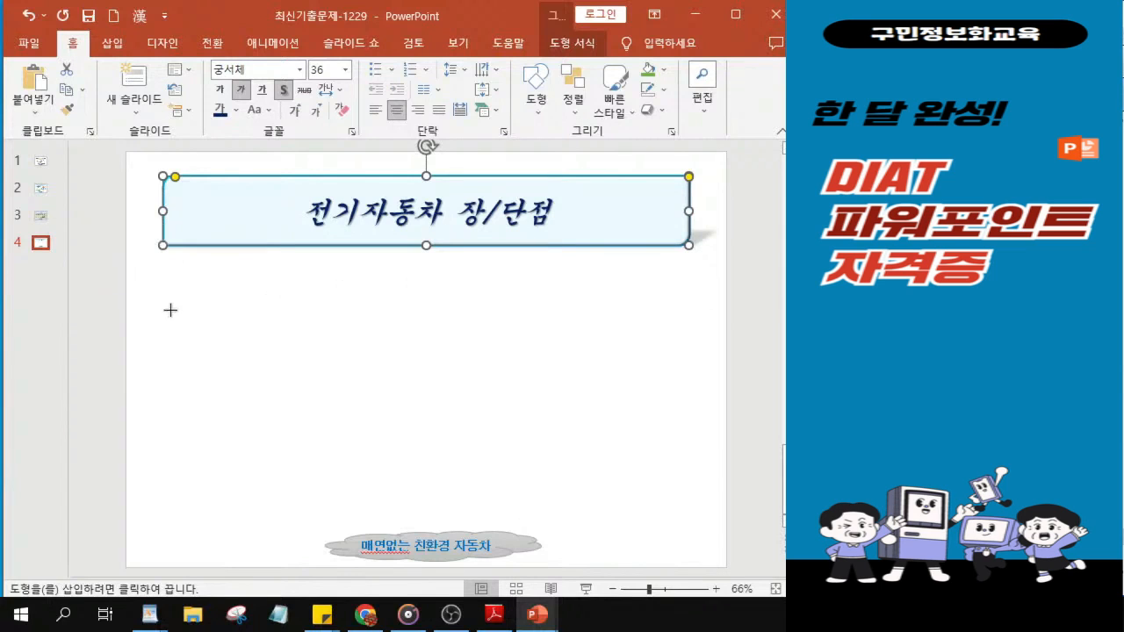
{"action": "left_click_drag", "start_coordinate": [165, 309], "coordinate": [358, 347]}
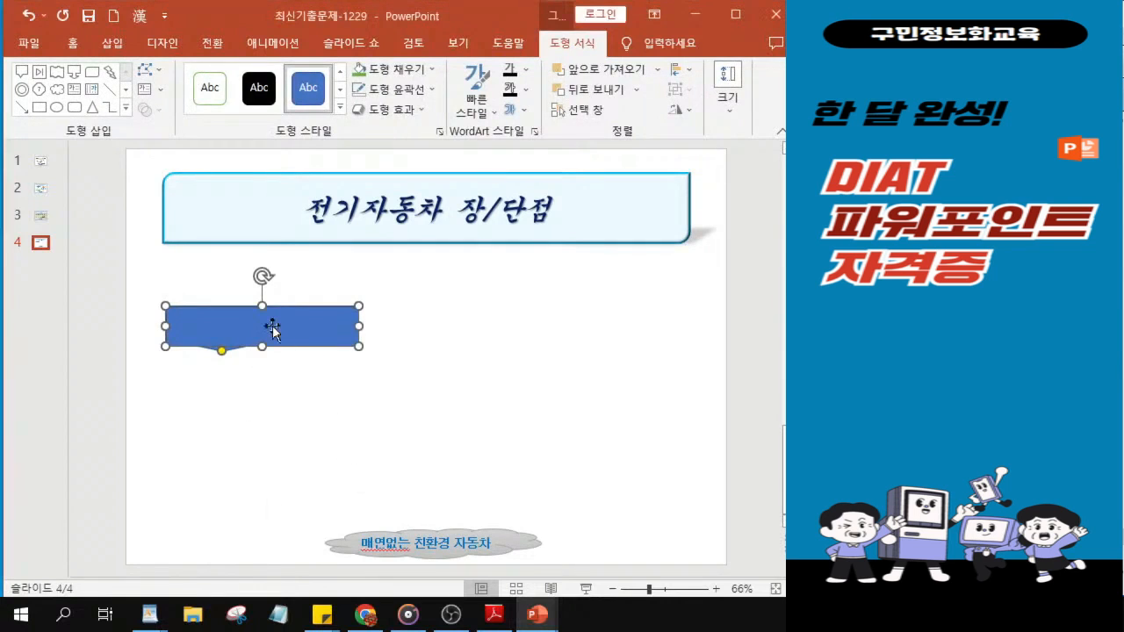
- Align the rectangular callout with the title shape's left edge and widen it slightly to the right
{"action": "left_click_drag", "start_coordinate": [262, 346], "coordinate": [274, 324]}
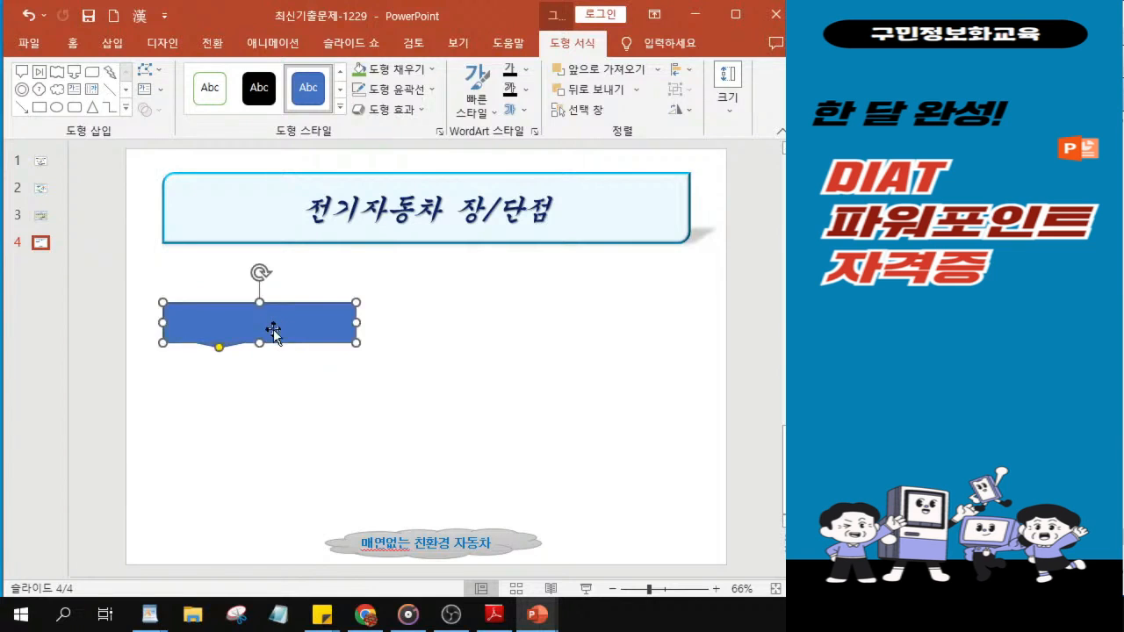
{"action": "left_click_drag", "start_coordinate": [355, 326], "coordinate": [364, 326]}
{"action": "left_click", "coordinate": [294, 334]}
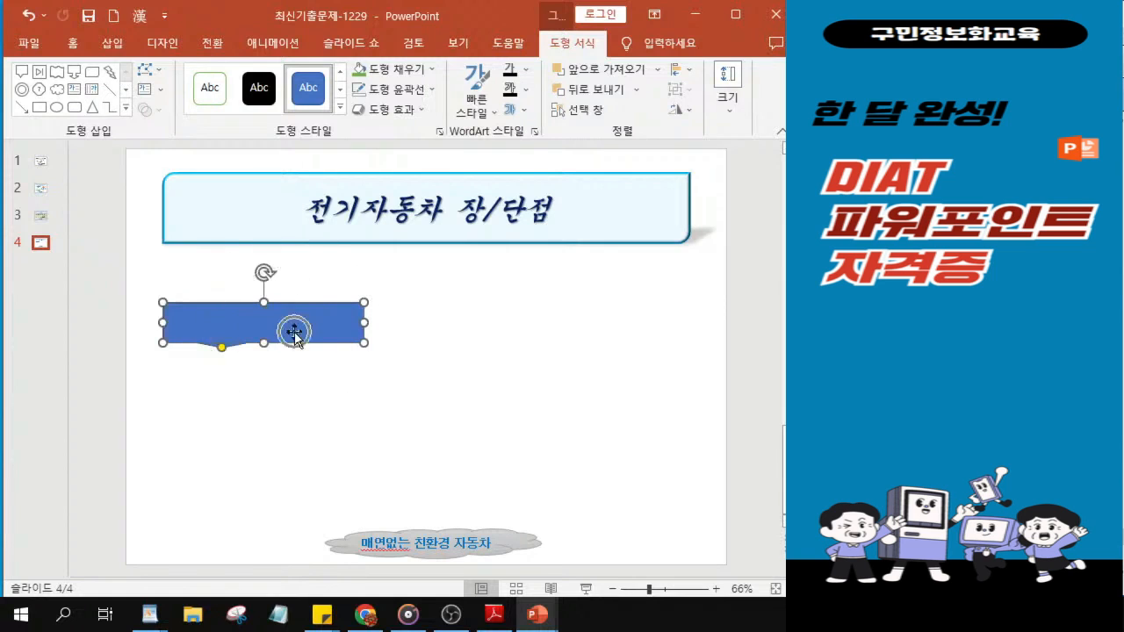
{"action": "left_click_drag", "start_coordinate": [367, 324], "coordinate": [372, 323]}
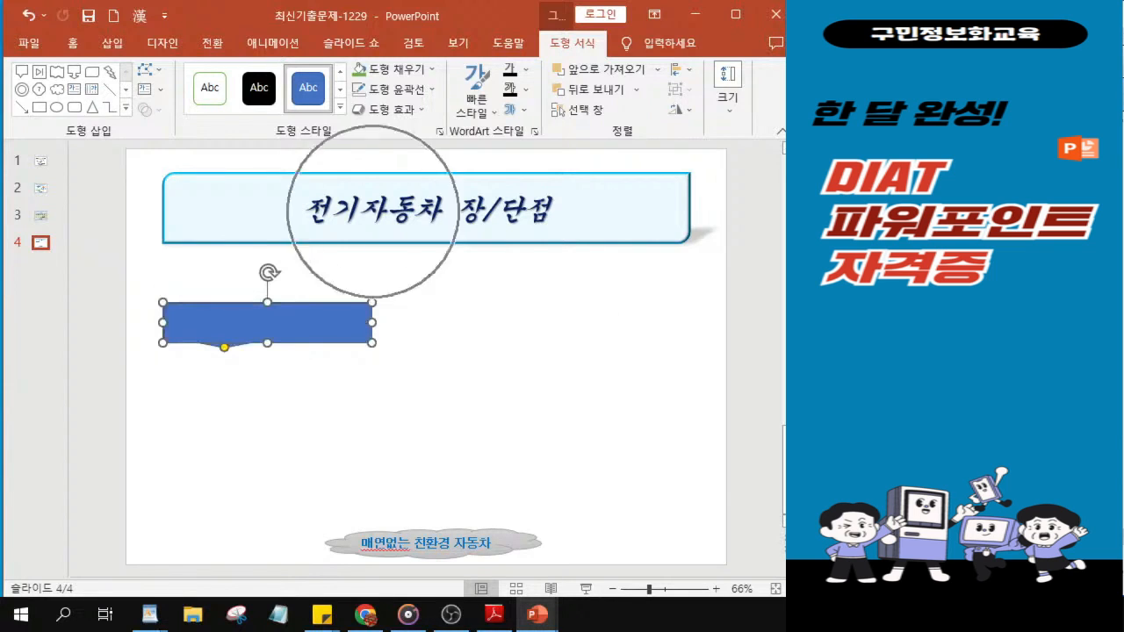
{"action": "key", "text": "ctrl"}
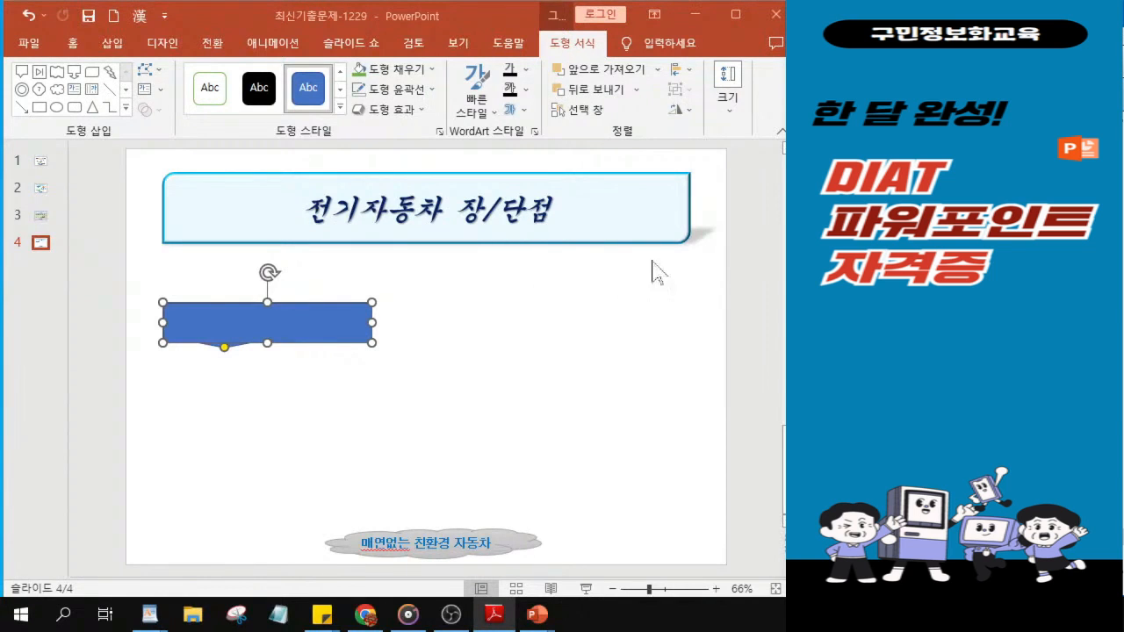
- Fill the rectangular callout on slide 4 with the pink-and-blue 꽃다발 texture
{"action": "left_click", "coordinate": [404, 74]}
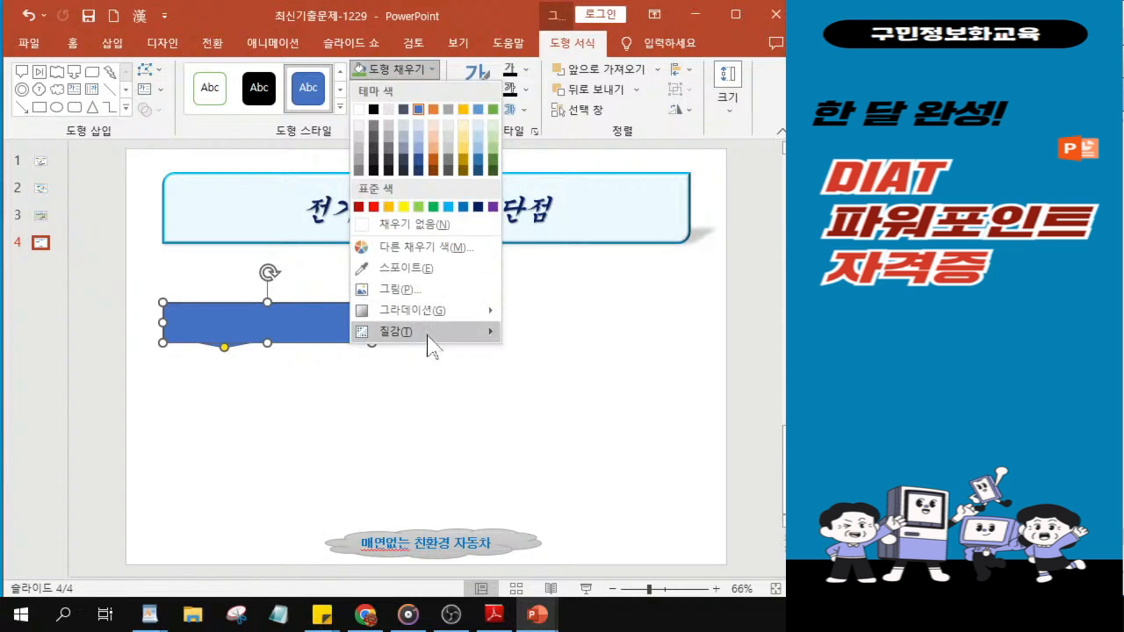
{"action": "mouse_move", "coordinate": [430, 345]}
{"action": "key", "text": "ctrl"}
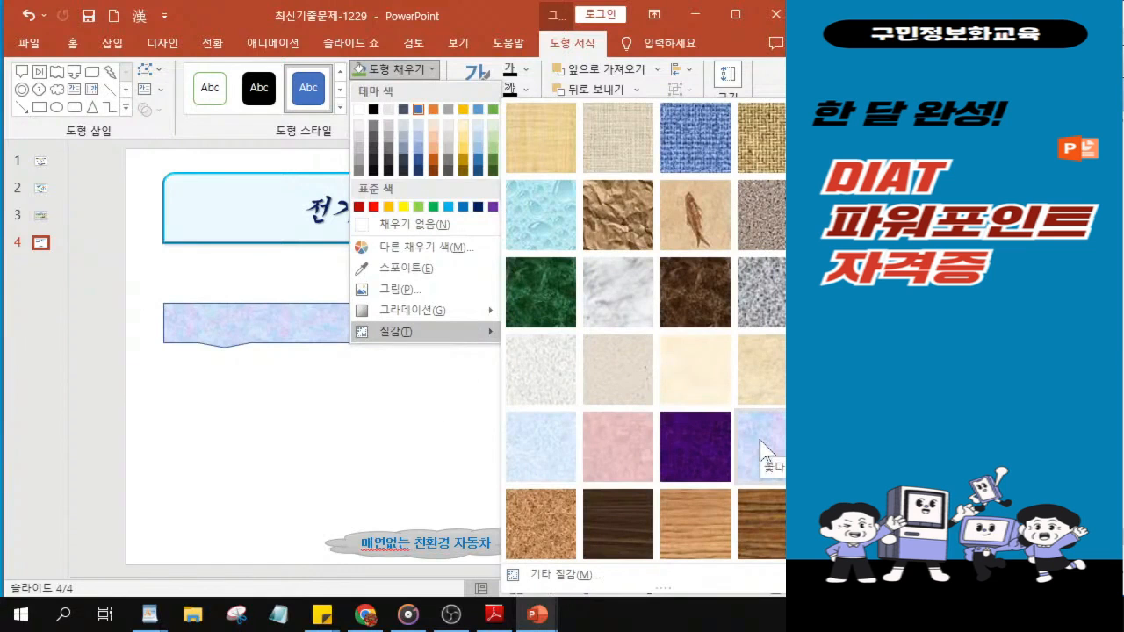
{"action": "key", "text": "ctrl"}
{"action": "key", "text": "ctrl"}
{"action": "key", "text": "ctrl"}
{"action": "key", "text": "ctrl"}
{"action": "key", "text": "ctrl"}
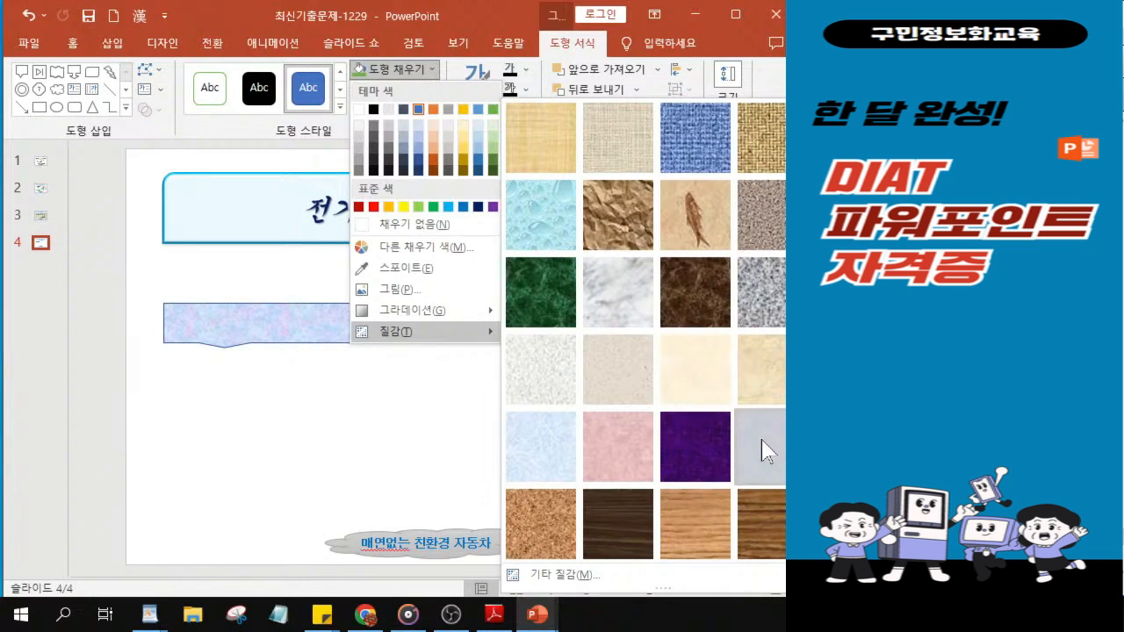
{"action": "left_click", "coordinate": [761, 453]}
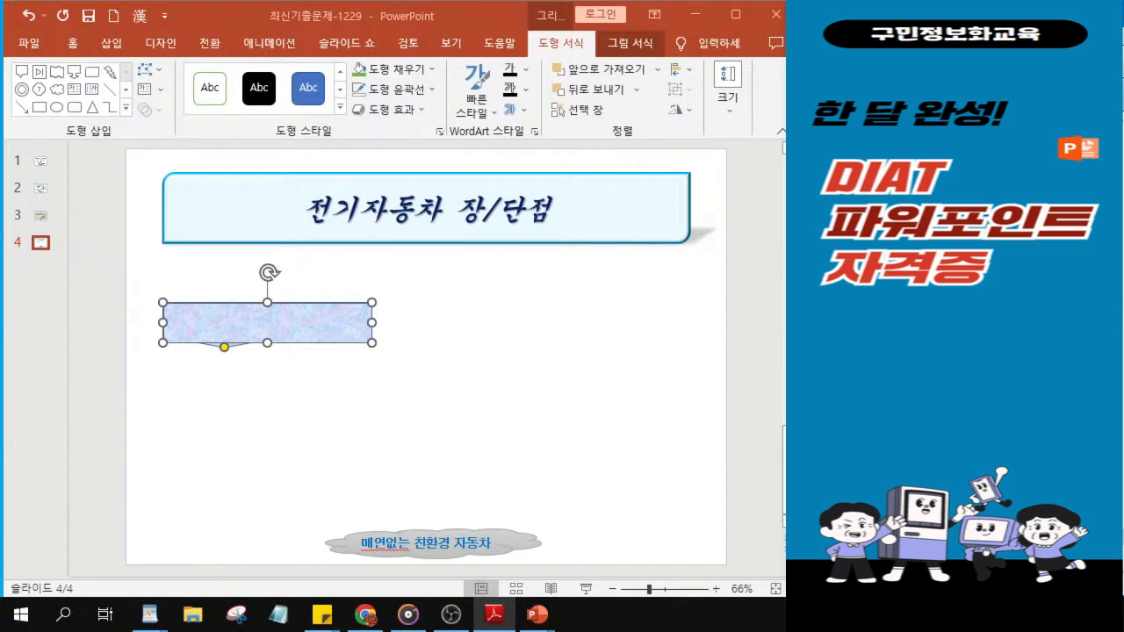
- Remove the outline from the textured callout on slide 4
{"action": "left_click", "coordinate": [392, 93]}
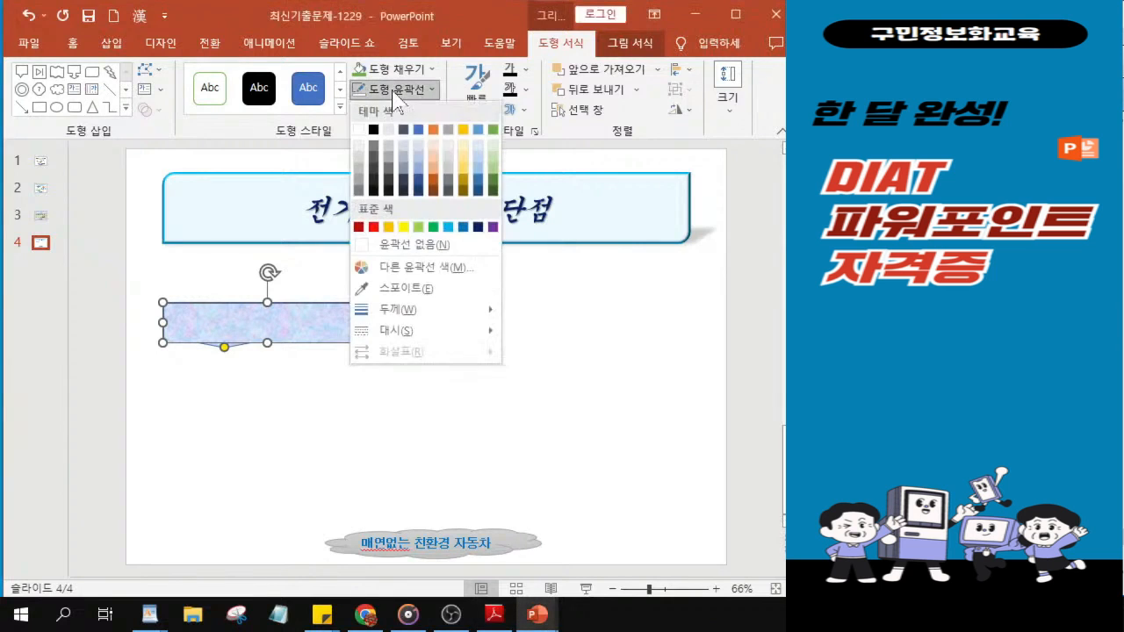
{"action": "left_click", "coordinate": [375, 253]}
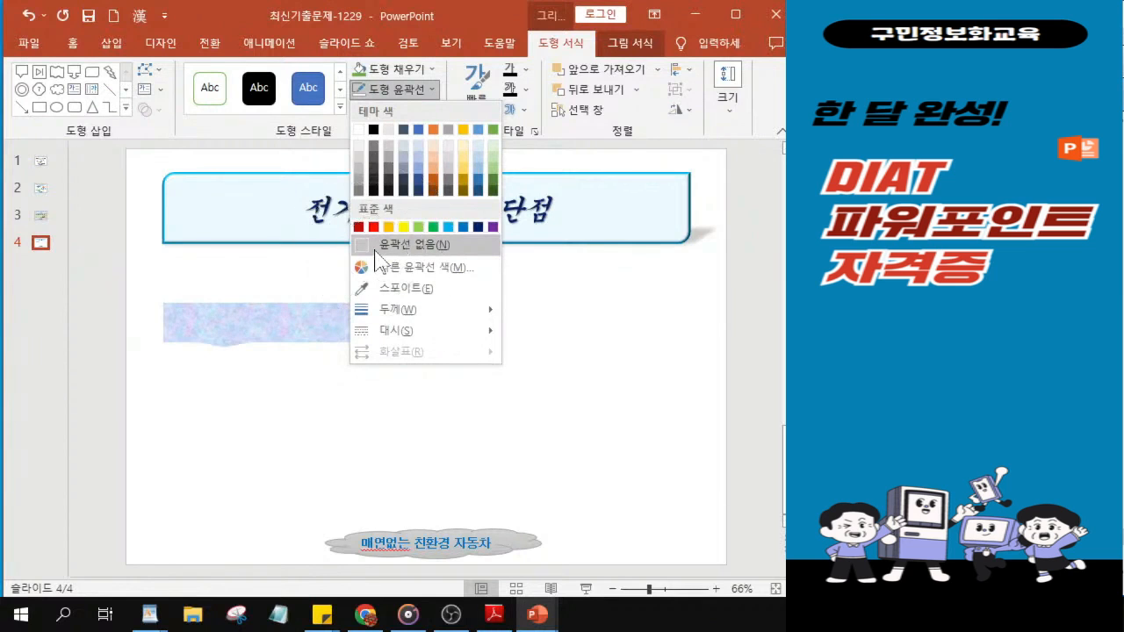
{"action": "left_click", "coordinate": [375, 253]}
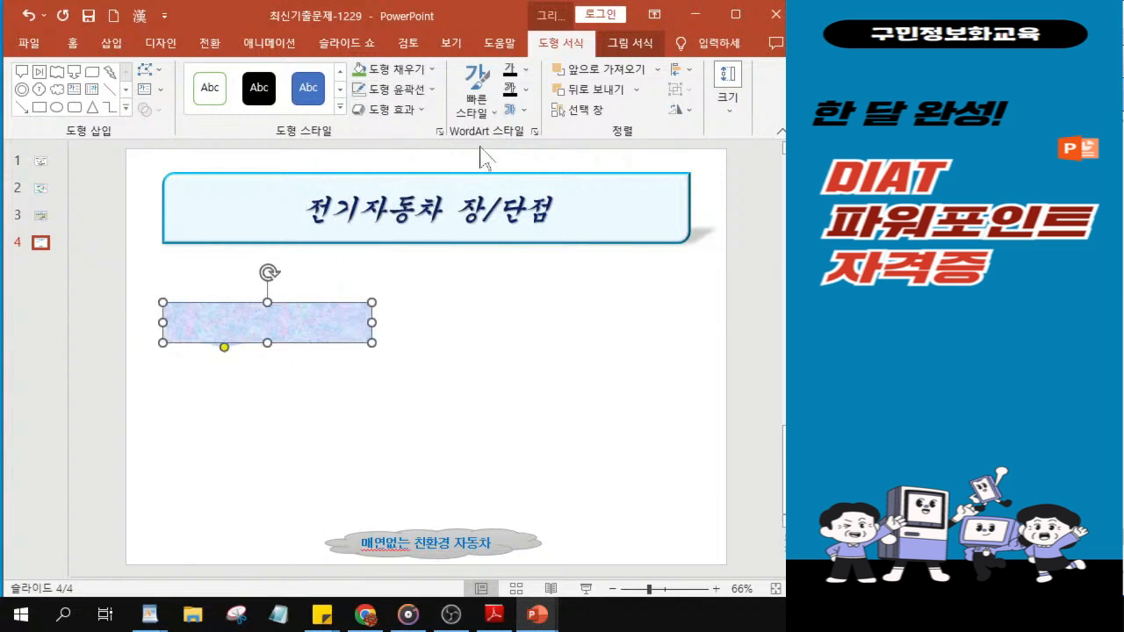
- Apply a bevel effect to the callout, using the second bevel in the second row of the 입체 효과 presets
{"action": "left_click", "coordinate": [404, 110]}
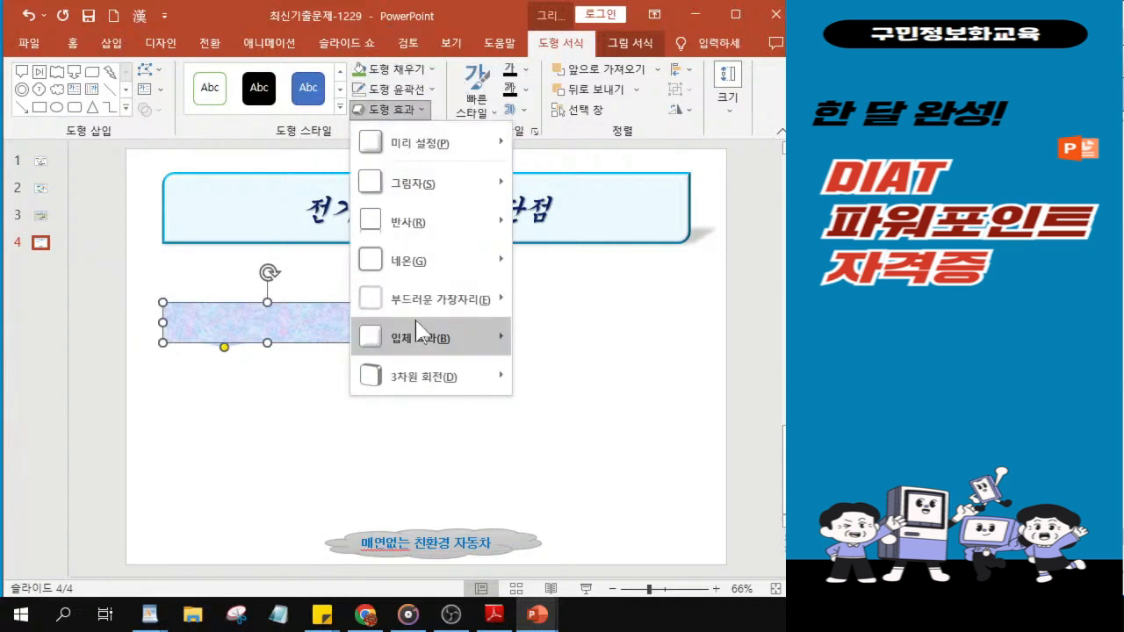
{"action": "mouse_move", "coordinate": [421, 335]}
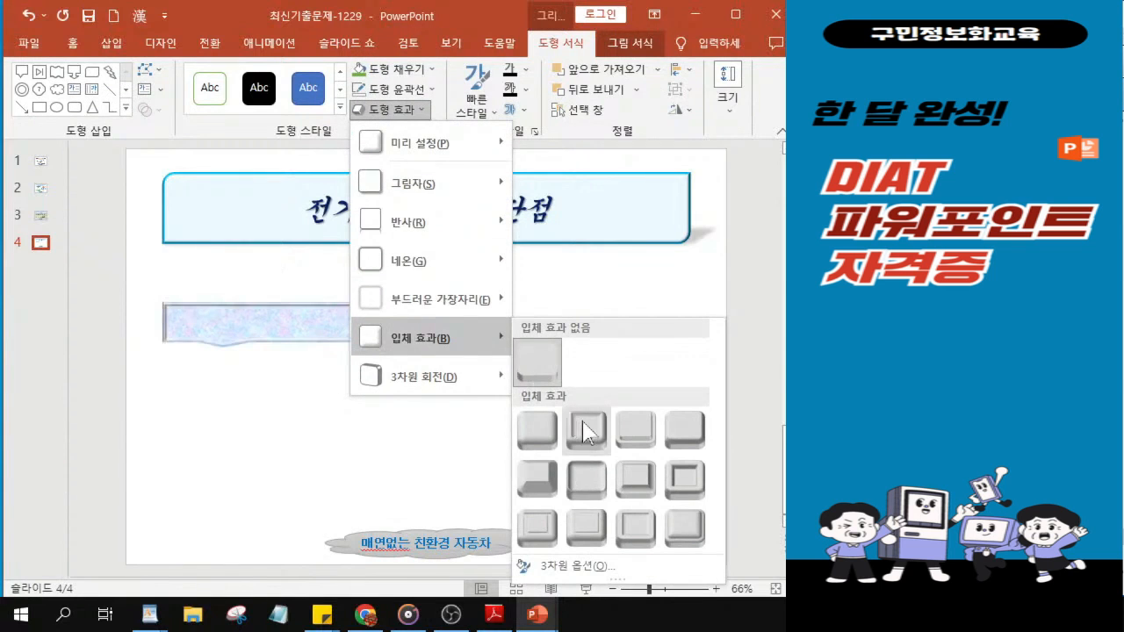
{"action": "left_click", "coordinate": [591, 491]}
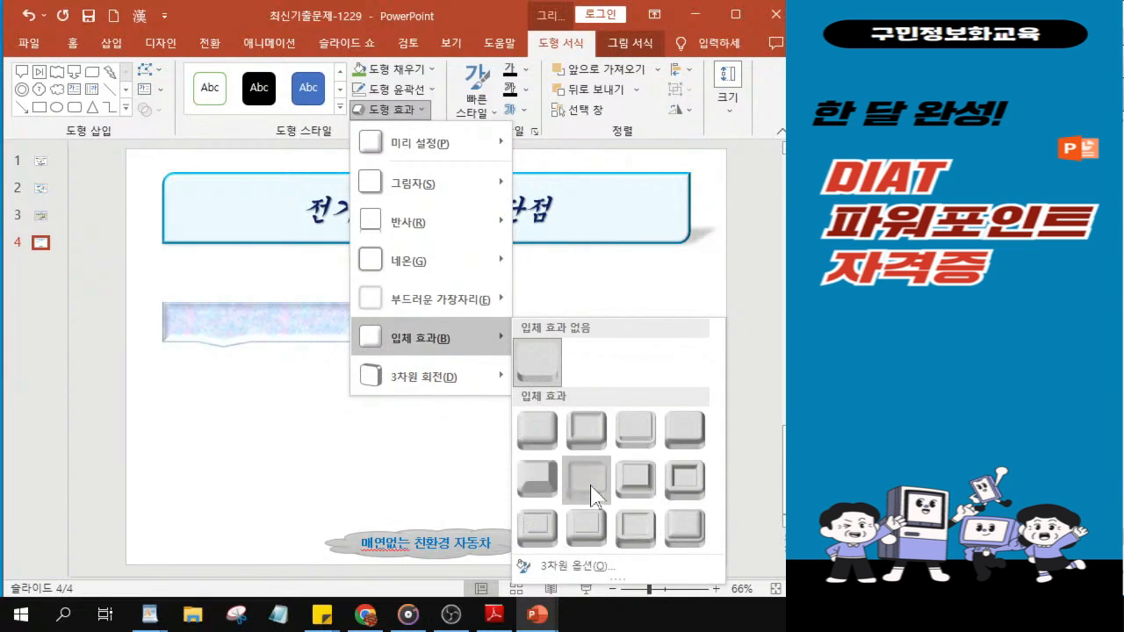
{"action": "left_click", "coordinate": [592, 491]}
{"action": "left_click", "coordinate": [592, 492]}
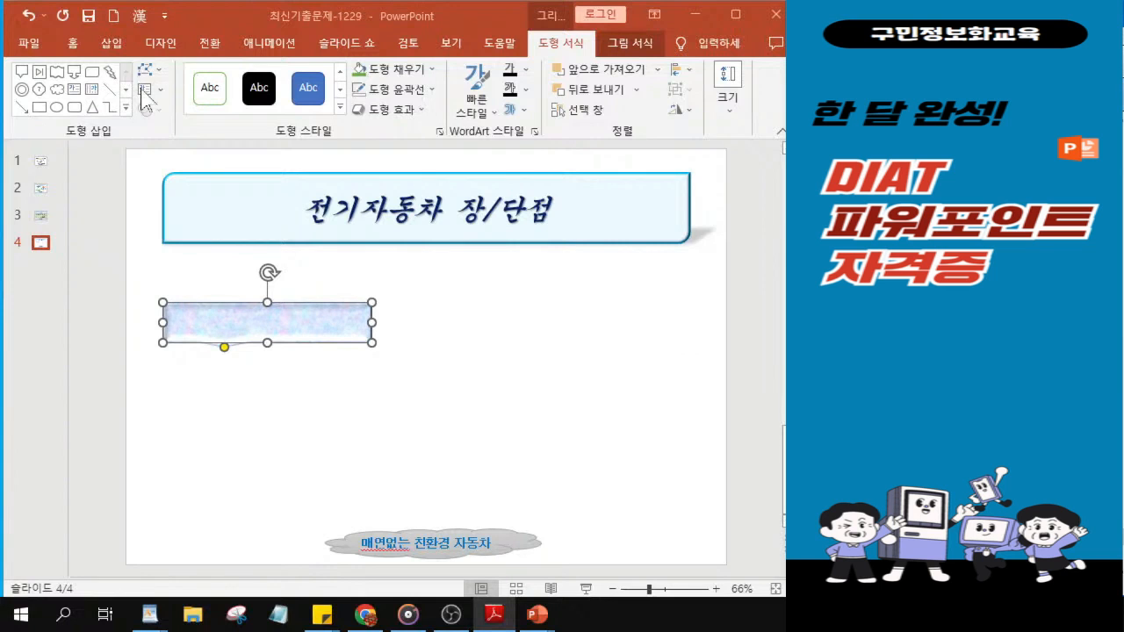
- Set the callout's text font to 굴림
{"action": "left_click", "coordinate": [73, 46]}
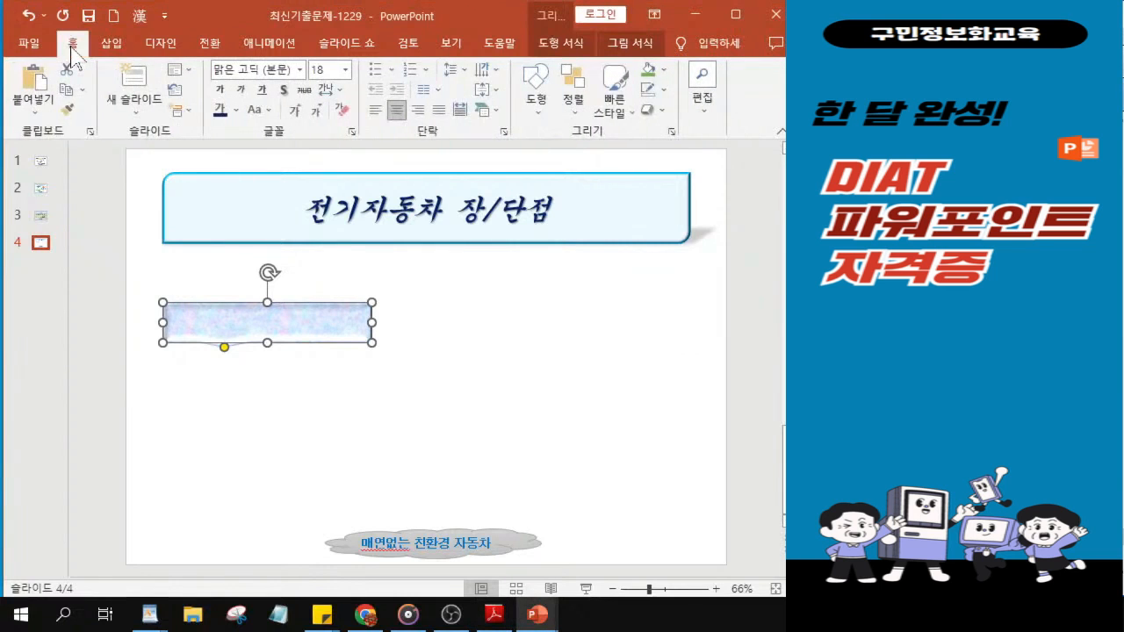
{"action": "left_click", "coordinate": [299, 70]}
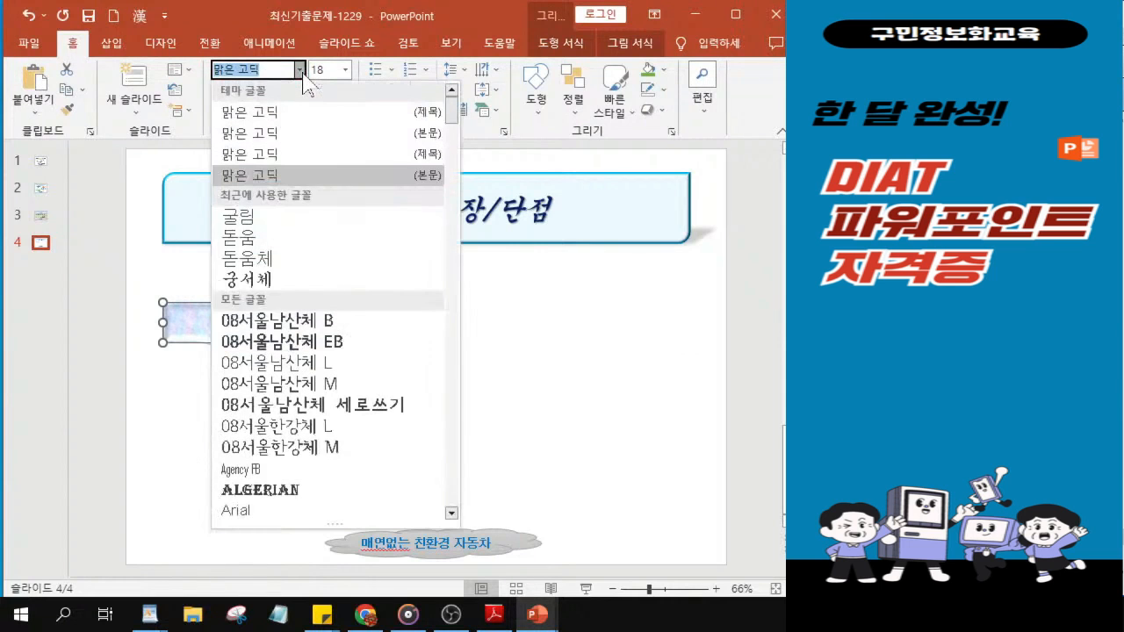
{"action": "key", "text": "ctrl"}
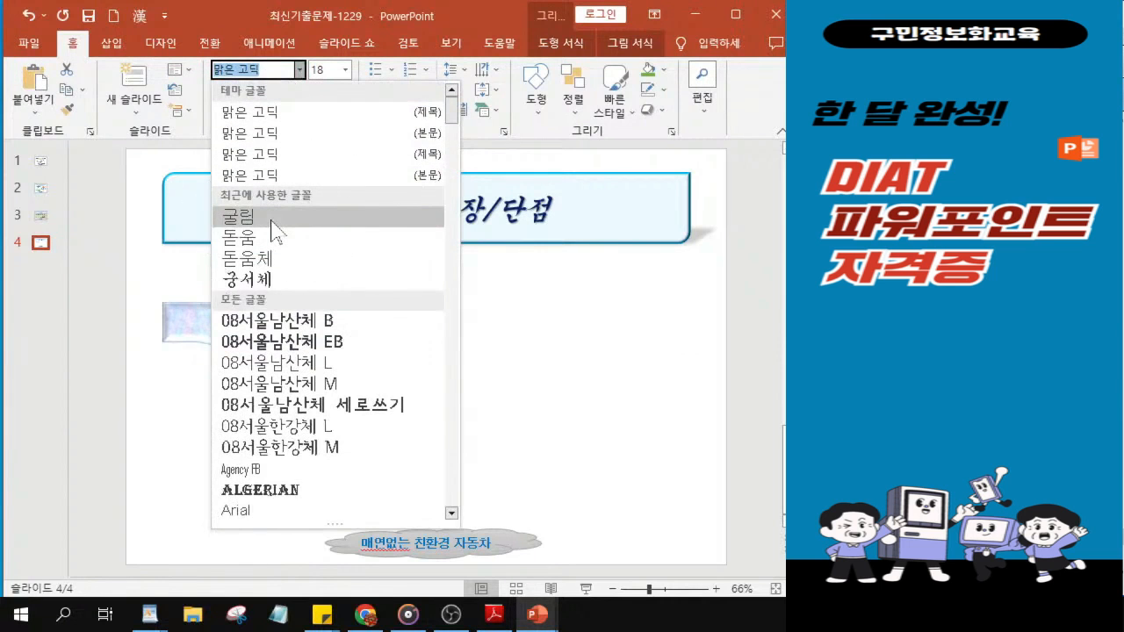
{"action": "key", "text": "ctrl"}
{"action": "key", "text": "ctrl"}
{"action": "key", "text": "ctrl"}
{"action": "key", "text": "ctrl"}
{"action": "key", "text": "ctrl"}
{"action": "left_click", "coordinate": [272, 222]}
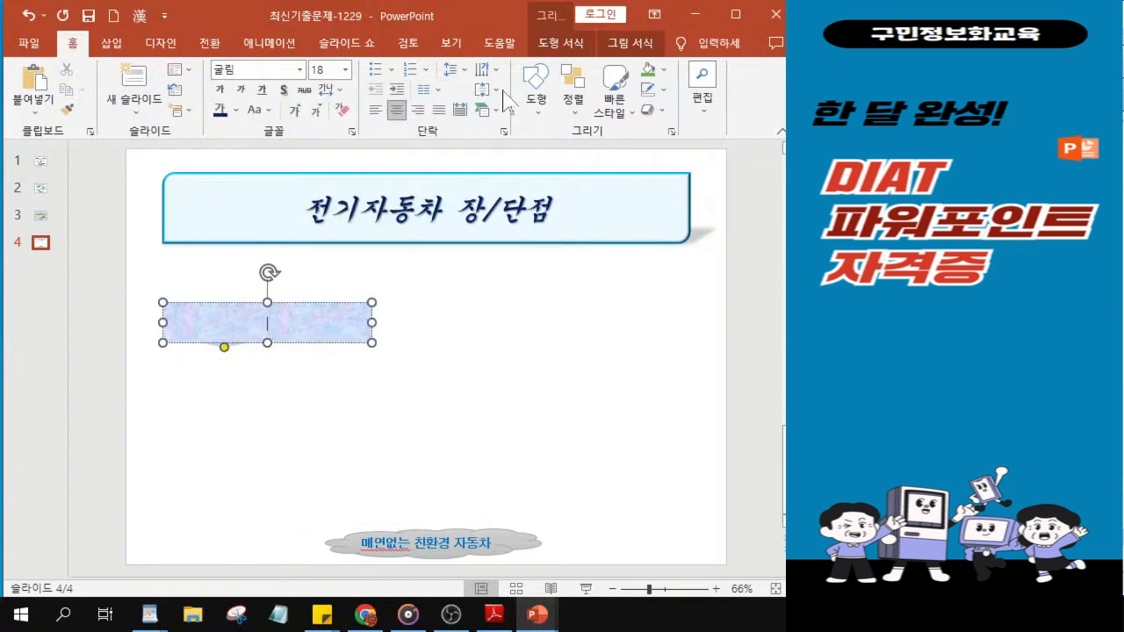
- Set the callout's font size to 20 and make its text bold
{"action": "left_click", "coordinate": [323, 70]}
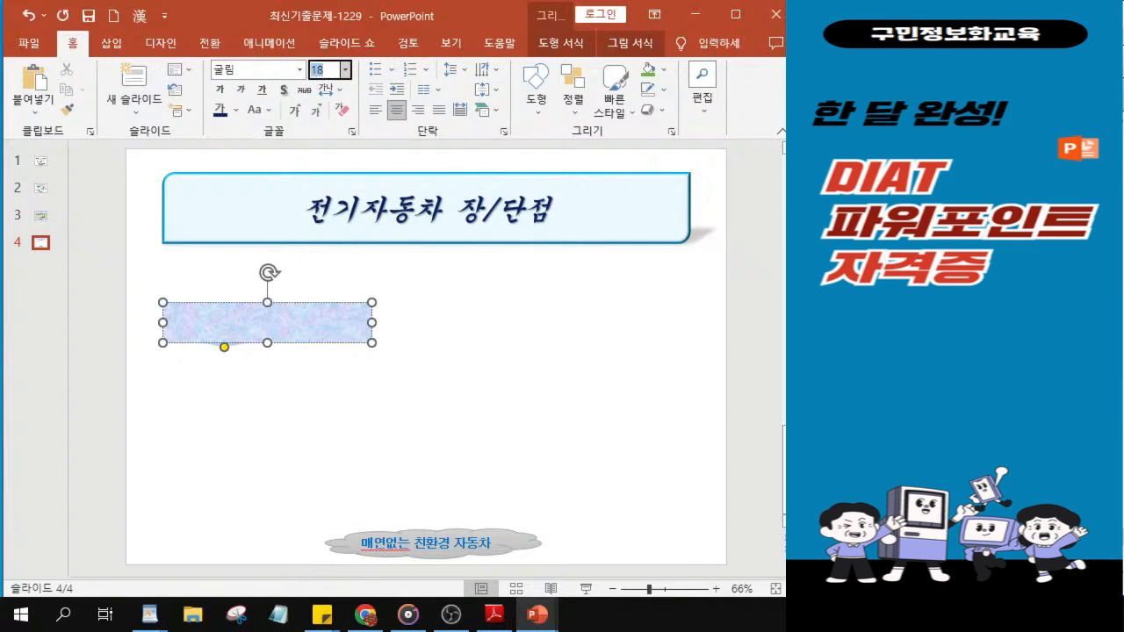
{"action": "type", "text": "20"}
{"action": "key", "text": "Return"}
{"action": "key", "text": "ctrl"}
{"action": "key", "text": "ctrl"}
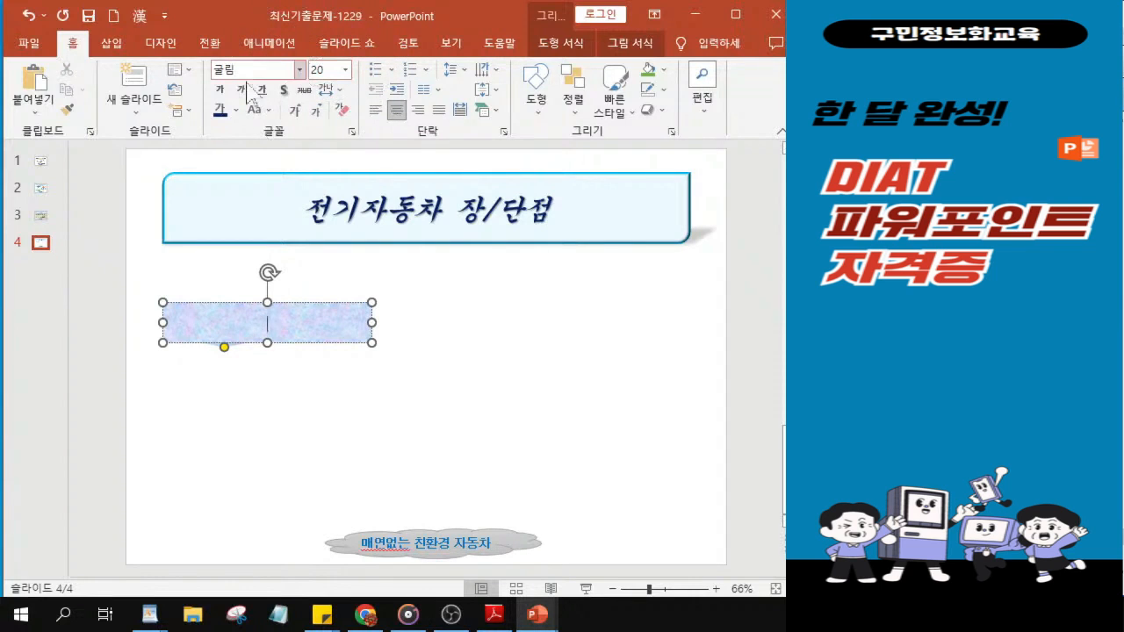
{"action": "left_click", "coordinate": [220, 91]}
{"action": "key", "text": "ctrl"}
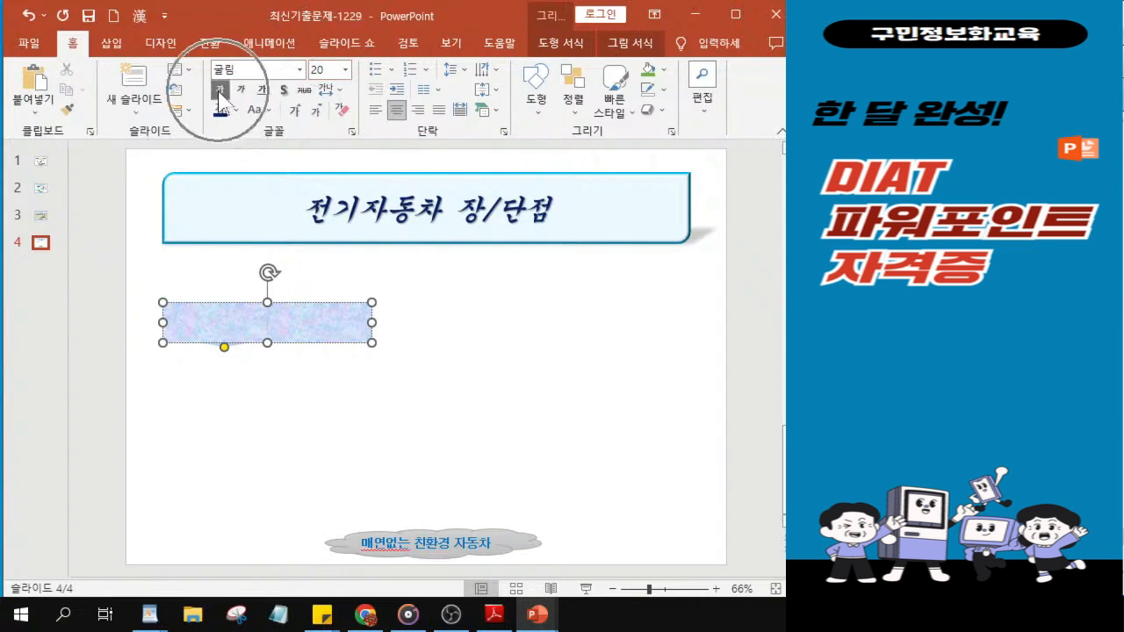
{"action": "key", "text": "ctrl"}
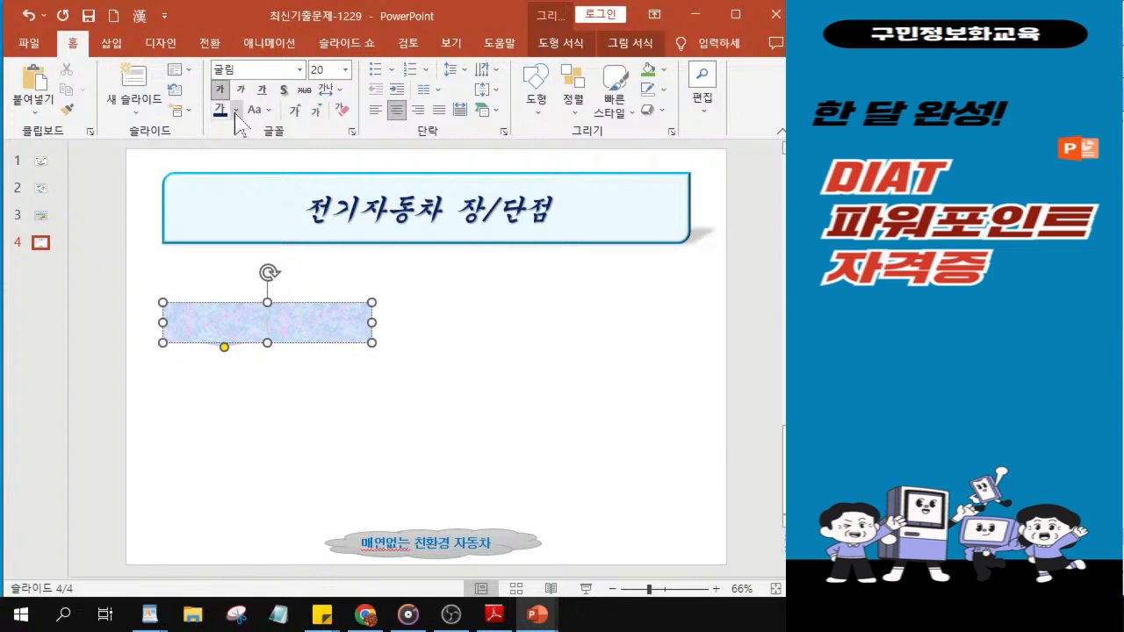
- Set the callout's font colour to the standard purple
{"action": "left_click", "coordinate": [236, 110]}
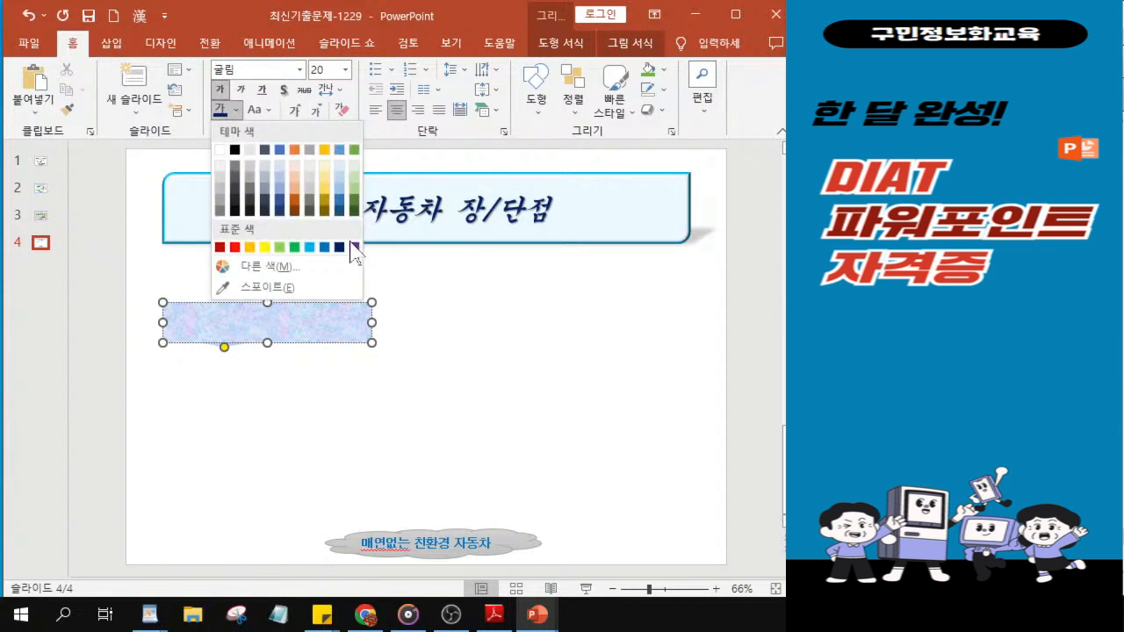
{"action": "key", "text": "ctrl"}
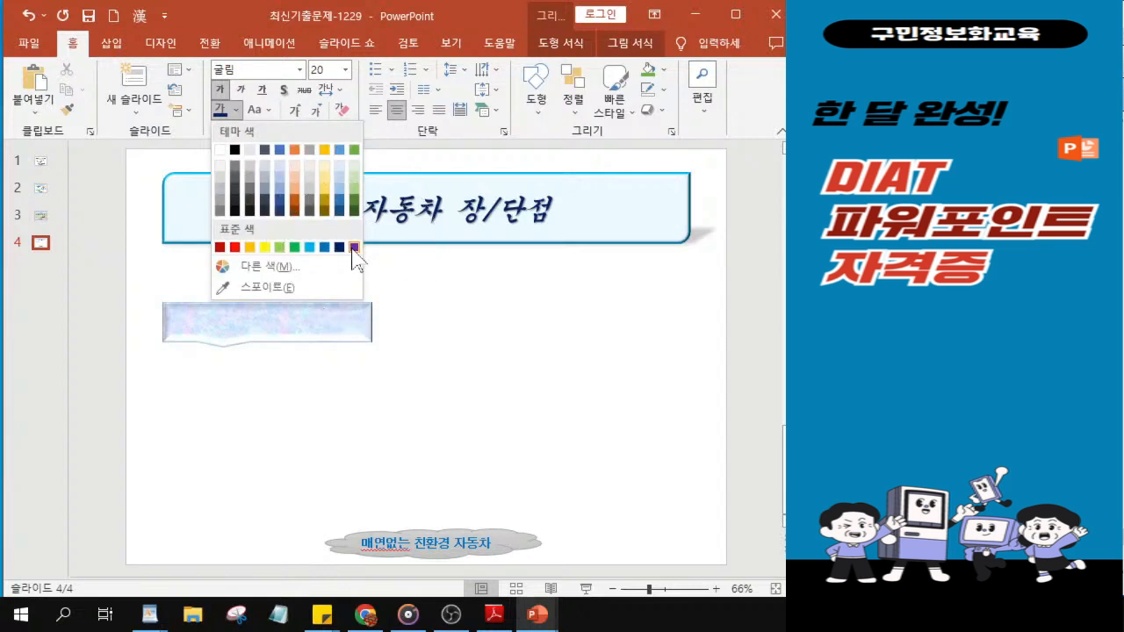
{"action": "key", "text": "ctrl"}
{"action": "left_click", "coordinate": [354, 248]}
- Enter the text "유지비 저렴" in the callout on slide 4 and finish text editing
{"action": "scroll", "coordinate": [249, 334], "scroll_direction": "up", "scroll_amount": 6}
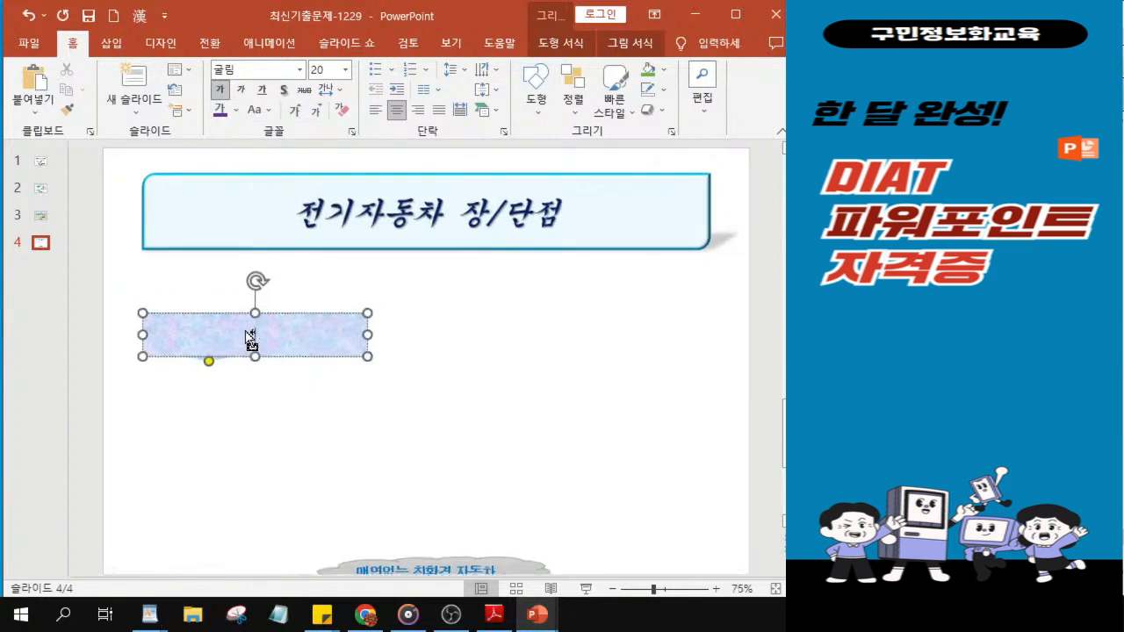
{"action": "key", "text": "ctrl"}
{"action": "type", "text": "윷"}
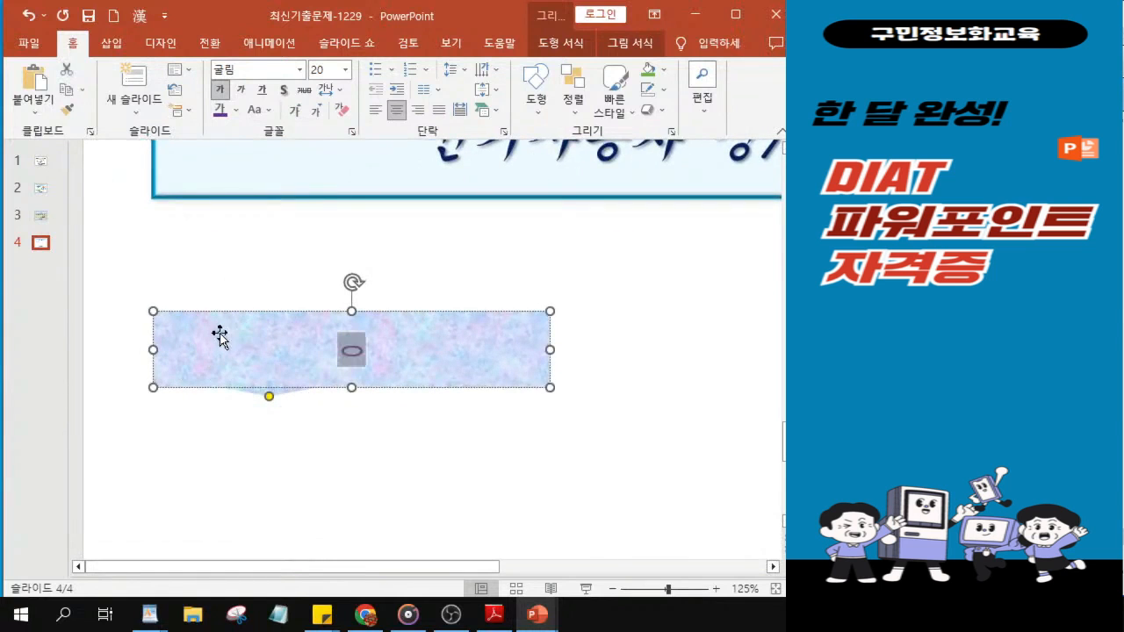
{"action": "type", "text": "지비 저렴"}
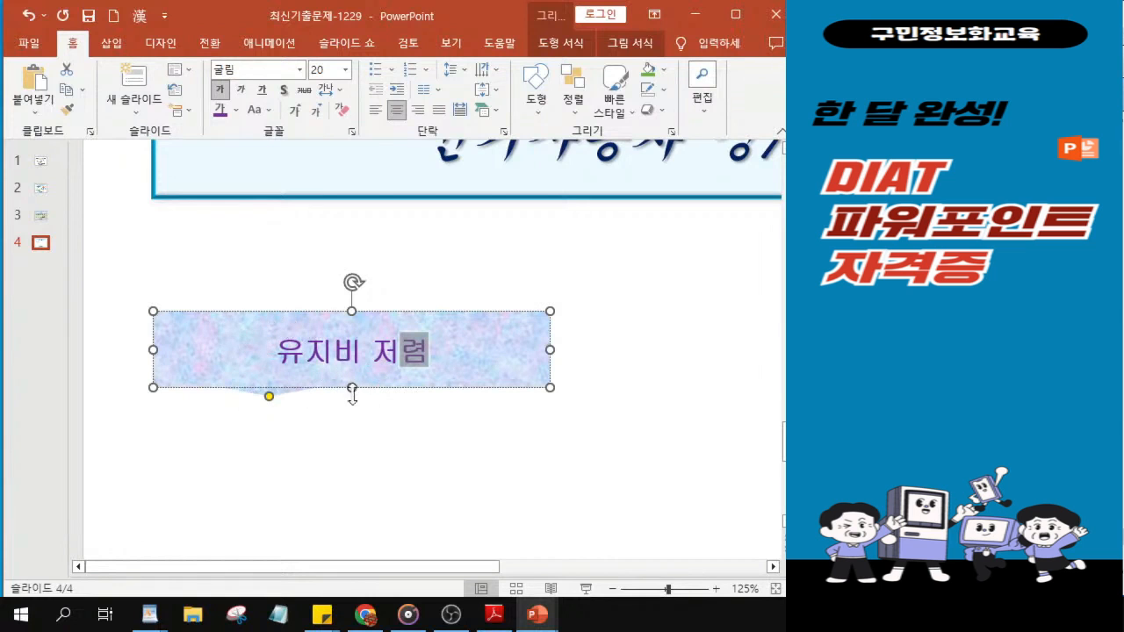
{"action": "scroll", "coordinate": [347, 386], "scroll_direction": "down", "scroll_amount": 6}
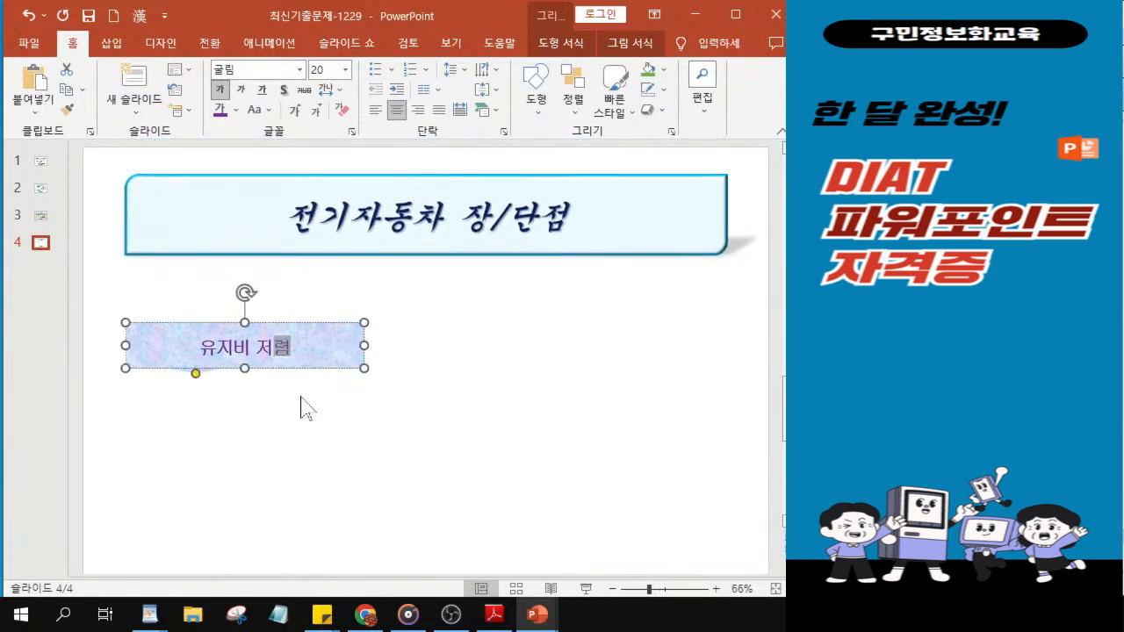
{"action": "key", "text": "ctrl"}
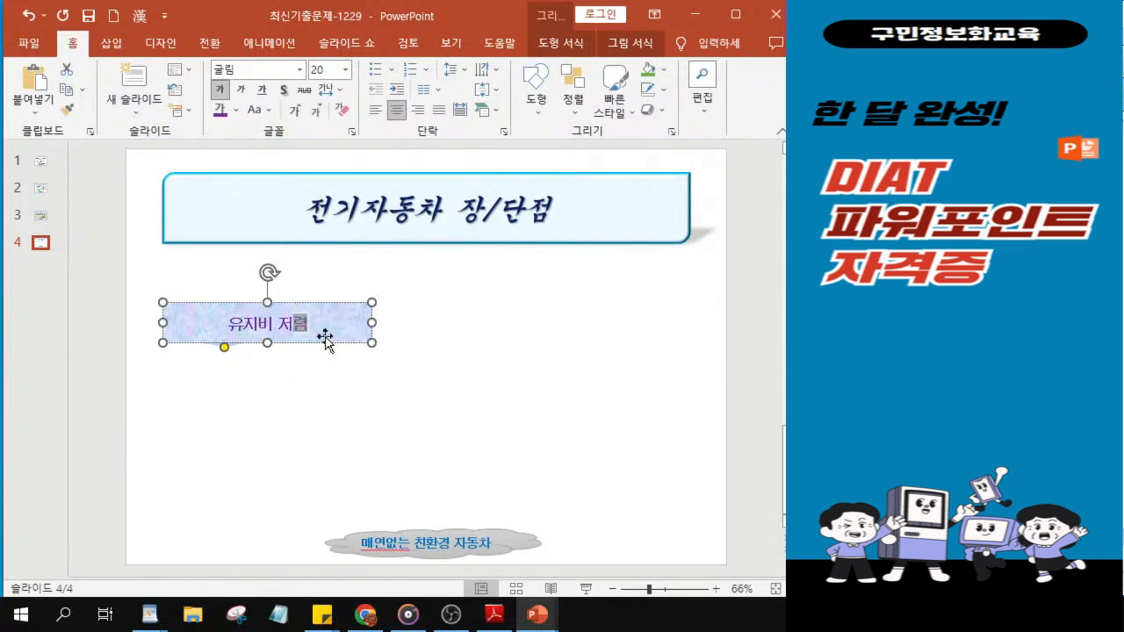
{"action": "key", "text": "Escape"}
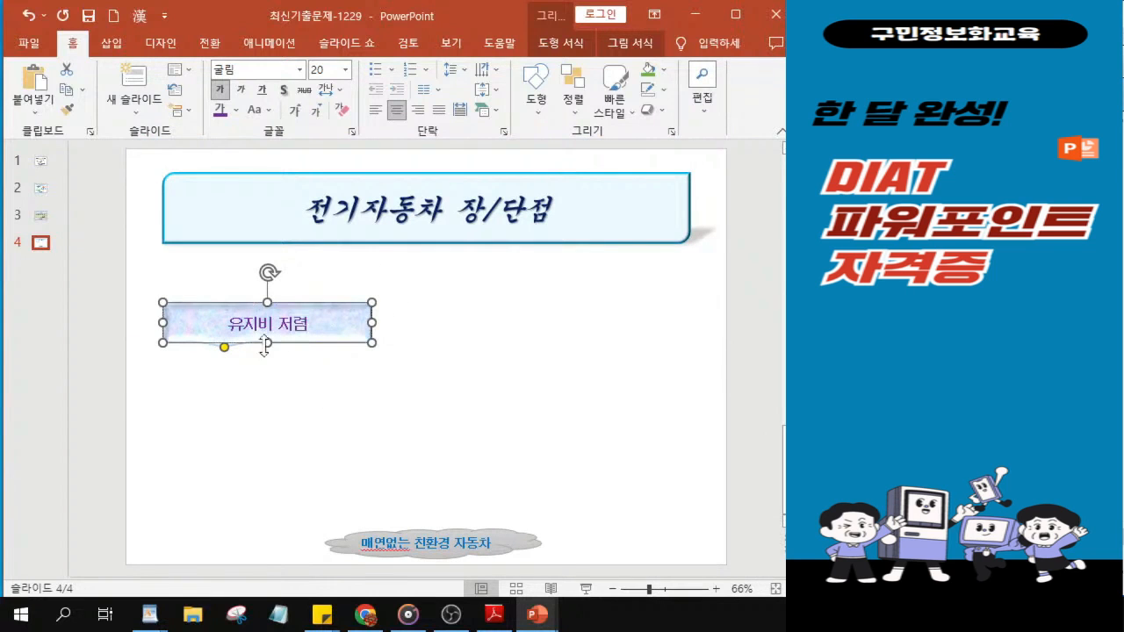
- Reduce the callout's height slightly and duplicate it twice straight below, so three evenly spaced callouts form a column
{"action": "key", "text": "Delete"}
{"action": "key", "text": "ctrl+z"}
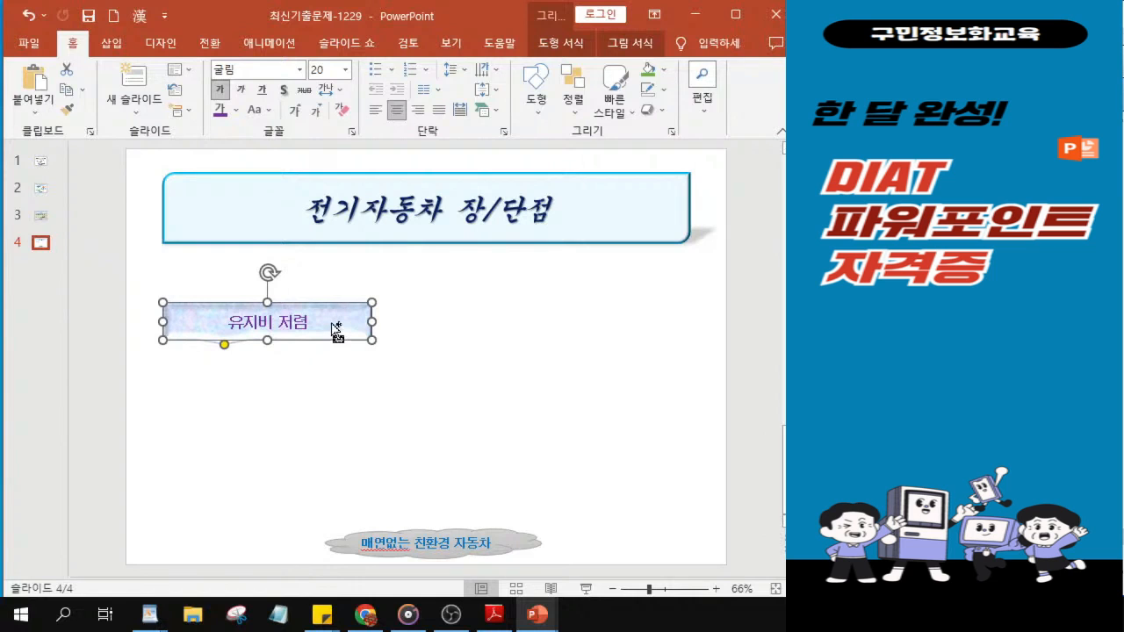
{"action": "left_click_drag", "start_coordinate": [335, 331], "coordinate": [341, 442]}
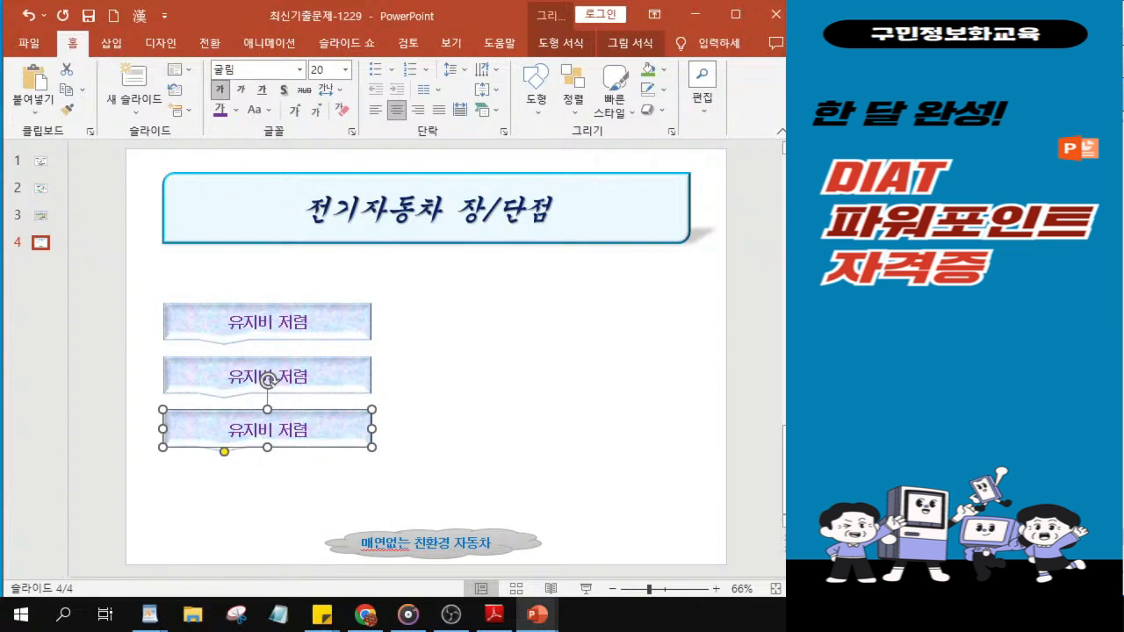
- Replace the text of the middle callout in the column with "차량 소모품의 적은 교체"
{"action": "scroll", "coordinate": [193, 387], "scroll_direction": "up", "scroll_amount": 4}
{"action": "left_click", "coordinate": [234, 276]}
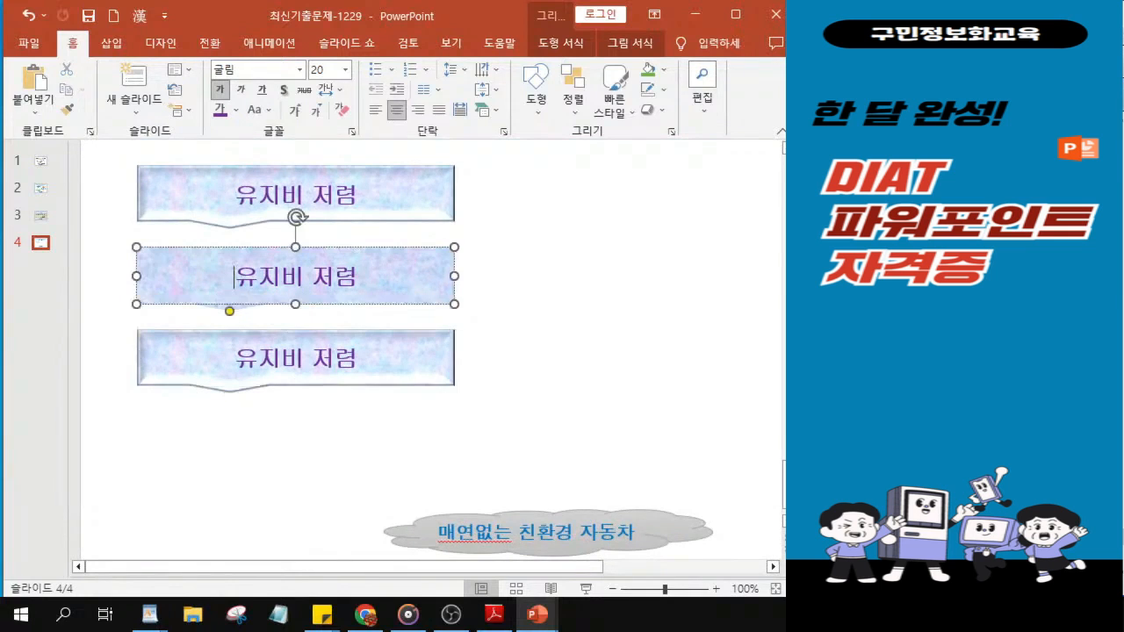
{"action": "scroll", "coordinate": [225, 283], "scroll_direction": "up", "scroll_amount": 2}
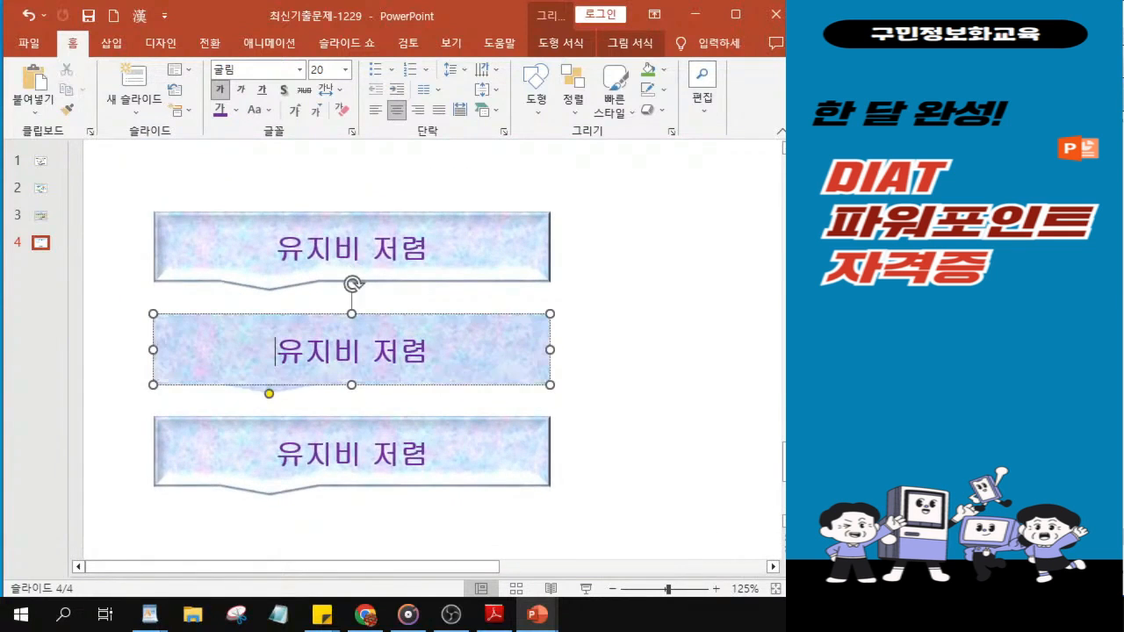
{"action": "mouse_move", "coordinate": [275, 351]}
{"action": "left_mouse_down"}
{"action": "mouse_move", "coordinate": [328, 351]}
{"action": "mouse_move", "coordinate": [273, 352]}
{"action": "left_mouse_up"}
{"action": "key", "text": "Delete"}
{"action": "key", "text": "Delete"}
{"action": "key", "text": "Delete"}
{"action": "key", "text": "Delete"}
{"action": "key", "text": "Delete"}
{"action": "key", "text": "Delete"}
{"action": "type", "text": "차"}
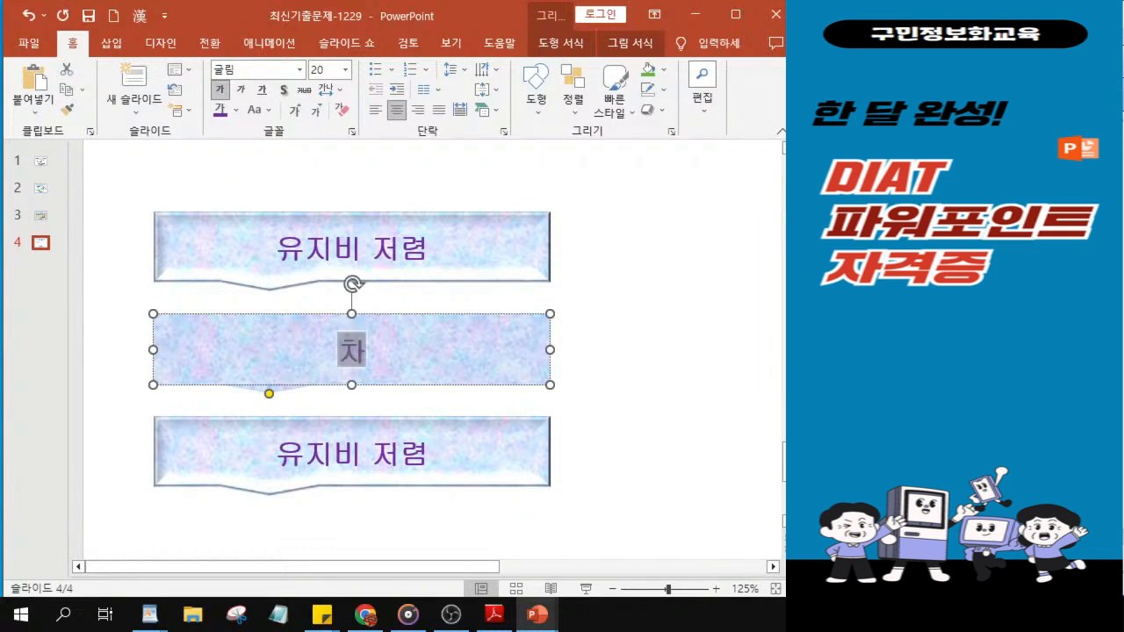
{"action": "type", "text": "랴ㅇ 소"}
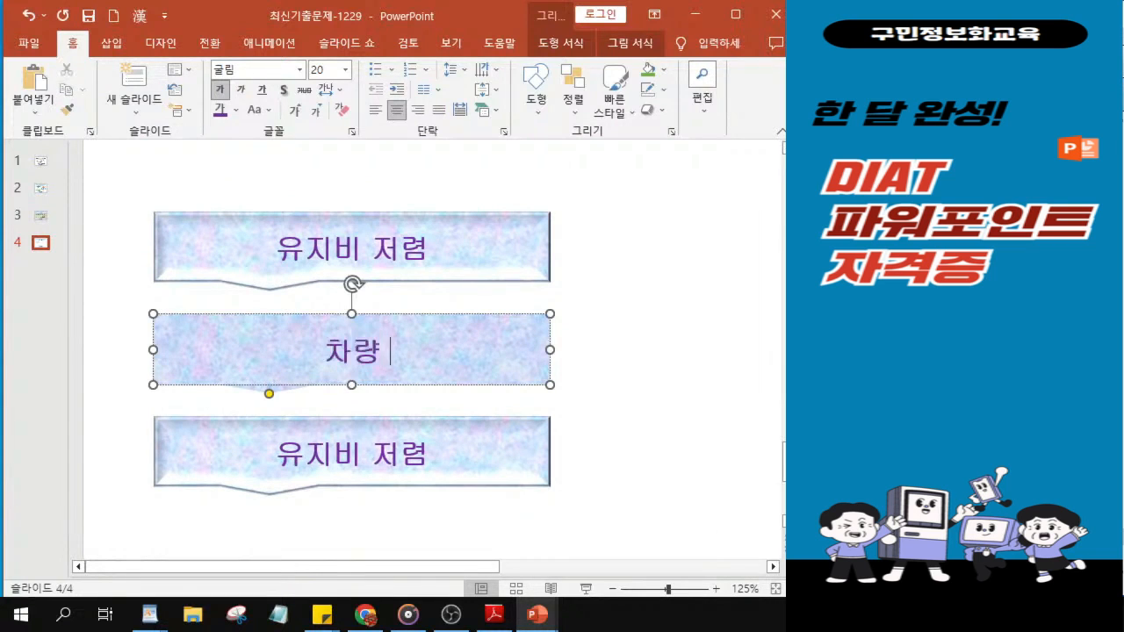
{"action": "type", "text": "모"}
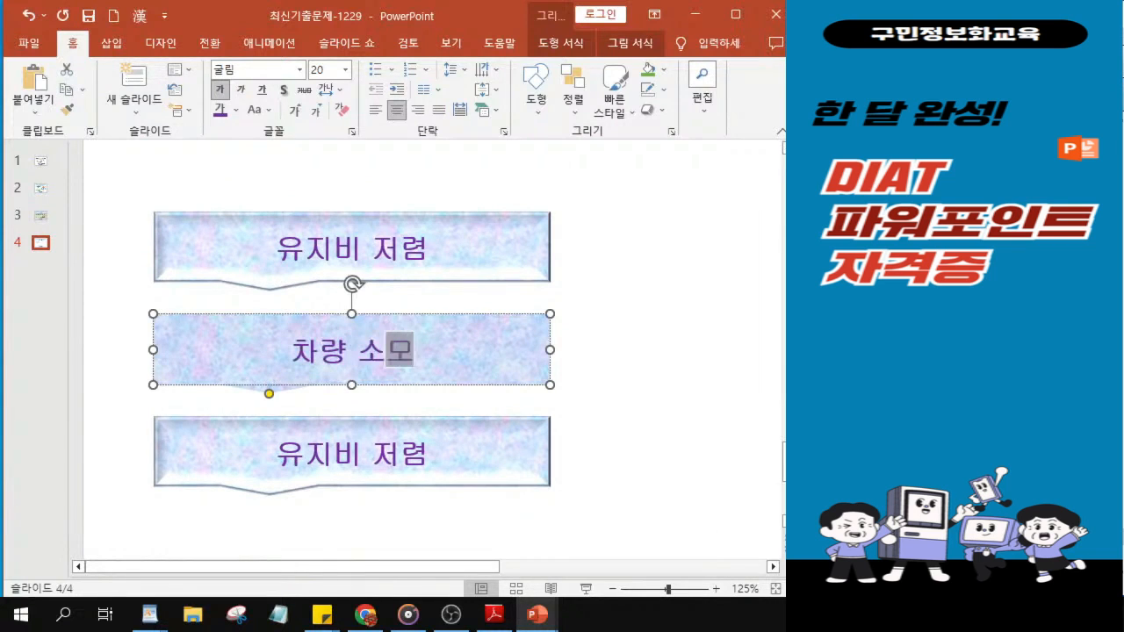
{"action": "type", "text": "품의"}
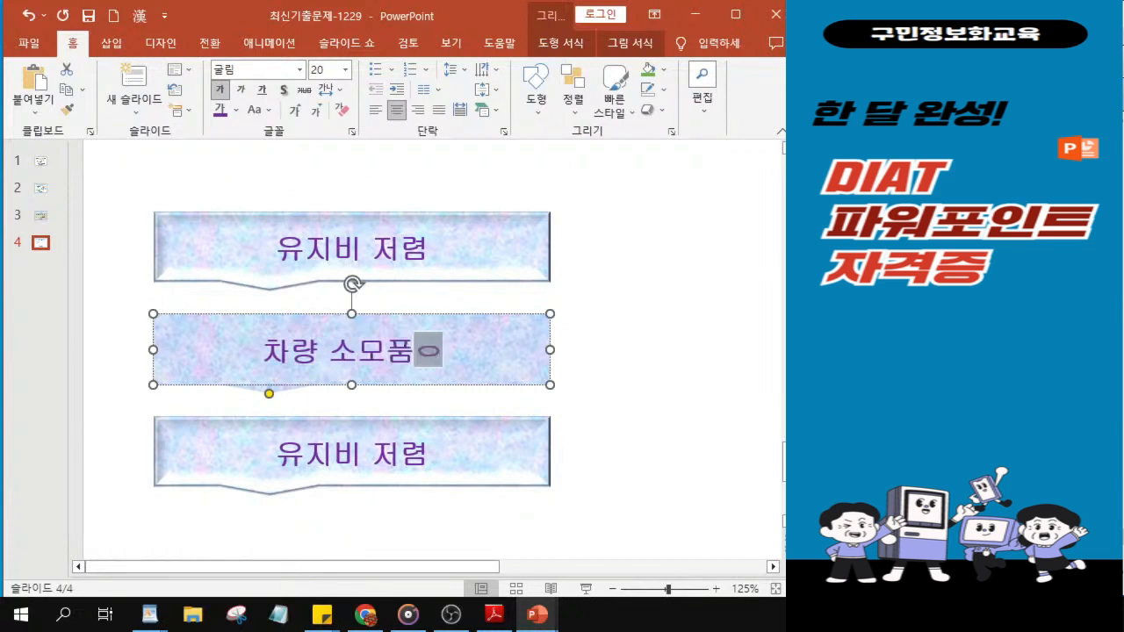
{"action": "type", "text": " 적"}
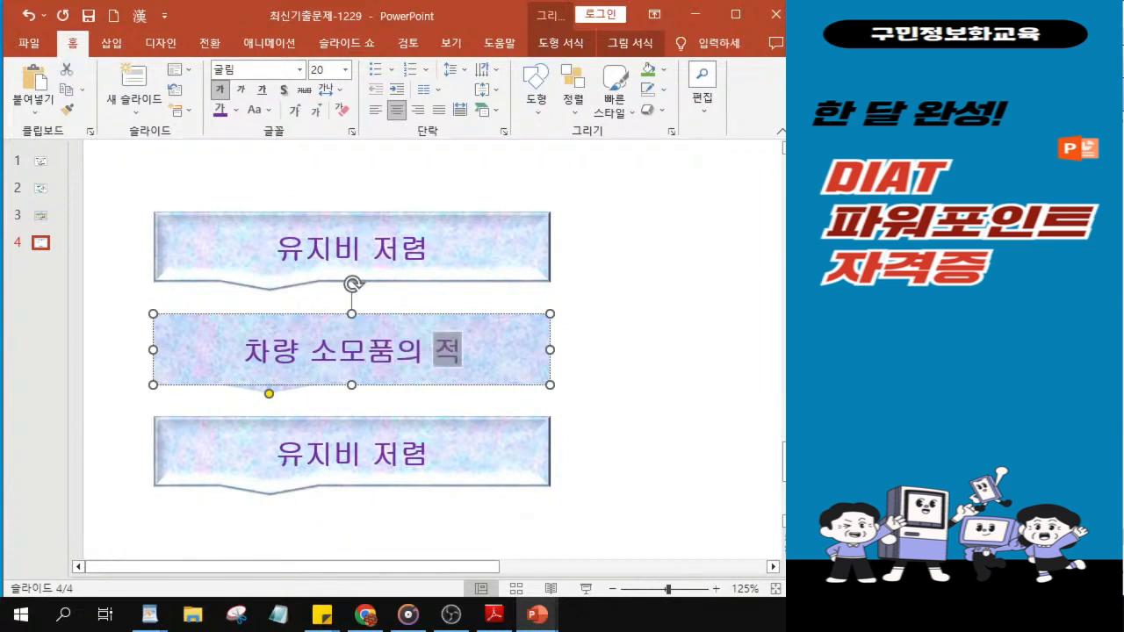
{"action": "type", "text": "은 교채"}
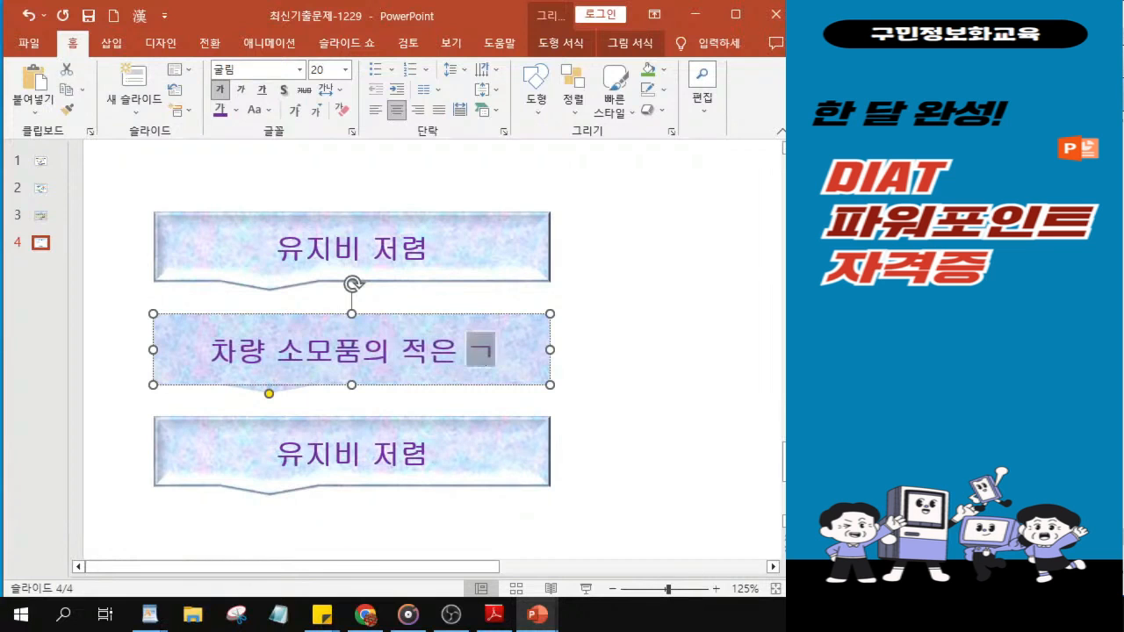
{"action": "key", "text": "BackSpace"}
{"action": "type", "text": "ㅔ"}
{"action": "scroll", "coordinate": [235, 376], "scroll_direction": "up", "scroll_amount": 5, "text": "ctrl"}
{"action": "key", "text": "ctrl"}
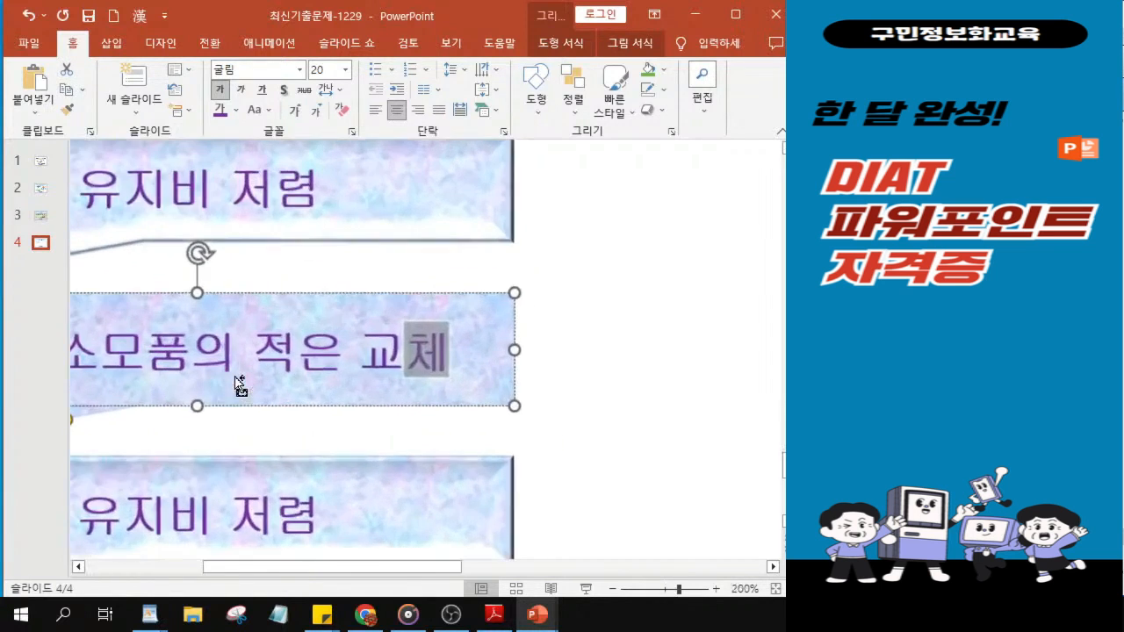
- Replace the text of the lowest callout in the column with "주행 및 대기 중 소음 감소"
{"action": "left_click_drag", "start_coordinate": [436, 569], "coordinate": [352, 570]}
{"action": "left_click", "coordinate": [303, 522]}
{"action": "scroll", "coordinate": [325, 526], "scroll_direction": "down", "scroll_amount": 2}
{"action": "scroll", "coordinate": [376, 321], "scroll_direction": "down", "scroll_amount": 1}
{"action": "scroll", "coordinate": [375, 320], "scroll_direction": "up", "scroll_amount": 3}
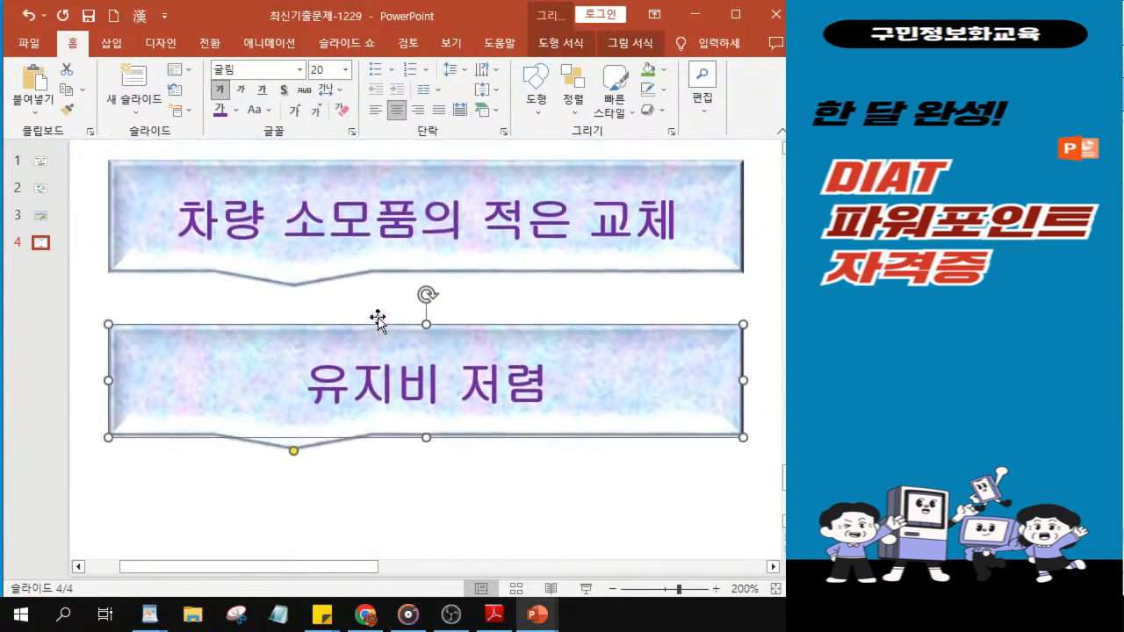
{"action": "left_click", "coordinate": [303, 435]}
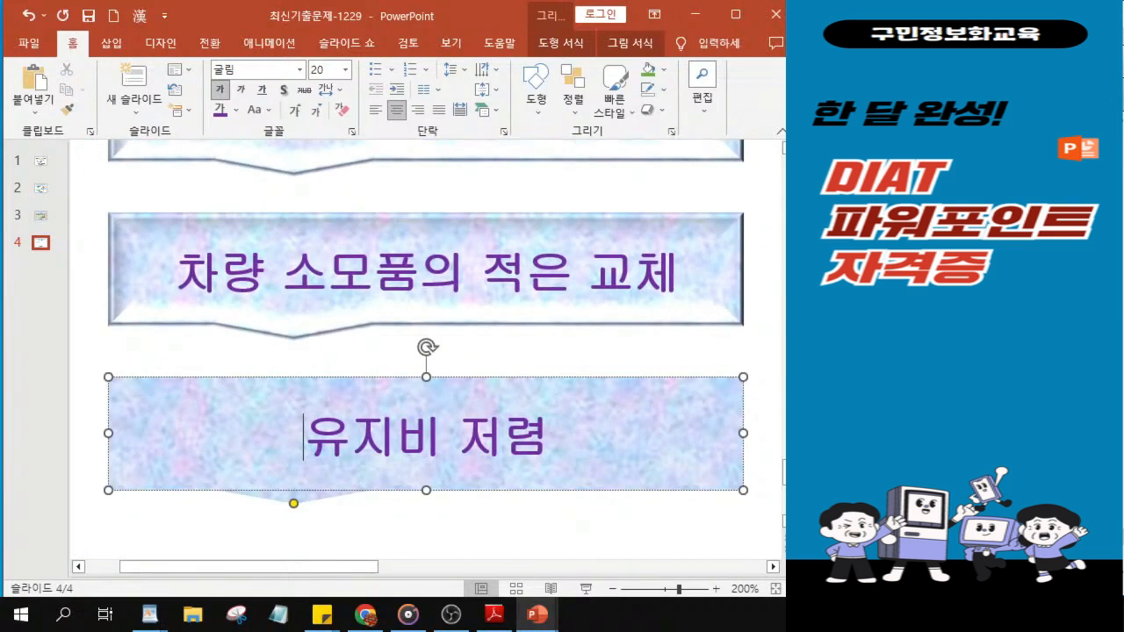
{"action": "key", "text": "Delete"}
{"action": "key", "text": "Delete"}
{"action": "key", "text": "Delete"}
{"action": "key", "text": "Delete"}
{"action": "key", "text": "Delete"}
{"action": "key", "text": "Delete"}
{"action": "type", "text": "주행"}
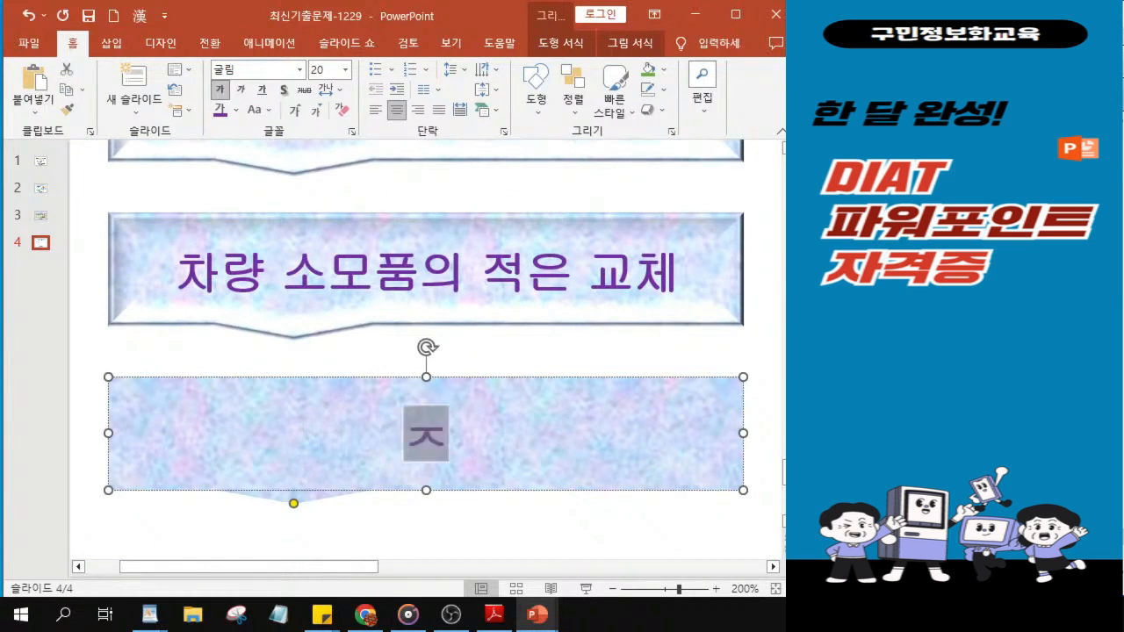
{"action": "type", "text": " 및"}
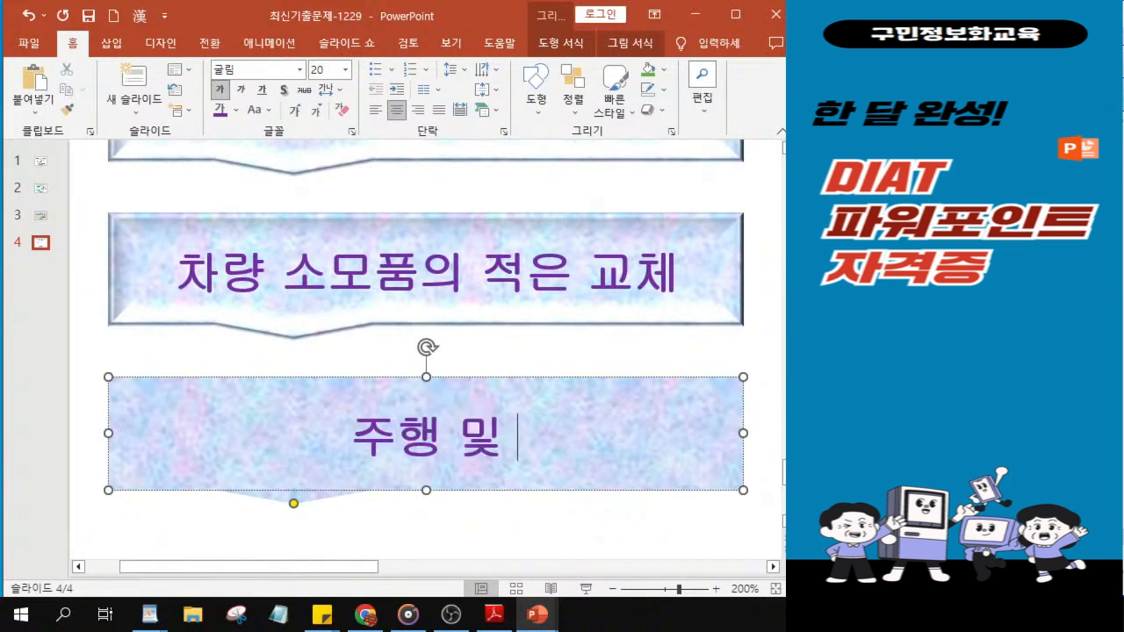
{"action": "type", "text": " 대"}
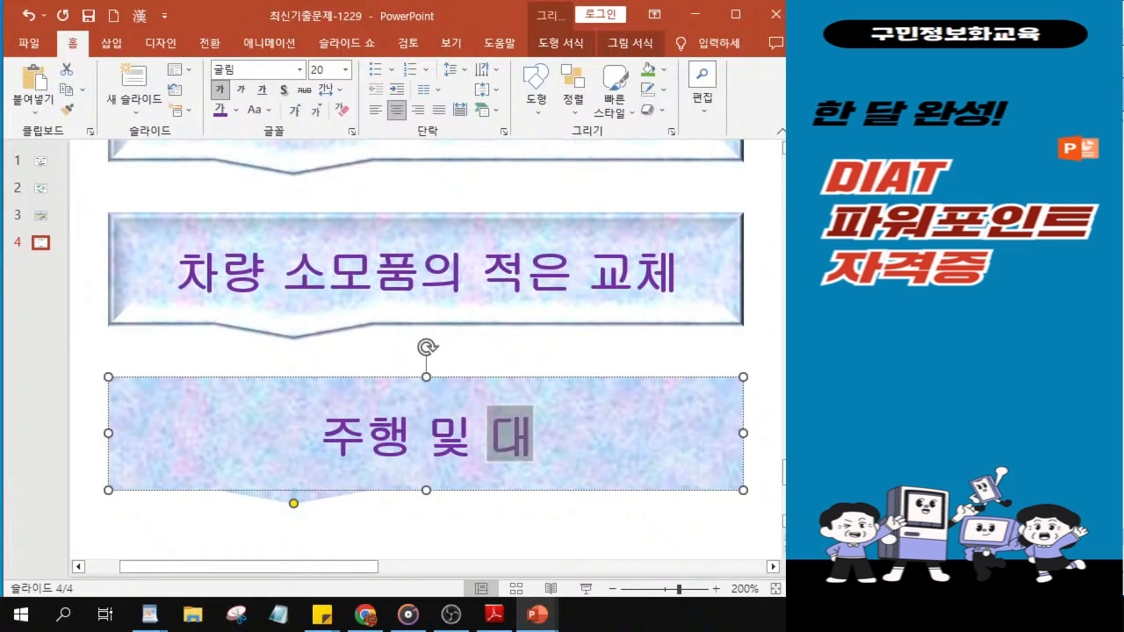
{"action": "type", "text": "기 중"}
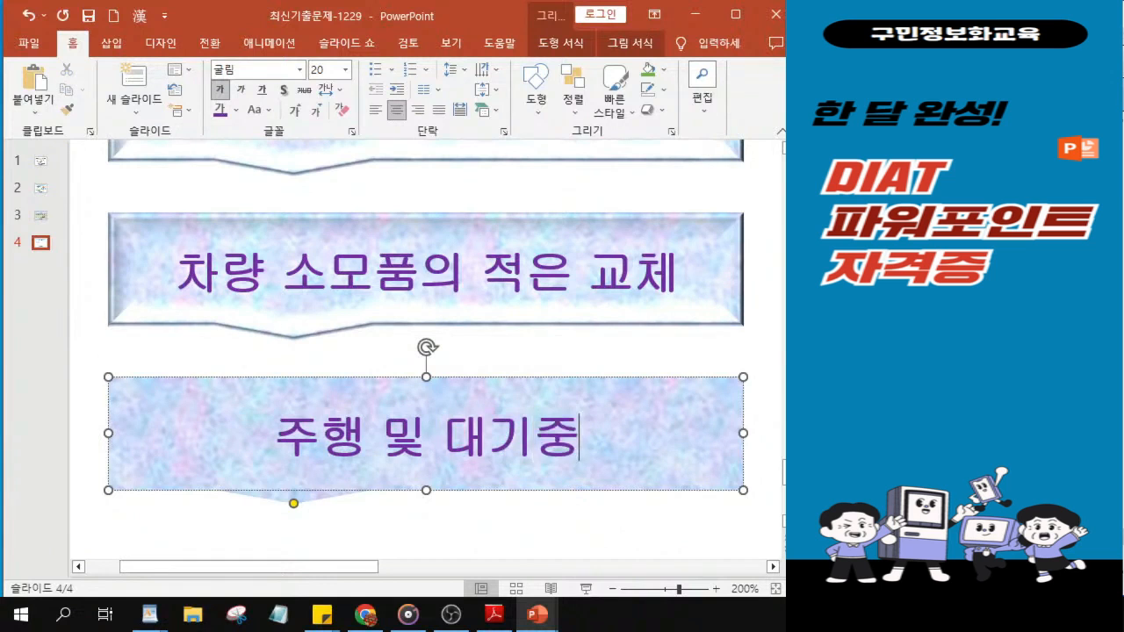
{"action": "key", "text": "End"}
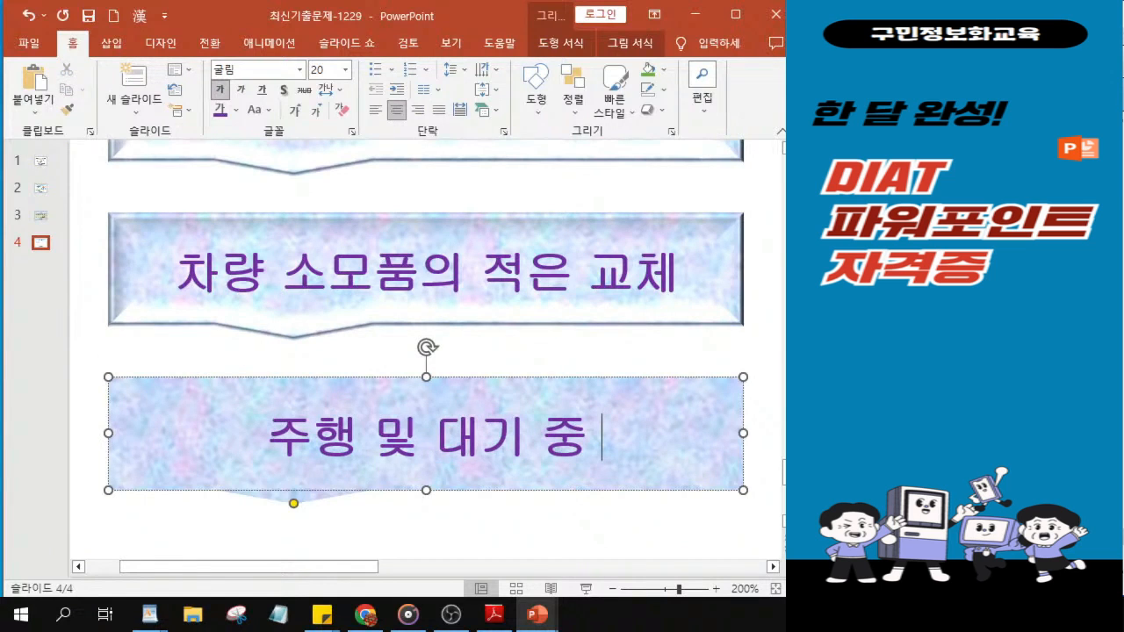
{"action": "type", "text": "소음 감ㅅ"}
{"action": "type", "text": "ㅗ"}
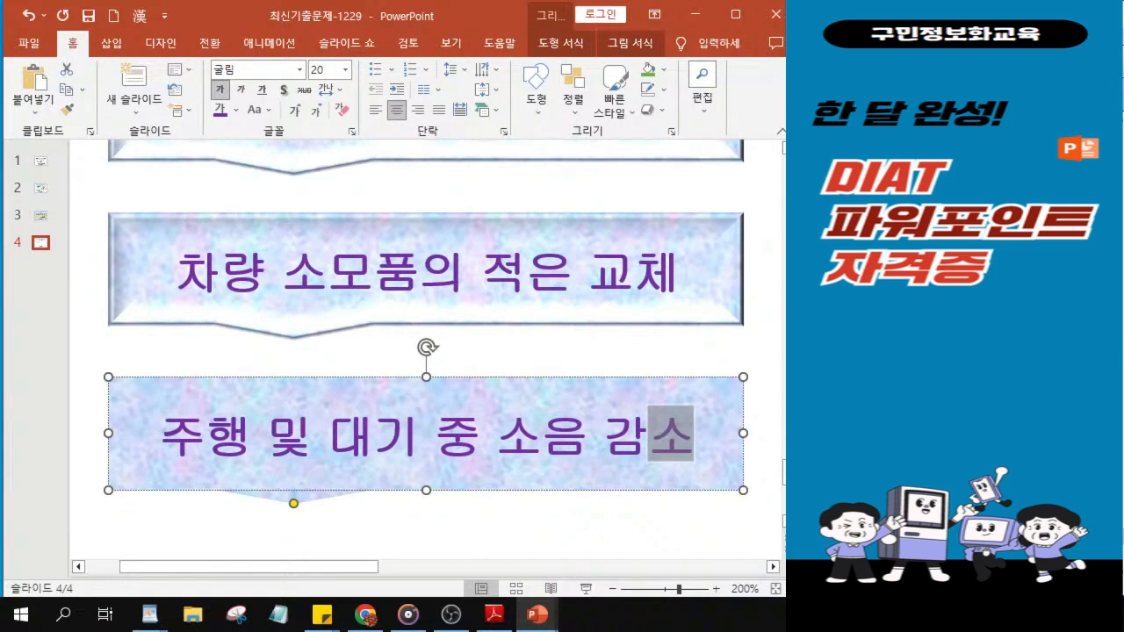
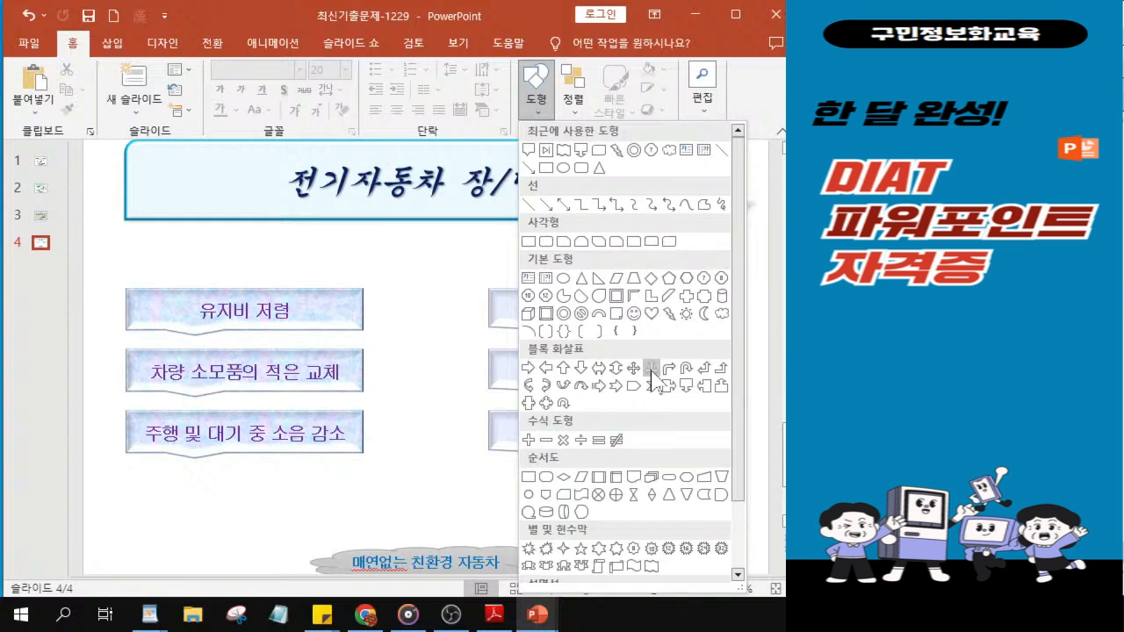
- Insert a left-right-up block arrow on slide 4, fitting it into the gap between the two callout columns
{"action": "left_click", "coordinate": [650, 369]}
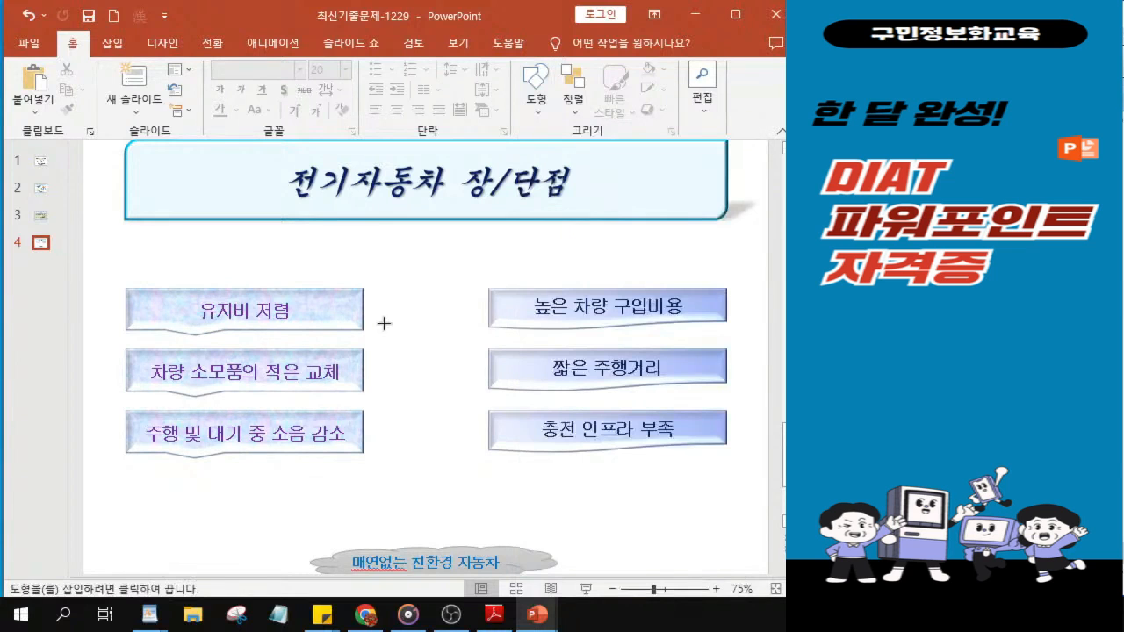
{"action": "left_click_drag", "start_coordinate": [381, 331], "coordinate": [482, 361]}
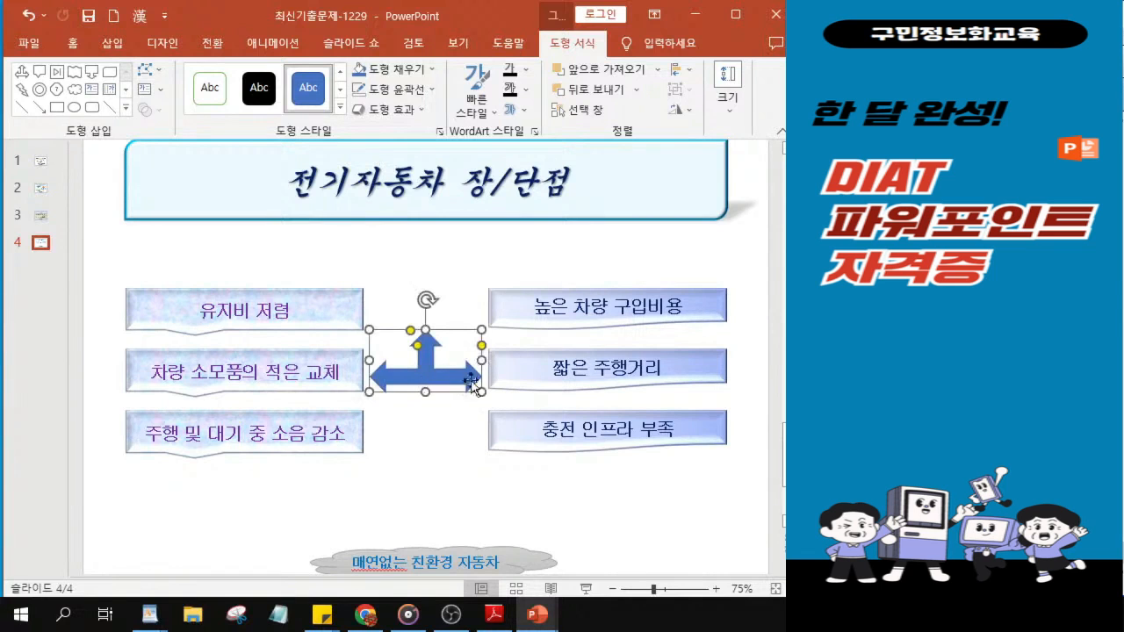
{"action": "left_click_drag", "start_coordinate": [434, 386], "coordinate": [436, 386]}
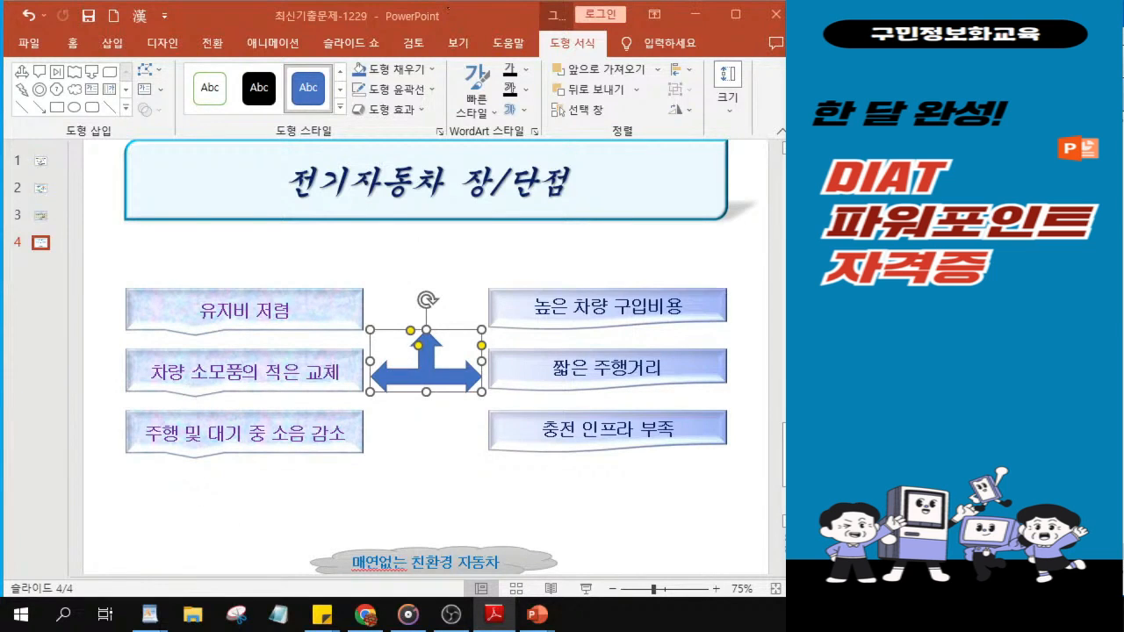
- Fill the three-headed arrow with the standard green
{"action": "left_click", "coordinate": [407, 384]}
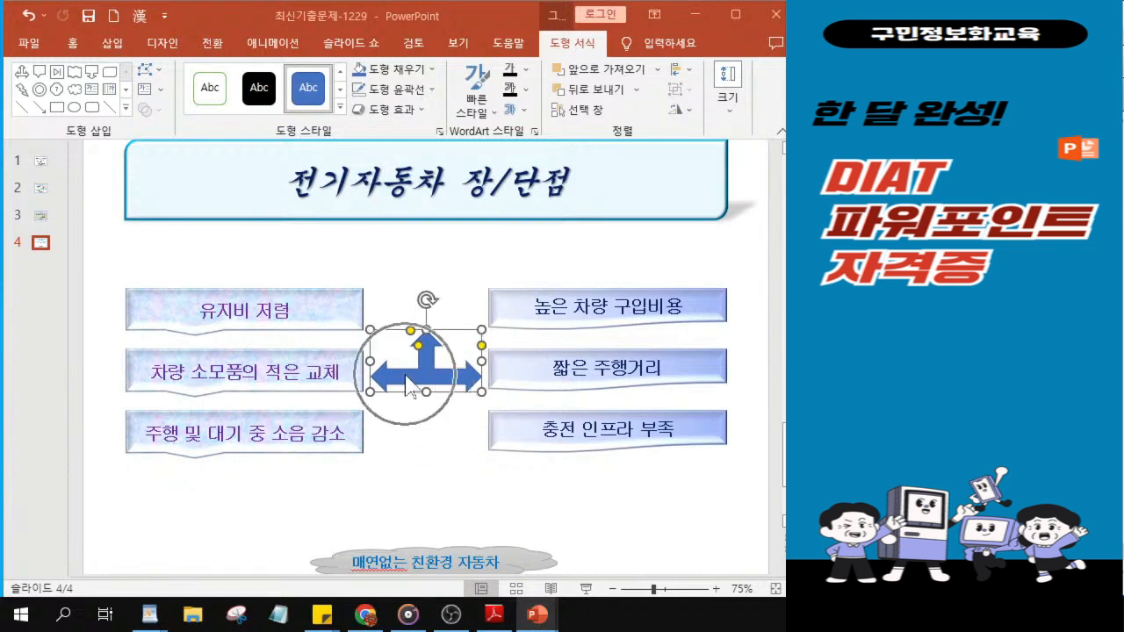
{"action": "left_click", "coordinate": [395, 70]}
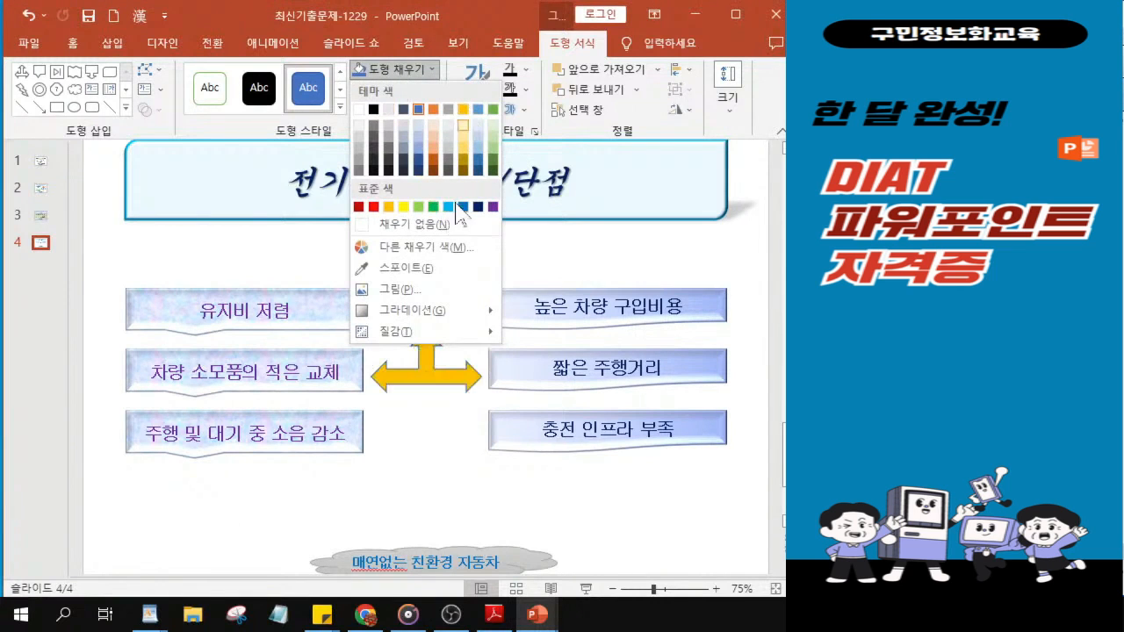
{"action": "key", "text": "ctrl"}
{"action": "key", "text": "ctrl"}
{"action": "key", "text": "ctrl"}
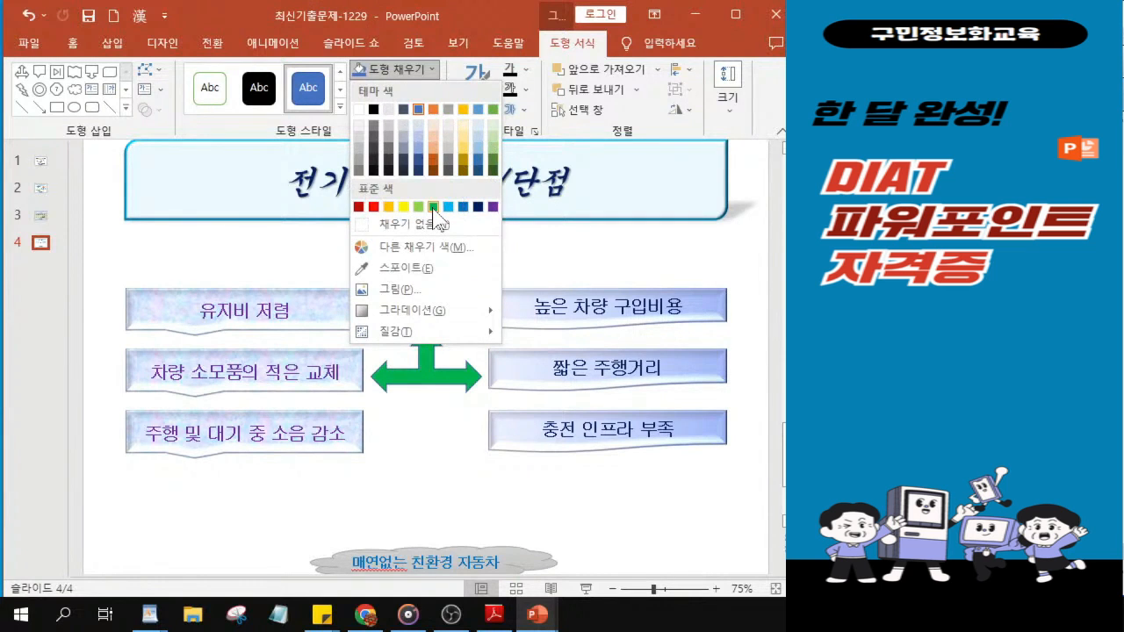
{"action": "left_click", "coordinate": [432, 207]}
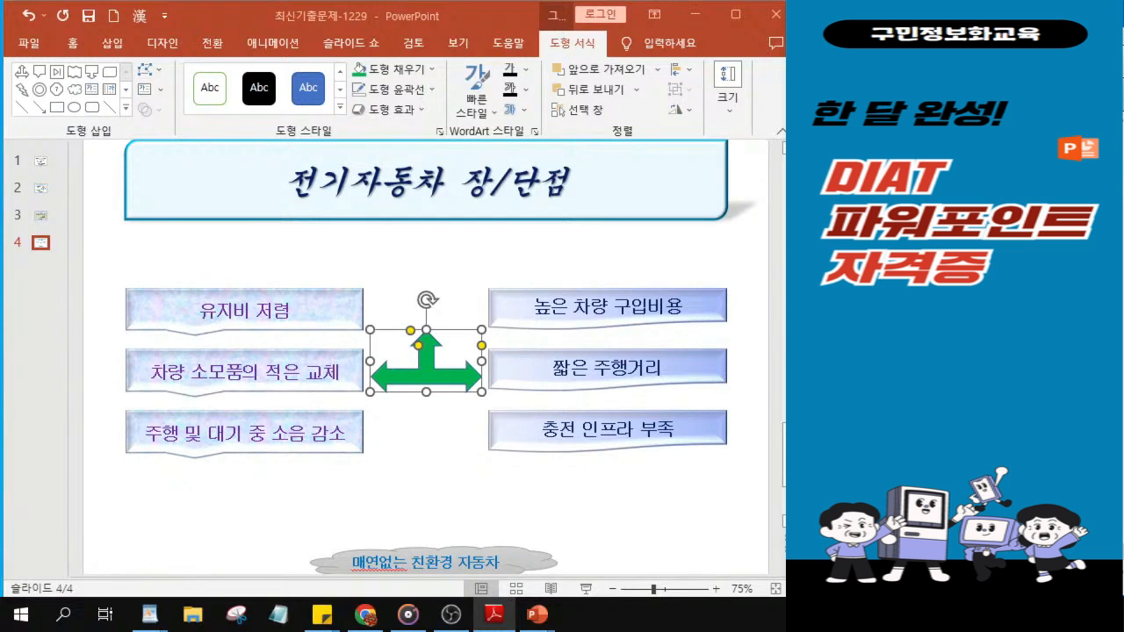
- Apply the second light gradient (밝은 그라데이션) of the last row to the green arrow and remove its outline
{"action": "left_click", "coordinate": [391, 70]}
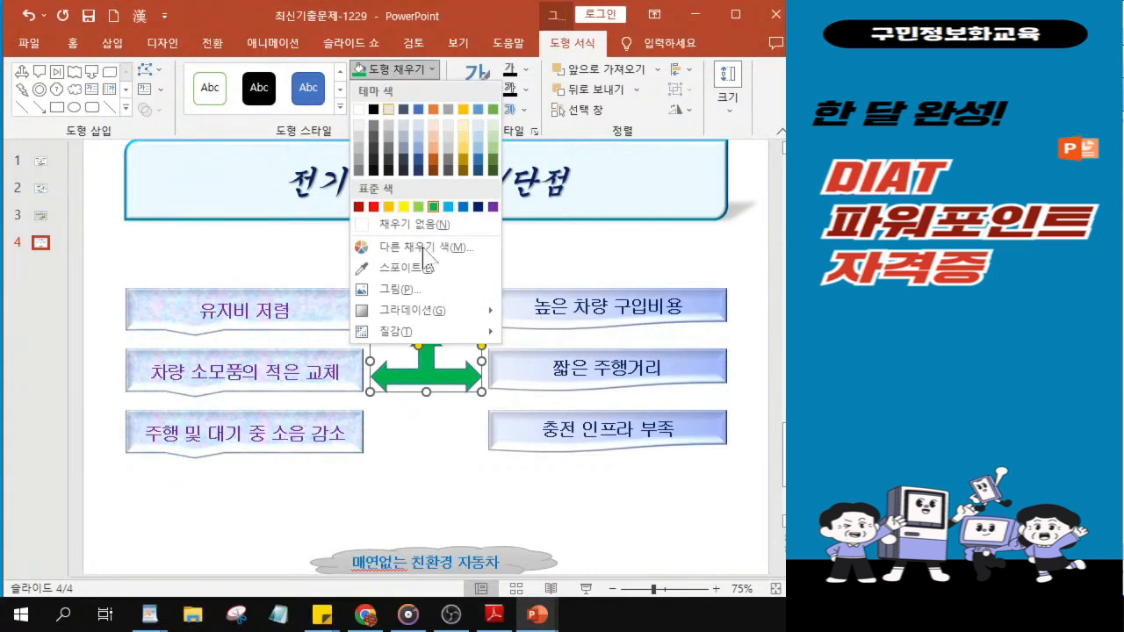
{"action": "mouse_move", "coordinate": [442, 315]}
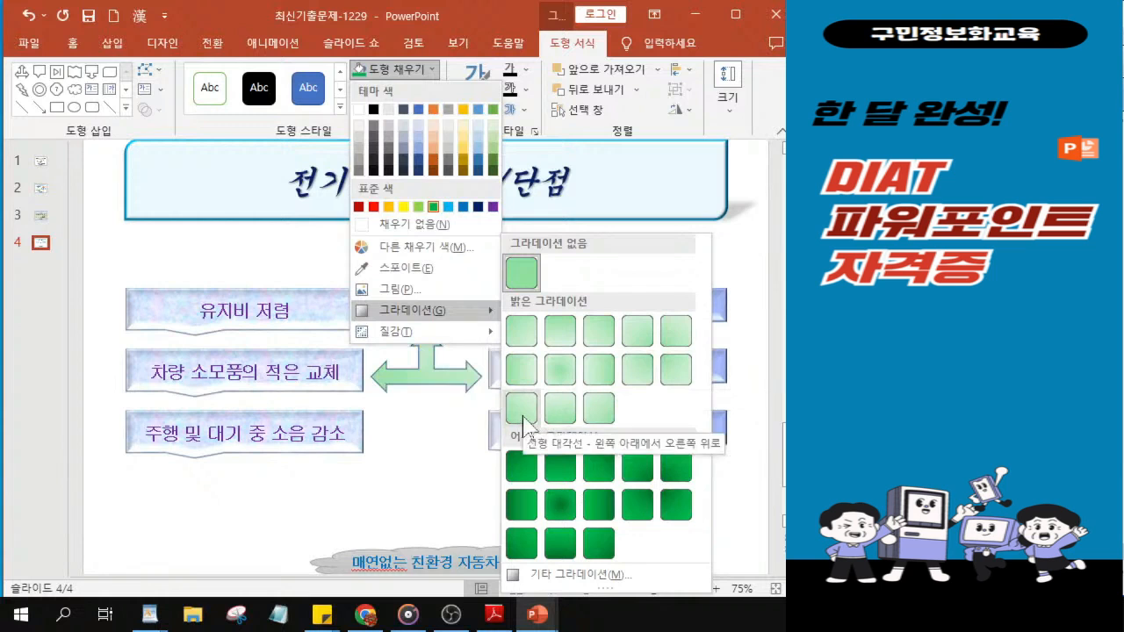
{"action": "left_click", "coordinate": [558, 413]}
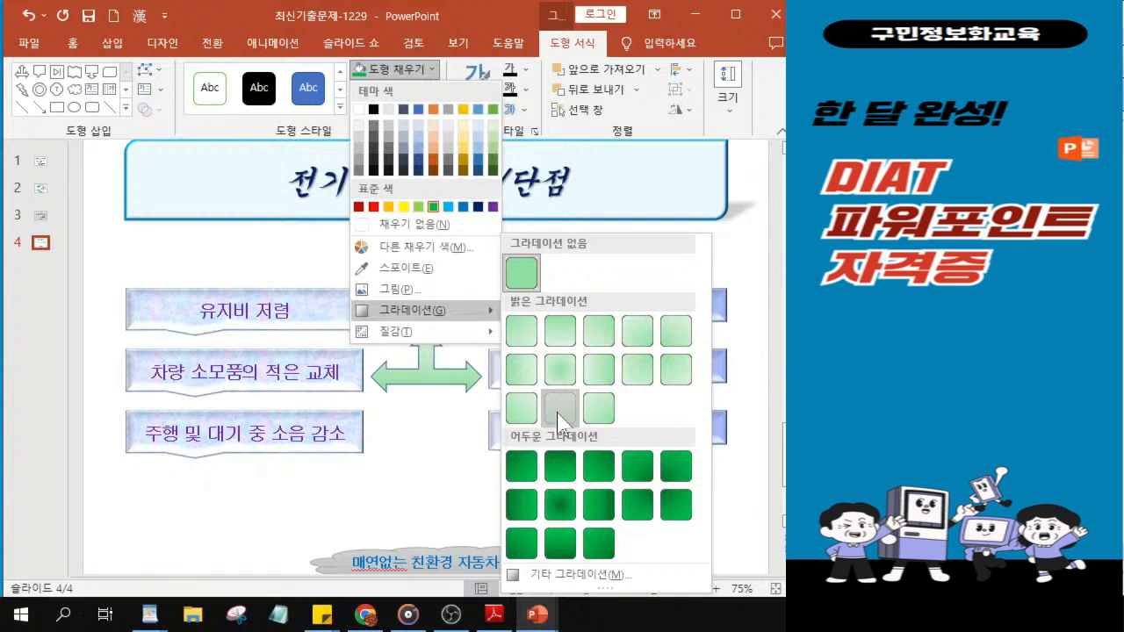
{"action": "left_click", "coordinate": [559, 412]}
{"action": "left_click", "coordinate": [392, 91]}
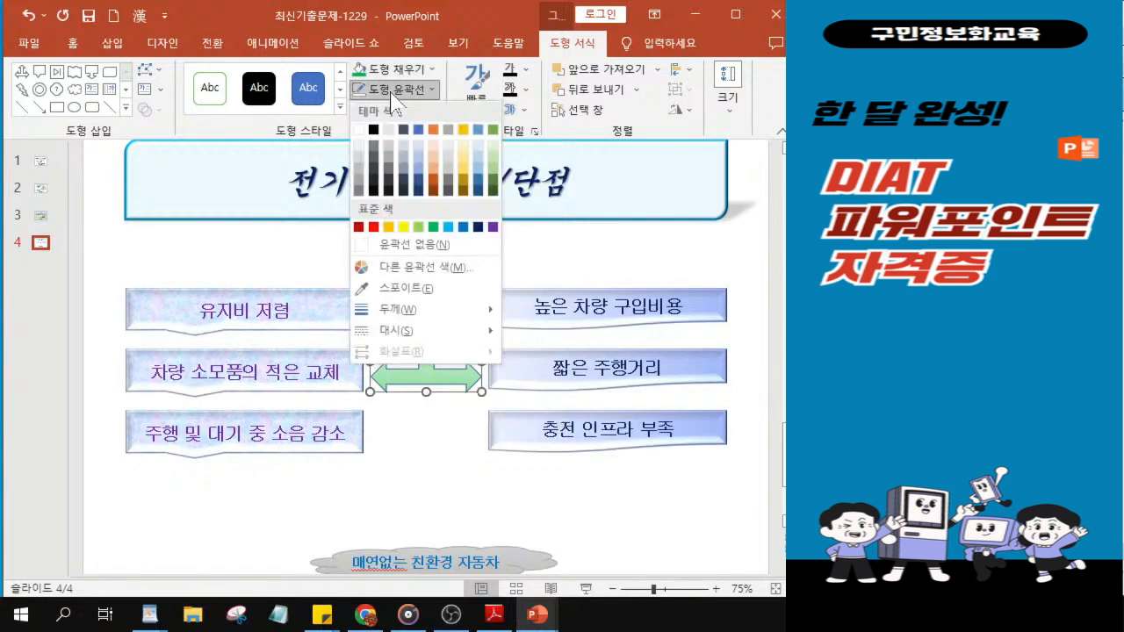
{"action": "left_click", "coordinate": [401, 251]}
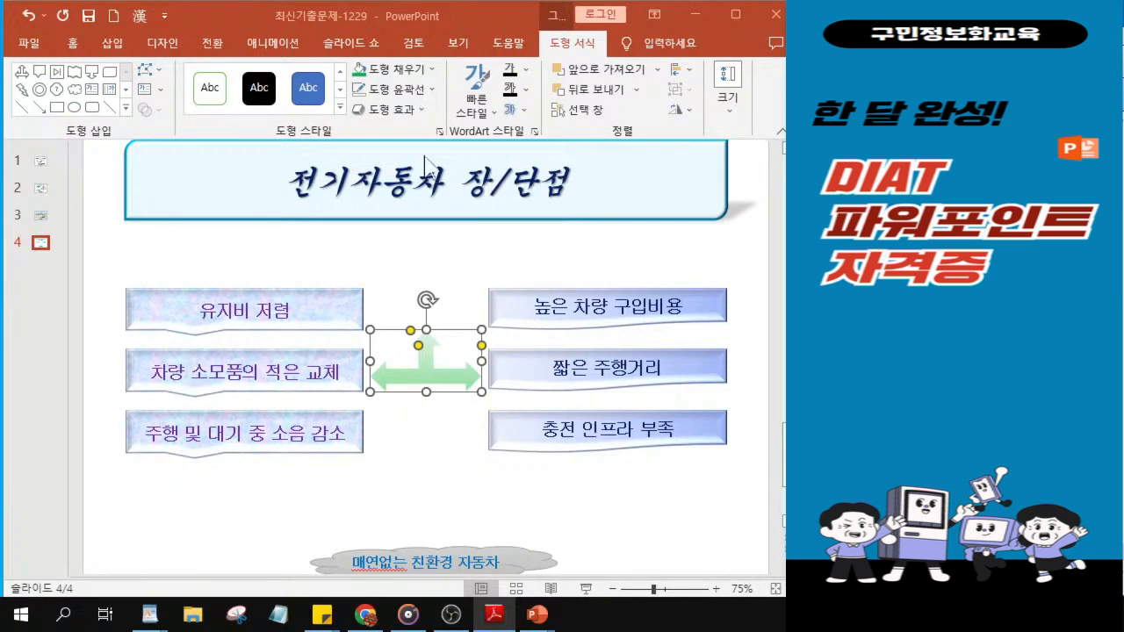
- Add the first reflection variation (반사 변형) to the three-headed arrow
{"action": "left_click", "coordinate": [387, 112]}
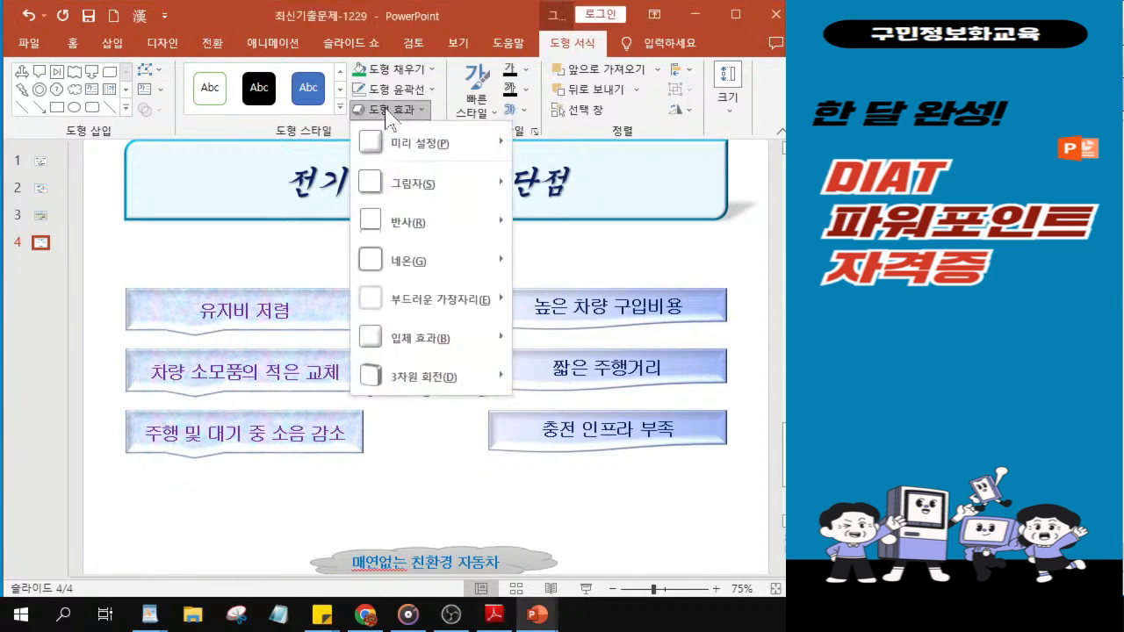
{"action": "mouse_move", "coordinate": [412, 242]}
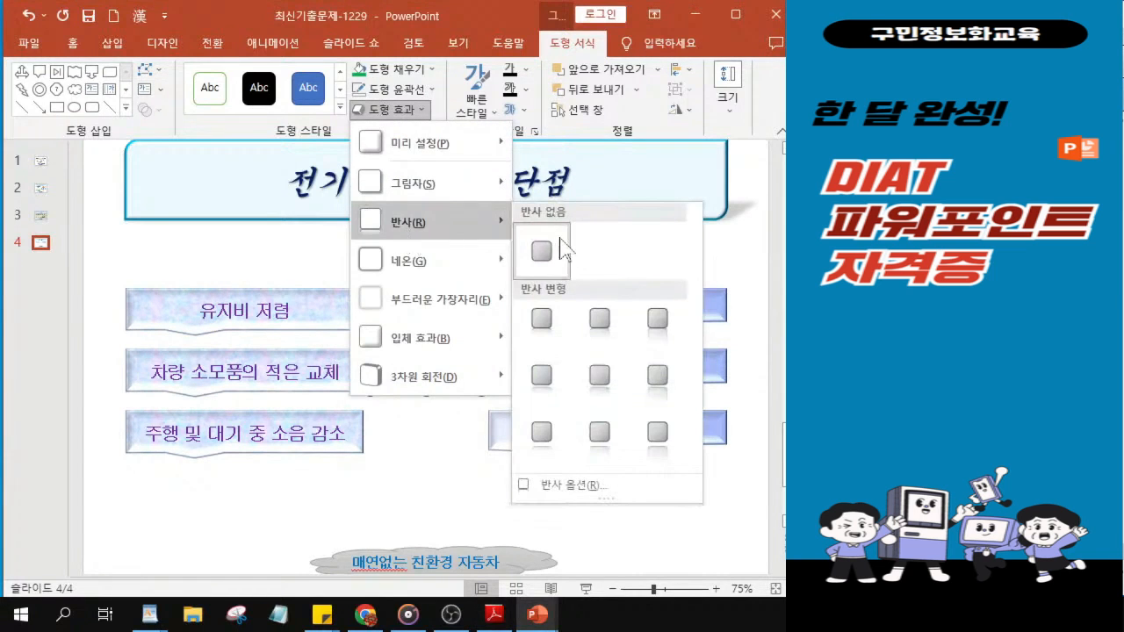
{"action": "left_click", "coordinate": [543, 322]}
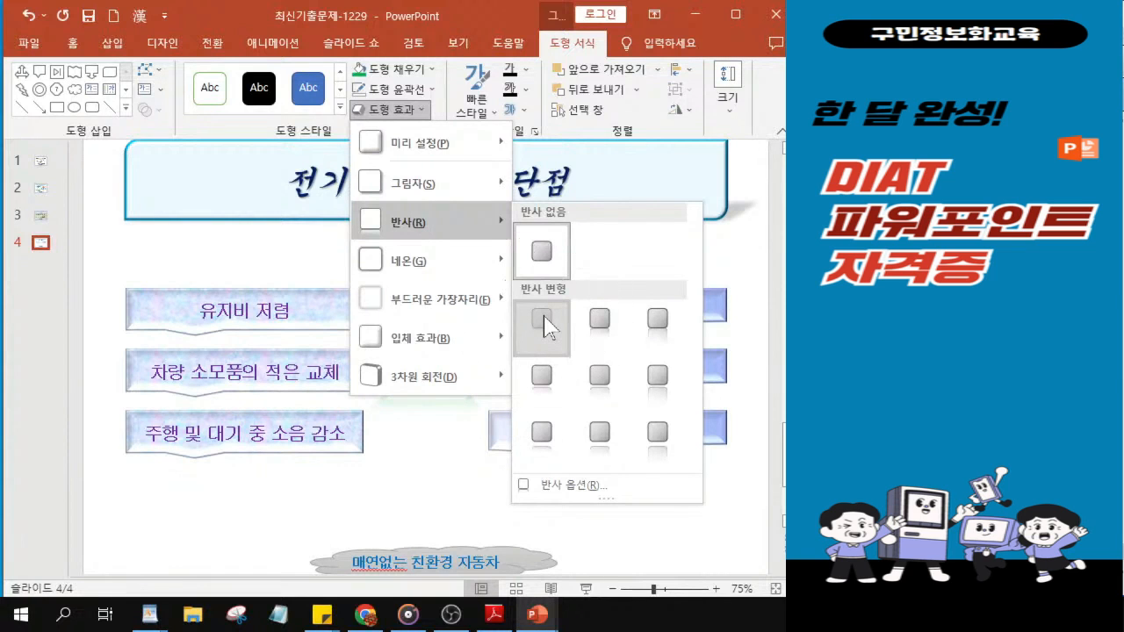
{"action": "left_click", "coordinate": [541, 322]}
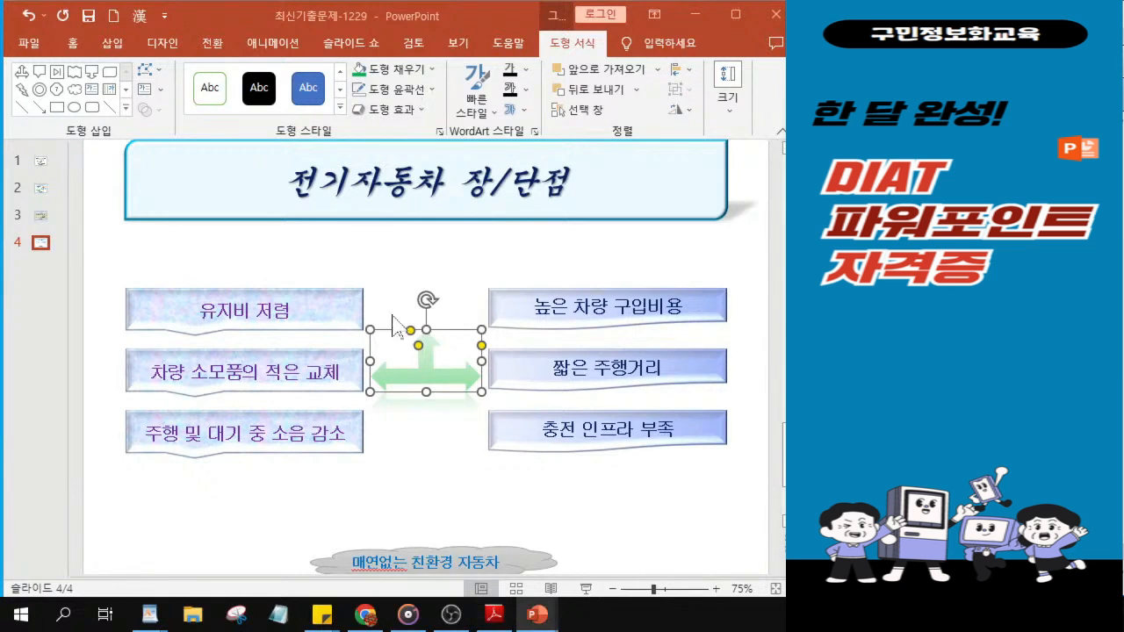
- Insert a plaque shape below the three-headed arrow on slide 4, about as wide as the arrow and nearly square
{"action": "left_click", "coordinate": [586, 53]}
{"action": "left_click", "coordinate": [127, 109]}
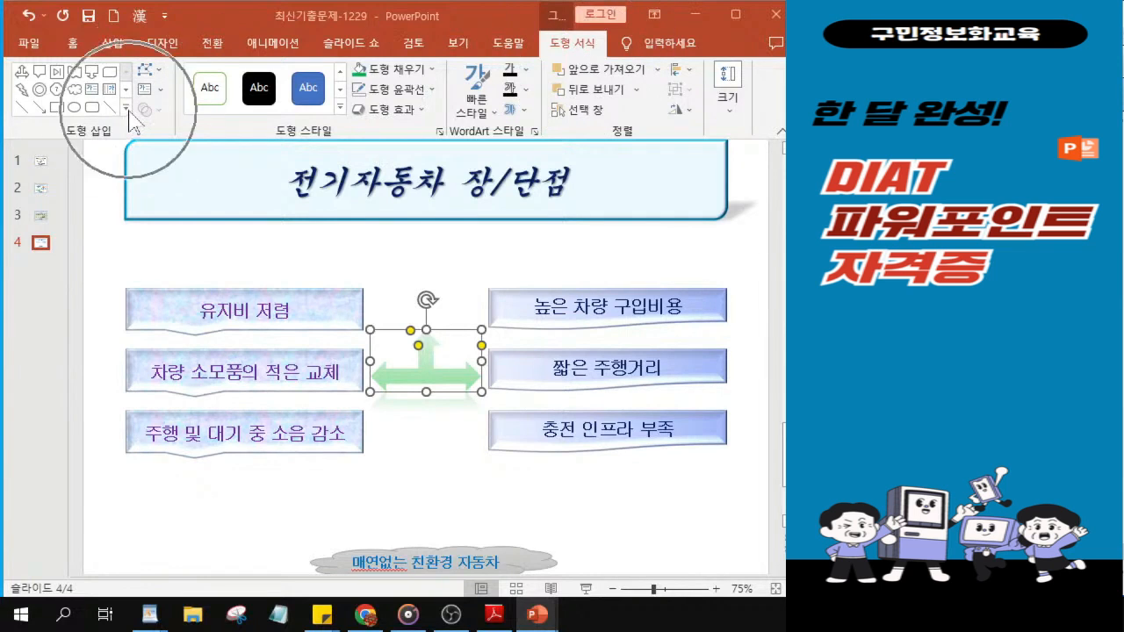
{"action": "left_click", "coordinate": [128, 110]}
{"action": "left_click", "coordinate": [126, 109]}
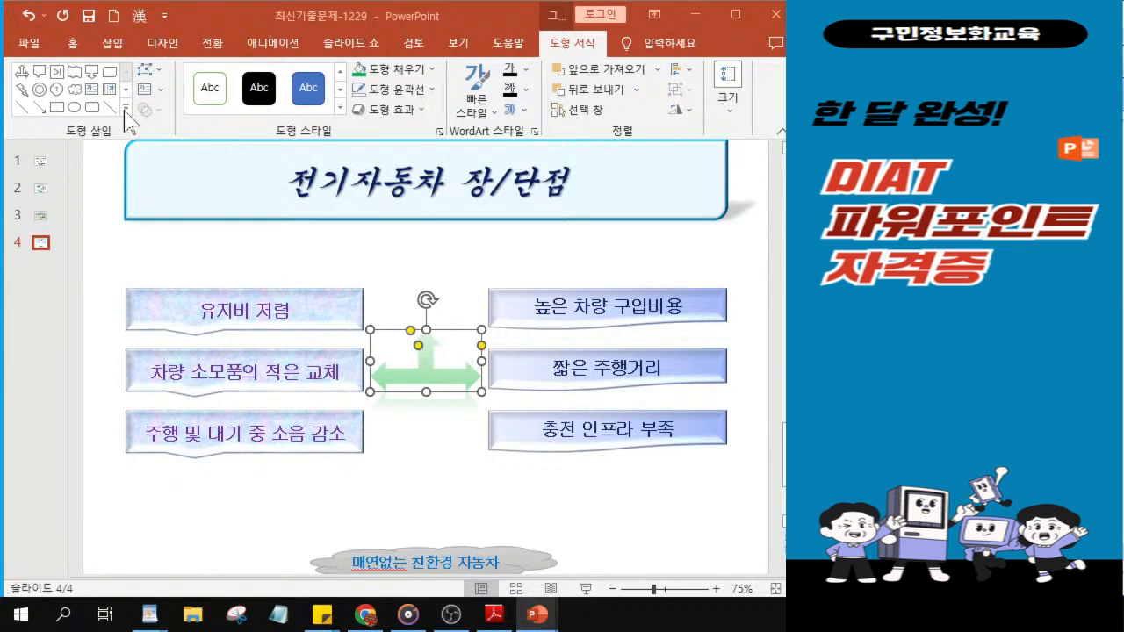
{"action": "left_click", "coordinate": [126, 109]}
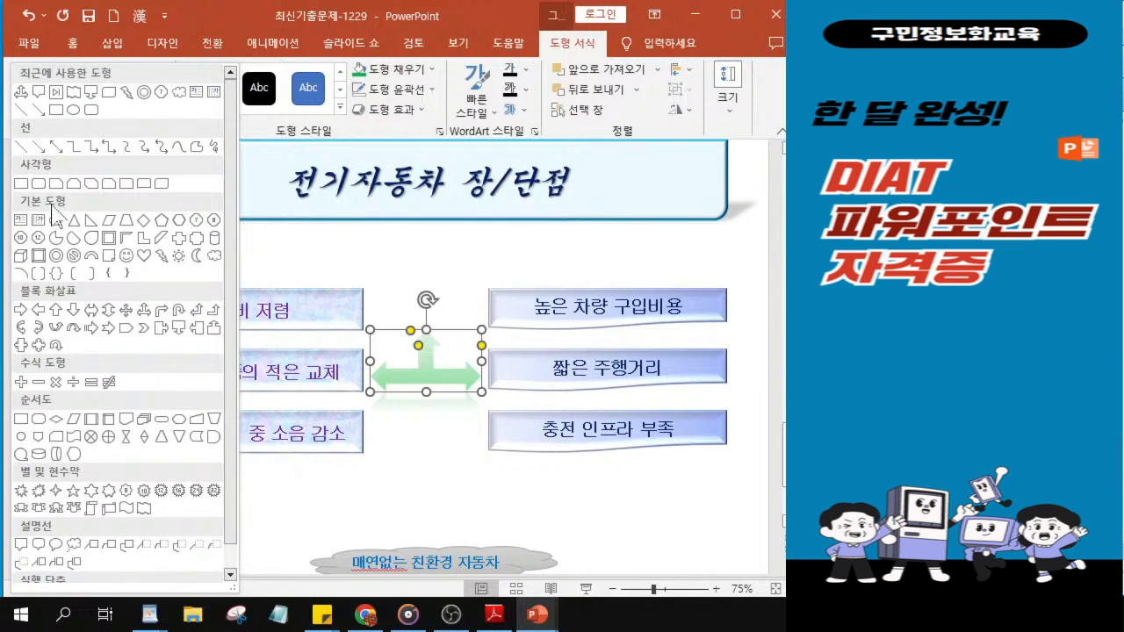
{"action": "left_click", "coordinate": [196, 239]}
{"action": "key", "text": "ctrl"}
{"action": "key", "text": "ctrl"}
{"action": "key", "text": "ctrl"}
{"action": "key", "text": "ctrl"}
{"action": "key", "text": "ctrl"}
{"action": "key", "text": "ctrl"}
{"action": "left_click", "coordinate": [196, 237]}
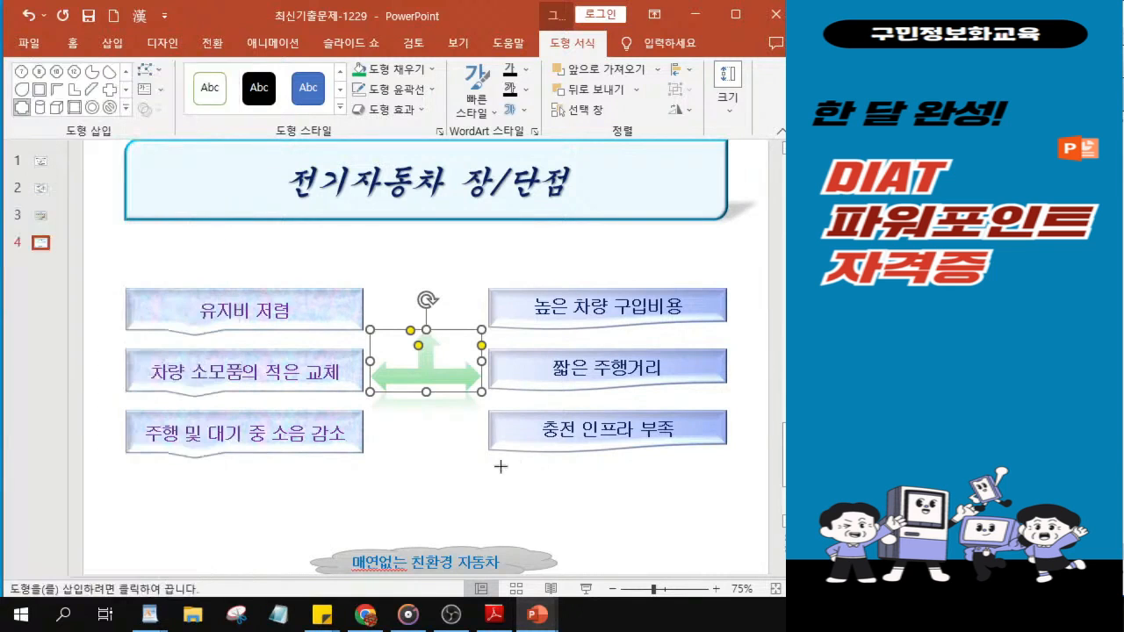
{"action": "key", "text": "ctrl"}
{"action": "key", "text": "ctrl"}
{"action": "key", "text": "ctrl"}
{"action": "key", "text": "ctrl"}
{"action": "left_click_drag", "start_coordinate": [371, 432], "coordinate": [481, 540]}
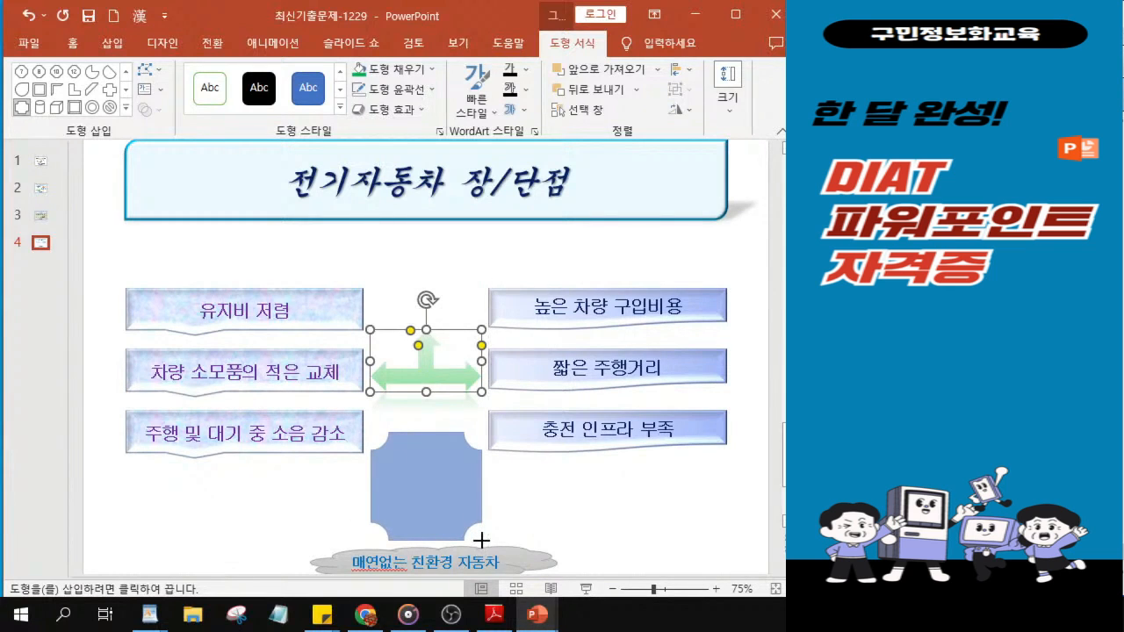
{"action": "left_click_drag", "start_coordinate": [481, 540], "coordinate": [482, 540]}
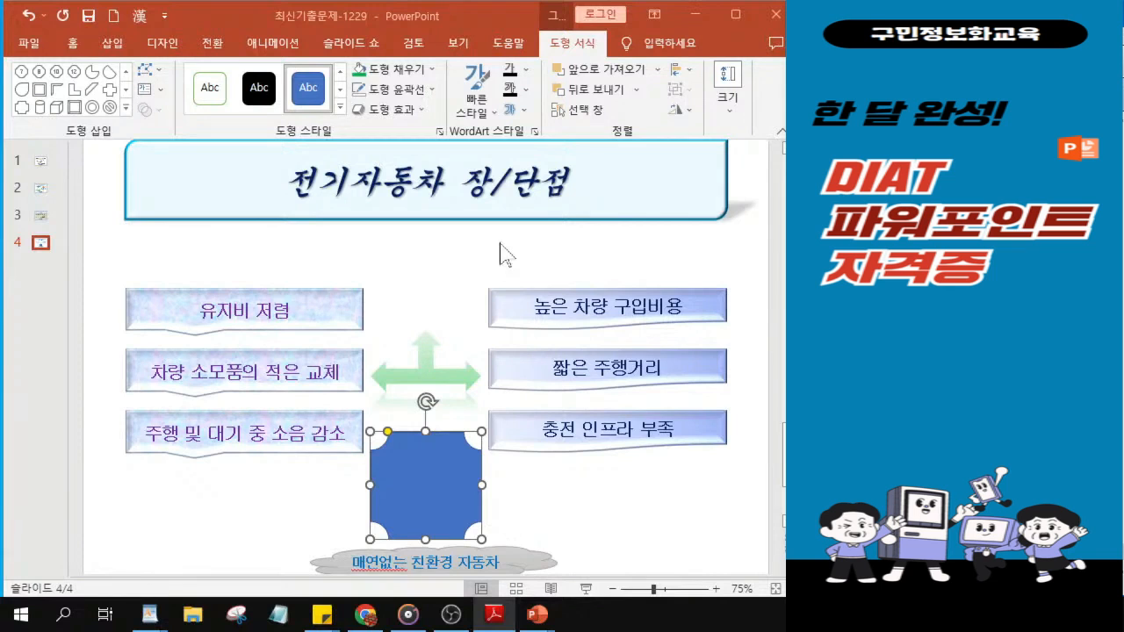
- Fill the plaque shape with the picture file 그림3 from the exam folder
{"action": "left_click", "coordinate": [423, 74]}
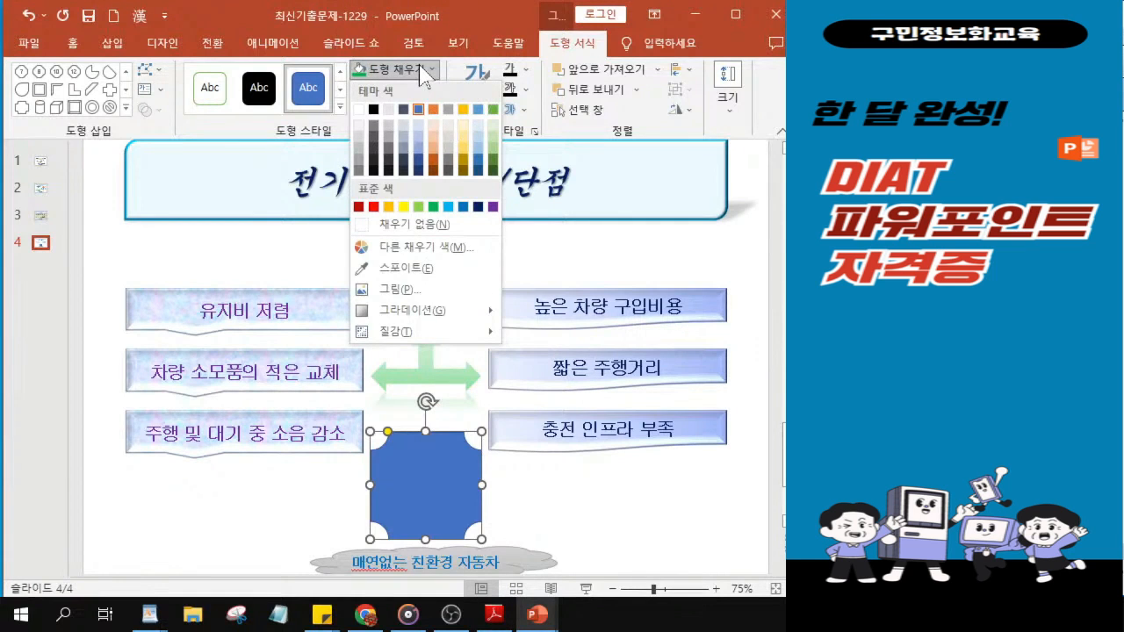
{"action": "left_click", "coordinate": [392, 298]}
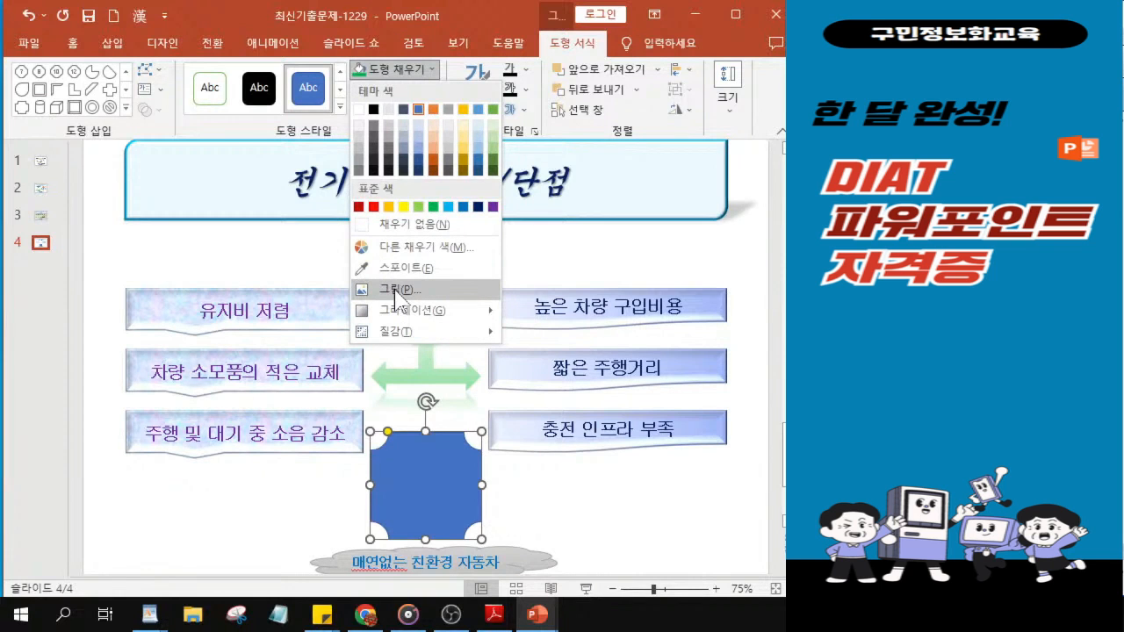
{"action": "left_click", "coordinate": [397, 291]}
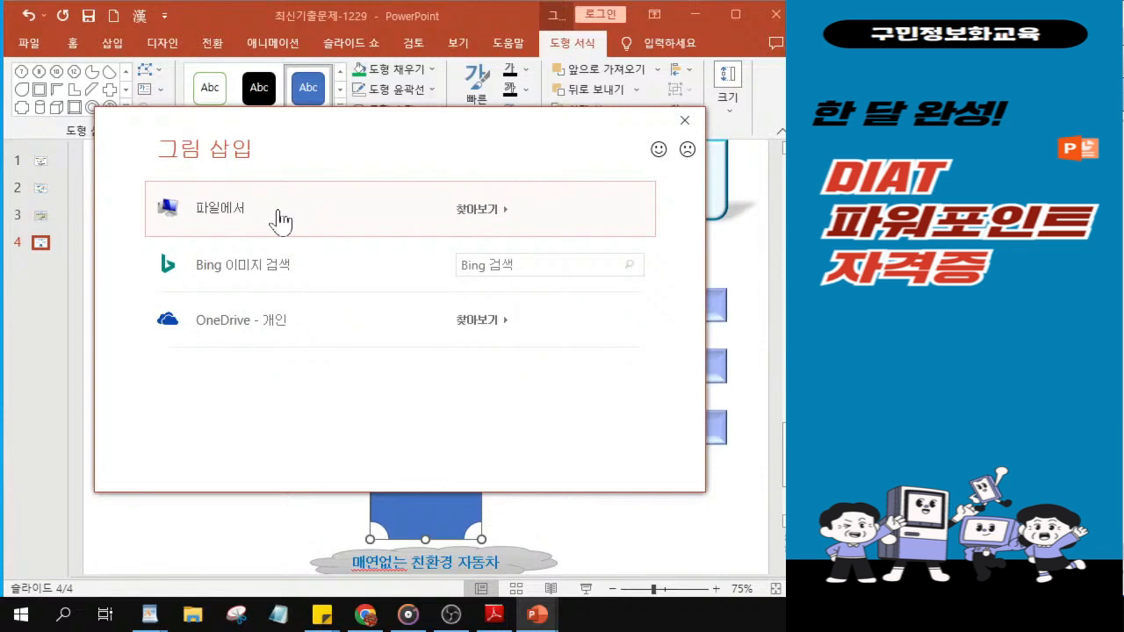
{"action": "left_click", "coordinate": [281, 221]}
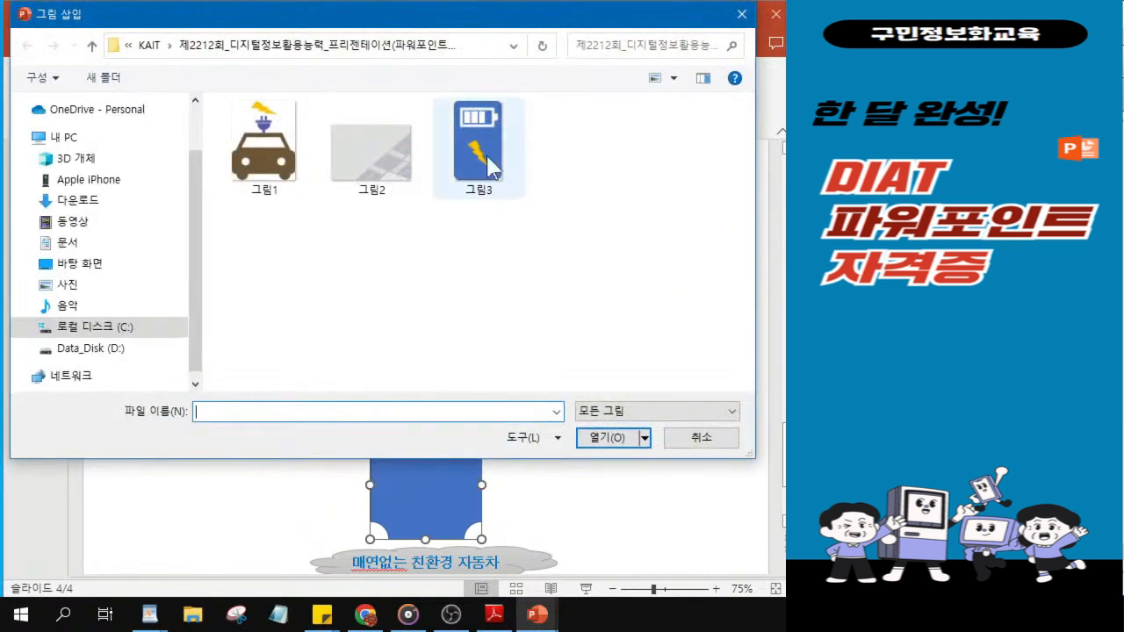
{"action": "left_click", "coordinate": [488, 167]}
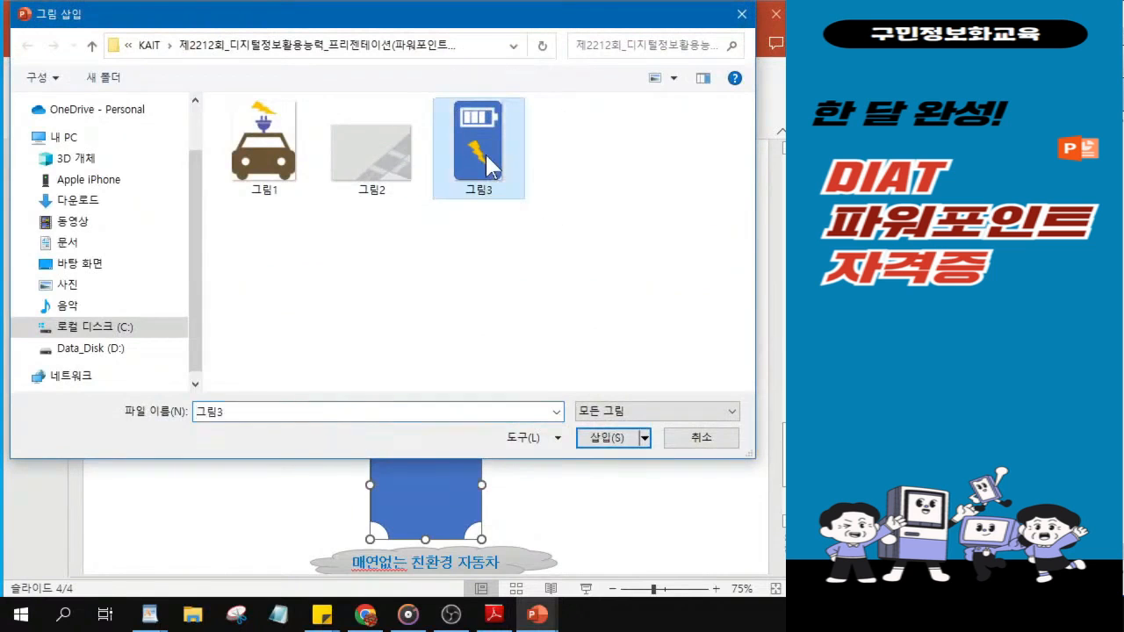
{"action": "left_click", "coordinate": [603, 446]}
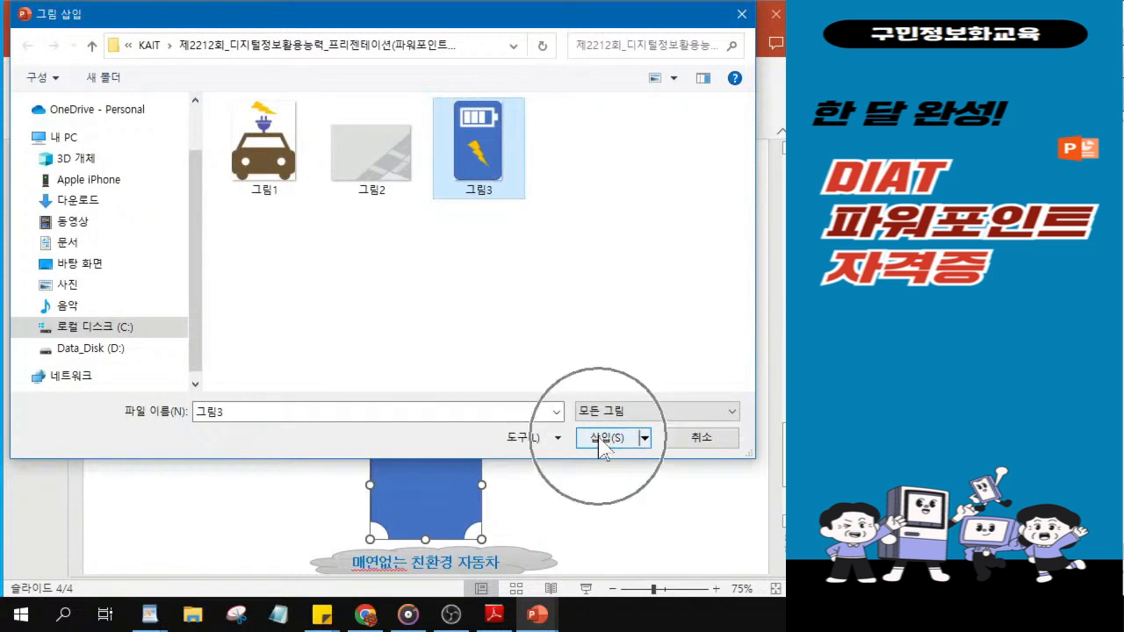
{"action": "left_click", "coordinate": [603, 446]}
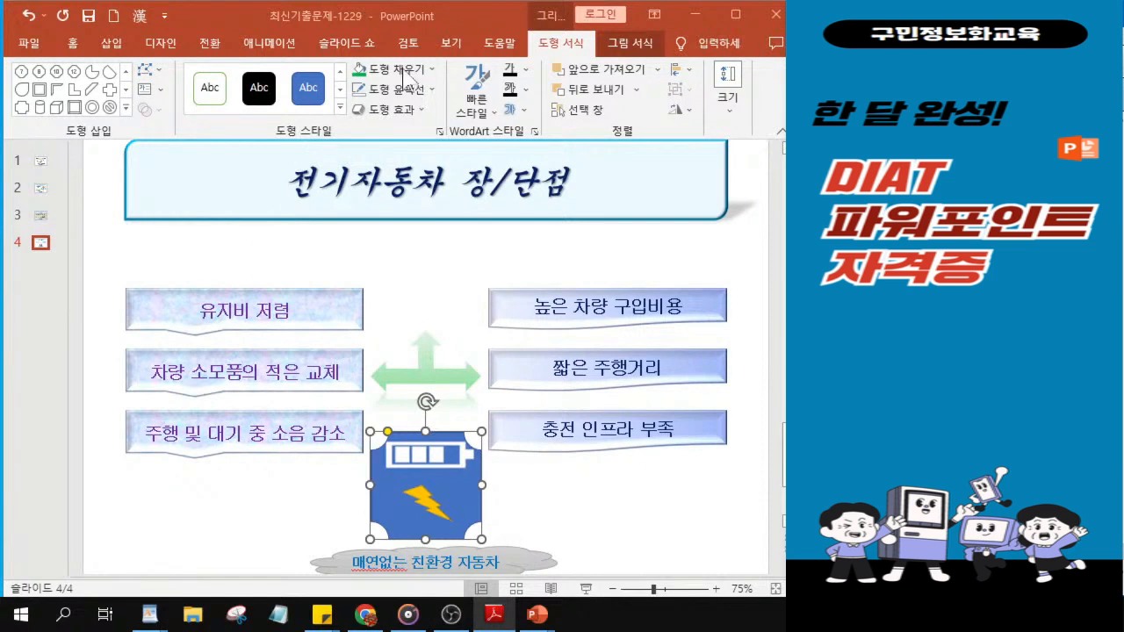
- Give the battery picture shape a standard yellow outline with a width of 2 pt
{"action": "left_click", "coordinate": [403, 91]}
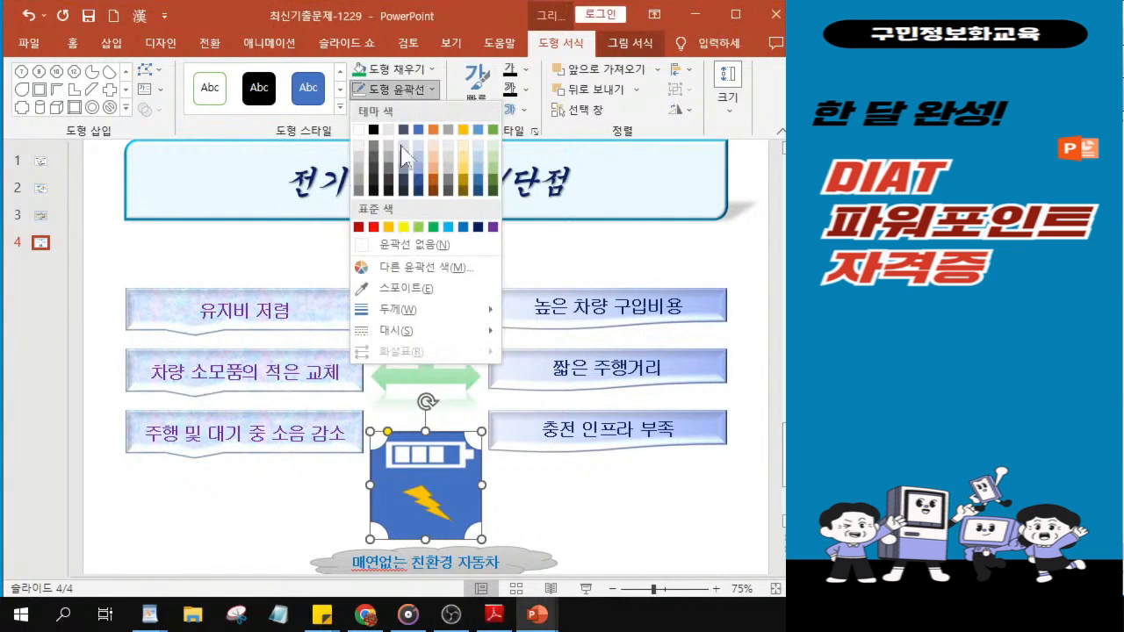
{"action": "left_click", "coordinate": [403, 227]}
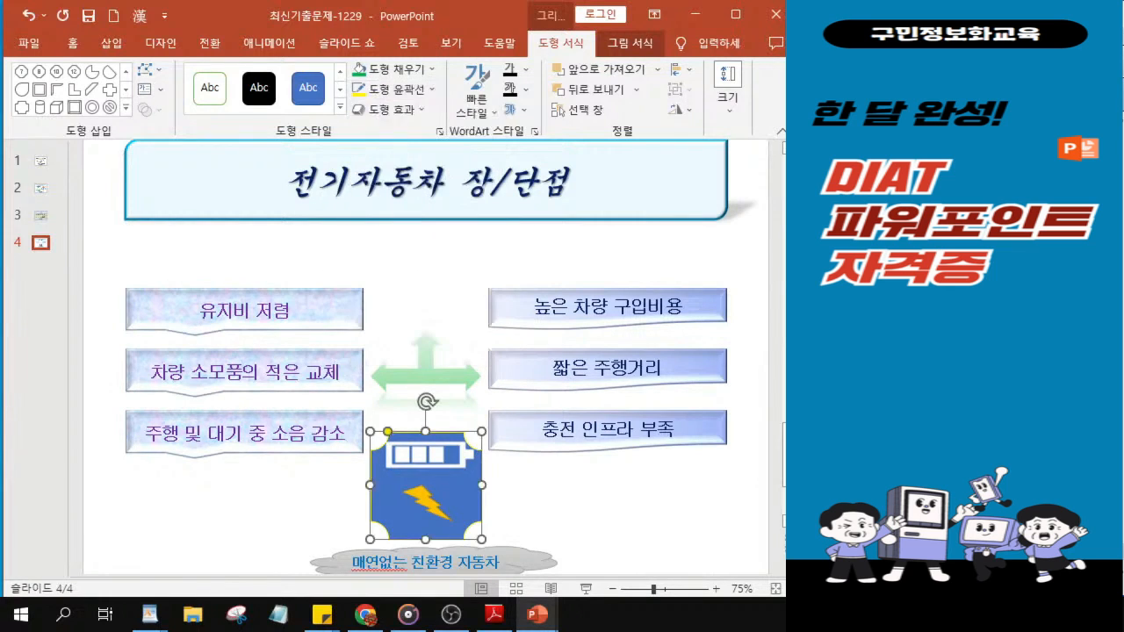
{"action": "left_click", "coordinate": [401, 93]}
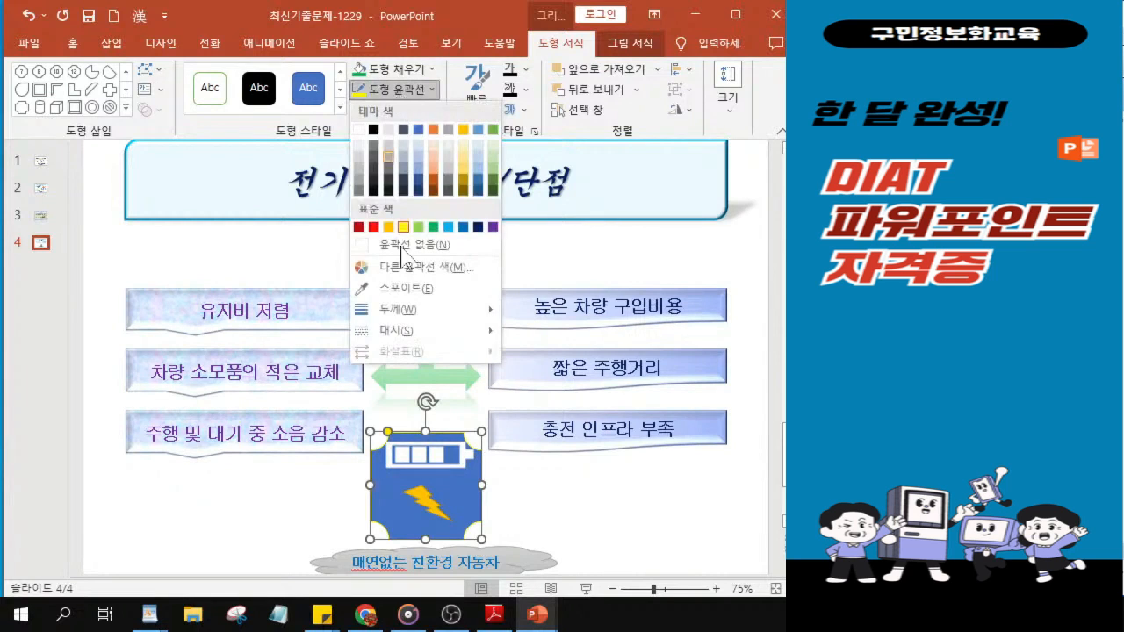
{"action": "mouse_move", "coordinate": [434, 316]}
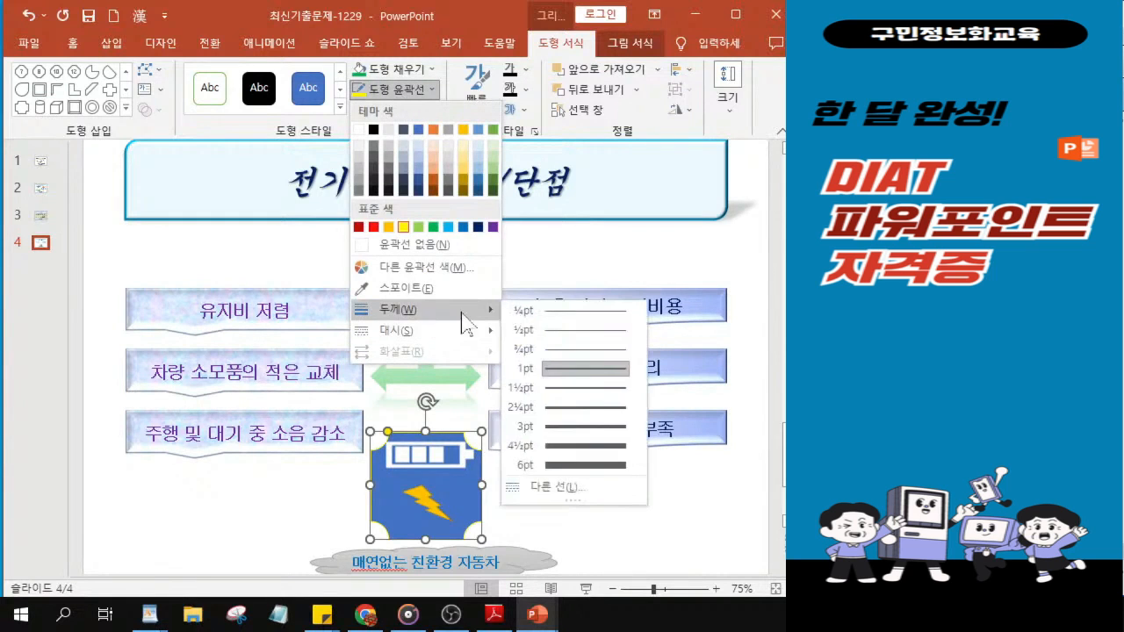
{"action": "left_click", "coordinate": [563, 490]}
{"action": "left_click", "coordinate": [704, 415]}
{"action": "key", "text": "Delete"}
{"action": "type", "text": "2"}
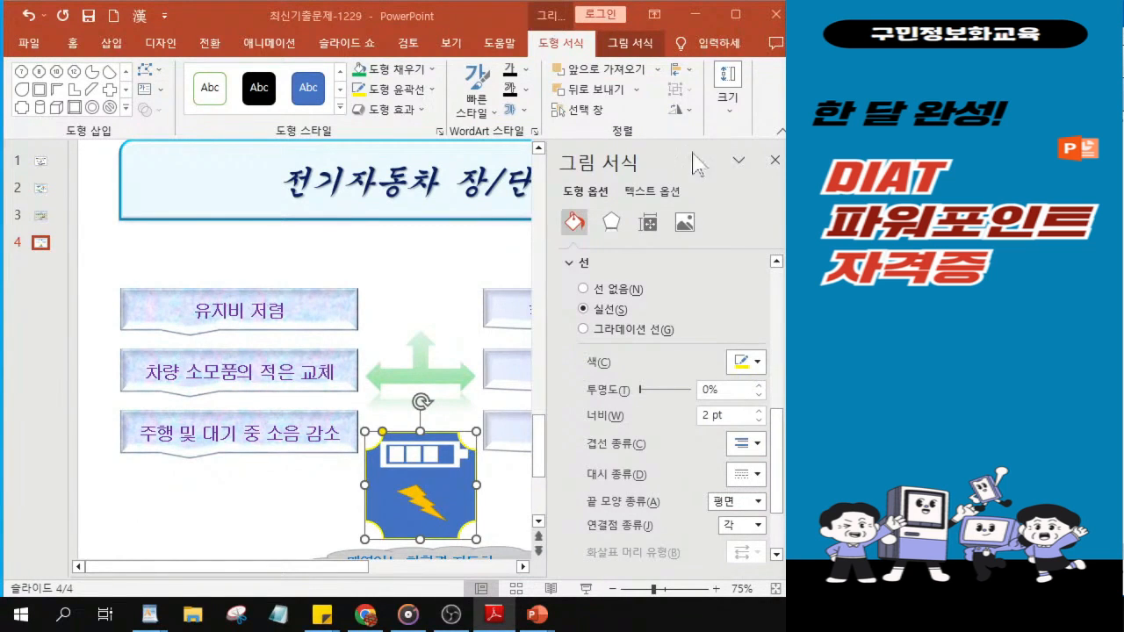
- Add the outer shadow preset that is offset straight downward to the battery picture shape
{"action": "left_click", "coordinate": [612, 226]}
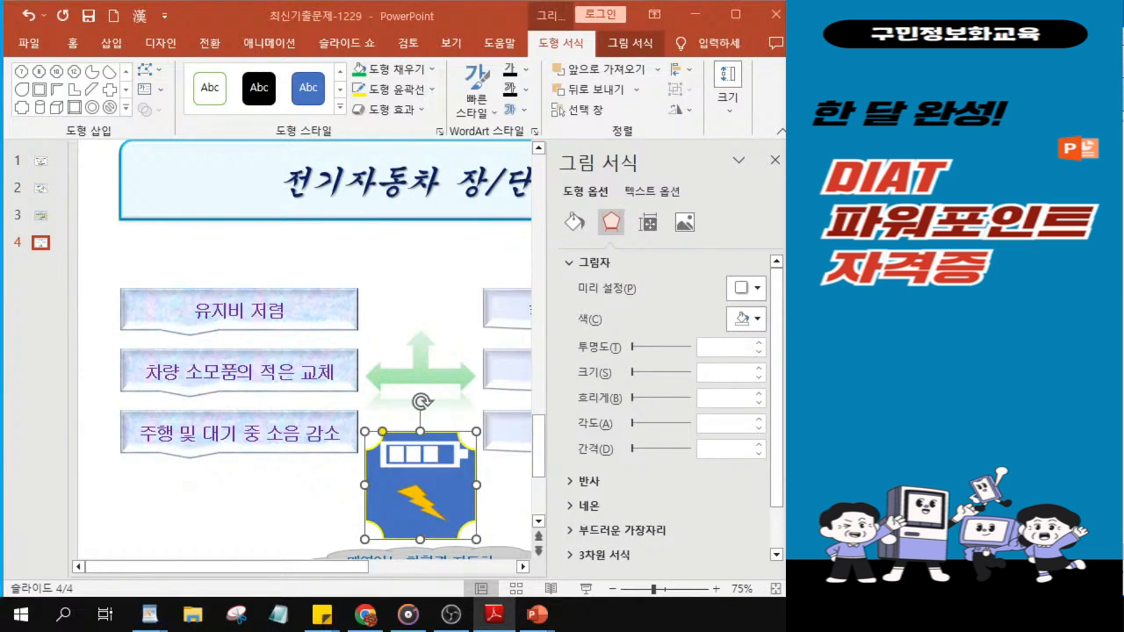
{"action": "left_click", "coordinate": [742, 289]}
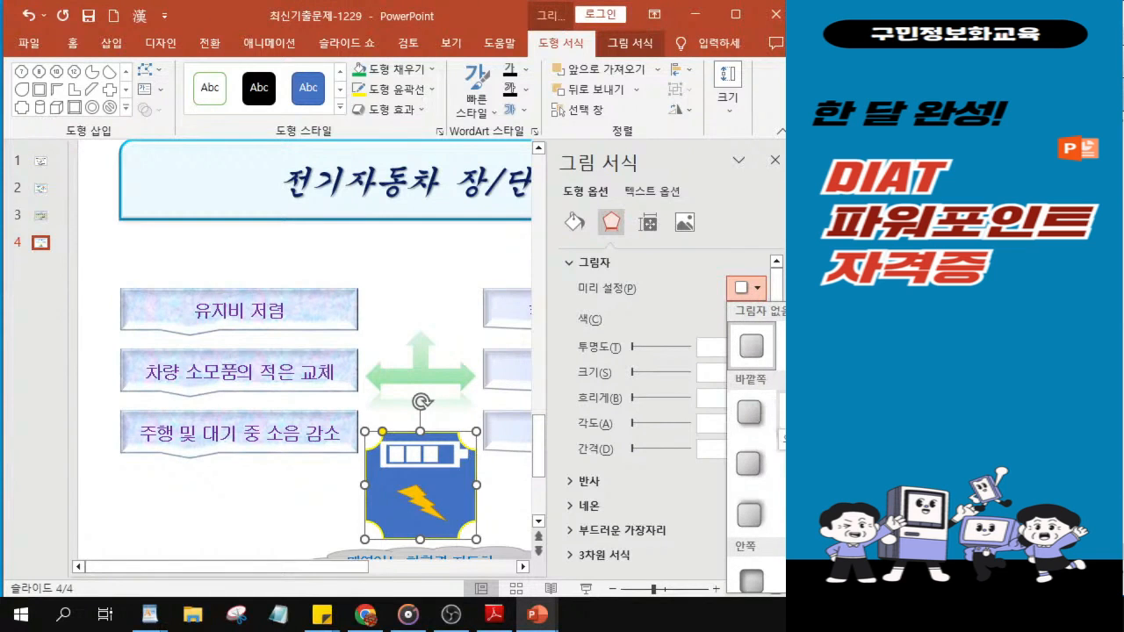
{"action": "left_click", "coordinate": [777, 412]}
{"action": "left_click", "coordinate": [779, 413]}
{"action": "left_click", "coordinate": [779, 413]}
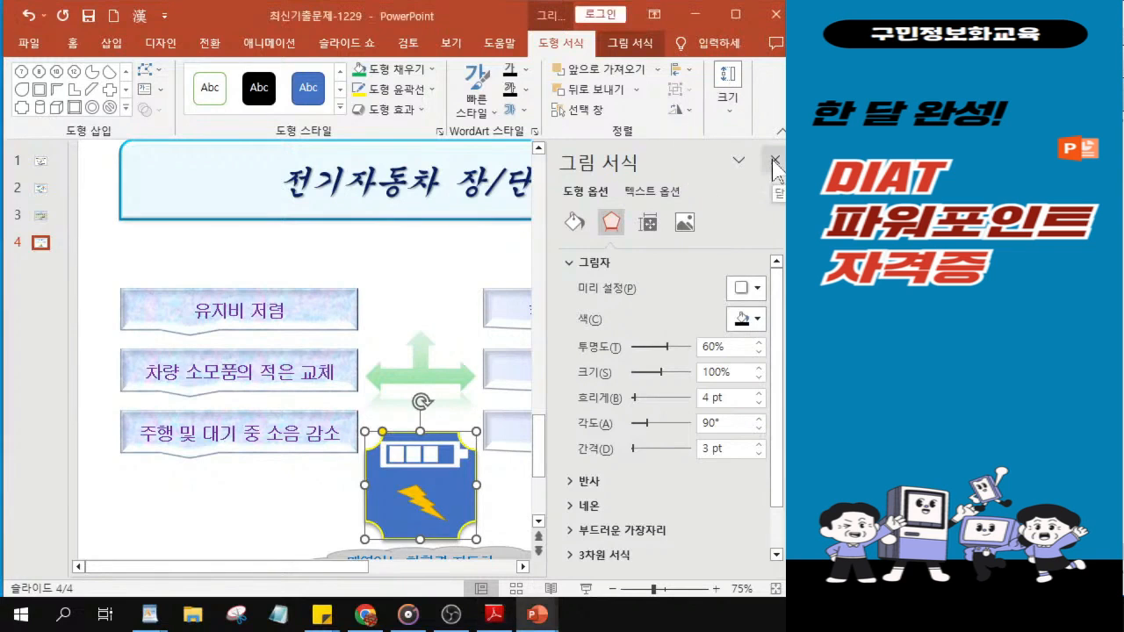
{"action": "left_click", "coordinate": [774, 161]}
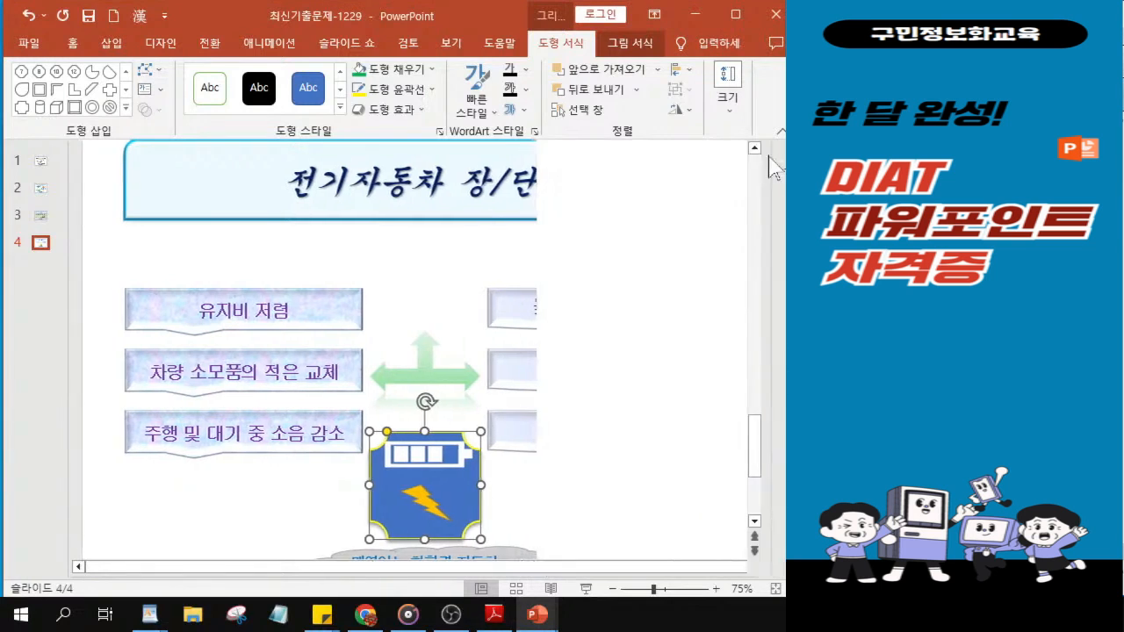
- Insert a WordArt object on slide 4 in the orange third style of the first row
{"action": "left_click", "coordinate": [109, 44]}
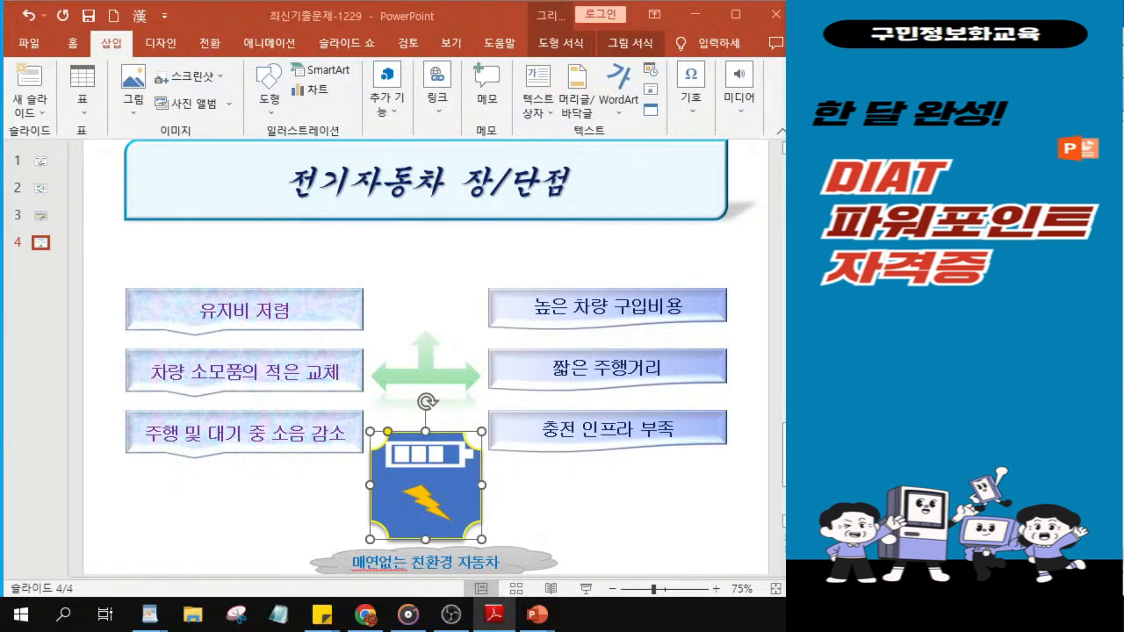
{"action": "left_click", "coordinate": [615, 119]}
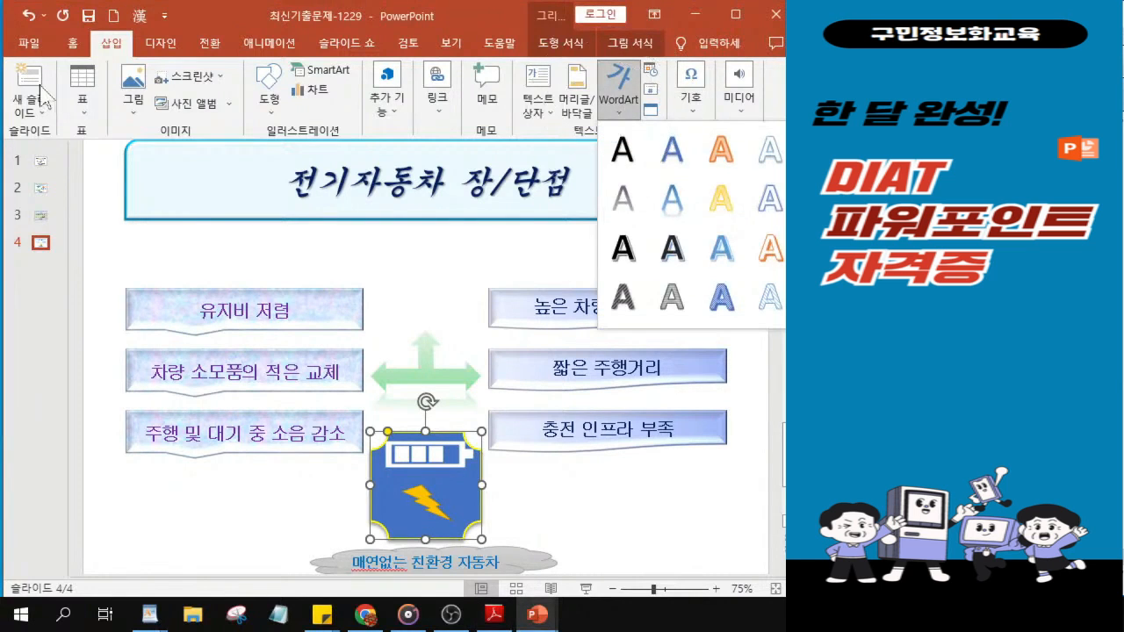
{"action": "left_click", "coordinate": [619, 114]}
{"action": "left_click", "coordinate": [624, 119]}
{"action": "left_click", "coordinate": [728, 158]}
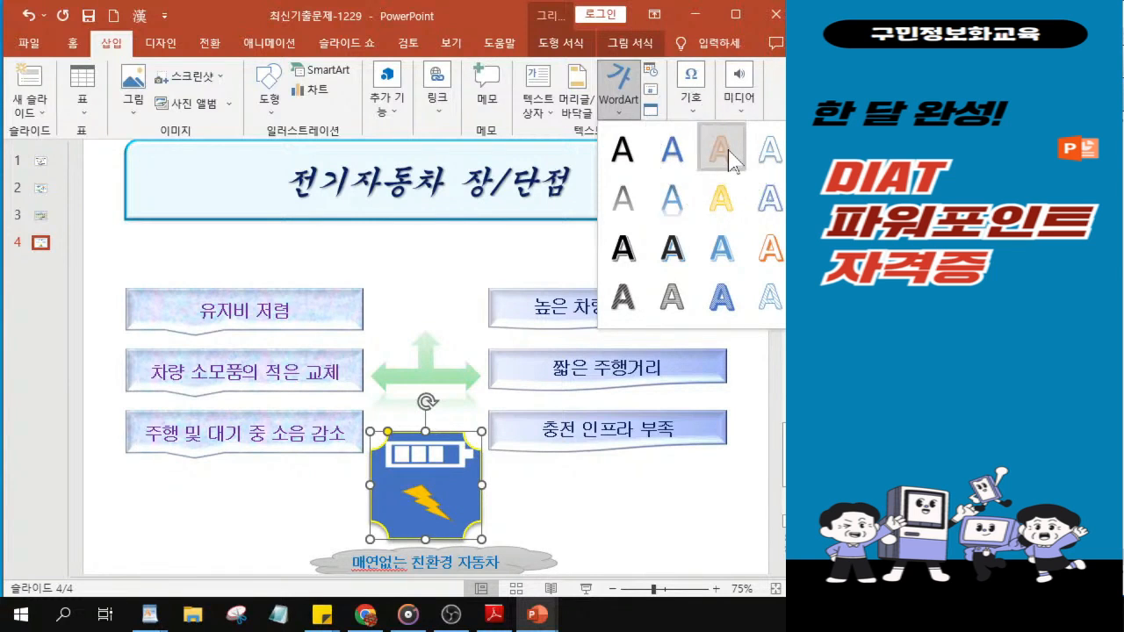
{"action": "left_click", "coordinate": [728, 159]}
{"action": "left_click", "coordinate": [728, 158]}
{"action": "left_click", "coordinate": [728, 159]}
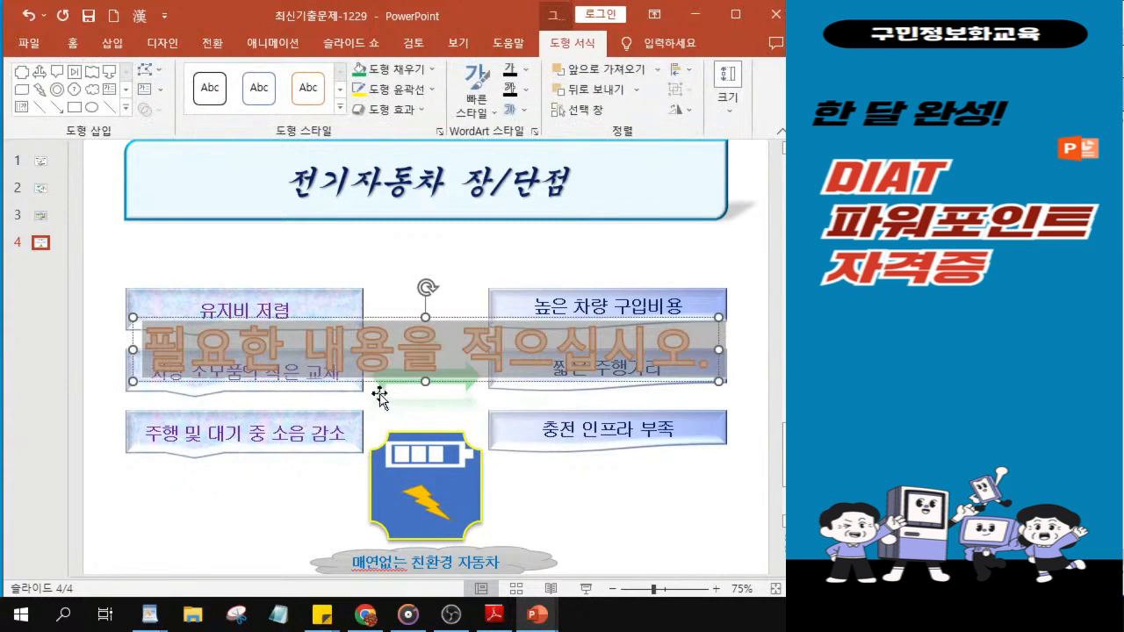
- Replace the WordArt placeholder text with "미래는 전기자동차의 시대"
{"action": "type", "text": "미래"}
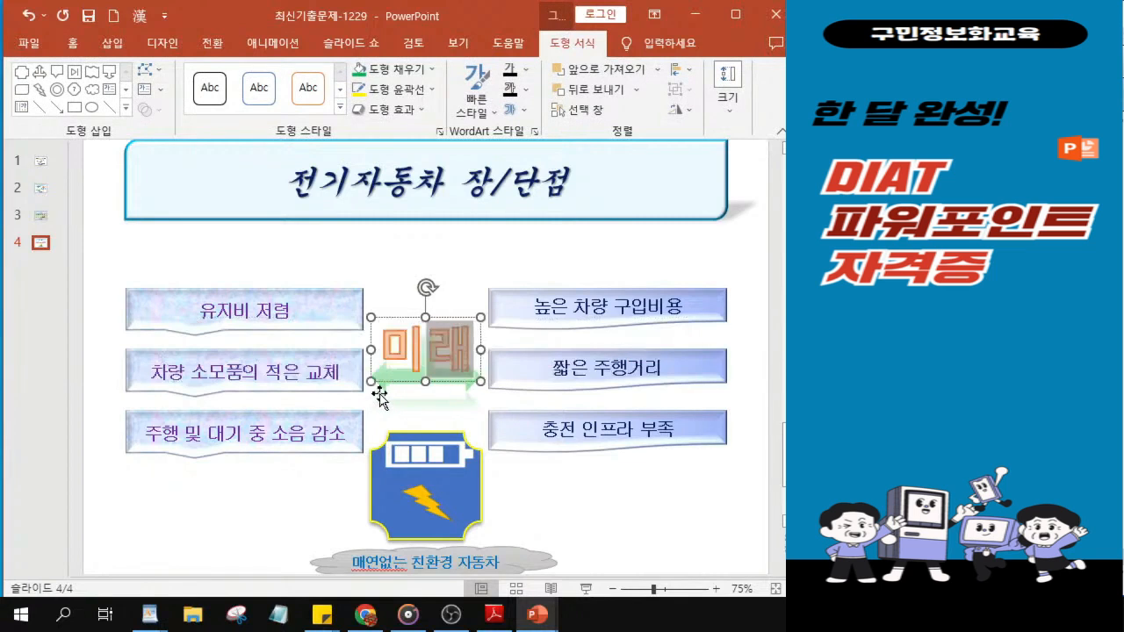
{"action": "type", "text": "는 전기"}
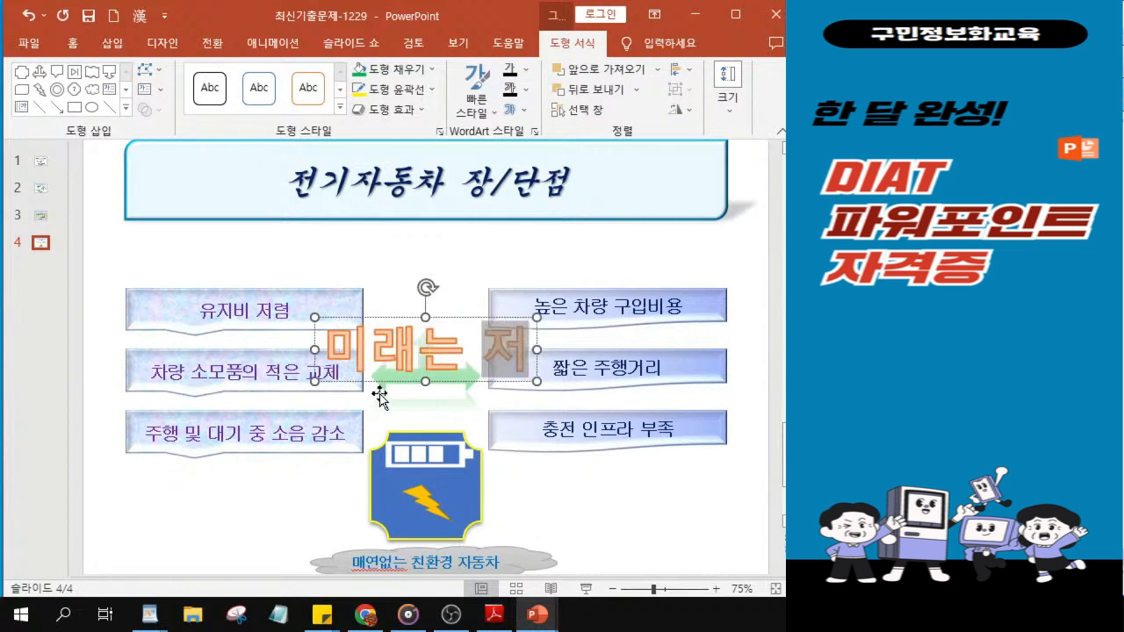
{"action": "type", "text": "자동차"}
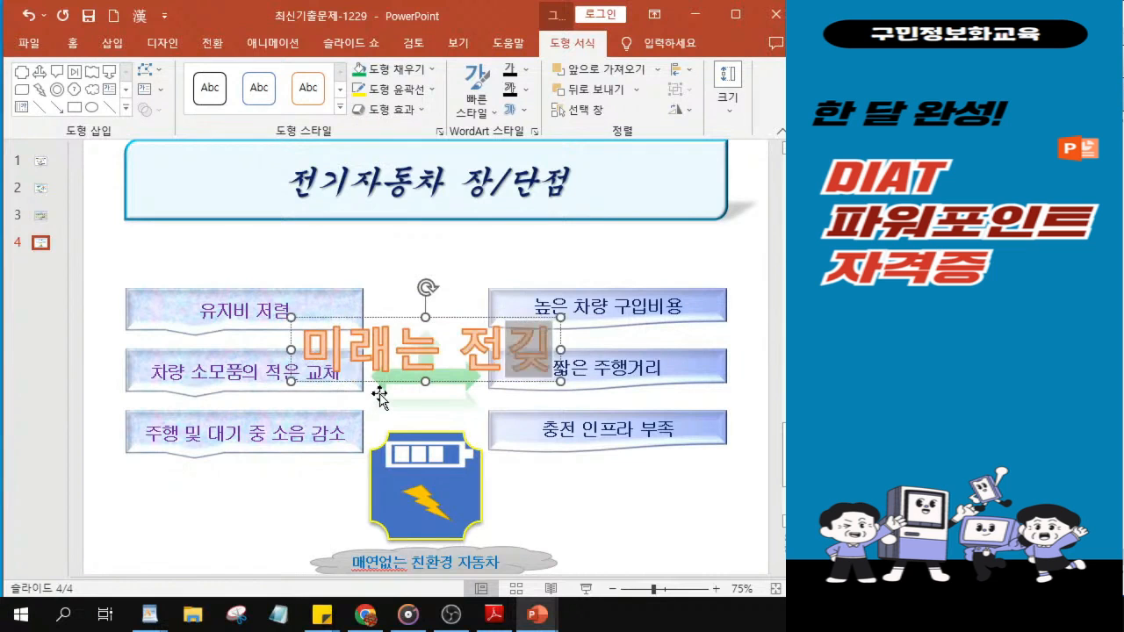
{"action": "type", "text": "의 시대"}
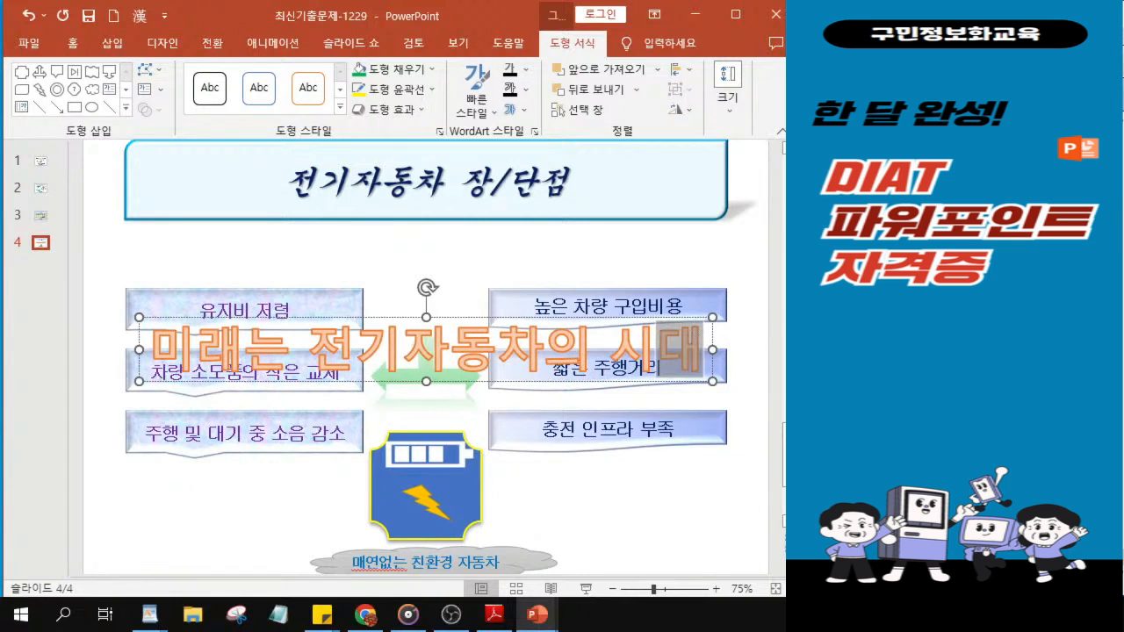
{"action": "key", "text": "alt+Tab"}
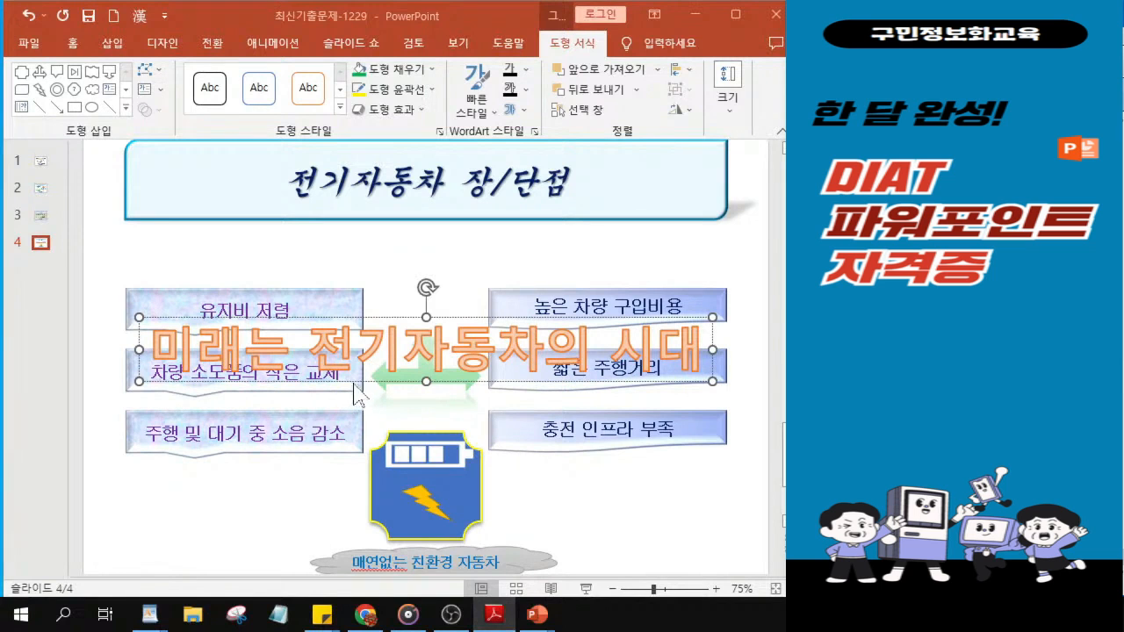
- Move the WordArt up between the title banner and the callouts, centred horizontally on the slide
{"action": "left_click", "coordinate": [404, 383]}
{"action": "left_click_drag", "start_coordinate": [376, 382], "coordinate": [387, 286]}
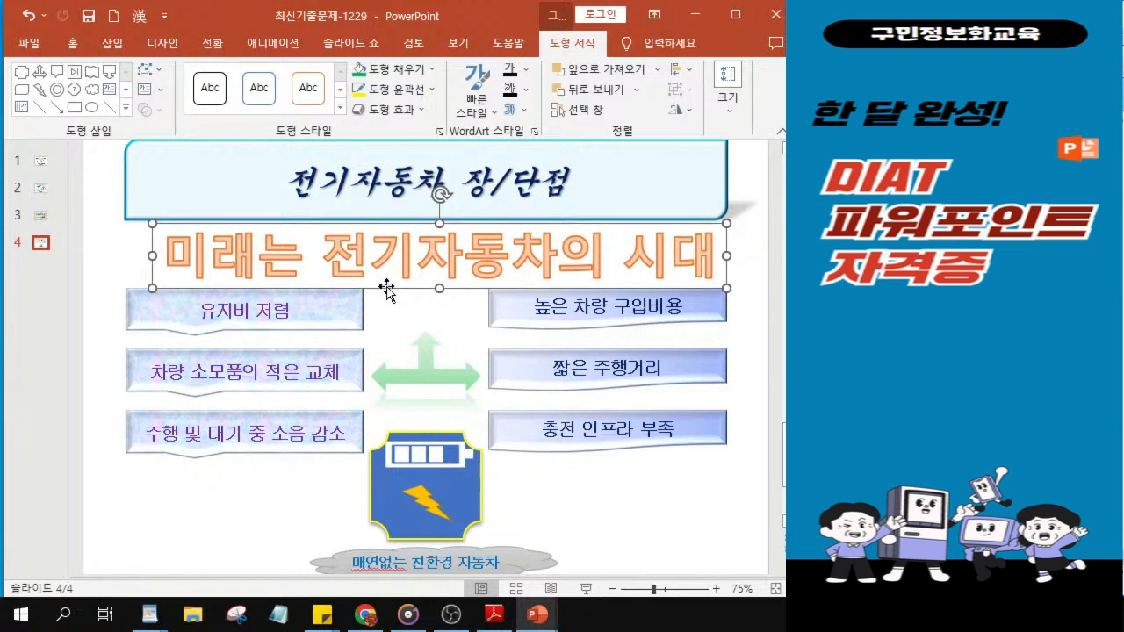
{"action": "left_click_drag", "start_coordinate": [388, 290], "coordinate": [388, 292]}
{"action": "left_click", "coordinate": [390, 279]}
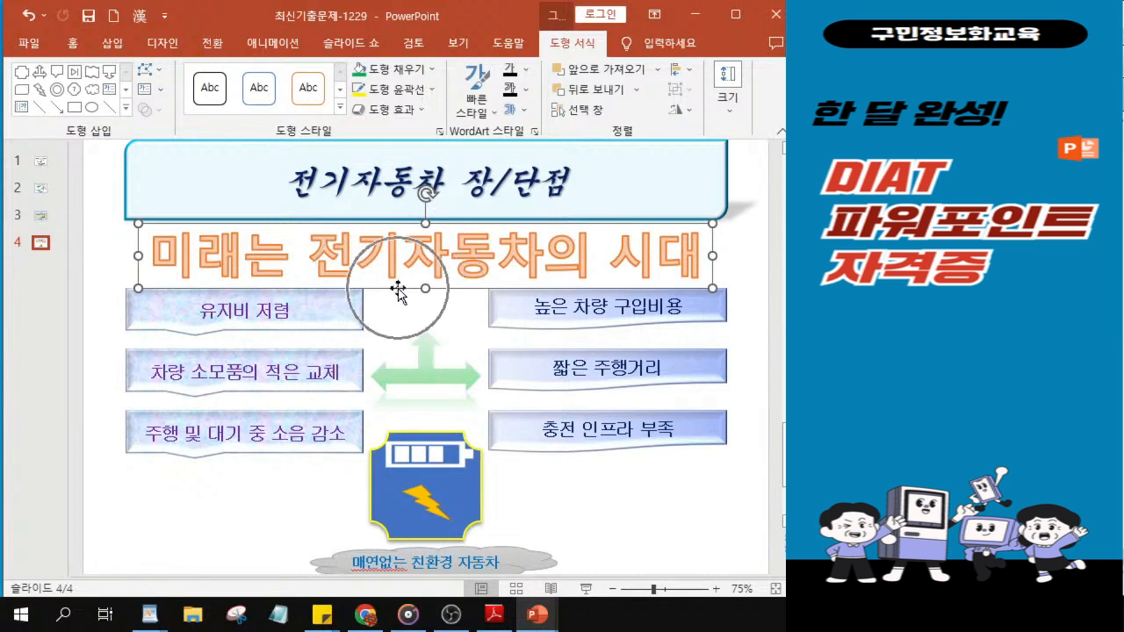
- Set the WordArt text to 궁서체 at 30 pt and lower it slightly into the gap above the callouts
{"action": "left_click", "coordinate": [77, 48]}
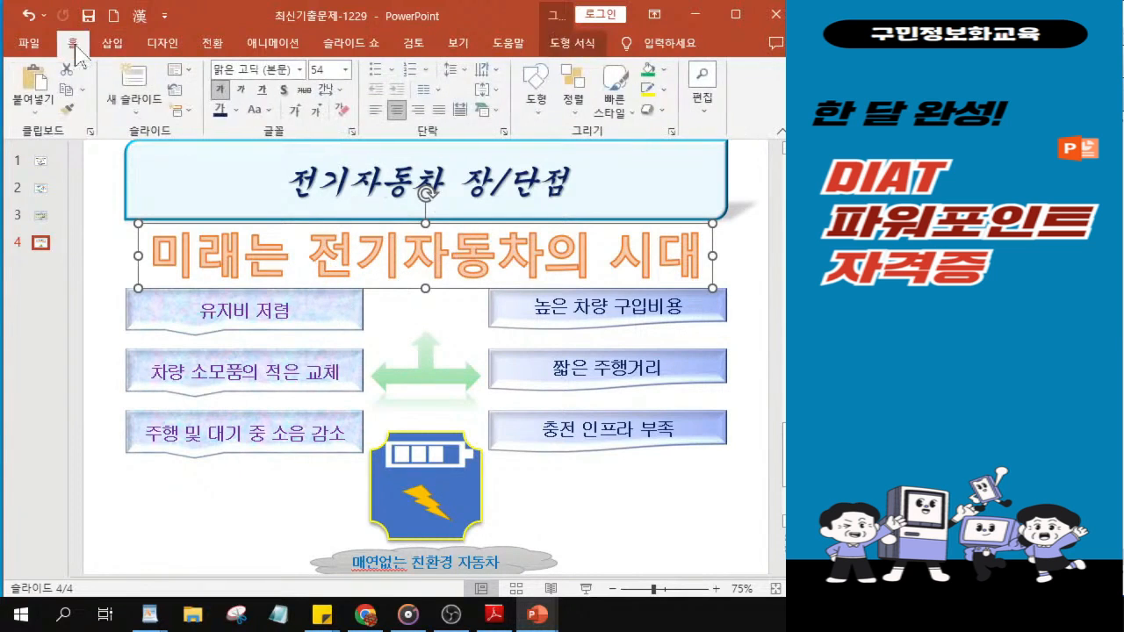
{"action": "left_click", "coordinate": [300, 70]}
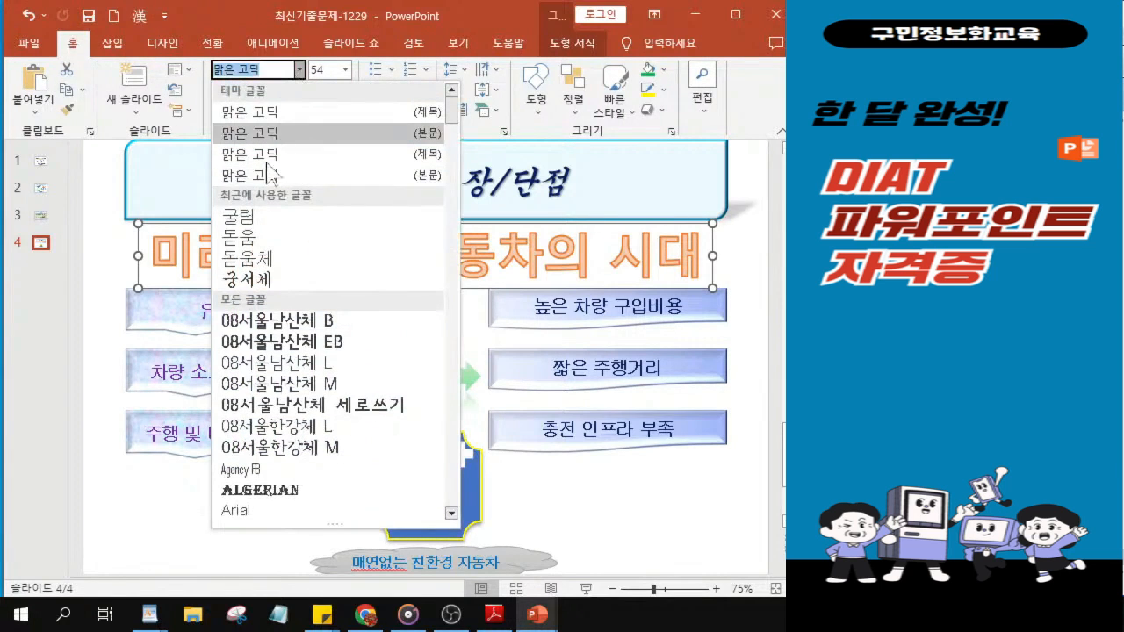
{"action": "left_click", "coordinate": [266, 281]}
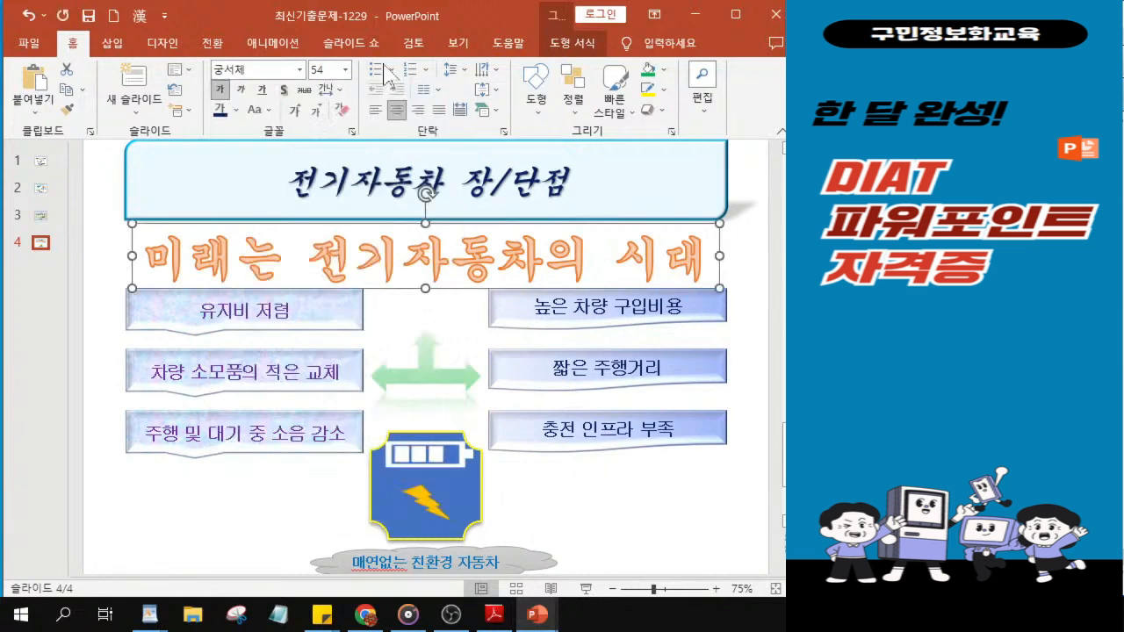
{"action": "left_click", "coordinate": [323, 70]}
{"action": "type", "text": "30"}
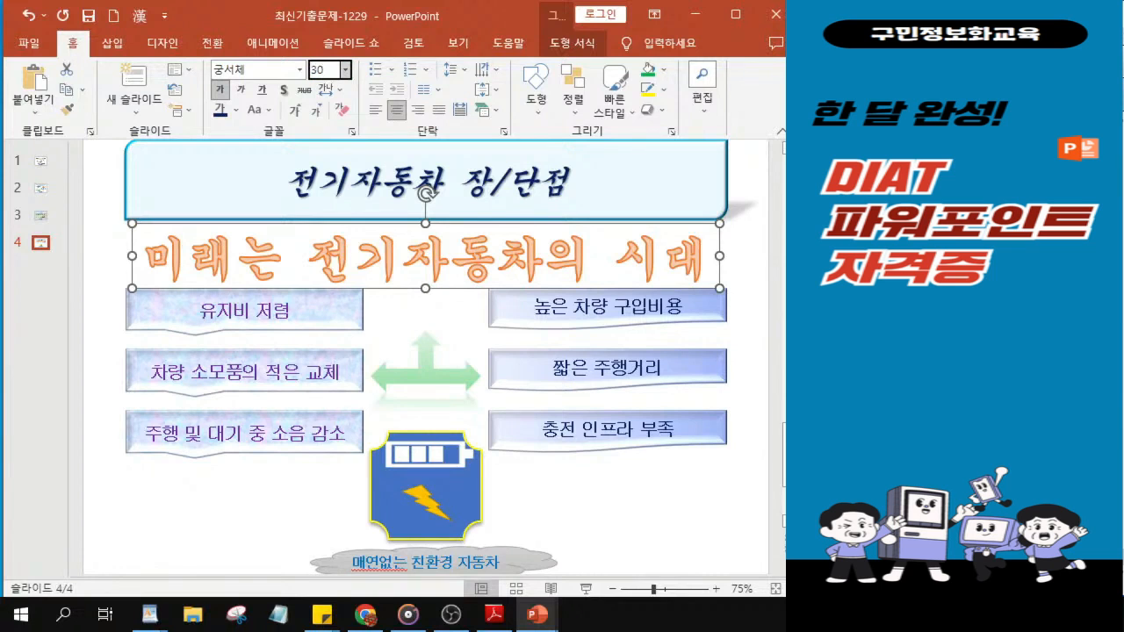
{"action": "key", "text": "Return"}
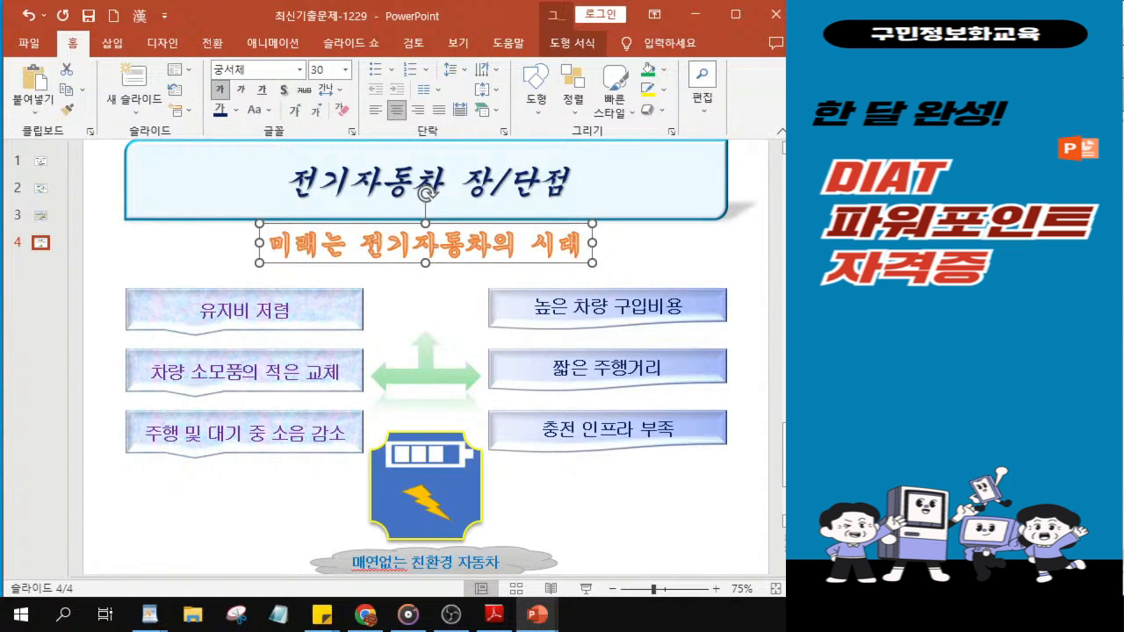
{"action": "left_click_drag", "start_coordinate": [403, 263], "coordinate": [403, 274]}
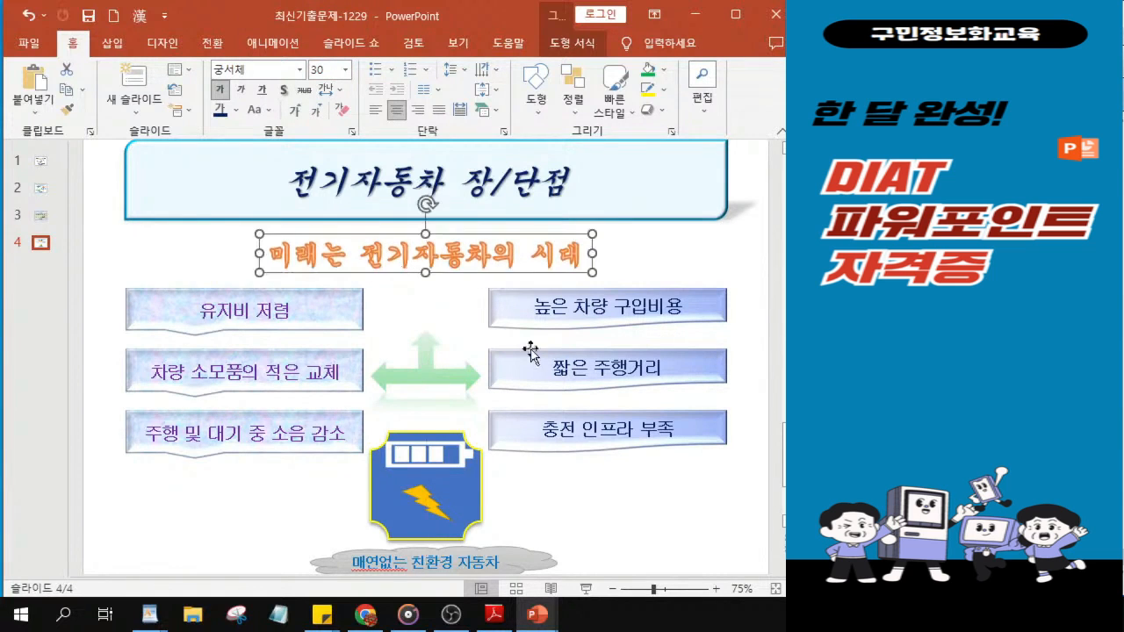
{"action": "key", "text": "ctrl+z"}
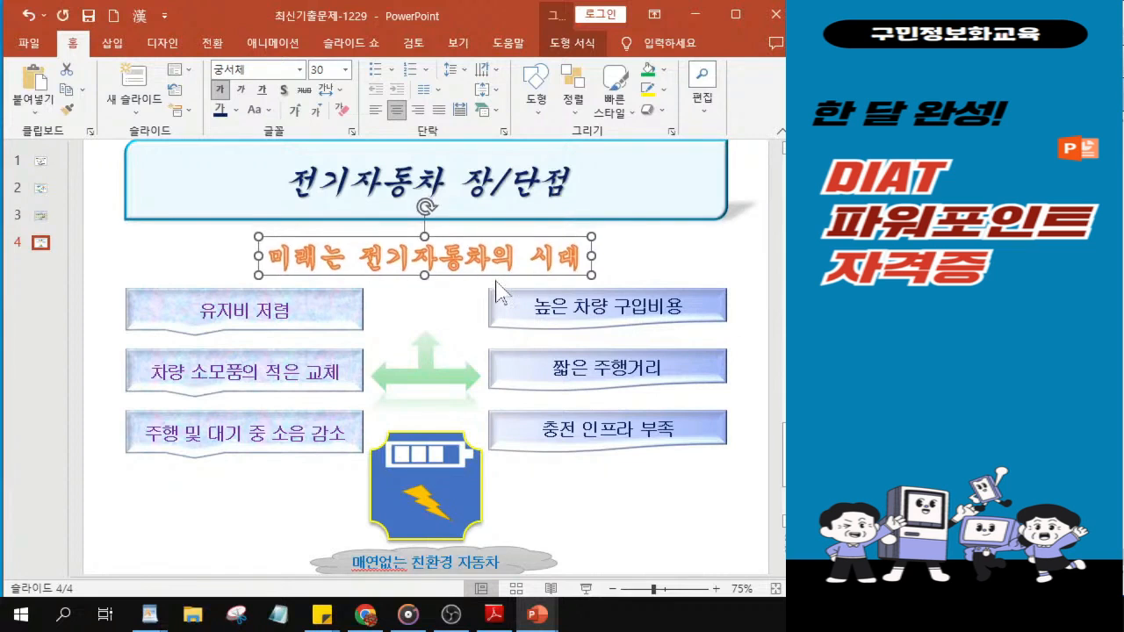